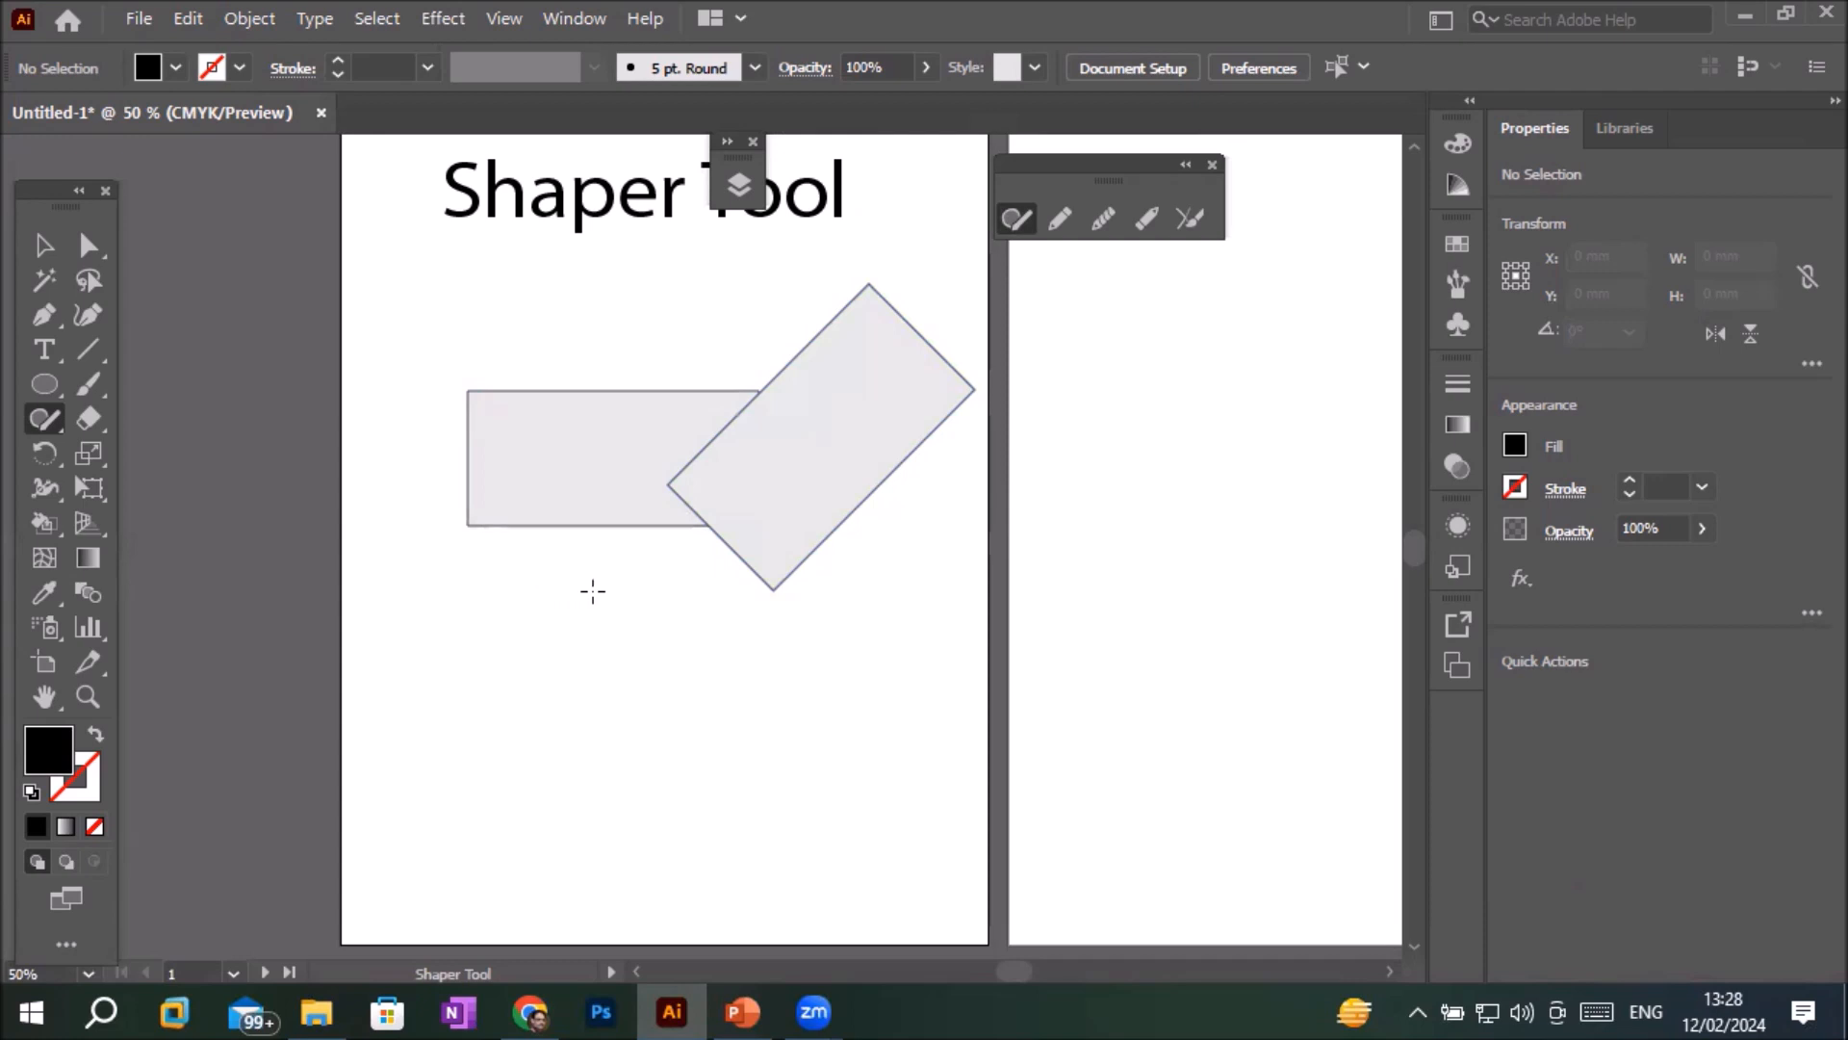
# - Draw two circles, about 50 and 37 mm wide, over the horizontal rectangle, a triangle below, and a hexagon on the second artboard using the Shaper tool
pyautogui.moveTo(456, 469)
pyautogui.mouseDown()
pyautogui.moveTo(390, 538)
pyautogui.moveTo(405, 582)
pyautogui.moveTo(451, 590)
pyautogui.moveTo(520, 563)
pyautogui.moveTo(537, 508)
pyautogui.moveTo(521, 472)
pyautogui.moveTo(460, 472)
pyautogui.mouseUp()
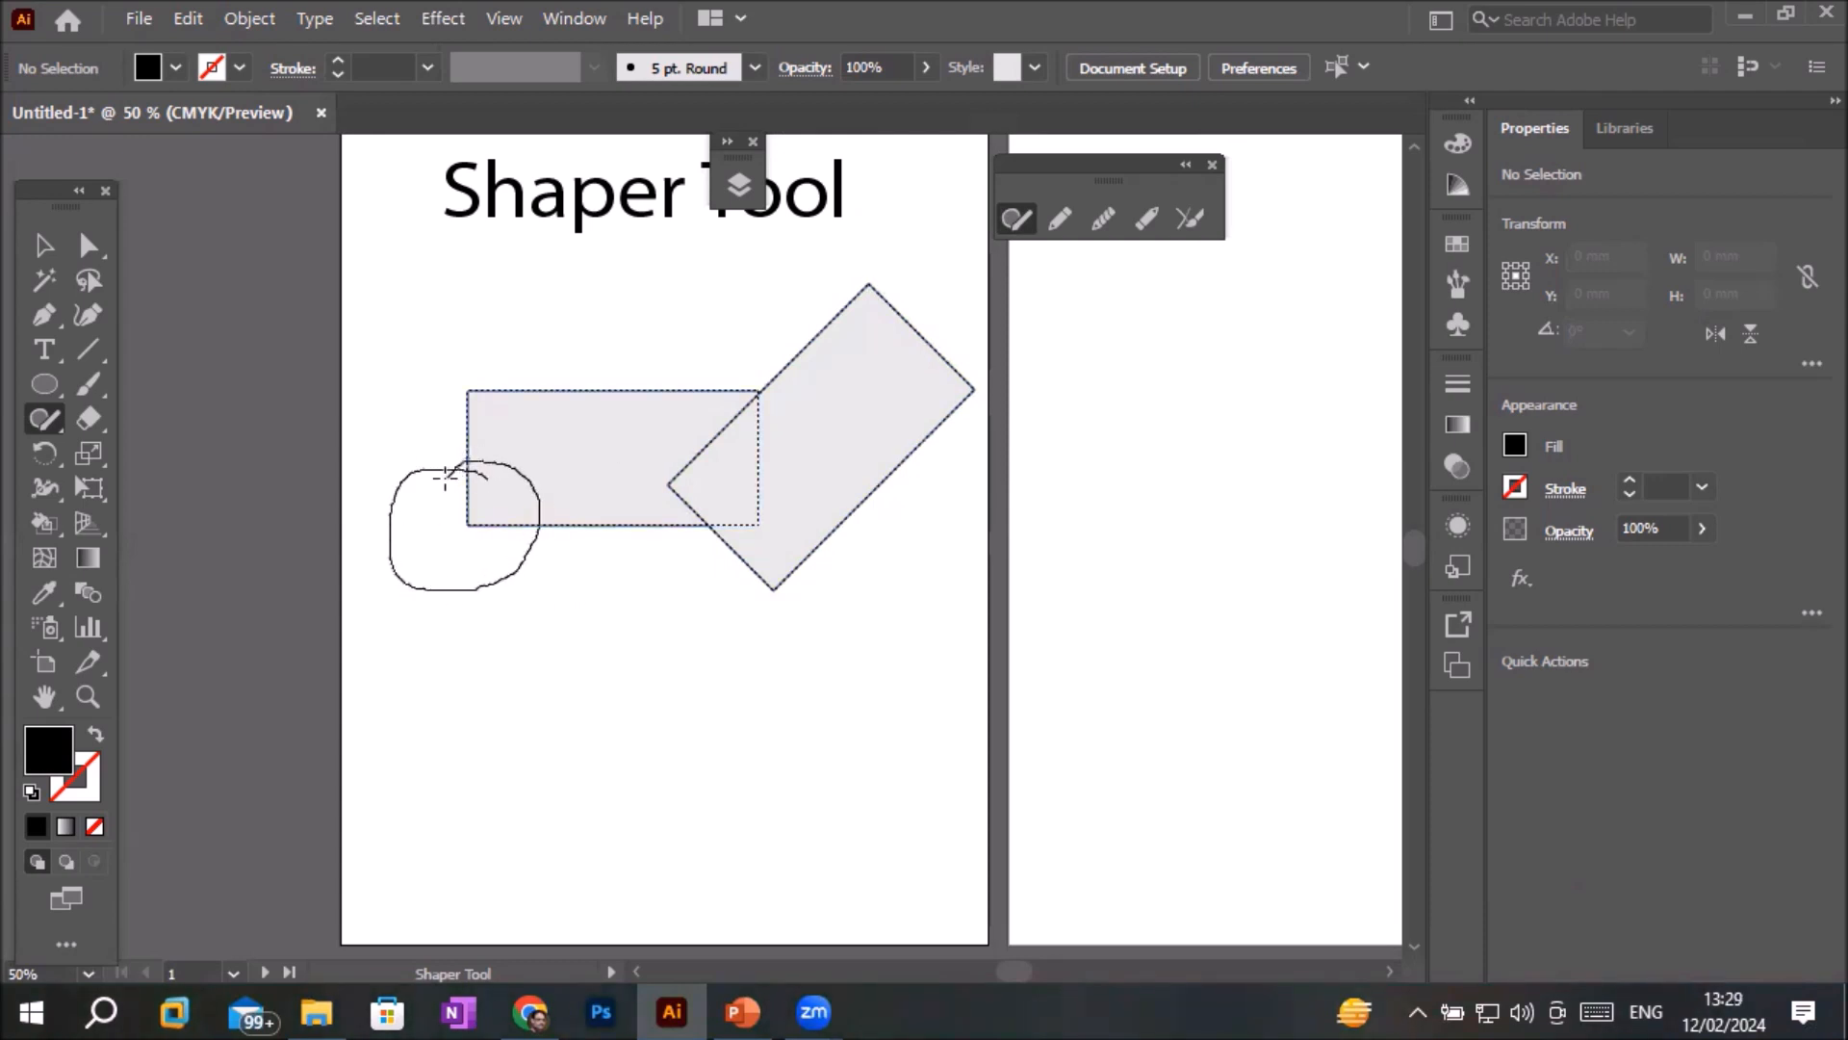
pyautogui.moveTo(619, 336)
pyautogui.mouseDown()
pyautogui.moveTo(544, 336)
pyautogui.moveTo(537, 422)
pyautogui.moveTo(594, 425)
pyautogui.moveTo(617, 327)
pyautogui.mouseUp()
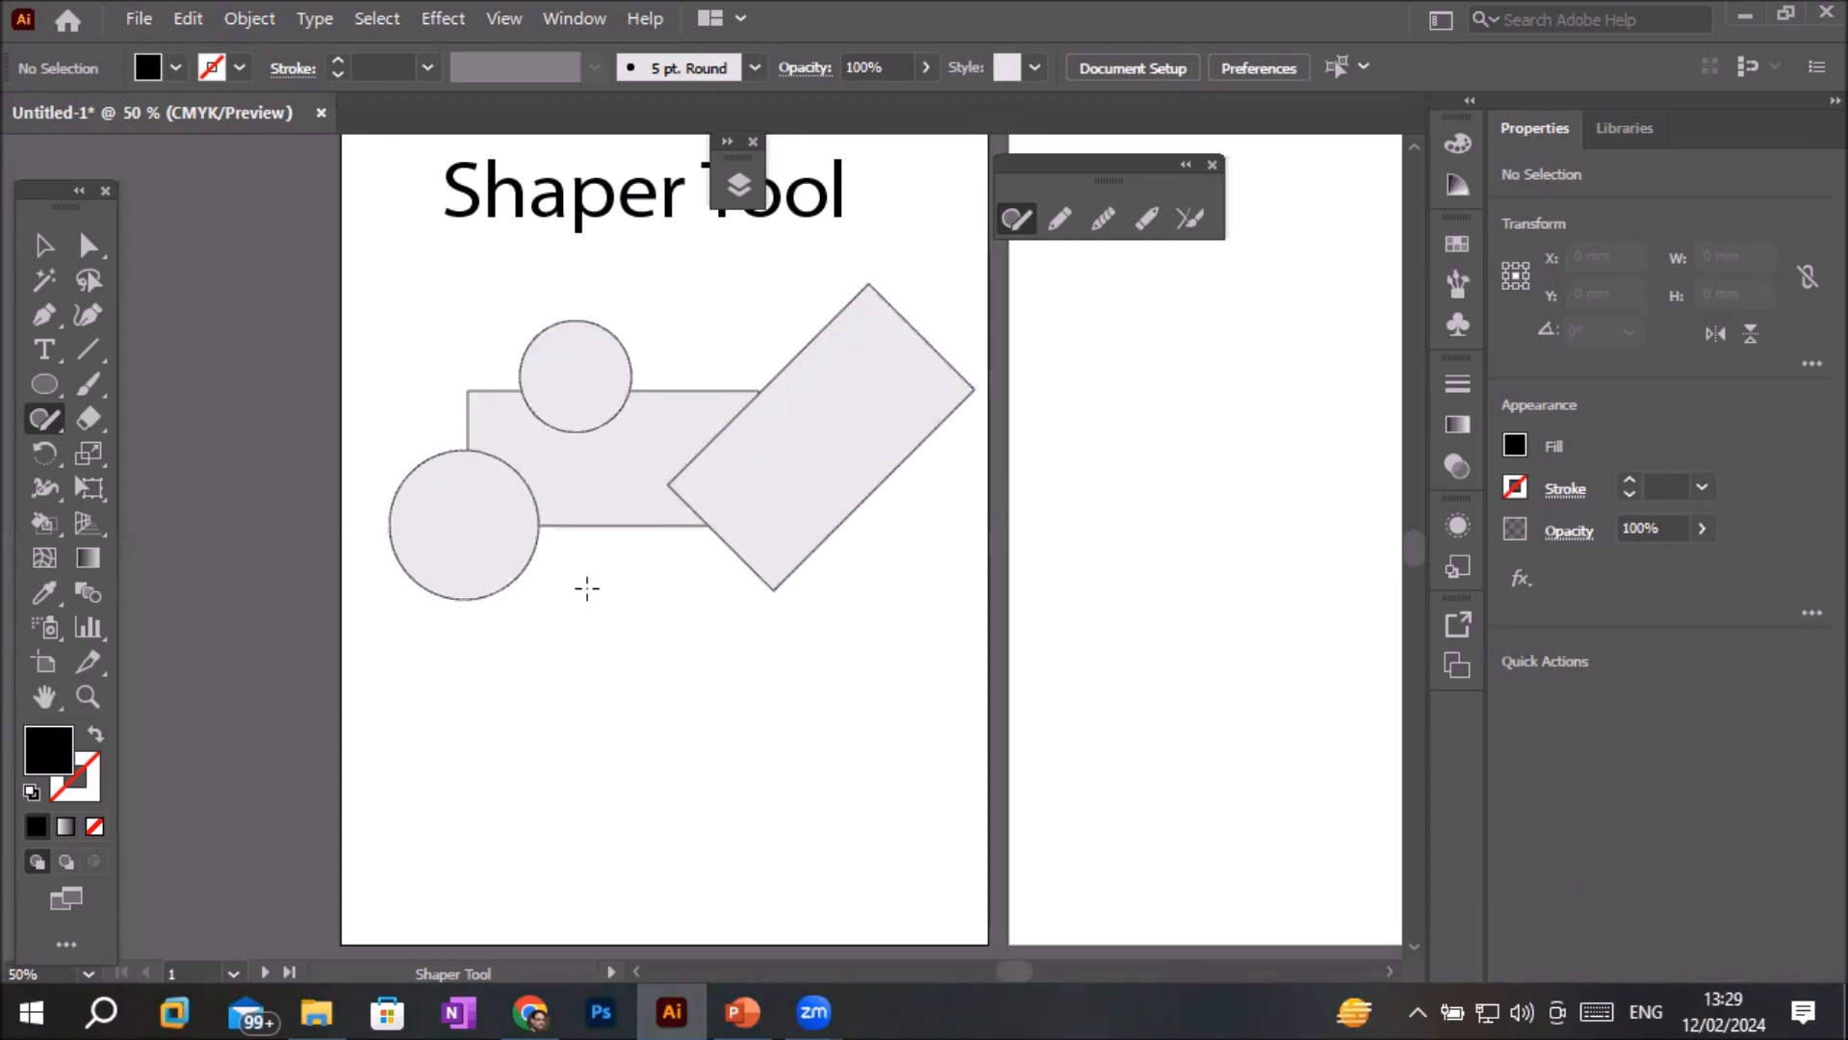
pyautogui.moveTo(591, 593)
pyautogui.mouseDown()
pyautogui.moveTo(550, 777)
pyautogui.moveTo(786, 776)
pyautogui.moveTo(741, 693)
pyautogui.moveTo(593, 591)
pyautogui.mouseUp()
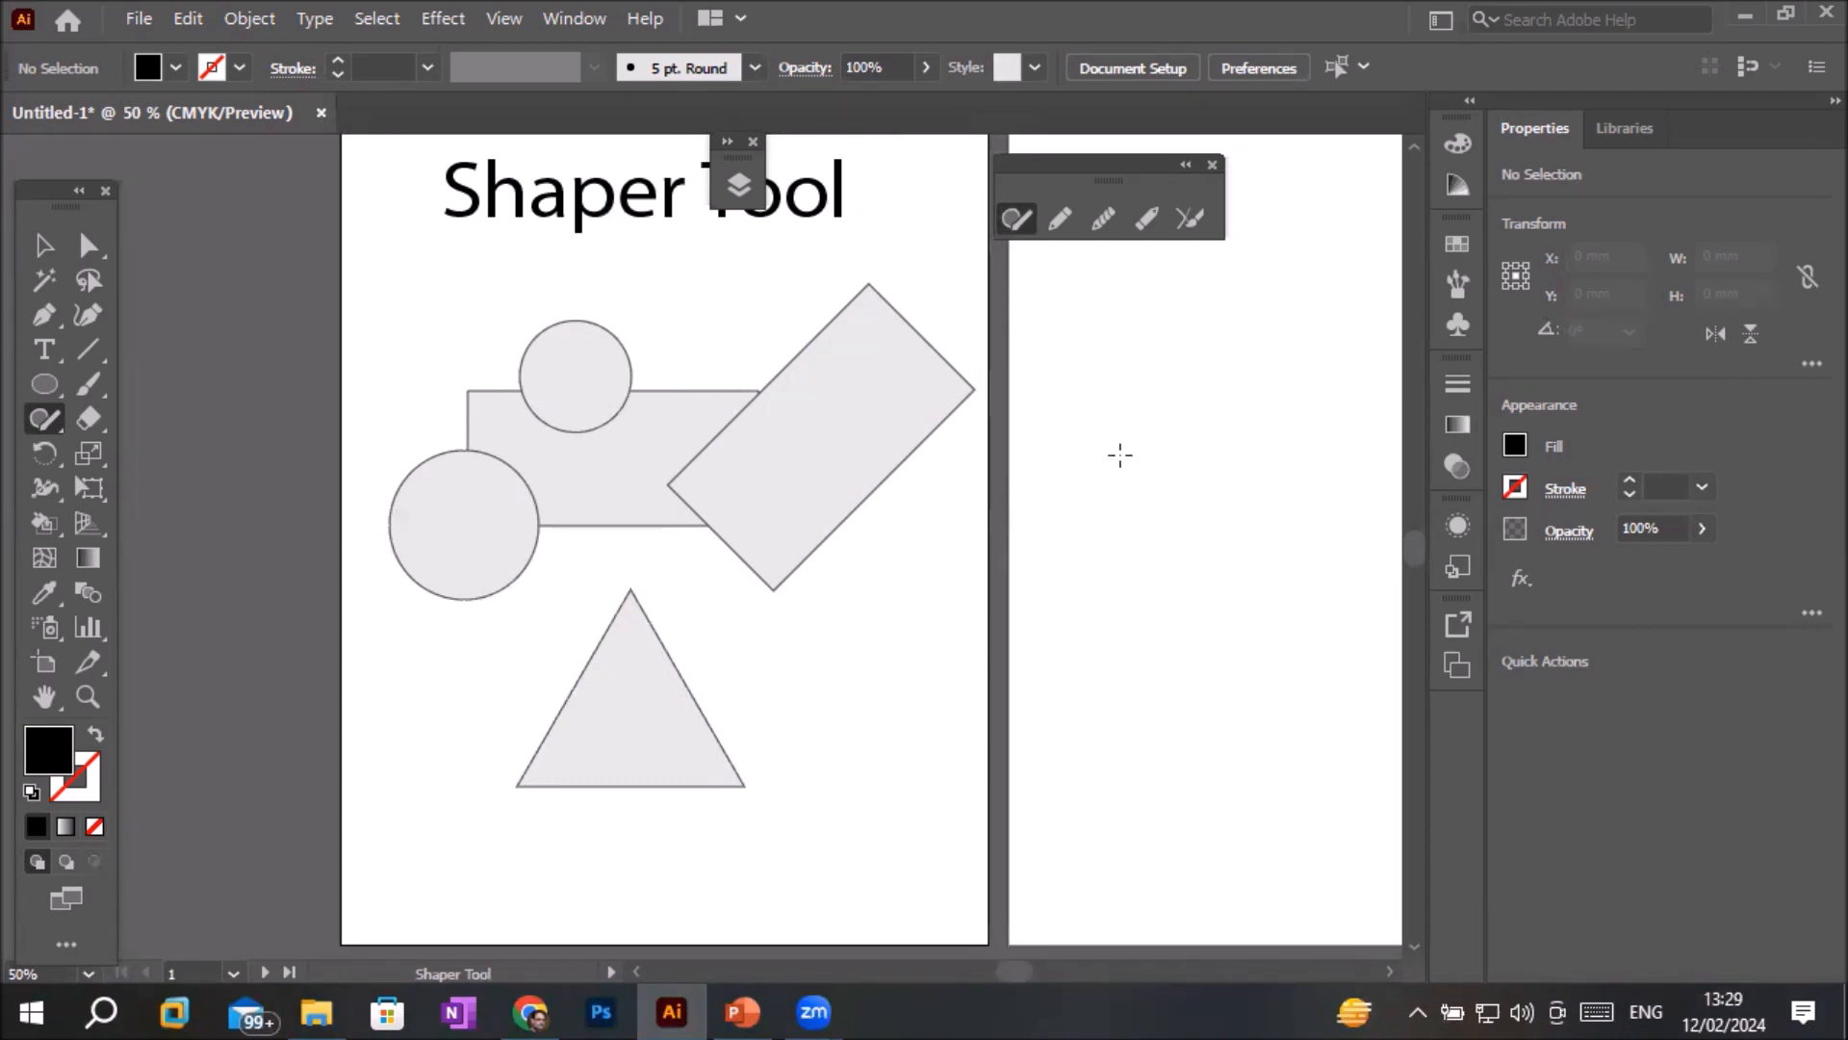
pyautogui.click(1177, 344)
pyautogui.moveTo(1177, 344)
pyautogui.mouseDown()
pyautogui.moveTo(1076, 451)
pyautogui.moveTo(1170, 526)
pyautogui.moveTo(1232, 454)
pyautogui.moveTo(1230, 383)
pyautogui.moveTo(1185, 344)
pyautogui.mouseUp()
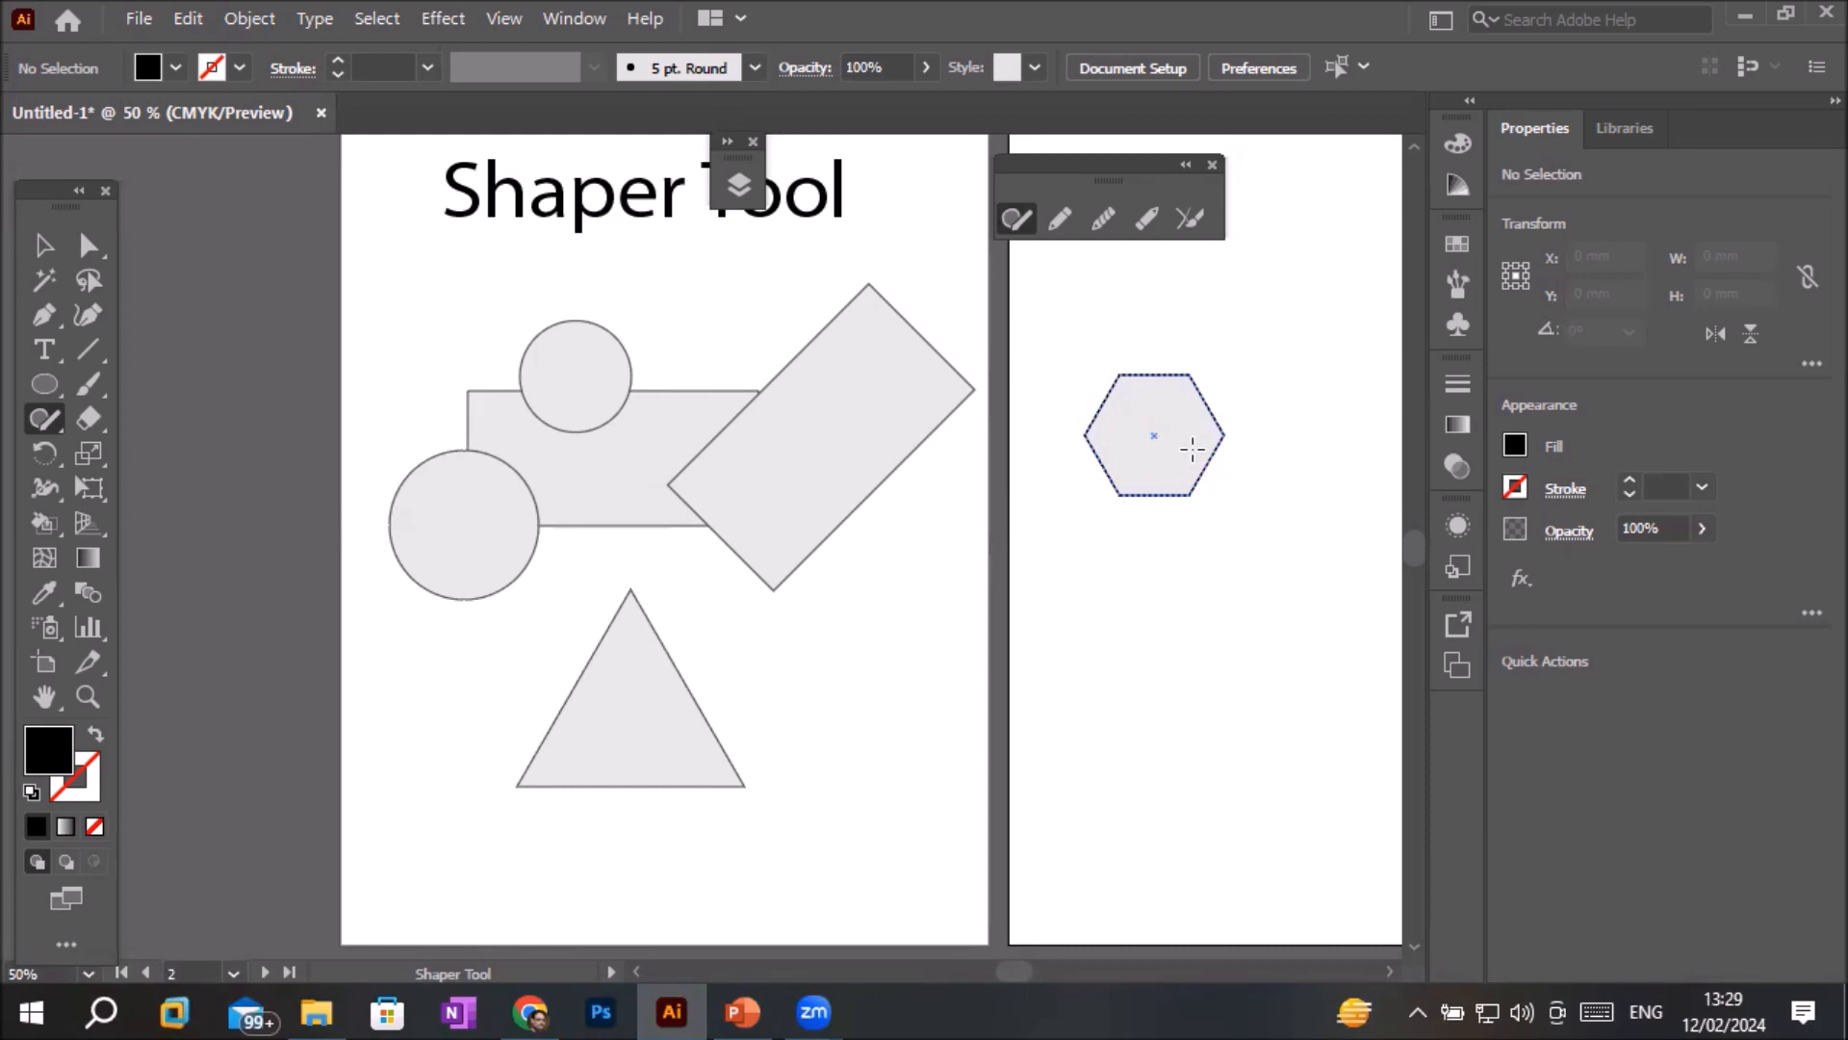
# - Move the tilted rectangle clear of the horizontal one, and position the small and large circles over the horizontal rectangle's right and left ends
pyautogui.click(44, 245)
pyautogui.click(590, 372)
pyautogui.moveTo(828, 448); pyautogui.dragTo(952, 743)
pyautogui.moveTo(582, 378); pyautogui.dragTo(797, 460)
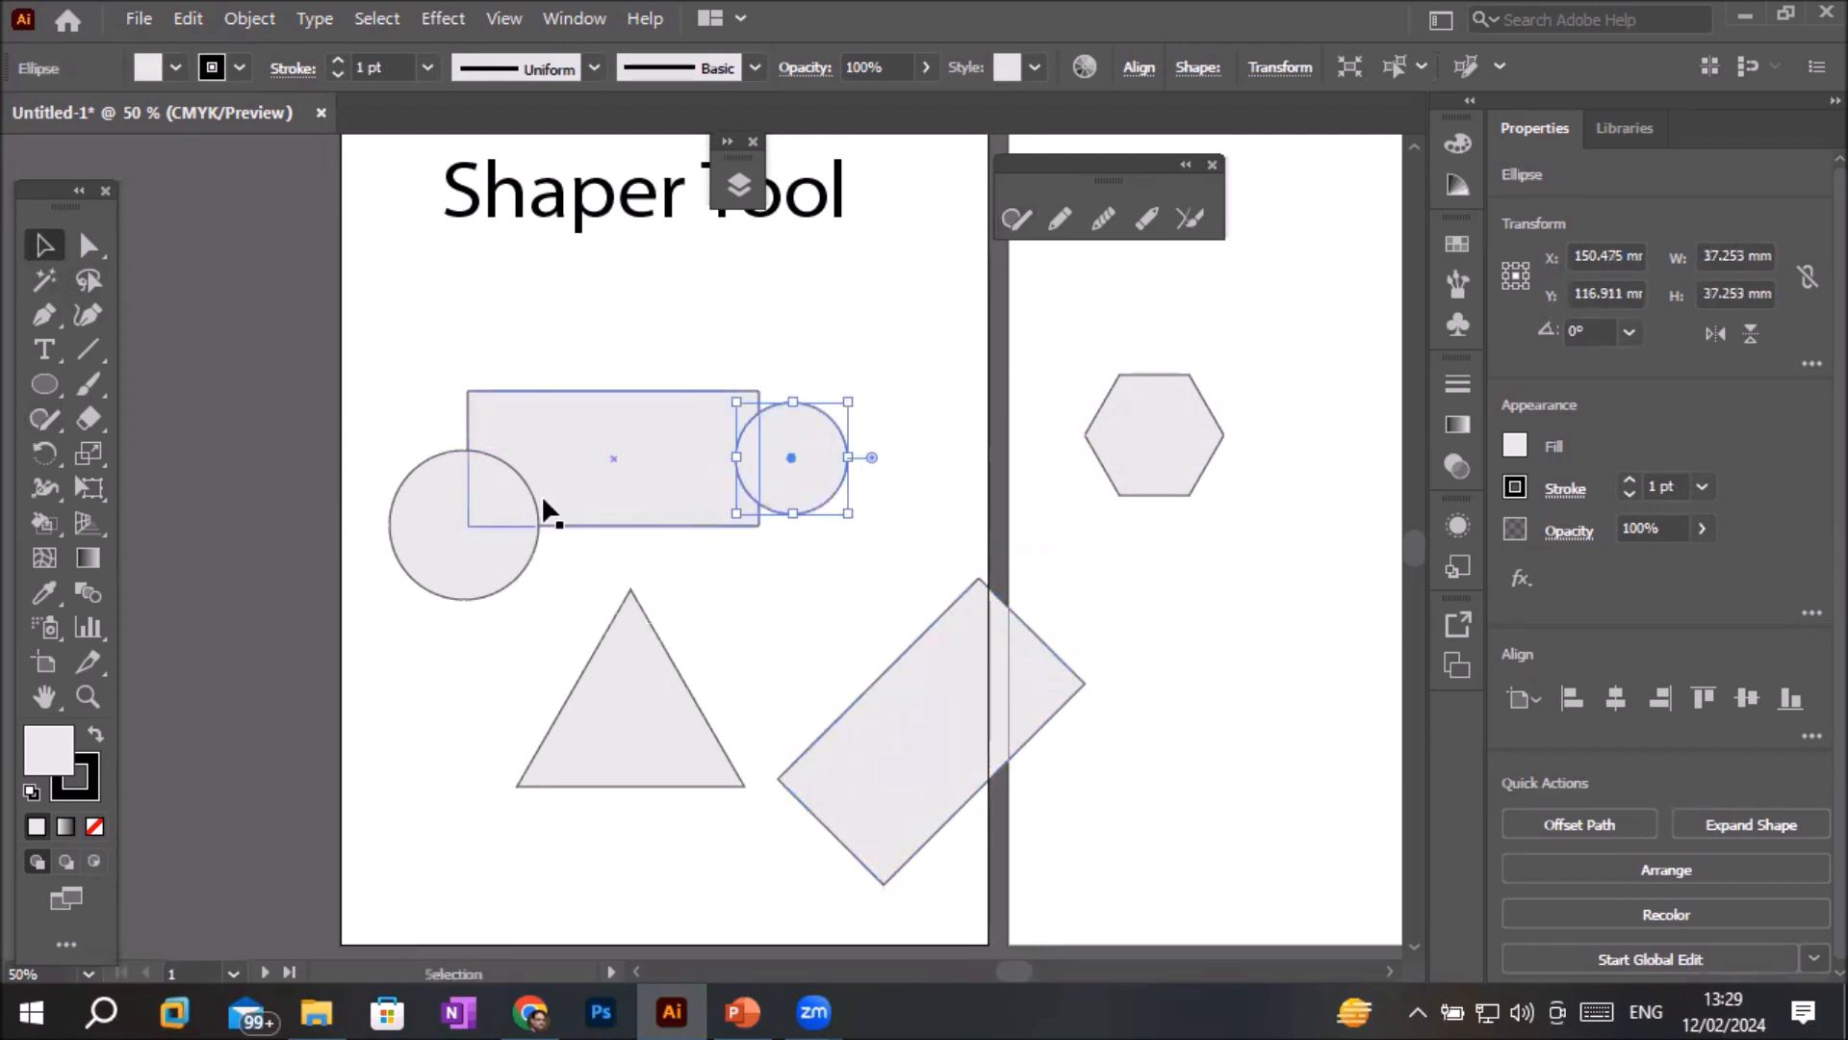
pyautogui.moveTo(443, 566); pyautogui.dragTo(420, 491)
pyautogui.click(460, 601)
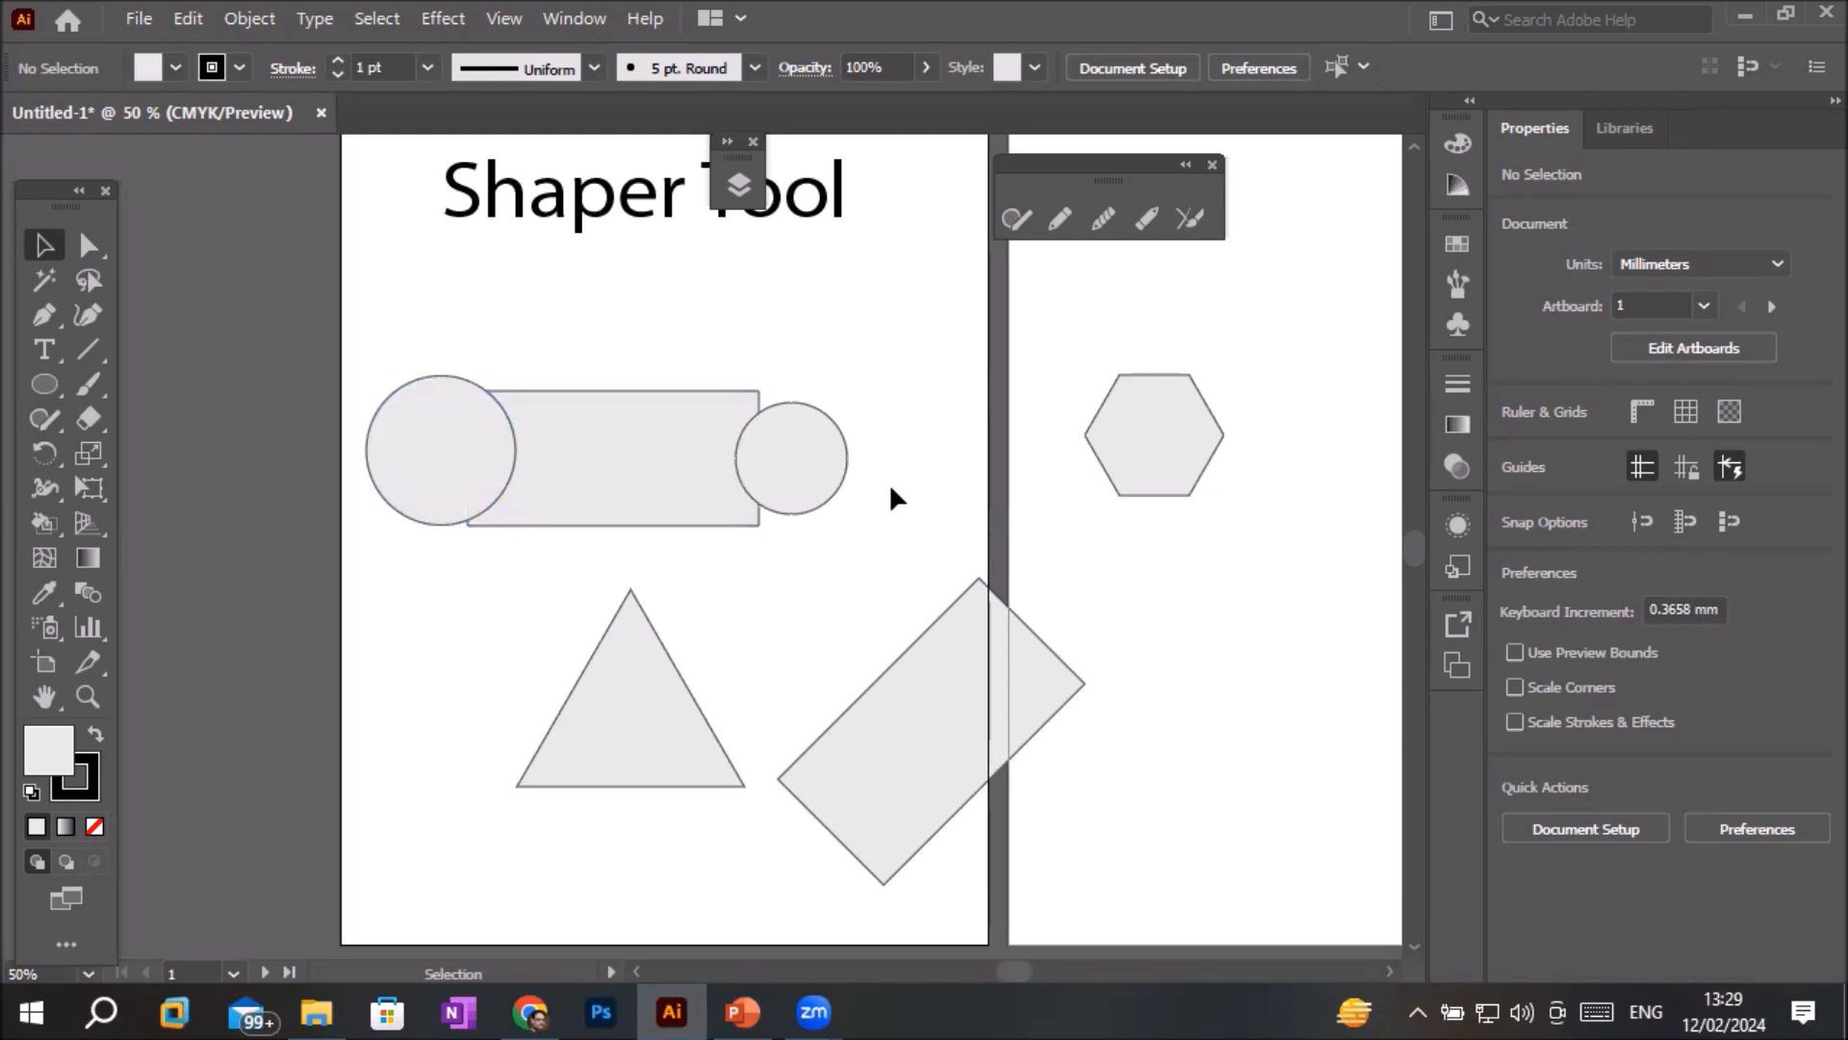
# - Fill the large circle with green and the horizontal rectangle with red
pyautogui.click(433, 414)
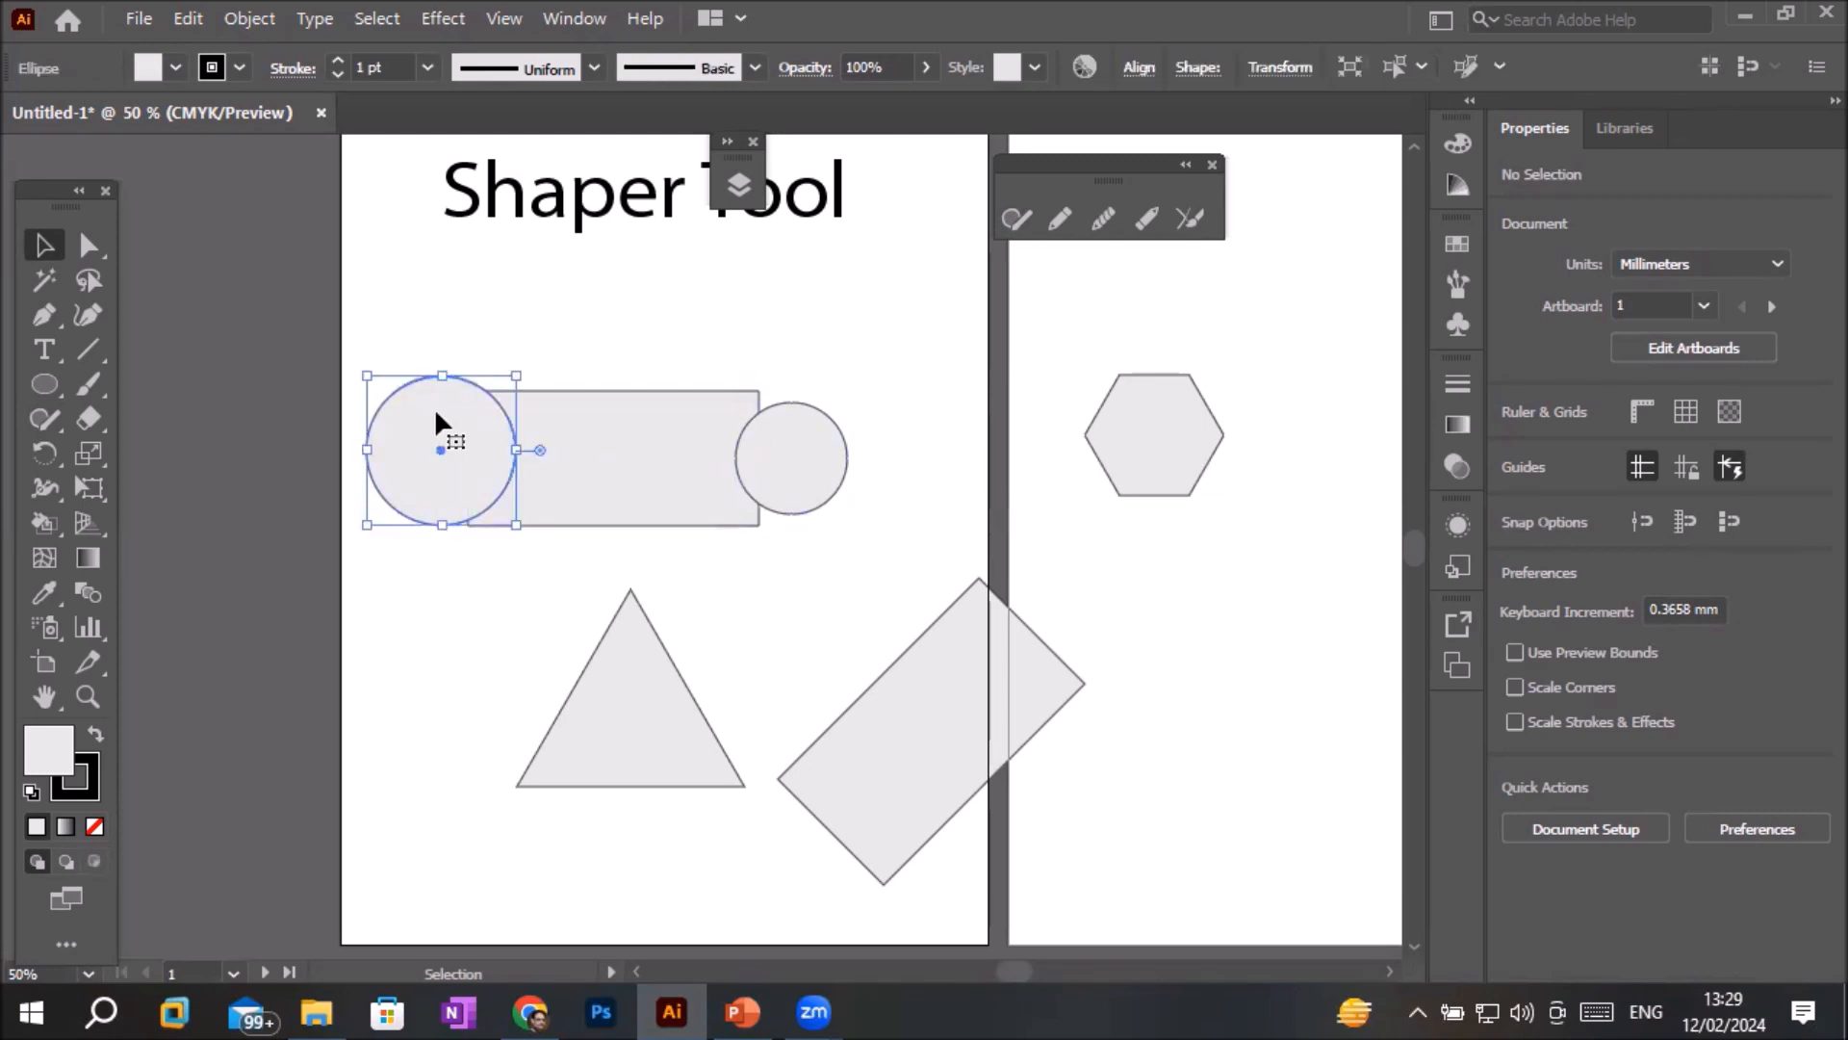
pyautogui.click(170, 72)
pyautogui.click(138, 116)
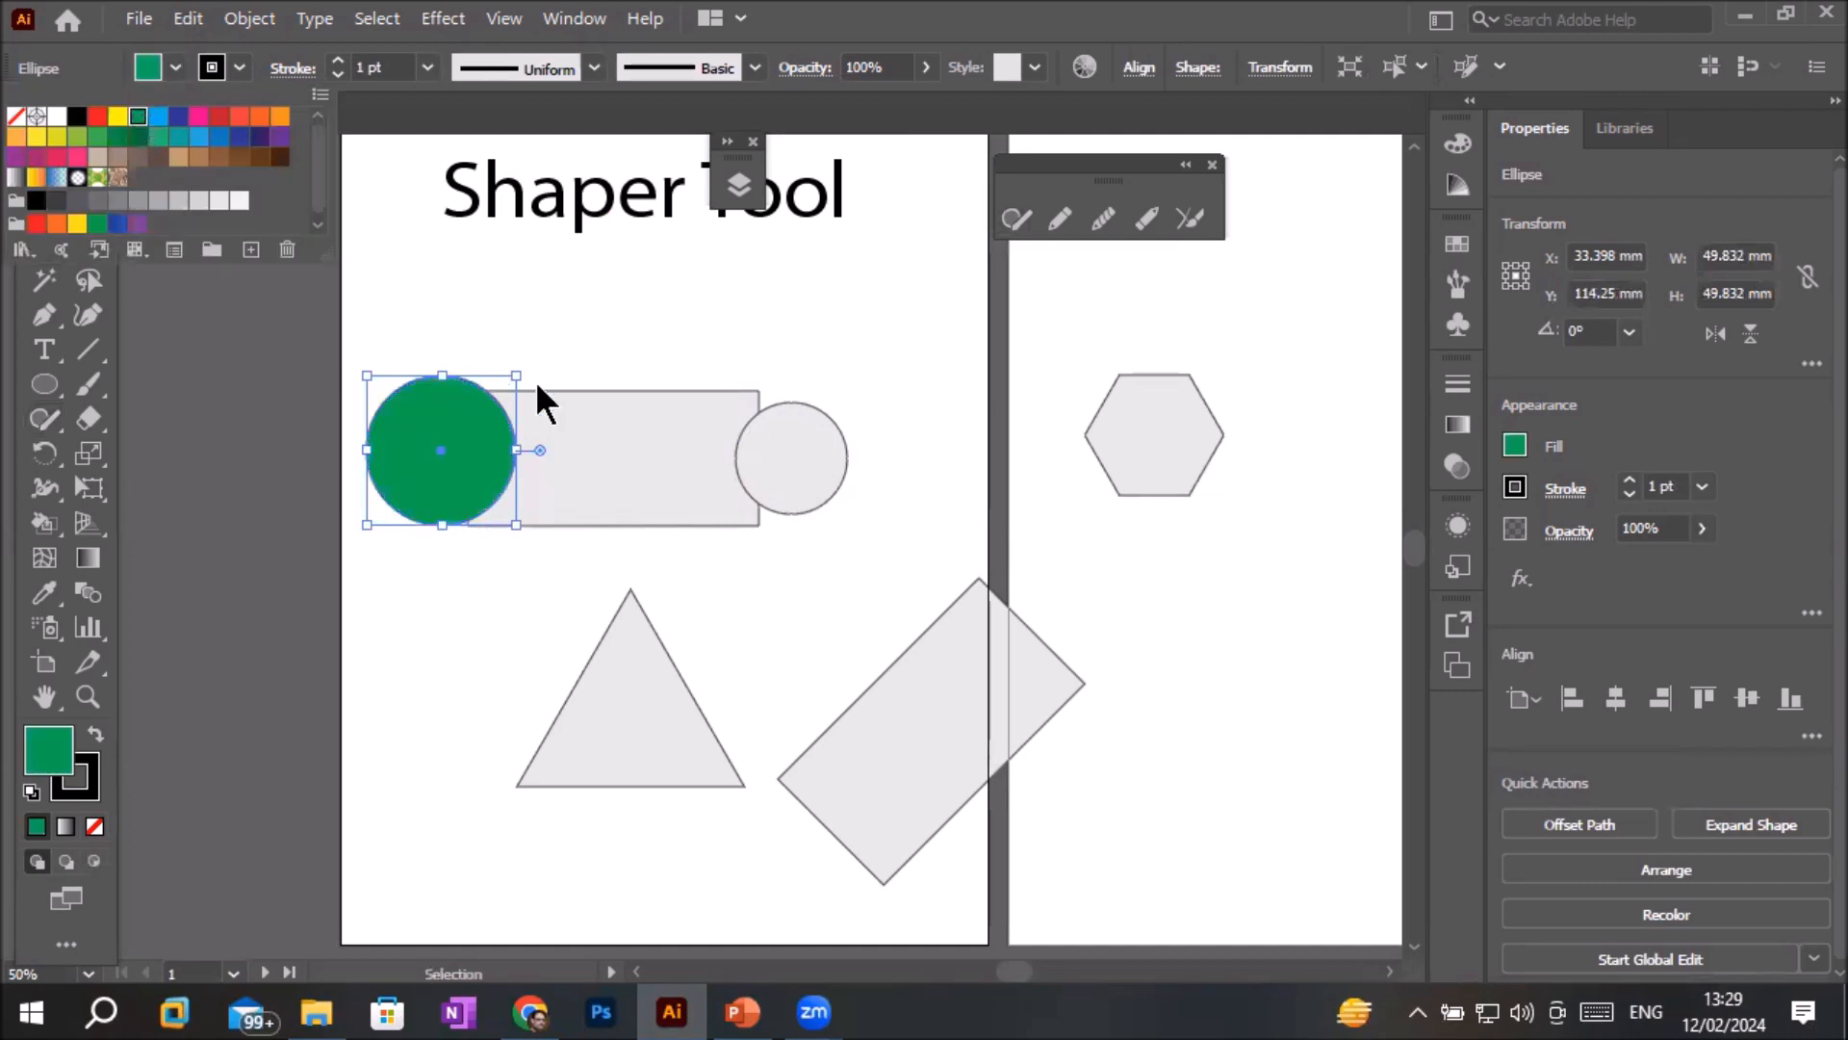
pyautogui.click(588, 417)
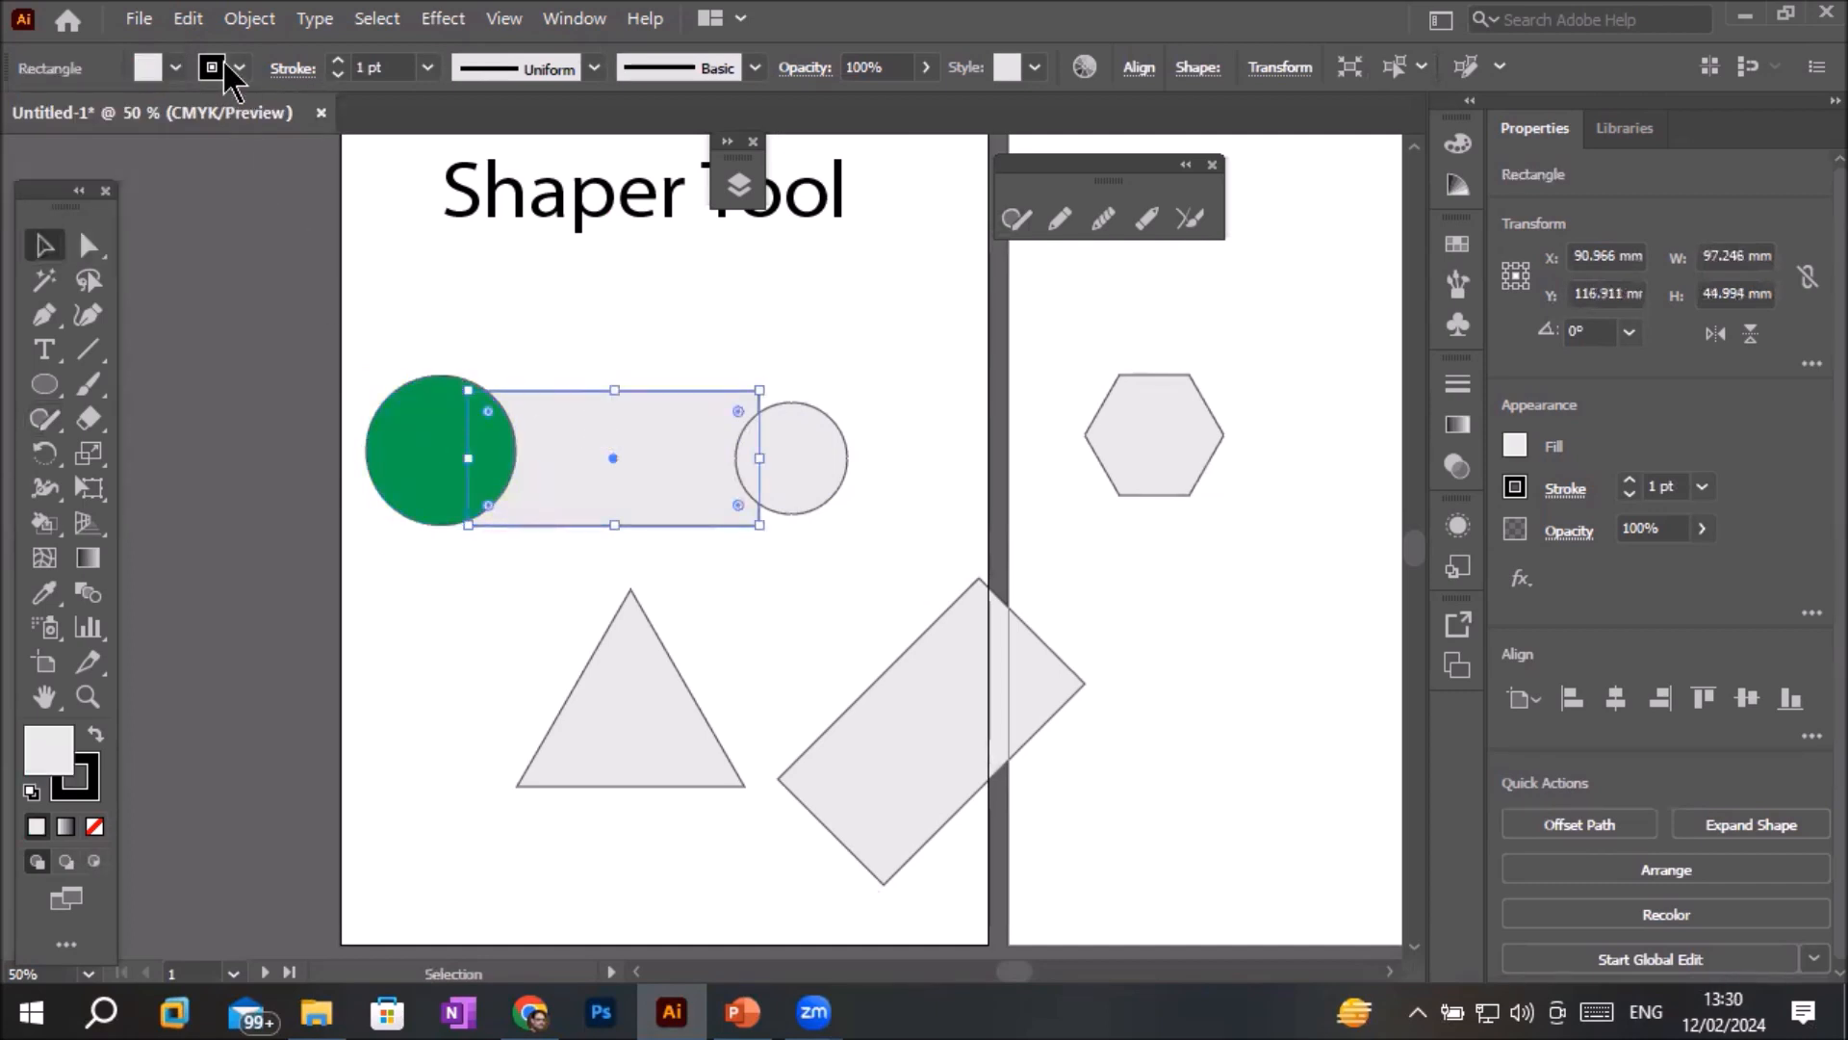
pyautogui.click(175, 69)
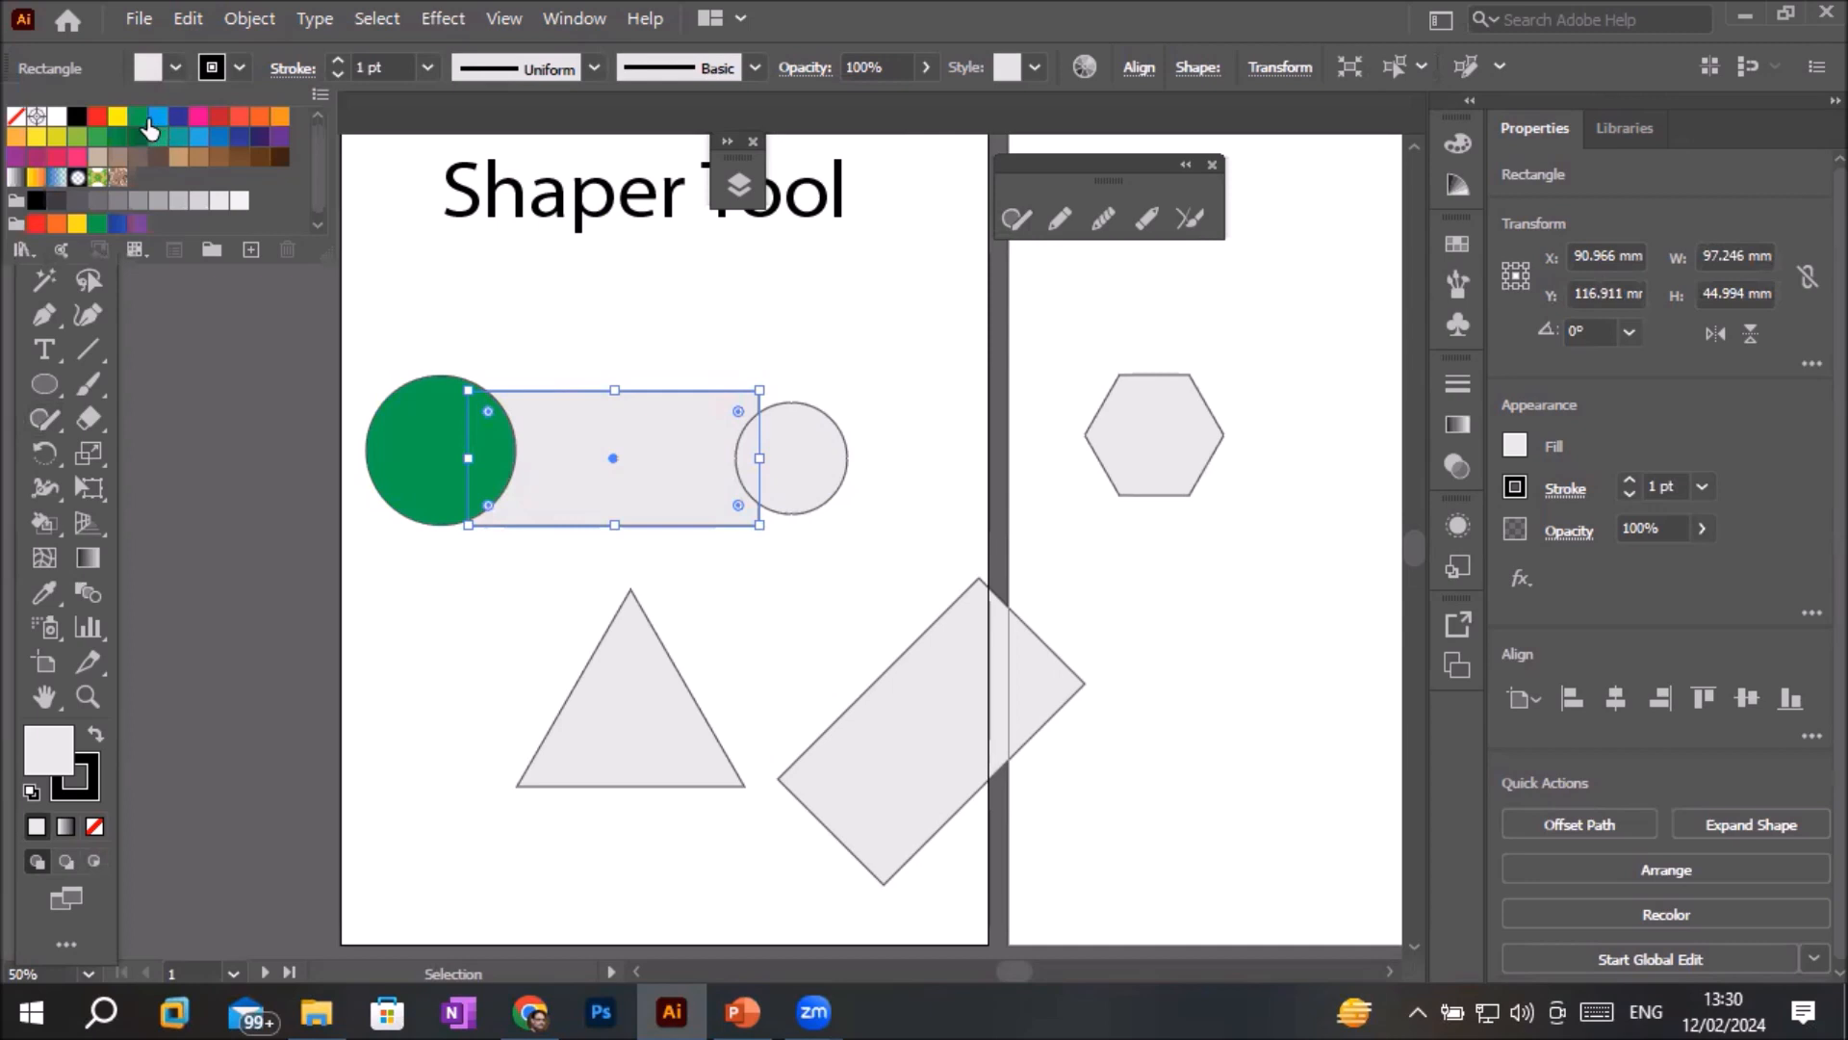
pyautogui.click(98, 117)
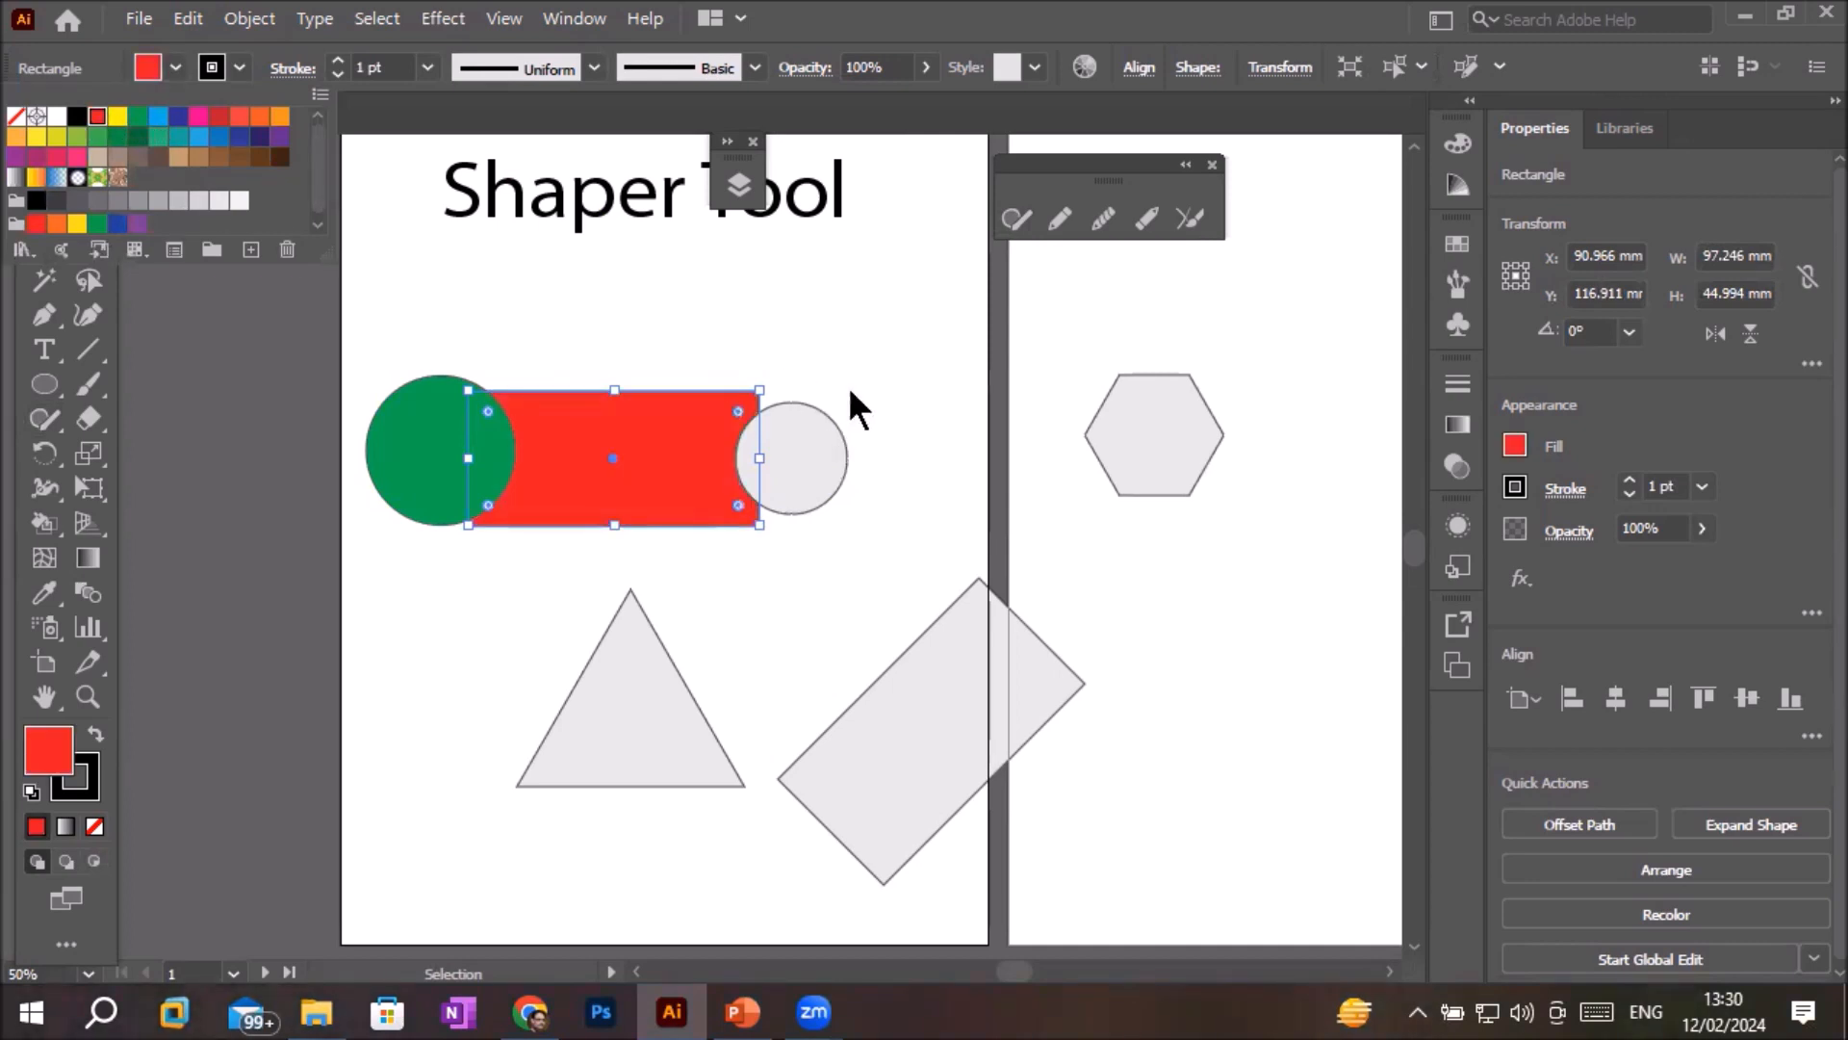
pyautogui.click(836, 434)
pyautogui.click(859, 349)
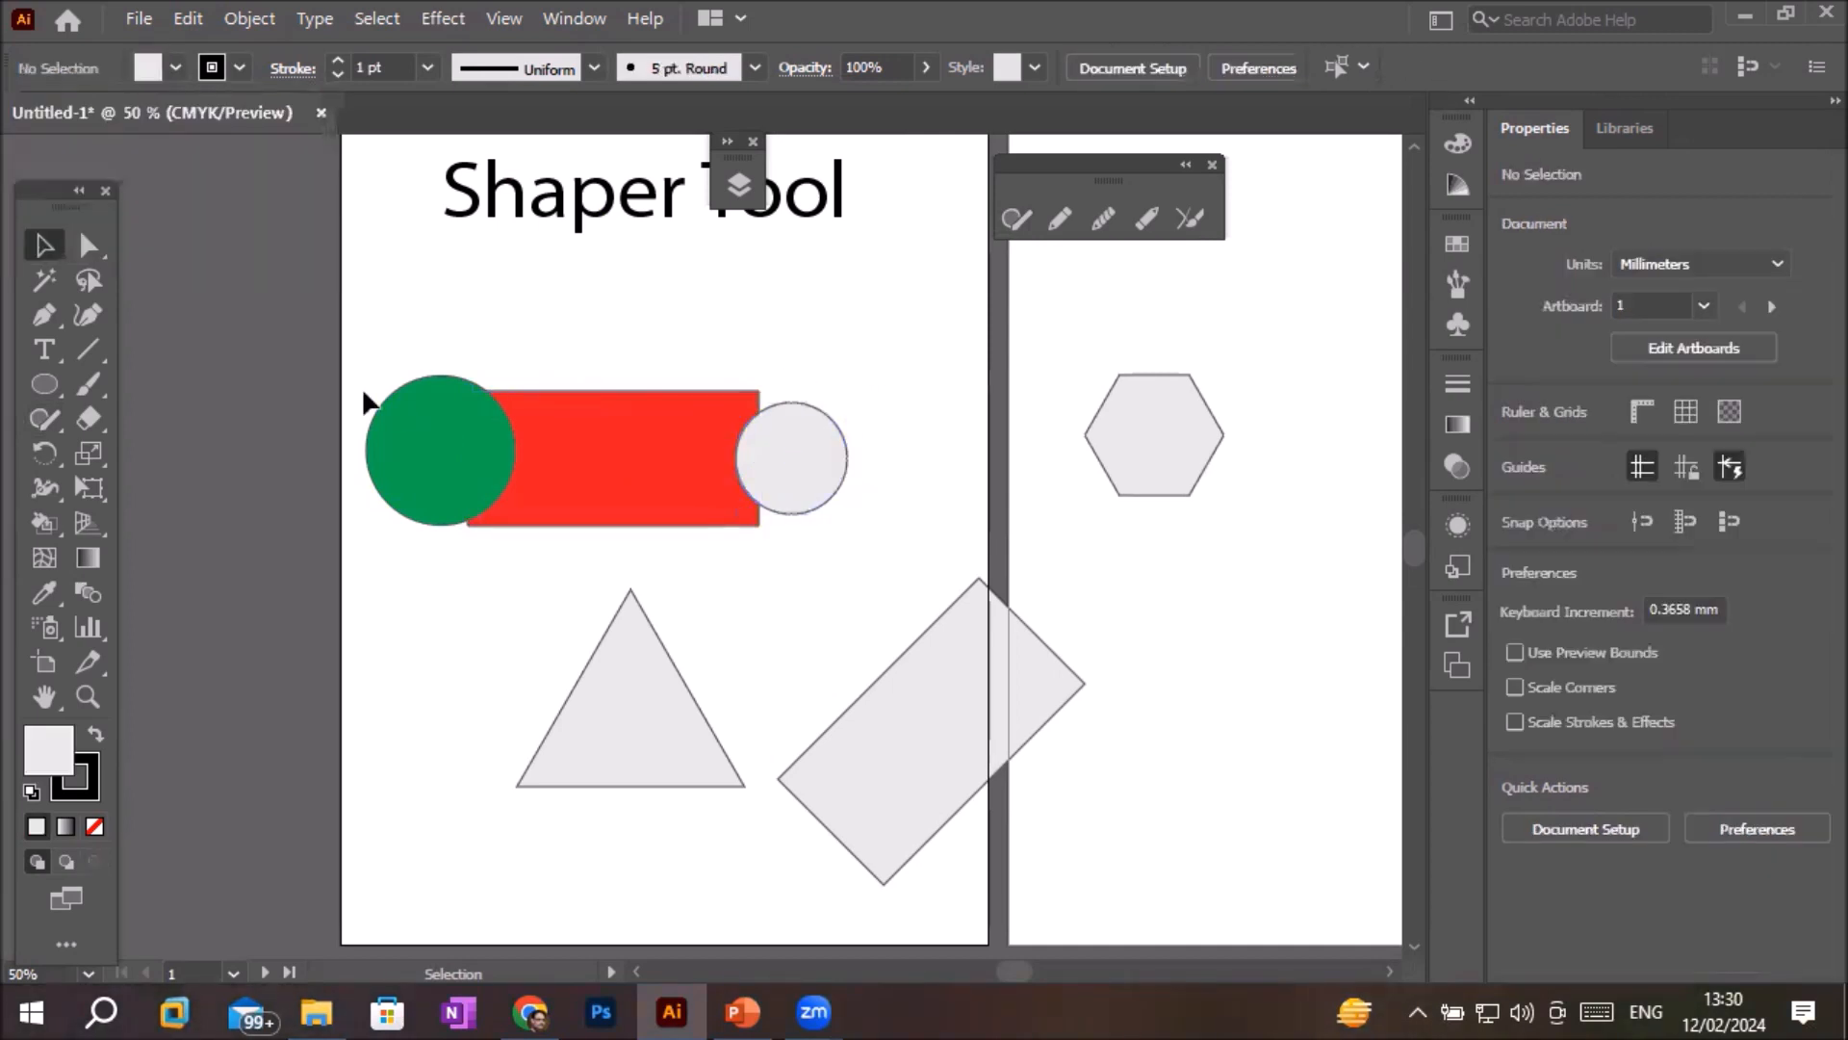
# - Move the green circle, red rectangle and small circle together slightly up and to the right on the artboard
pyautogui.moveTo(360, 333); pyautogui.dragTo(863, 546)
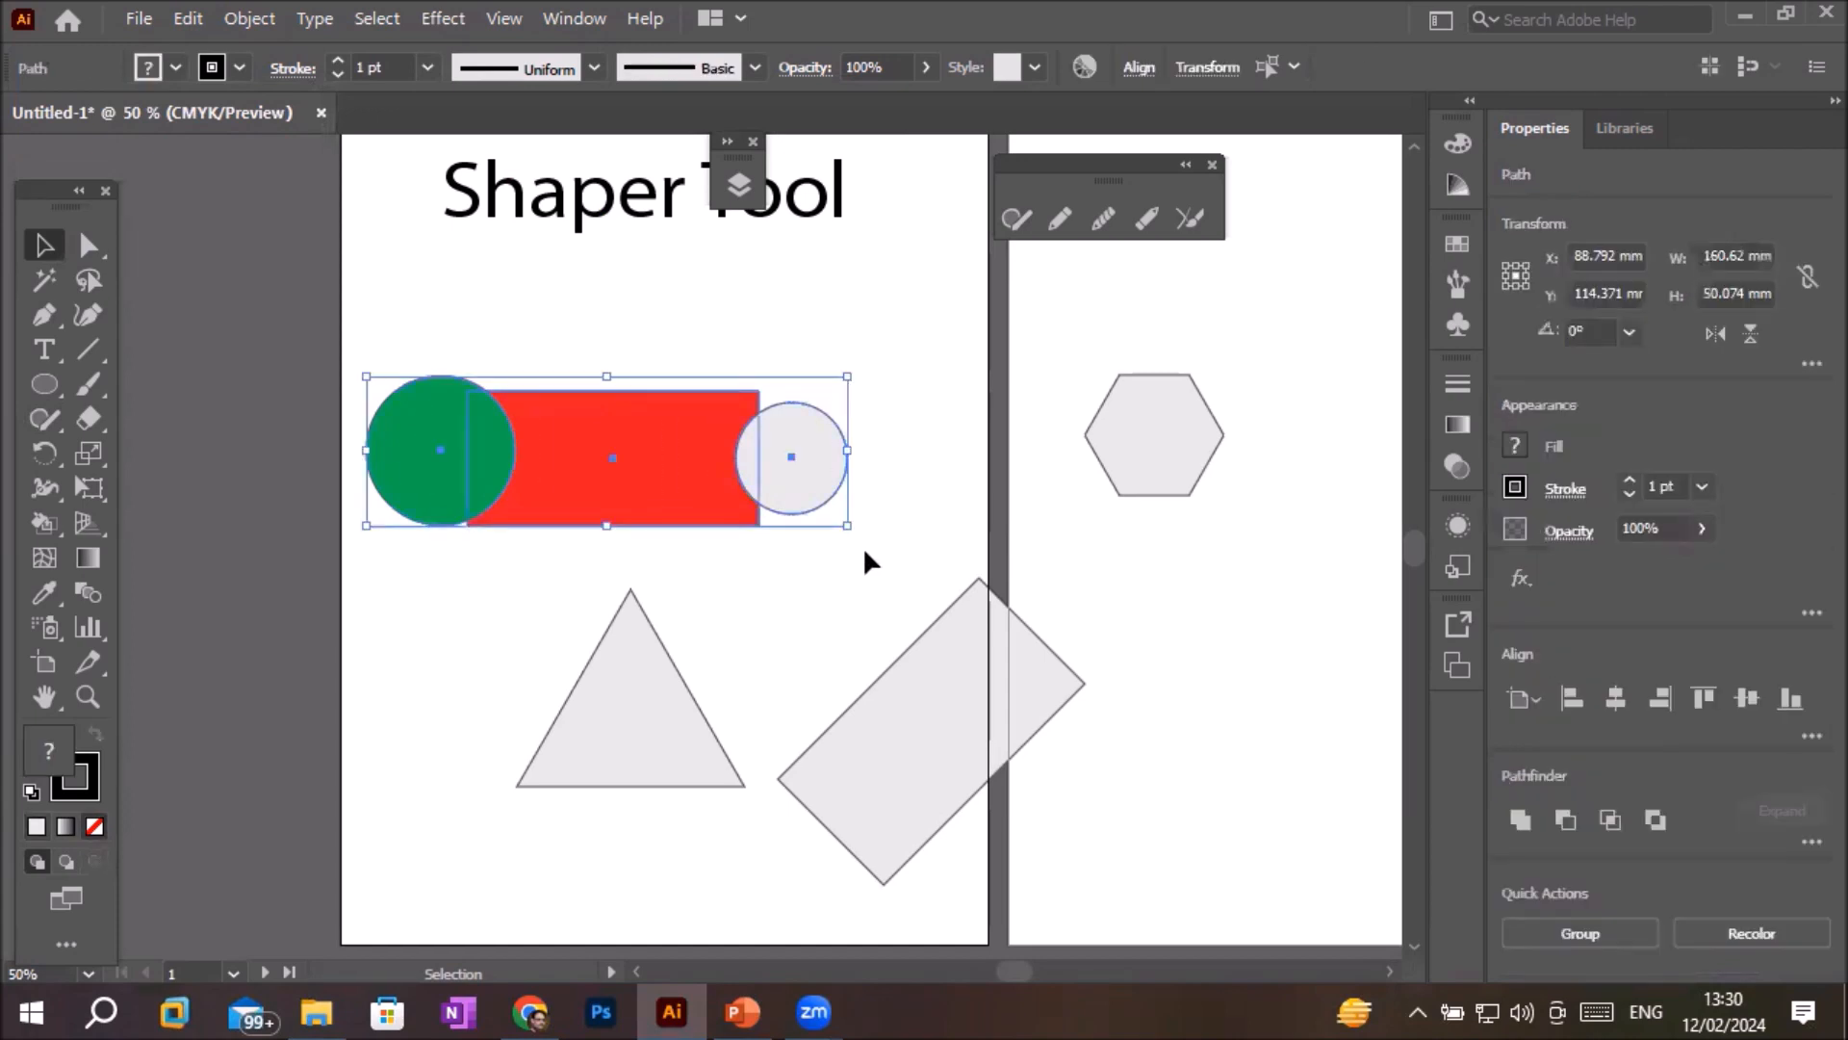
pyautogui.click(50, 423)
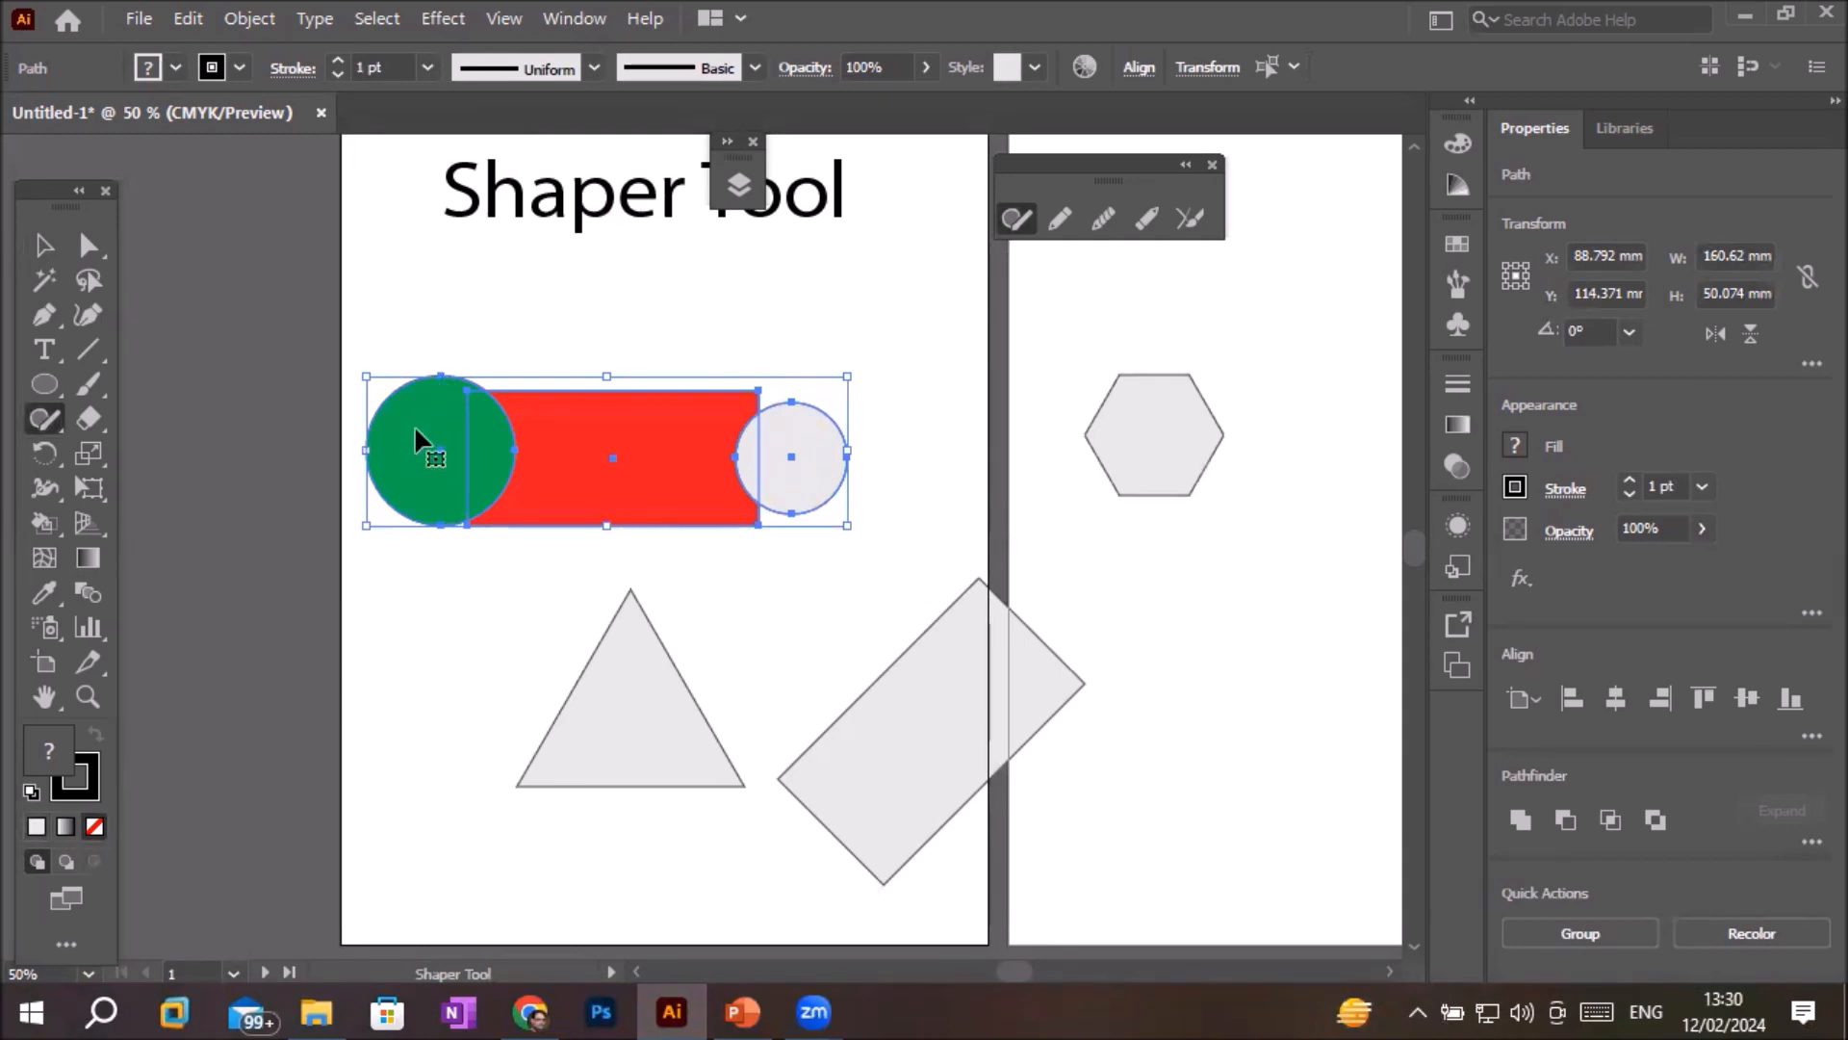
pyautogui.moveTo(416, 431); pyautogui.dragTo(455, 447)
pyautogui.moveTo(598, 462); pyautogui.dragTo(604, 410)
pyautogui.click(494, 565)
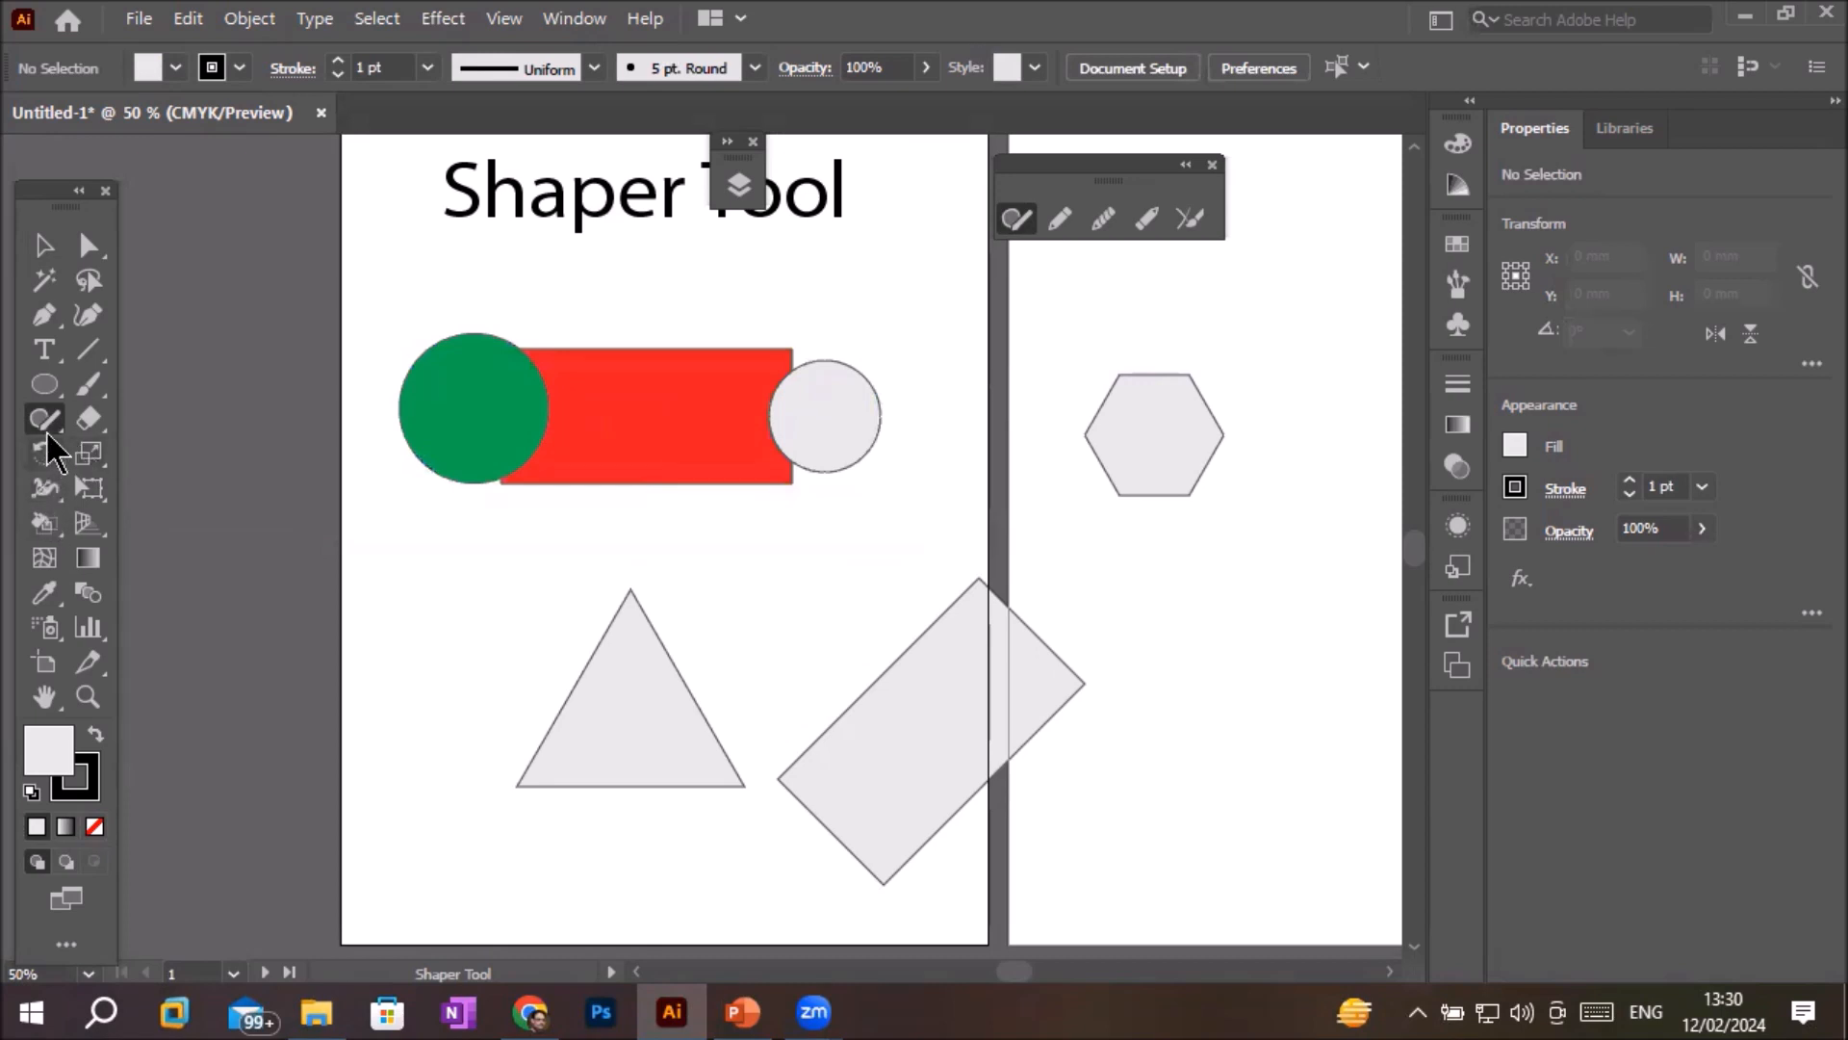
# - Try merging the red rectangle and small circle into the green circle with Shaper strokes, and undo both merges
pyautogui.moveTo(453, 415); pyautogui.dragTo(583, 415)
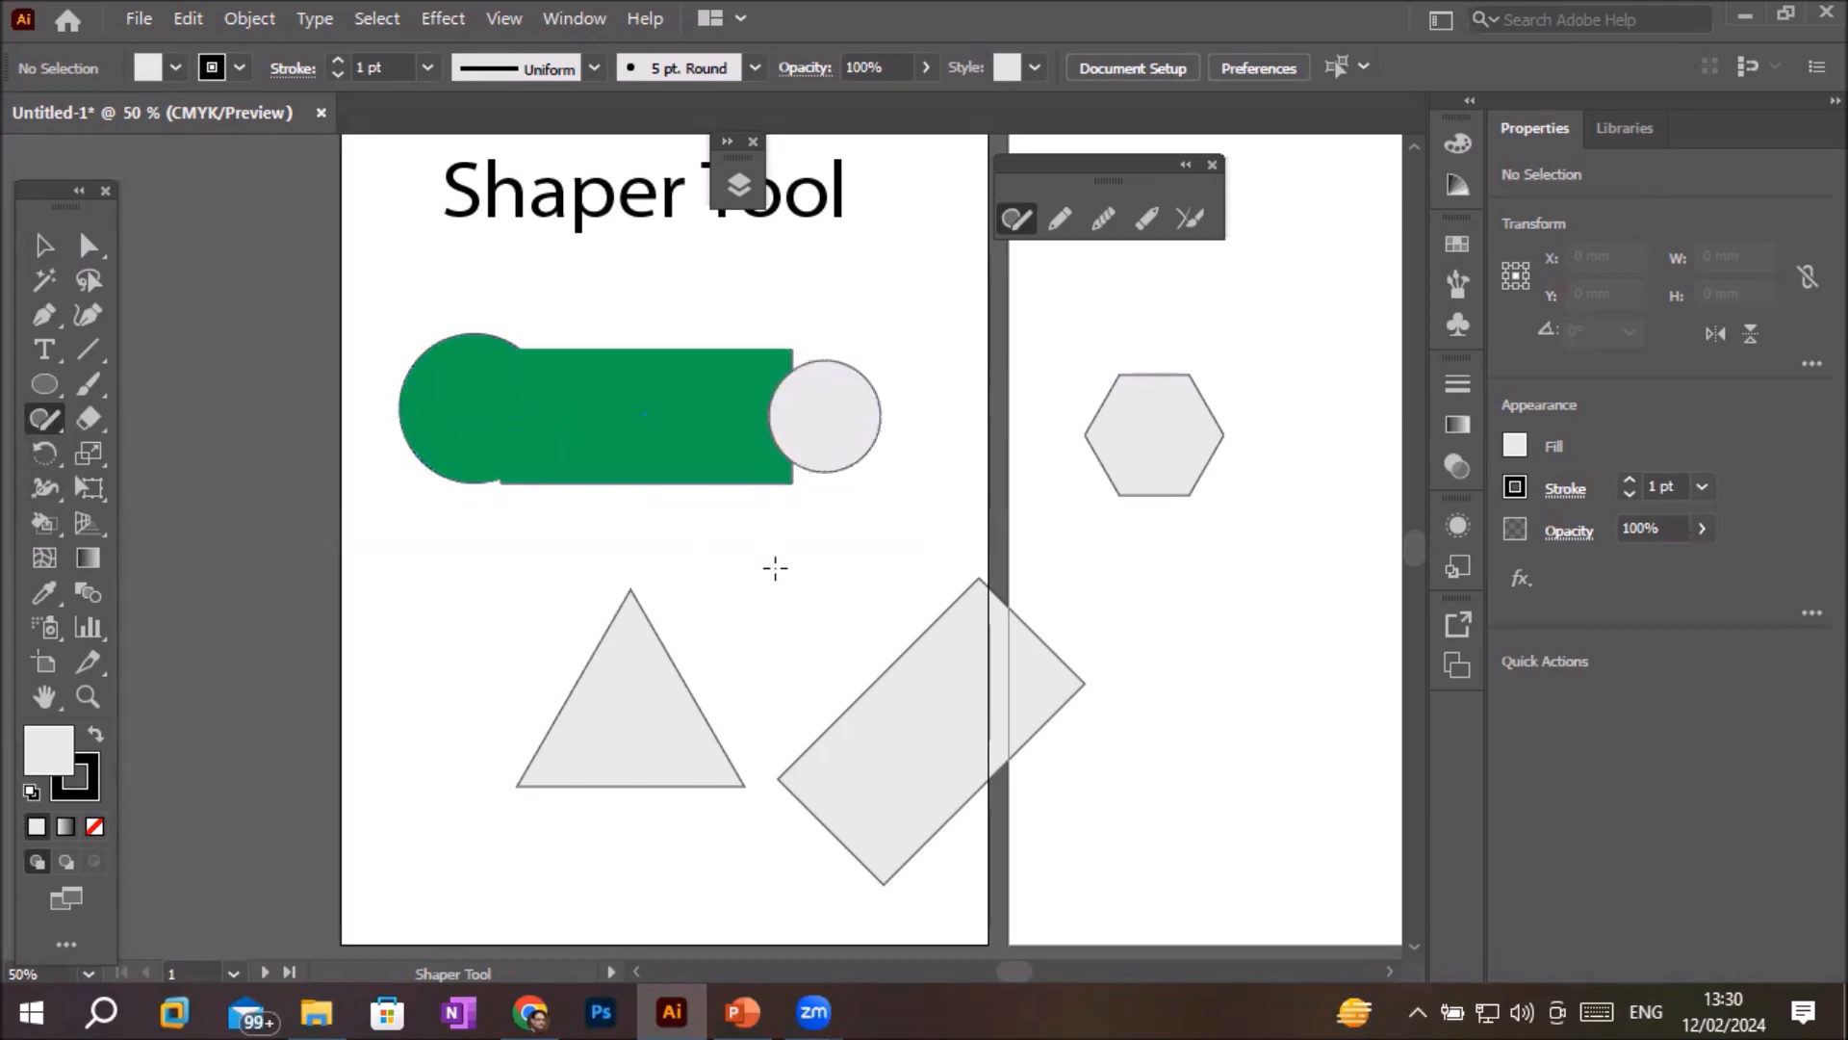
pyautogui.moveTo(744, 412)
pyautogui.mouseDown()
pyautogui.moveTo(760, 438)
pyautogui.moveTo(826, 420)
pyautogui.mouseUp()
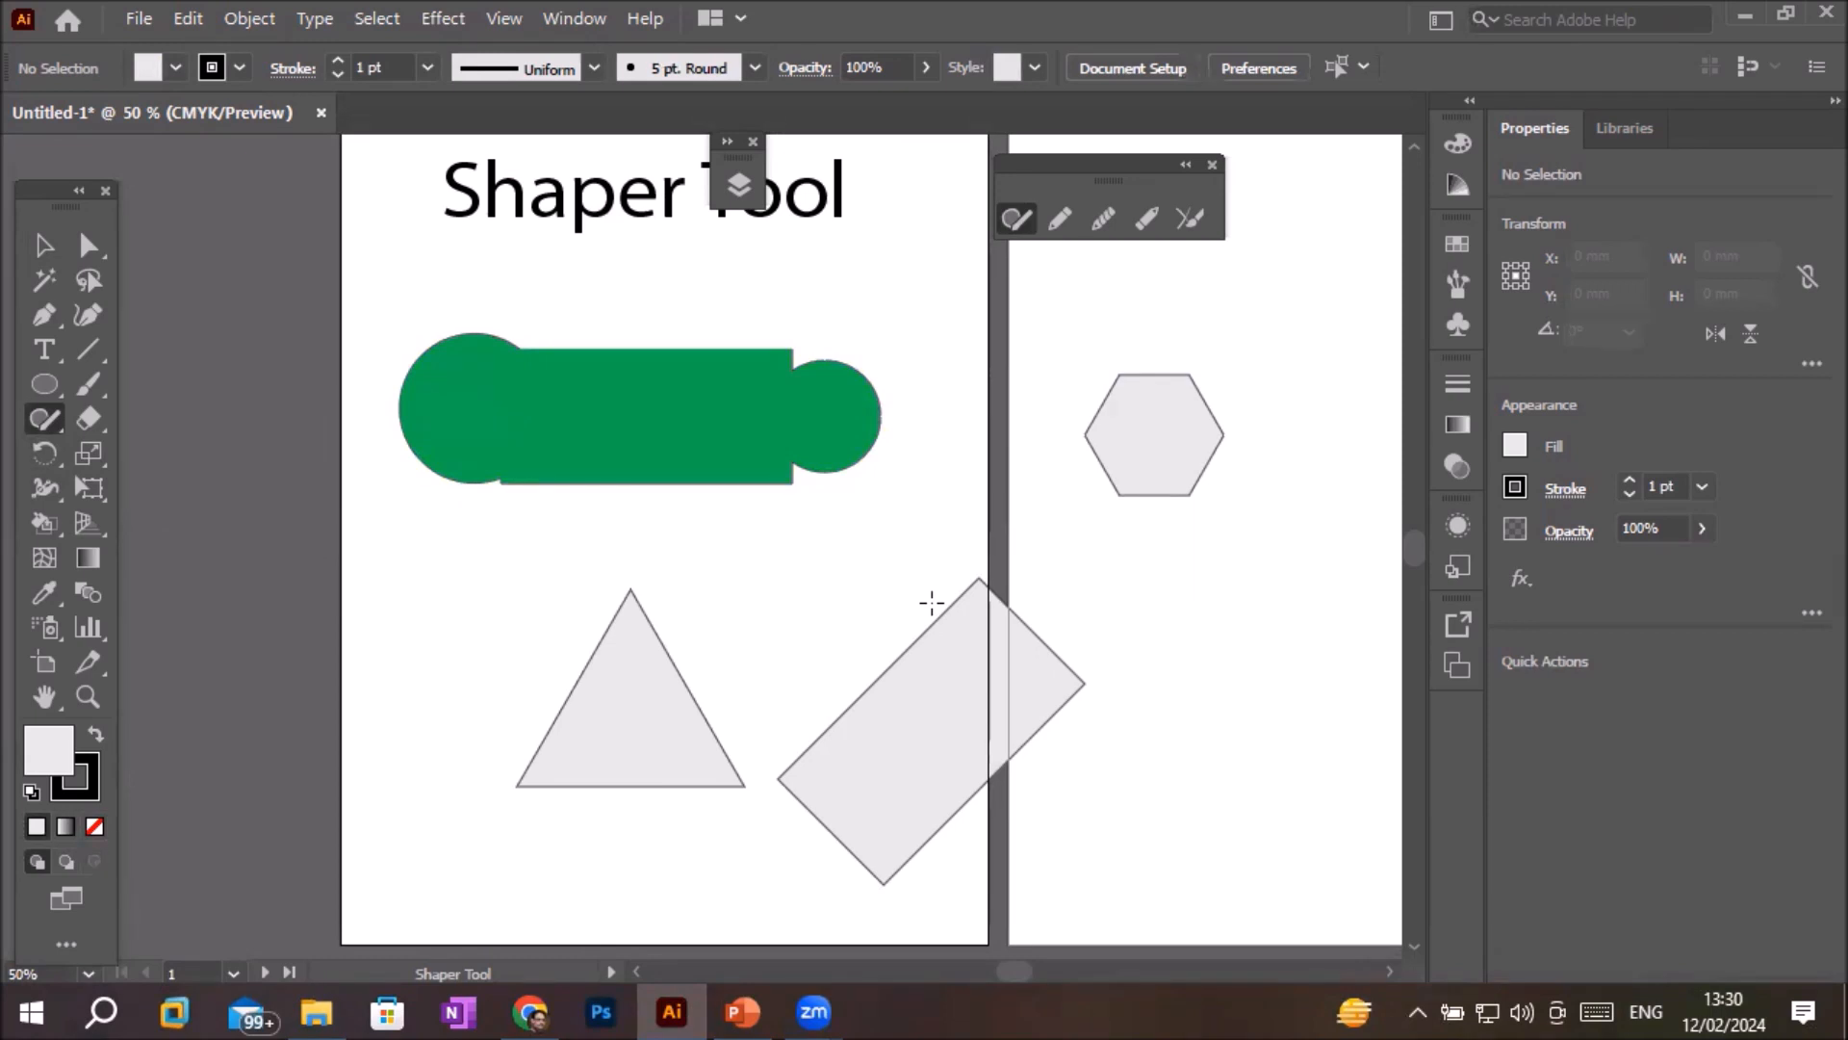
pyautogui.hotkey('ctrl', 'z')
pyautogui.hotkey('ctrl', 'z')
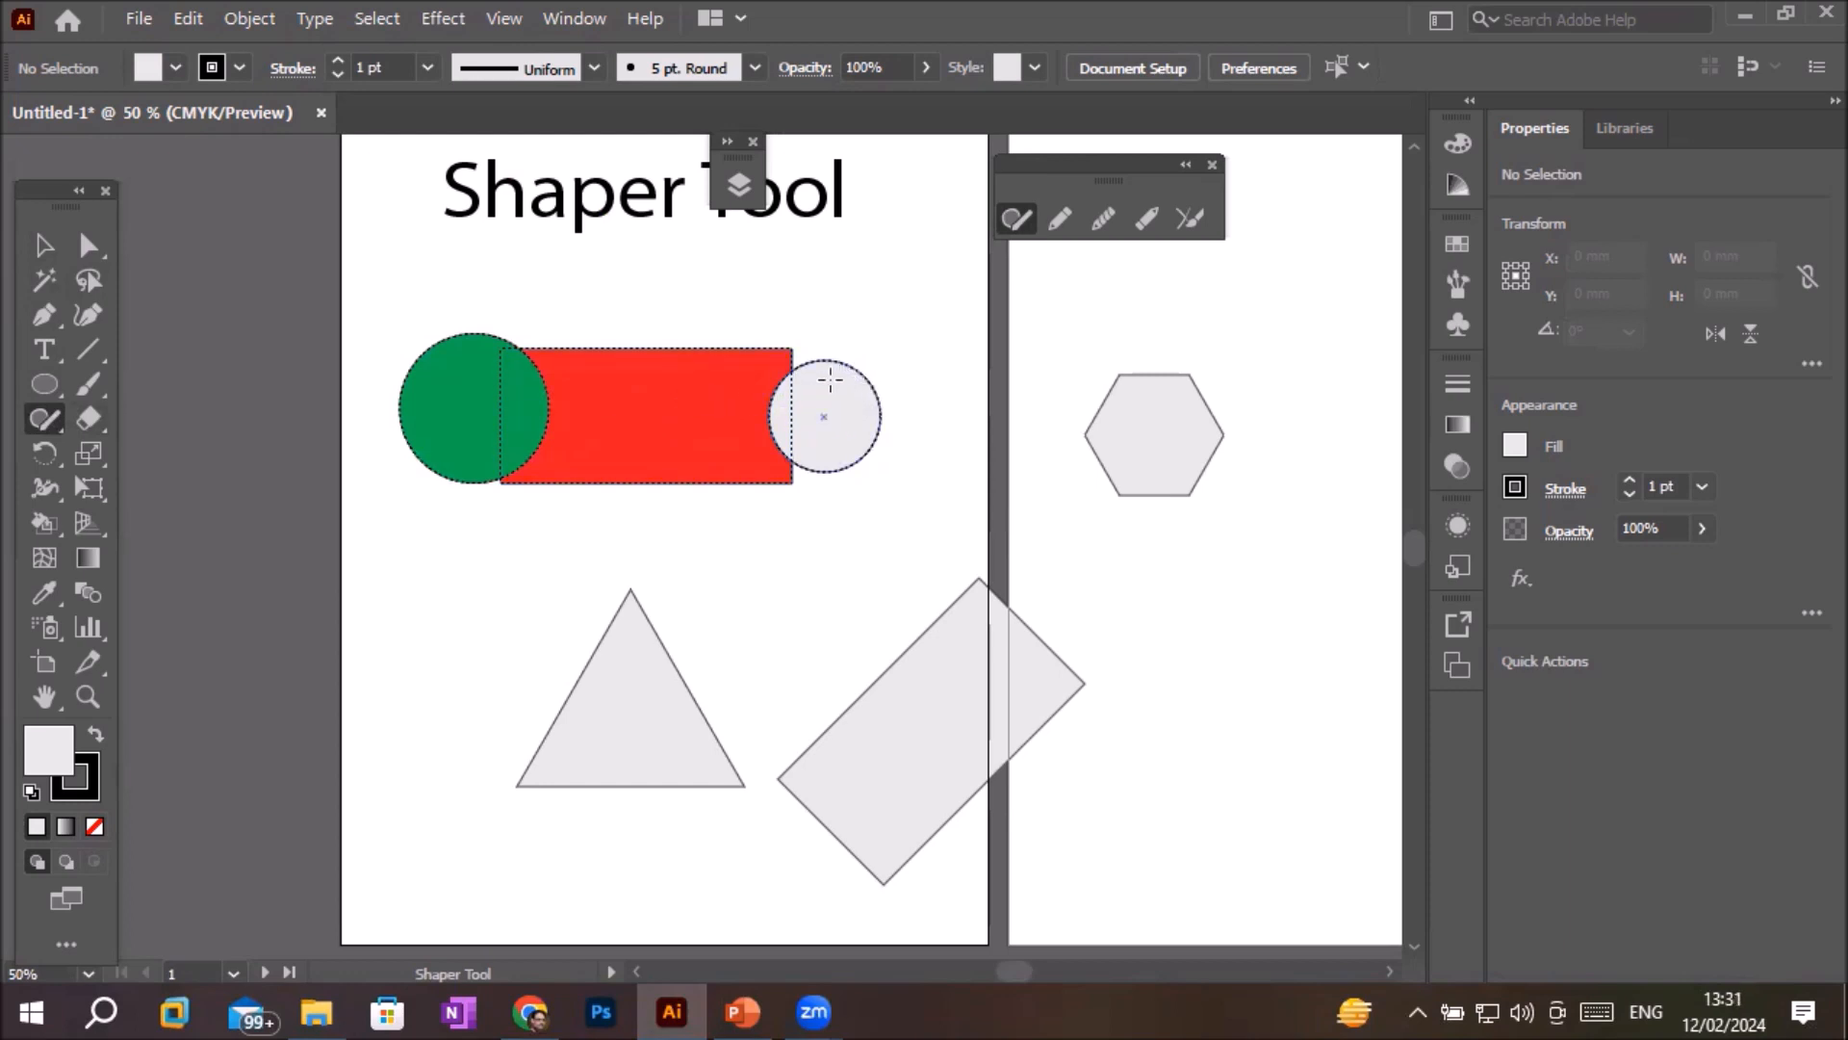
# - Merge the shapes with Shaper strokes from the small circle into the red rectangle and from the green circle across them, and select the merged shape
pyautogui.moveTo(815, 400); pyautogui.dragTo(737, 426)
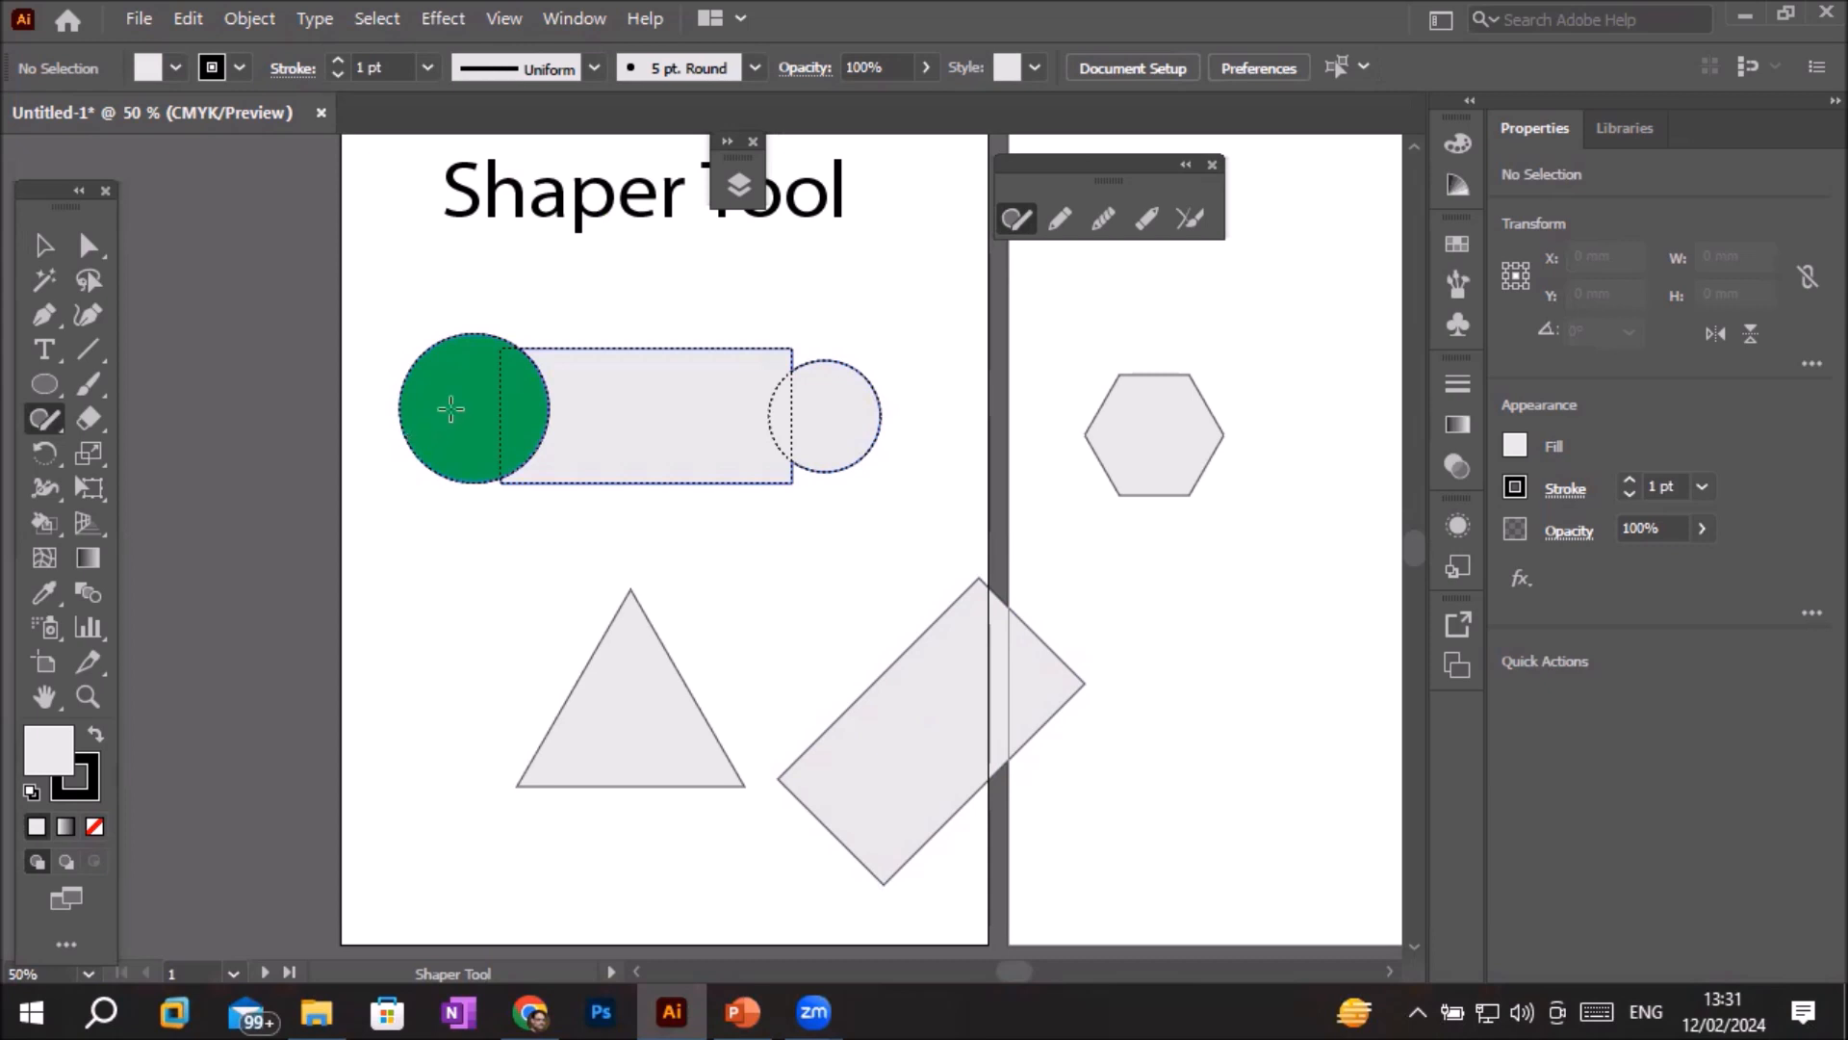
pyautogui.moveTo(450, 409); pyautogui.dragTo(582, 419)
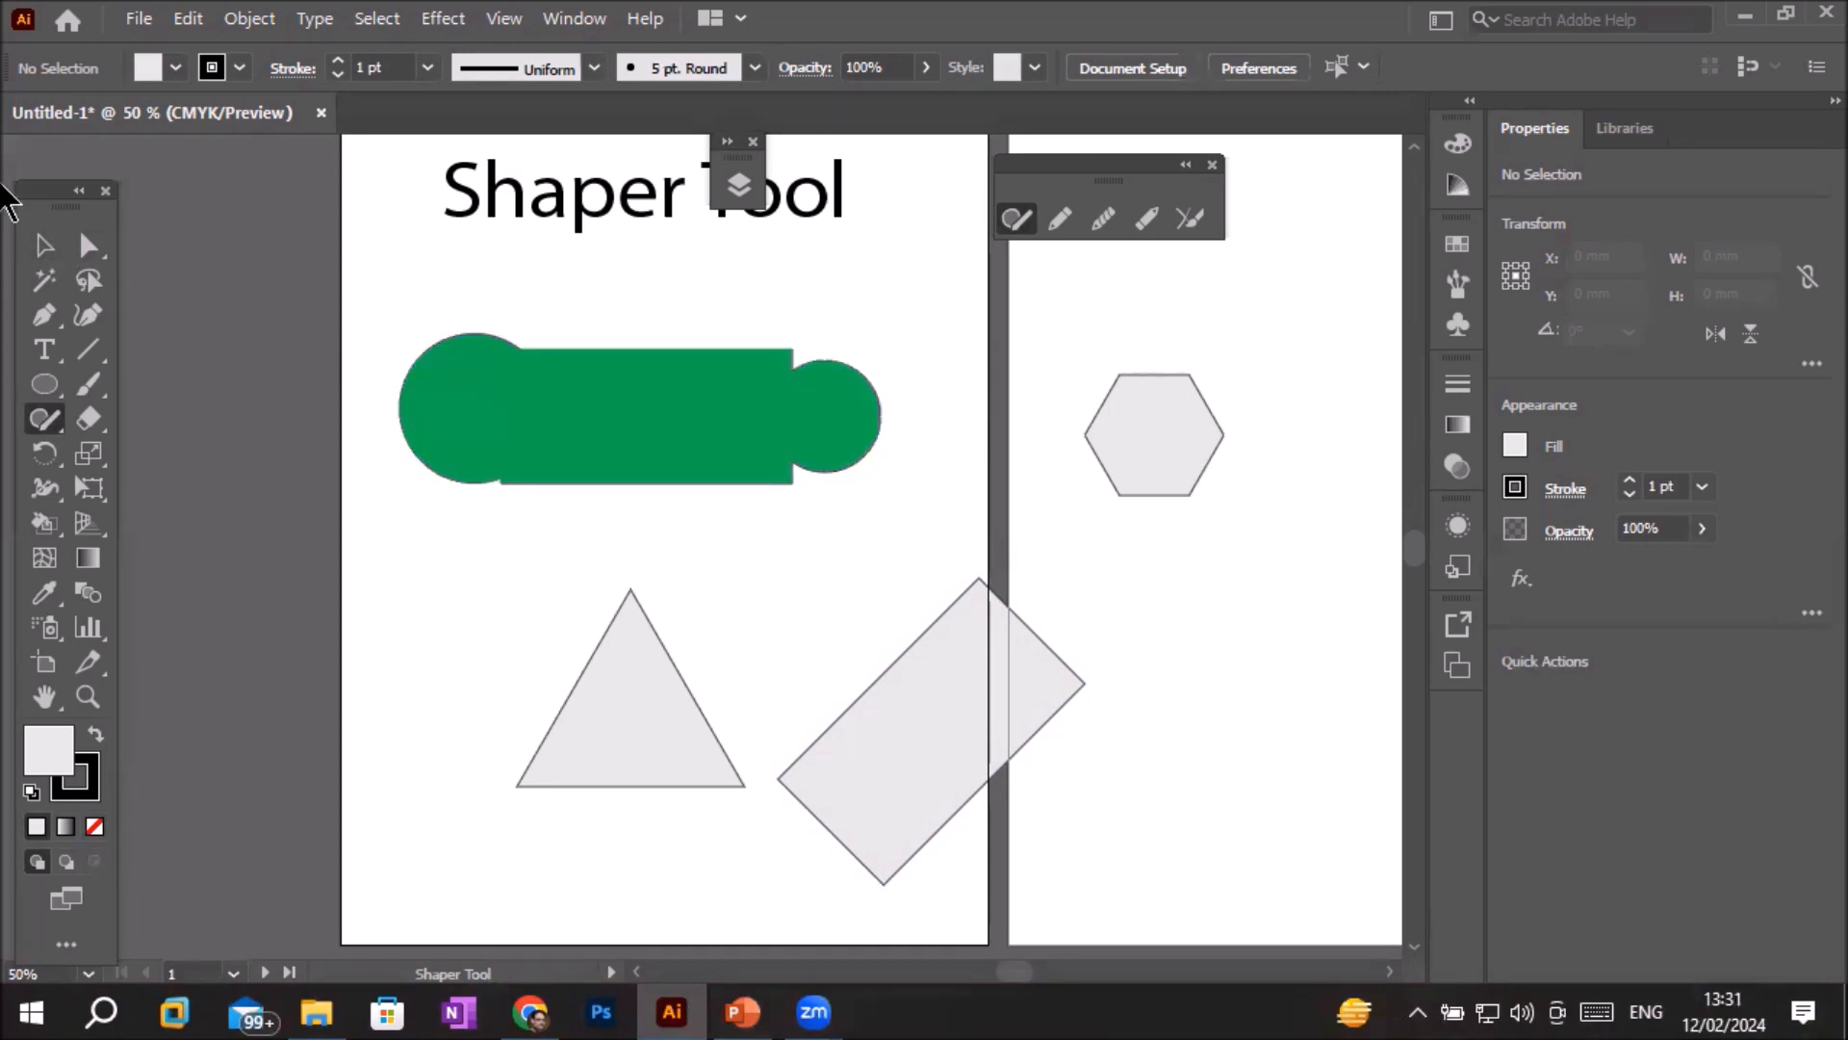
pyautogui.click(43, 246)
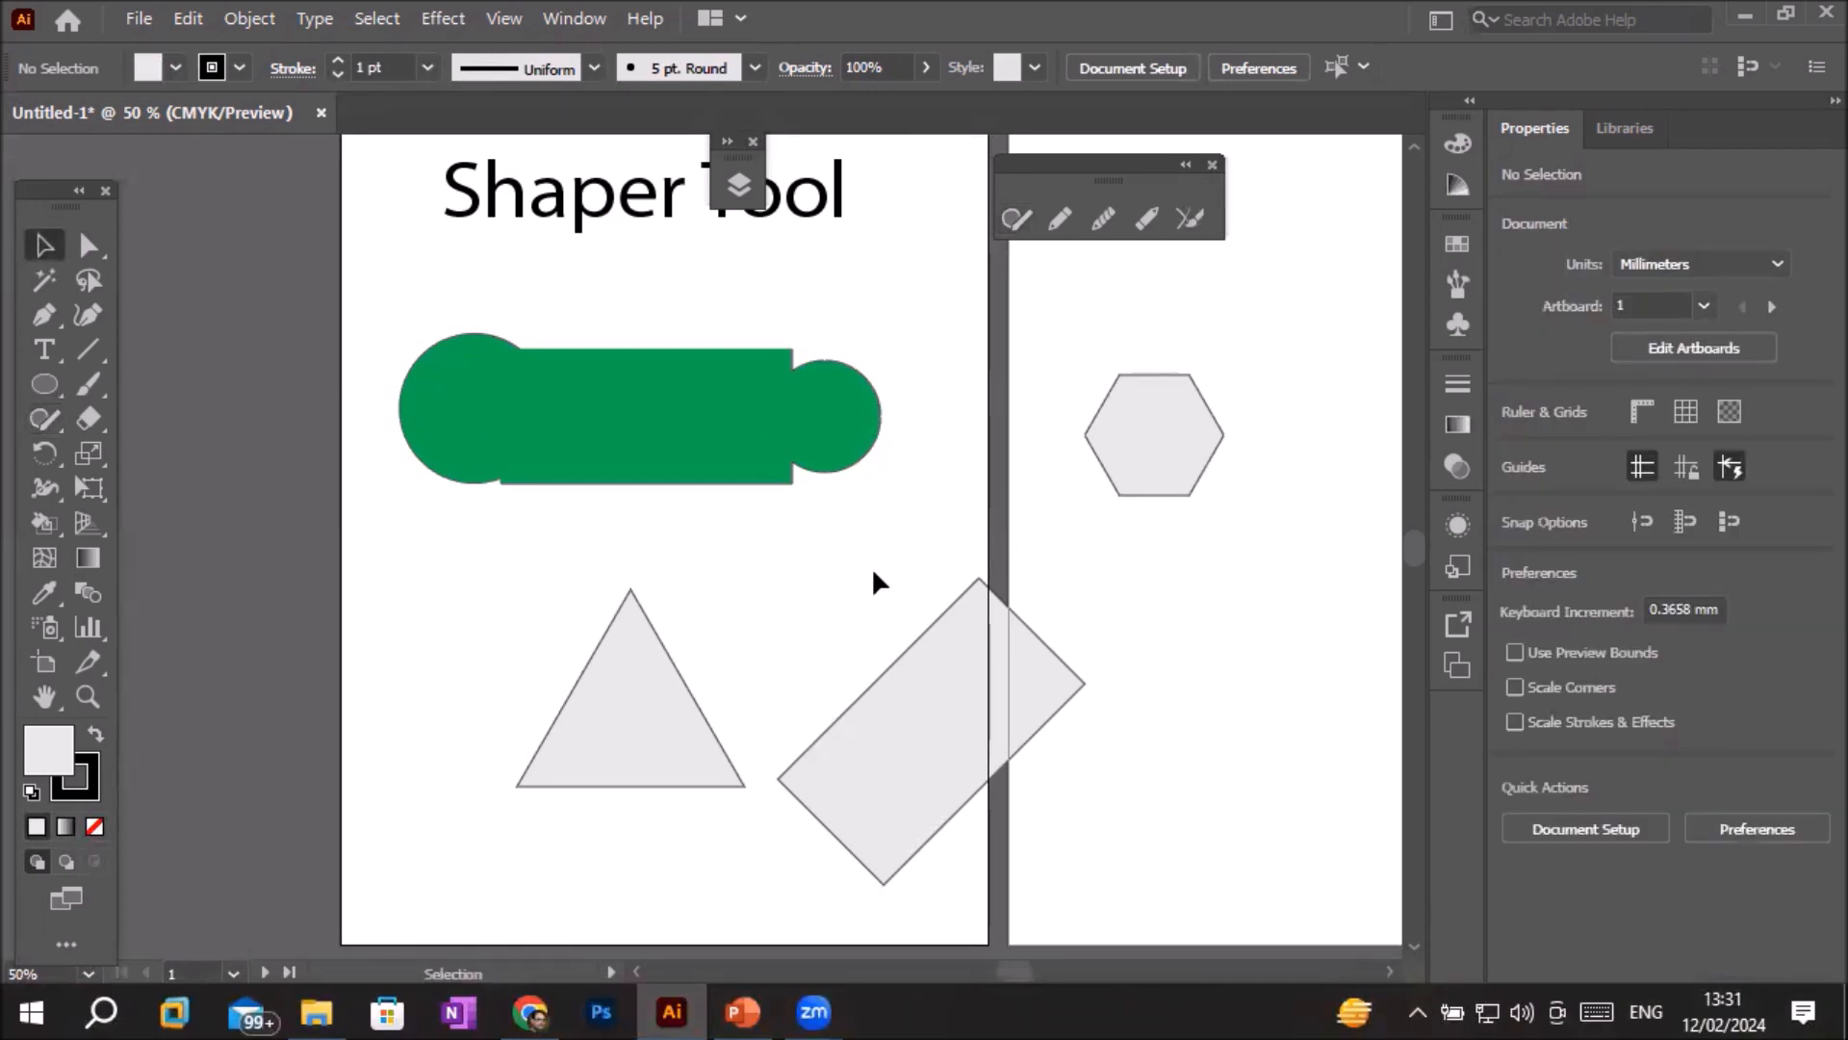
pyautogui.click(773, 468)
# - Move the tilted rectangle to the second artboard's lower edge and stack the hexagon above the triangle near that artboard's upper edge
pyautogui.scroll(-1, 874, 534)
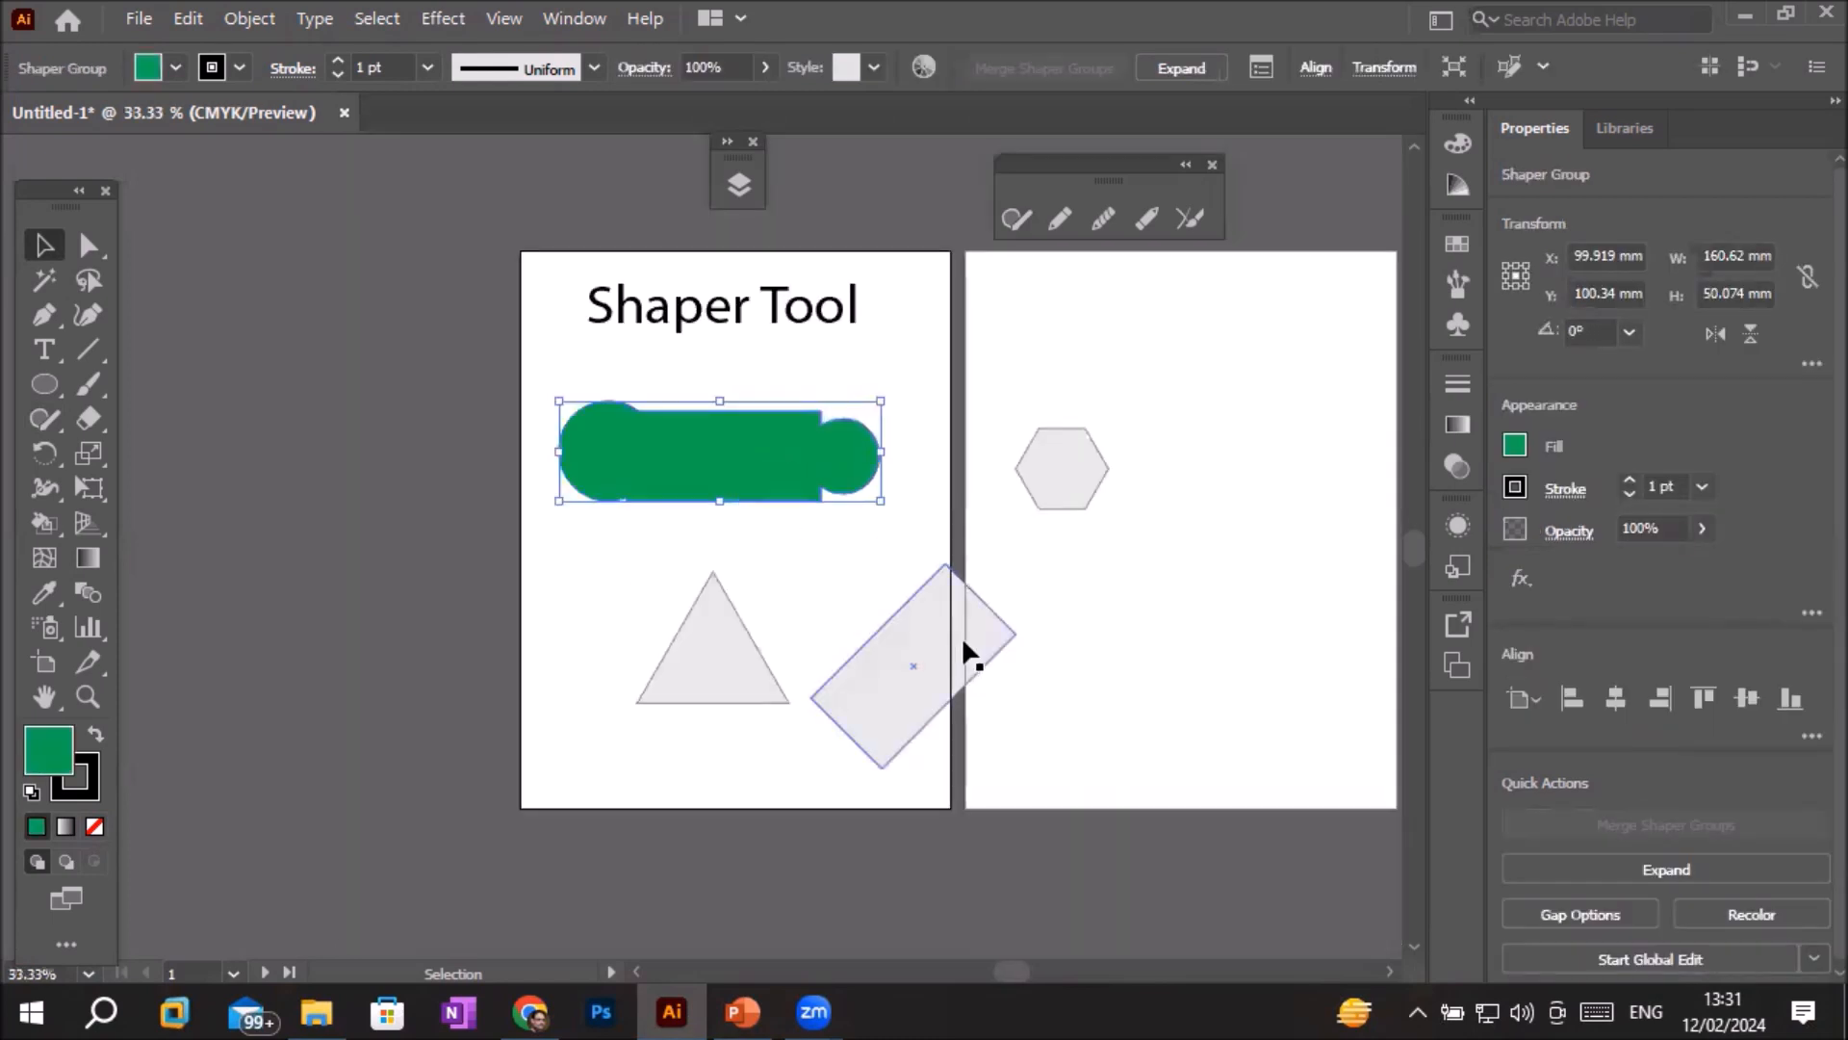
pyautogui.moveTo(975, 652); pyautogui.dragTo(1169, 798)
pyautogui.moveTo(1082, 500); pyautogui.dragTo(1180, 365)
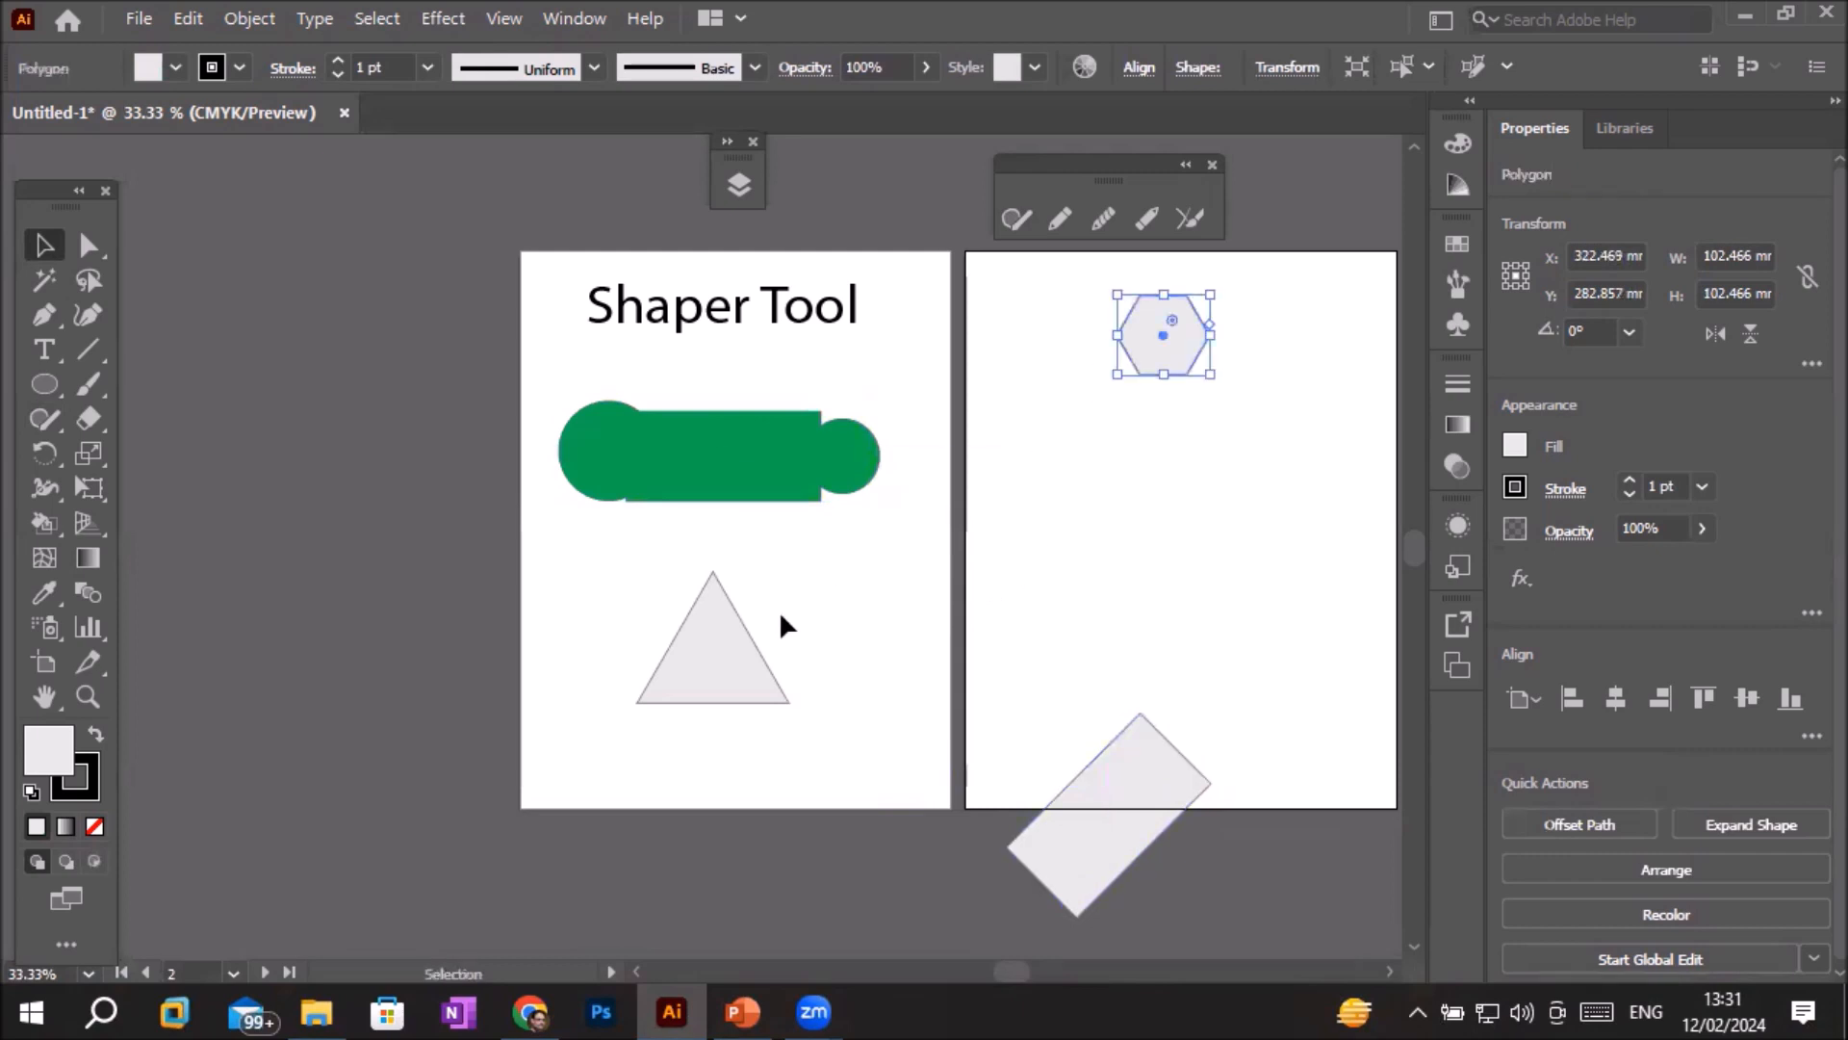
pyautogui.moveTo(747, 643); pyautogui.dragTo(1198, 422)
# - Rotate the tilted rectangle to horizontal and centre it under the triangle, overlapping the triangle's base
pyautogui.click(1126, 799)
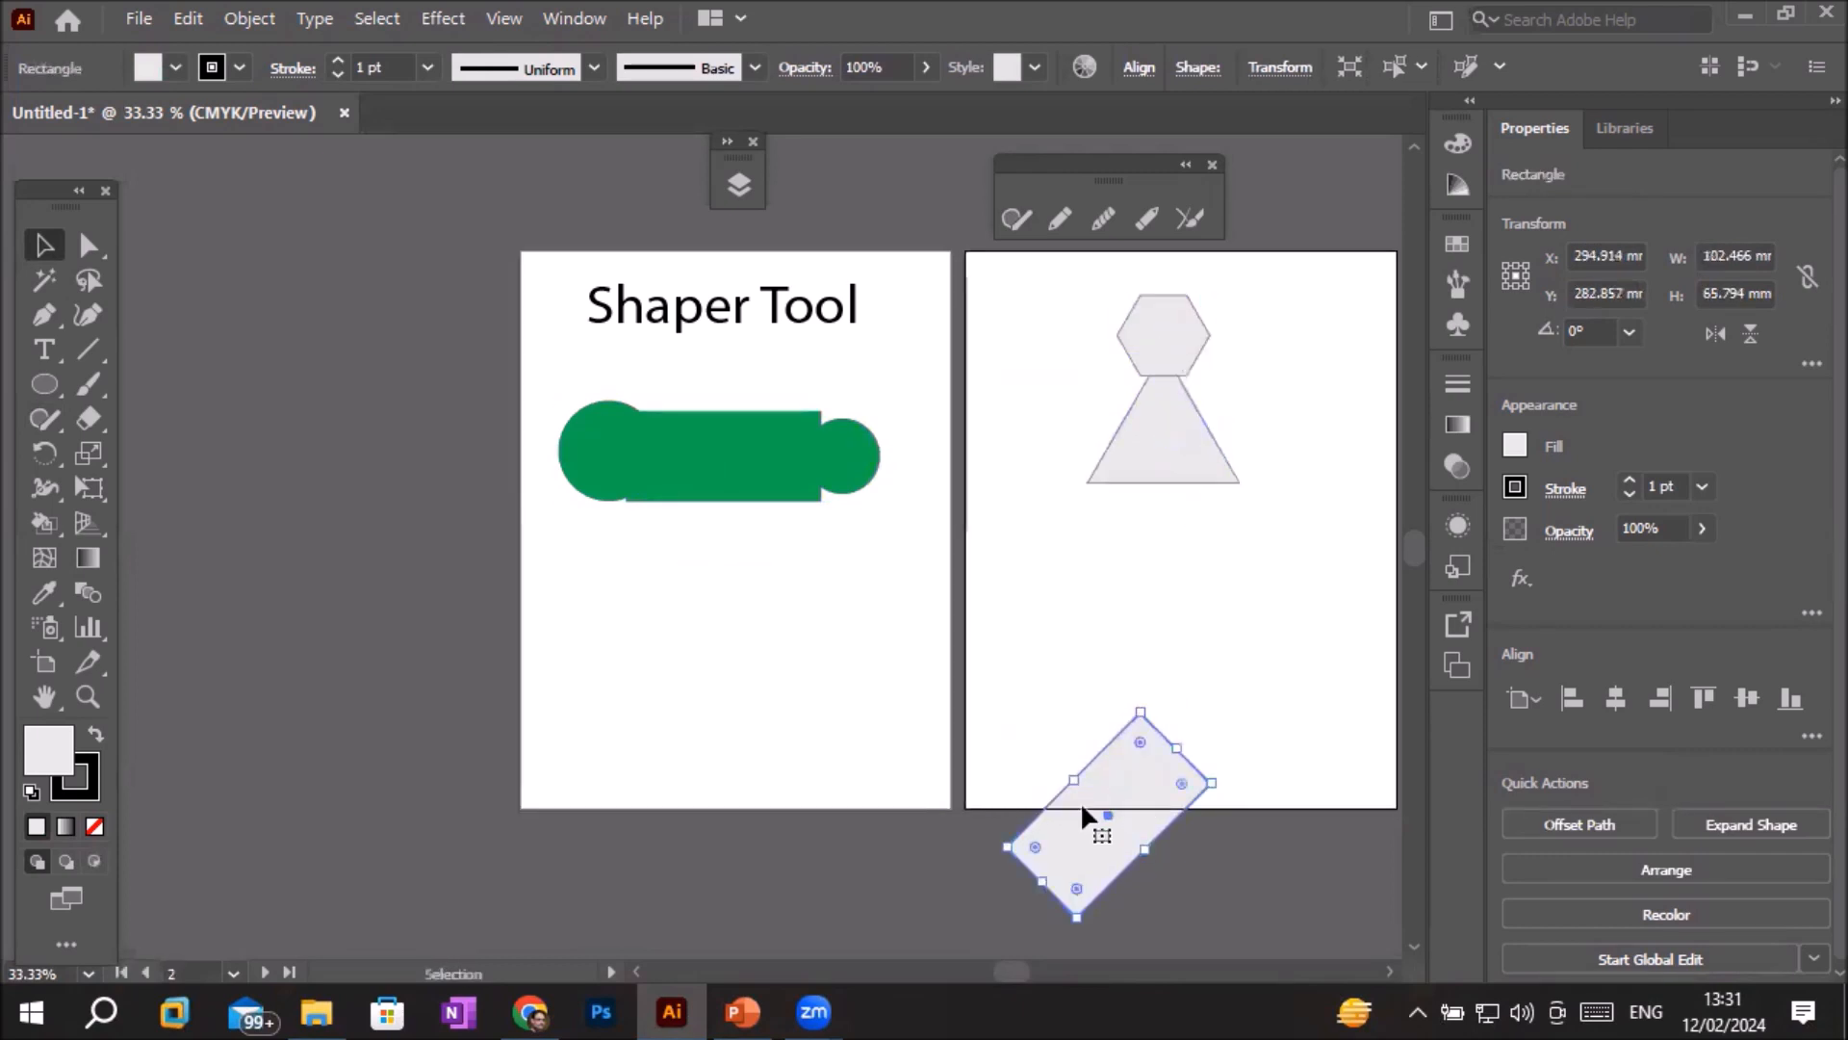
pyautogui.moveTo(999, 807); pyautogui.dragTo(996, 839)
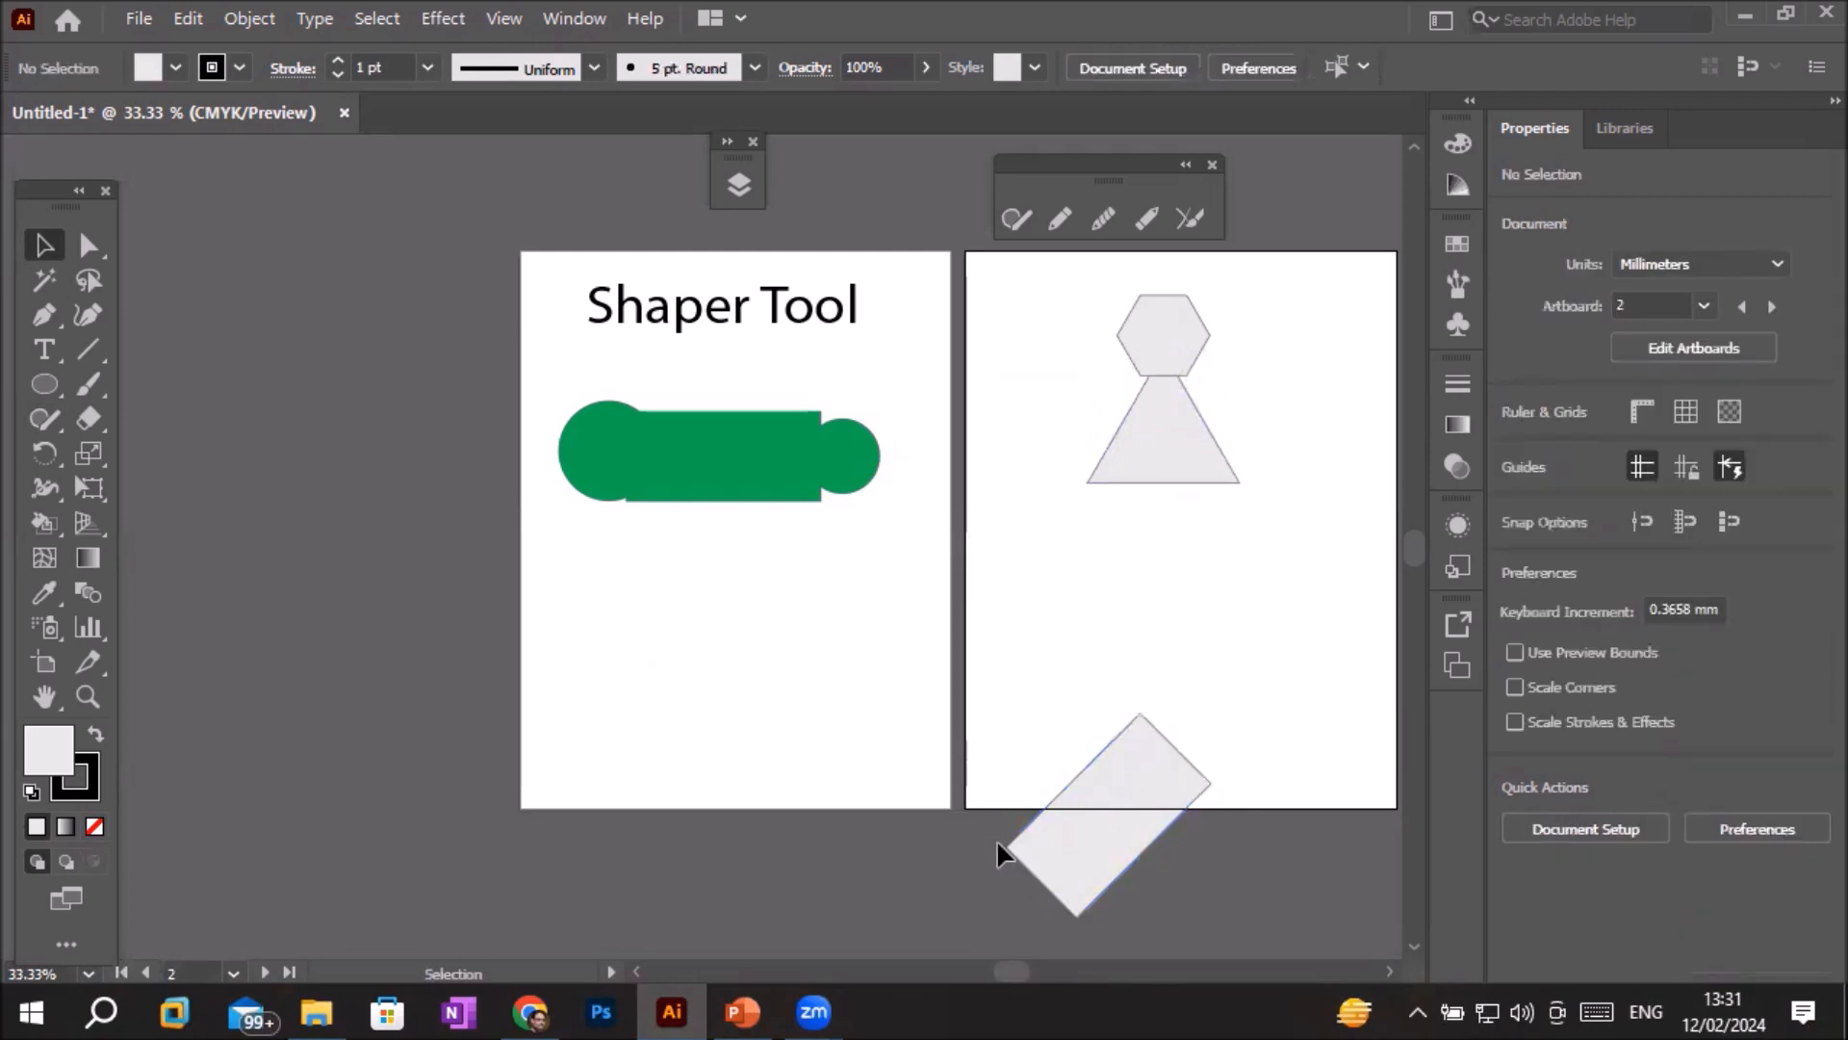
pyautogui.click(1019, 844)
pyautogui.moveTo(999, 846); pyautogui.dragTo(1123, 486)
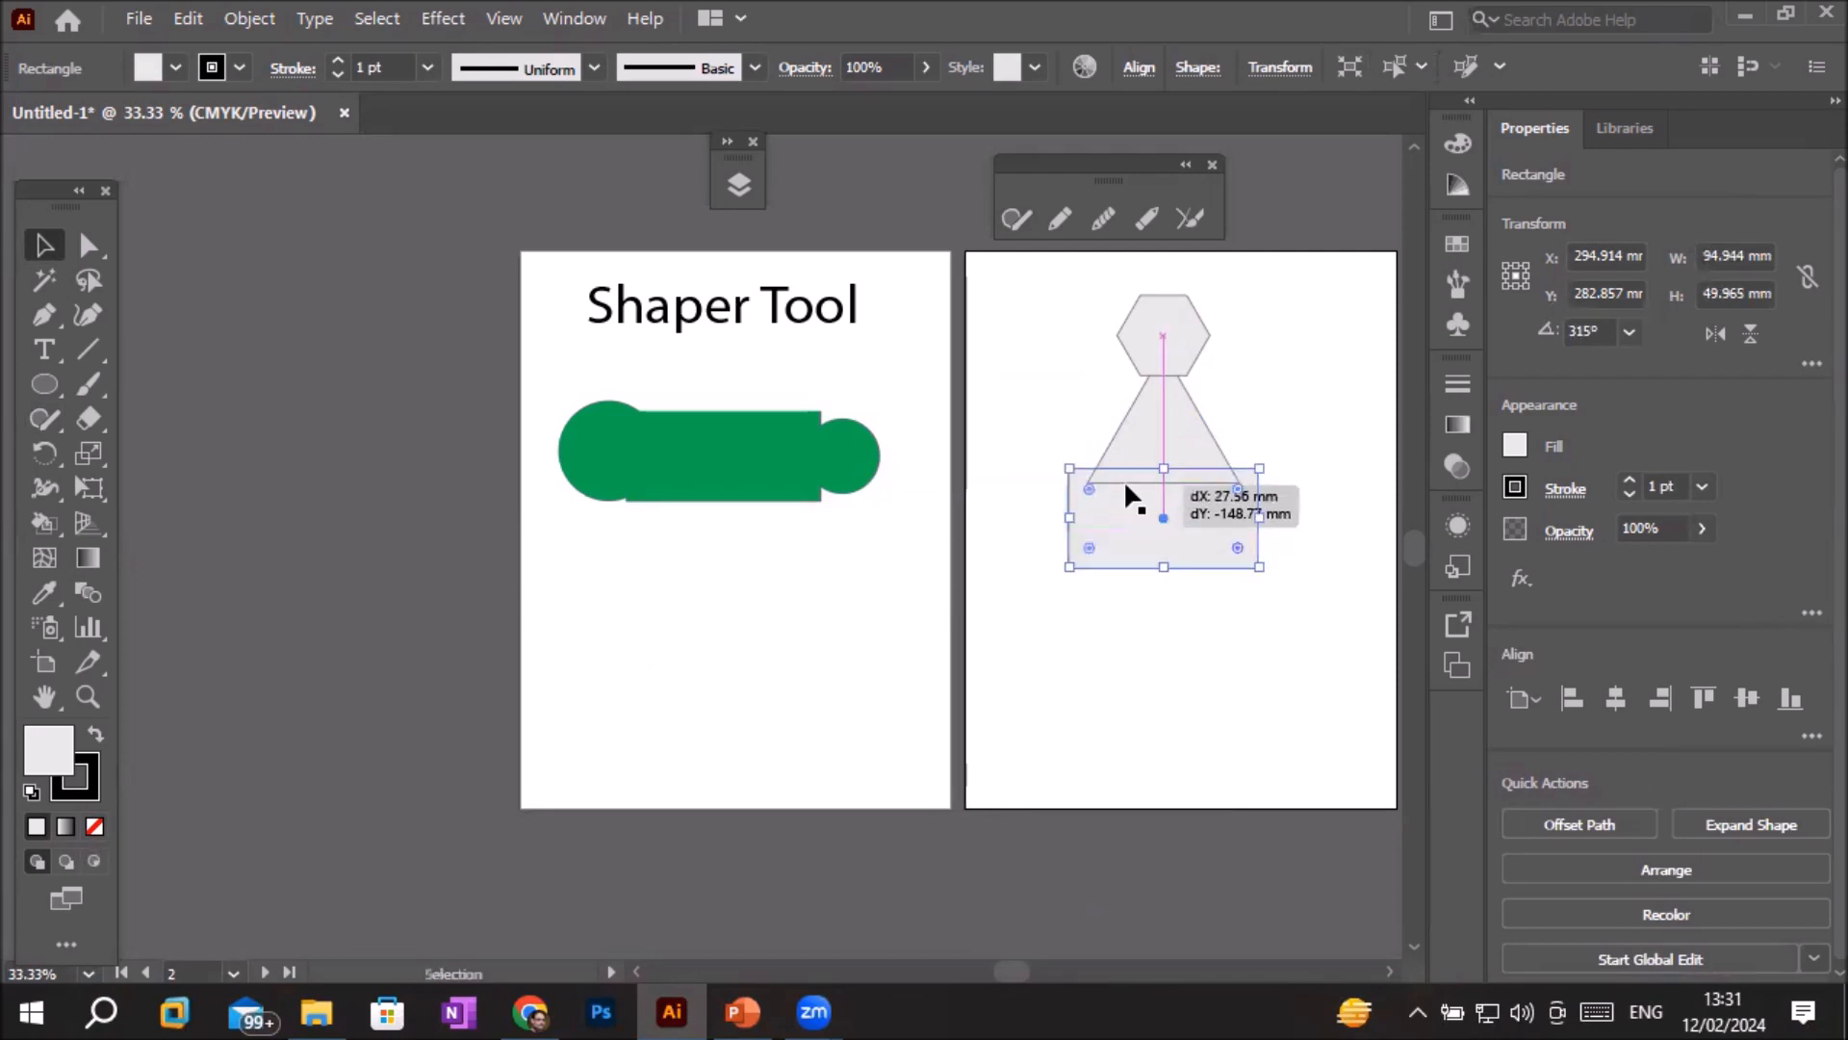
pyautogui.click(1110, 685)
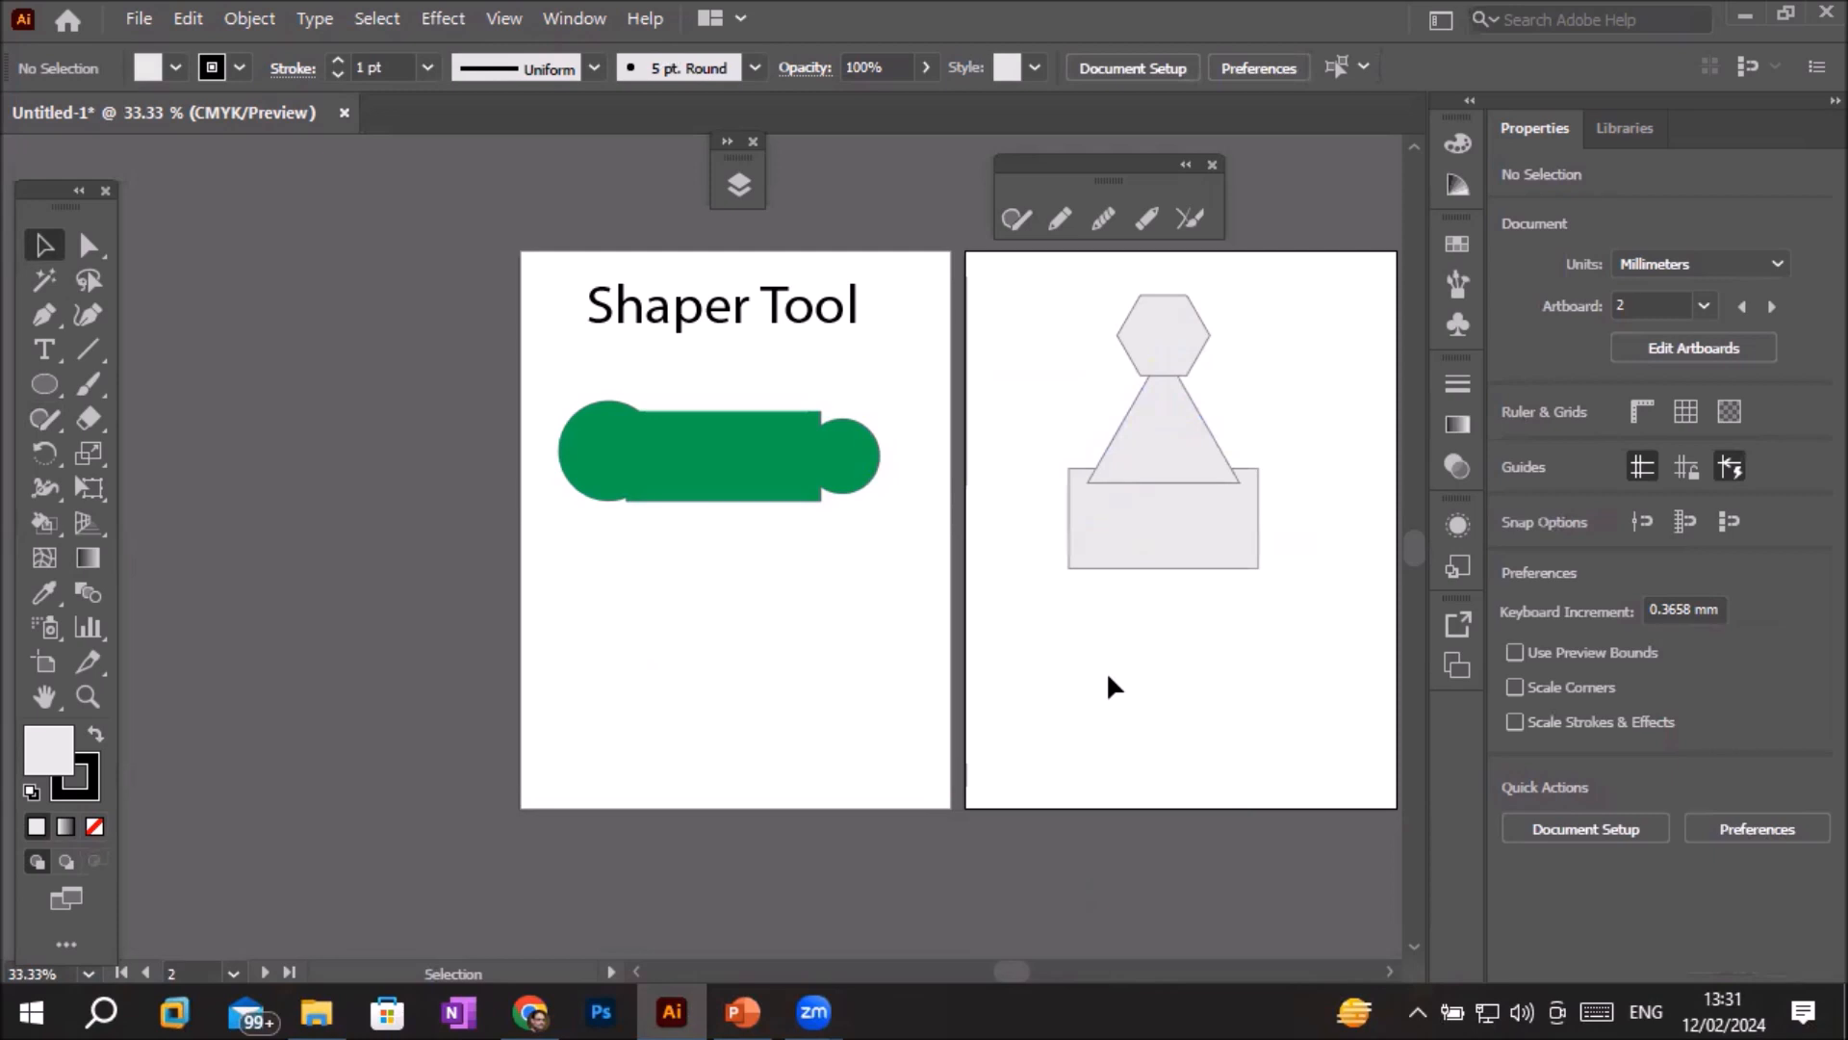
# - Fill the hexagon with light blue and the triangle with pink
pyautogui.click(1150, 334)
pyautogui.click(174, 67)
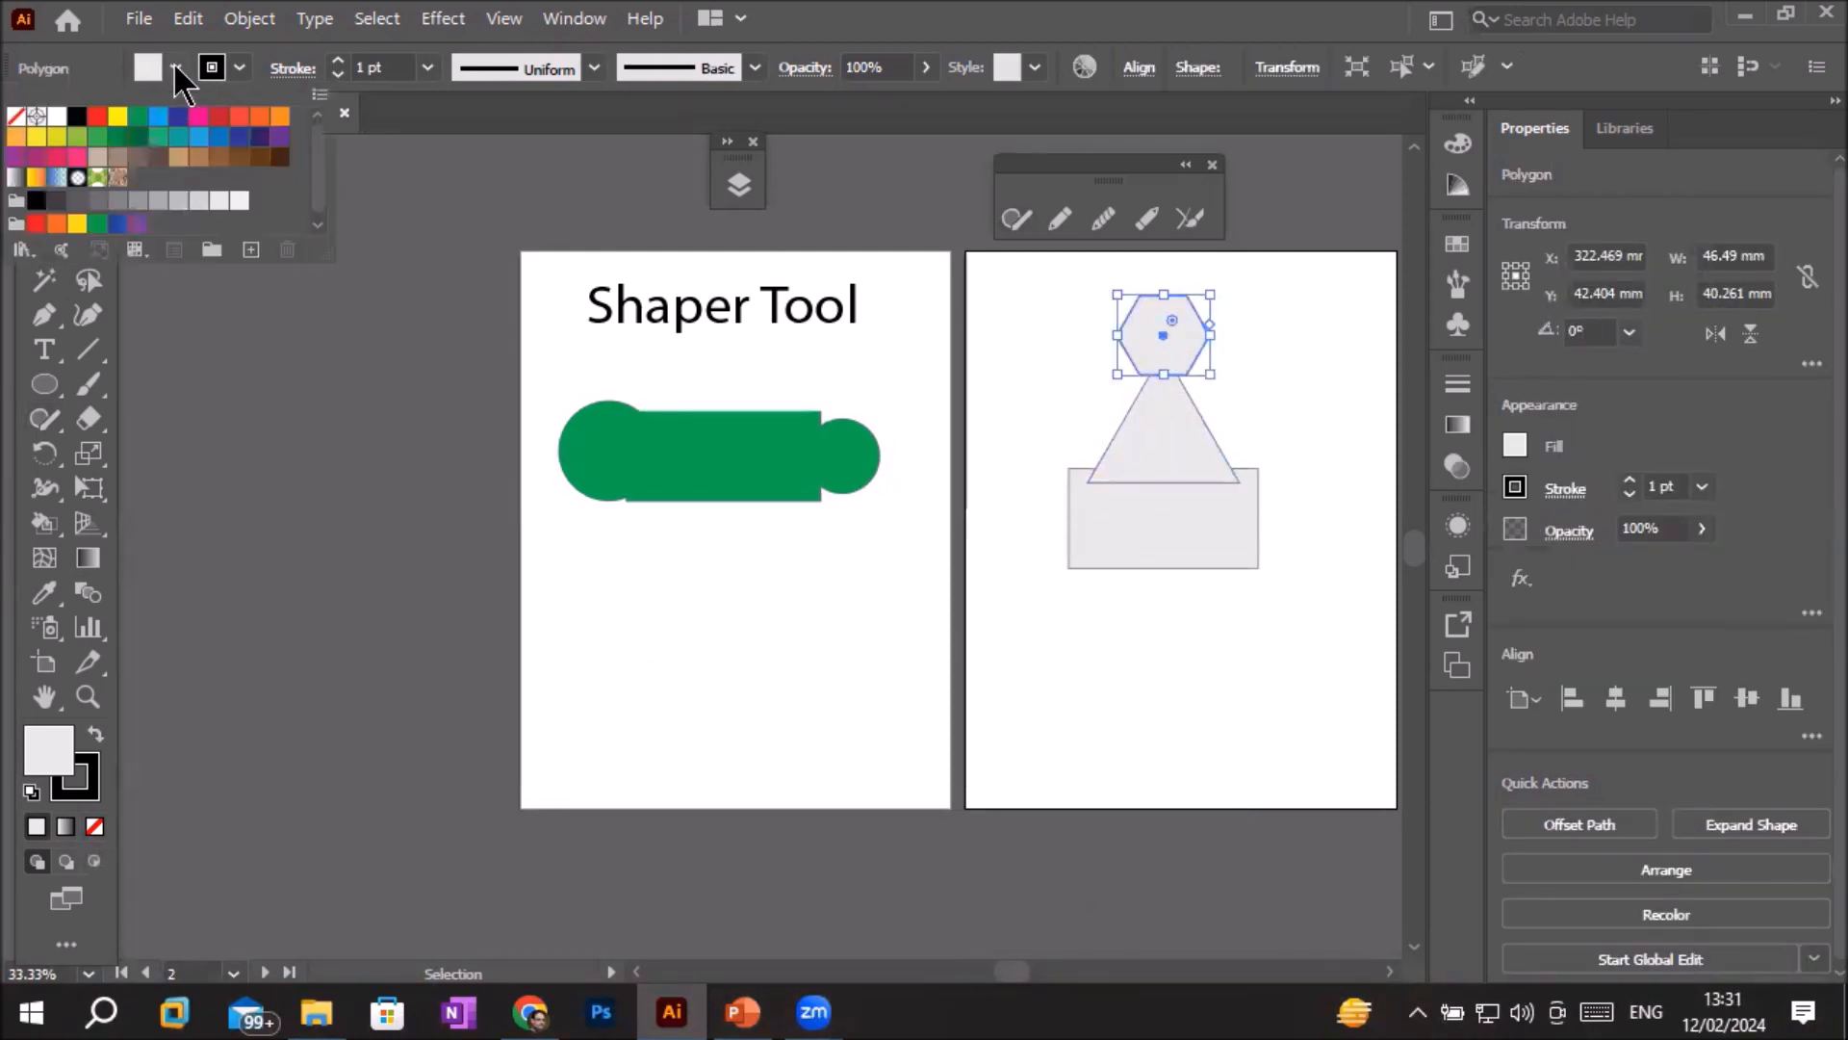
pyautogui.click(156, 116)
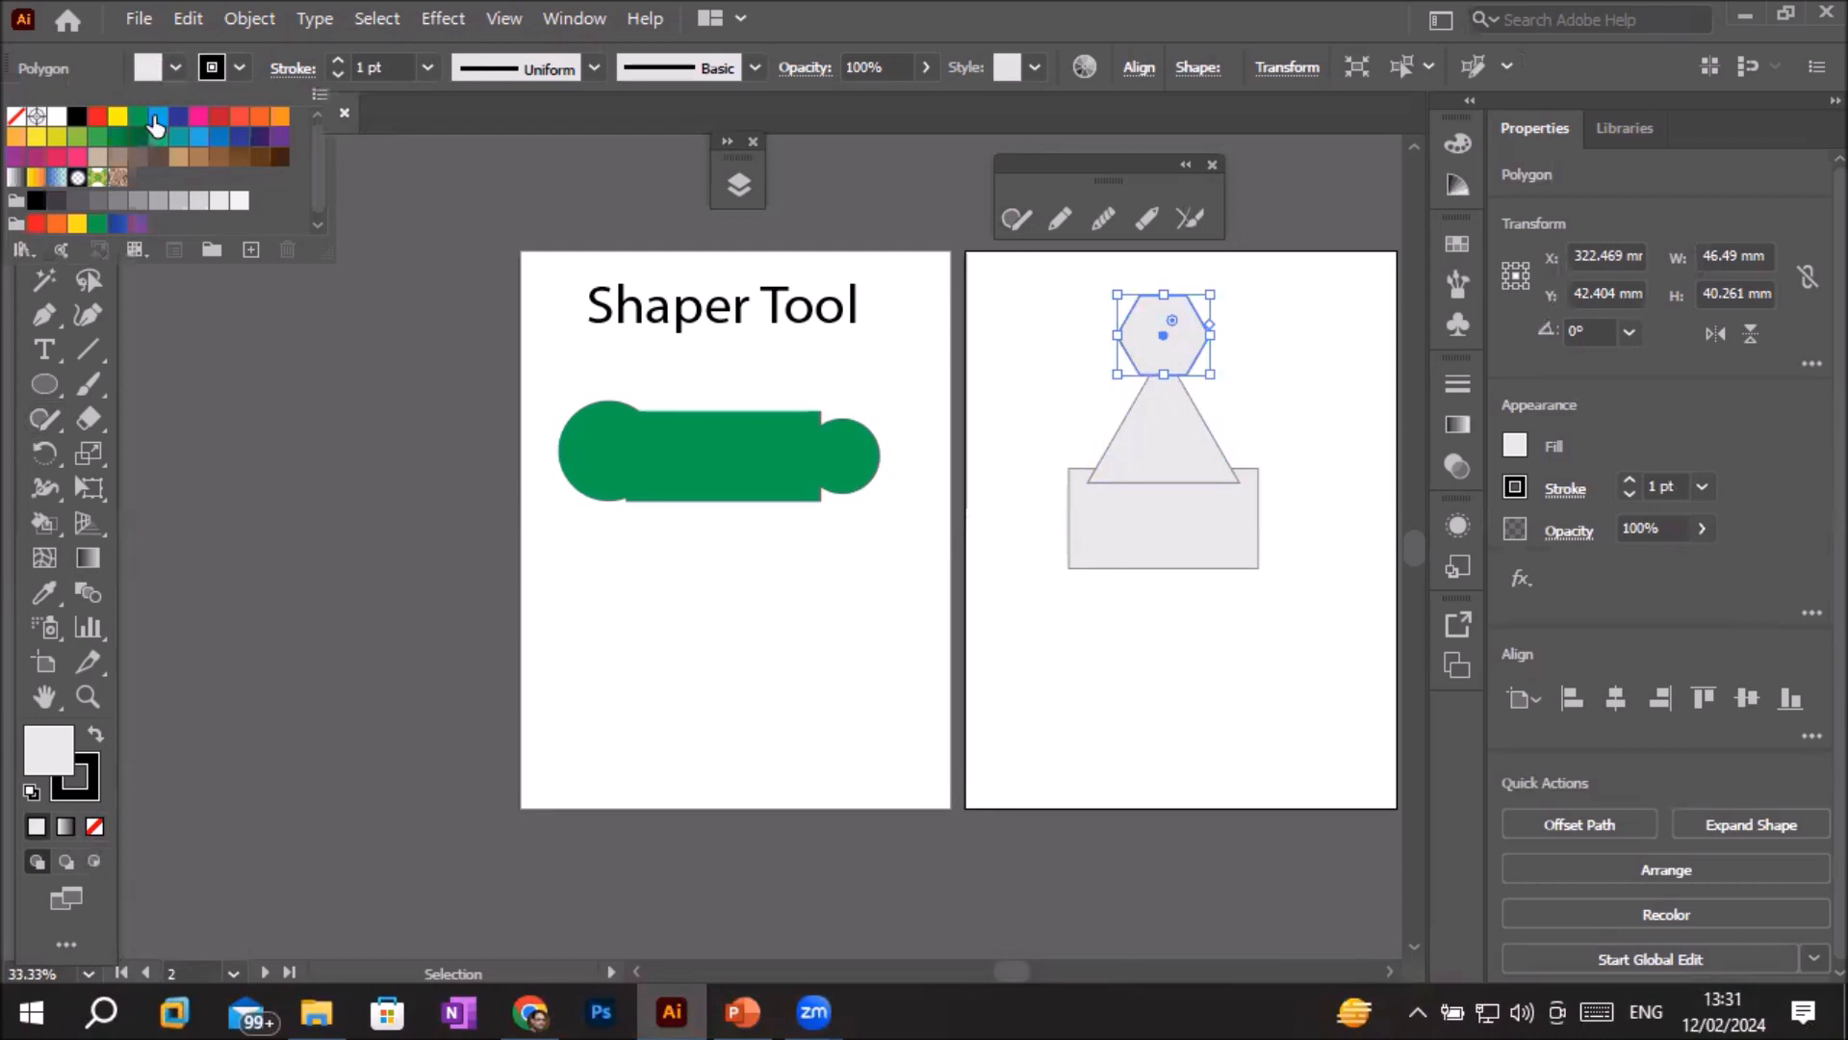
pyautogui.click(1163, 412)
pyautogui.click(1206, 437)
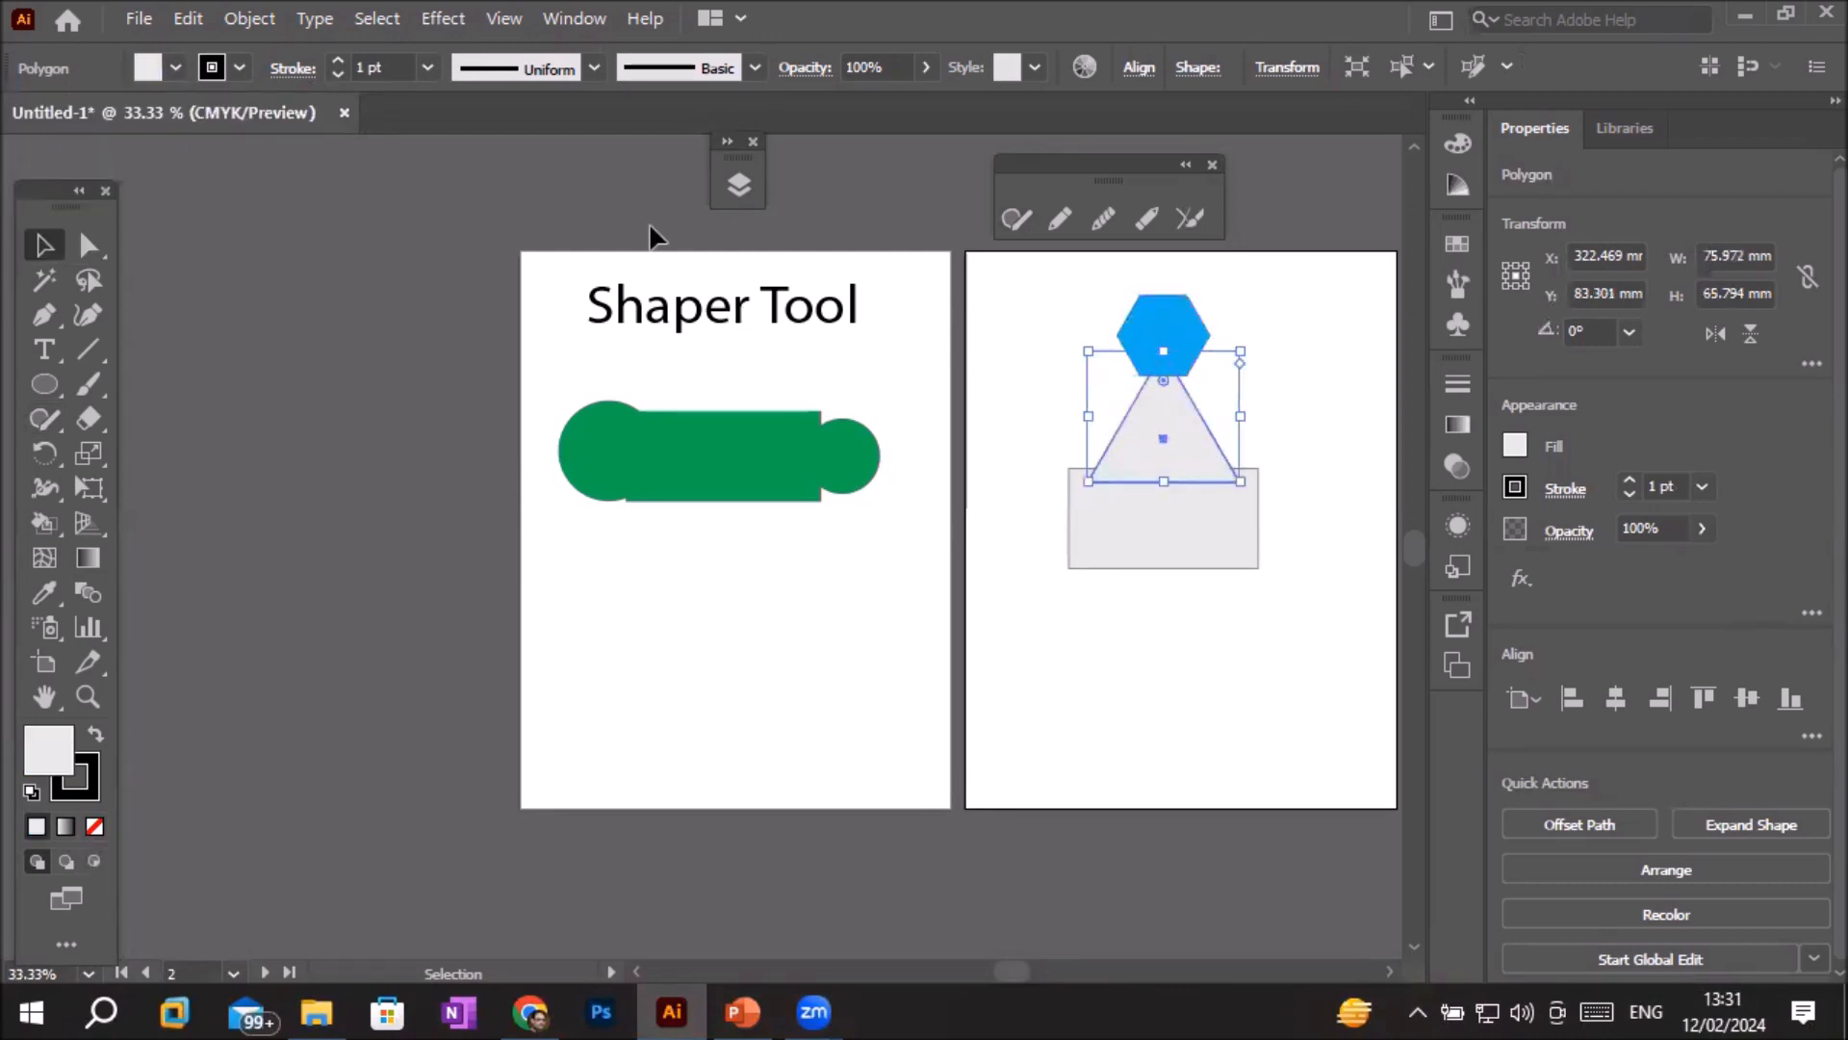
pyautogui.click(174, 67)
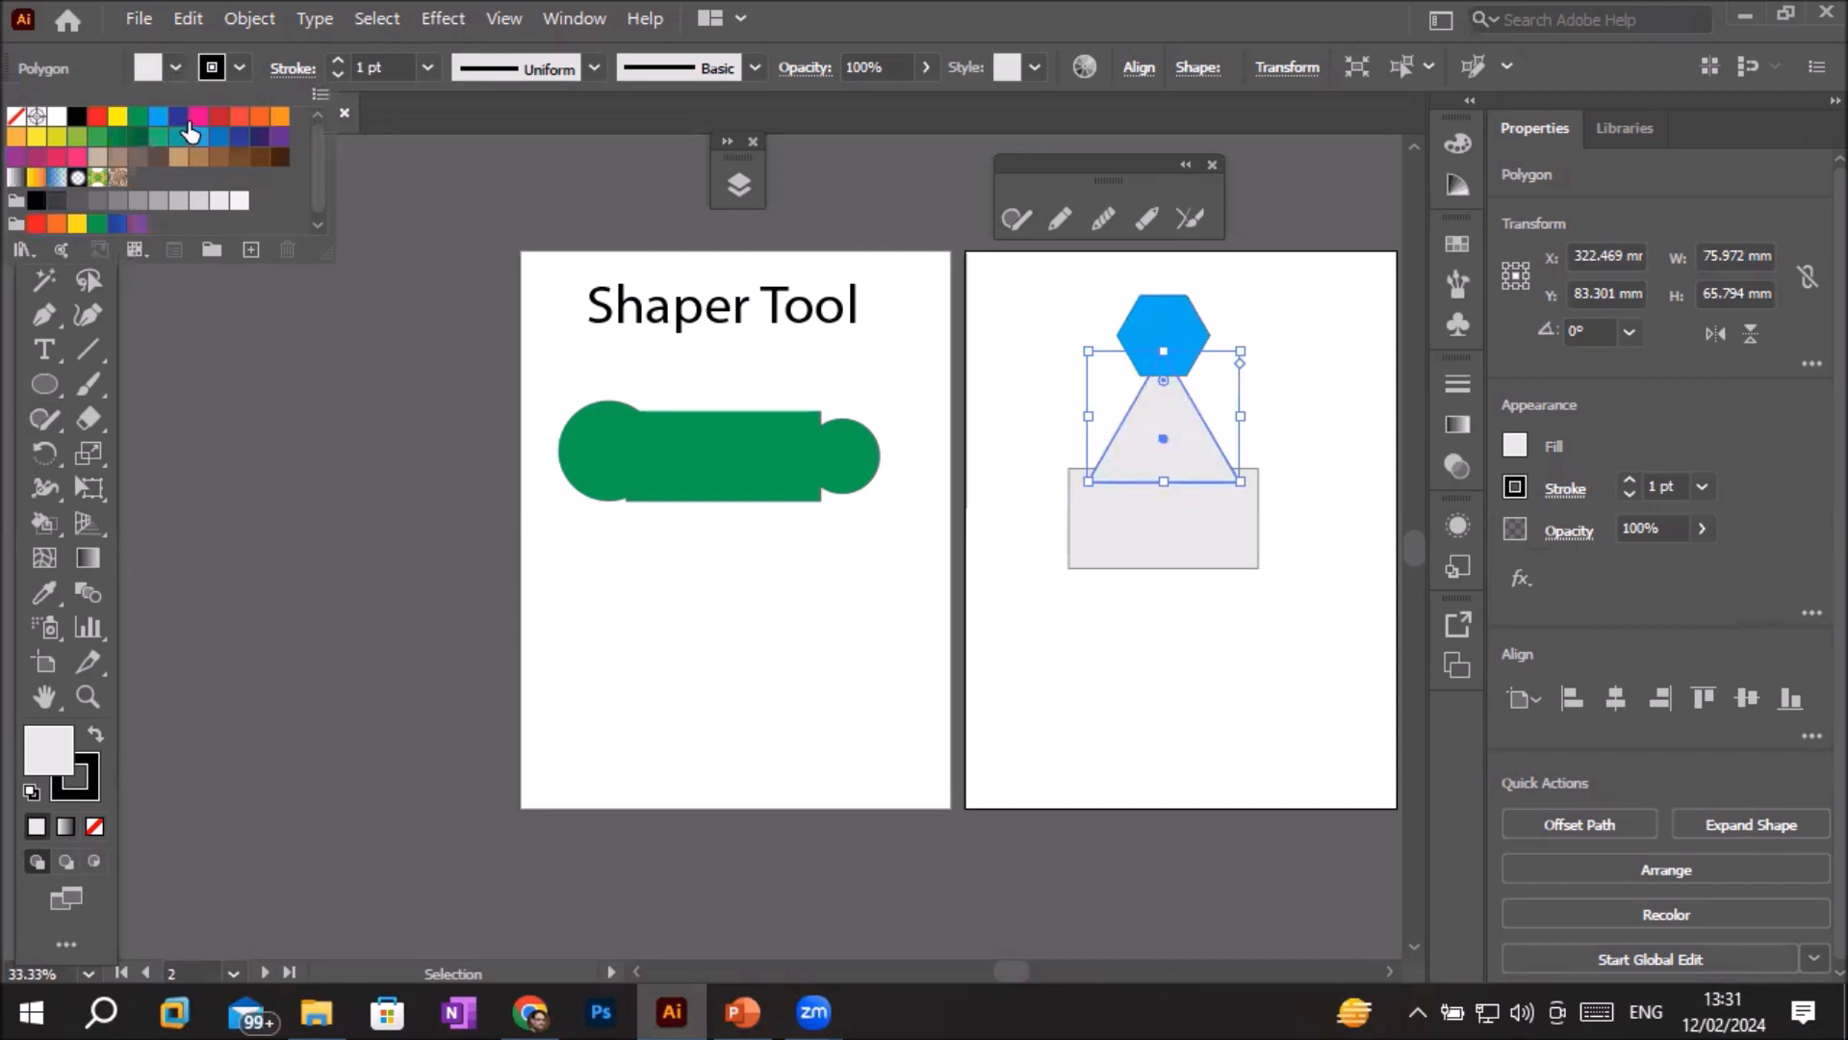
pyautogui.click(196, 116)
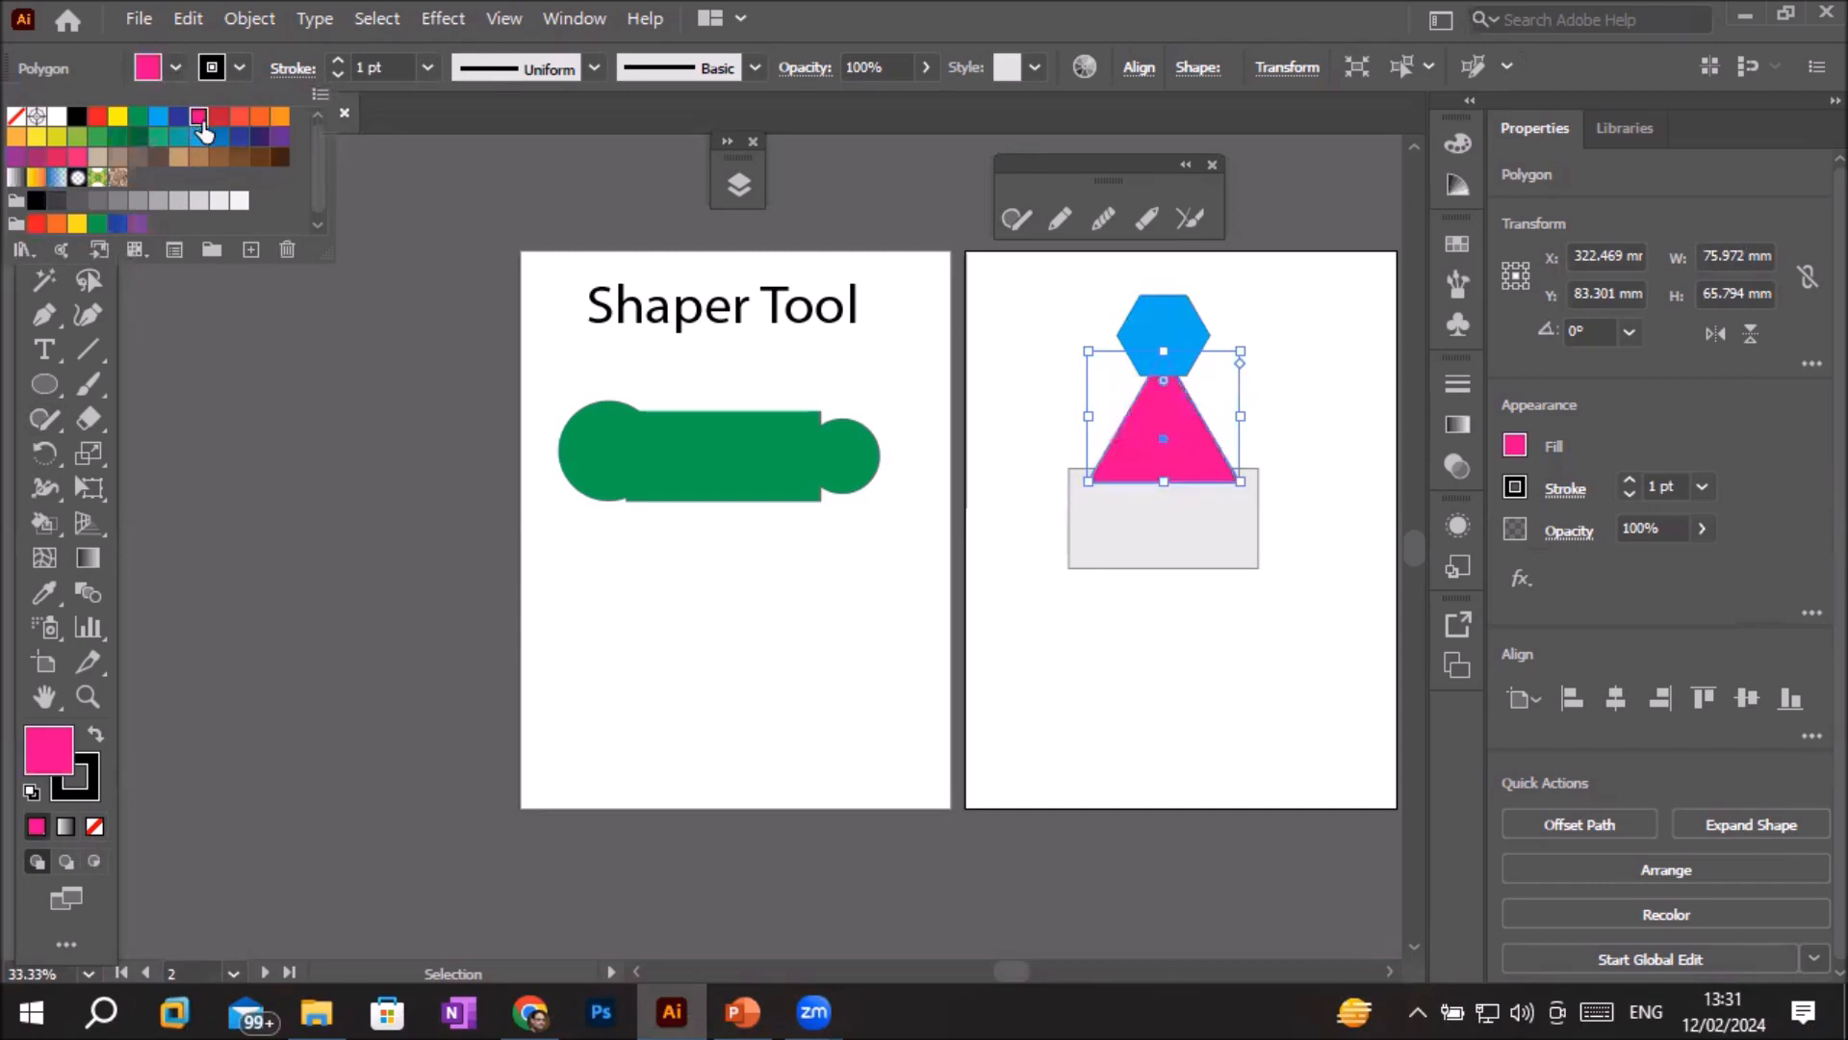
# - Fill the rectangle beneath the triangle with yellow and leave isolation mode
pyautogui.doubleClick(1119, 532)
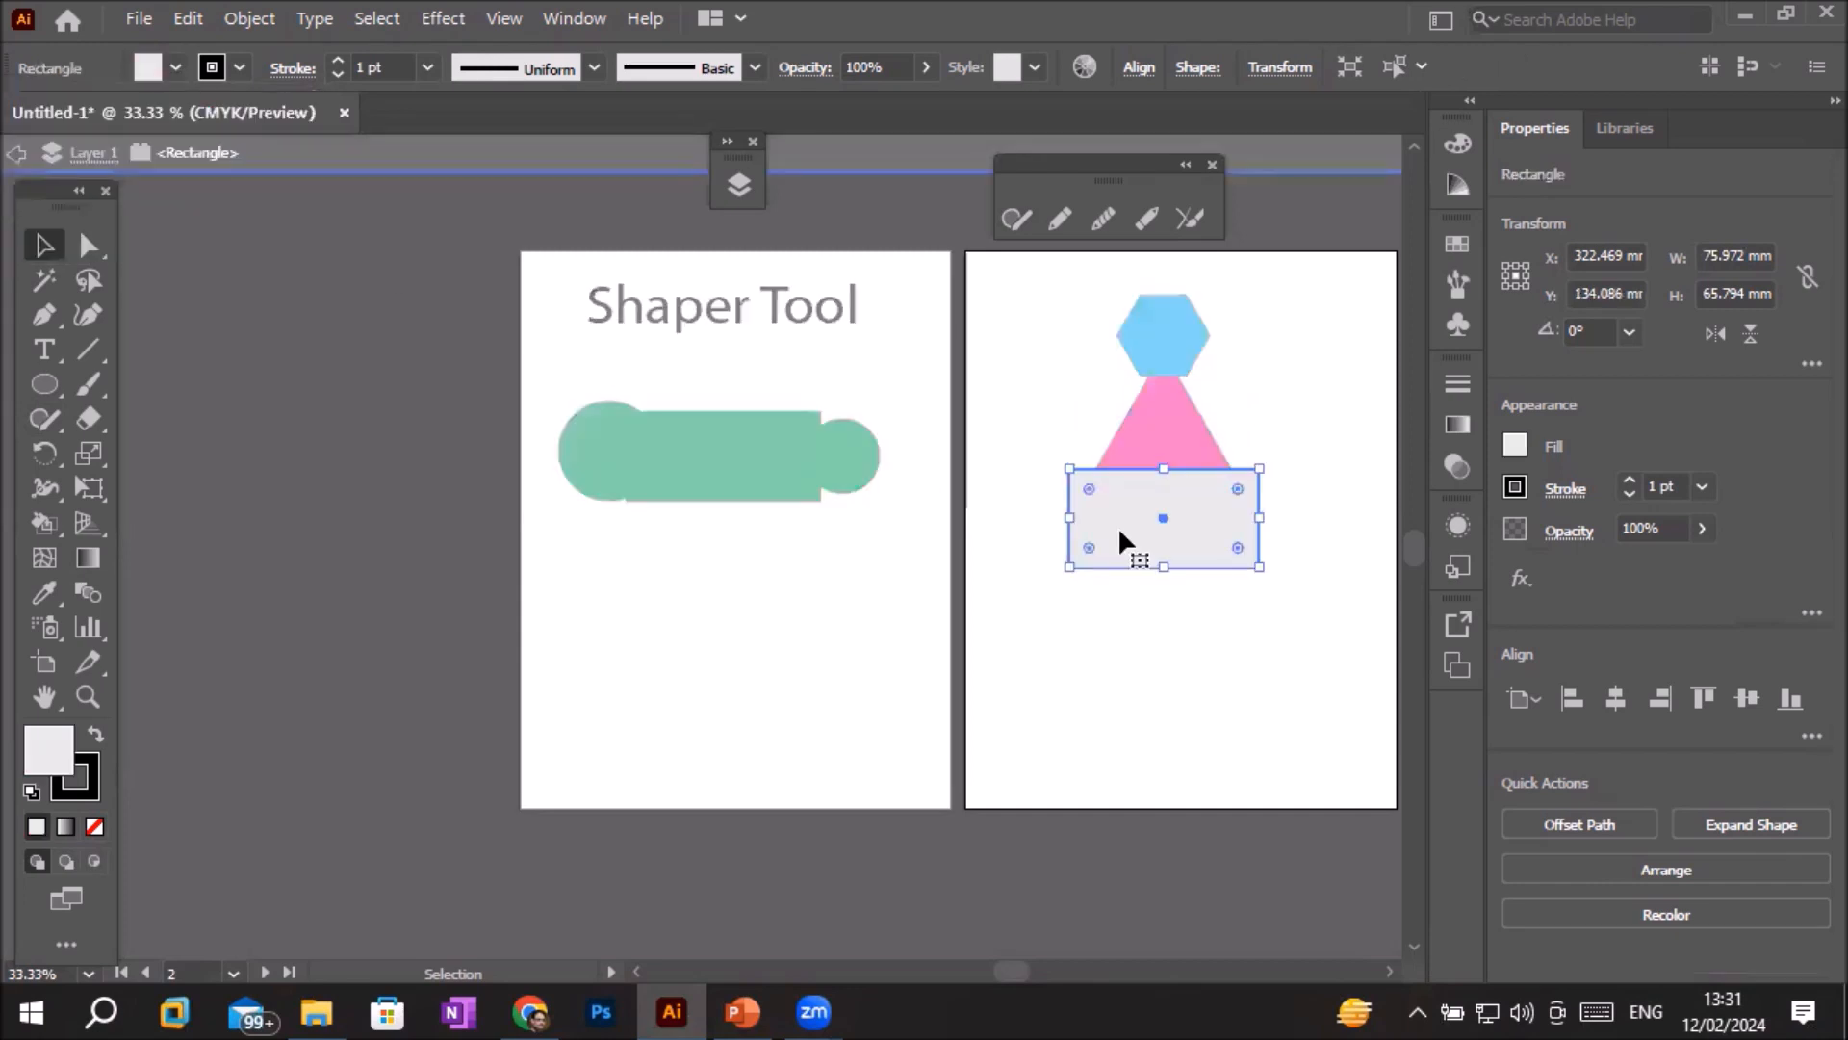
pyautogui.click(175, 67)
pyautogui.click(117, 116)
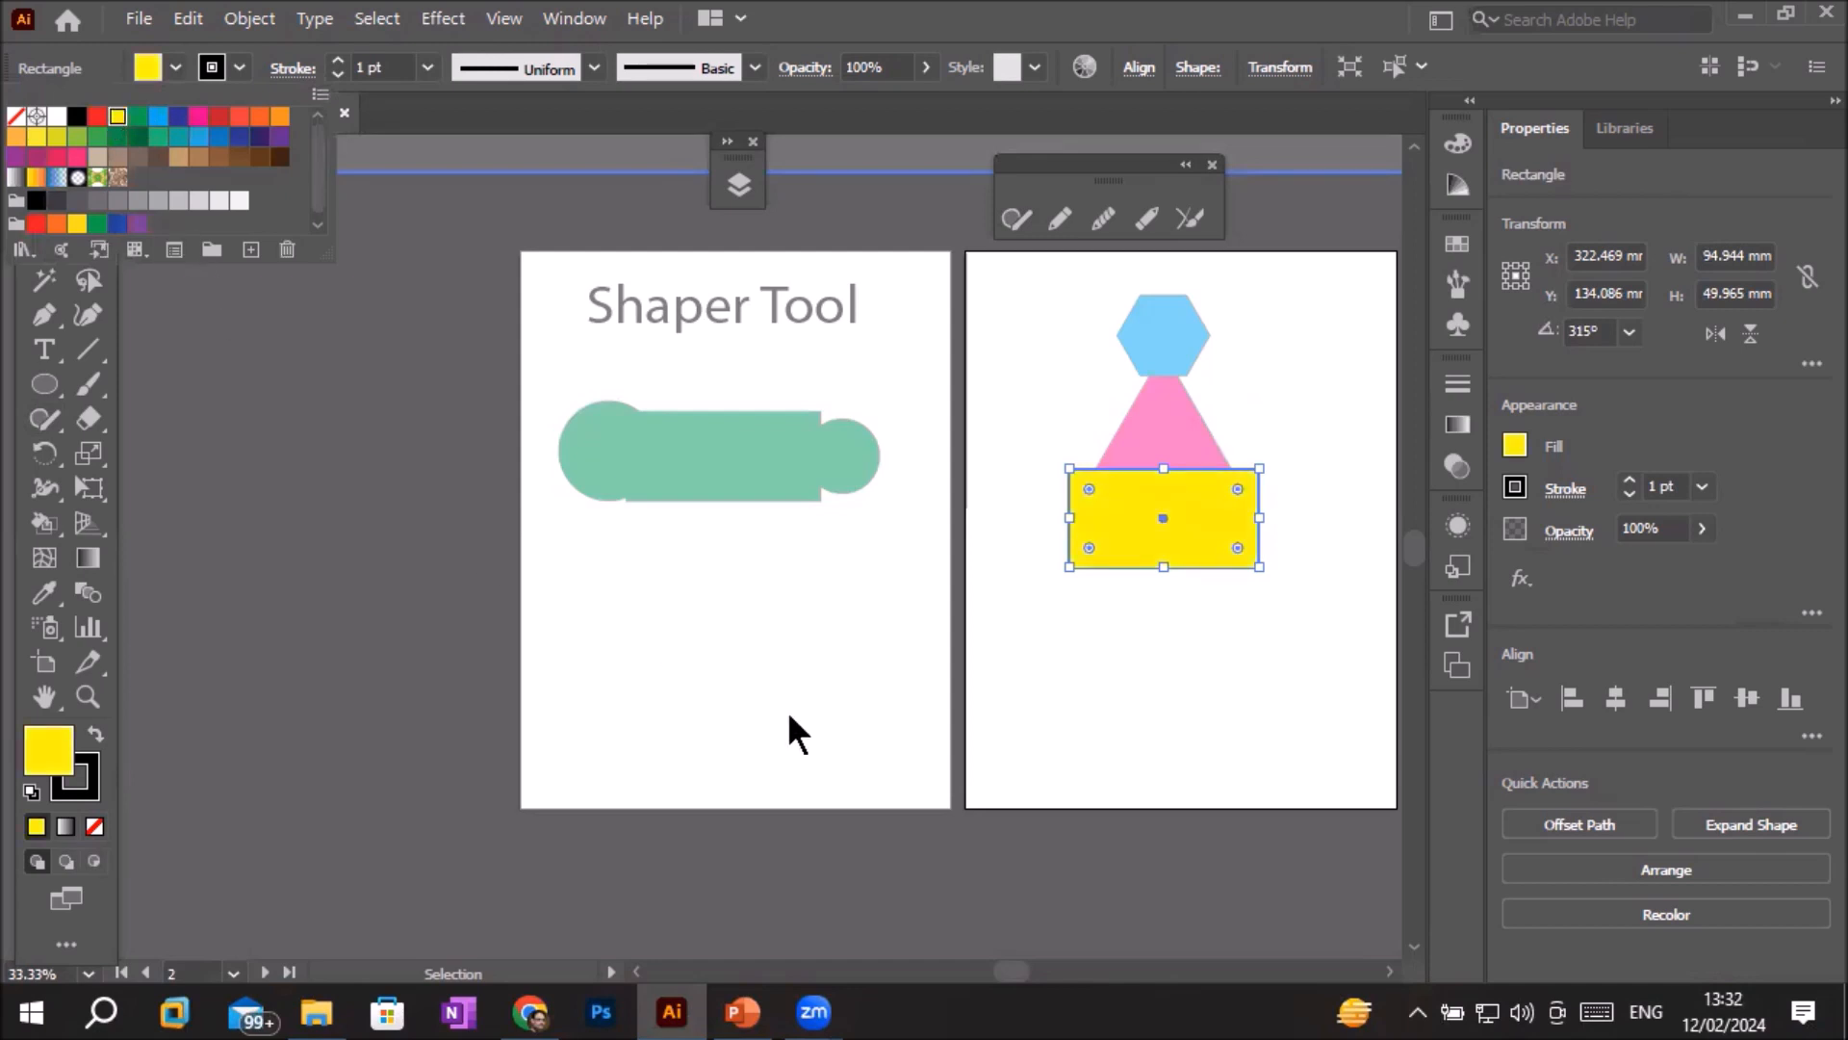
pyautogui.doubleClick(1097, 689)
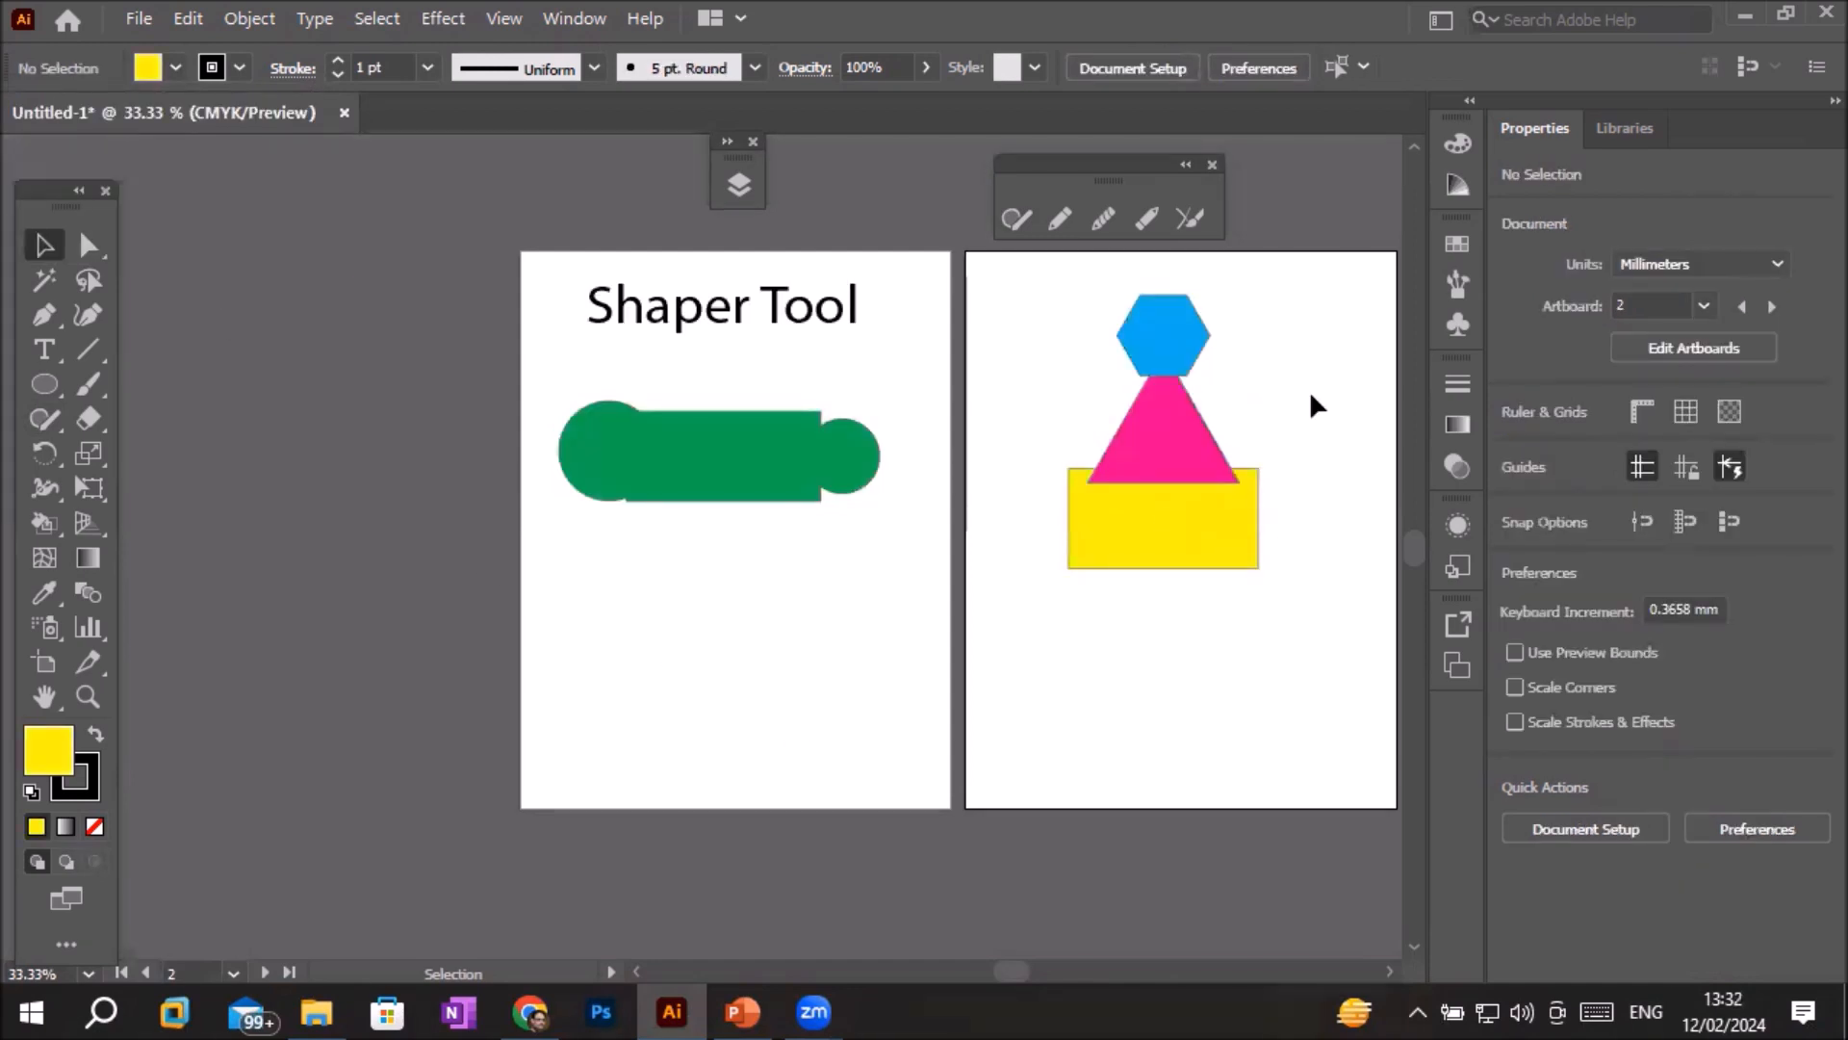
# - With the Shaper tool, draw a straight line and a small rectangle on the second artboard's lower half and scattered straight lines on the first artboard
pyautogui.click(42, 424)
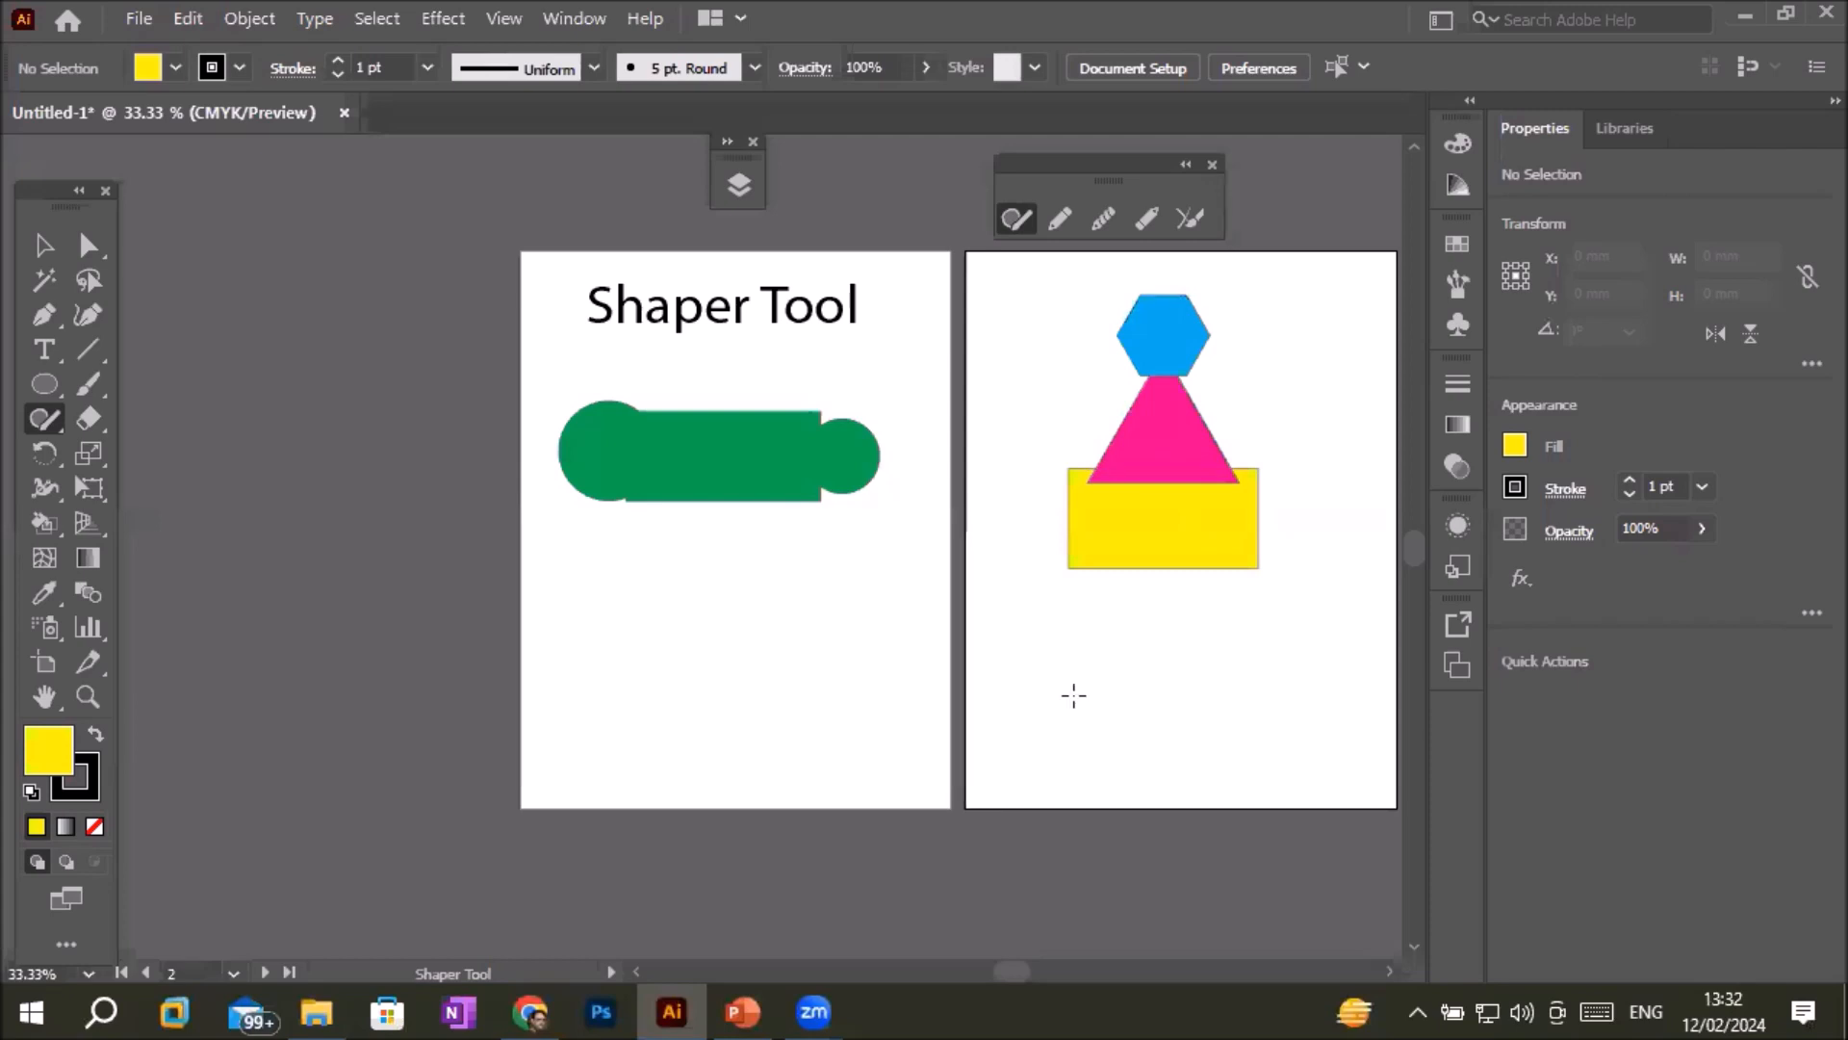
pyautogui.moveTo(1073, 695); pyautogui.dragTo(1319, 693)
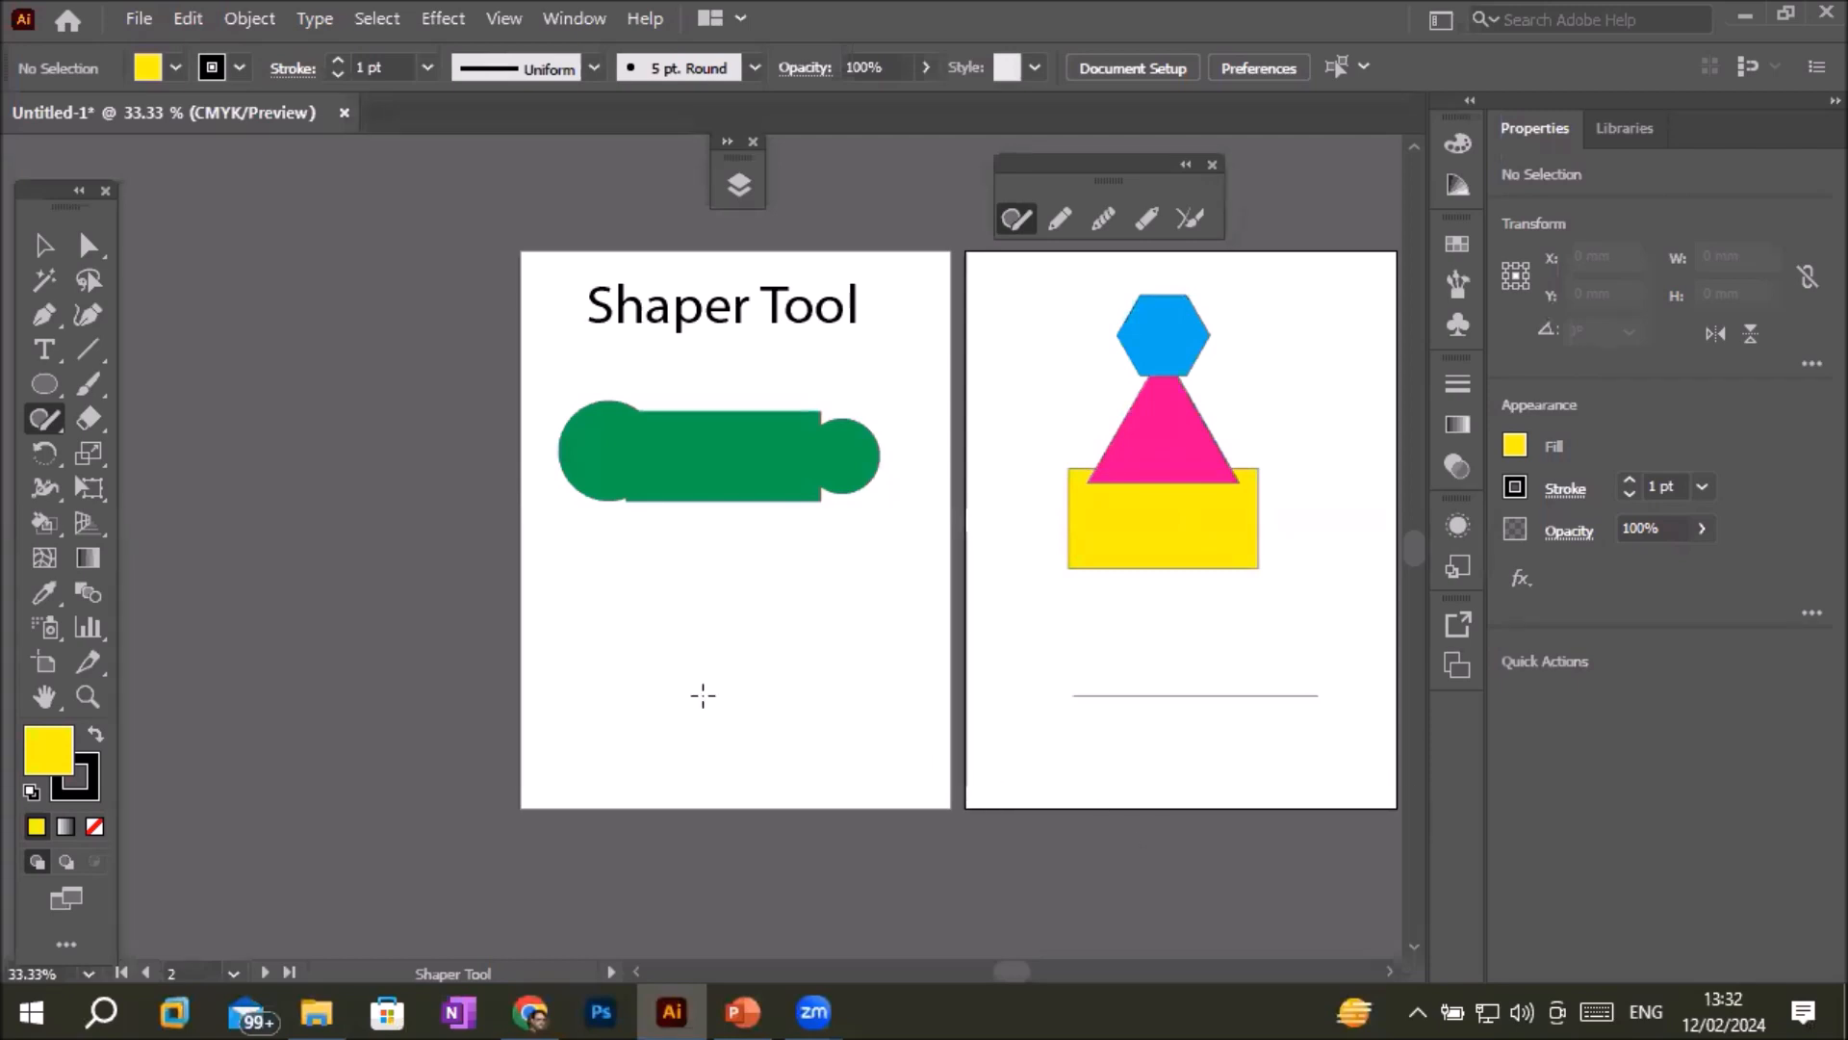
pyautogui.moveTo(636, 672); pyautogui.dragTo(855, 659)
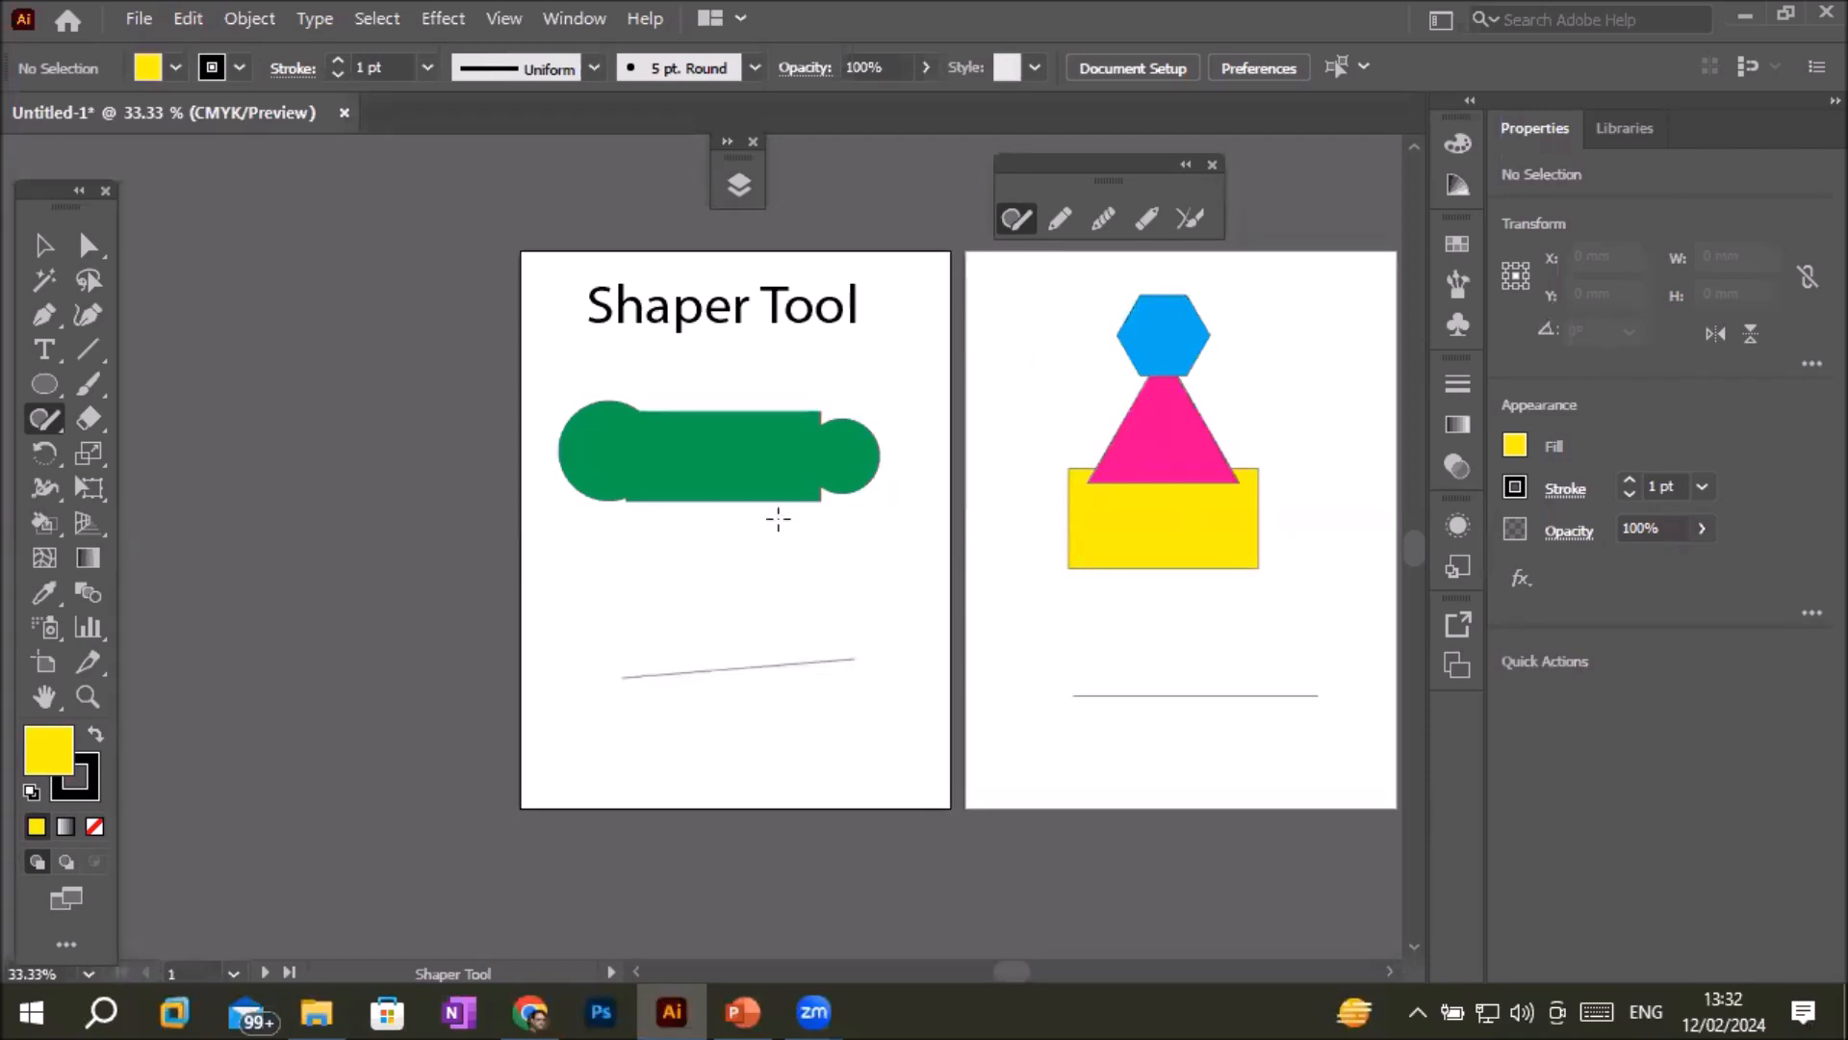
pyautogui.moveTo(813, 671); pyautogui.dragTo(866, 544)
pyautogui.moveTo(778, 519); pyautogui.dragTo(736, 640)
pyautogui.moveTo(679, 544)
pyautogui.mouseDown()
pyautogui.moveTo(630, 696)
pyautogui.moveTo(740, 685)
pyautogui.mouseUp()
pyautogui.moveTo(609, 551); pyautogui.dragTo(628, 672)
pyautogui.moveTo(722, 576); pyautogui.dragTo(603, 714)
pyautogui.moveTo(830, 573); pyautogui.dragTo(638, 722)
pyautogui.moveTo(910, 601); pyautogui.dragTo(667, 717)
pyautogui.moveTo(952, 645); pyautogui.dragTo(639, 713)
pyautogui.moveTo(1045, 647)
pyautogui.mouseDown()
pyautogui.moveTo(1163, 679)
pyautogui.moveTo(1176, 654)
pyautogui.moveTo(1167, 619)
pyautogui.moveTo(1045, 649)
pyautogui.mouseUp()
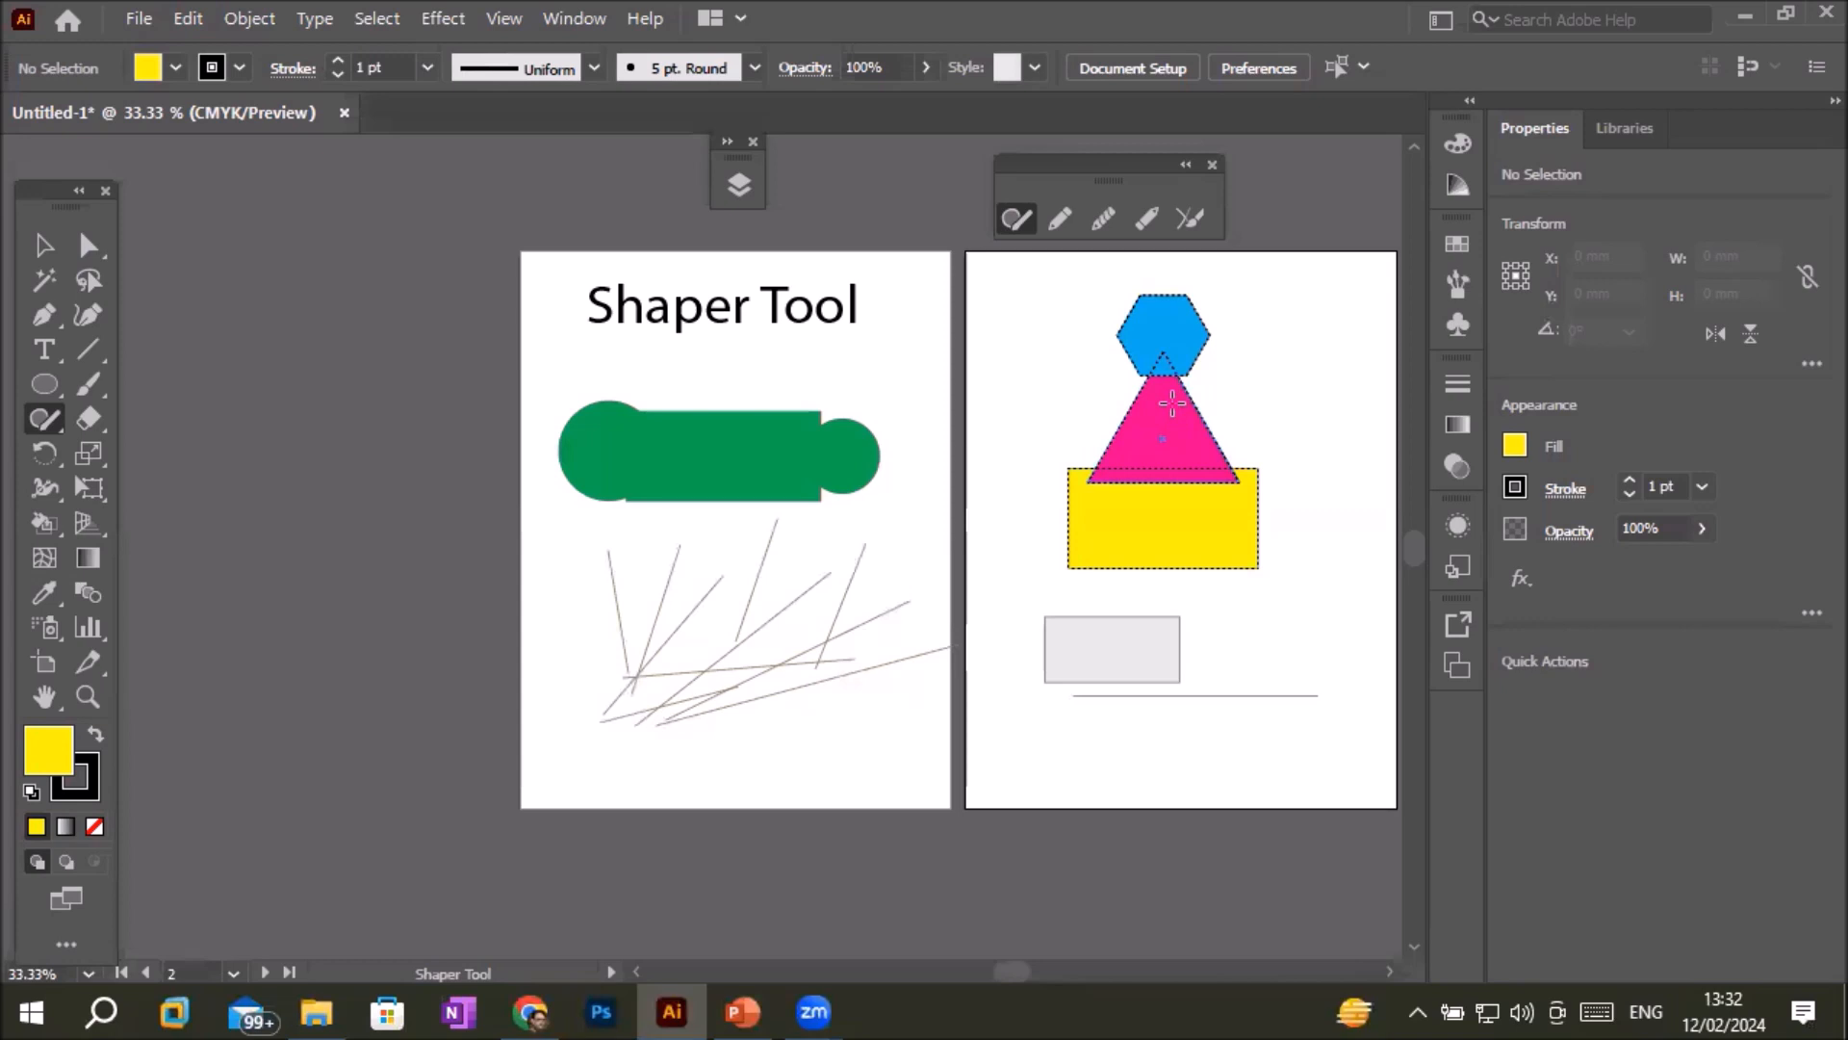
# - Try merging the hexagon, triangle and rectangle on the second artboard with Shaper strokes, and undo the merges
pyautogui.moveTo(1182, 428); pyautogui.dragTo(1153, 524)
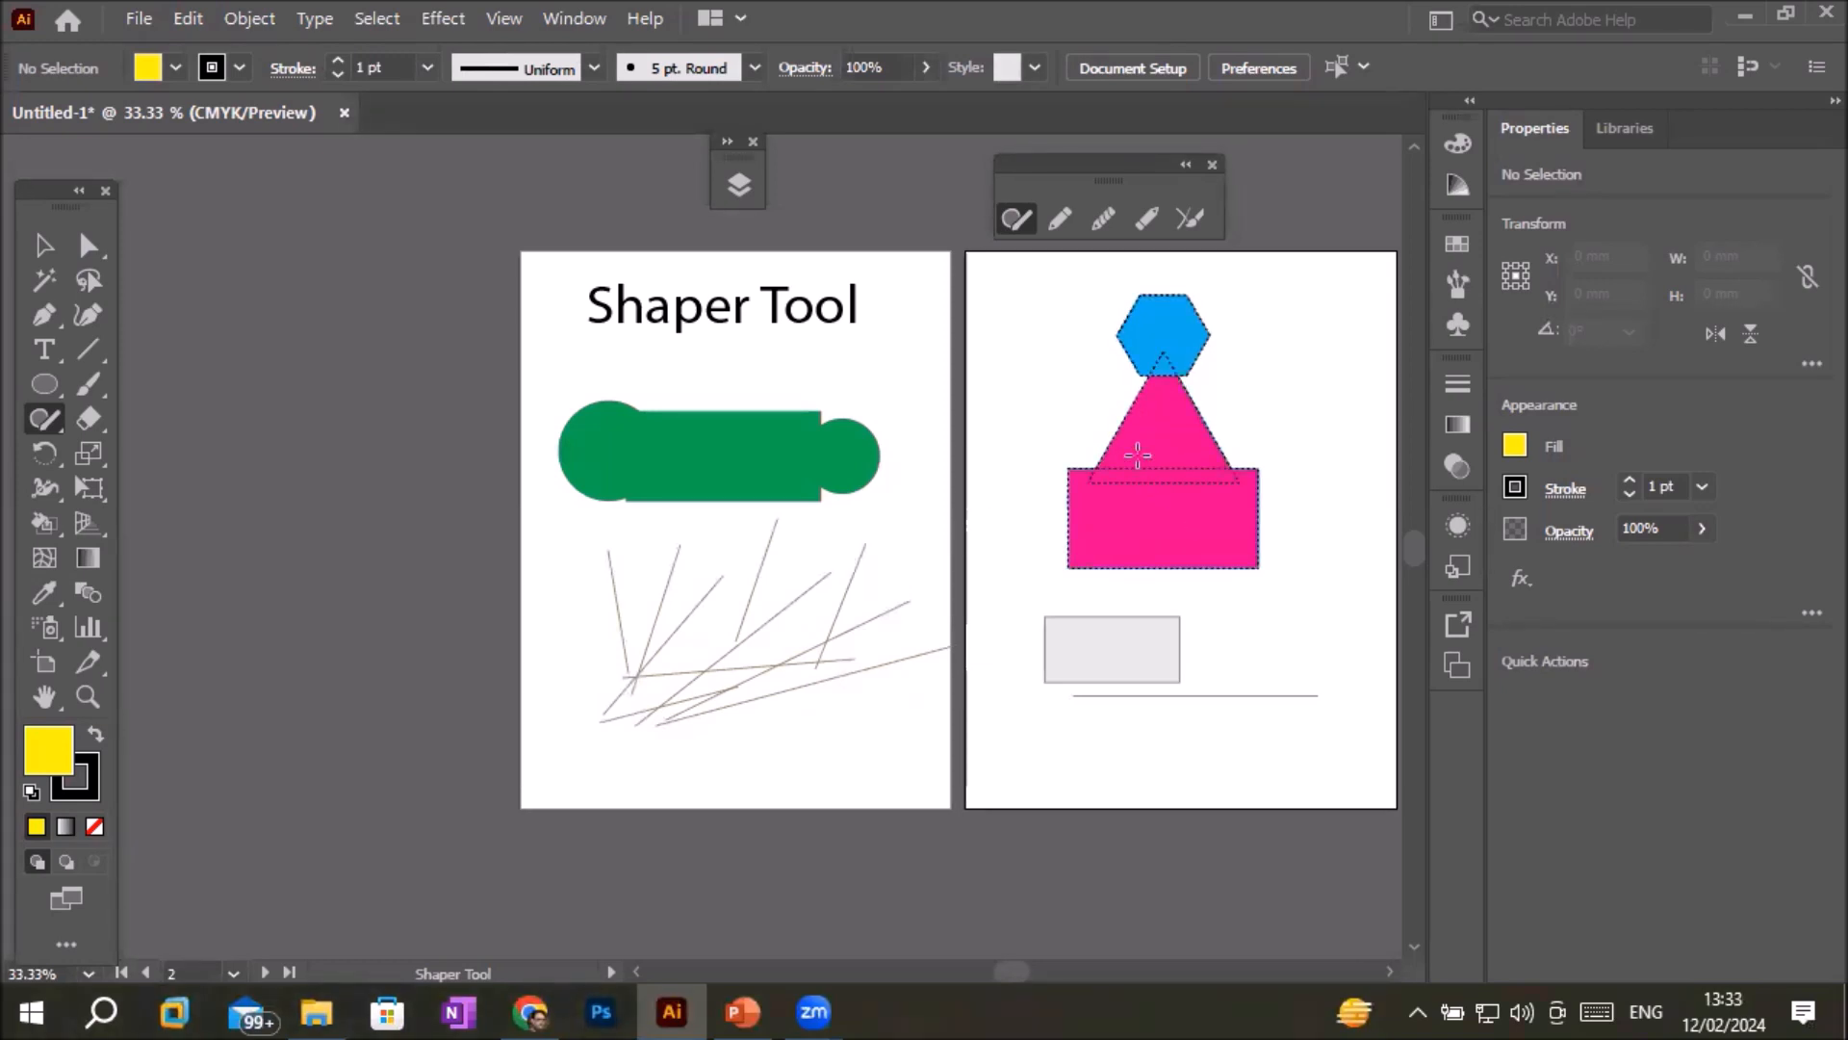
pyautogui.moveTo(1170, 423)
pyautogui.mouseDown()
pyautogui.moveTo(1172, 332)
pyautogui.moveTo(1219, 391)
pyautogui.mouseUp()
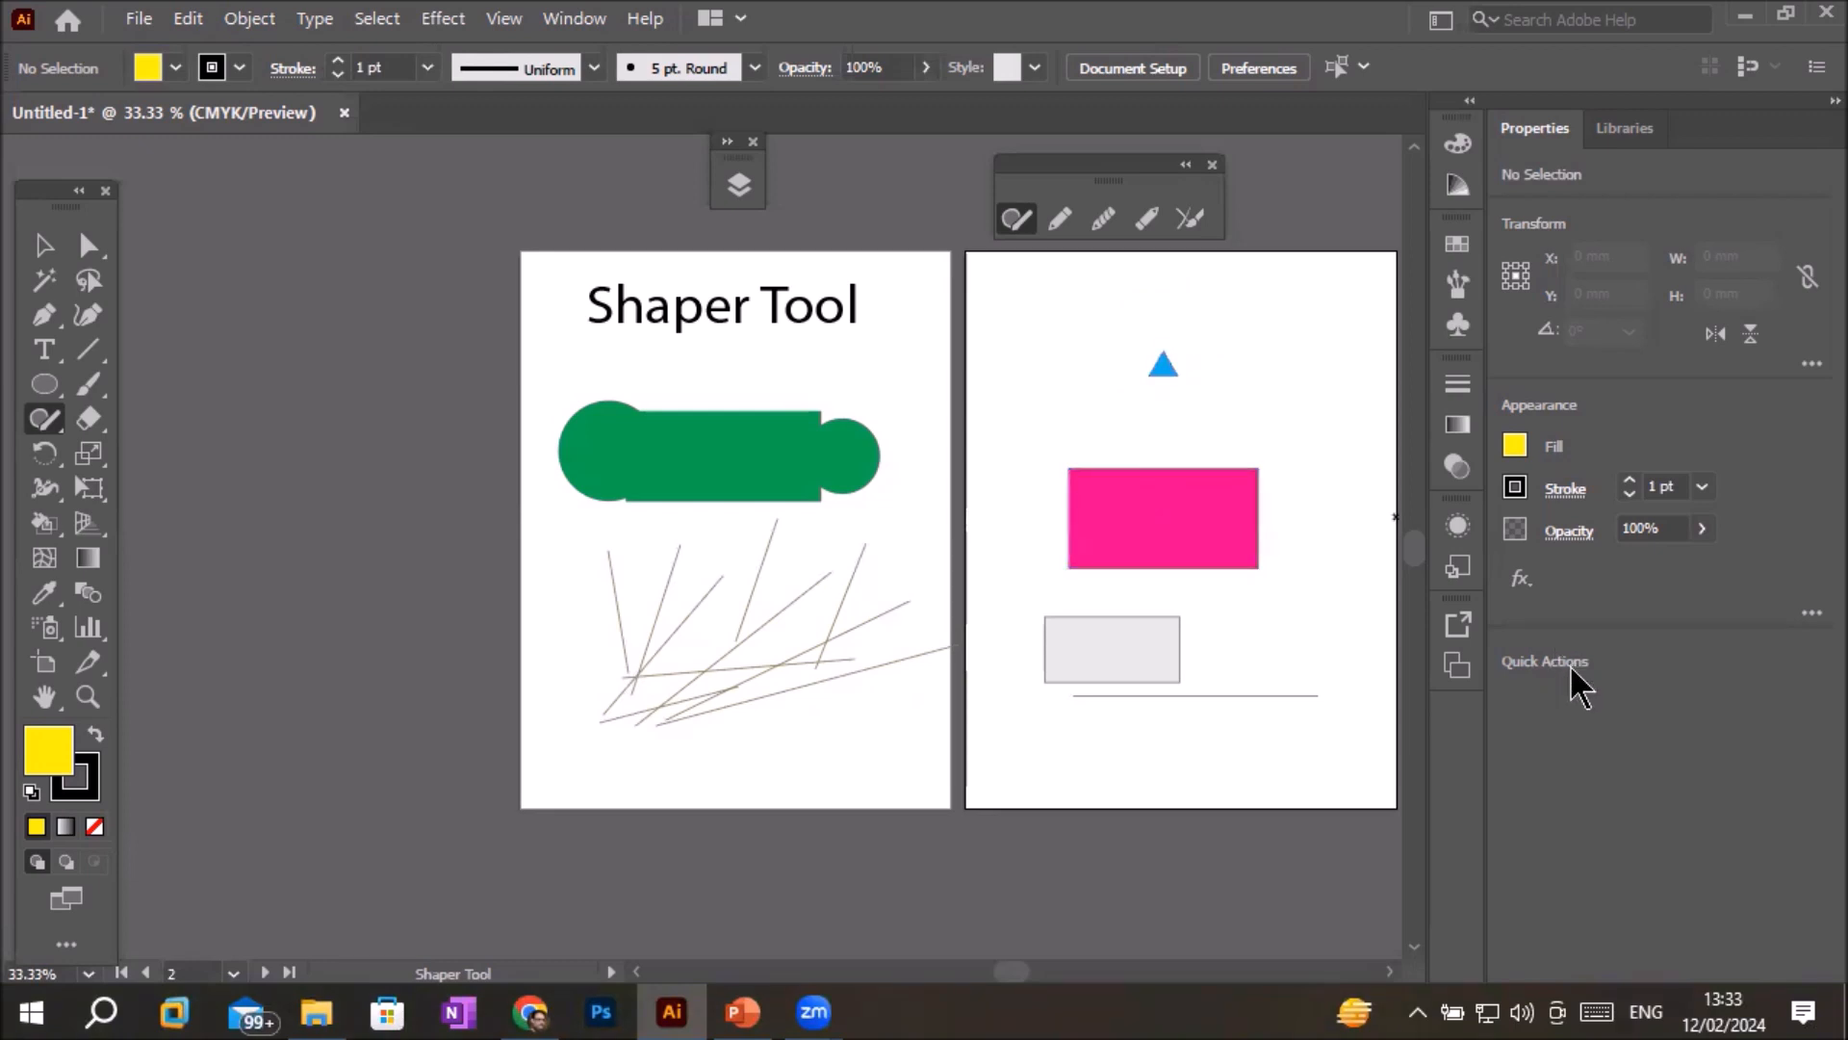
pyautogui.hotkey('ctrl', 'z')
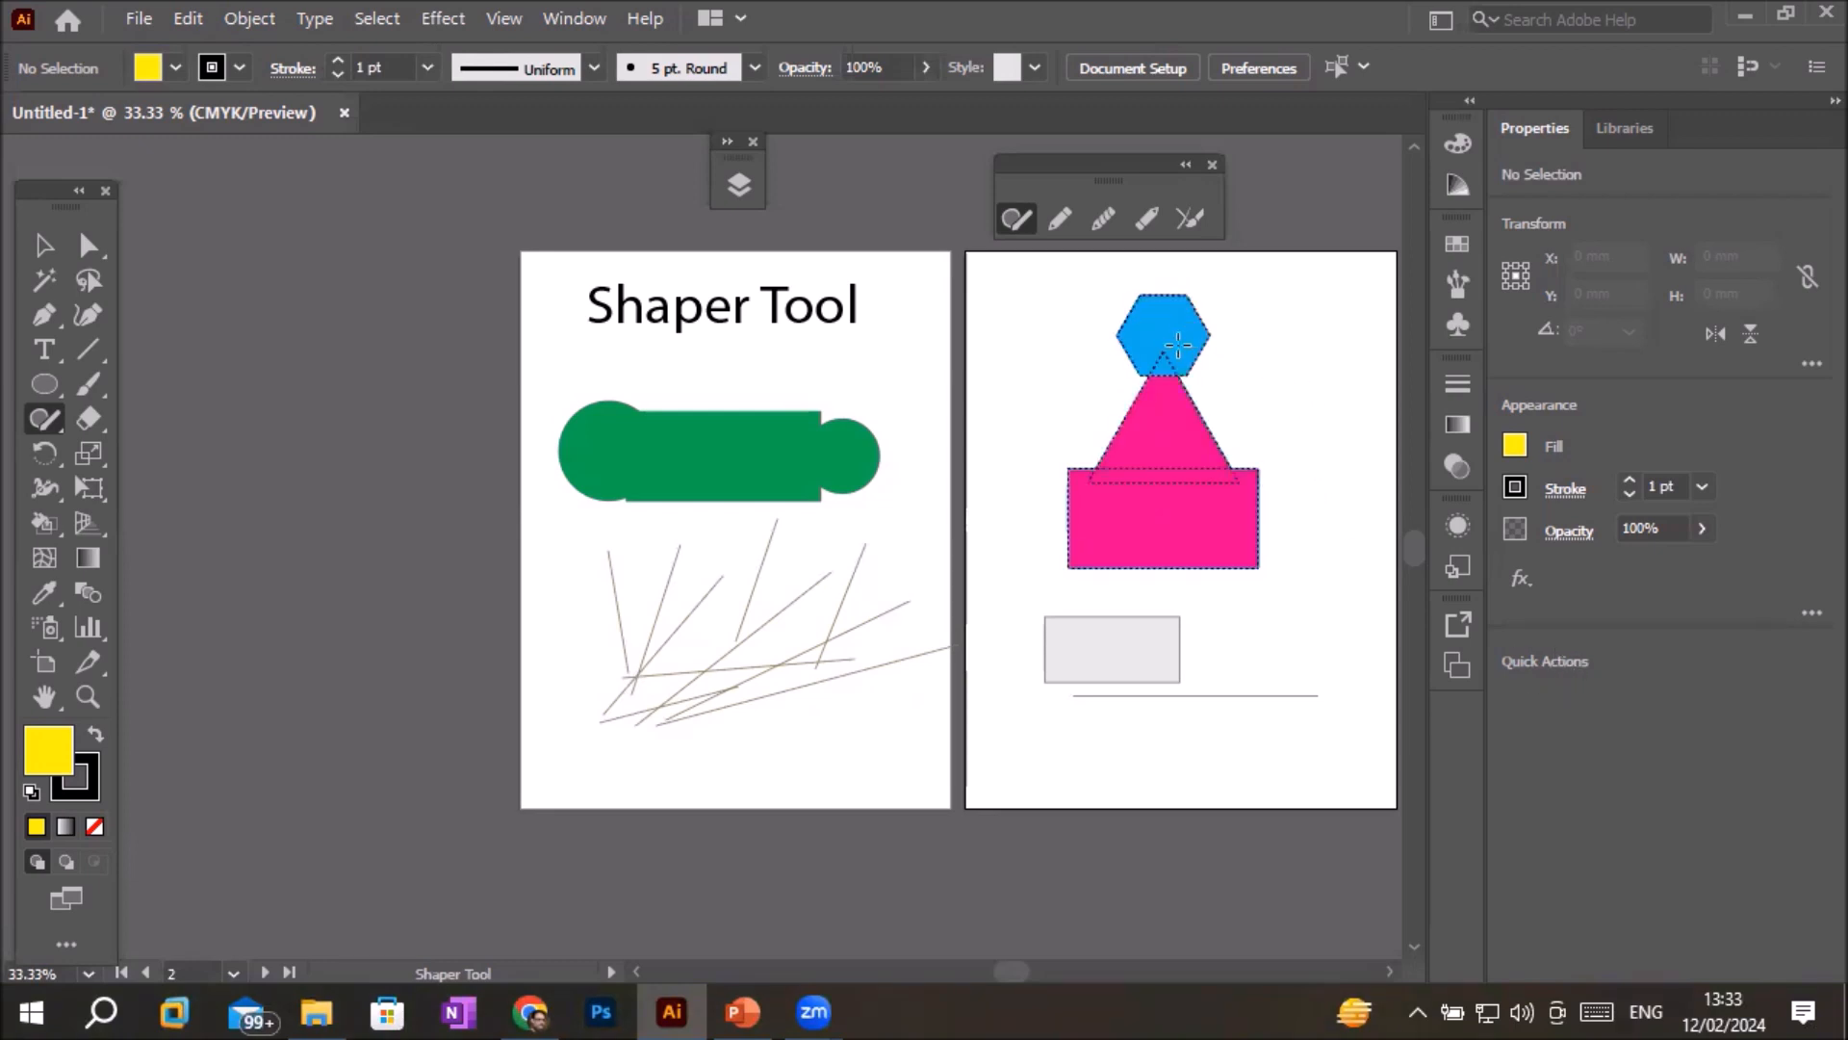
pyautogui.moveTo(1174, 325); pyautogui.dragTo(1162, 438)
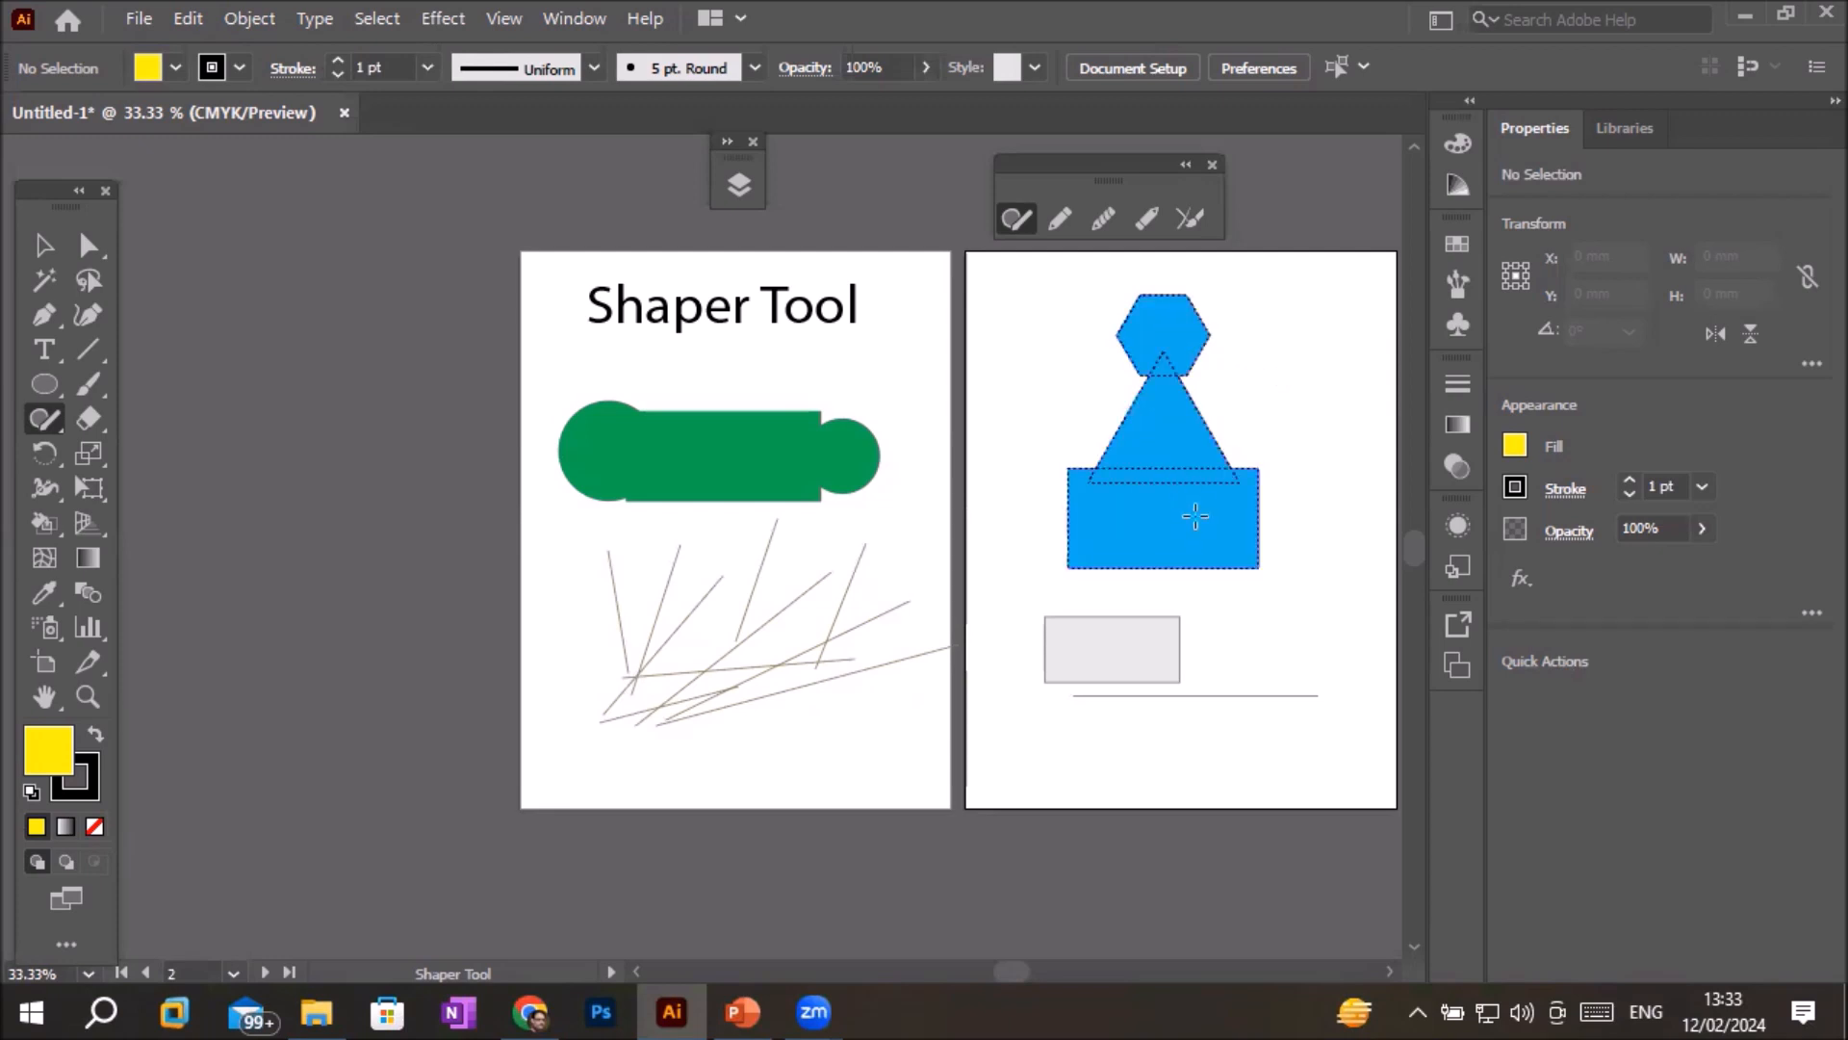
pyautogui.click(43, 246)
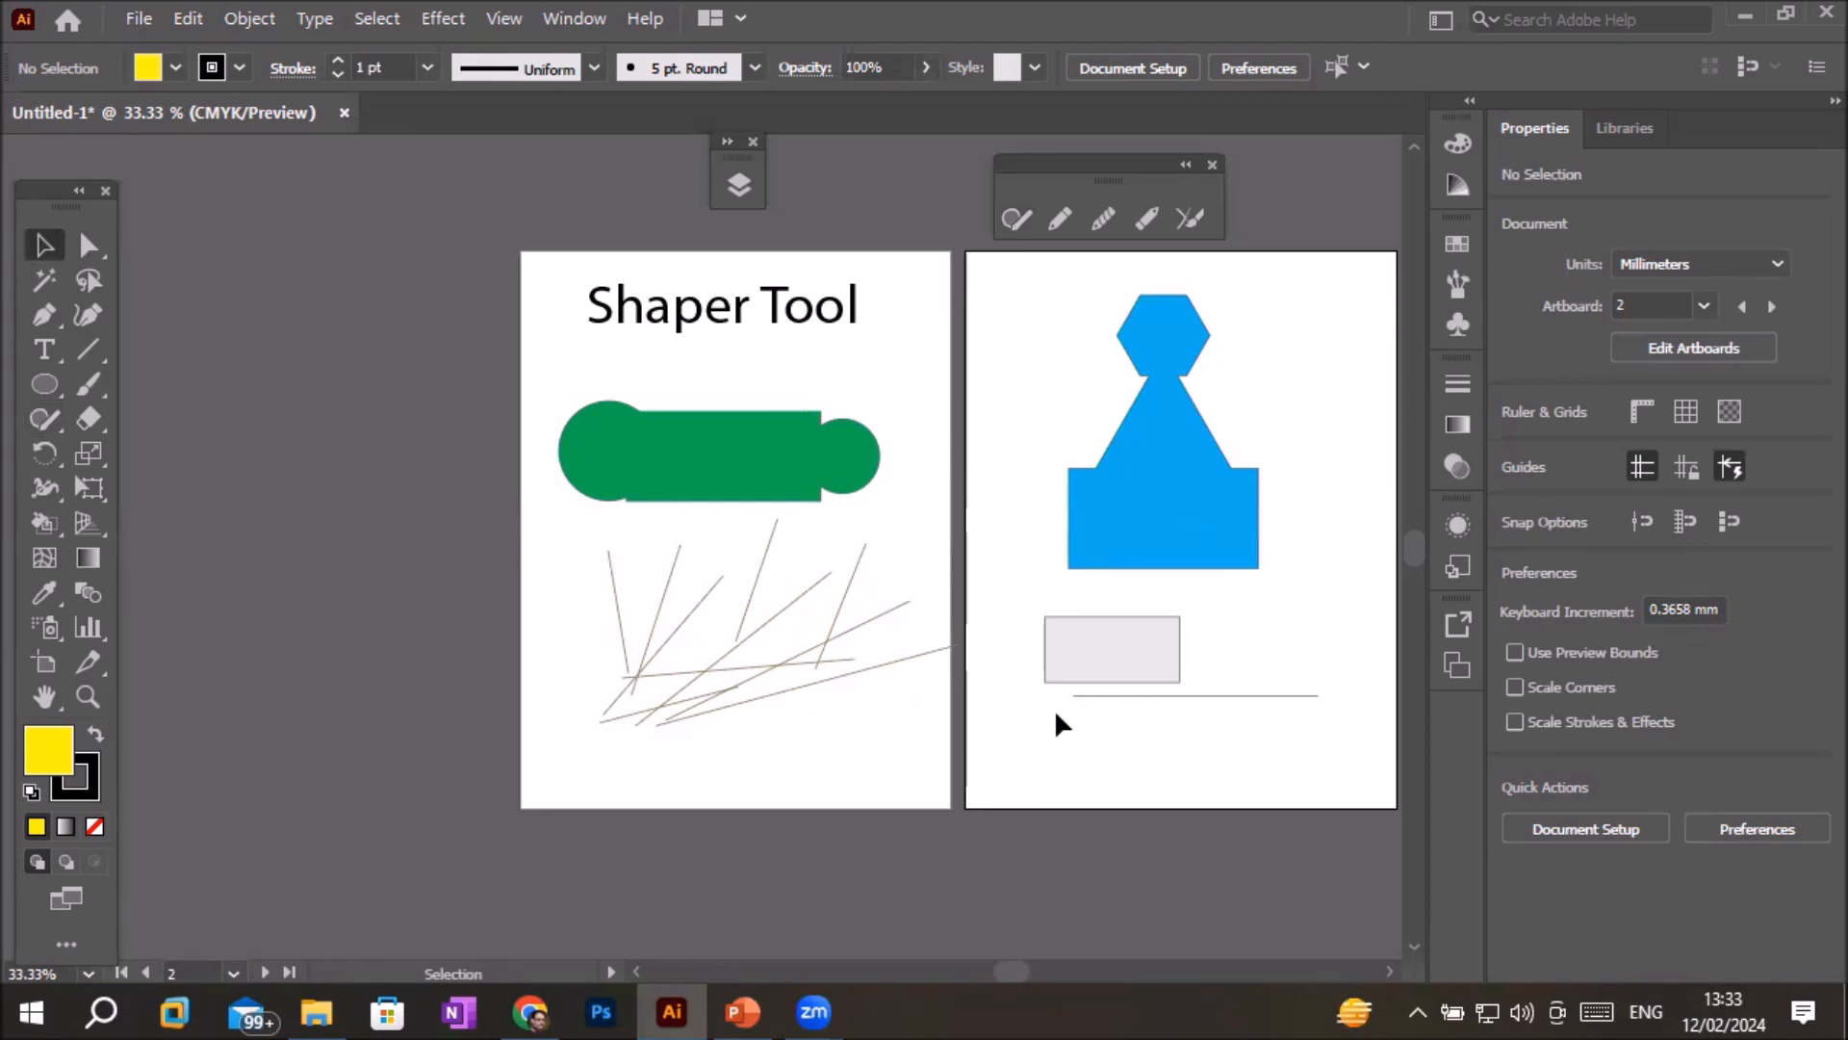
pyautogui.hotkey('ctrl', 'z')
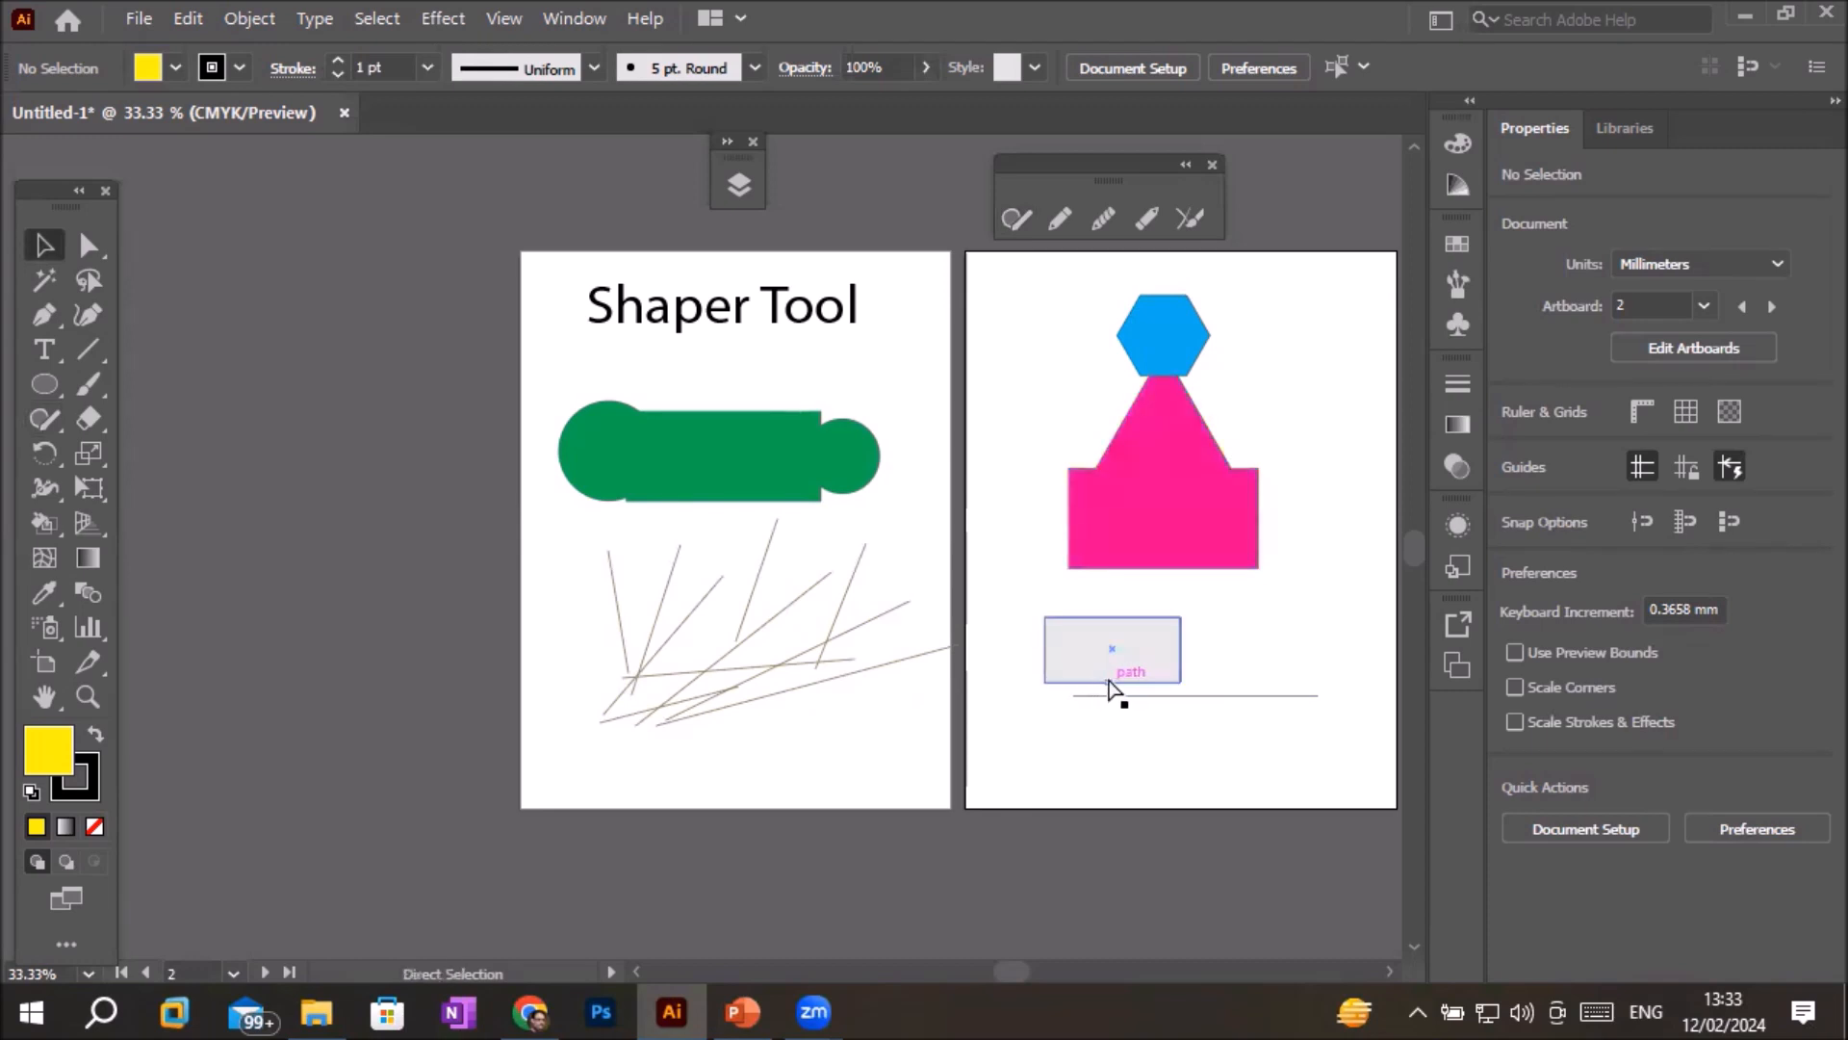
pyautogui.hotkey('ctrl', 'z')
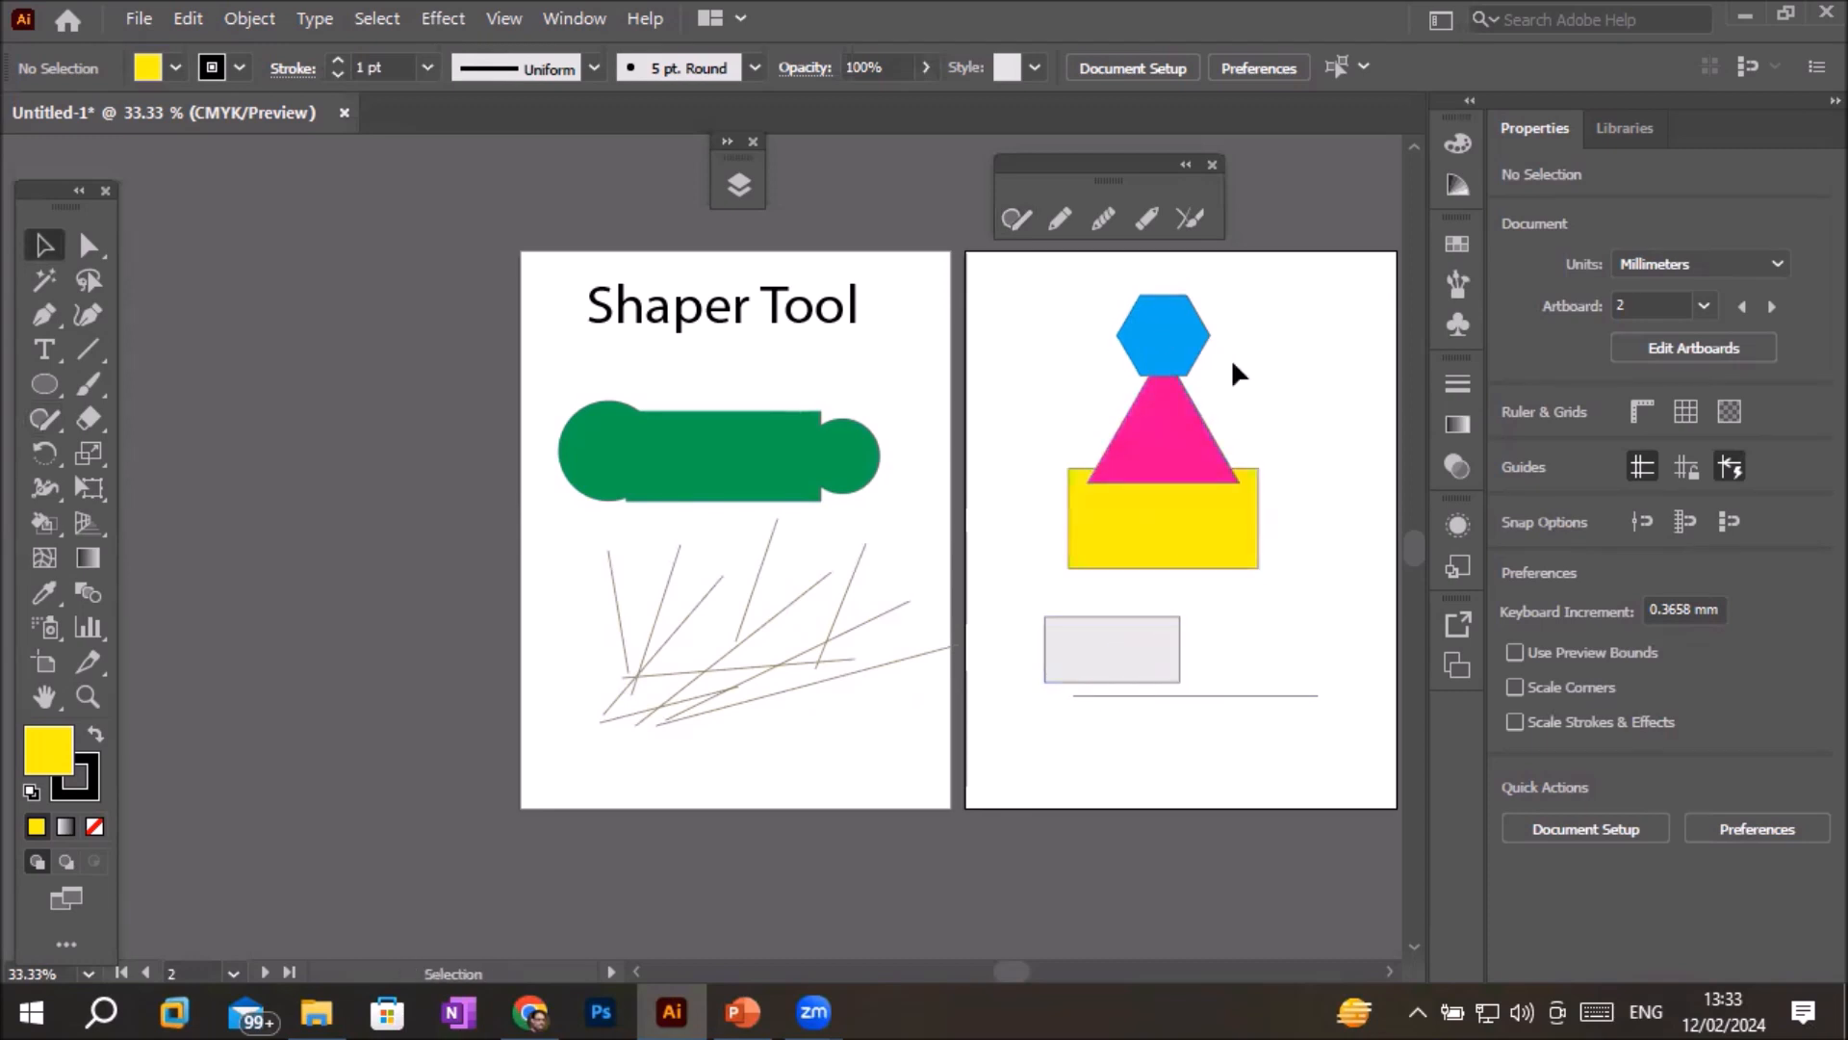
# - Scribble away the pink triangle's area between the hexagon and the yellow rectangle with the Shaper tool
pyautogui.scroll(1, 1233, 363)
pyautogui.scroll(1, 1234, 371)
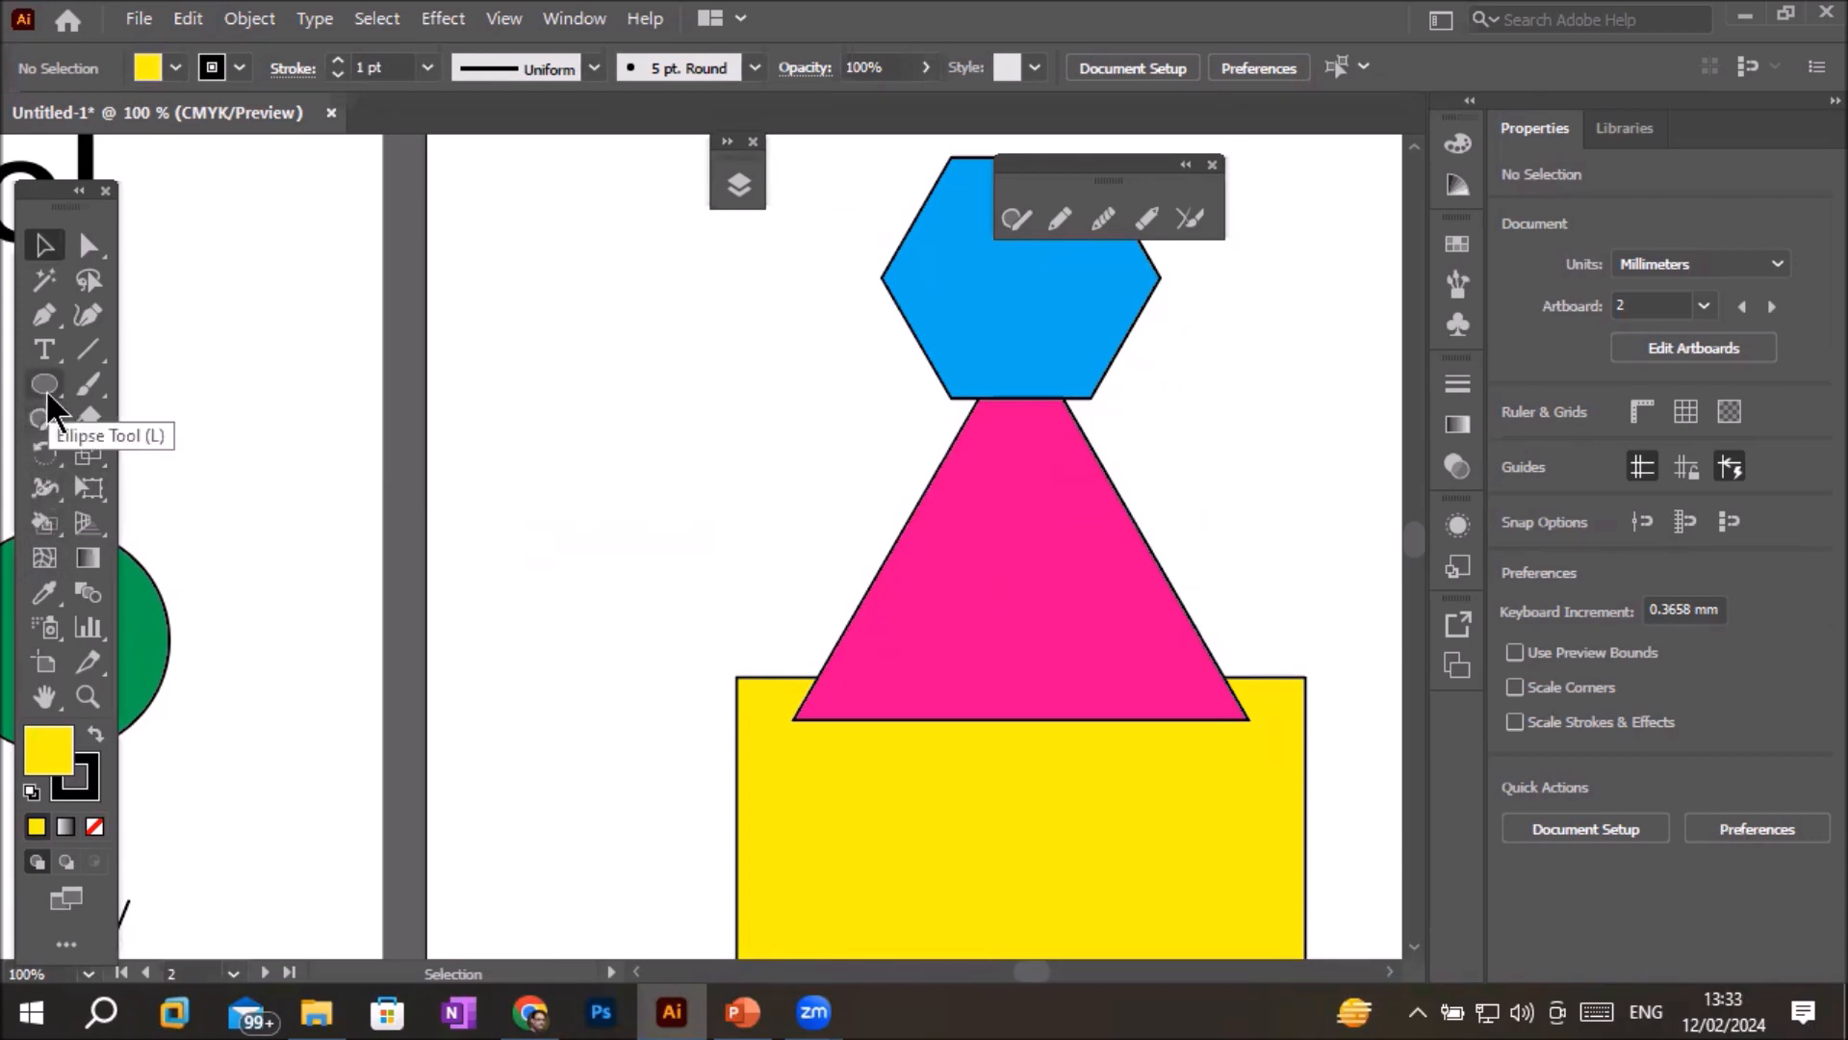
pyautogui.click(44, 418)
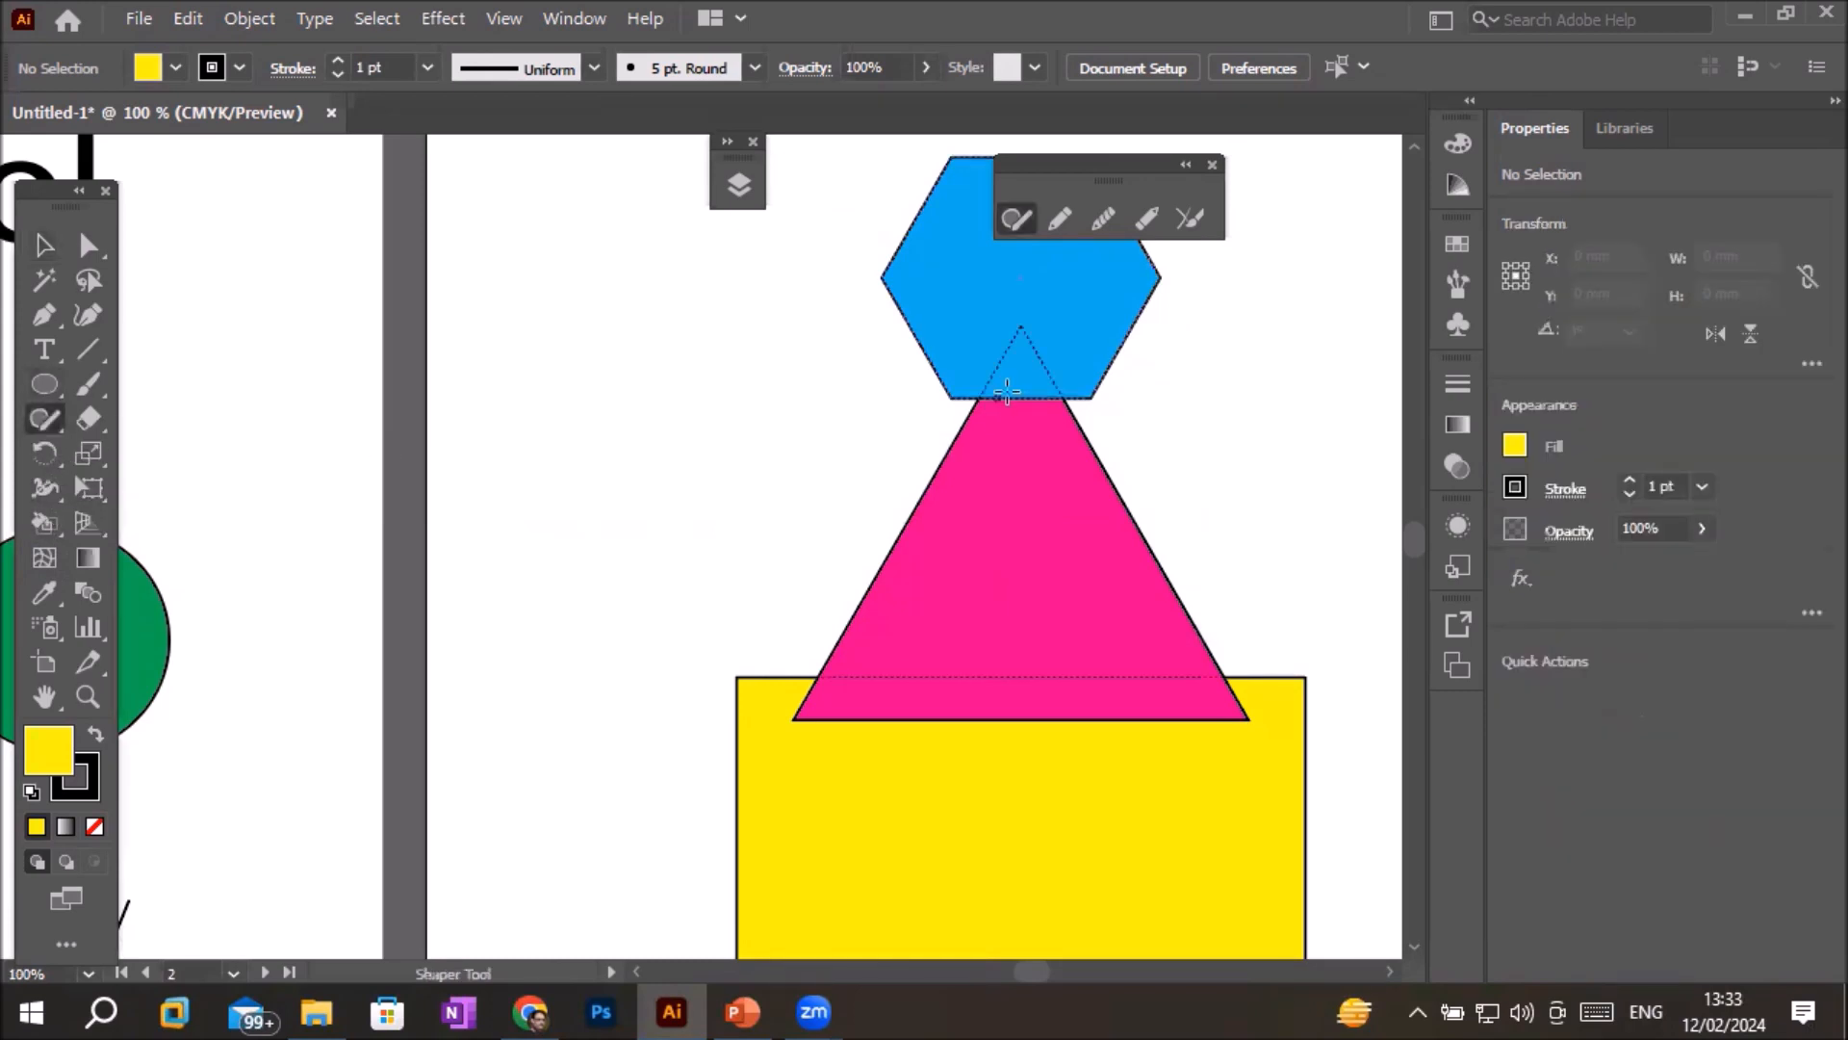
pyautogui.scroll(1, 928, 362)
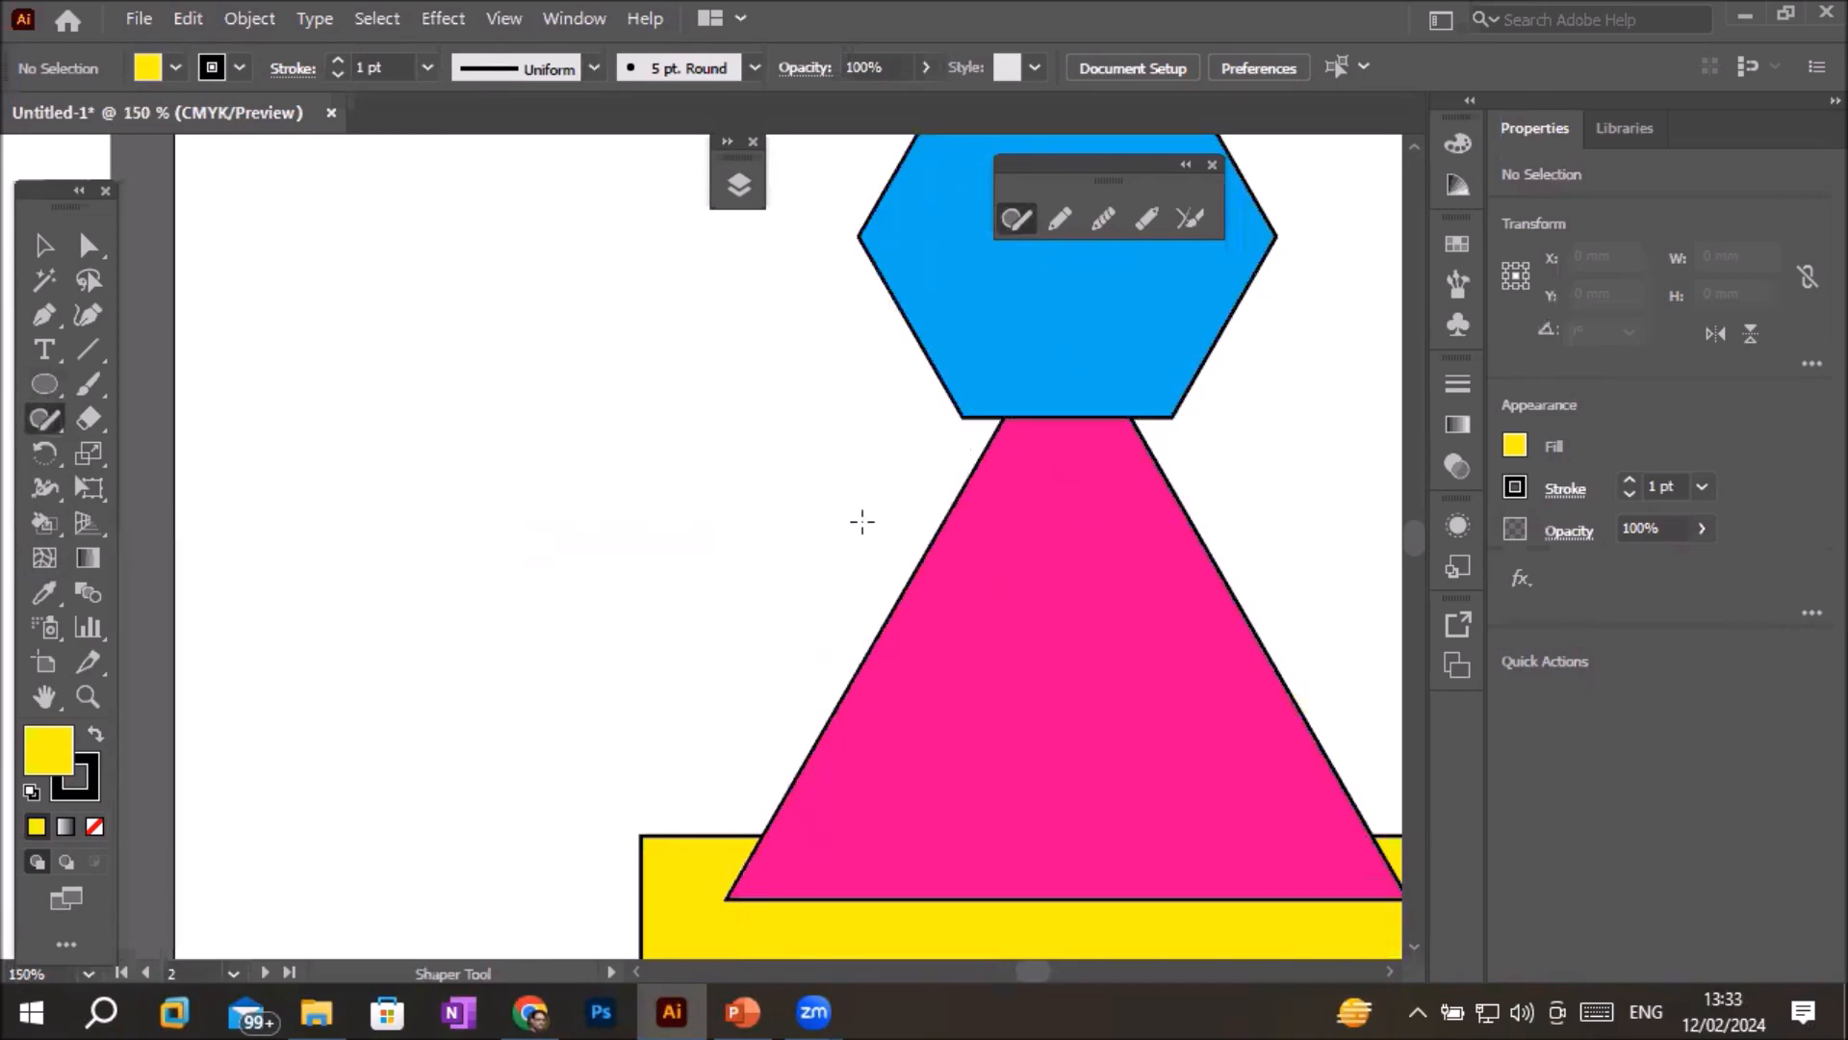
pyautogui.moveTo(867, 518)
pyautogui.mouseDown()
pyautogui.moveTo(992, 562)
pyautogui.moveTo(1021, 630)
pyautogui.mouseUp()
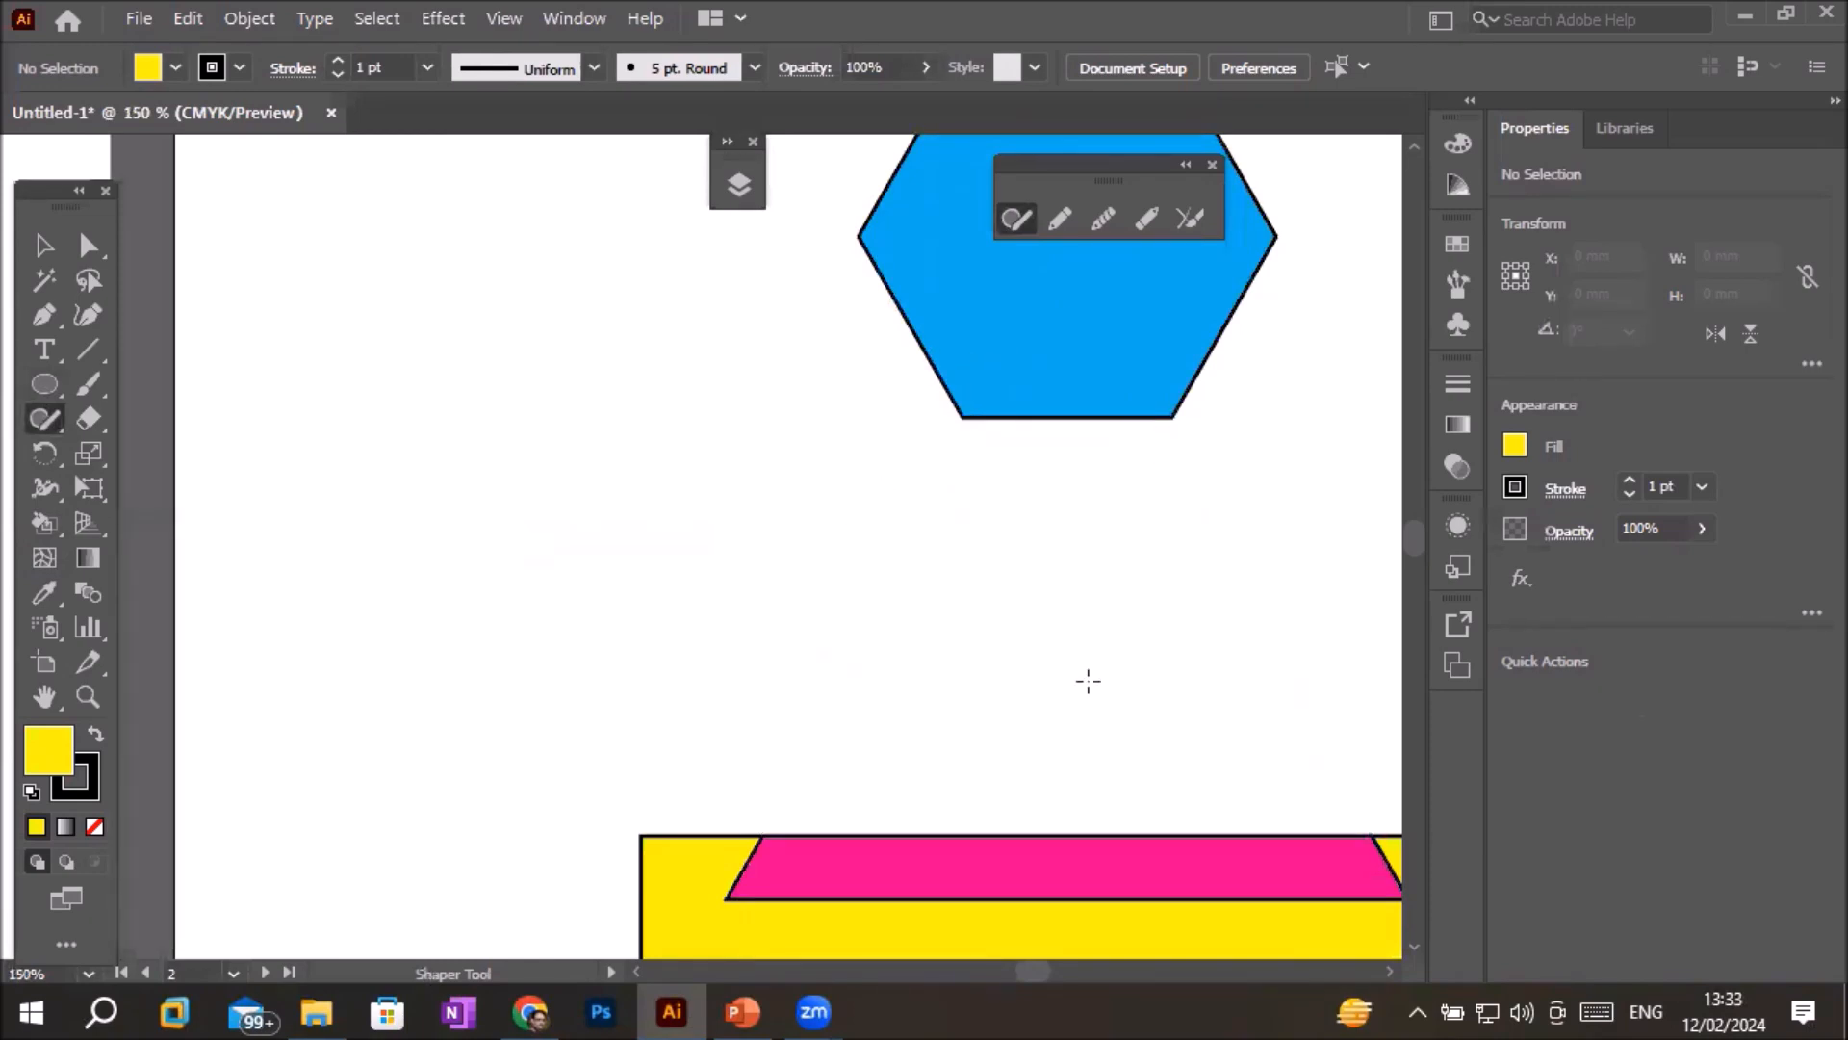
# - Scribble away the yellow area of the rectangle around the pink strip with the Shaper tool
pyautogui.keyDown('alt'); pyautogui.scroll(-2, 1343, 773); pyautogui.keyUp('alt')
pyautogui.scroll(-3, 1422, 939)
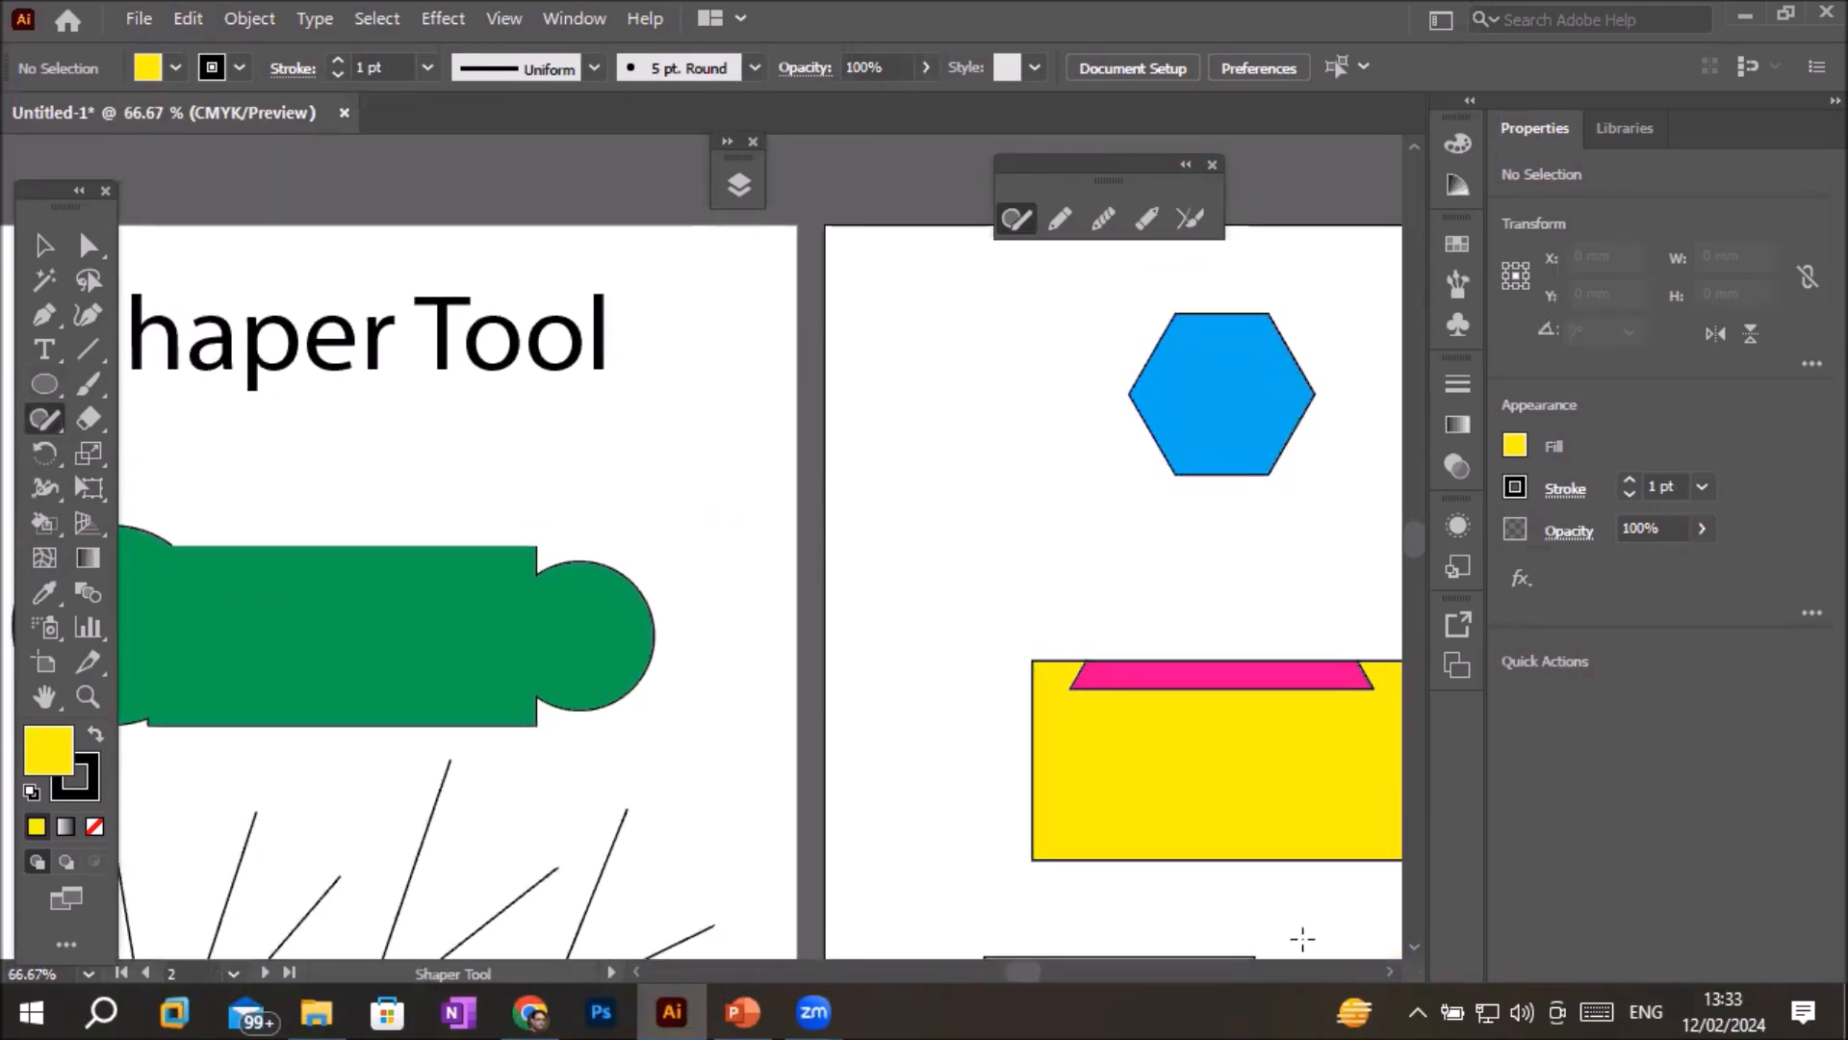
pyautogui.scroll(-1, 1303, 939)
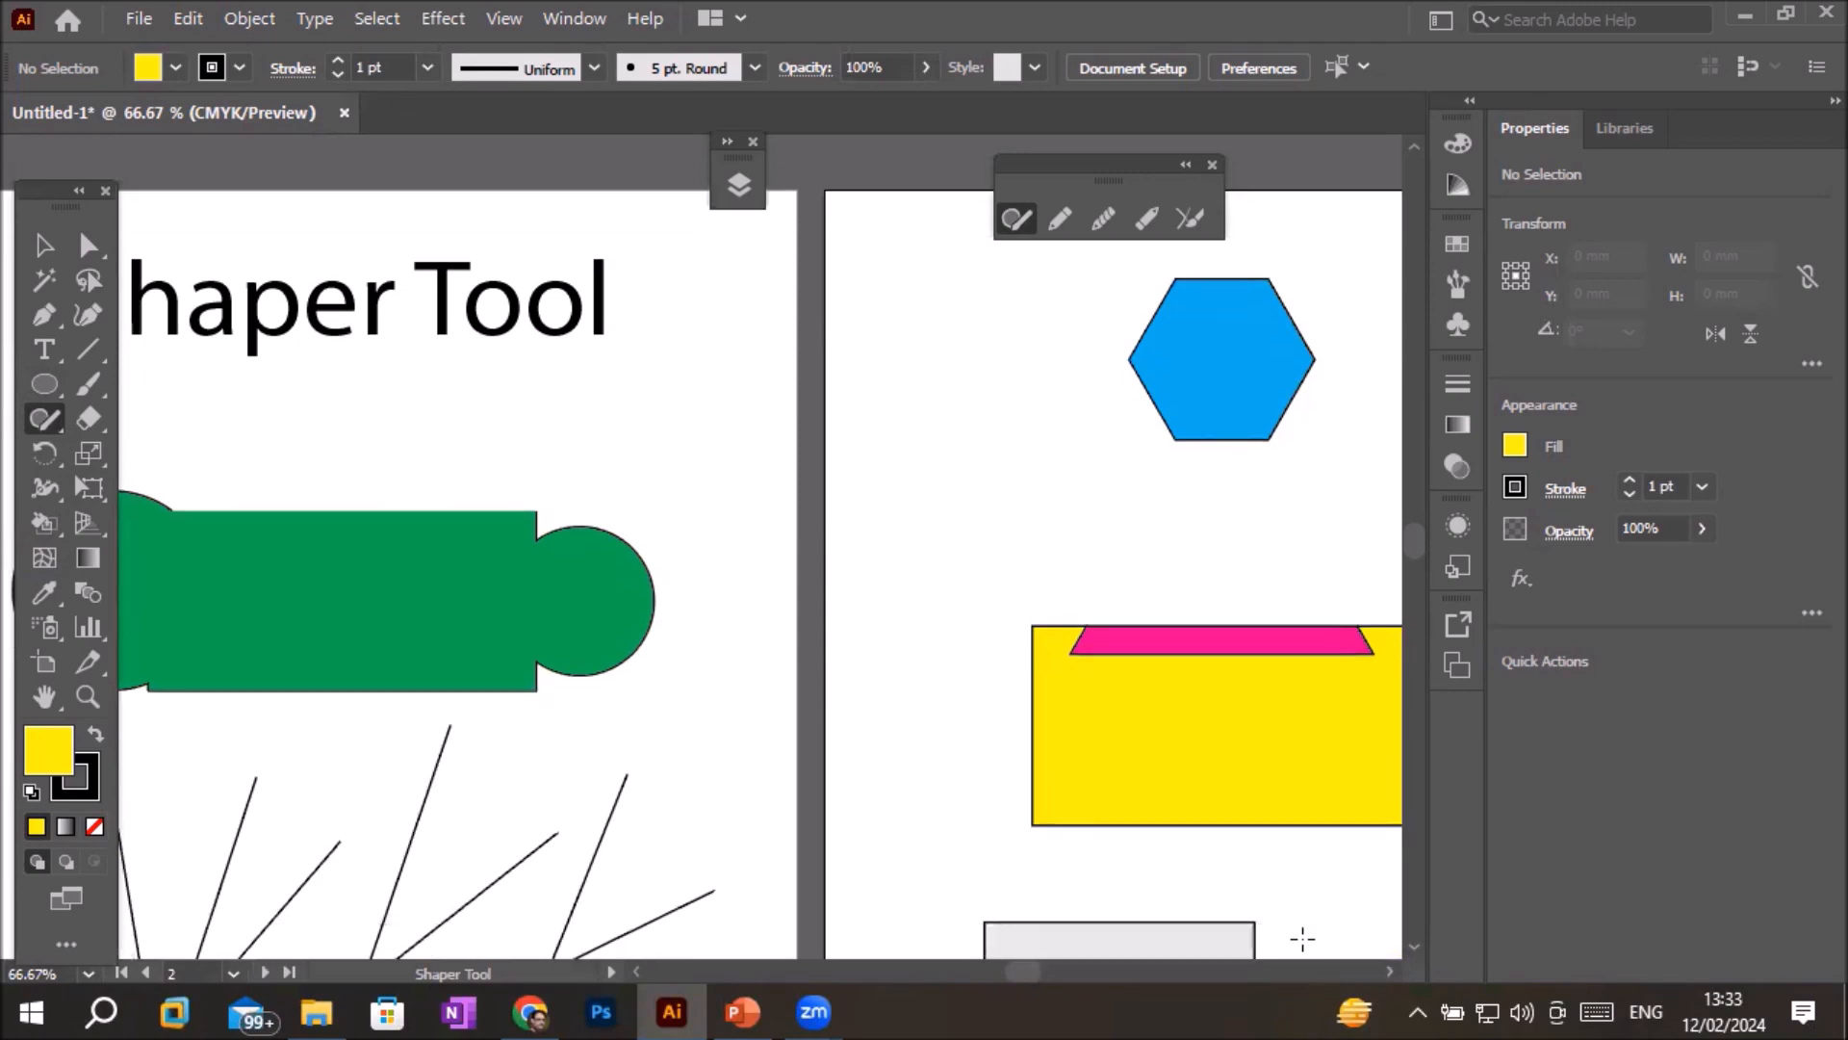
pyautogui.hscroll(4, 1302, 939)
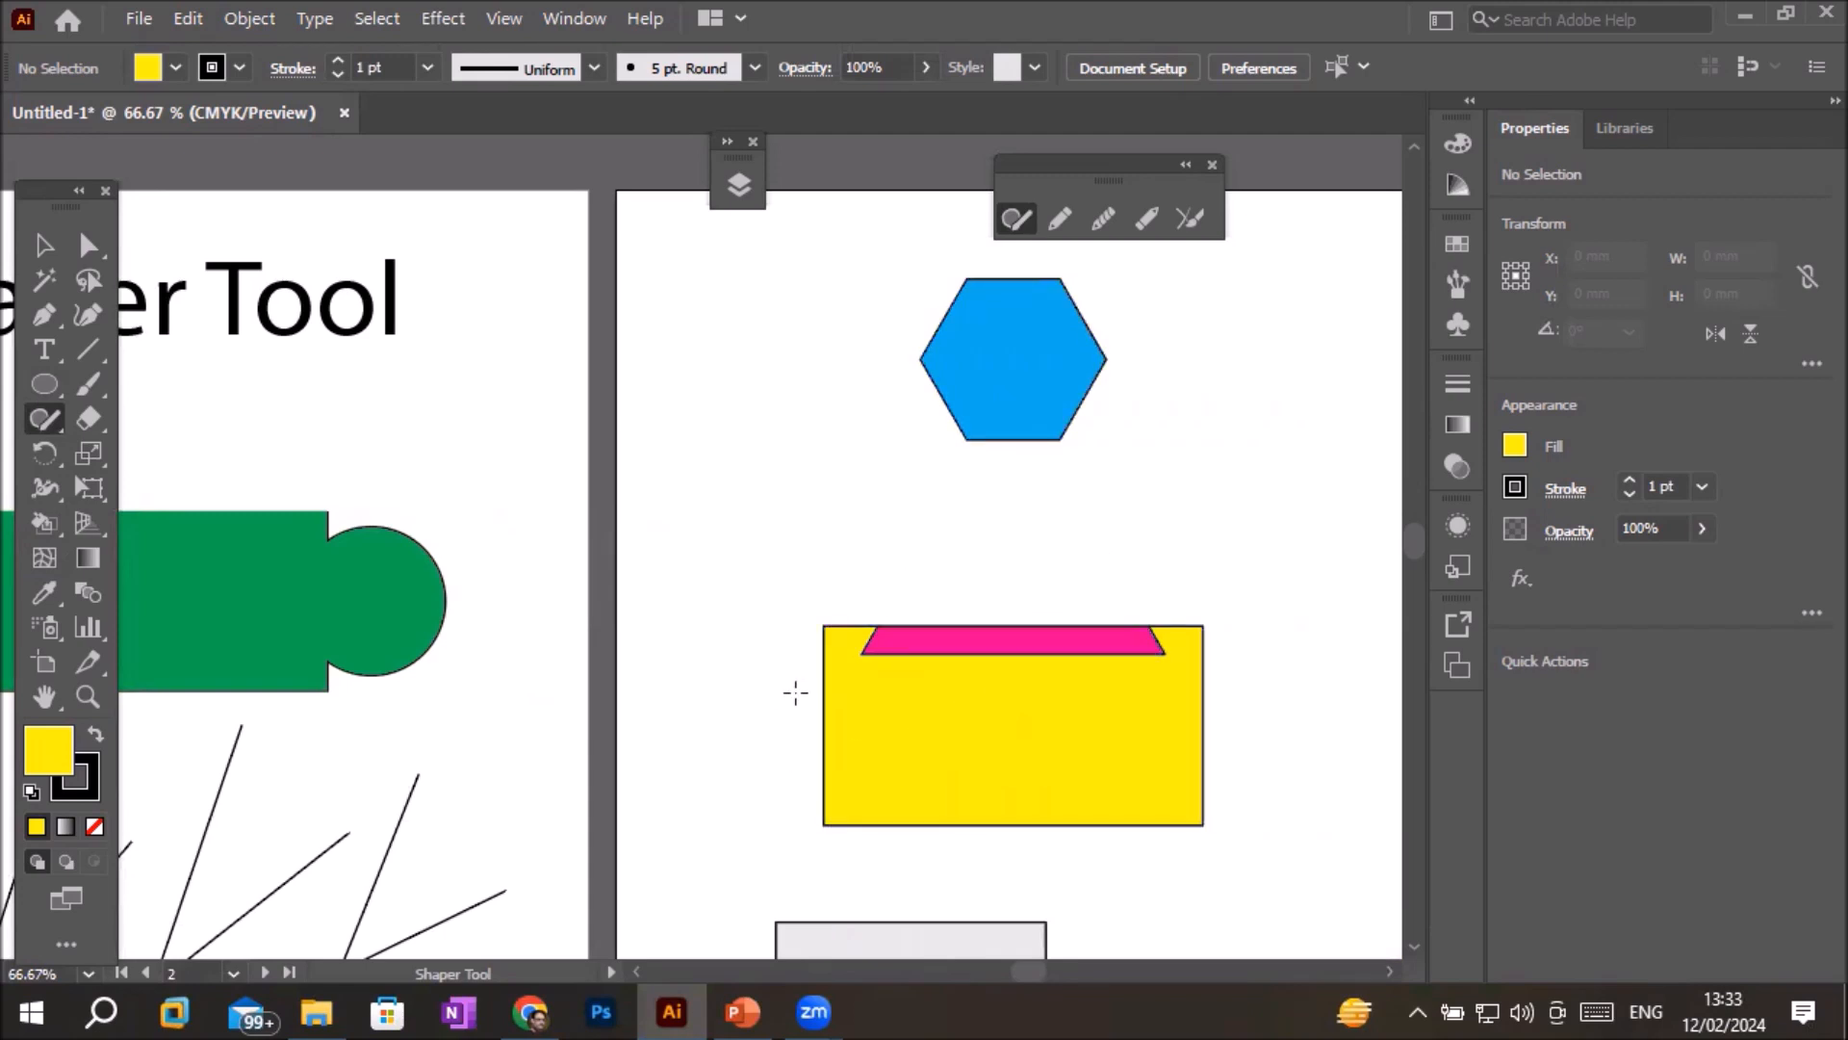
pyautogui.moveTo(794, 698)
pyautogui.mouseDown()
pyautogui.moveTo(874, 764)
pyautogui.moveTo(924, 770)
pyautogui.mouseUp()
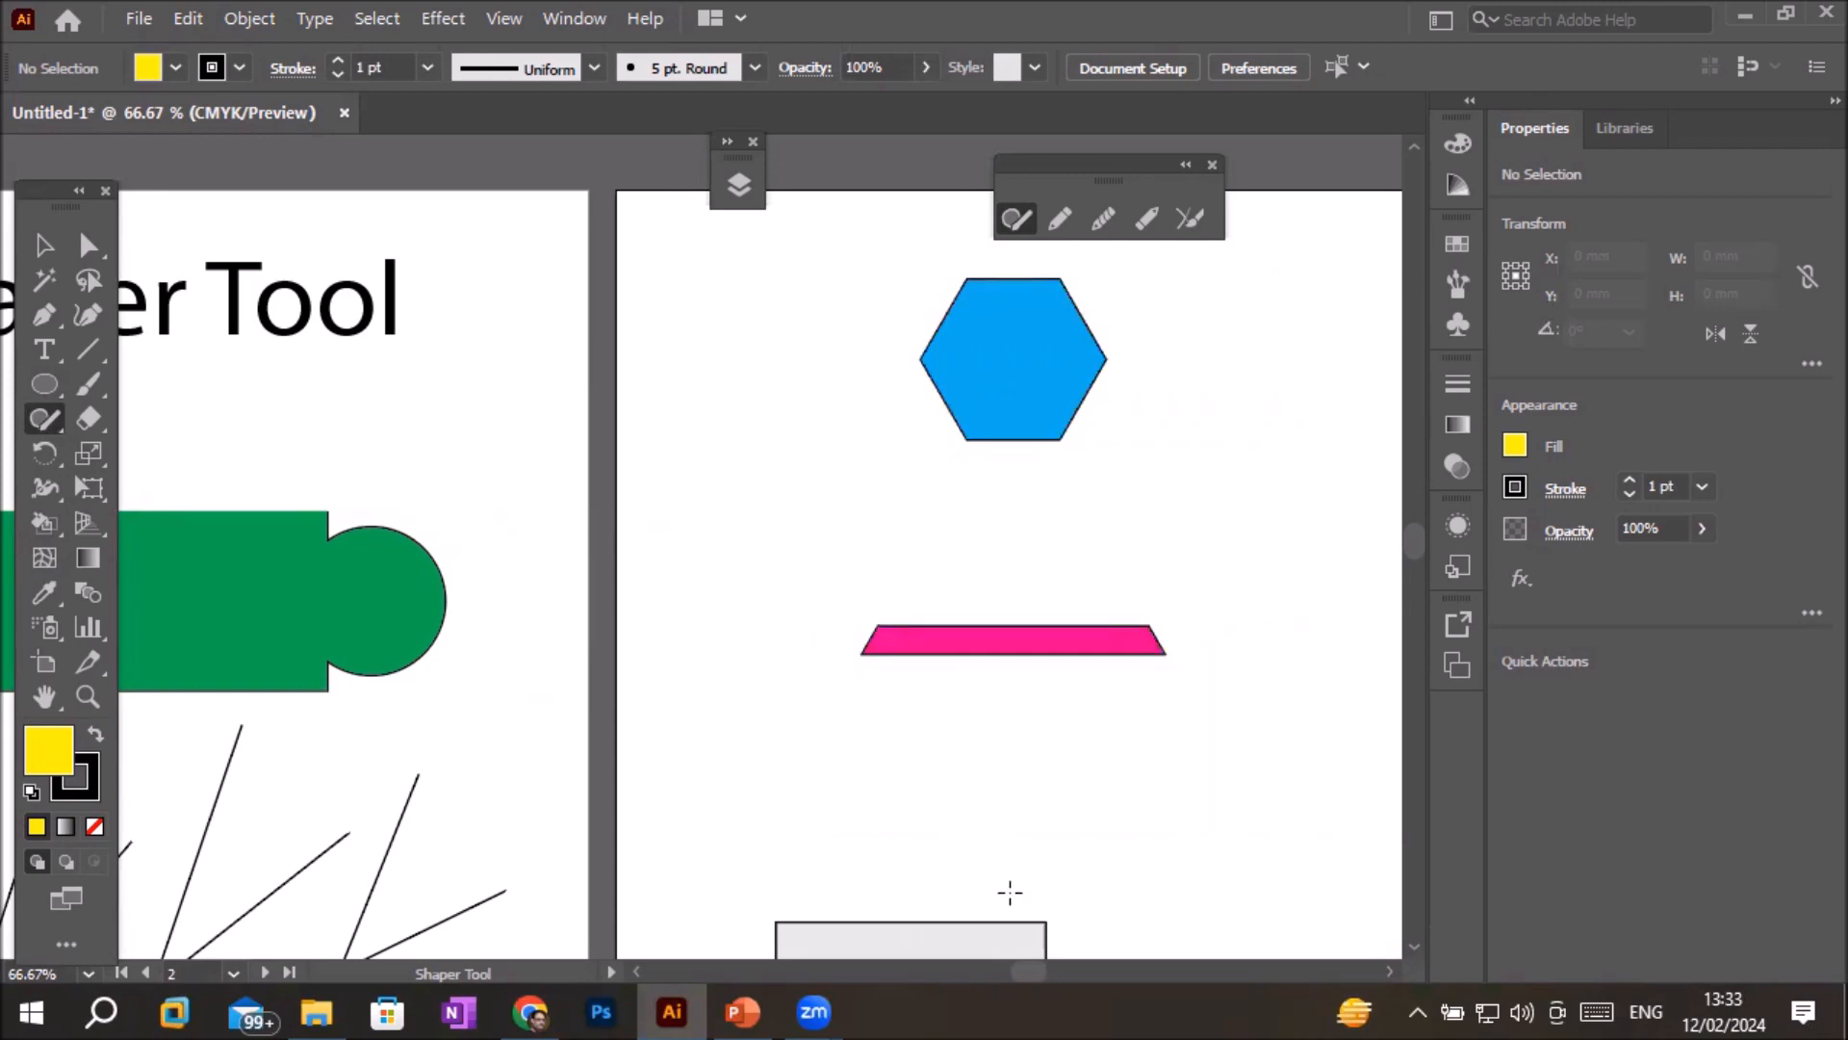
# - Scribble away the blue hexagon, its leftover triangle tip and base line, and the pink strip with the Shaper tool
pyautogui.moveTo(1137, 307); pyautogui.dragTo(1097, 318)
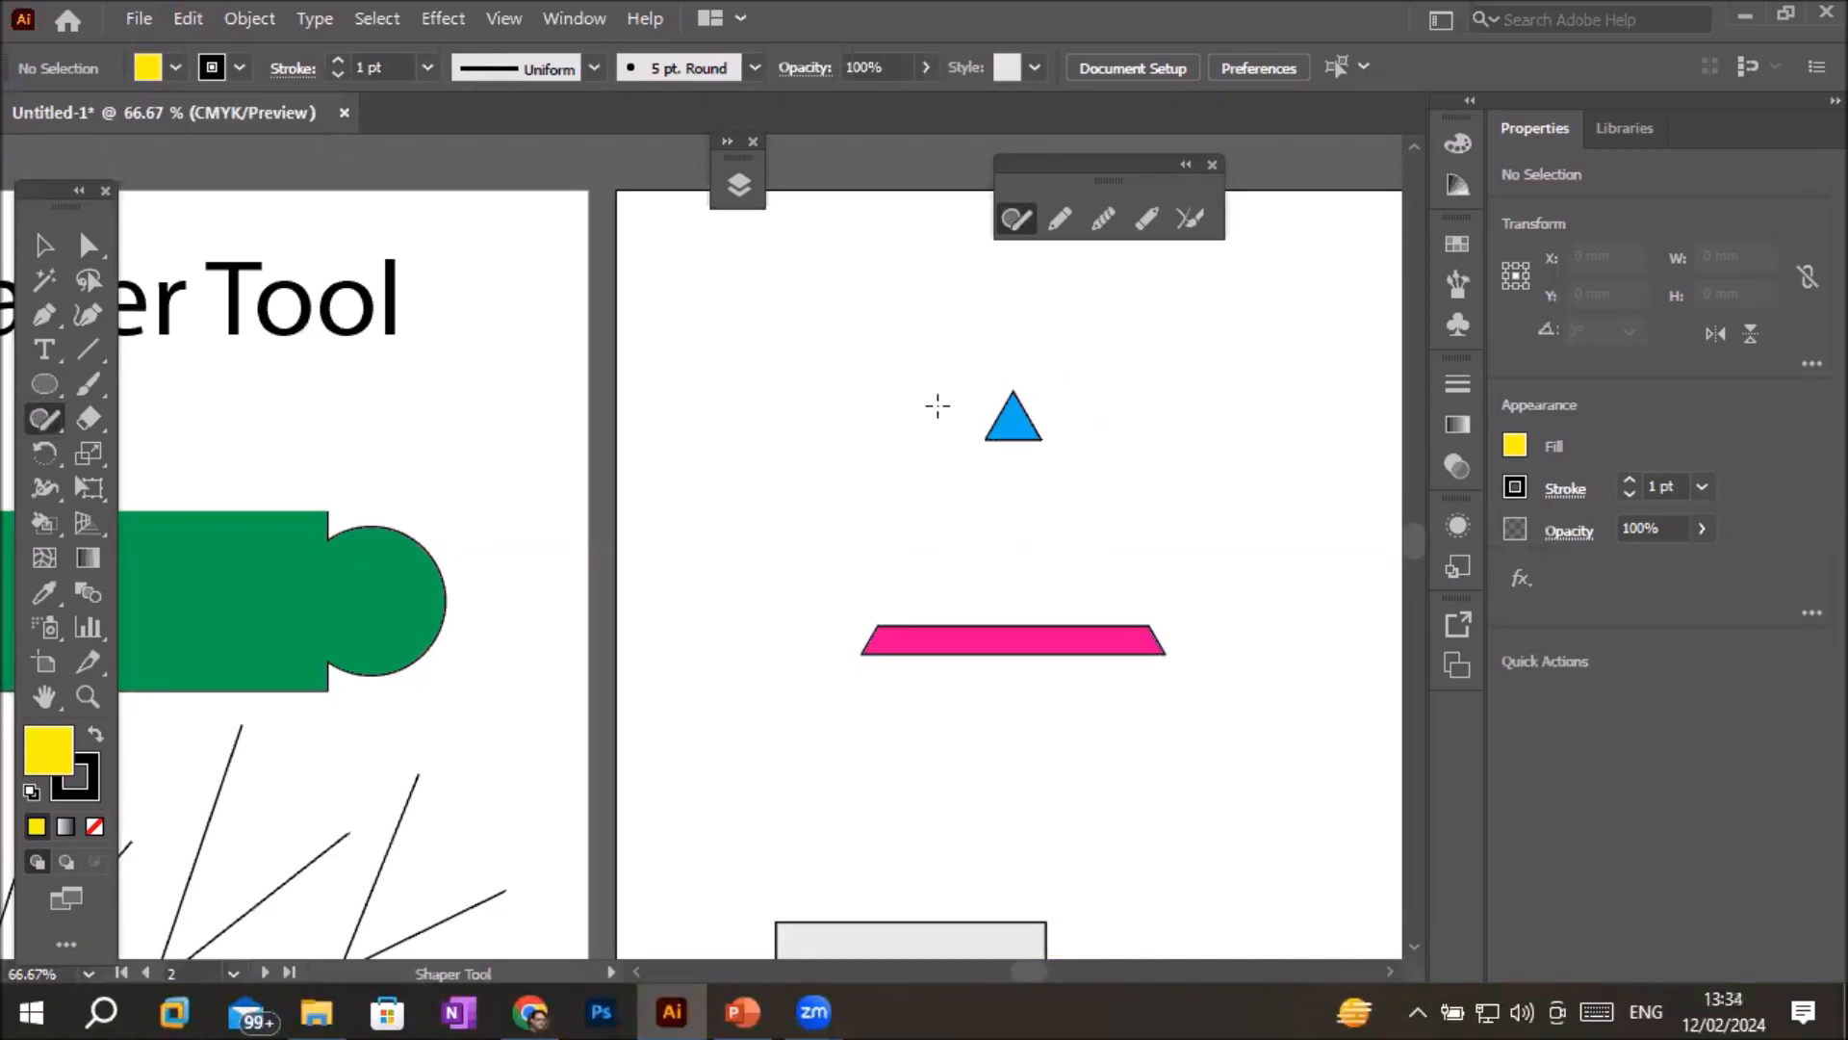
pyautogui.moveTo(958, 403); pyautogui.dragTo(1091, 406)
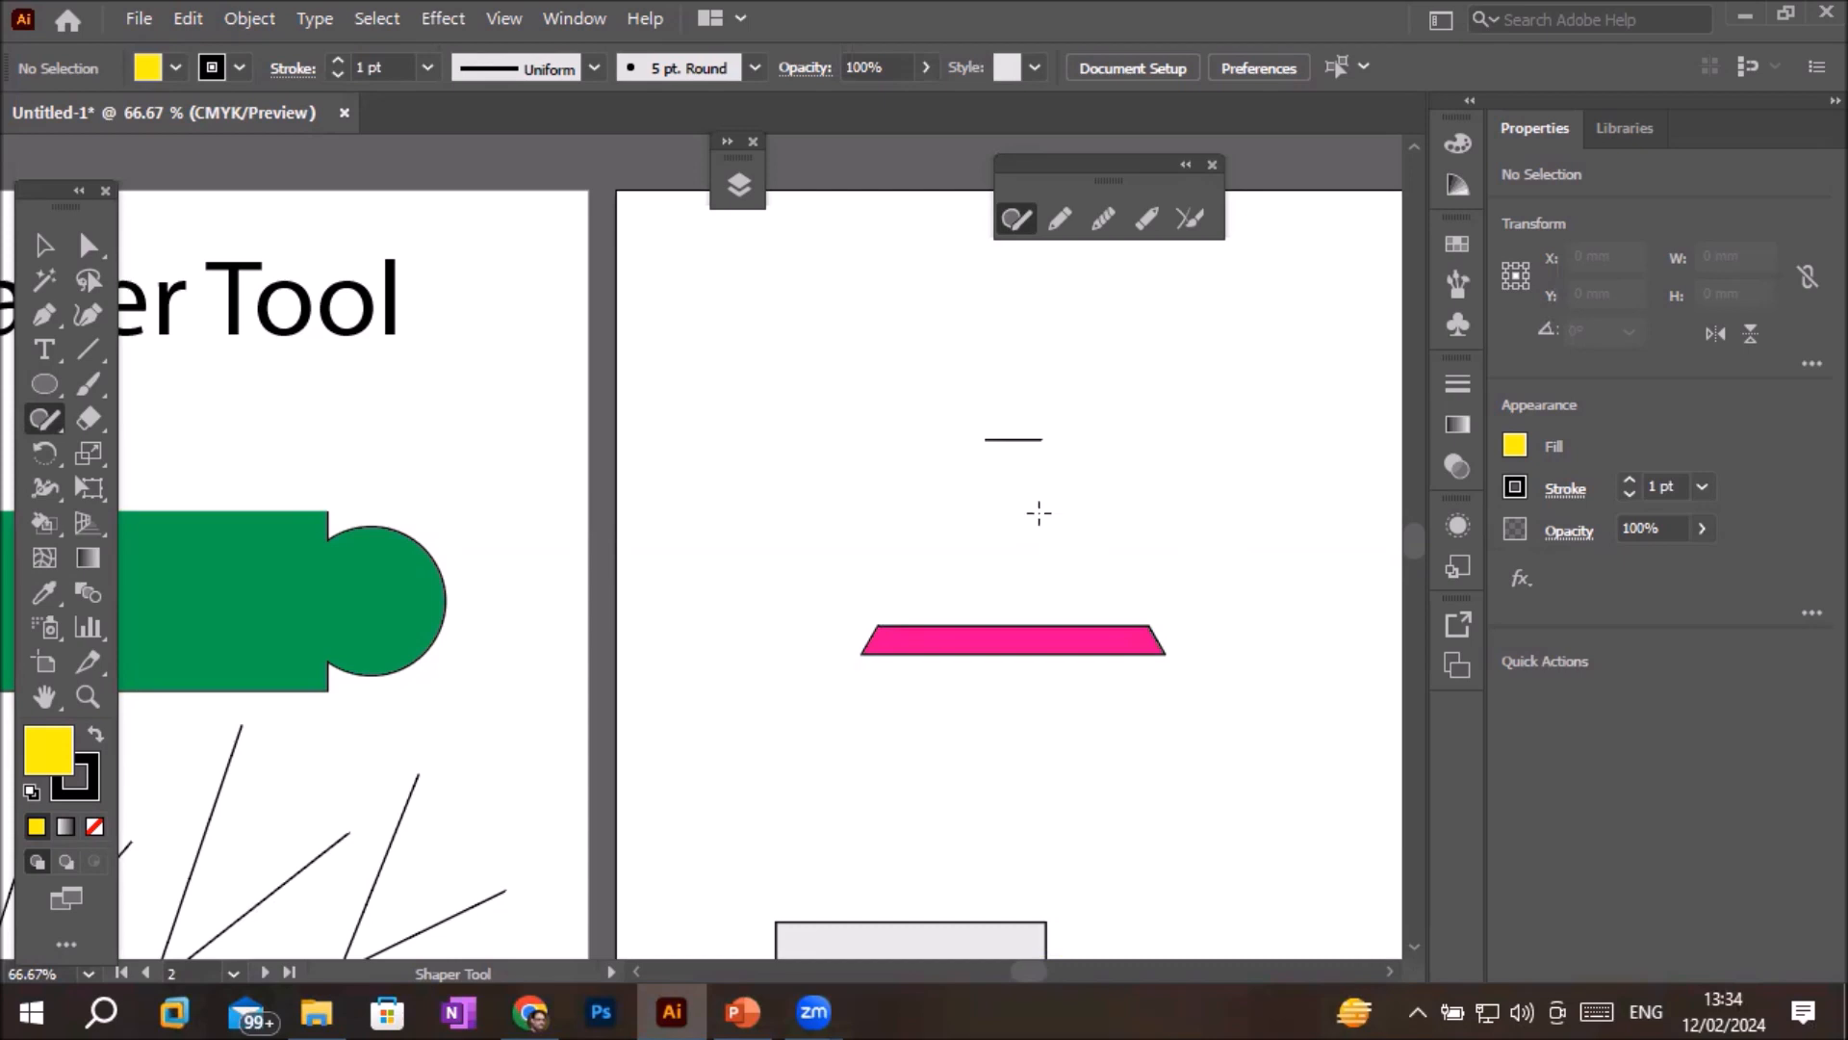
pyautogui.moveTo(998, 370)
pyautogui.mouseDown()
pyautogui.moveTo(1037, 409)
pyautogui.moveTo(1030, 472)
pyautogui.mouseUp()
pyautogui.moveTo(981, 576); pyautogui.dragTo(991, 722)
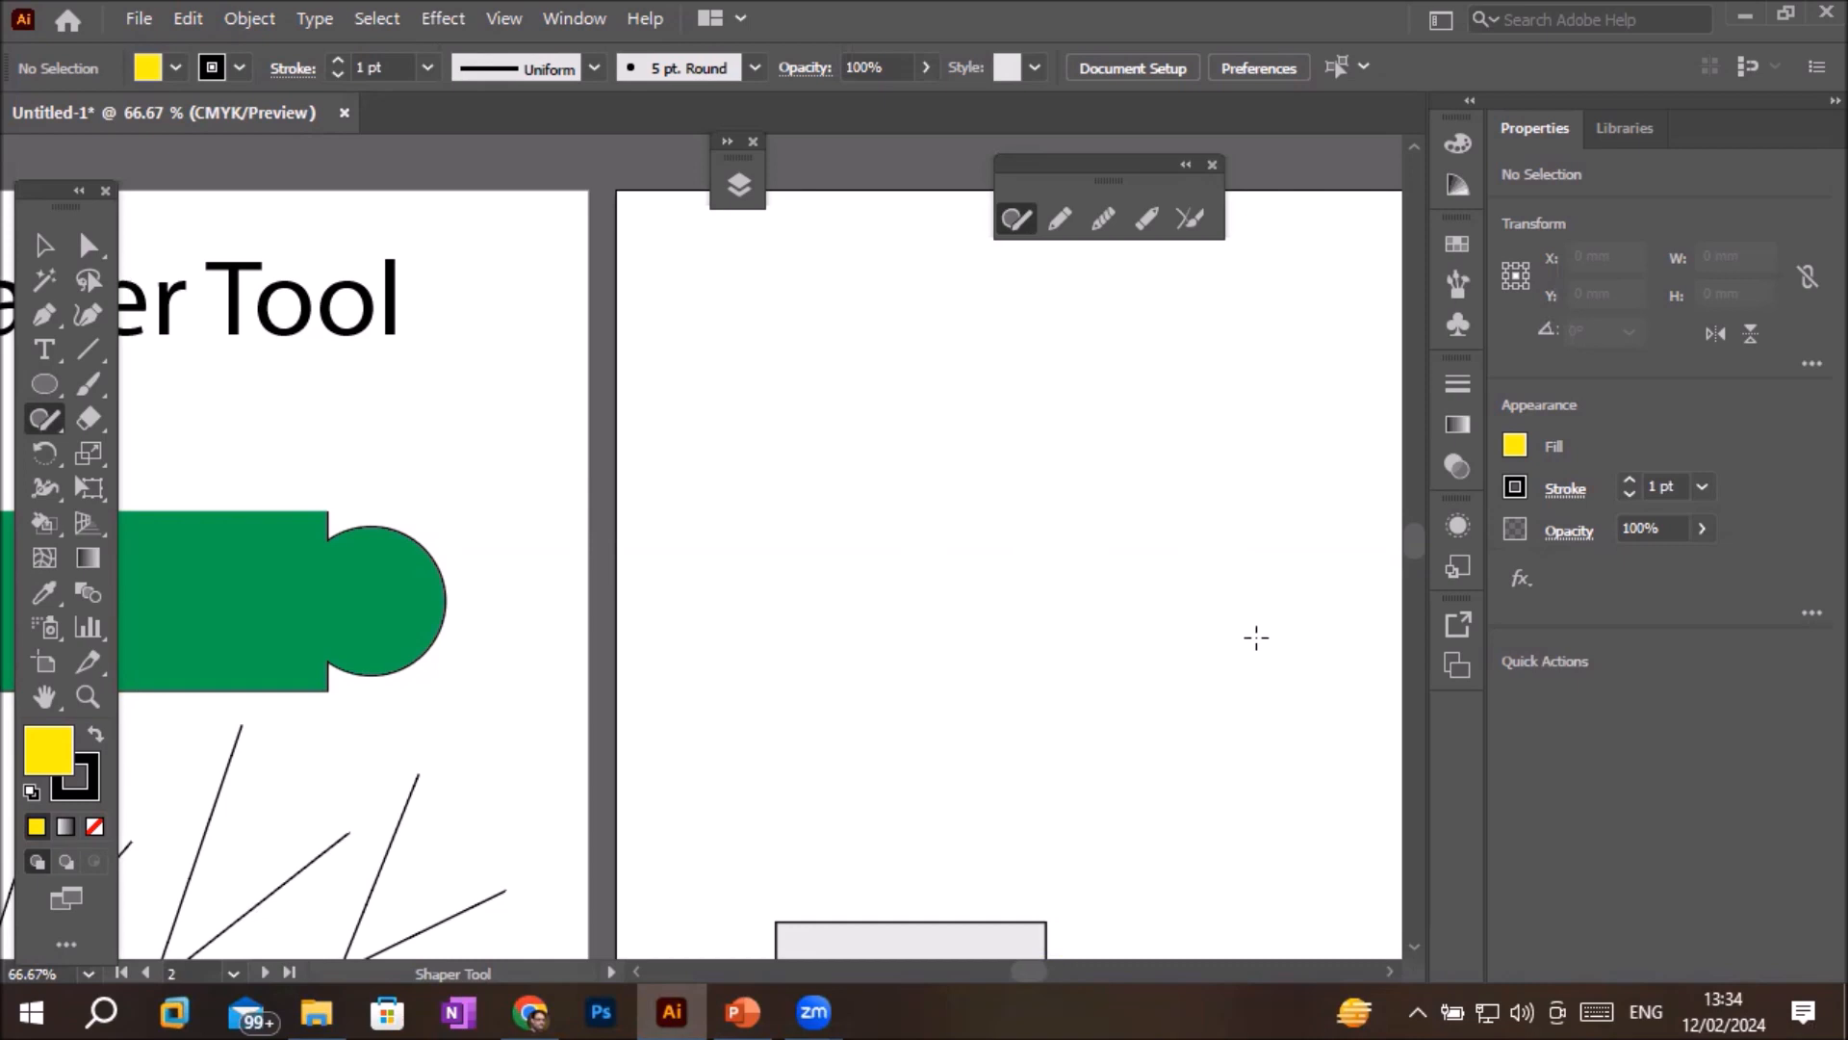
# - Draw a wide yellow ellipse on the second artboard and a nearly horizontal line about 174 mm long across its upper part
pyautogui.click(44, 384)
pyautogui.moveTo(740, 393)
pyautogui.mouseDown()
pyautogui.moveTo(1149, 621)
pyautogui.moveTo(1235, 746)
pyautogui.mouseUp()
pyautogui.click(87, 349)
pyautogui.moveTo(662, 506); pyautogui.dragTo(1358, 498)
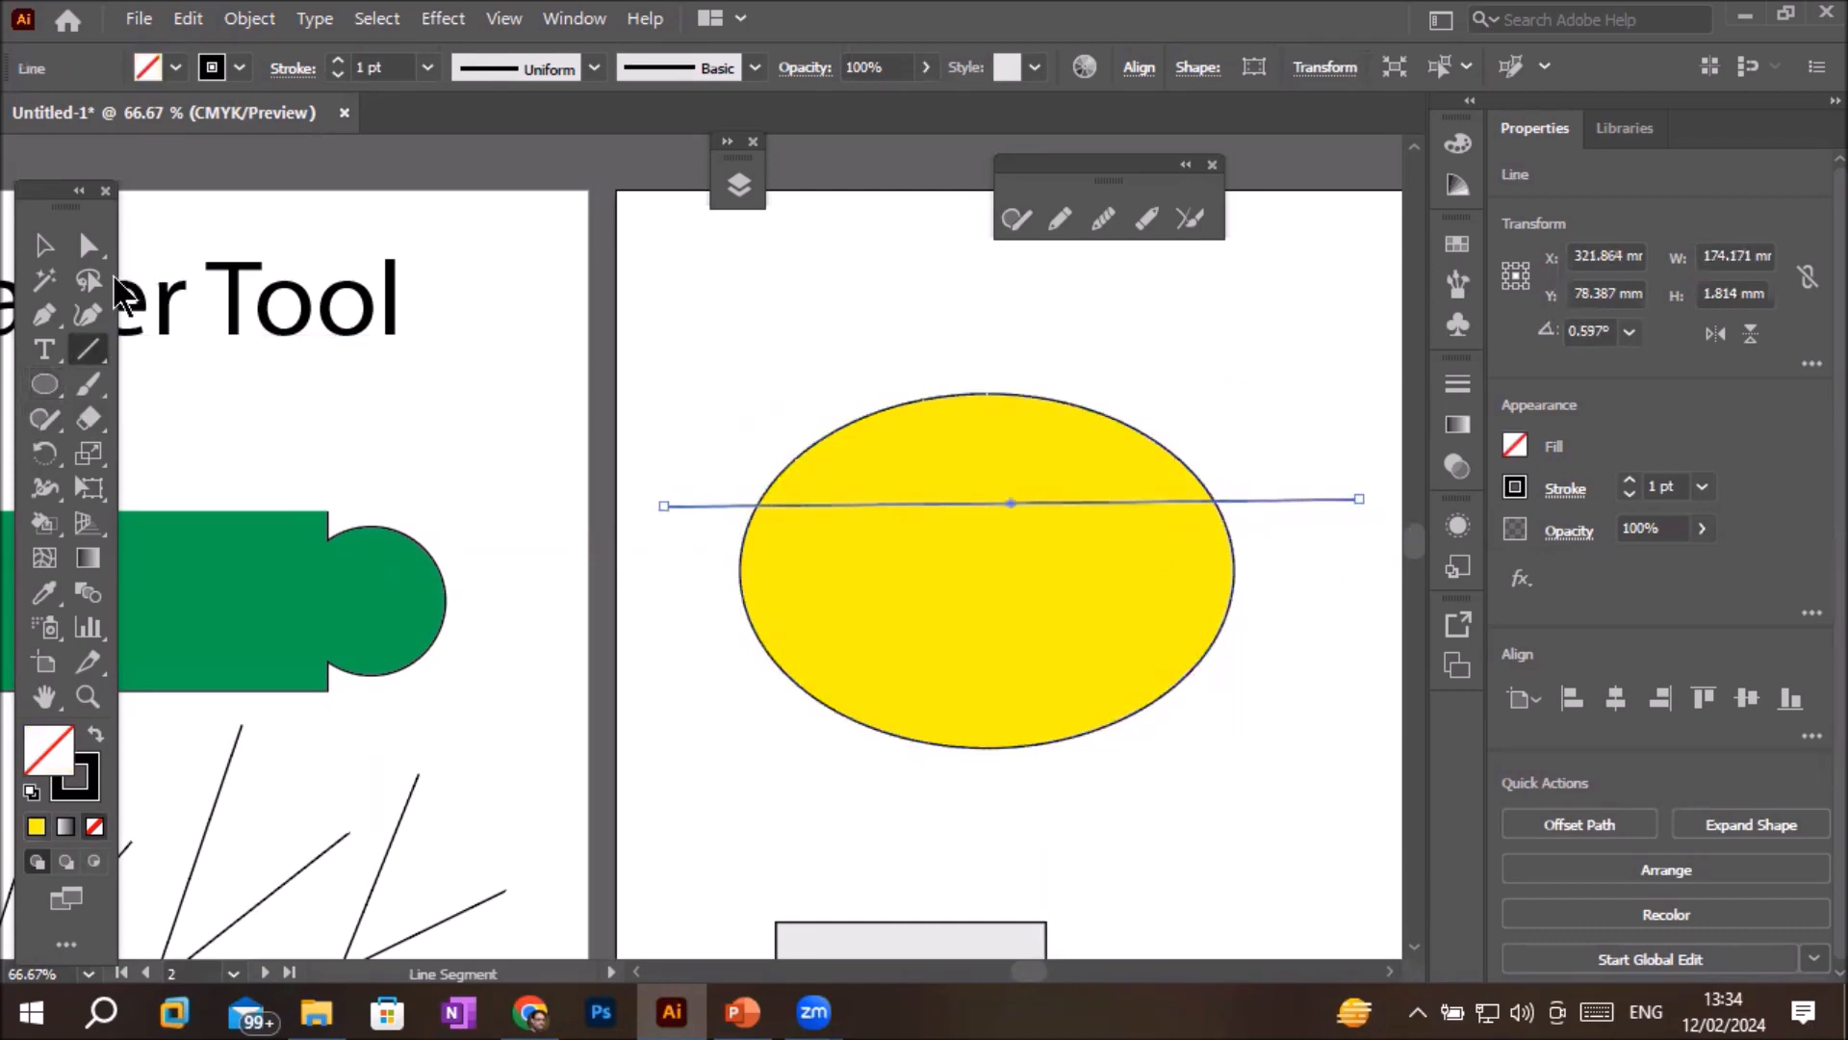
# - Set the stroke weight of the line across the ellipse to 7 pt
pyautogui.click(336, 60)
pyautogui.click(336, 60)
pyautogui.click(336, 60)
pyautogui.click(336, 60)
pyautogui.click(336, 60)
# - Copy the thick line a short distance downward and repeat the copy so that five evenly spaced lines cross the ellipse
pyautogui.click(41, 248)
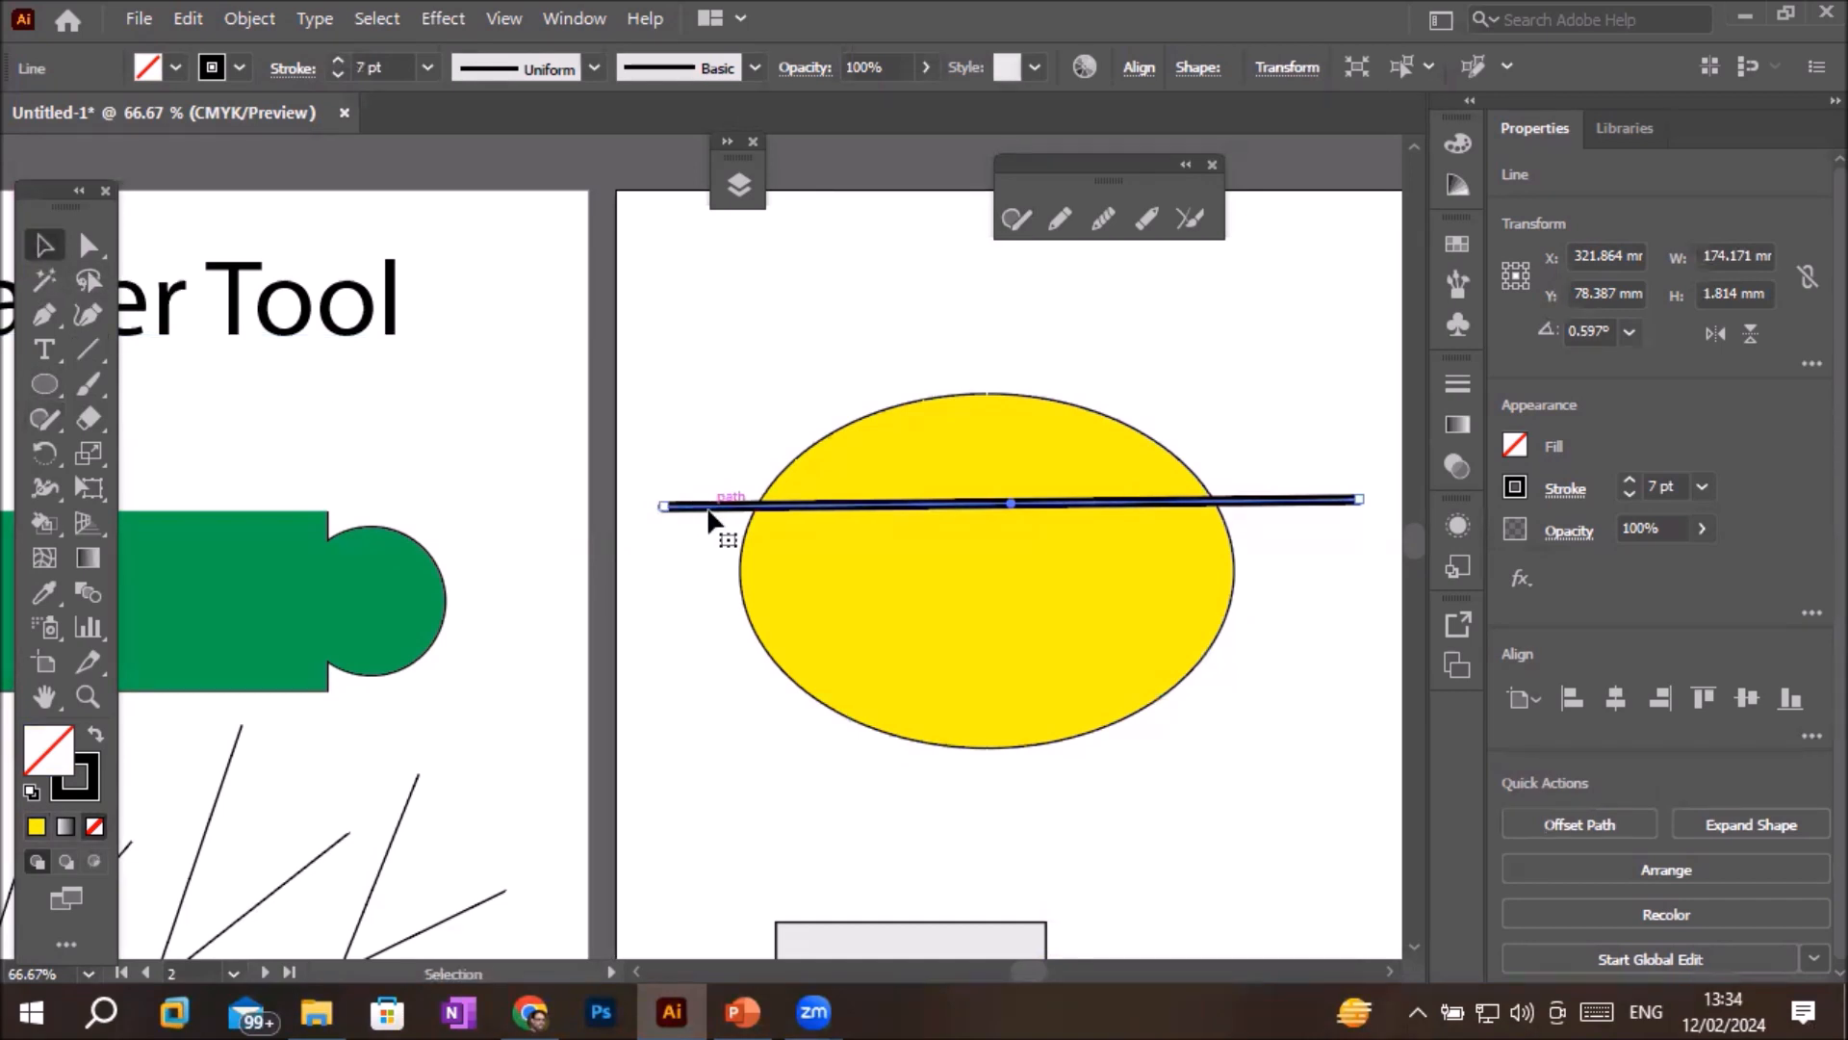
pyautogui.moveTo(709, 515); pyautogui.dragTo(719, 553)
pyautogui.hotkey('ctrl', 'd')
pyautogui.hotkey('ctrl', 'd')
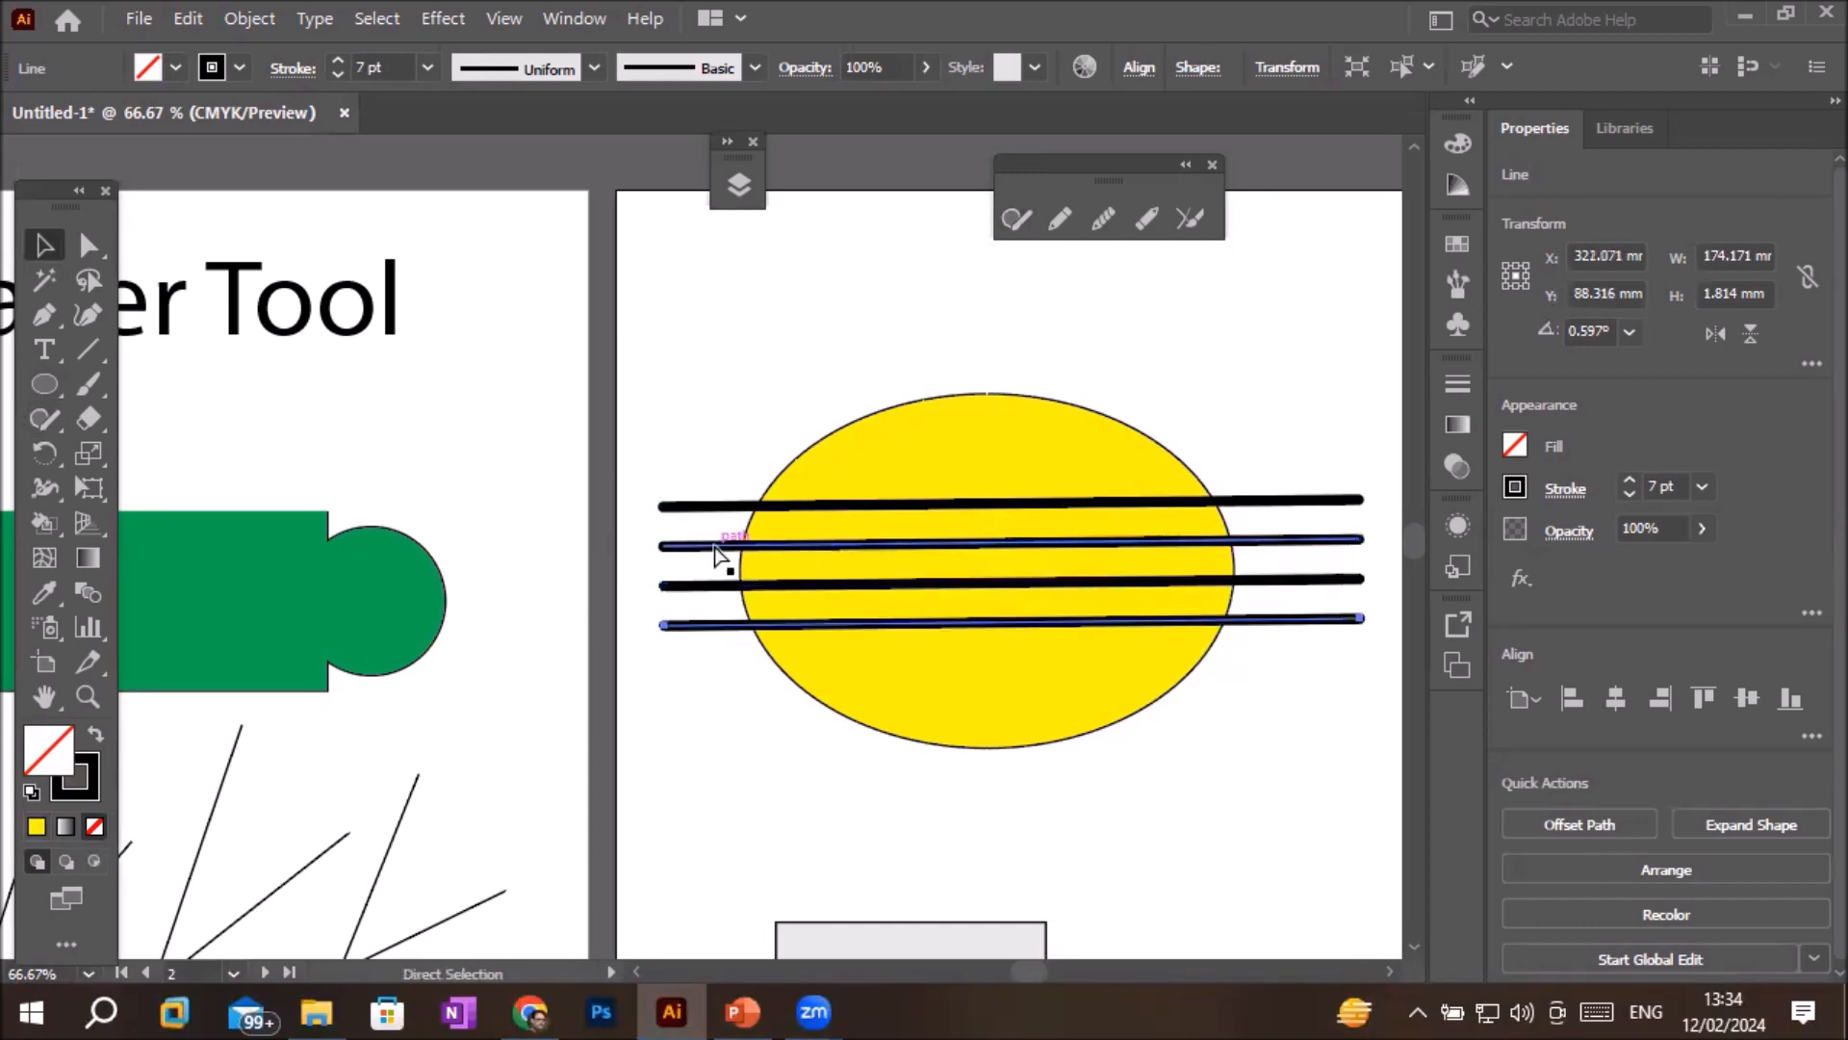
pyautogui.hotkey('ctrl', 'd')
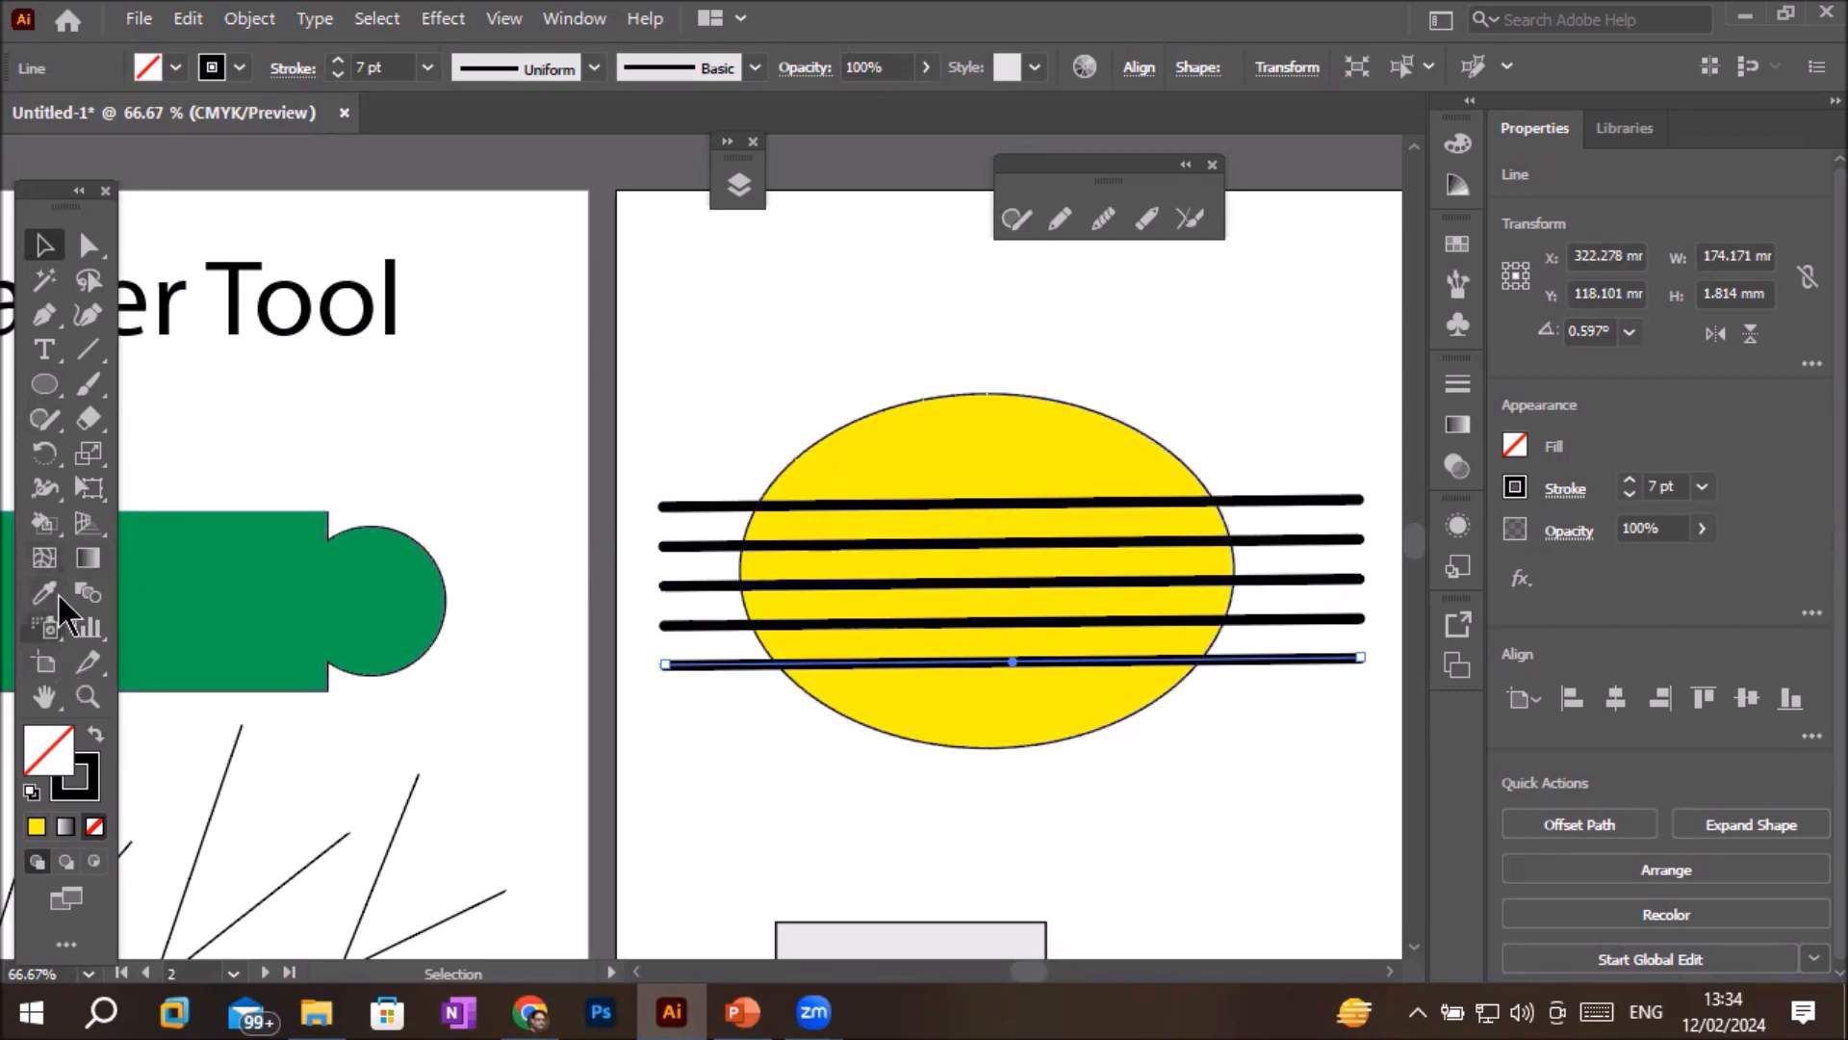
# - Remove the lowest line and trim the other four lines where they extend past the ellipse's right edge, using the Shaper tool
pyautogui.click(39, 421)
pyautogui.moveTo(1314, 445)
pyautogui.mouseDown()
pyautogui.moveTo(1288, 587)
pyautogui.moveTo(1295, 693)
pyautogui.mouseUp()
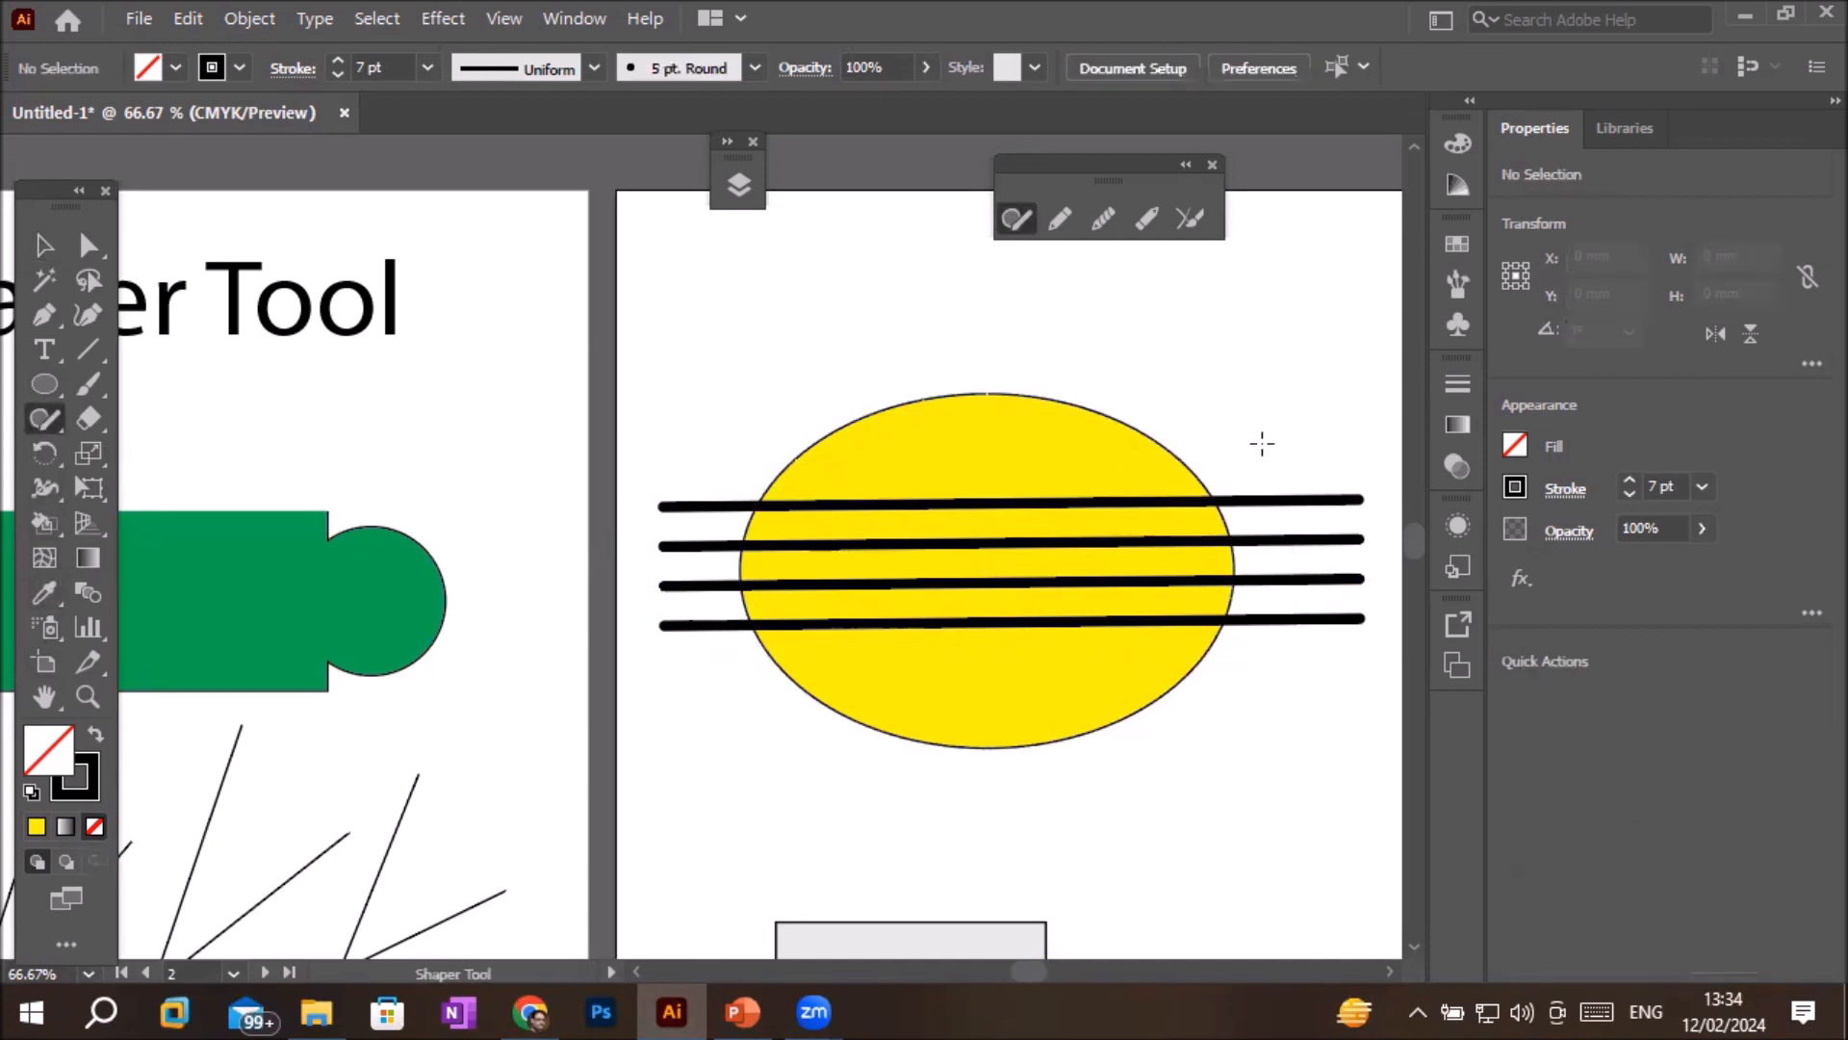
pyautogui.moveTo(1303, 462)
pyautogui.mouseDown()
pyautogui.moveTo(1279, 507)
pyautogui.moveTo(1331, 713)
pyautogui.mouseUp()
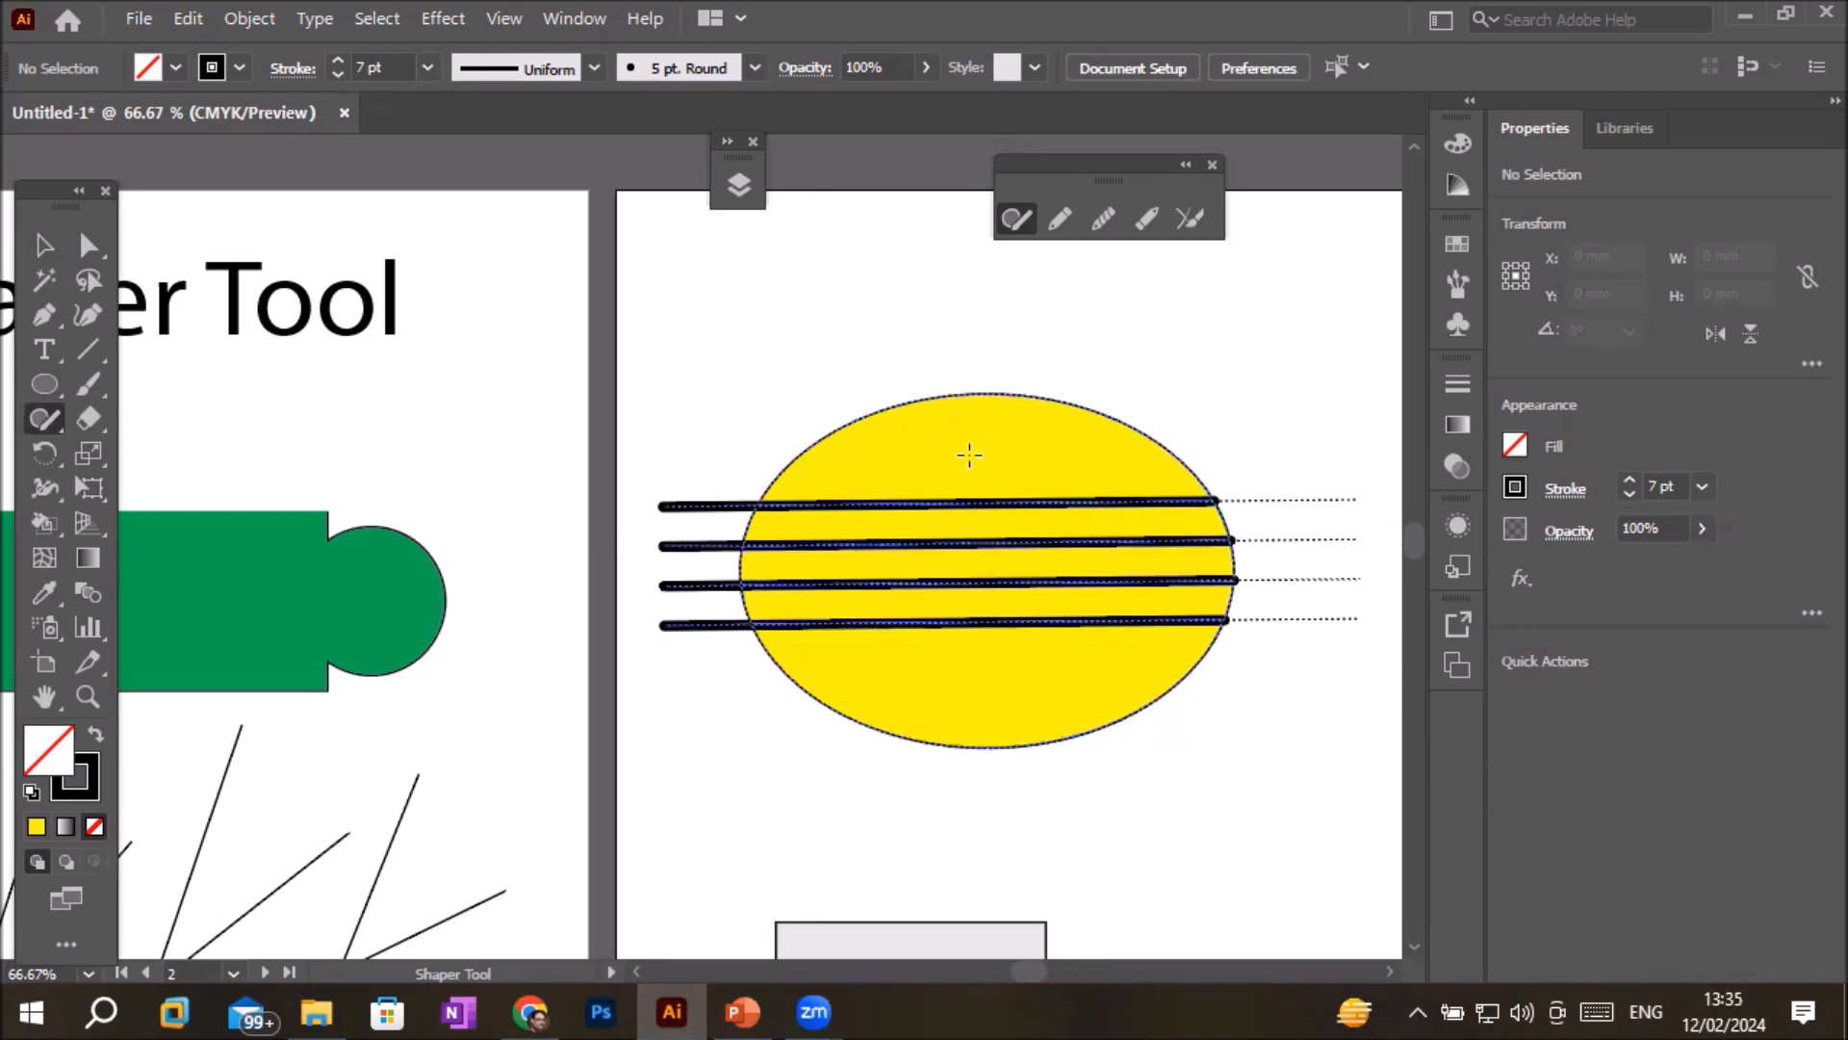
# - Scribble away the ellipse areas above and below the lines and the line ends past its left edge with the Shaper tool
pyautogui.moveTo(1004, 345)
pyautogui.mouseDown()
pyautogui.moveTo(1012, 393)
pyautogui.moveTo(977, 453)
pyautogui.mouseUp()
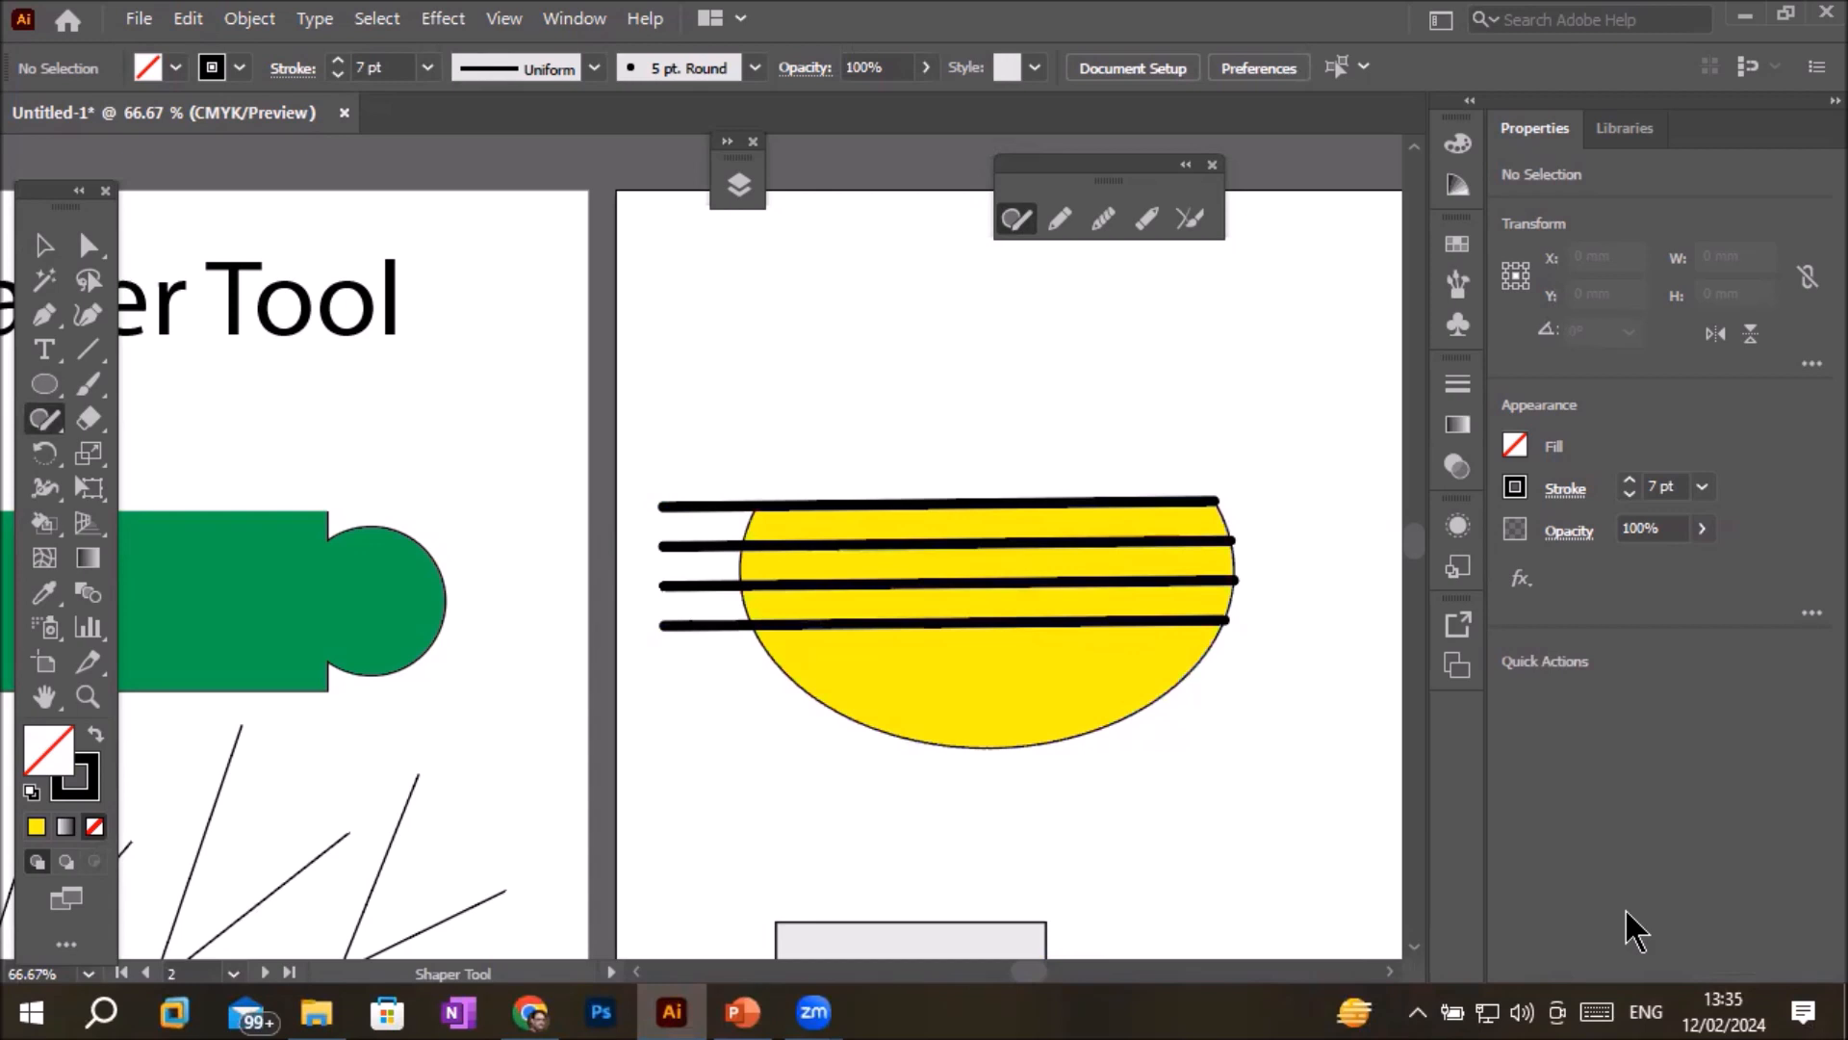
pyautogui.moveTo(1114, 761)
pyautogui.mouseDown()
pyautogui.moveTo(1063, 760)
pyautogui.moveTo(992, 722)
pyautogui.mouseUp()
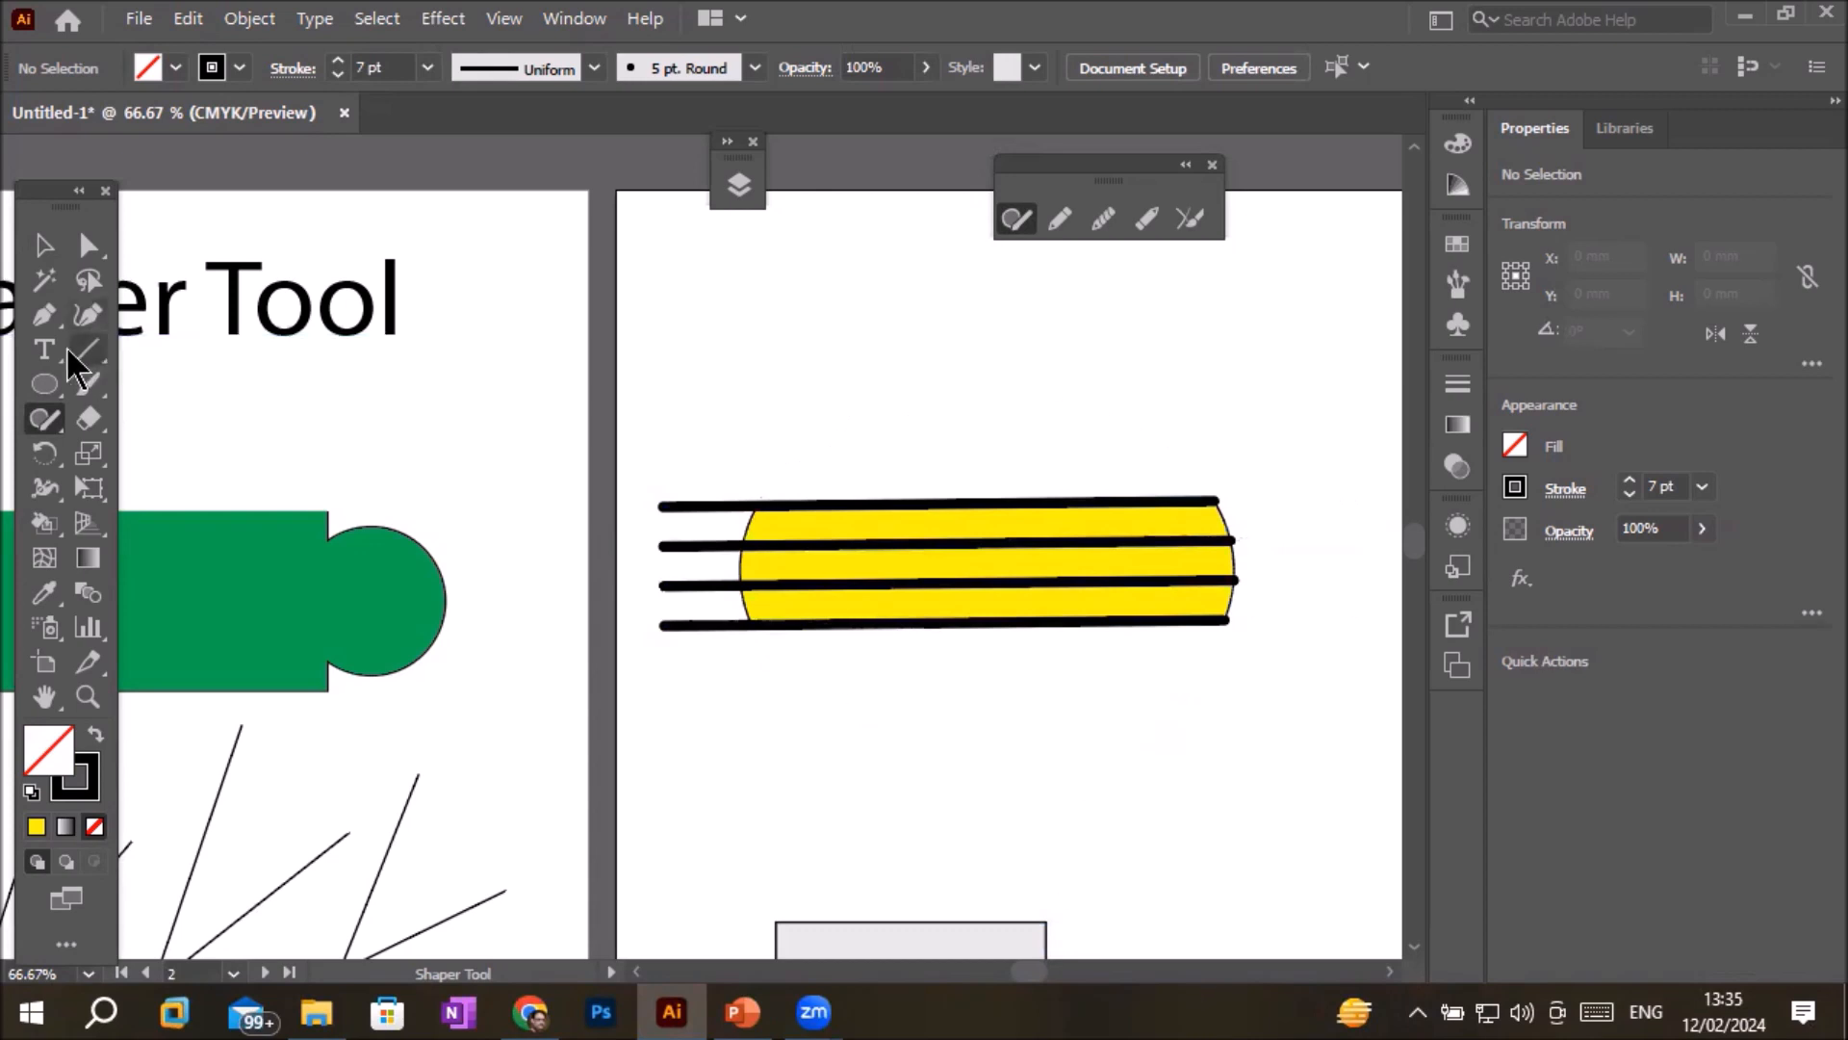
pyautogui.click(43, 246)
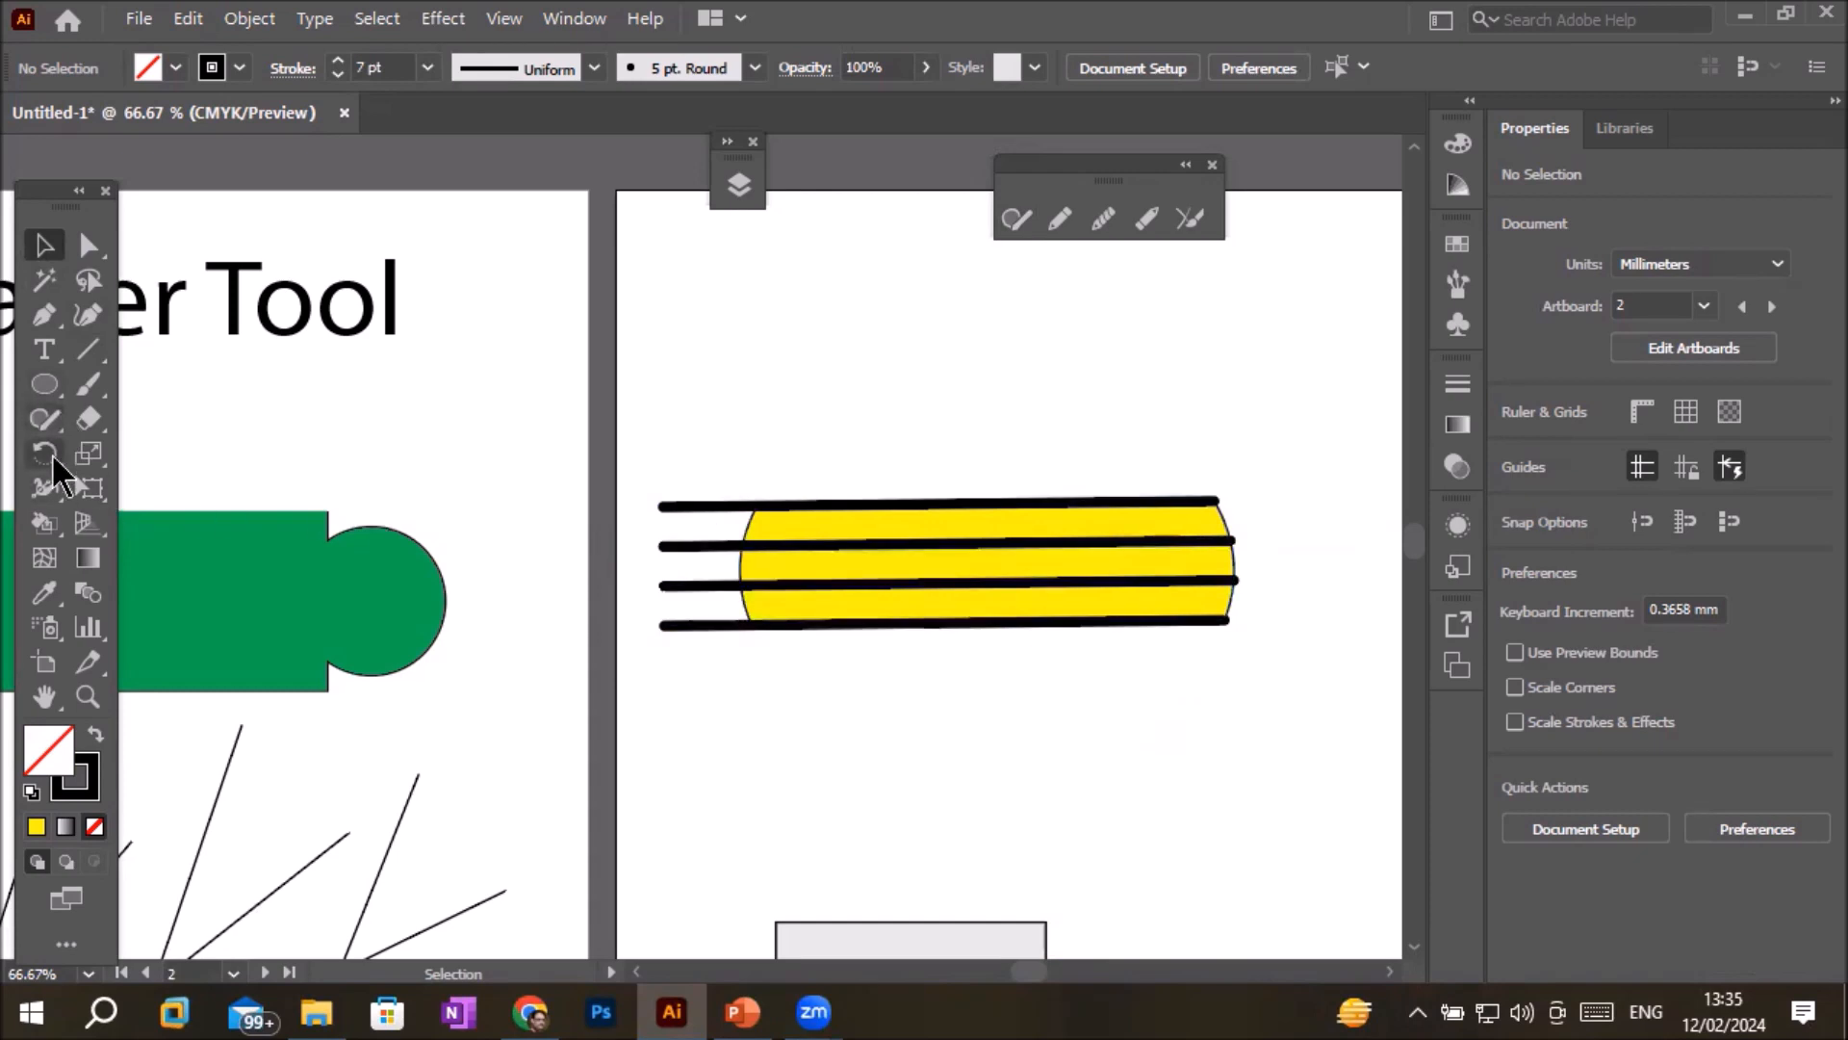
pyautogui.click(43, 419)
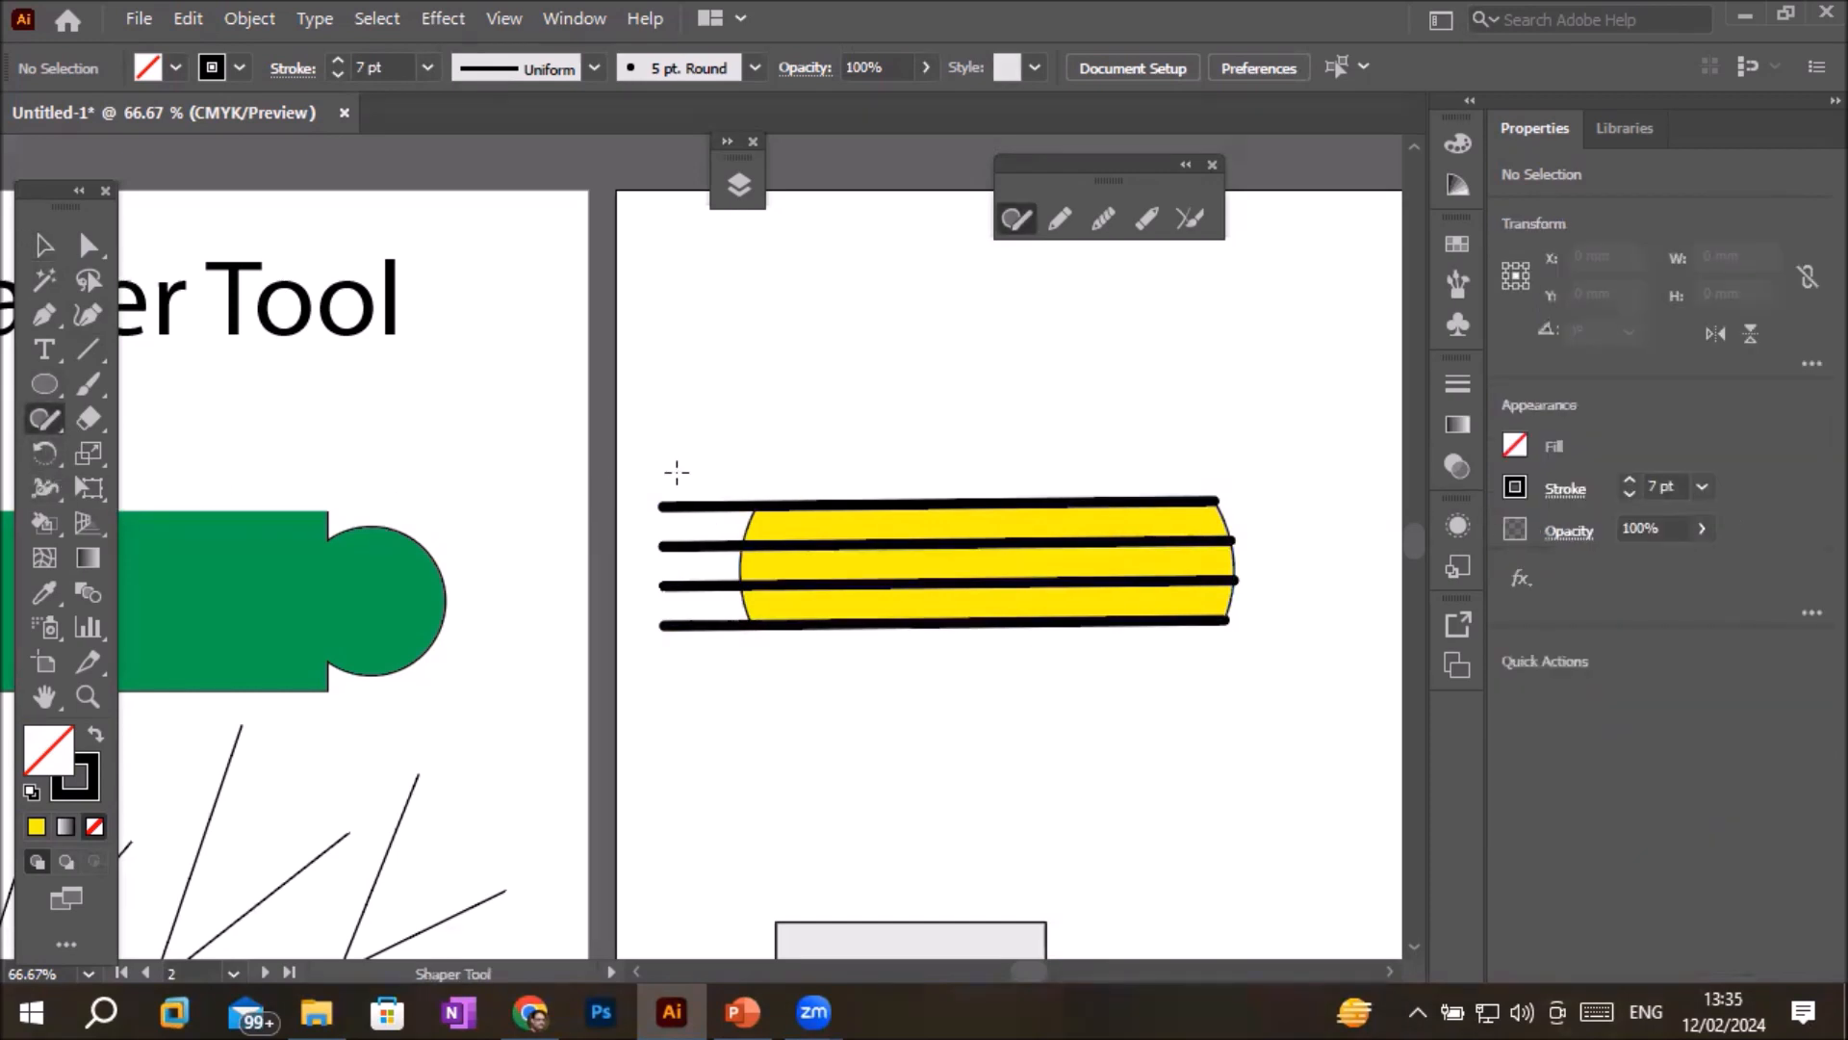
pyautogui.moveTo(682, 475); pyautogui.dragTo(697, 638)
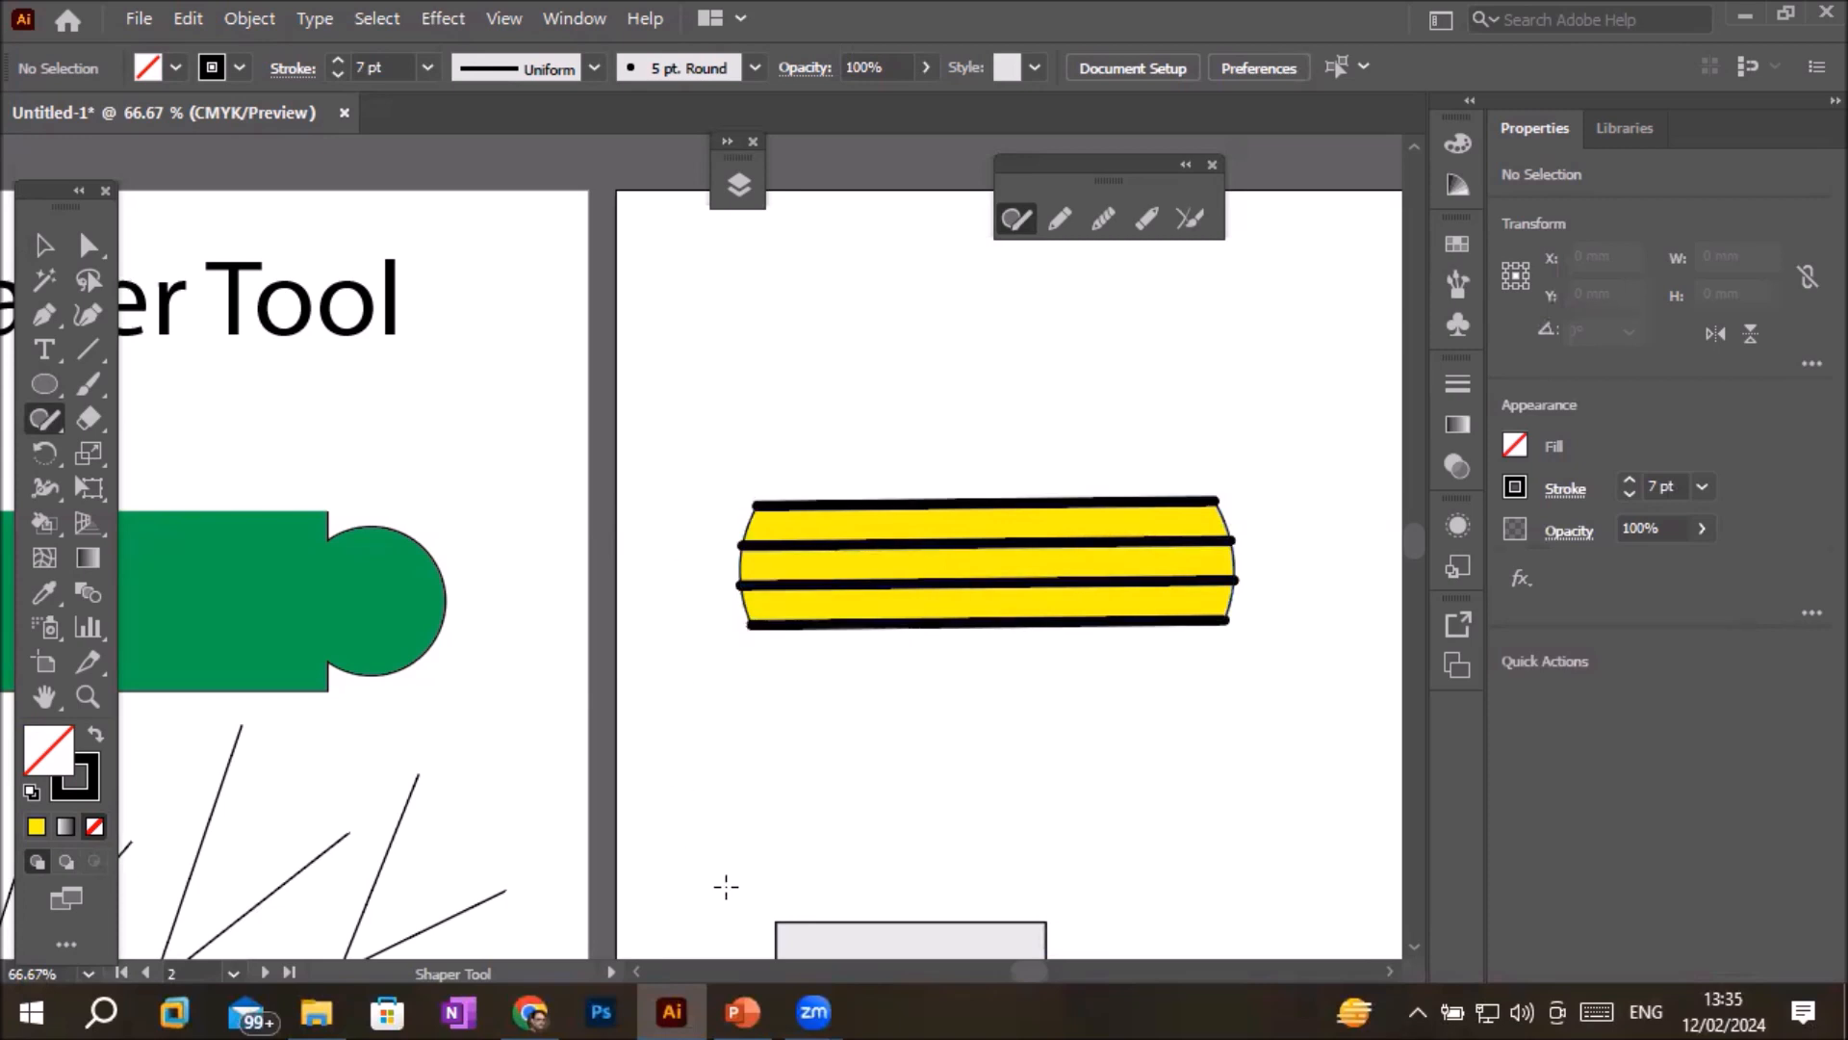
# - Leave the Shaper tool and switch to the Introduction to Illustrator presentation in PowerPoint
pyautogui.click(44, 244)
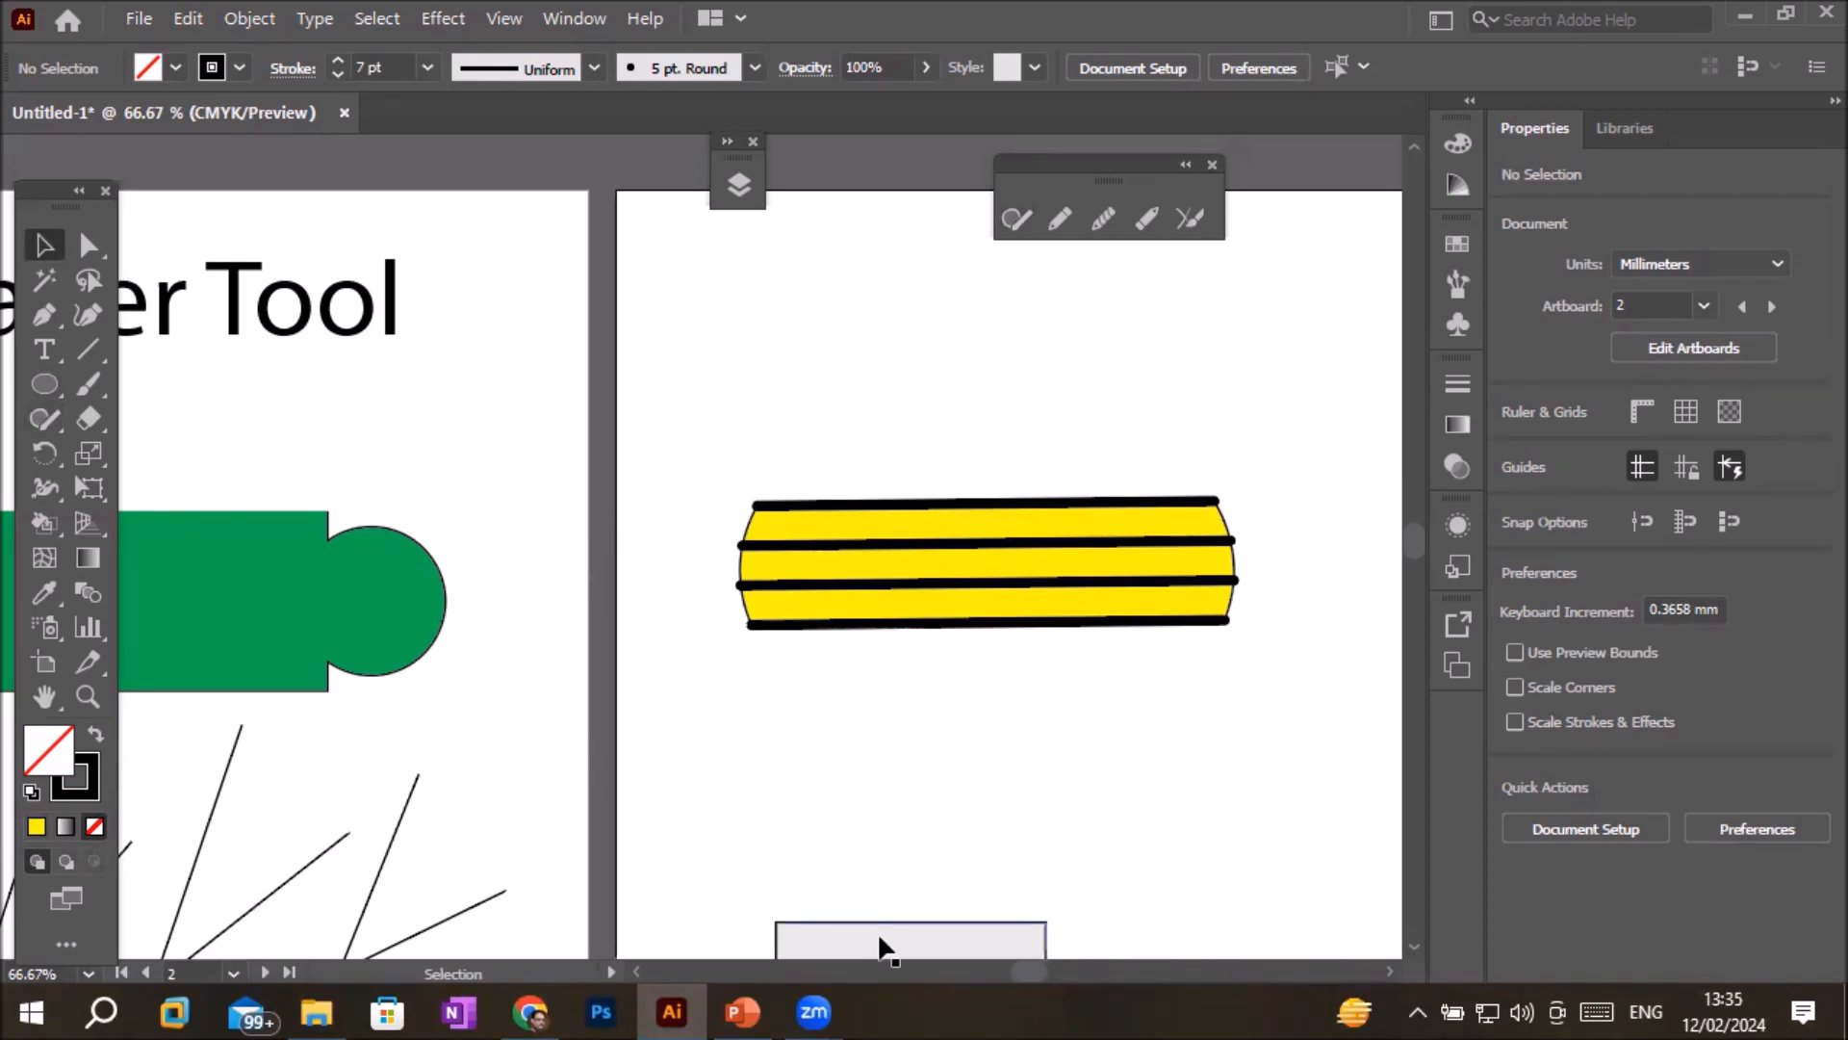
pyautogui.click(746, 1012)
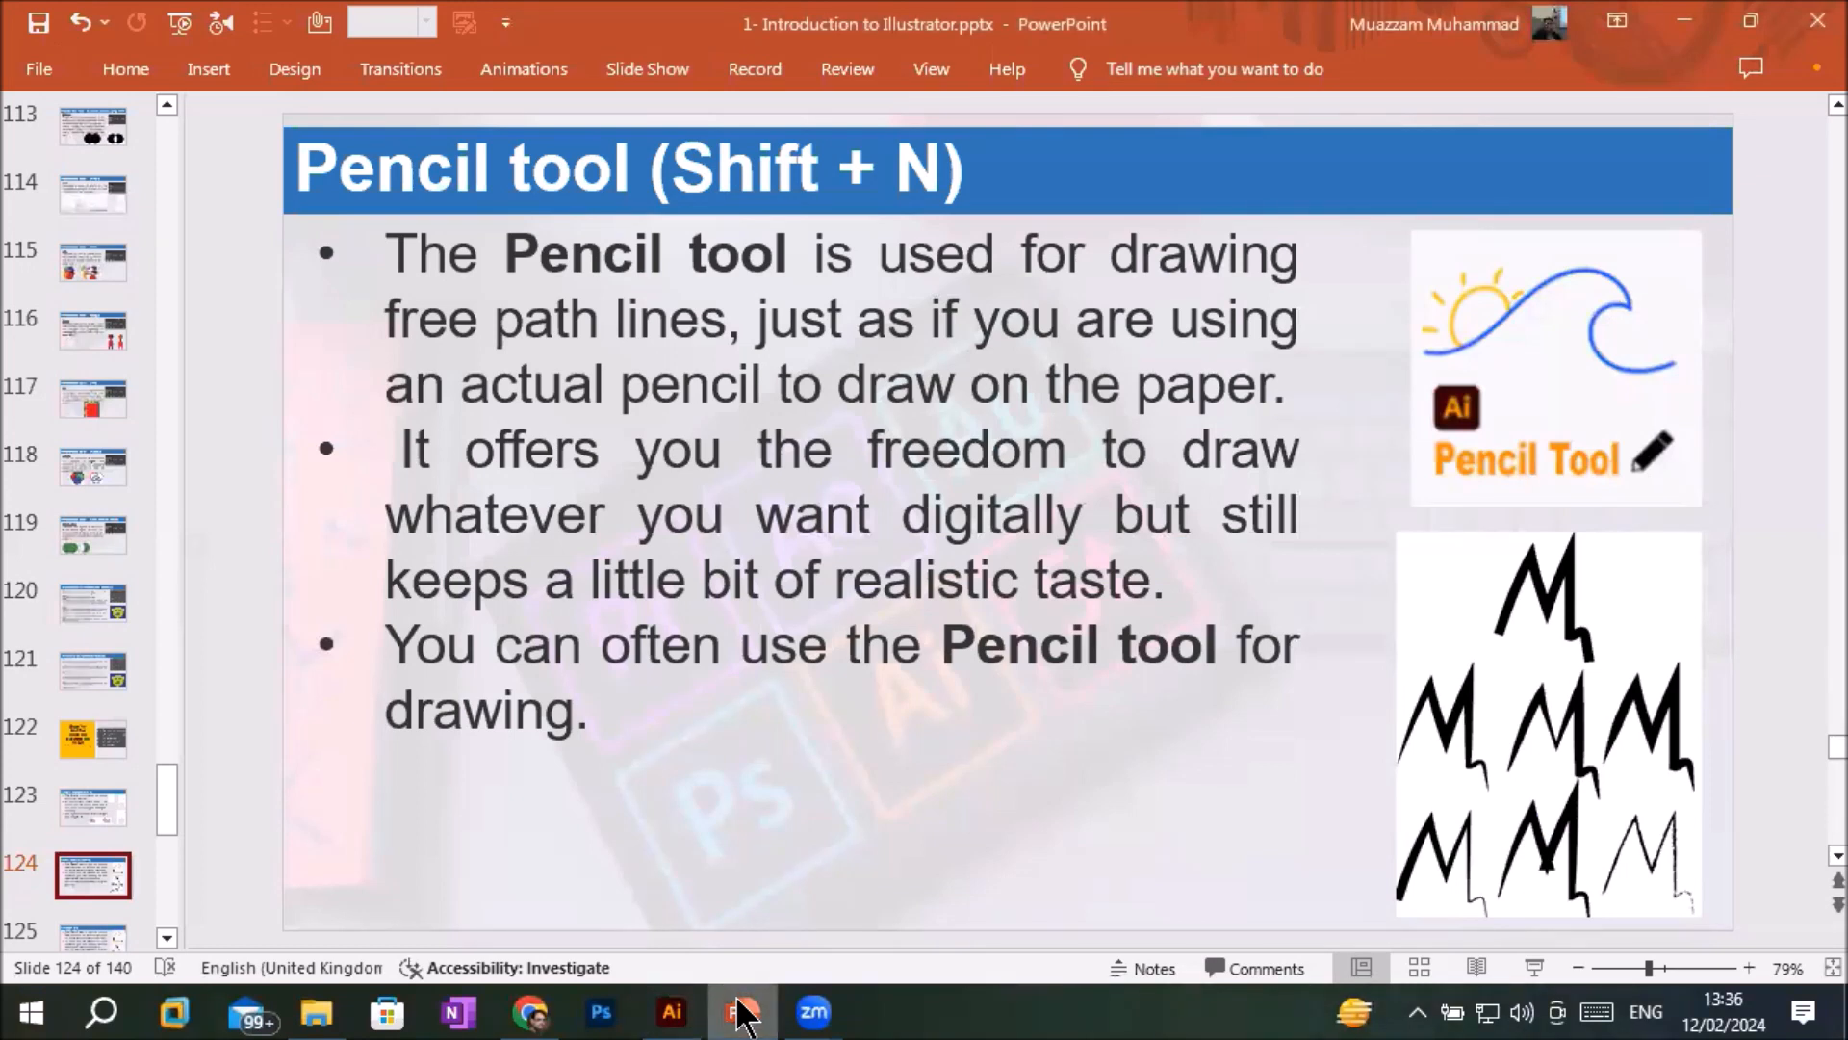
# - Return to the previous slide about the Shaper tool and switch back to the drawing in Illustrator
pyautogui.press('Up')
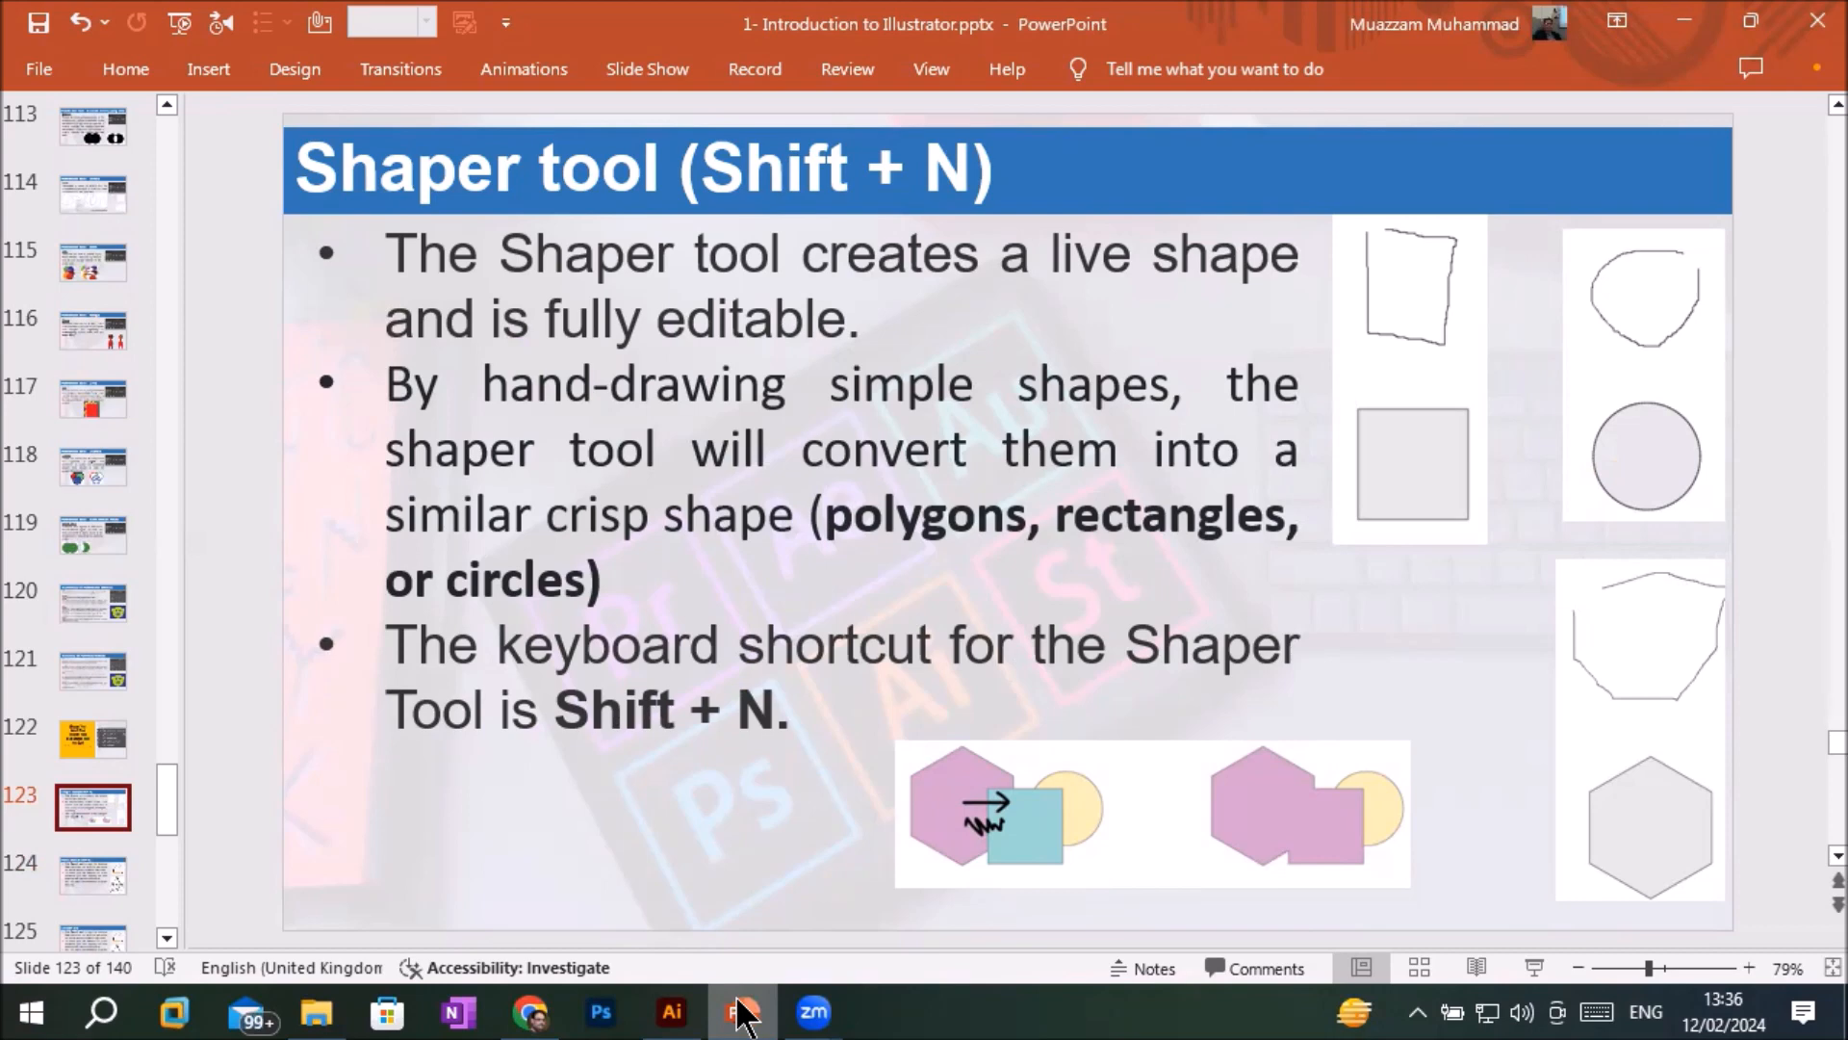
pyautogui.click(664, 1013)
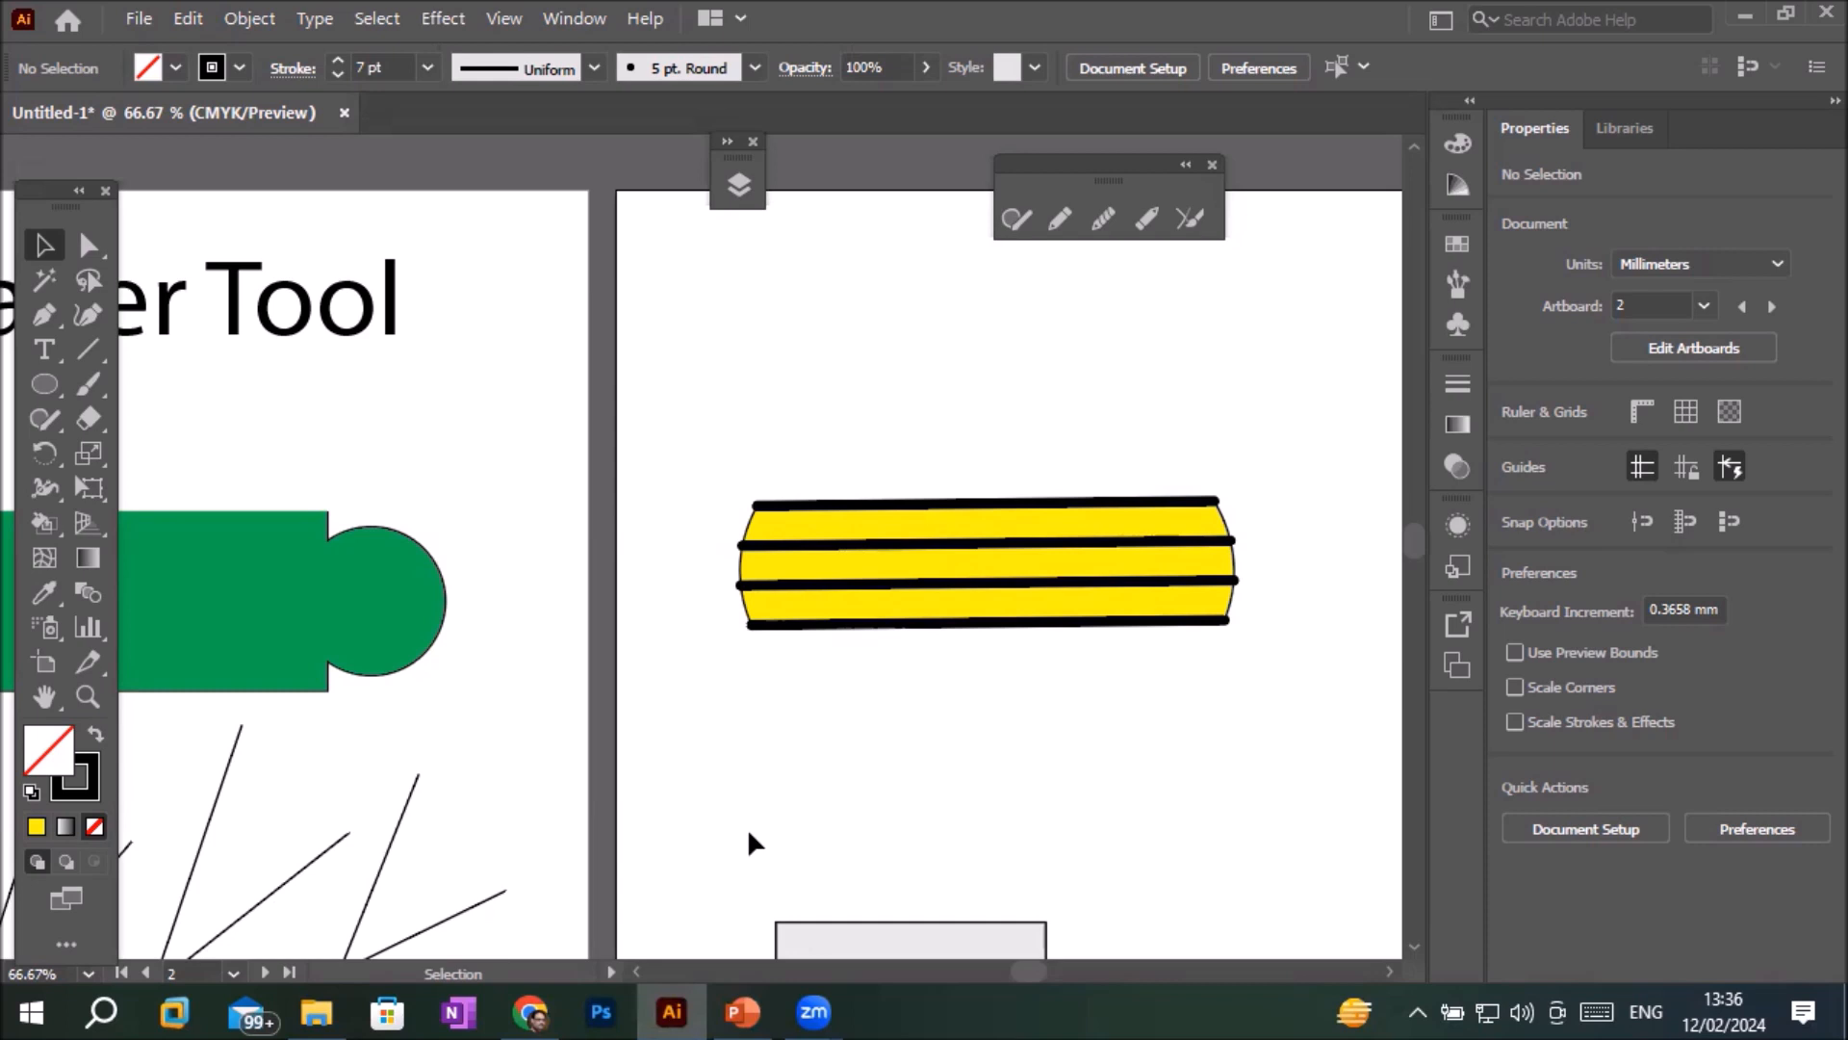
pyautogui.scroll(-2, 994, 731)
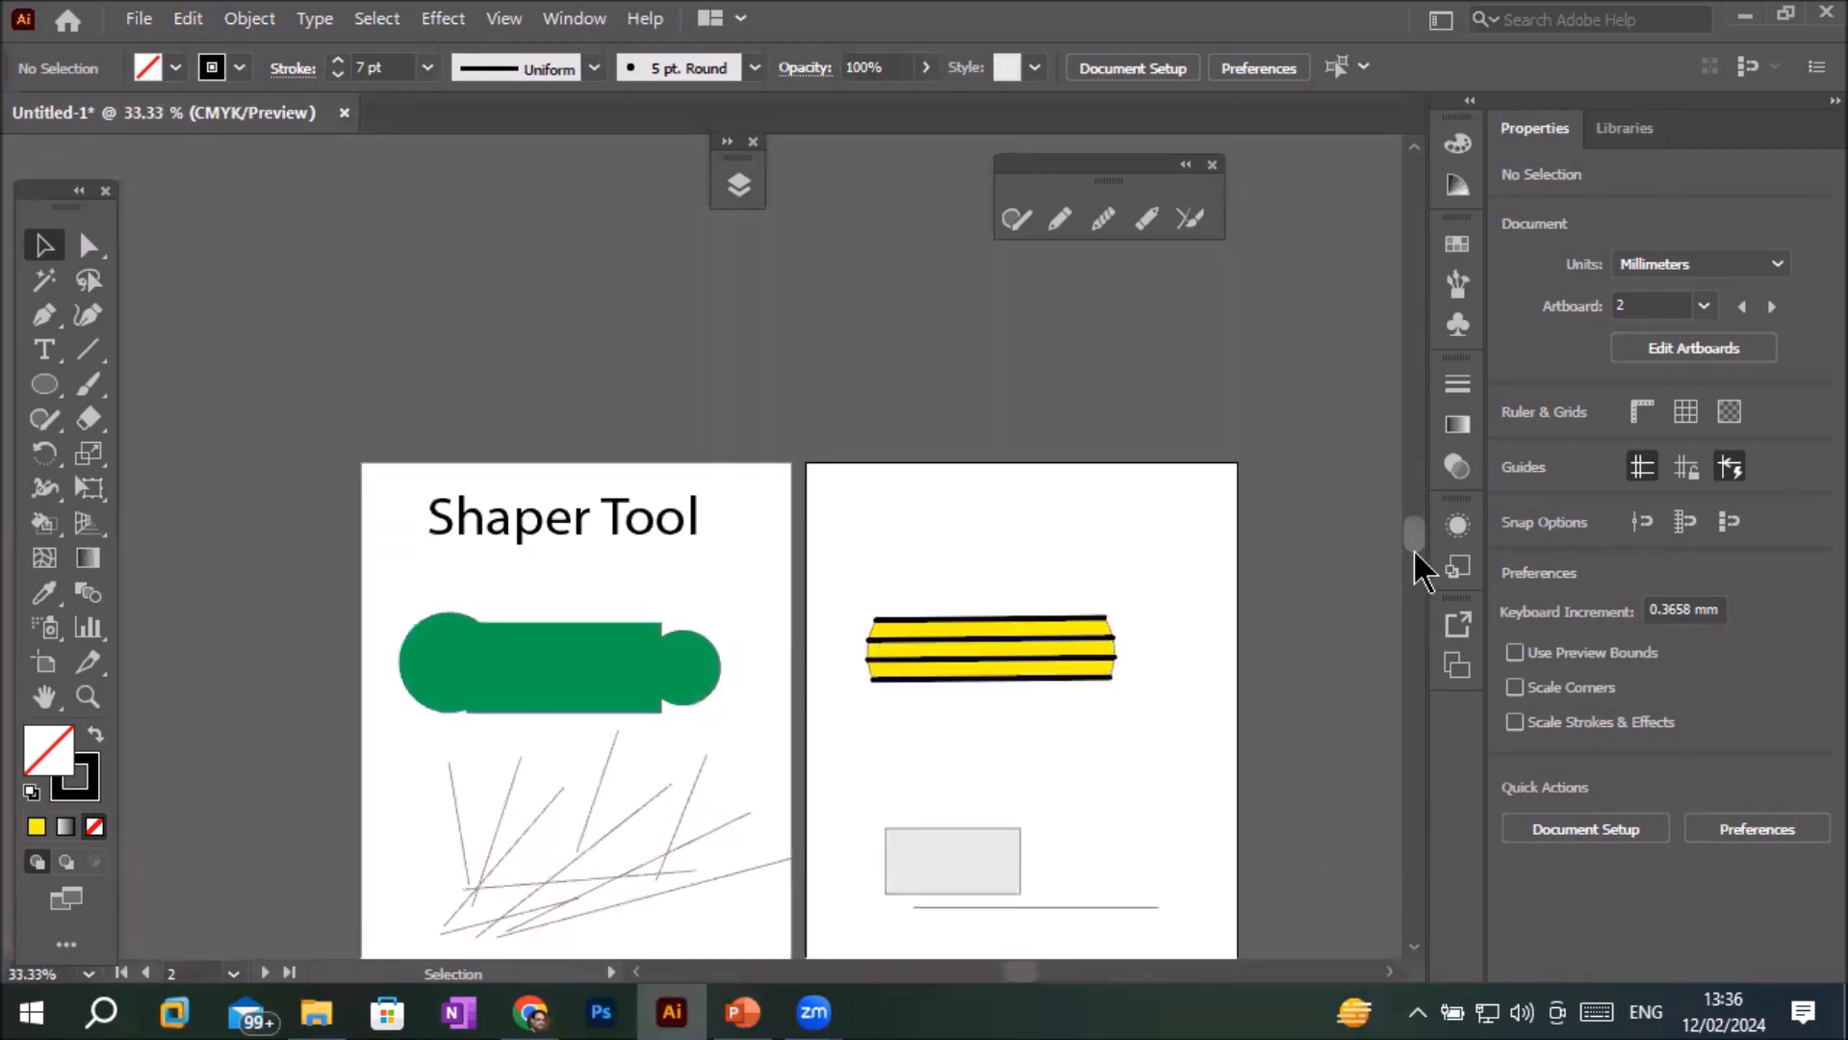
pyautogui.scroll(-3, 1417, 582)
pyautogui.scroll(2, 1422, 583)
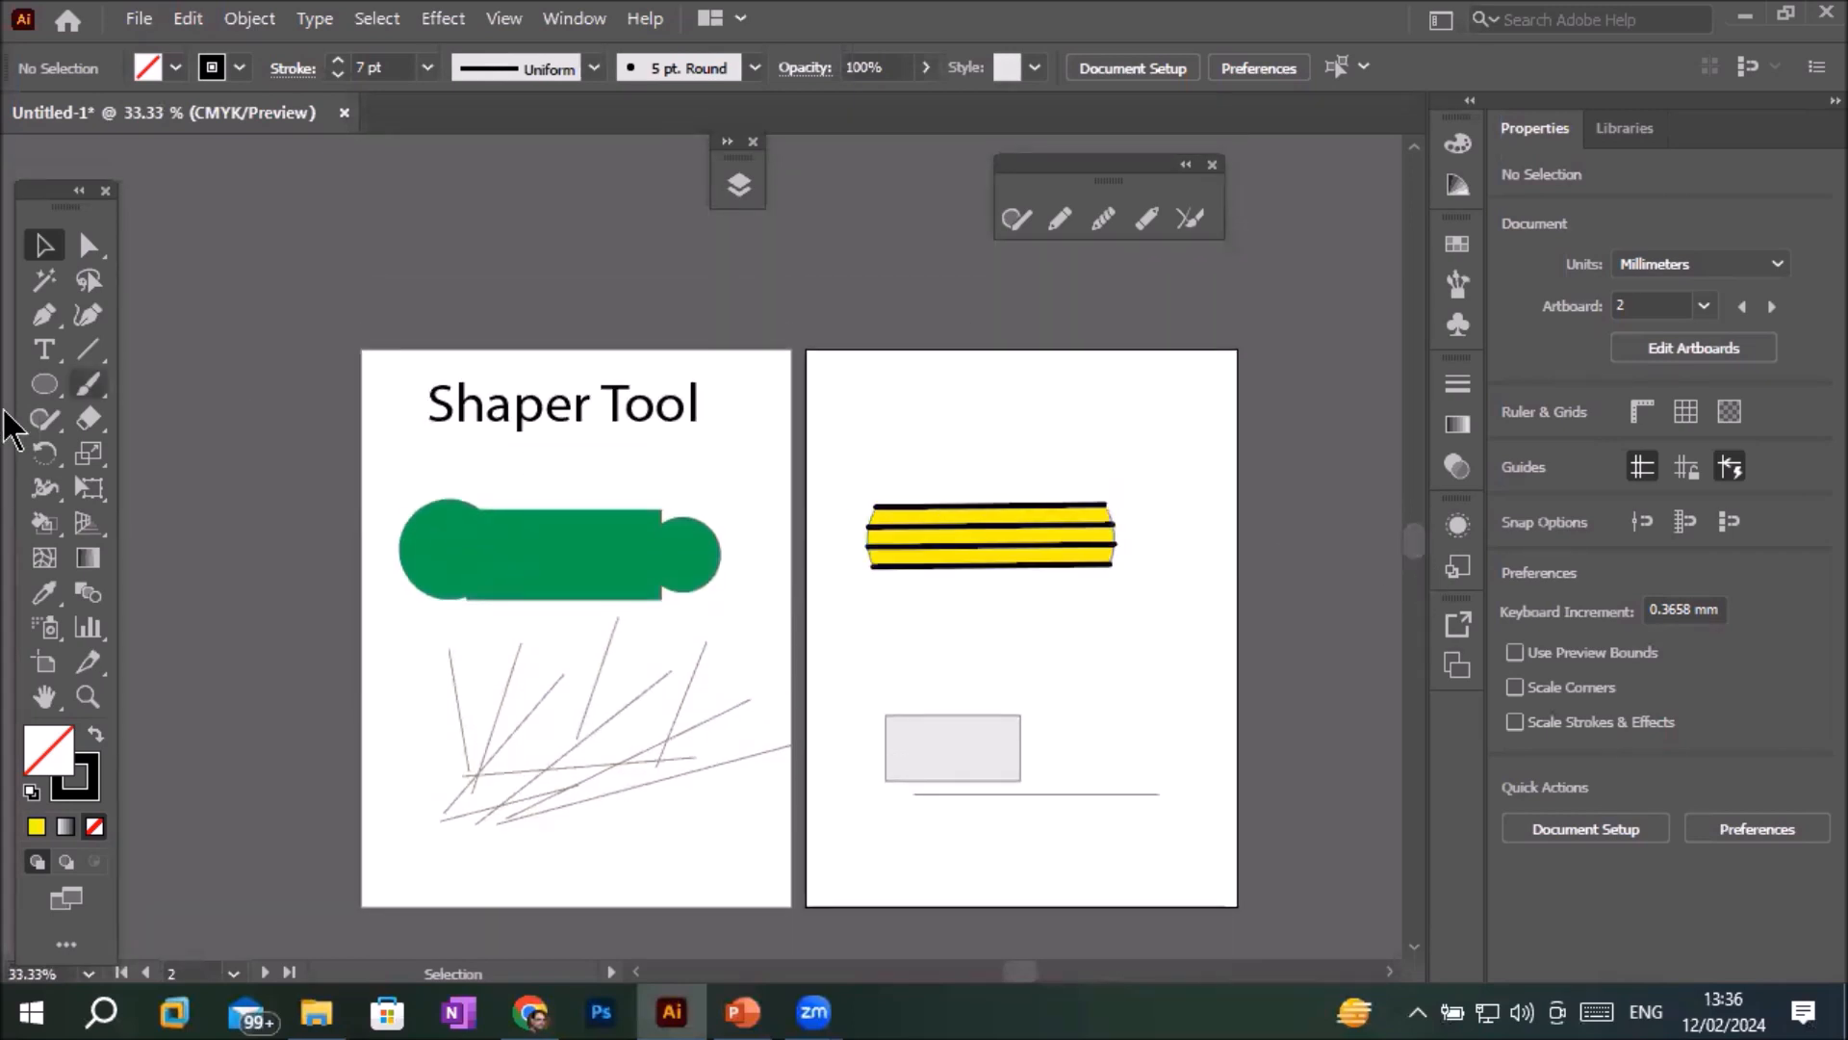
# - Add the point text "Shaper" below the striped yellow shape and enlarge it to about 113 mm wide
pyautogui.click(44, 350)
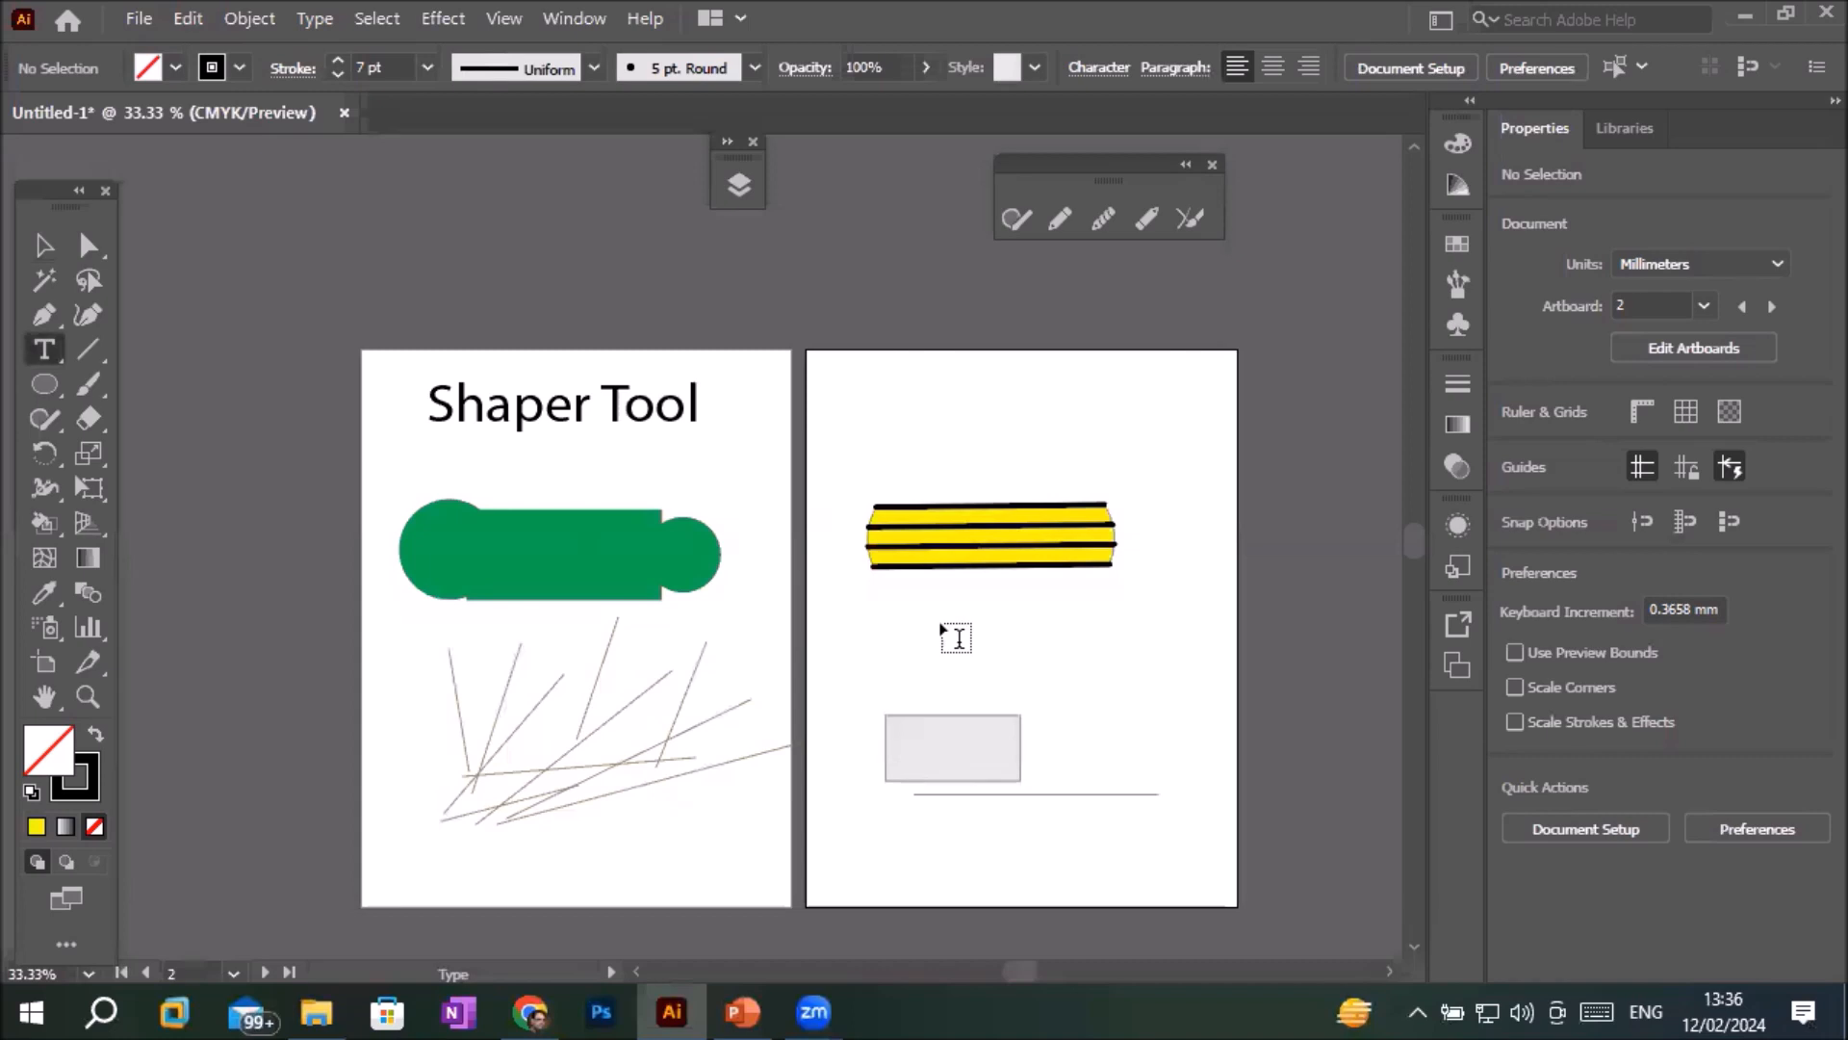
pyautogui.click(929, 633)
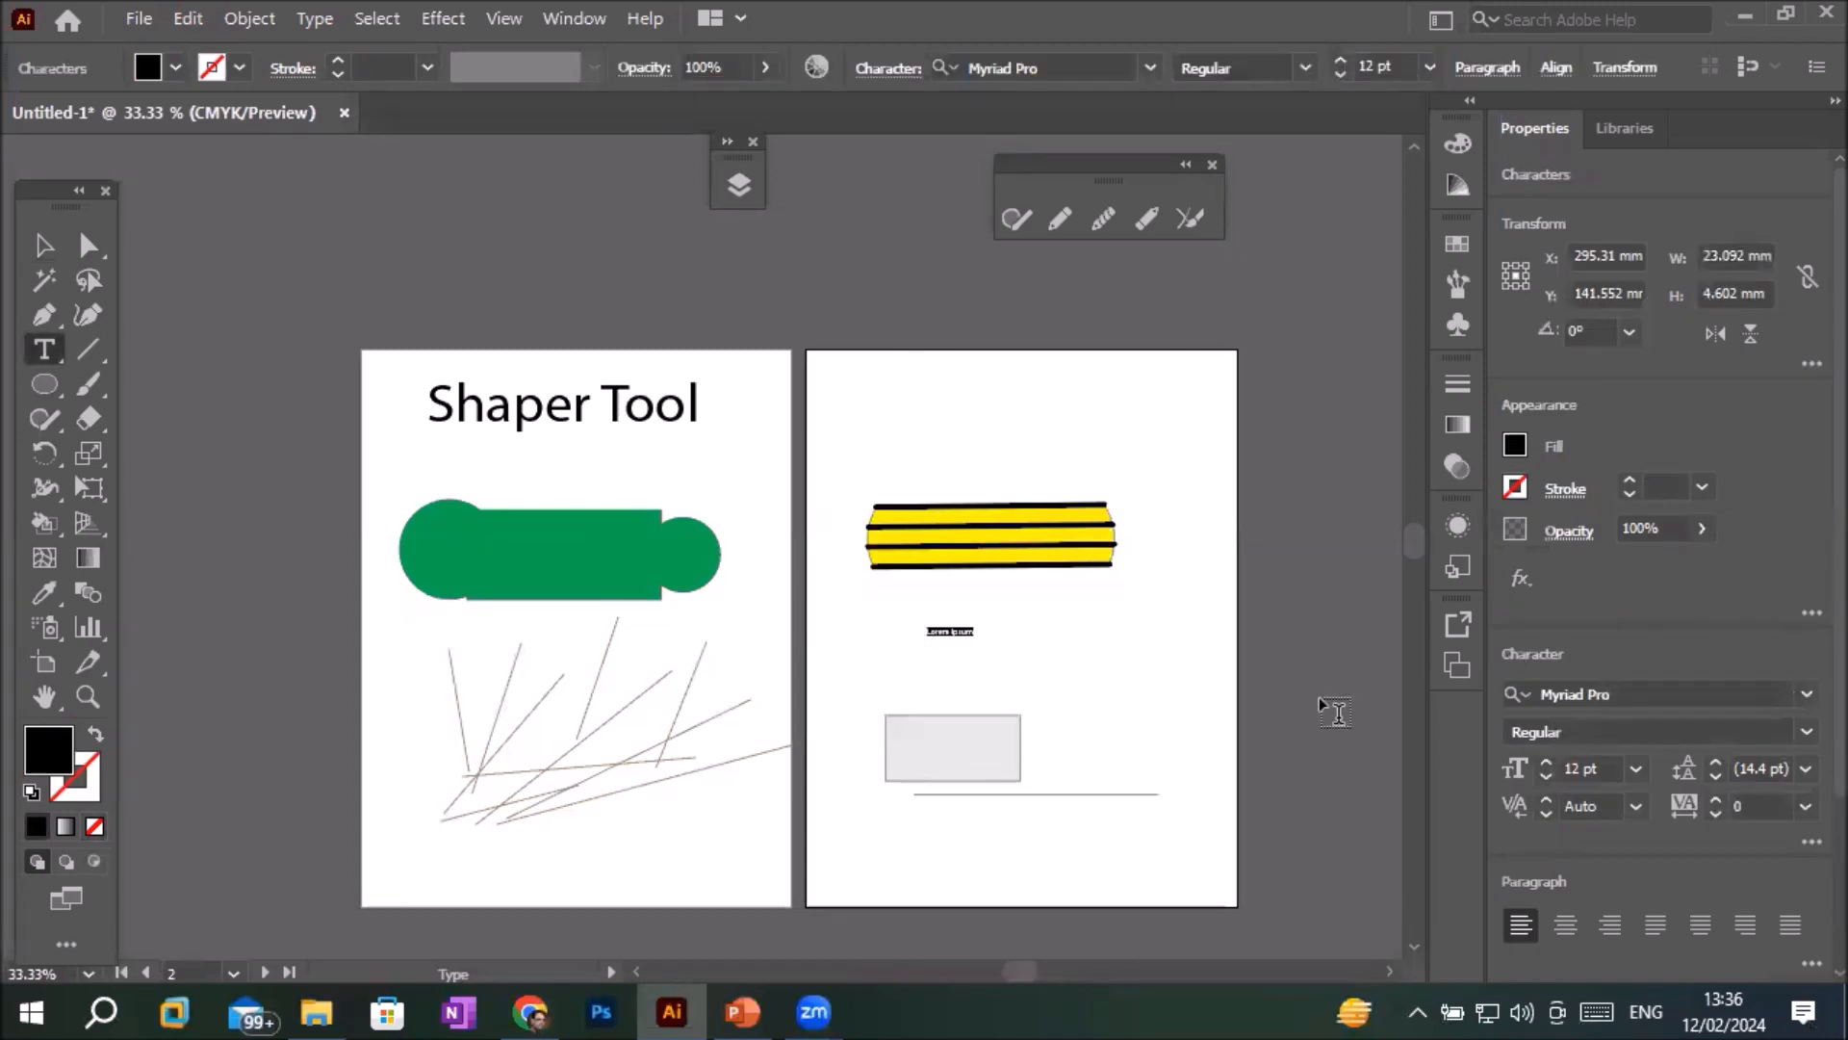
pyautogui.write('Shaper')
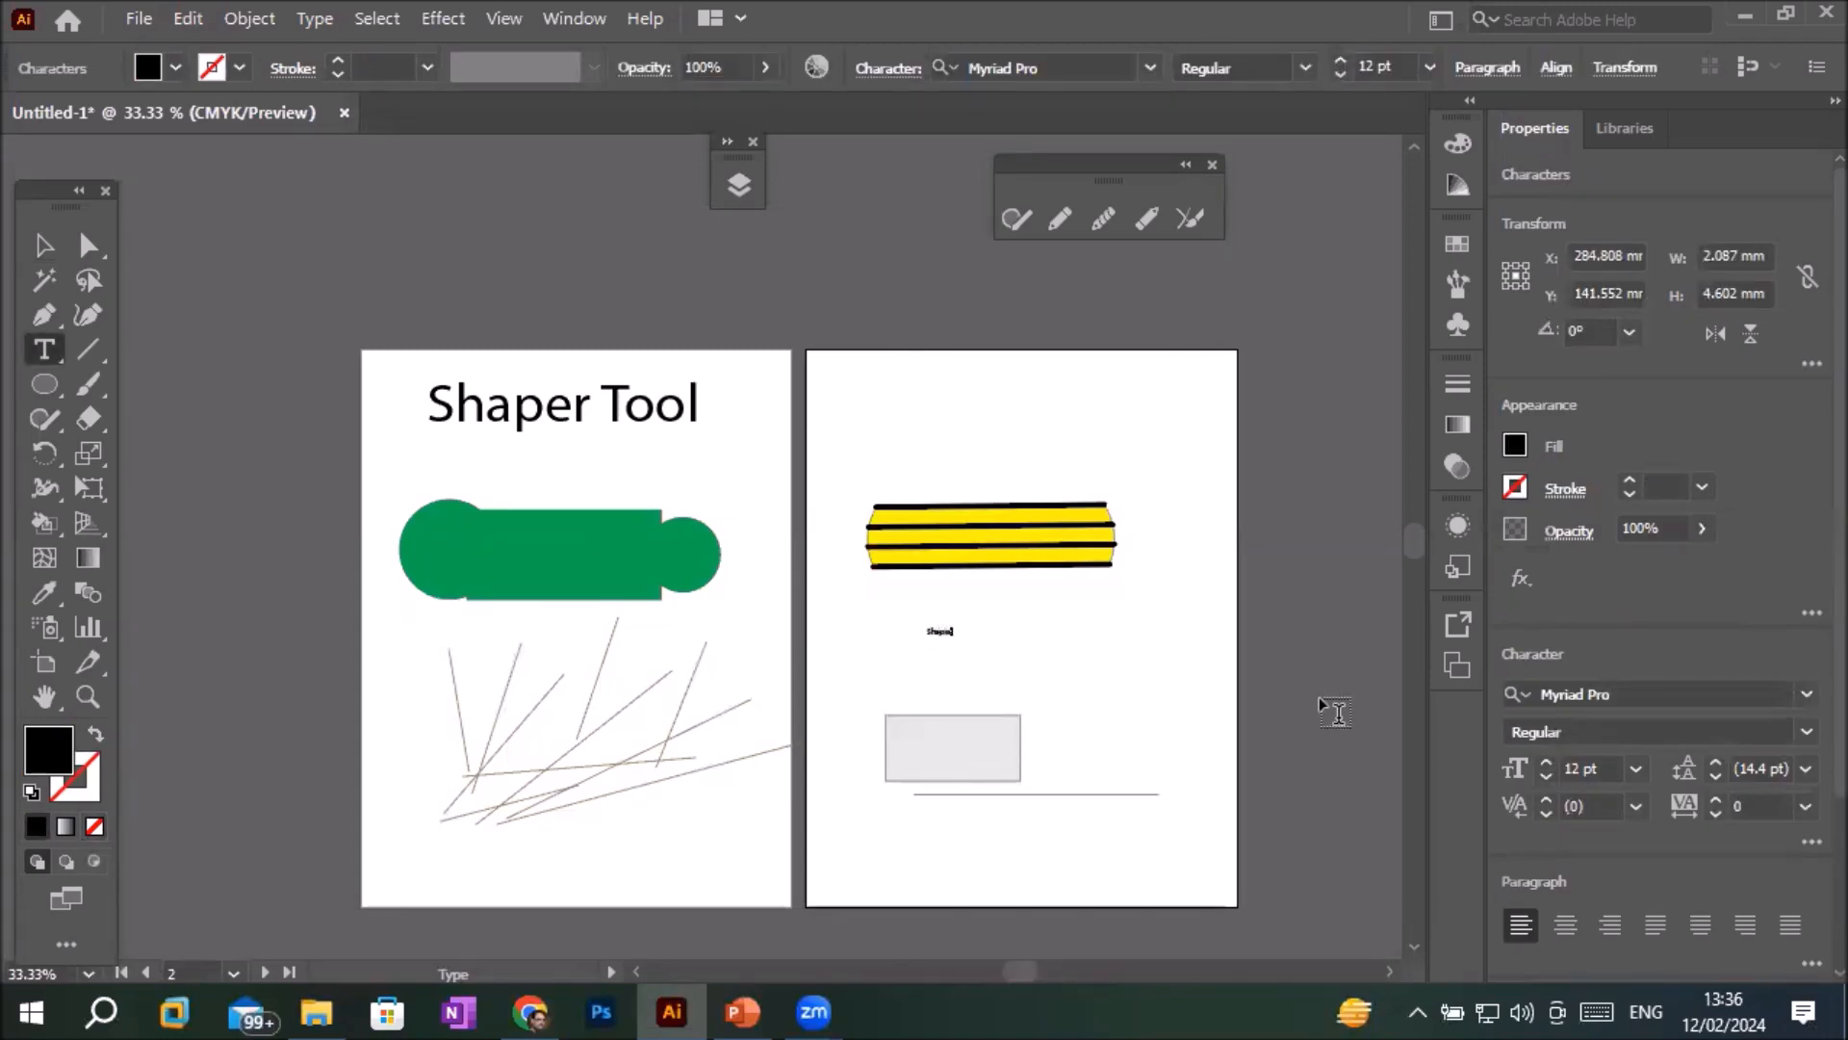
pyautogui.click(45, 247)
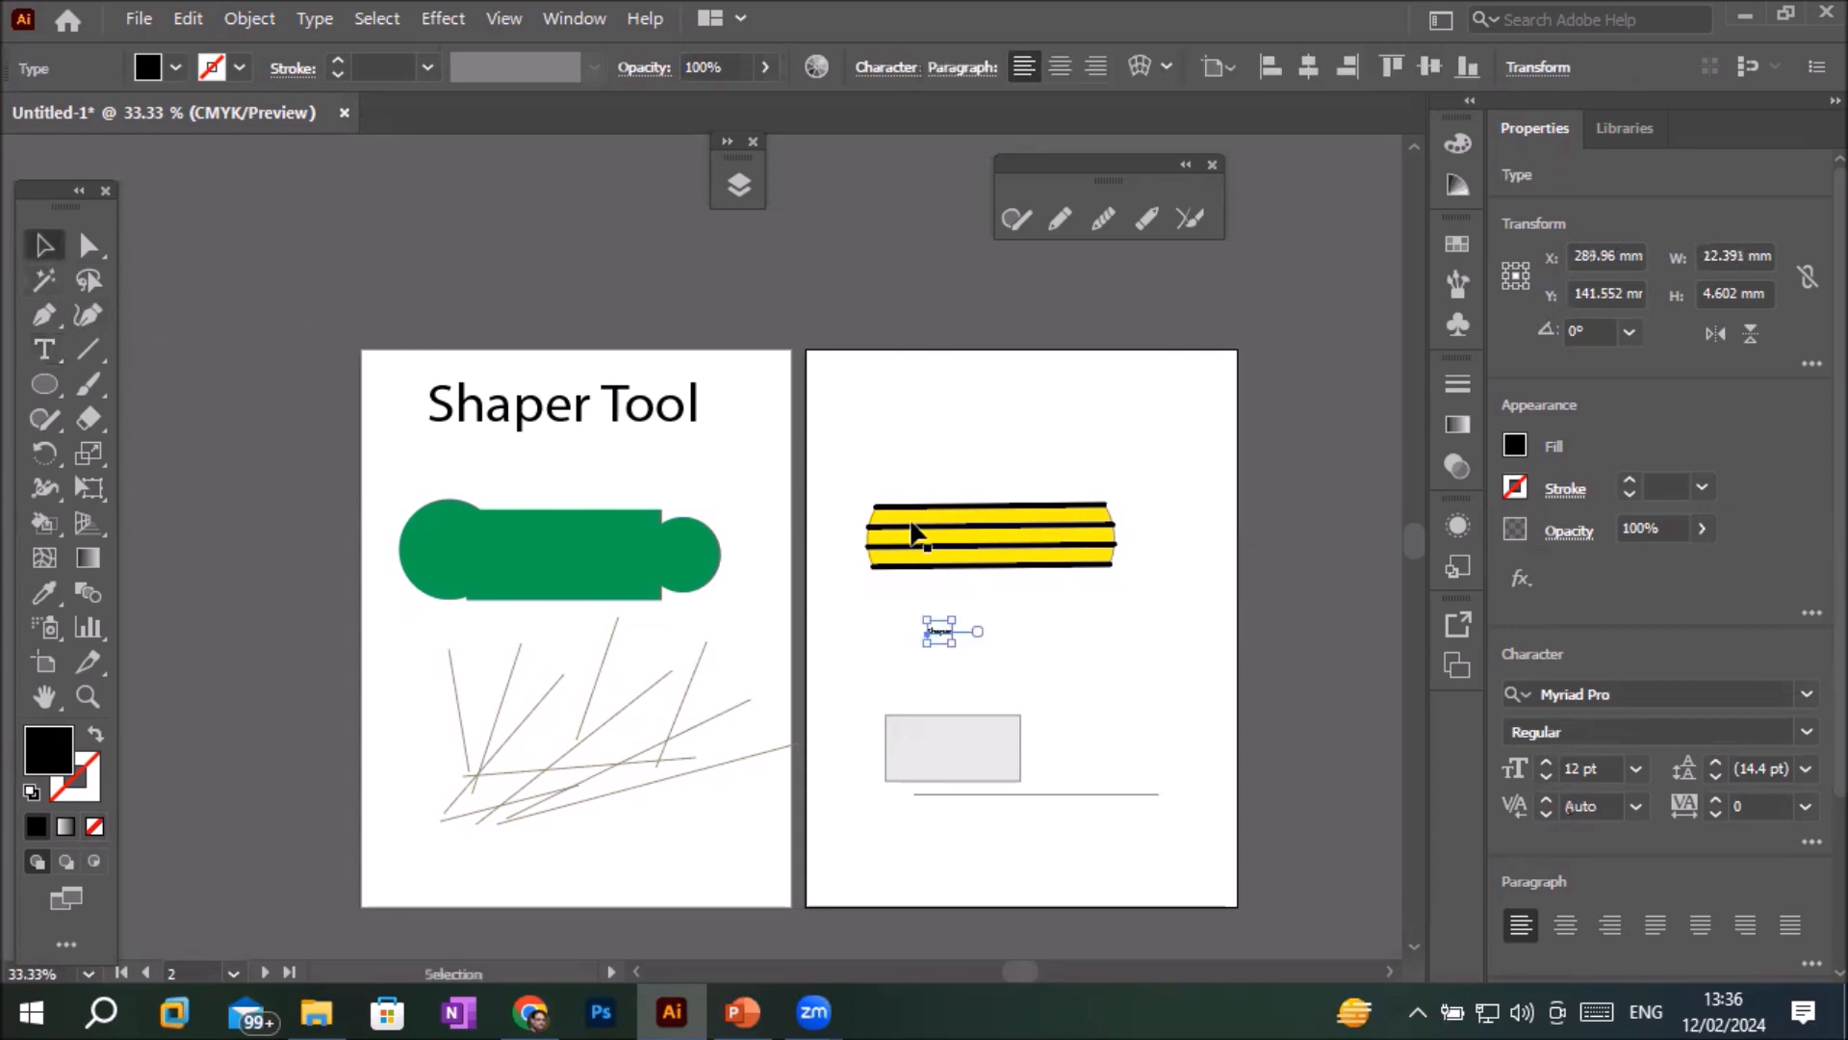
pyautogui.moveTo(954, 620); pyautogui.dragTo(1153, 552)
pyautogui.moveTo(1056, 588); pyautogui.dragTo(987, 620)
# - Convert the enlarged "Shaper" text to outlines
pyautogui.hotkey('ctrl', '+')
pyautogui.hotkey('ctrl', '+')
pyautogui.hotkey('ctrl', '+')
pyautogui.hotkey('ctrl', '+')
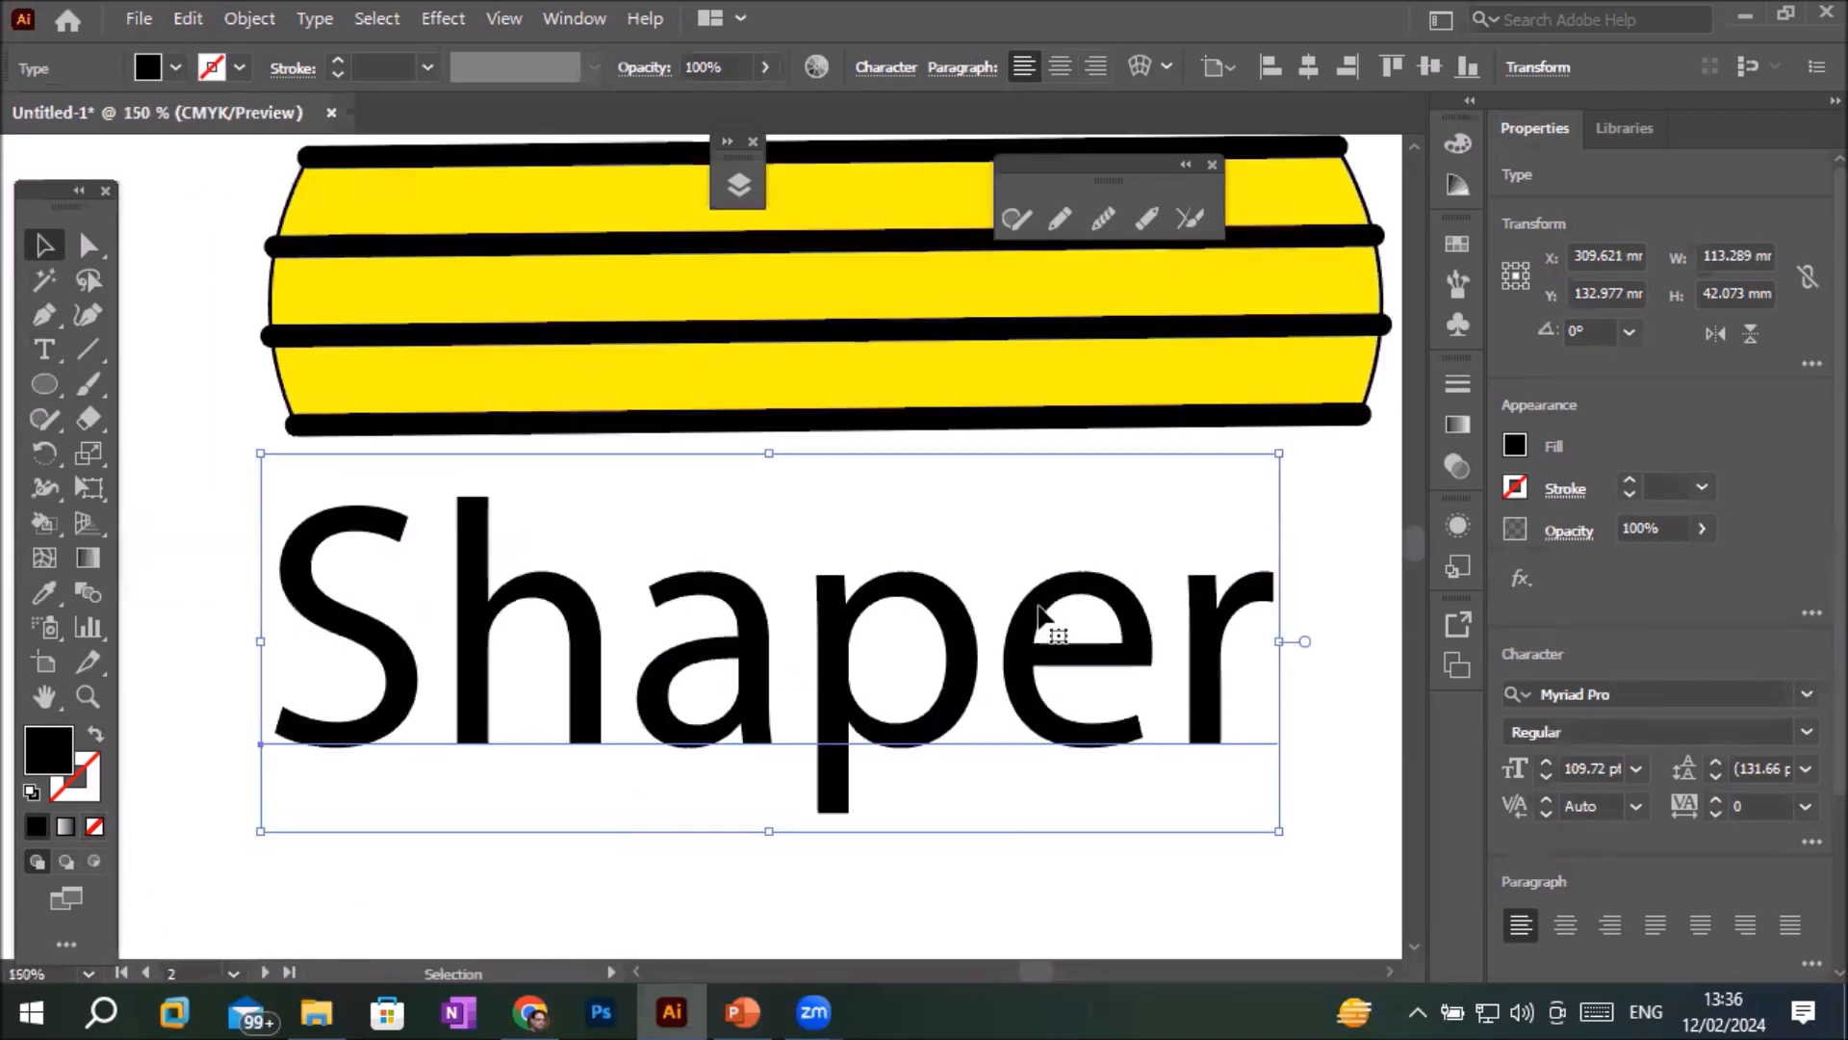
pyautogui.rightClick(975, 649)
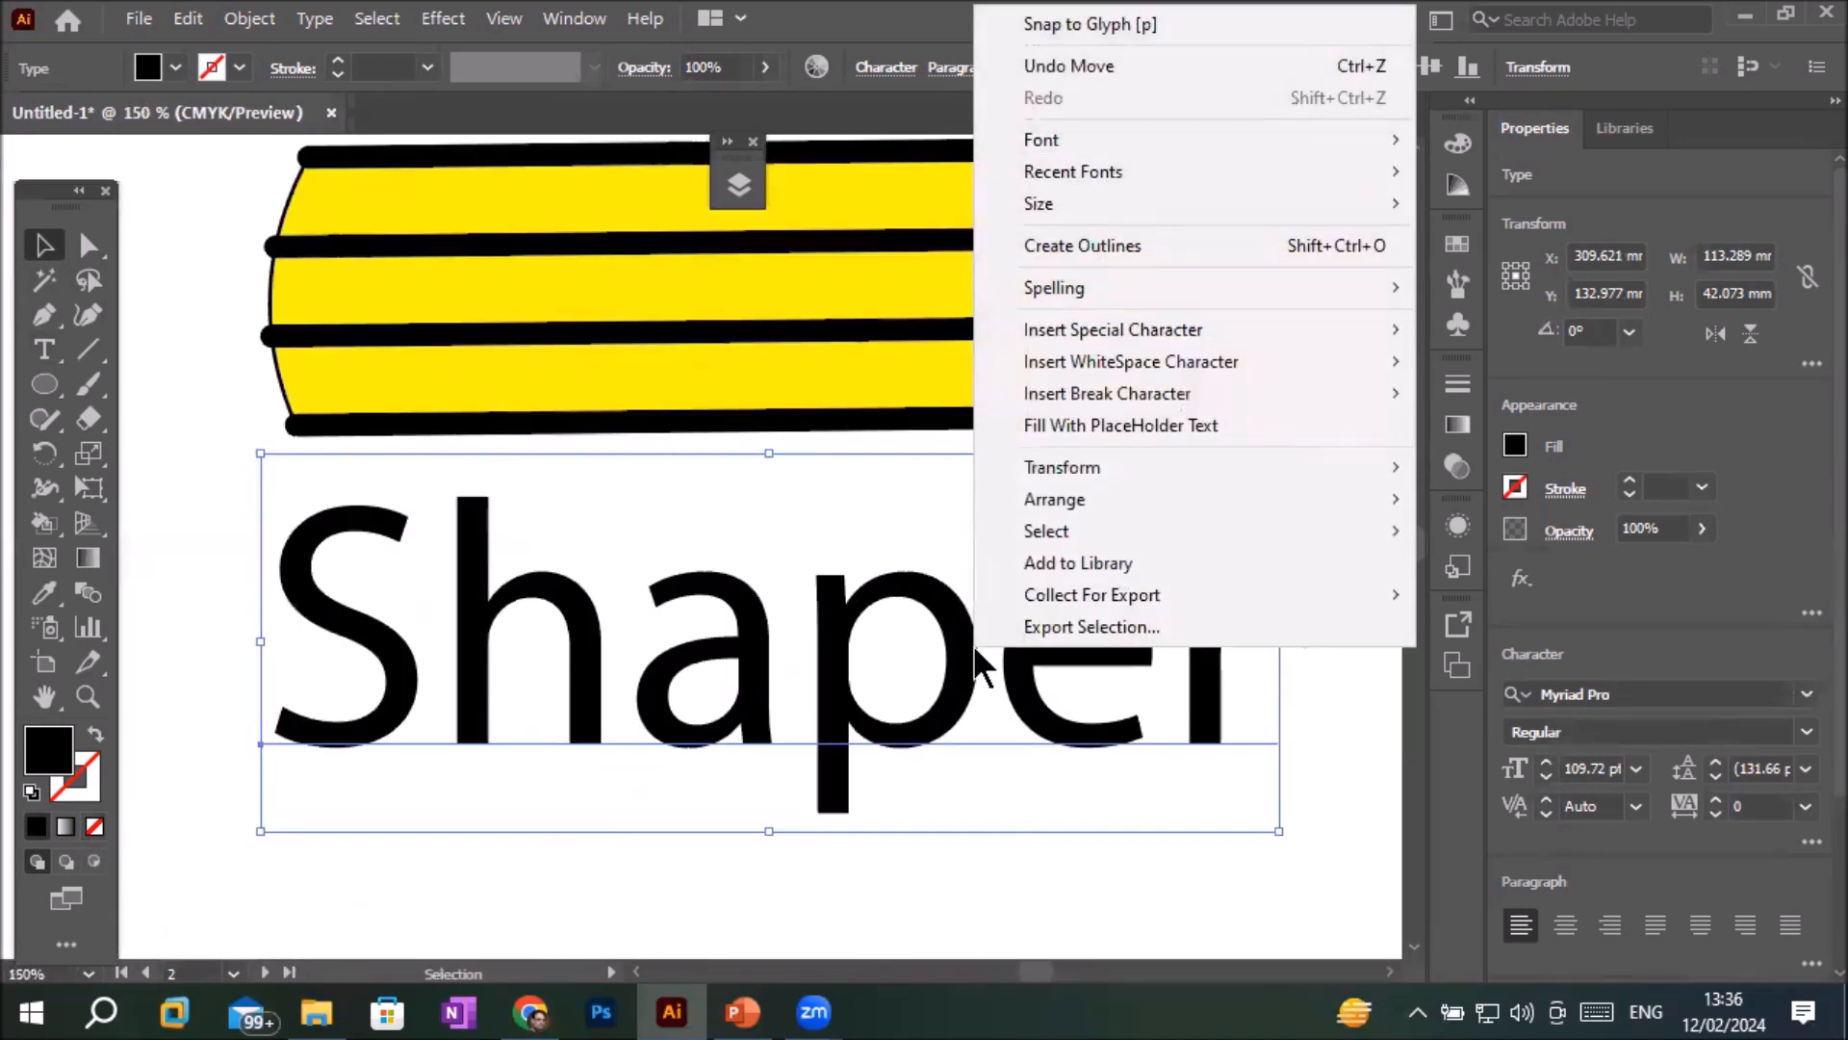
pyautogui.click(1081, 245)
# - Draw a wide, flat ellipse about 142 by 24 mm over the lower half of the outlined lettering
pyautogui.hotkey('ctrl', '-')
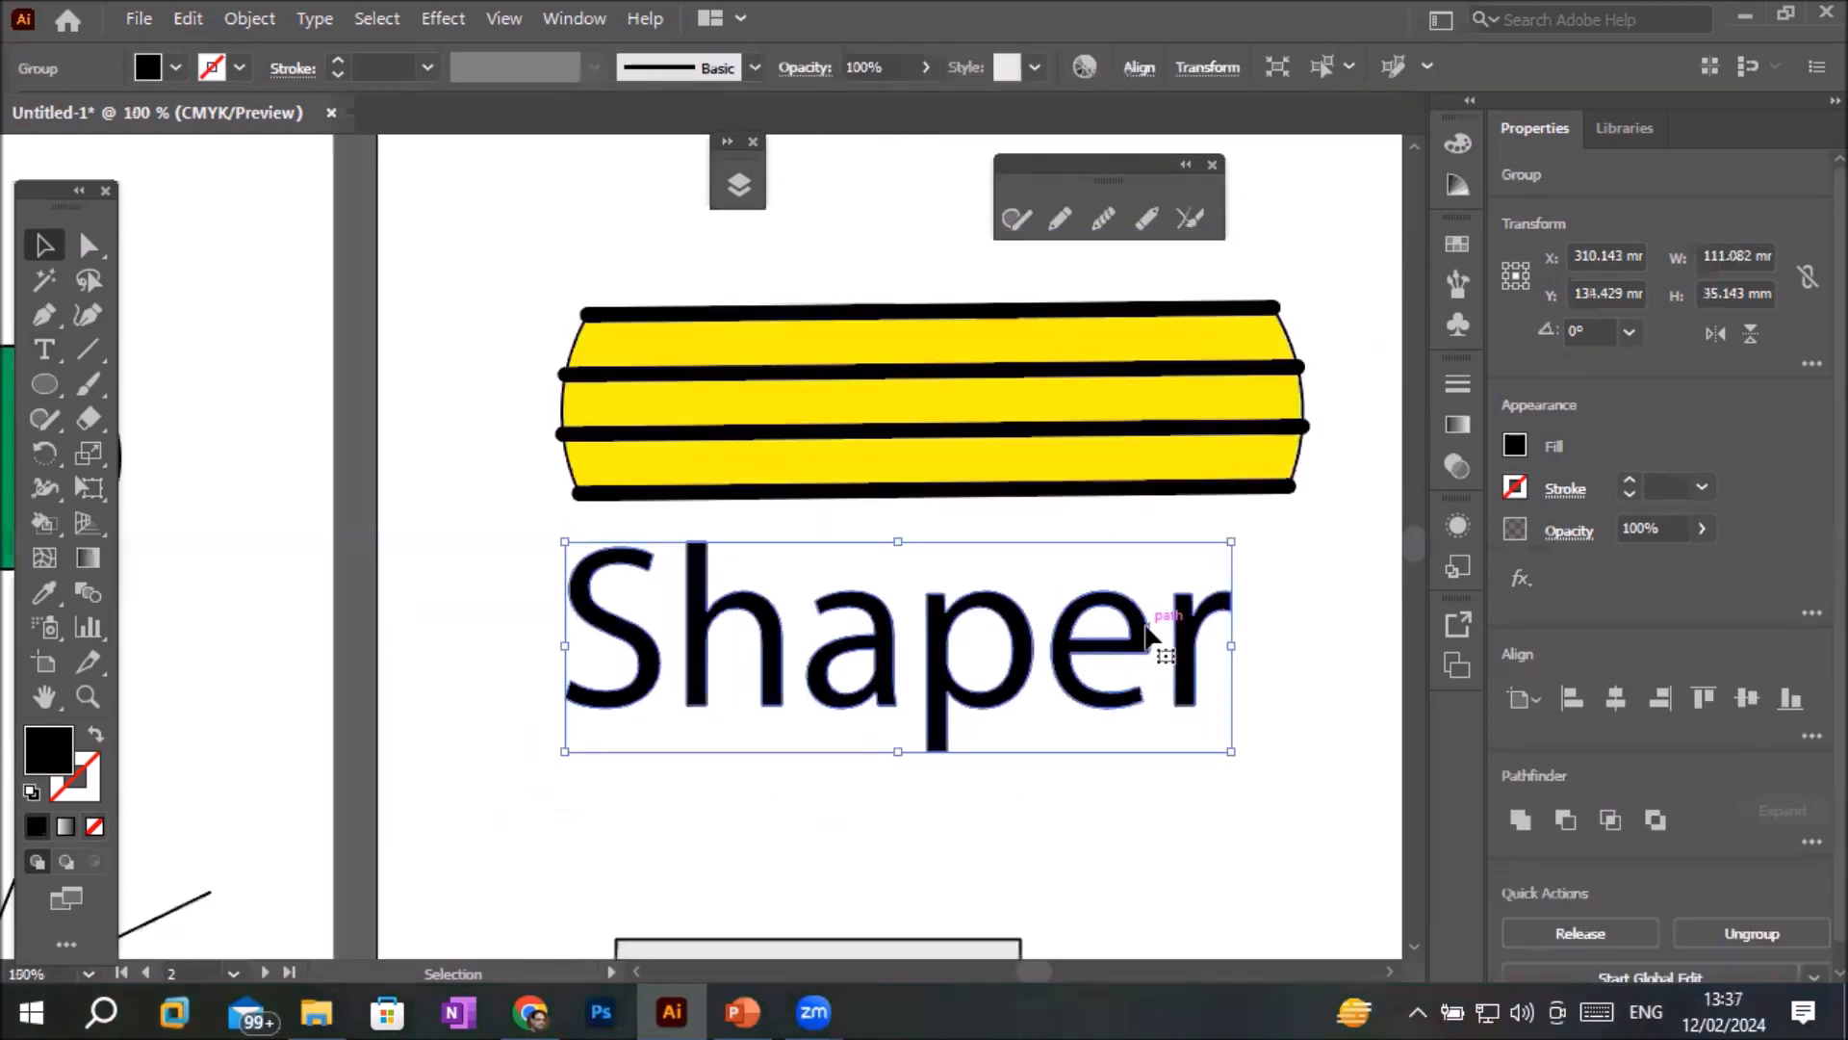
pyautogui.click(44, 385)
pyautogui.hotkey('ctrl', 'shift', 'a')
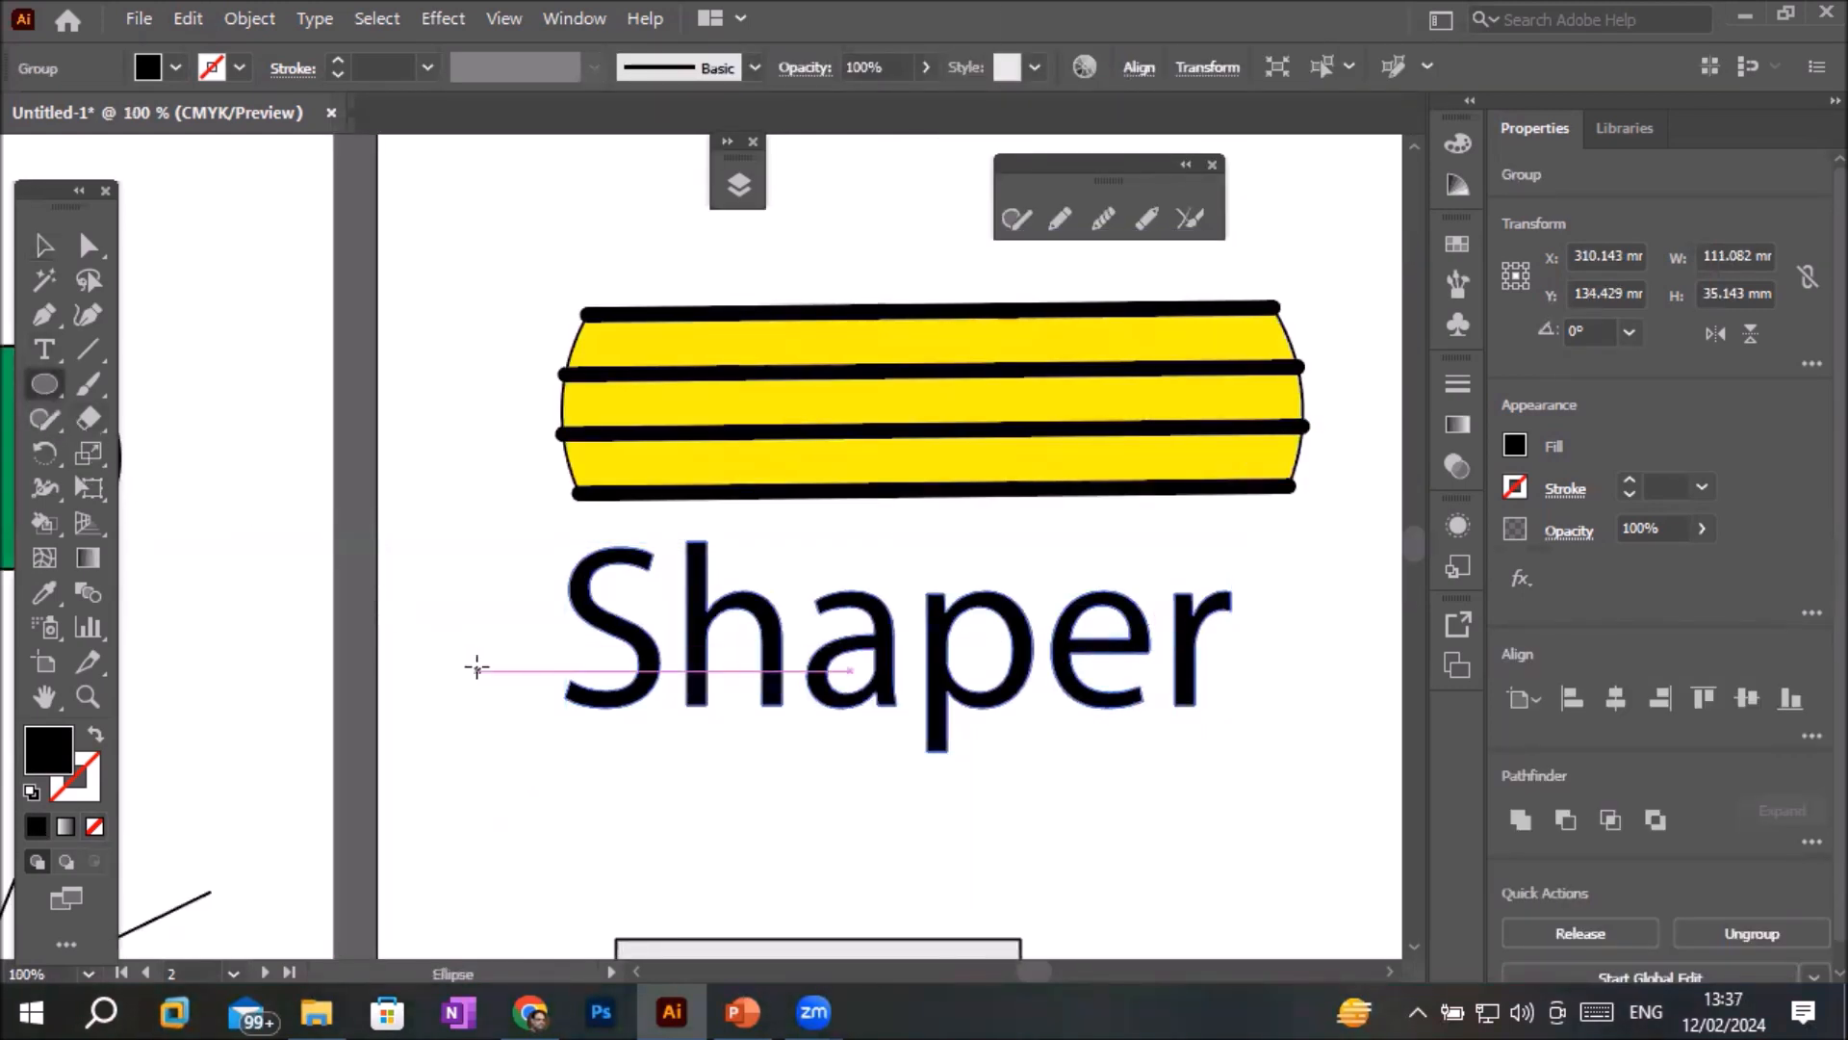
pyautogui.moveTo(477, 651)
pyautogui.mouseDown()
pyautogui.moveTo(835, 732)
pyautogui.moveTo(1251, 760)
pyautogui.moveTo(1329, 791)
pyautogui.mouseUp()
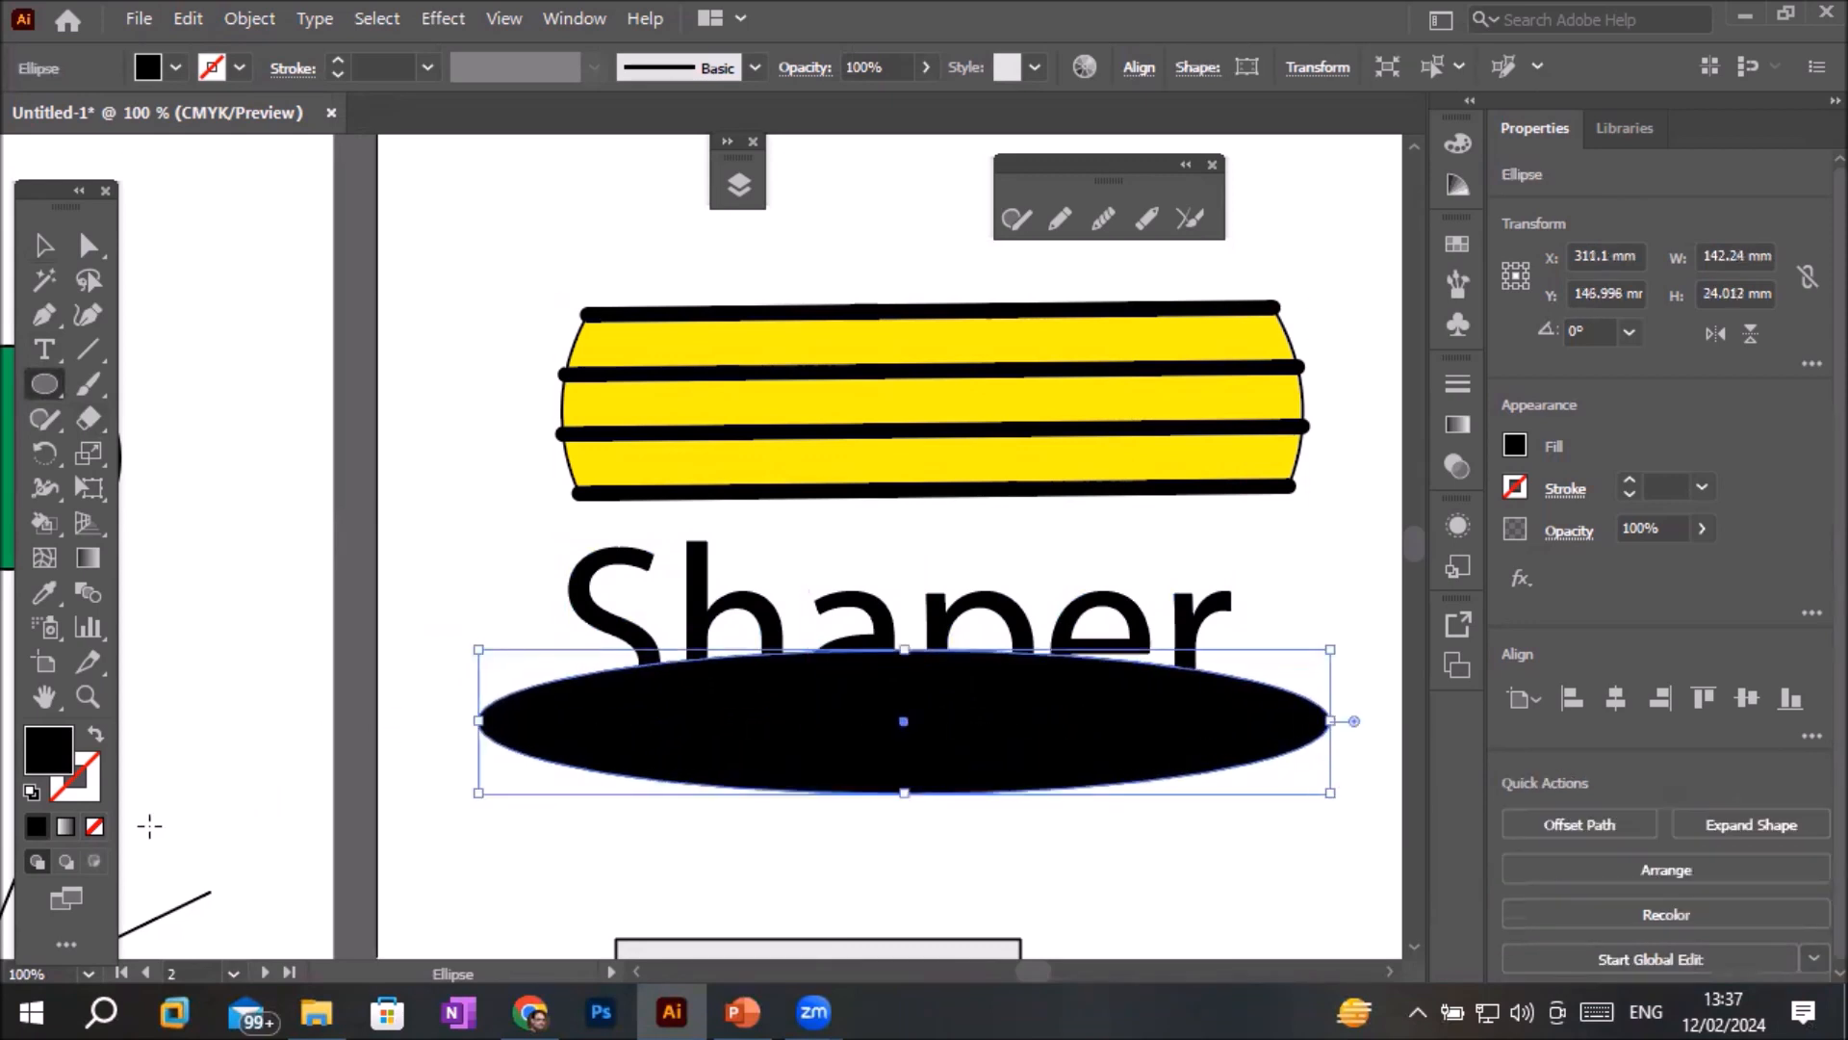
# - Apply the default fill and stroke to the ellipse and set its fill to none, leaving a 1 pt black outline
pyautogui.click(30, 795)
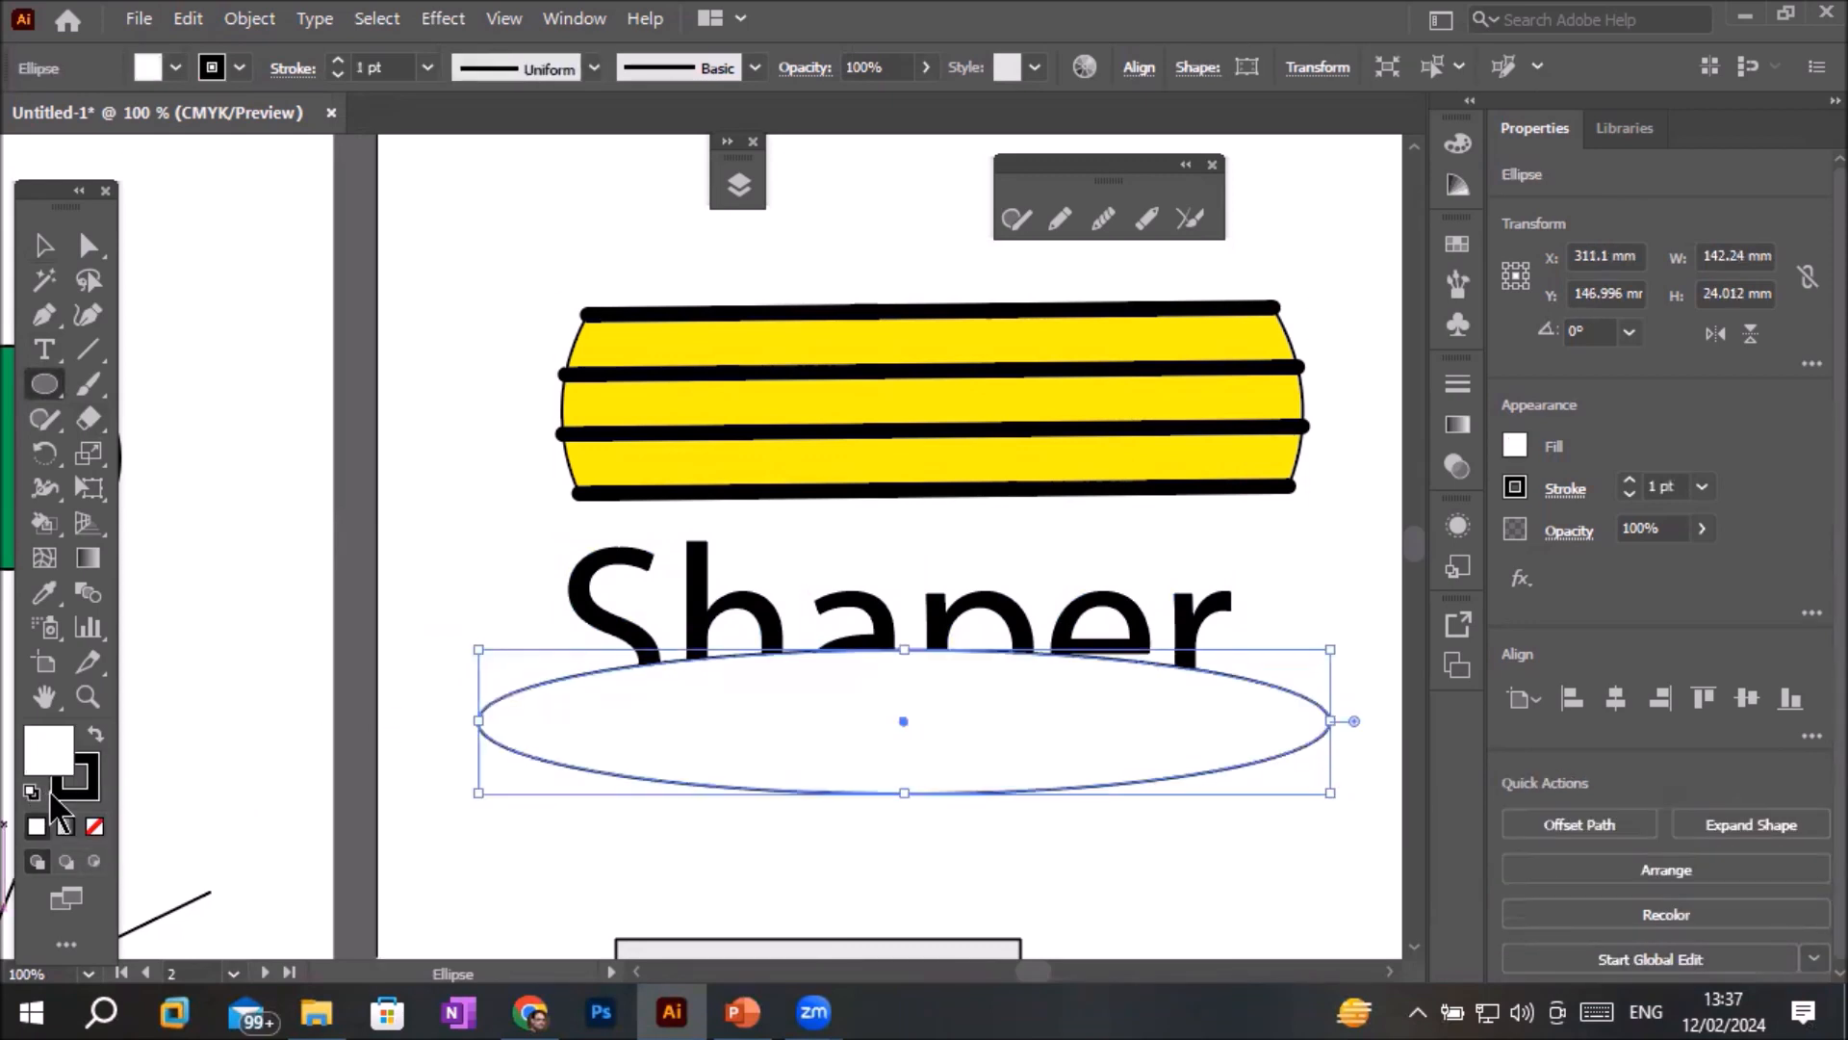
pyautogui.click(176, 67)
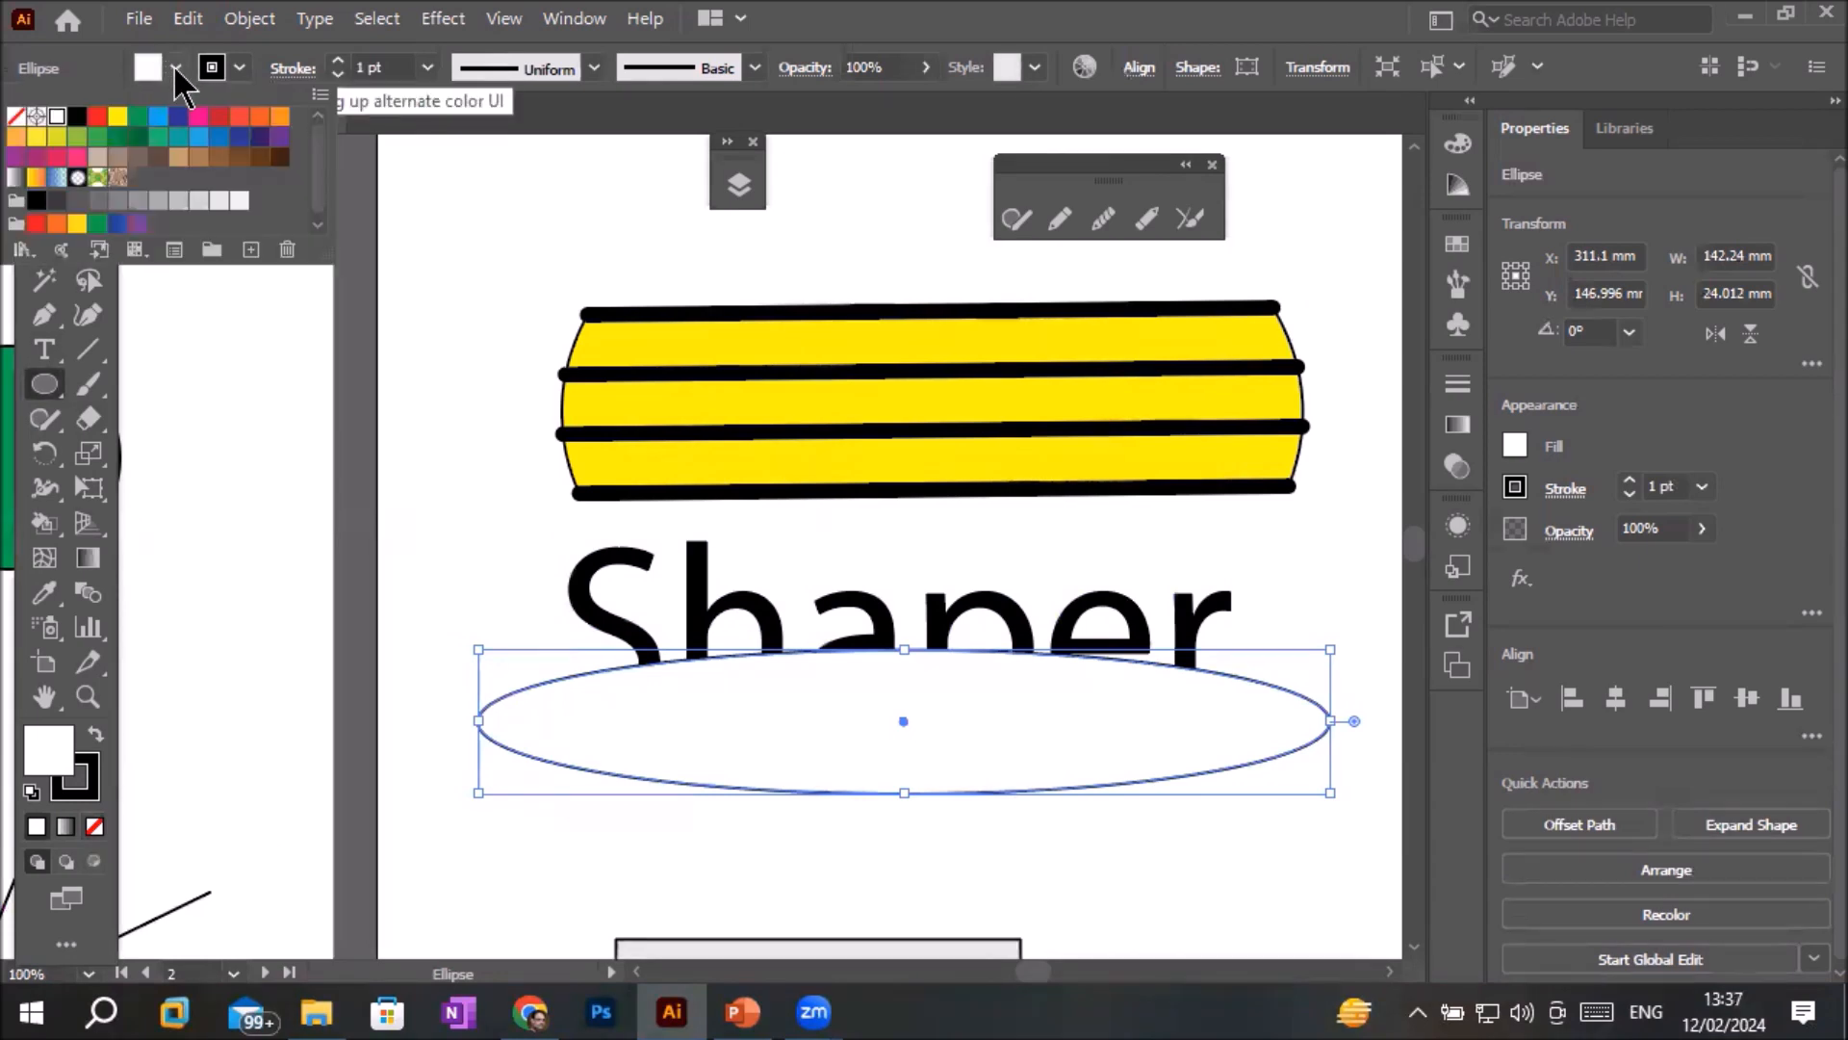
pyautogui.click(17, 117)
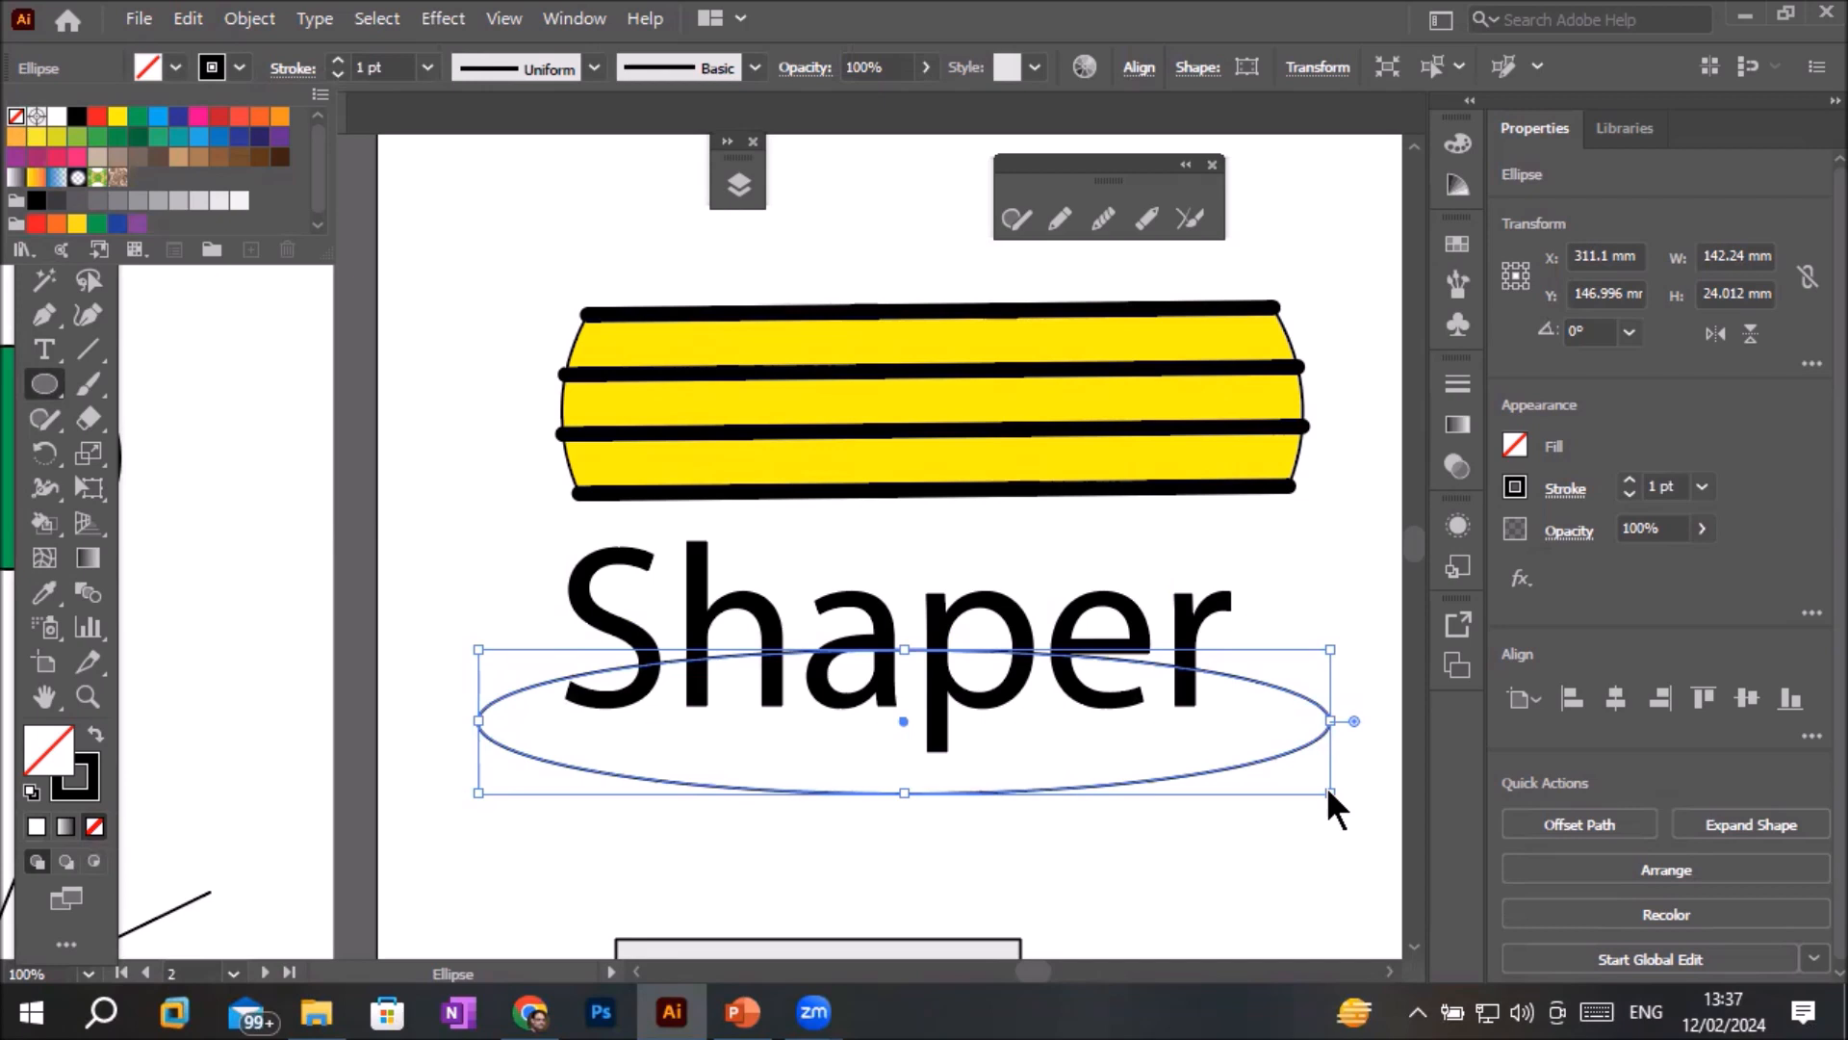
pyautogui.click(1322, 845)
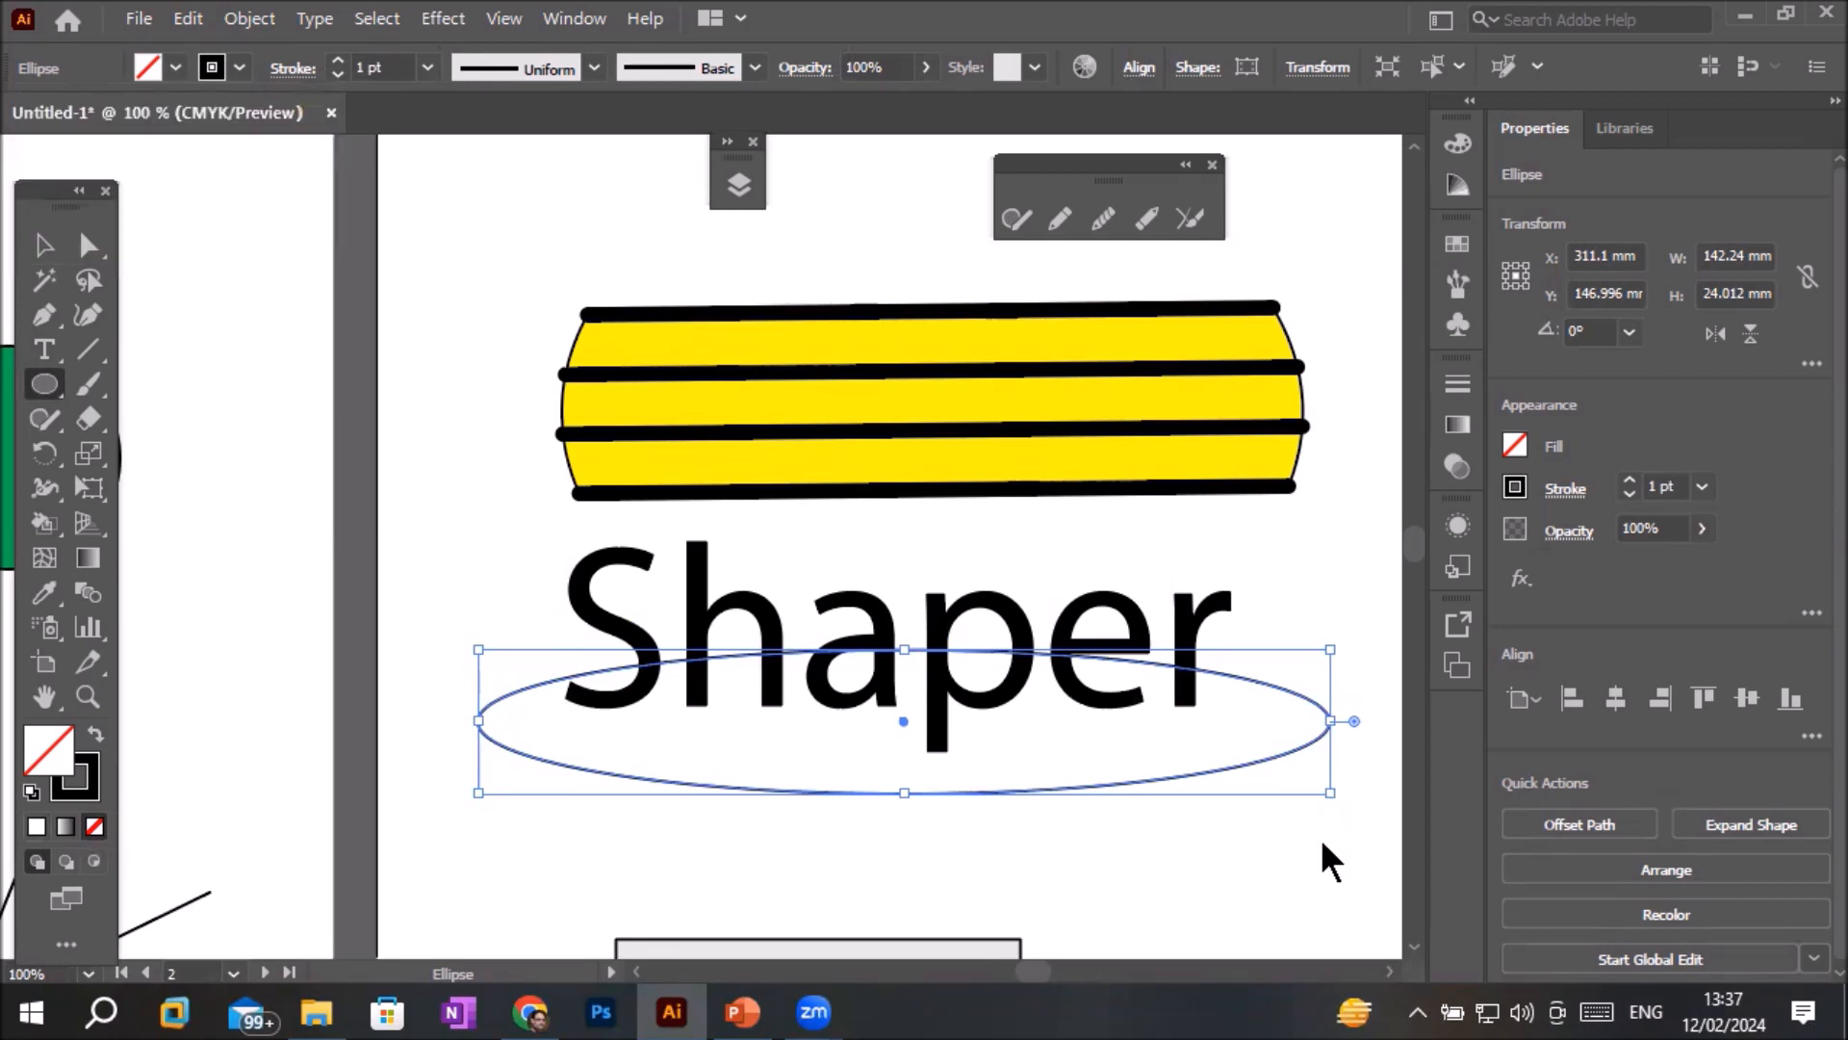
pyautogui.click(1320, 839)
pyautogui.click(985, 546)
# - Try to scribble away the ellipse's left end with the Shaper tool and undo the removal
pyautogui.click(44, 418)
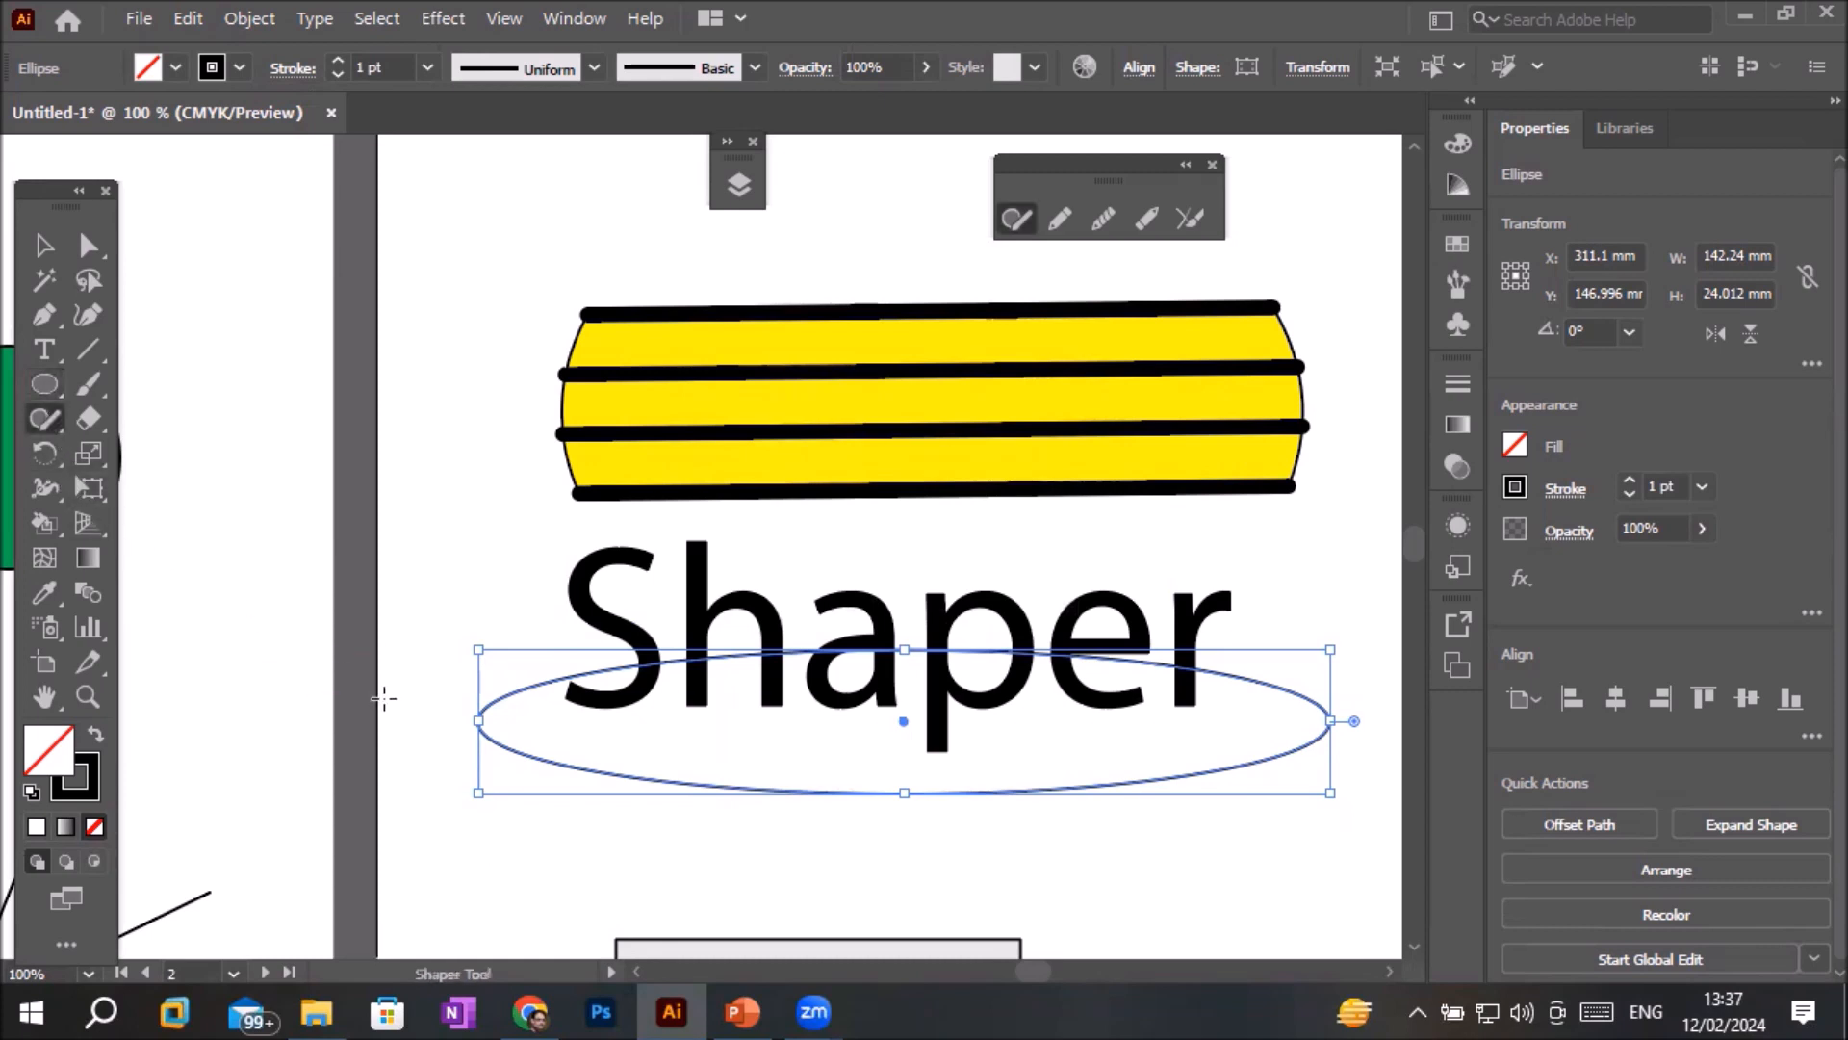
pyautogui.moveTo(480, 699); pyautogui.dragTo(522, 753)
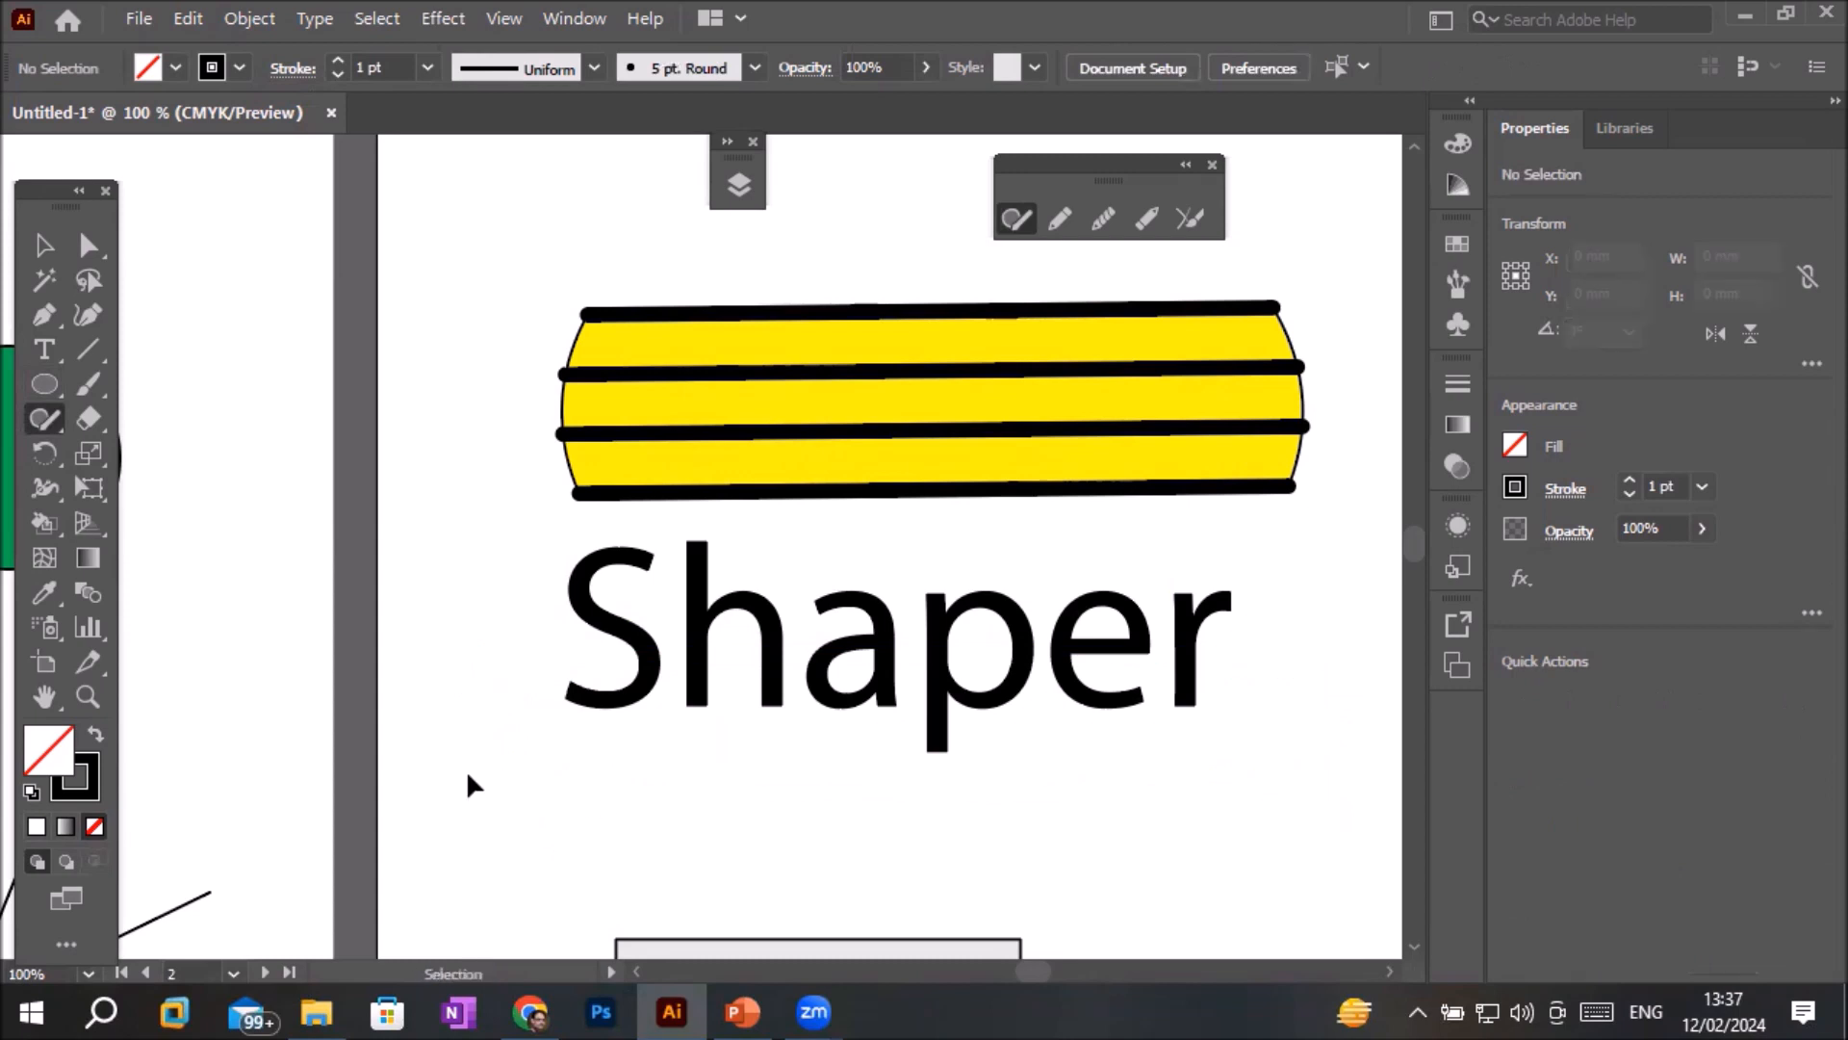
pyautogui.hotkey('ctrl', 'z')
# - Deselect the ellipse and scribble away its part outside the lettering with the Shaper tool, keeping only the arc across the letters
pyautogui.click(44, 246)
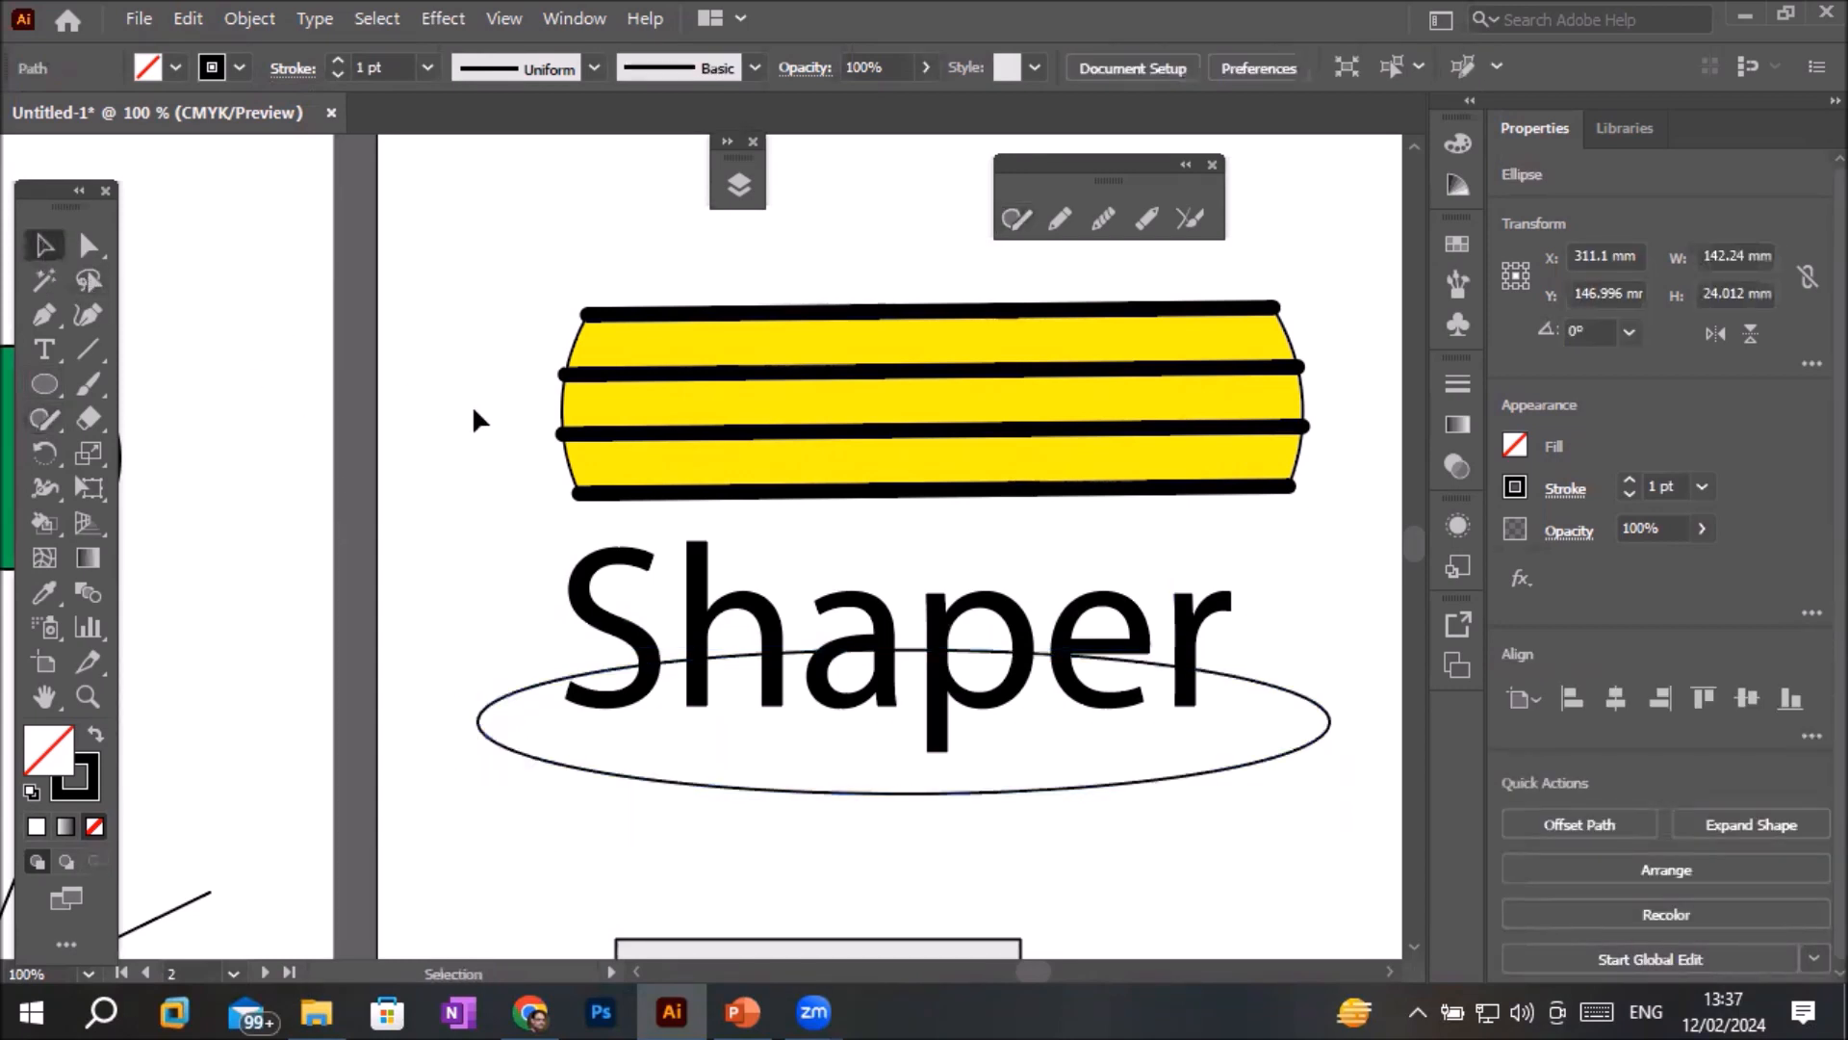
pyautogui.click(483, 485)
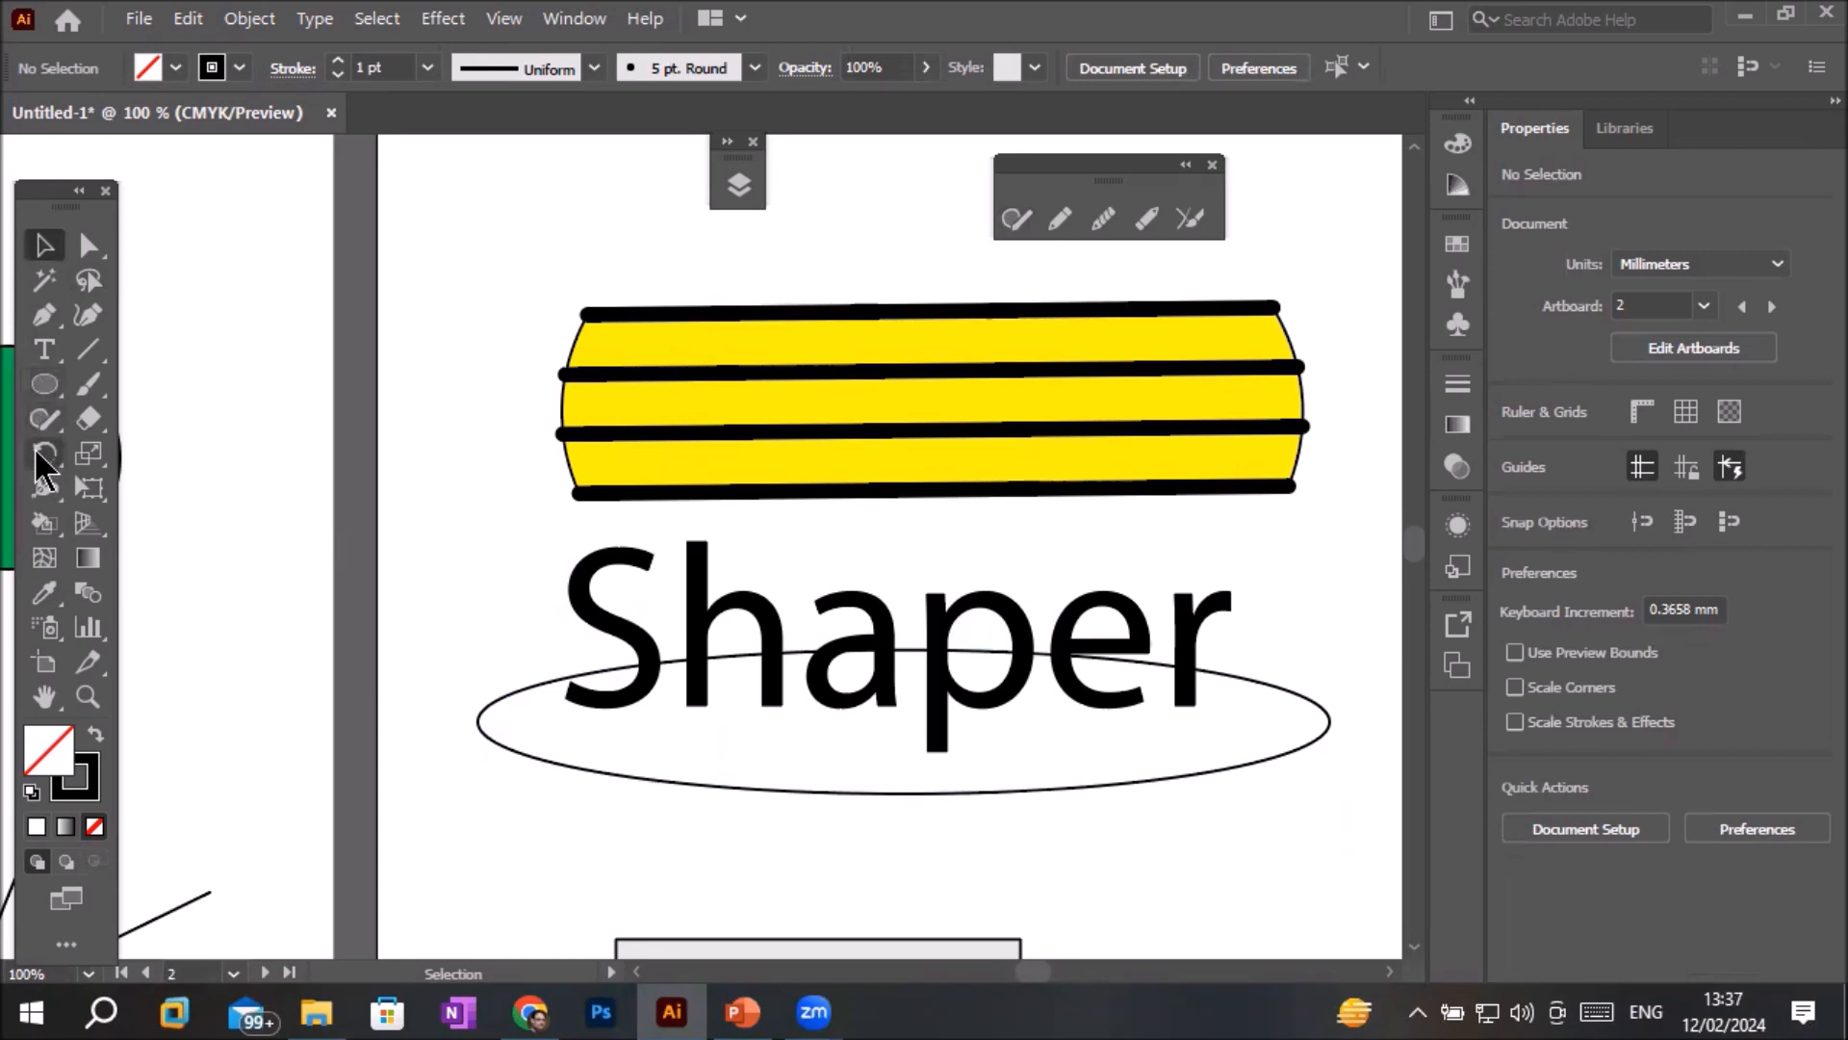
pyautogui.click(44, 418)
pyautogui.moveTo(488, 672); pyautogui.dragTo(518, 751)
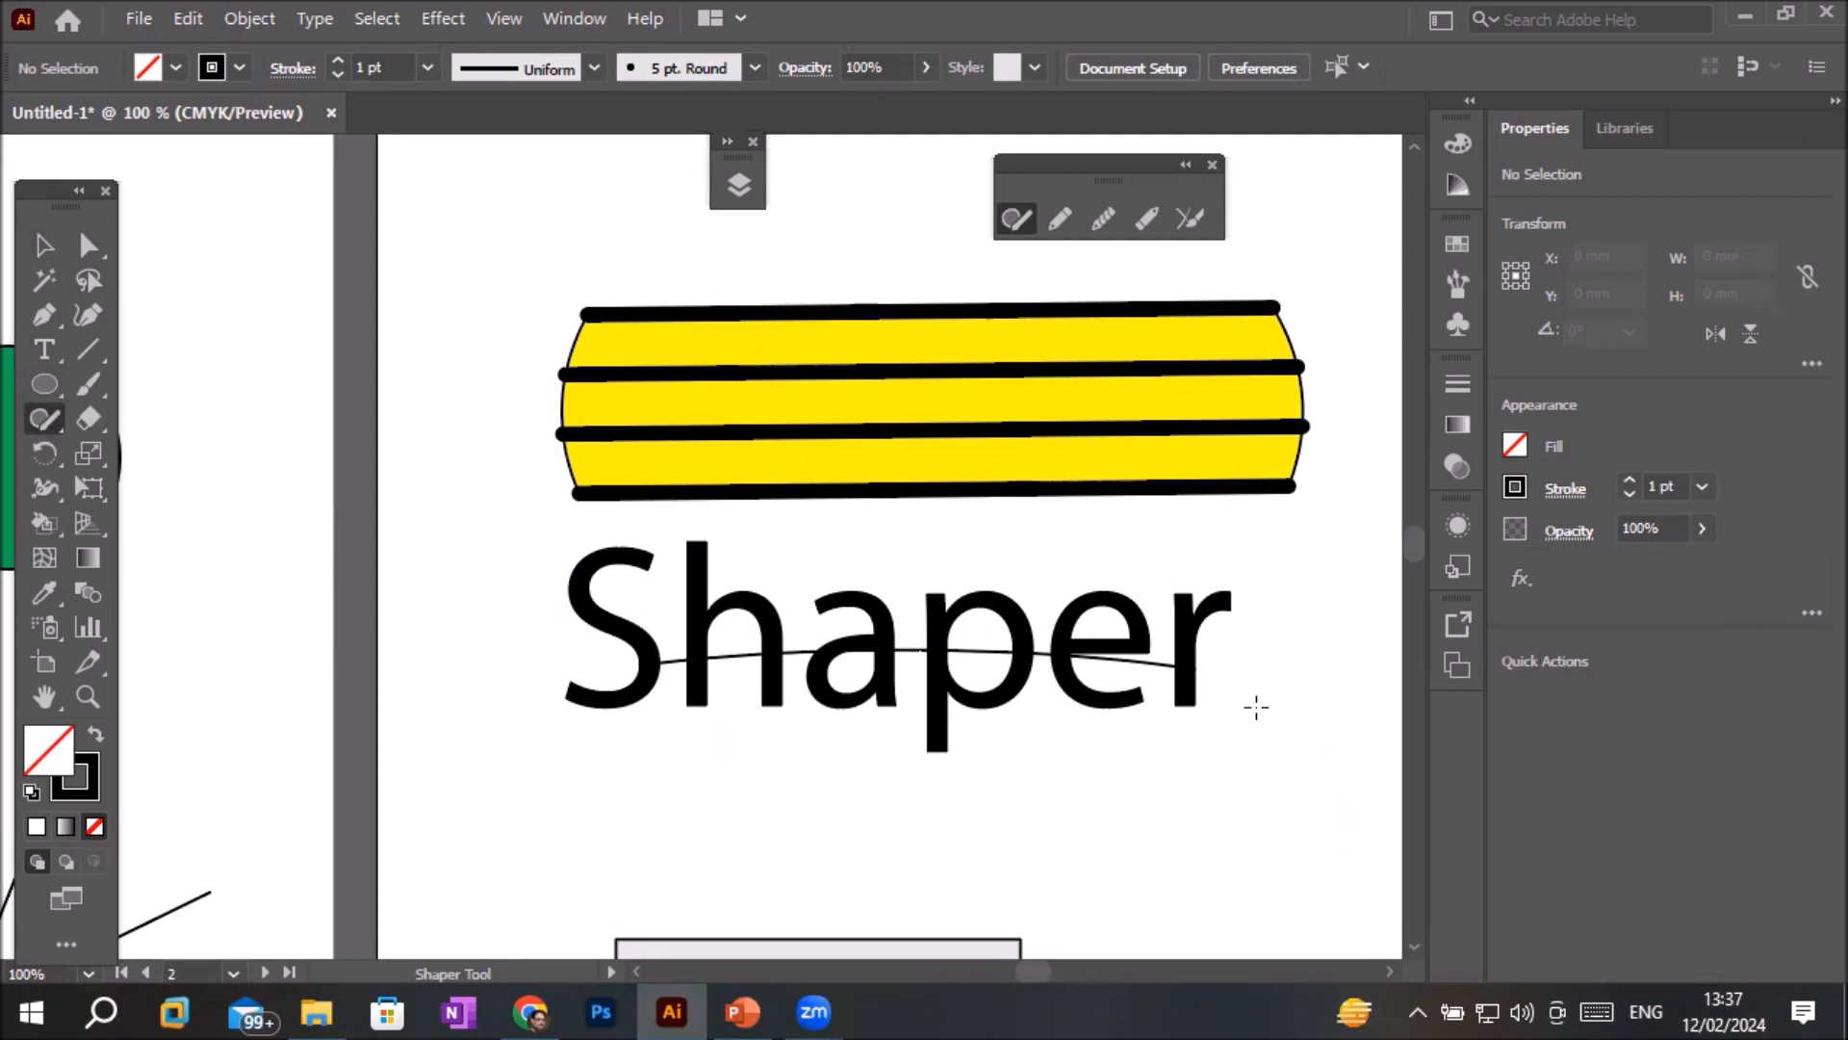
# - Select the Shaper group of lettering and arc and set its stroke weight to 9 pt
pyautogui.scroll(2, 1223, 631)
pyautogui.scroll(-2, 1225, 631)
pyautogui.scroll(1, 1225, 631)
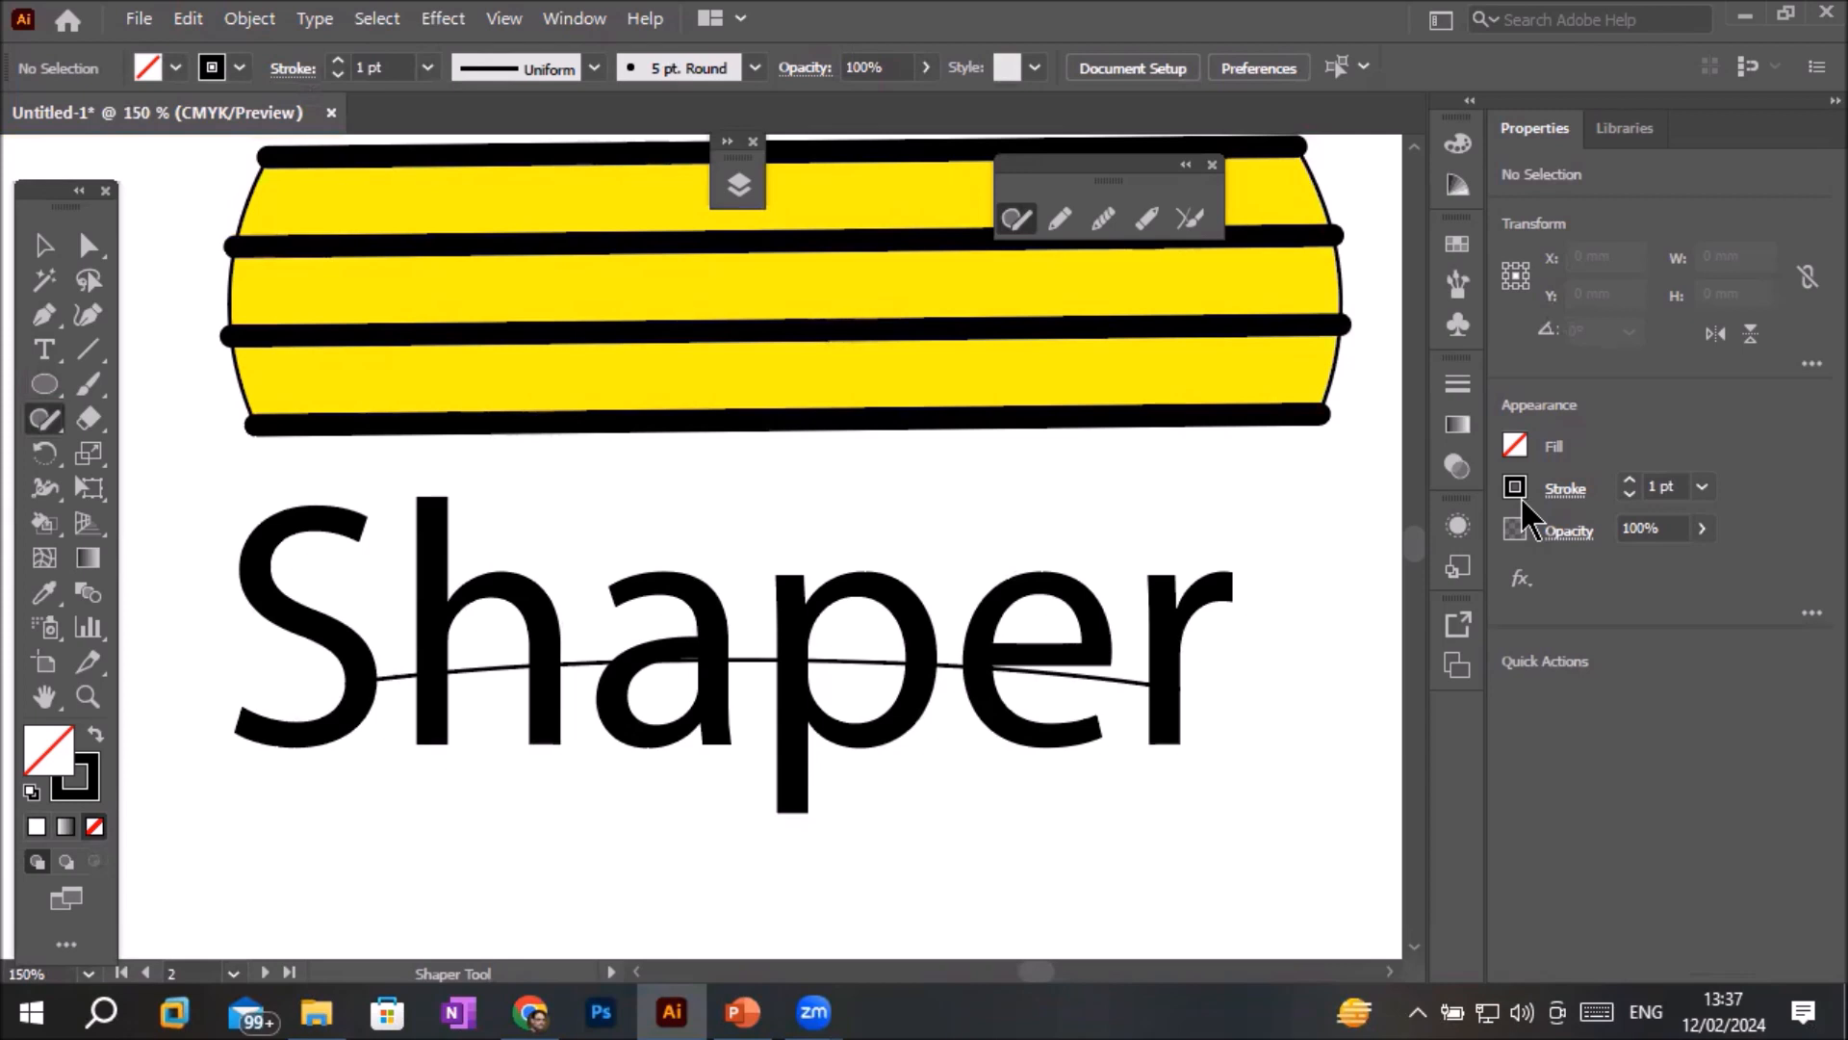
pyautogui.click(53, 252)
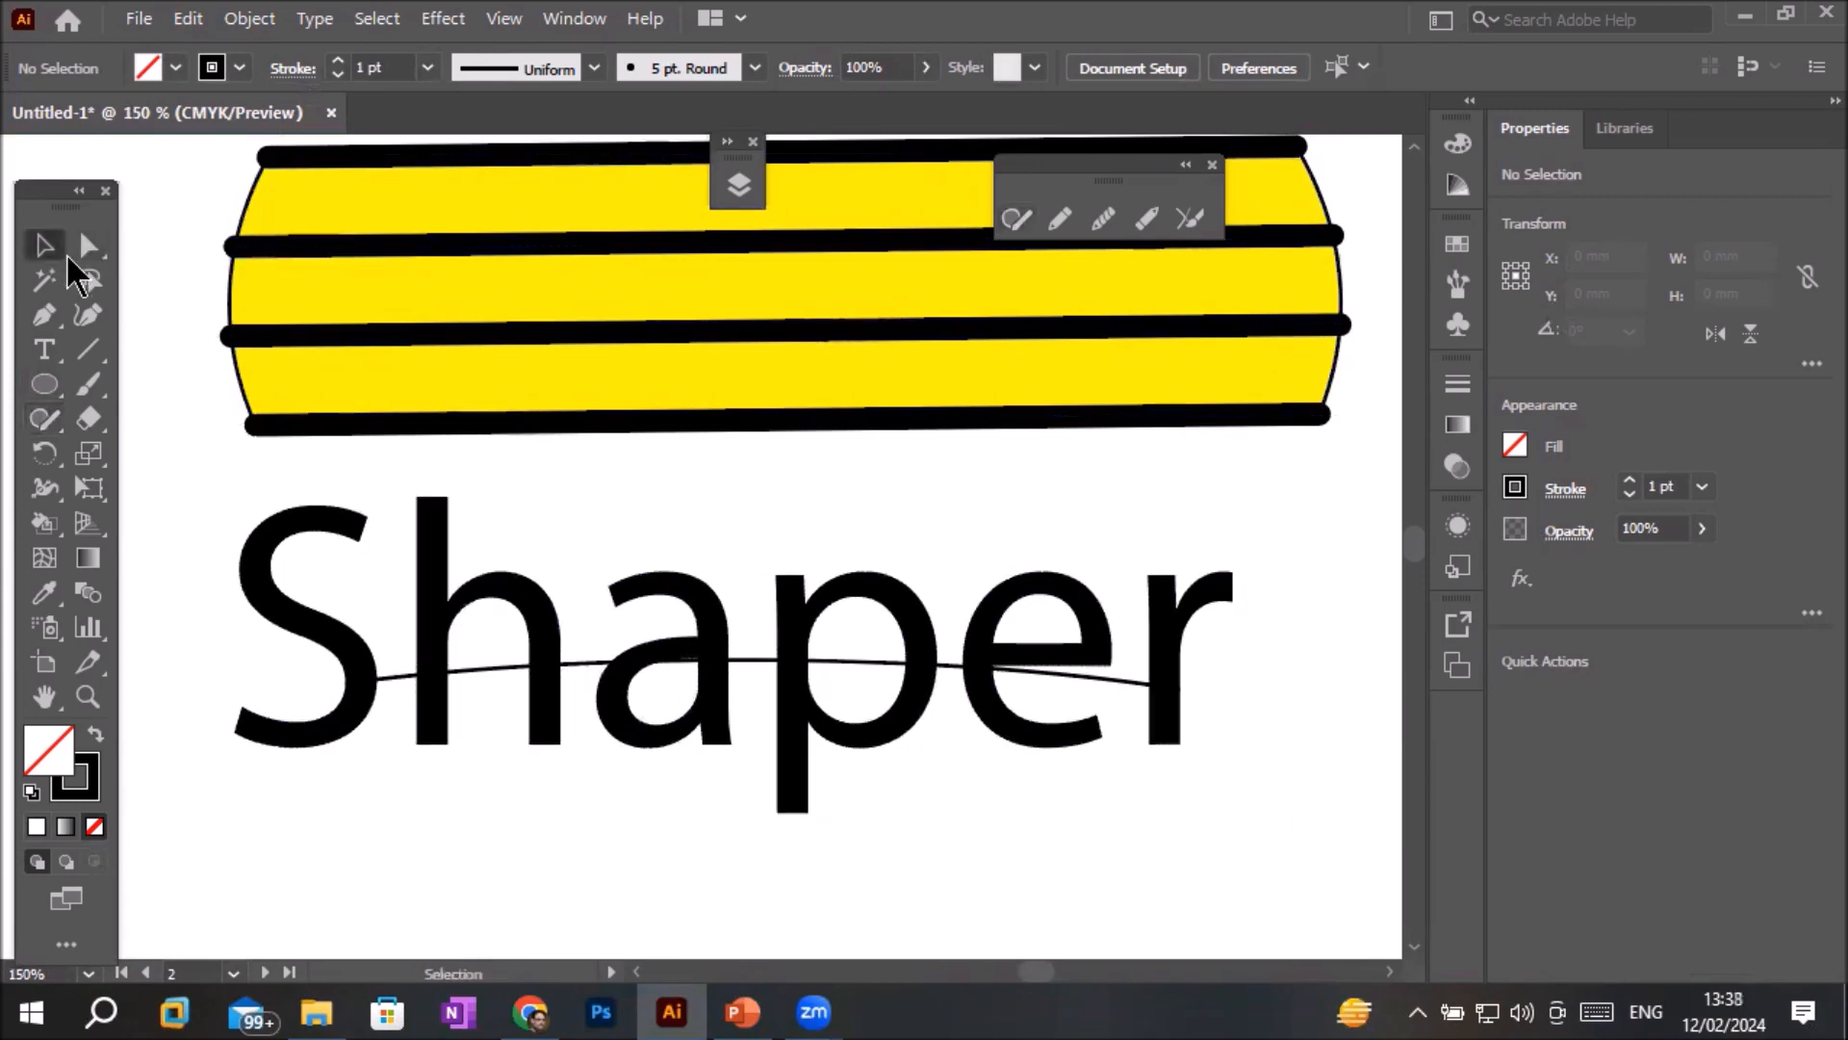
pyautogui.click(583, 676)
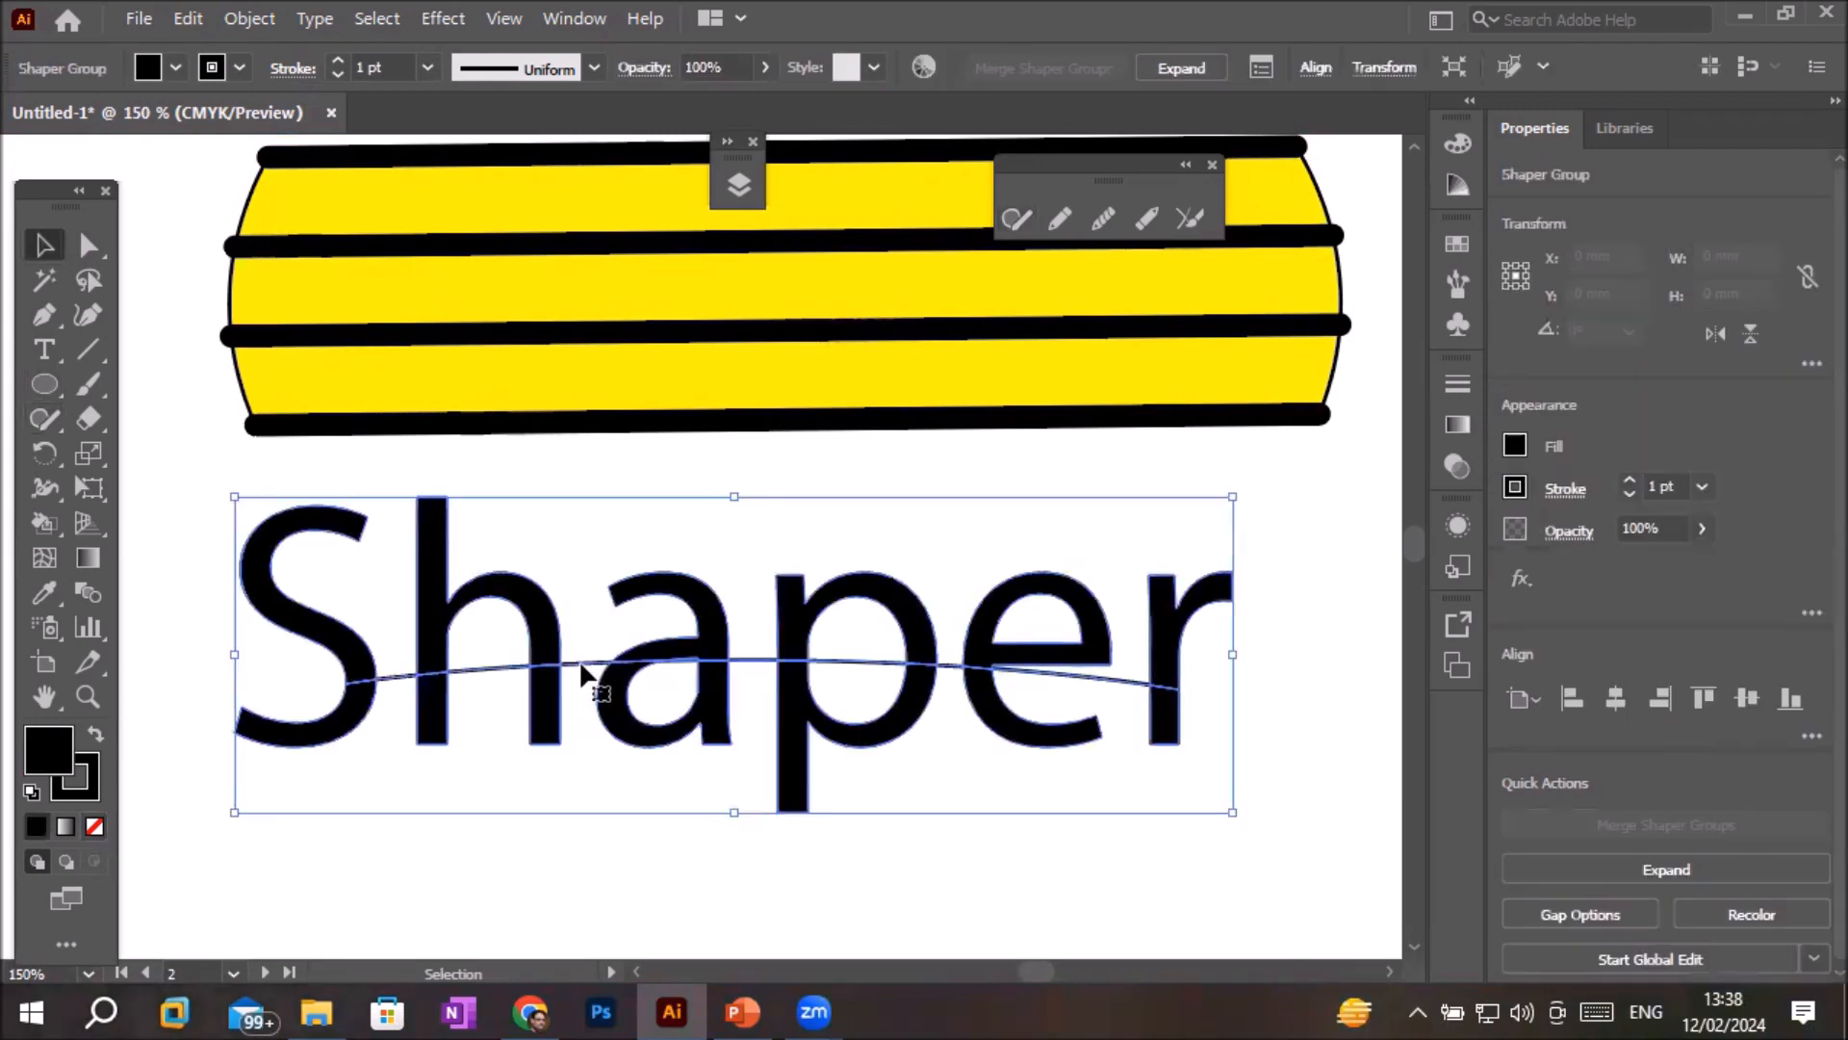
pyautogui.click(337, 60)
pyautogui.click(338, 61)
pyautogui.click(338, 60)
pyautogui.click(337, 60)
pyautogui.click(337, 60)
pyautogui.click(338, 61)
pyautogui.click(338, 60)
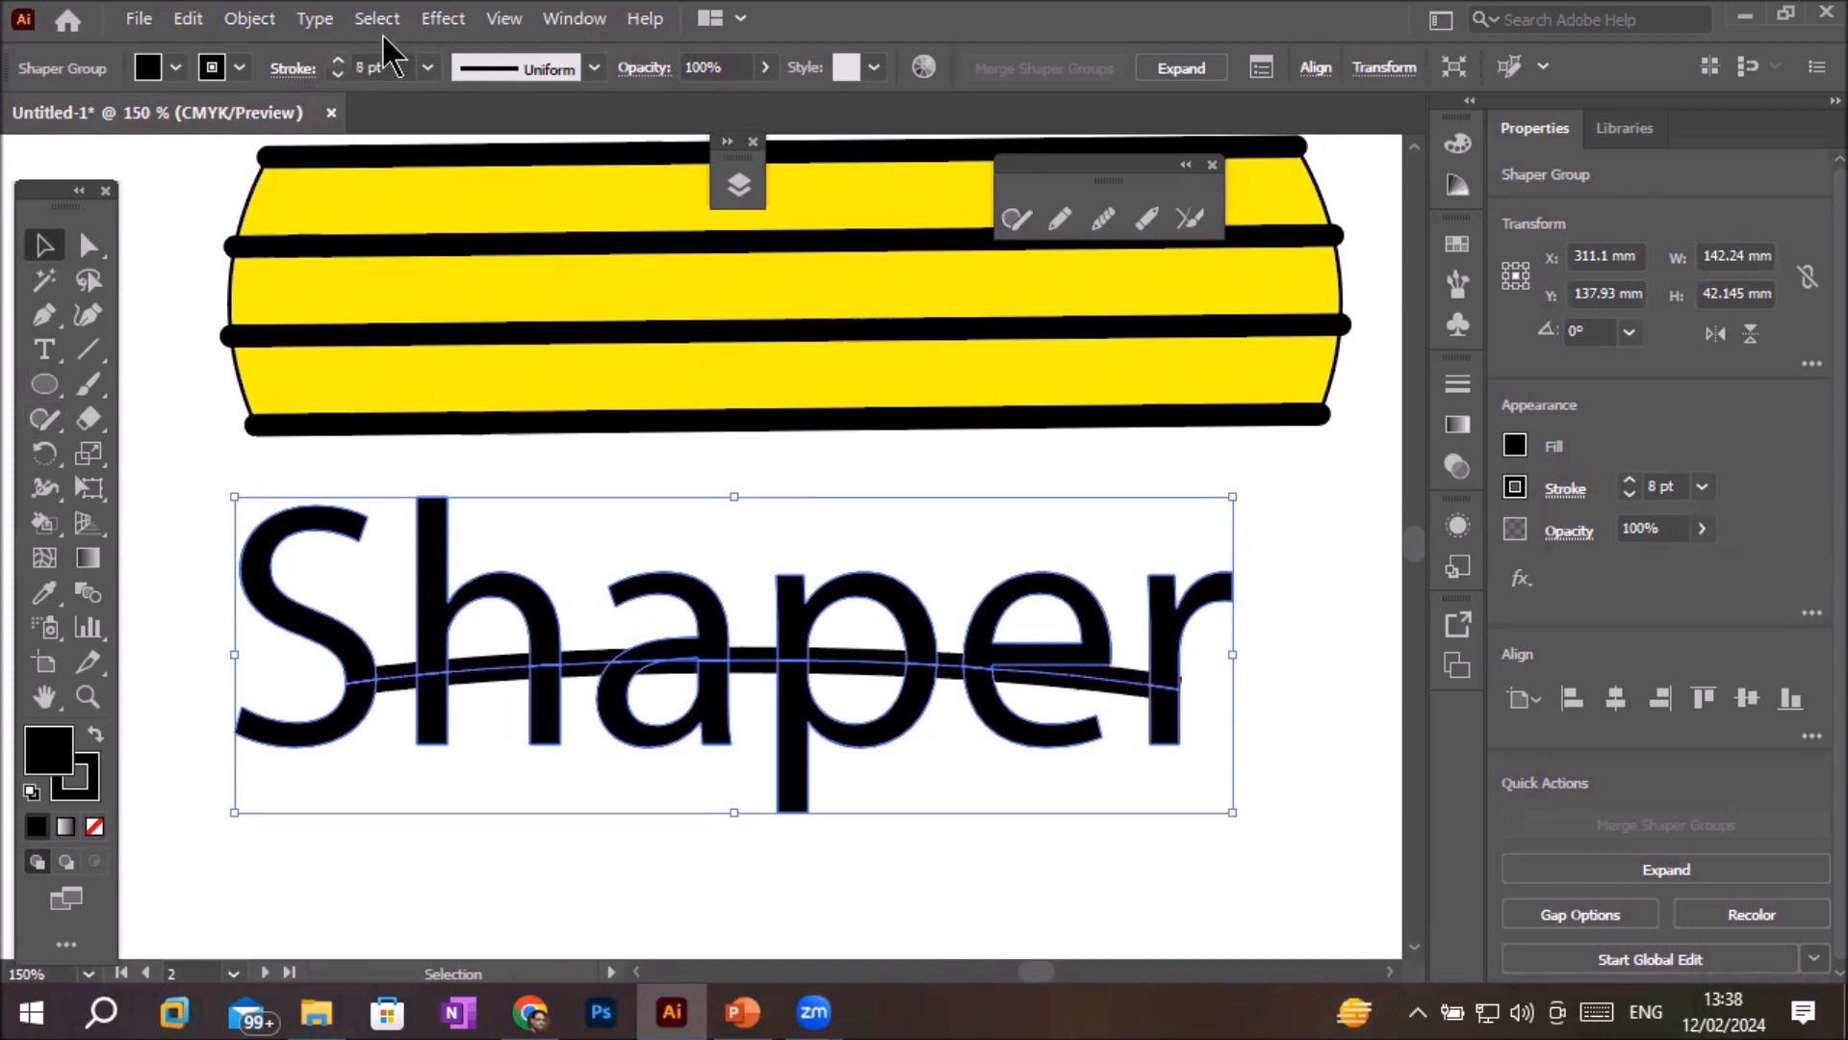
pyautogui.click(338, 61)
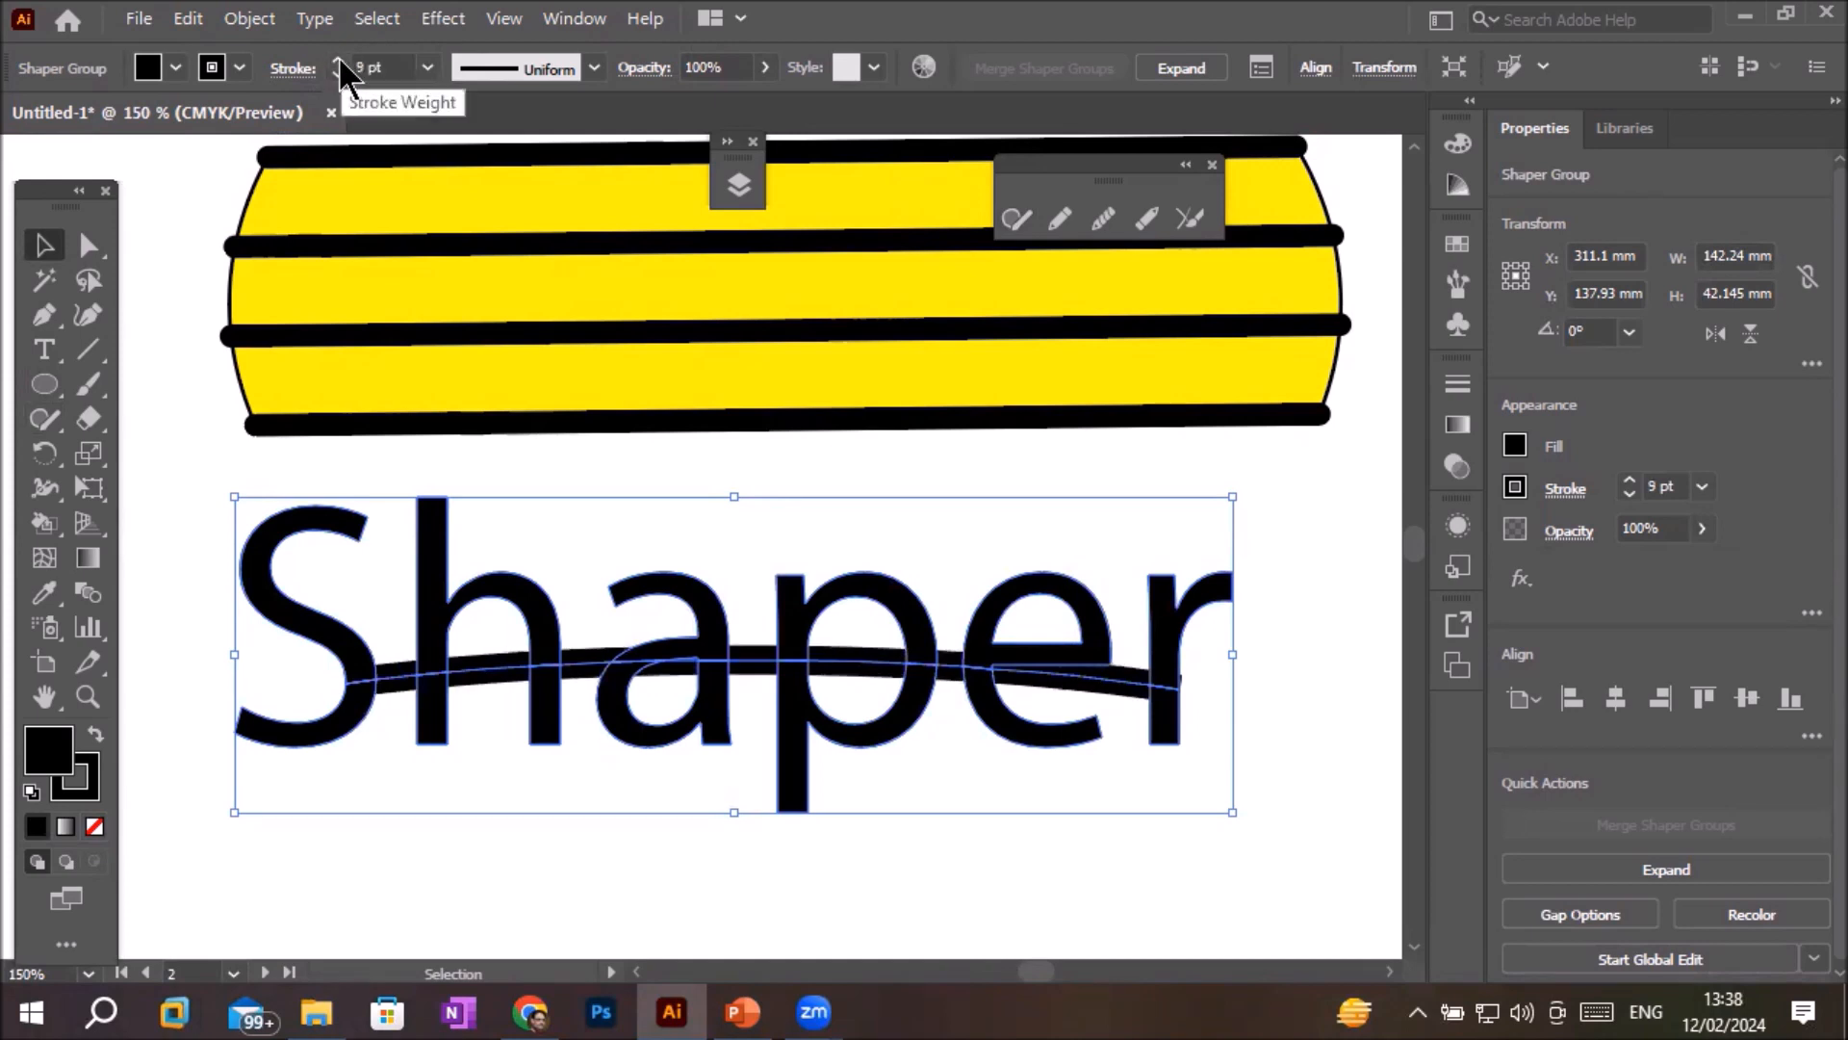
# - Change the arc's stroke color to yellow and deselect the Shaper group
pyautogui.click(240, 64)
pyautogui.click(117, 116)
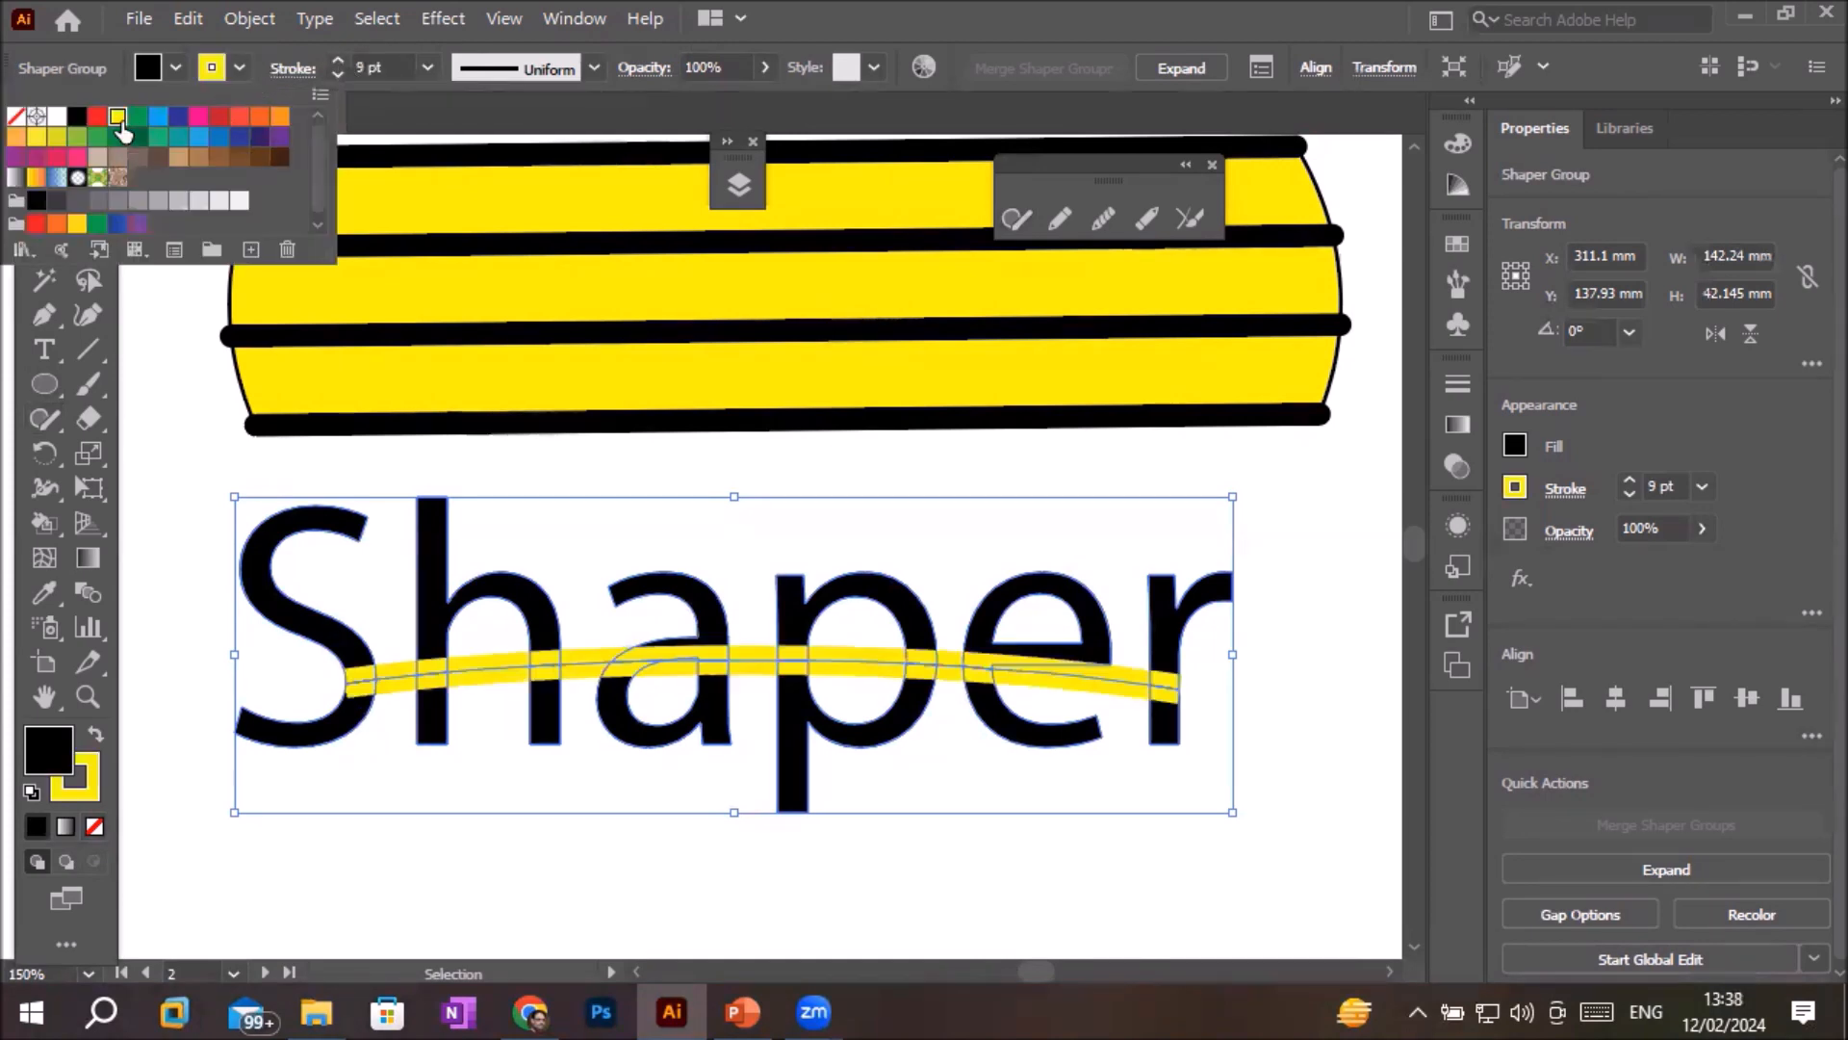
pyautogui.click(387, 449)
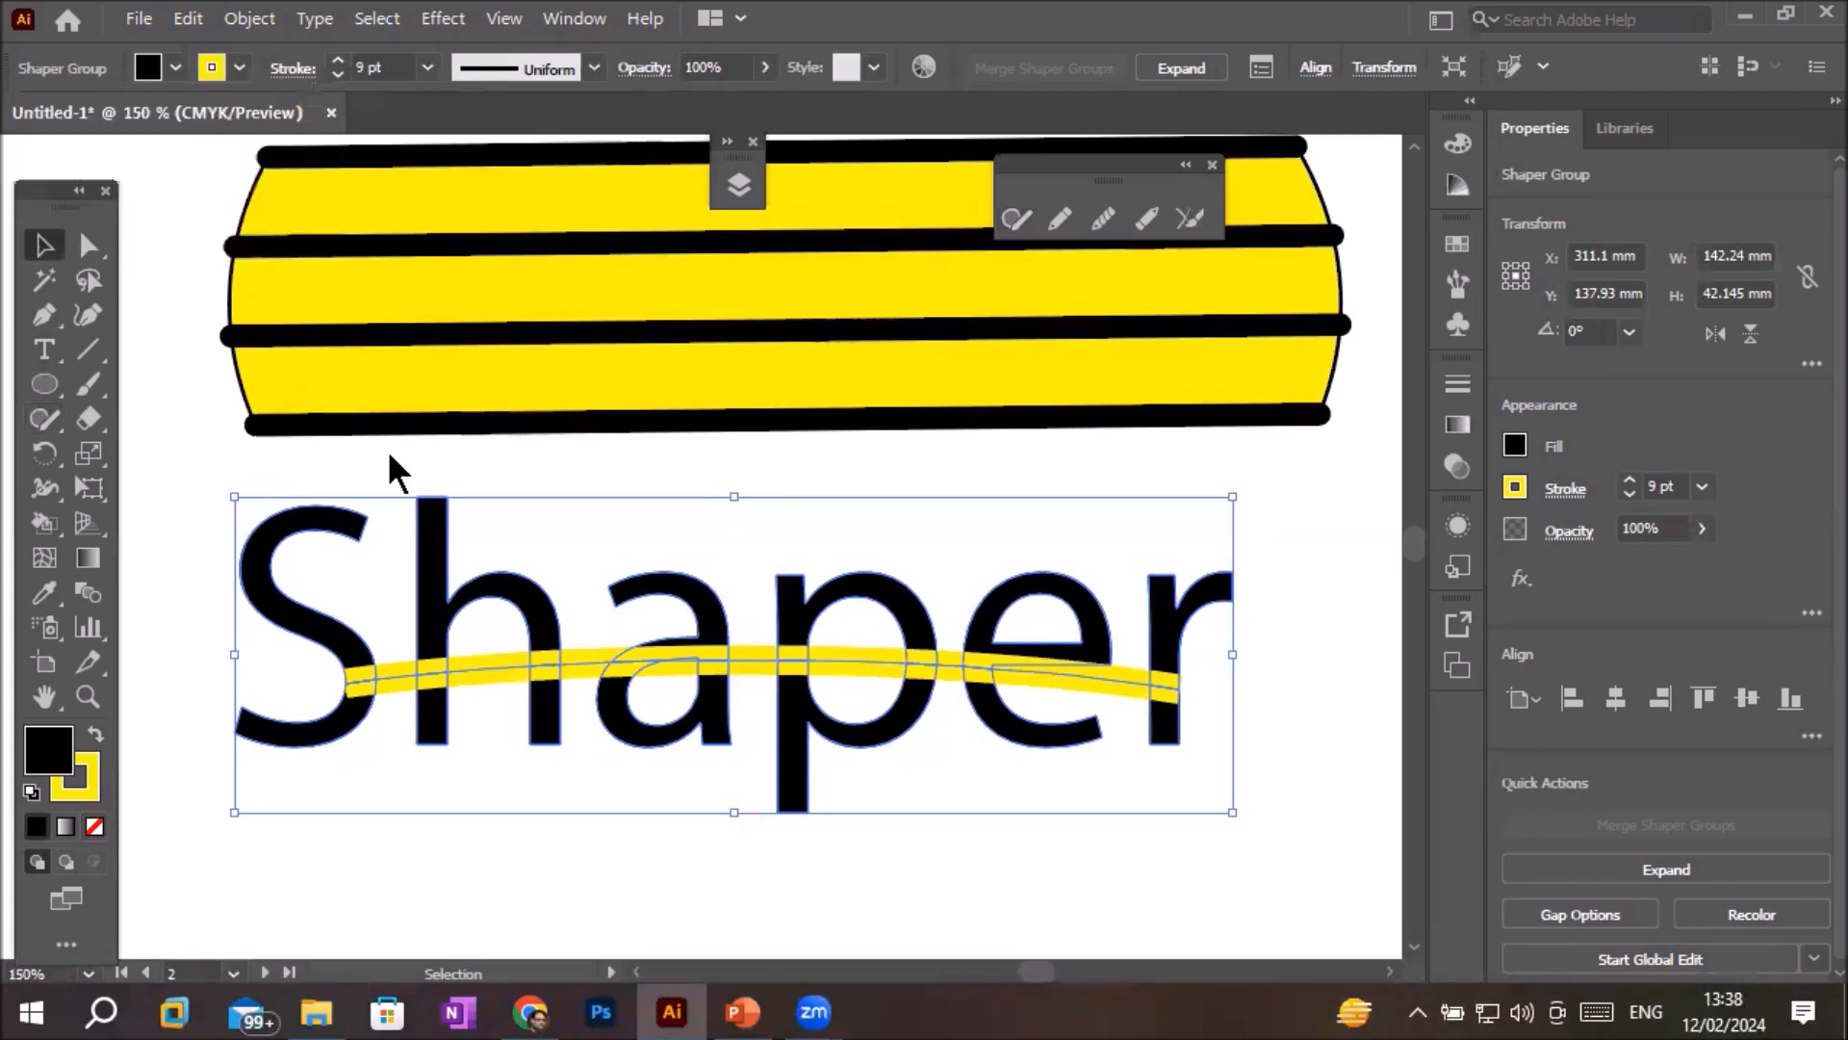
pyautogui.click(1287, 727)
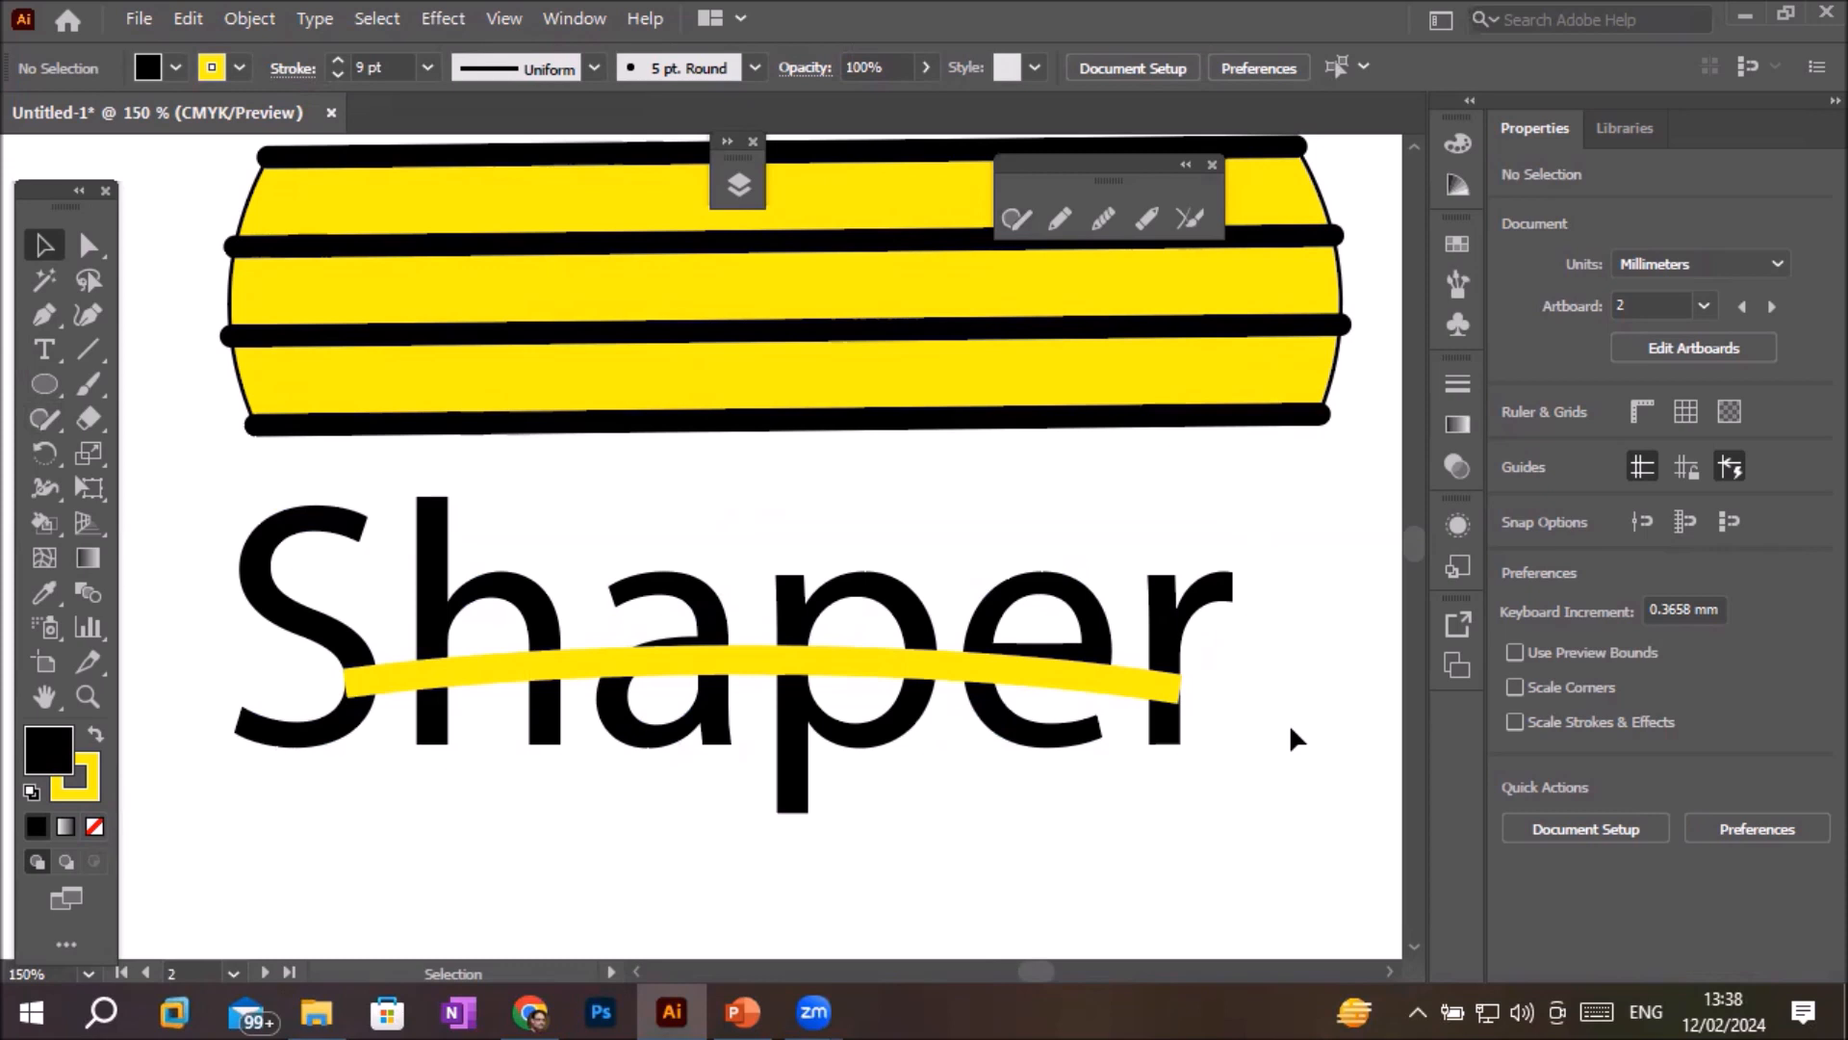
# - Try to delete the yellow arc across the lettering and undo the deletion
pyautogui.click(794, 658)
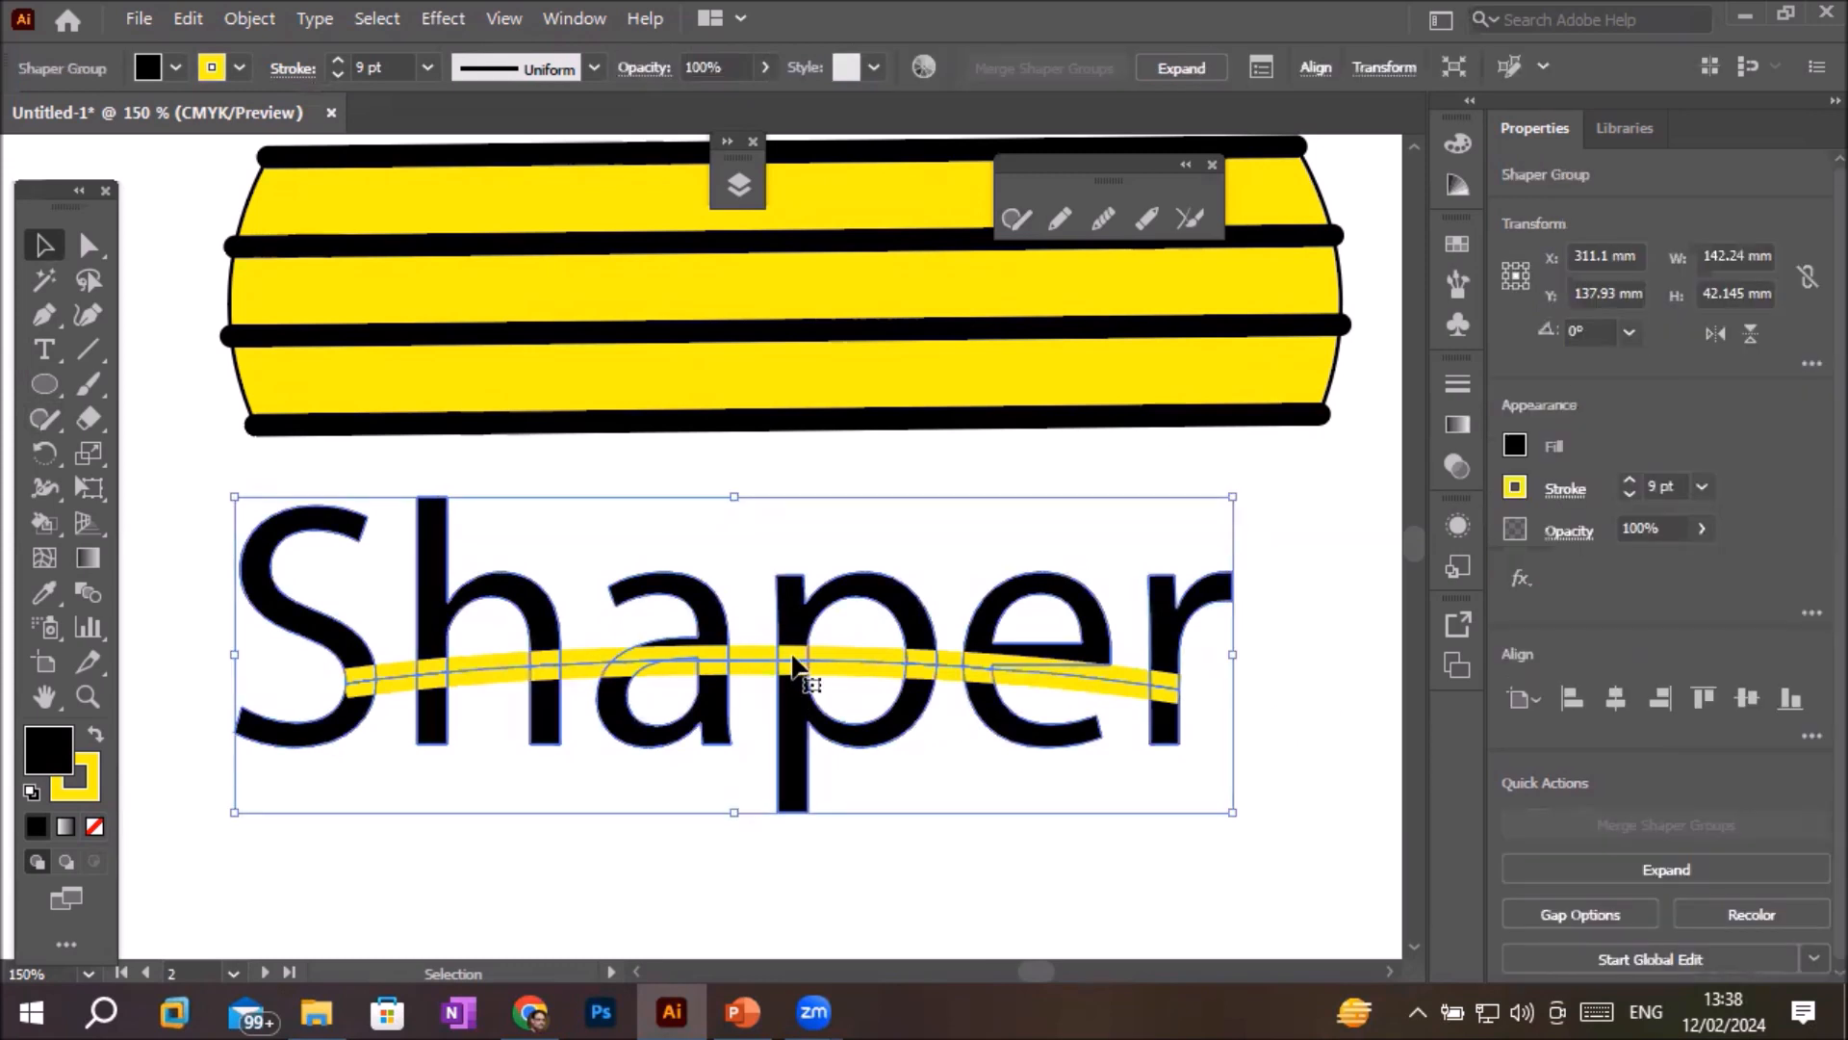
pyautogui.press('Delete')
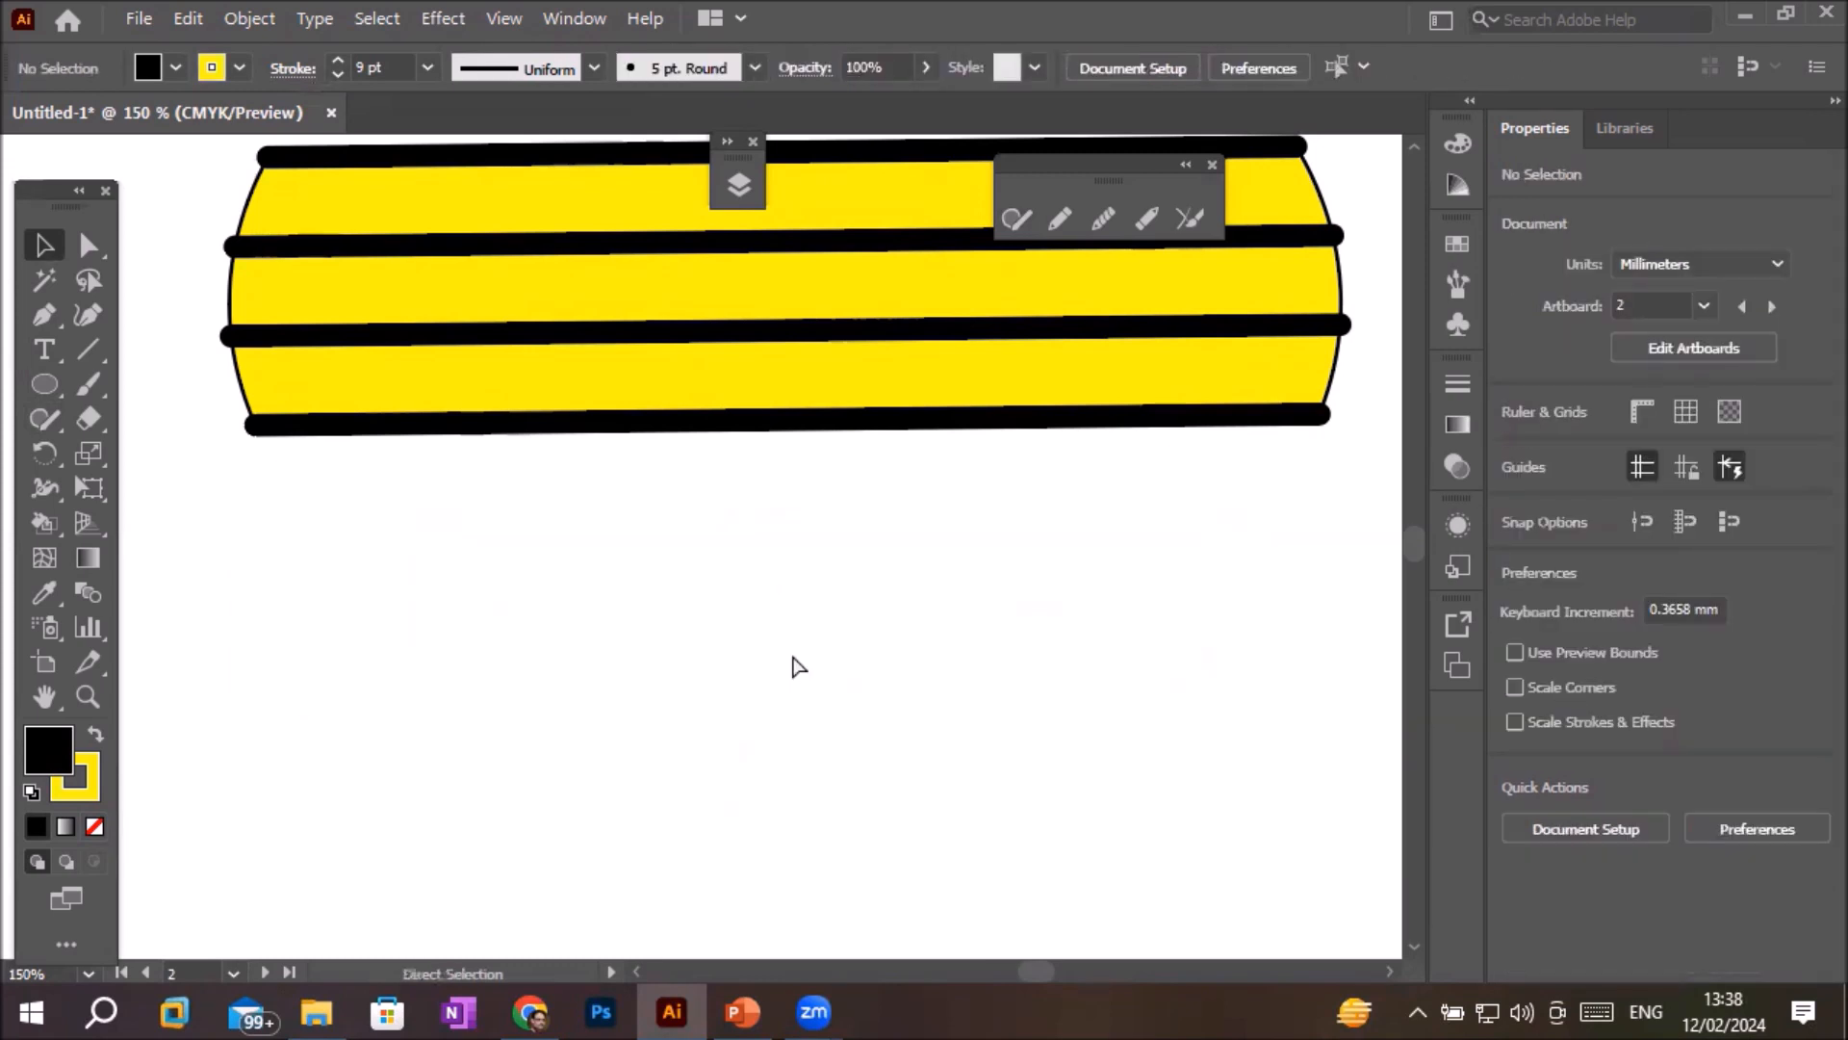
pyautogui.hotkey('ctrl', 'z')
pyautogui.rightClick(796, 664)
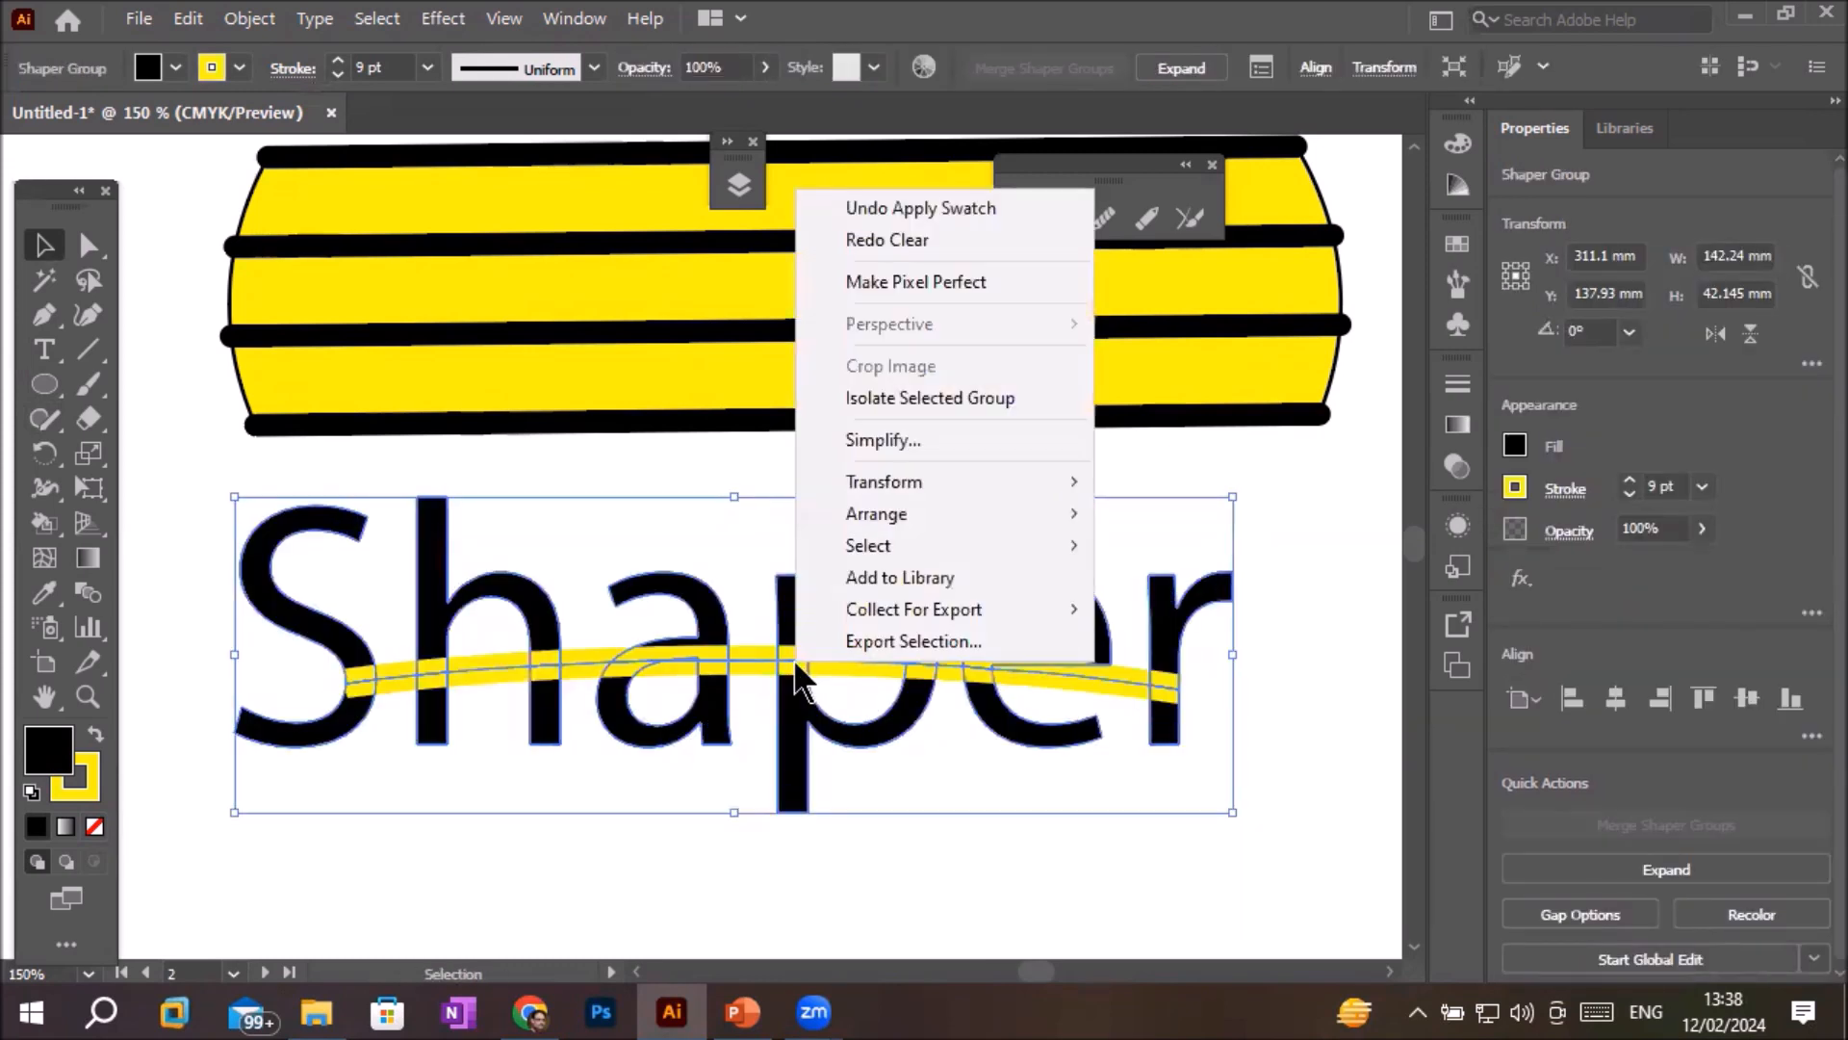
pyautogui.click(620, 459)
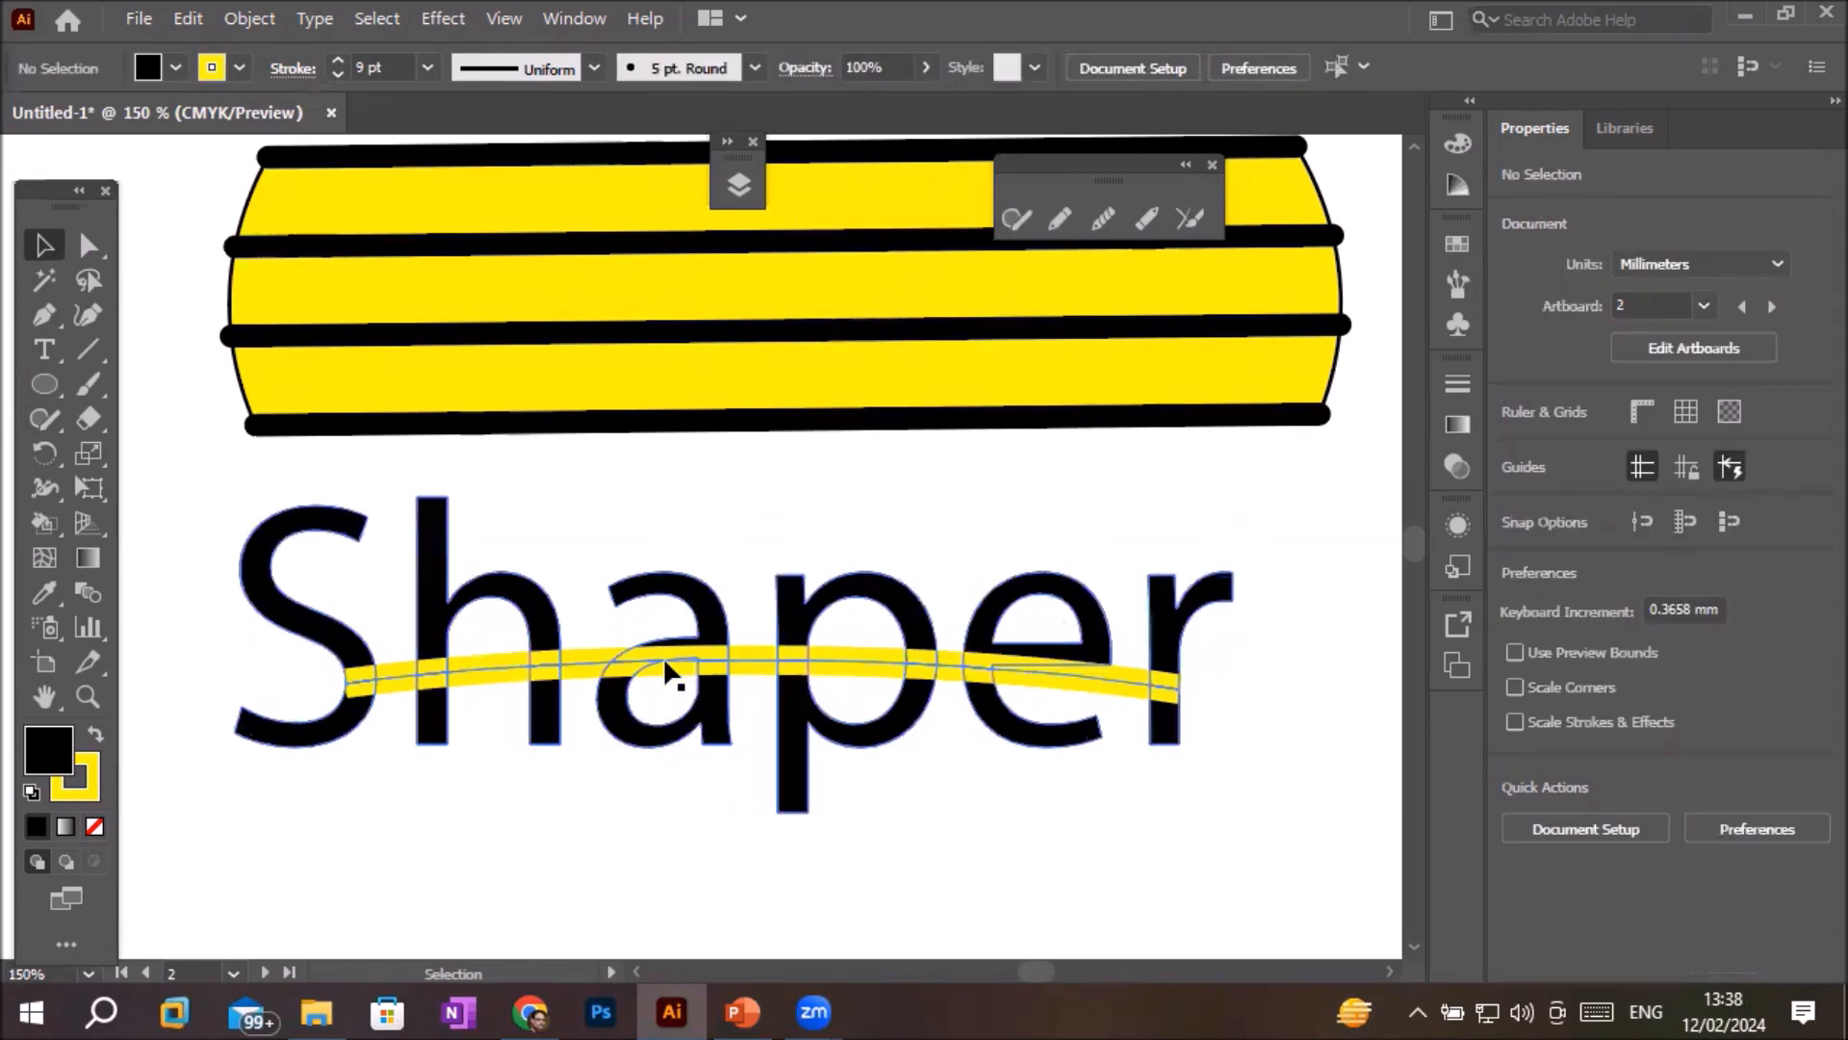
pyautogui.click(666, 661)
pyautogui.rightClick(600, 677)
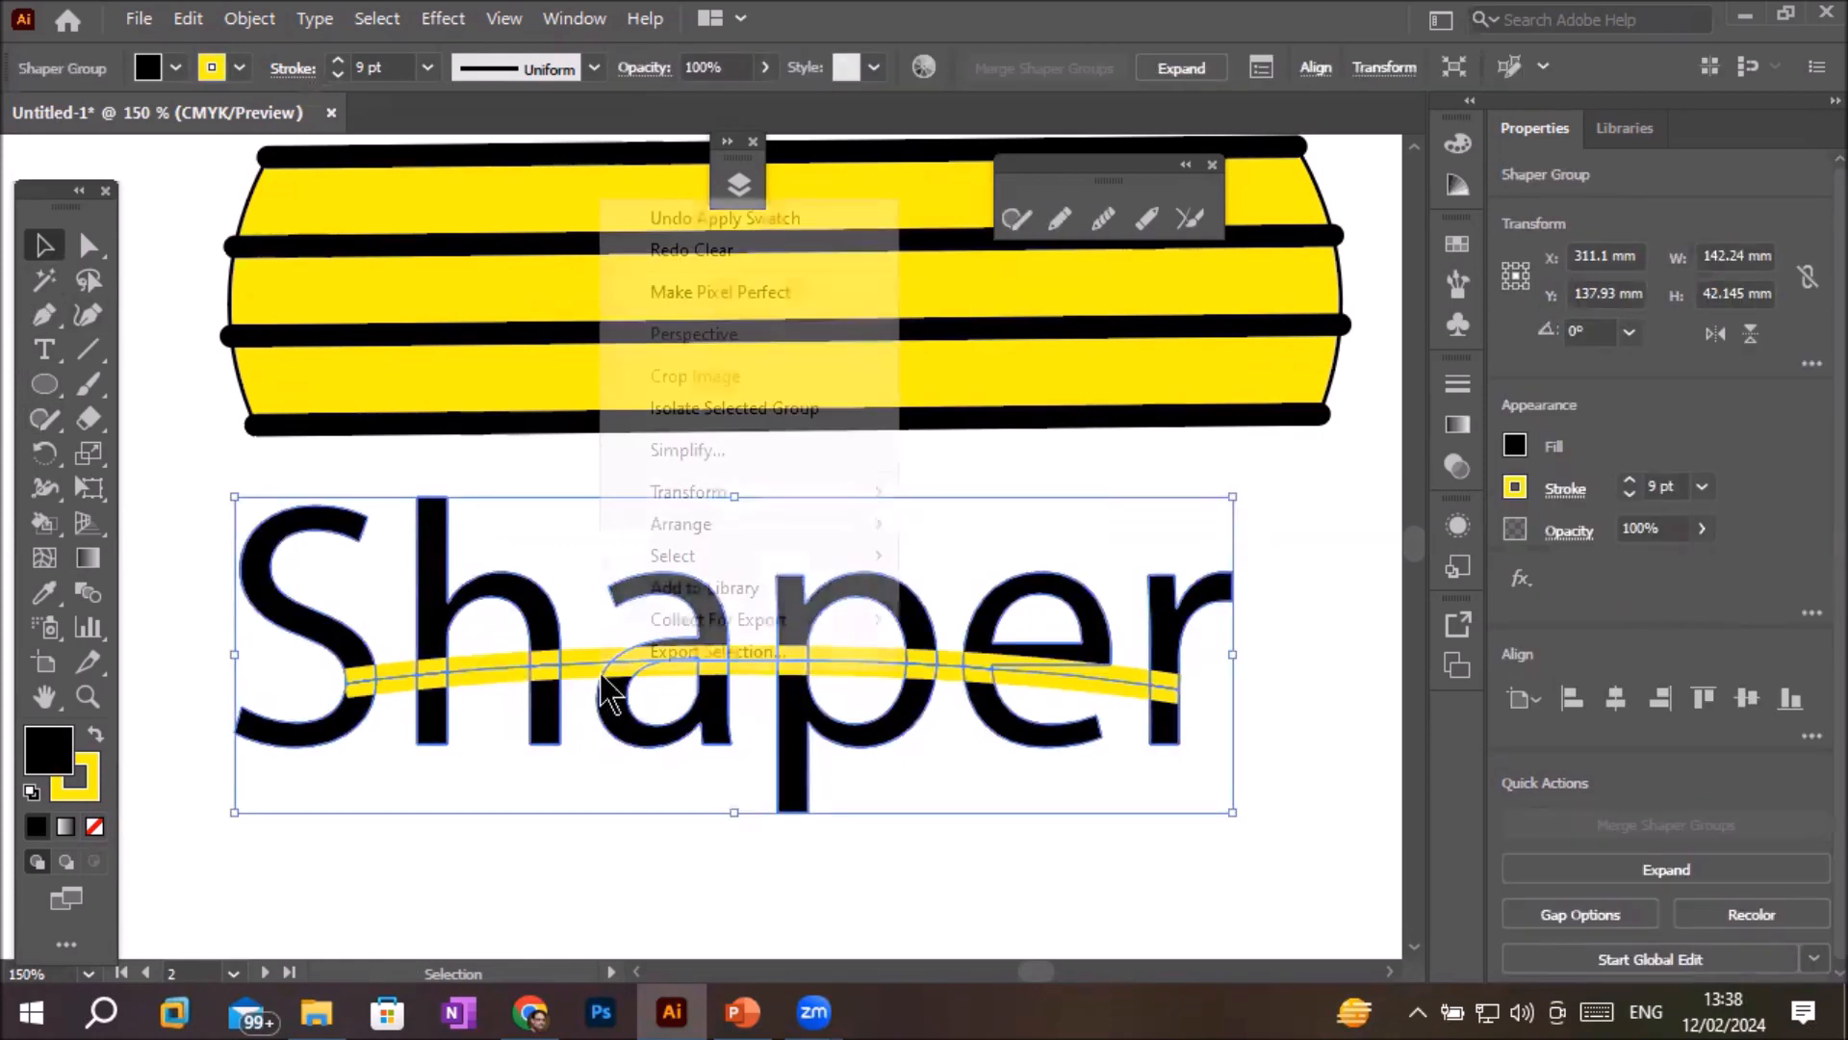
pyautogui.press('Escape')
pyautogui.click(164, 350)
# - Try to reshape the yellow arc across the lettering by moving its anchor points with Direct Selection
pyautogui.click(89, 245)
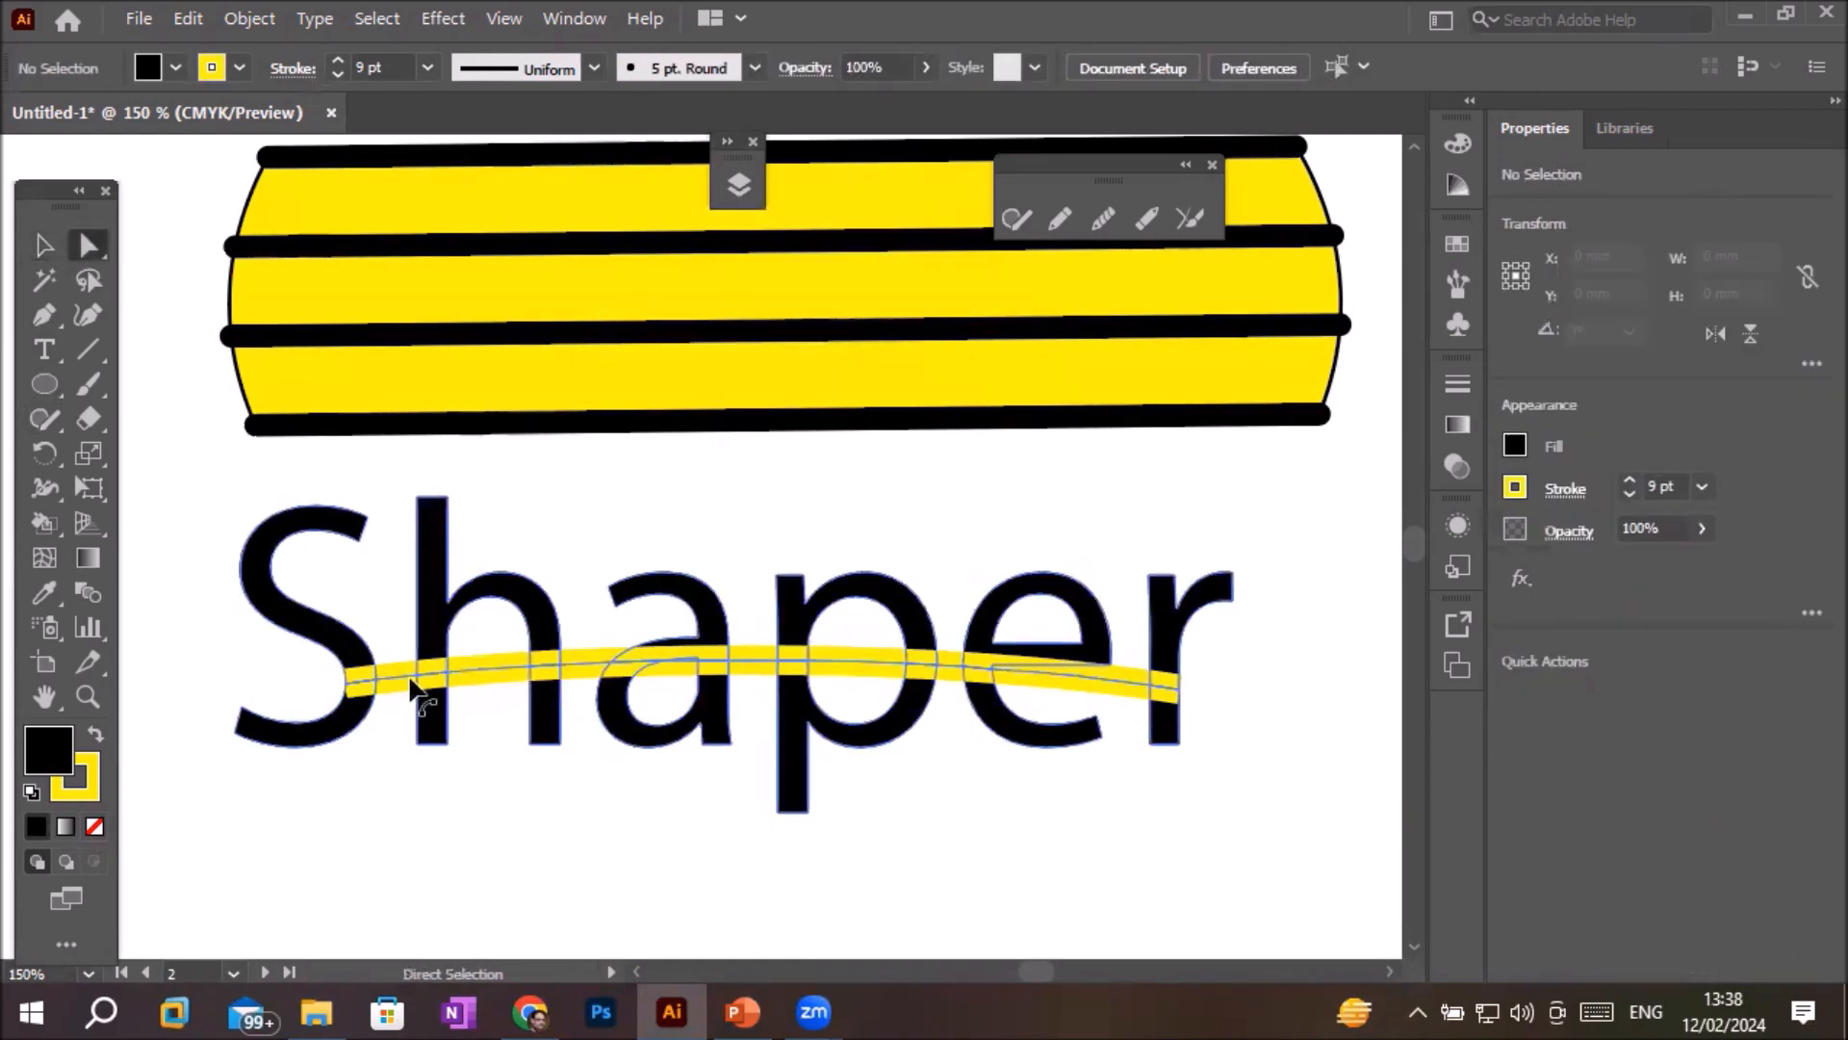
pyautogui.click(409, 680)
pyautogui.click(405, 682)
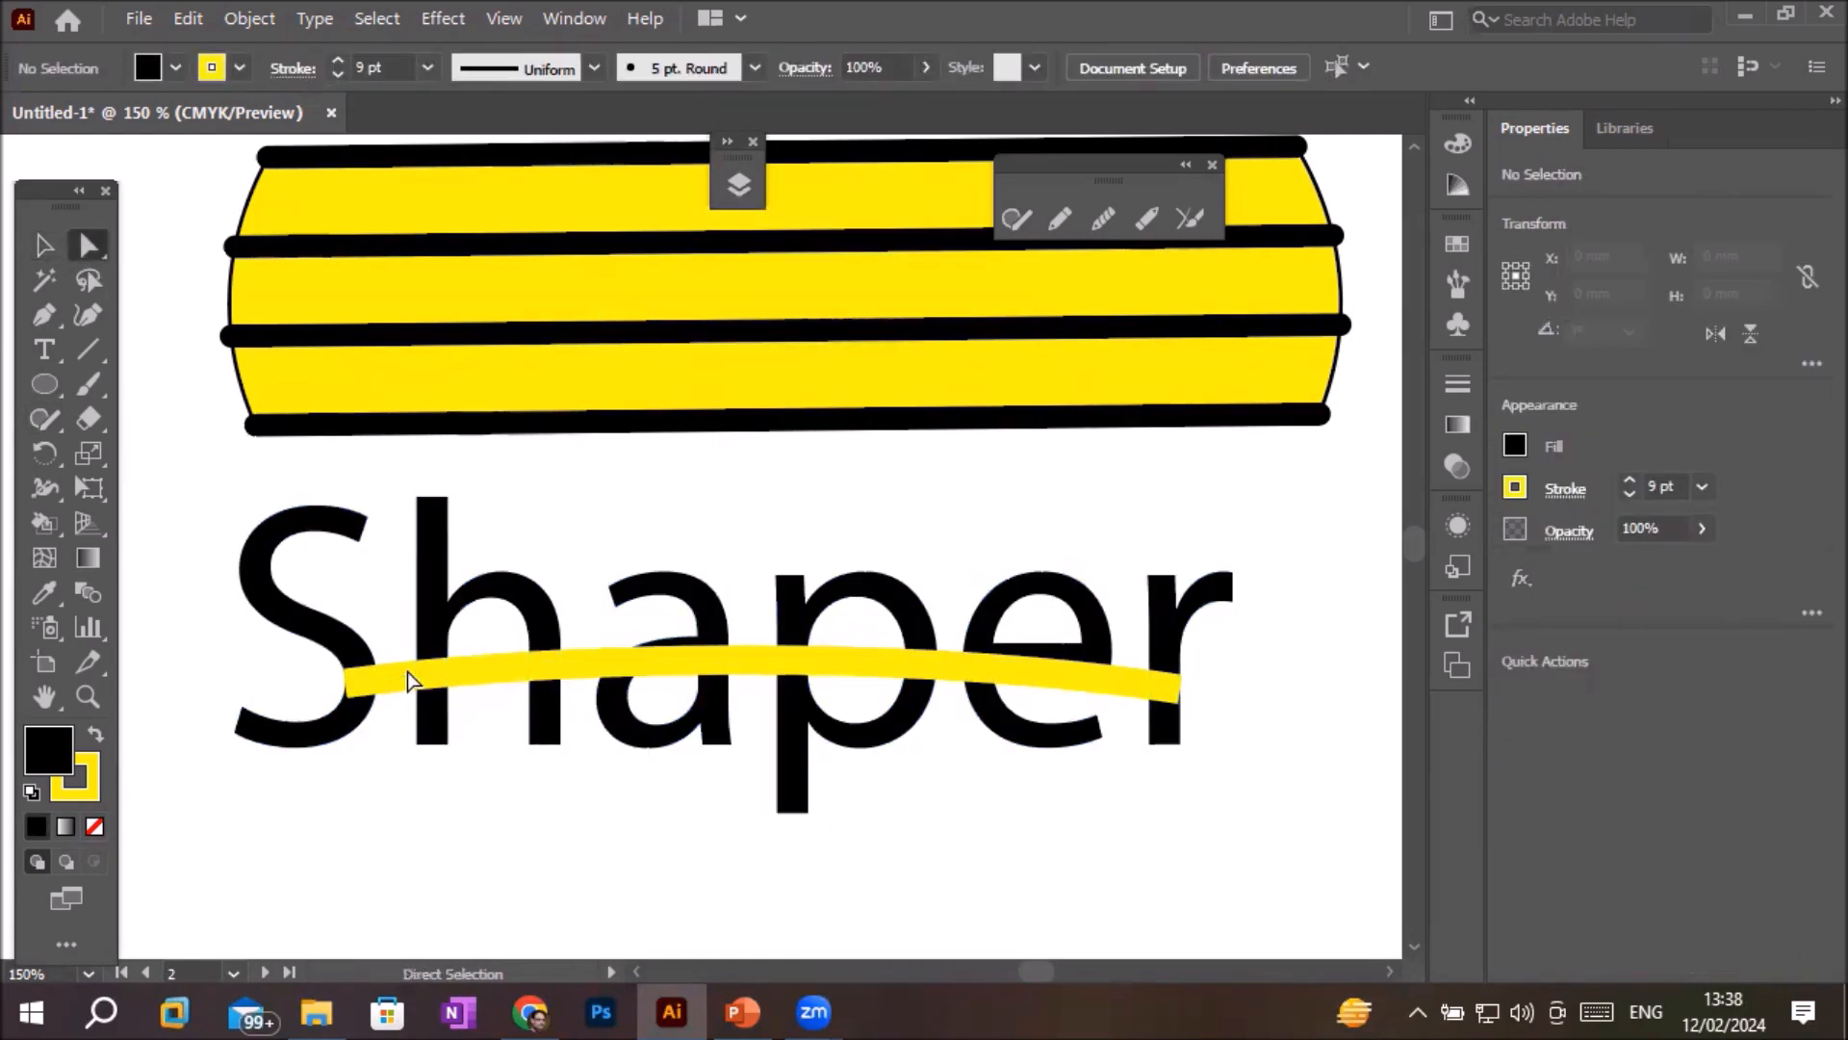
pyautogui.moveTo(426, 685)
pyautogui.mouseDown()
pyautogui.moveTo(412, 763)
pyautogui.moveTo(385, 707)
pyautogui.moveTo(282, 627)
pyautogui.mouseUp()
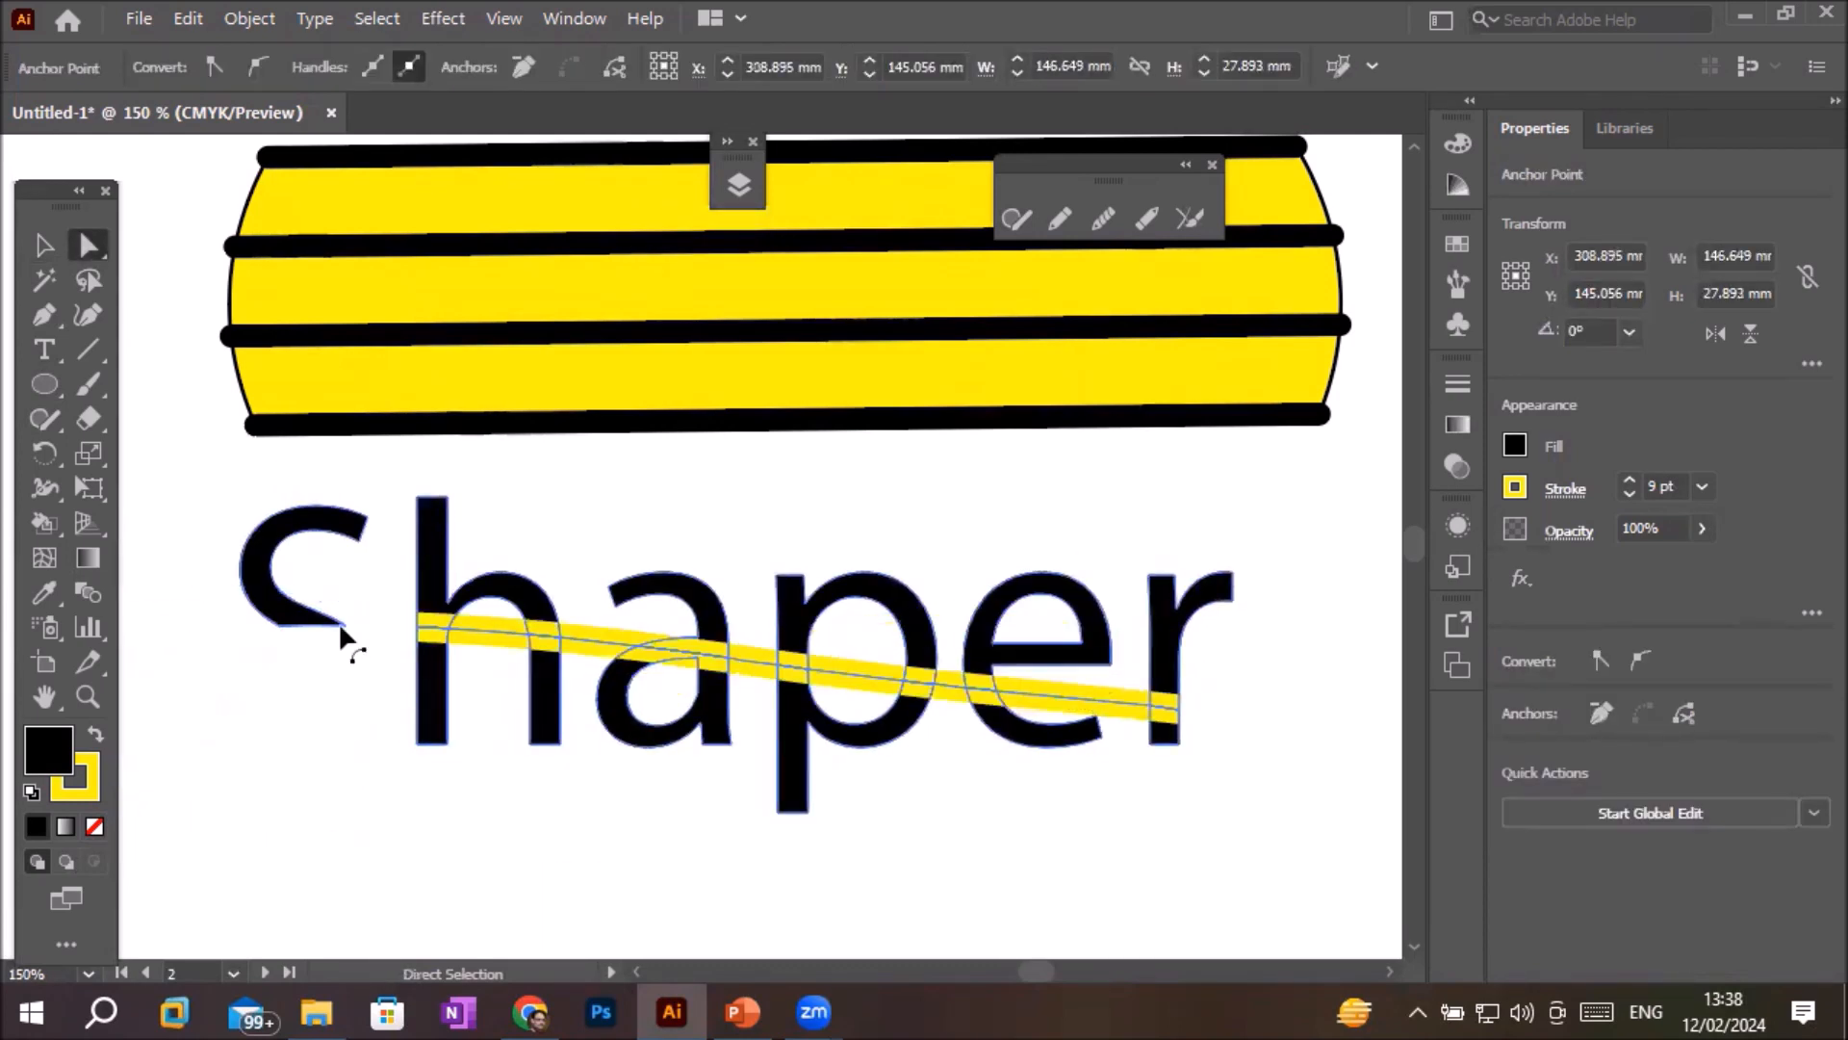
pyautogui.hotkey('ctrl', 'z')
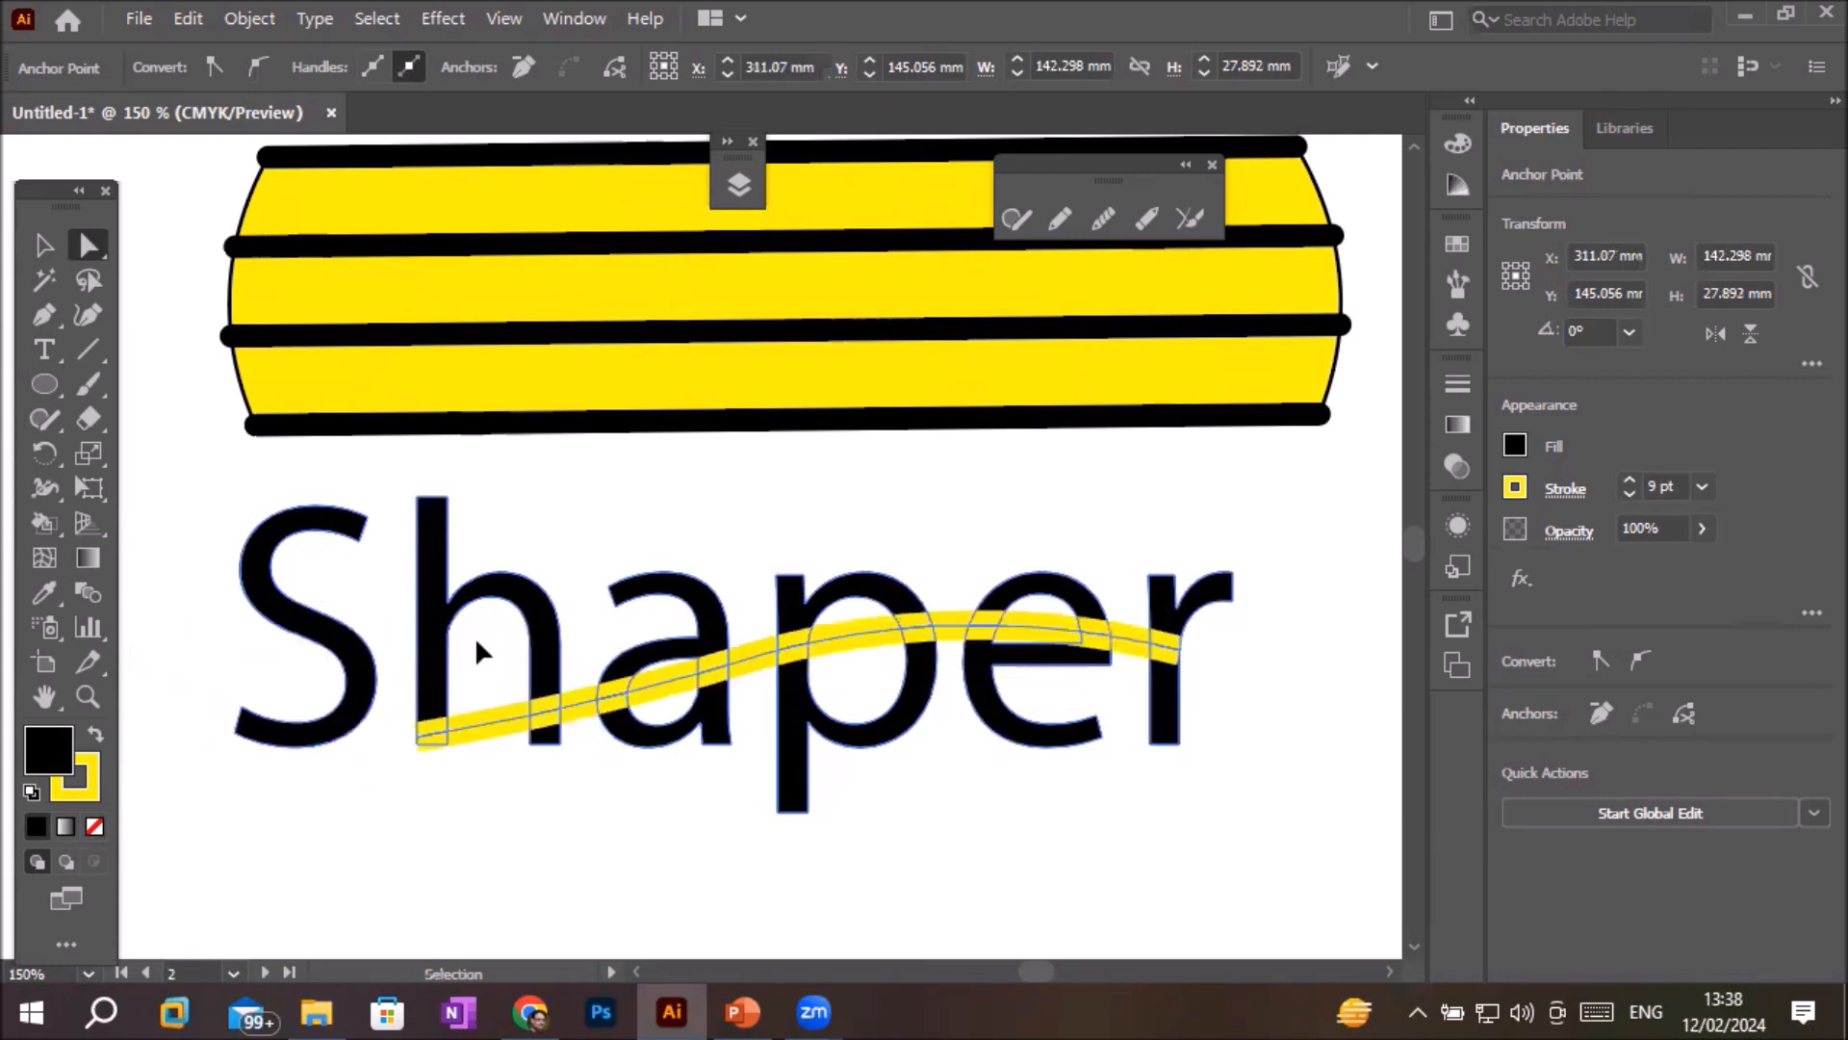
pyautogui.moveTo(601, 710); pyautogui.dragTo(577, 697)
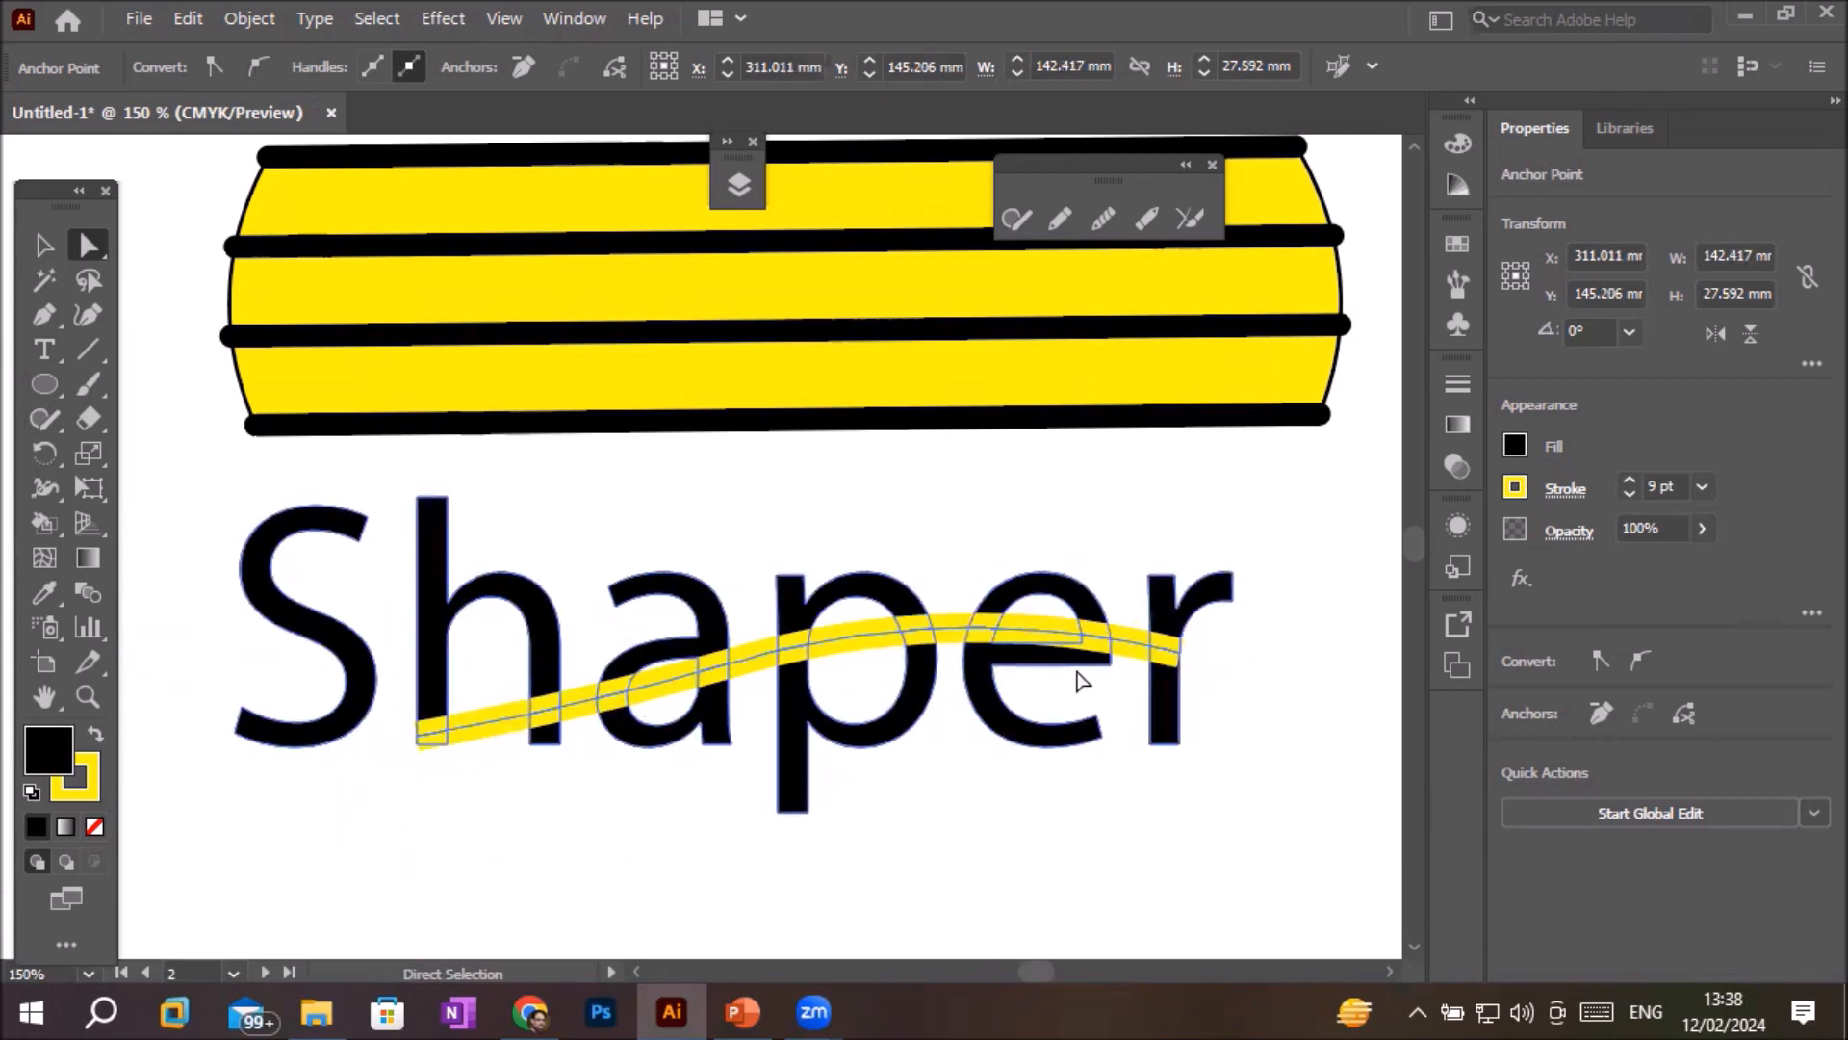
# - Undo the arc's reshaping, styling and trimming and the ellipse itself until only the outlined "Shaper" lettering remains
pyautogui.hotkey('ctrl', 'z')
pyautogui.hotkey('ctrl', 'z')
pyautogui.hotkey('ctrl', 'z')
pyautogui.hotkey('ctrl', 'z')
pyautogui.hotkey('ctrl', 'z')
pyautogui.hotkey('ctrl', 'z')
pyautogui.hotkey('ctrl', 'z')
pyautogui.hotkey('ctrl', 'z')
pyautogui.hotkey('ctrl', 'z')
pyautogui.hotkey('ctrl', 'z')
pyautogui.hotkey('ctrl', 'z')
pyautogui.press('a')
pyautogui.hotkey('ctrl', 'z')
# - Draw a closed Pen tool shape with a zigzag upper edge across the "Shaper" letters and straight sides enclosing their lower half
pyautogui.click(43, 315)
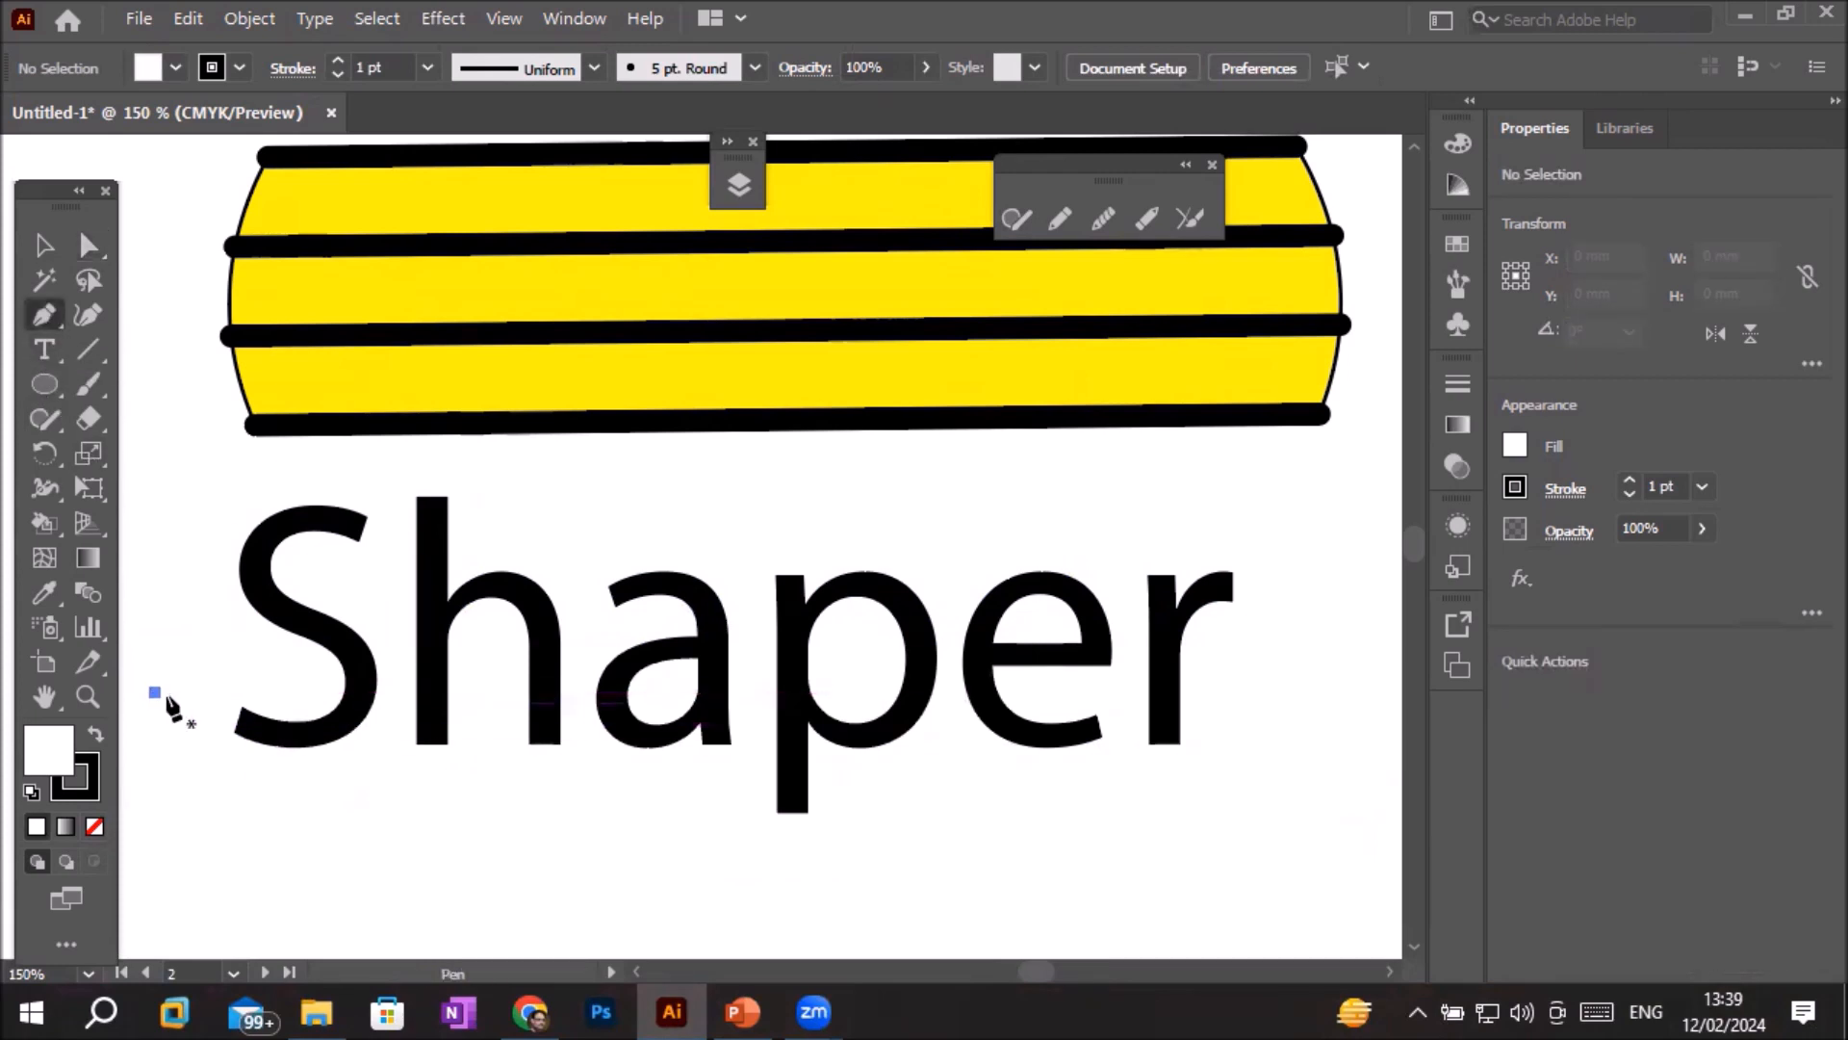
pyautogui.click(155, 693)
pyautogui.click(395, 608)
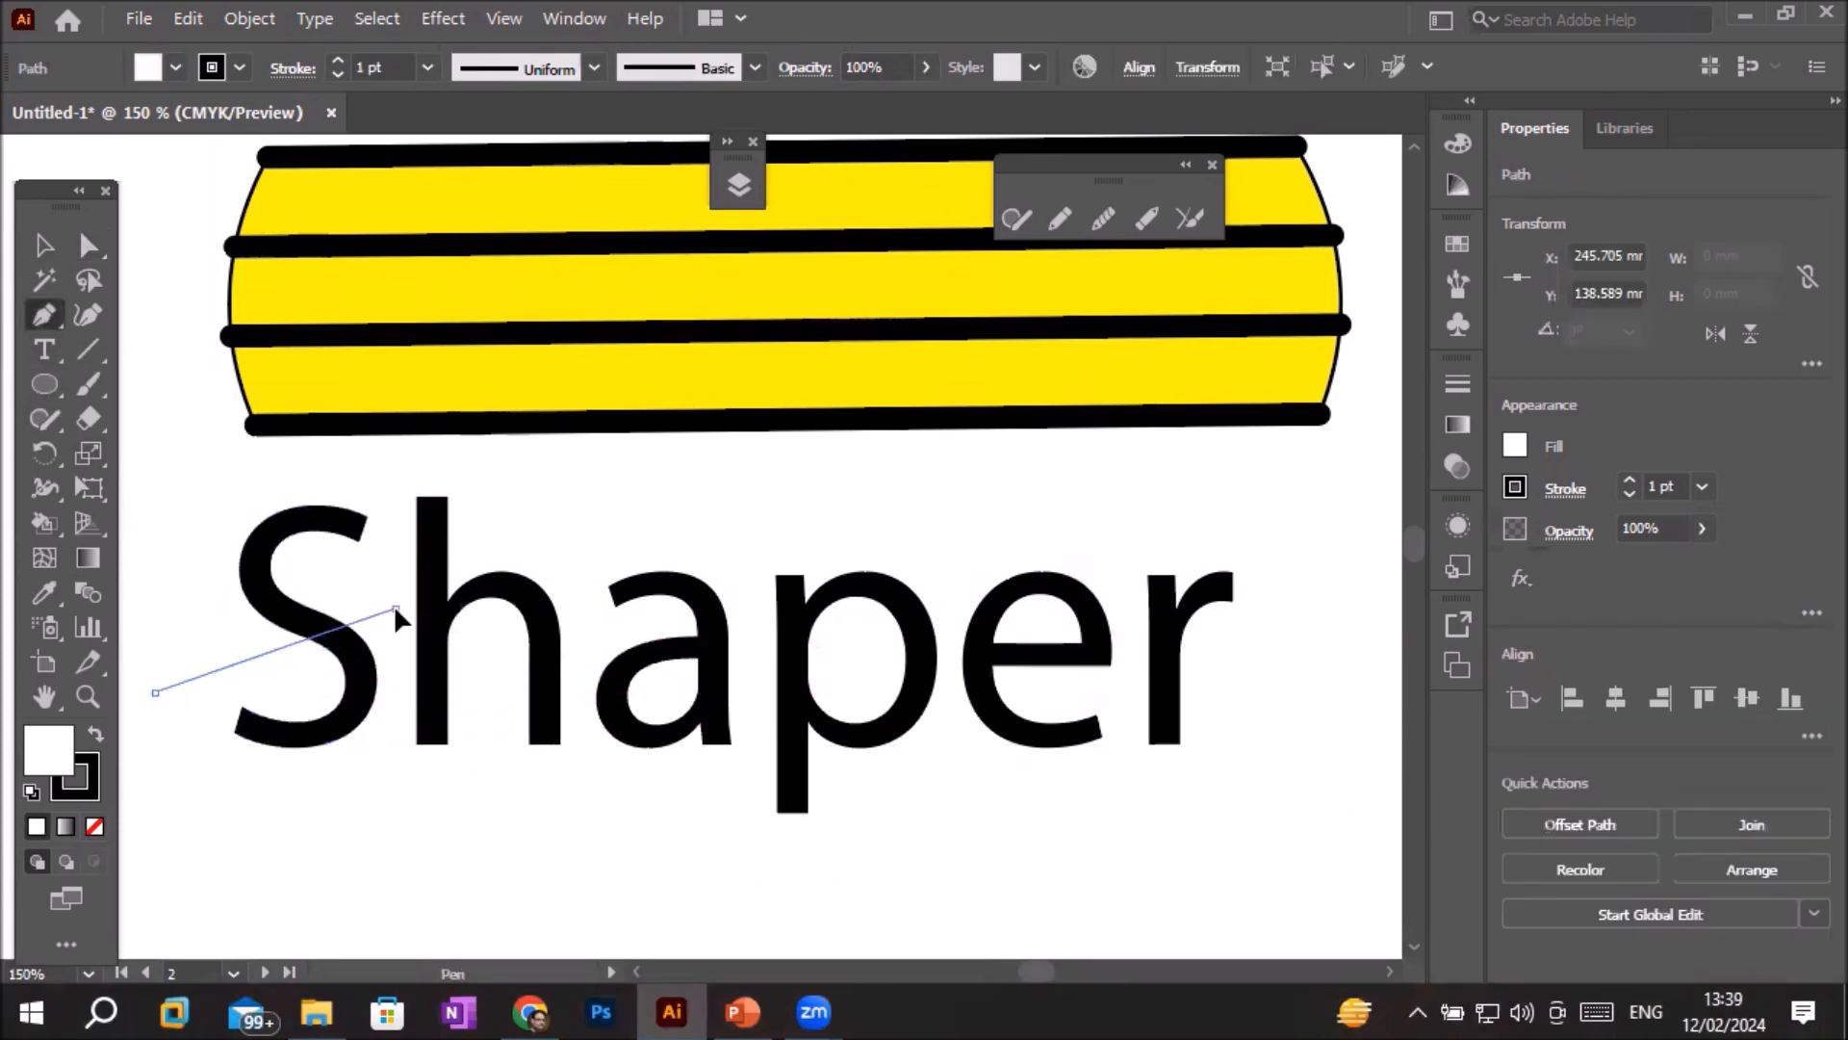
pyautogui.click(503, 702)
pyautogui.click(653, 617)
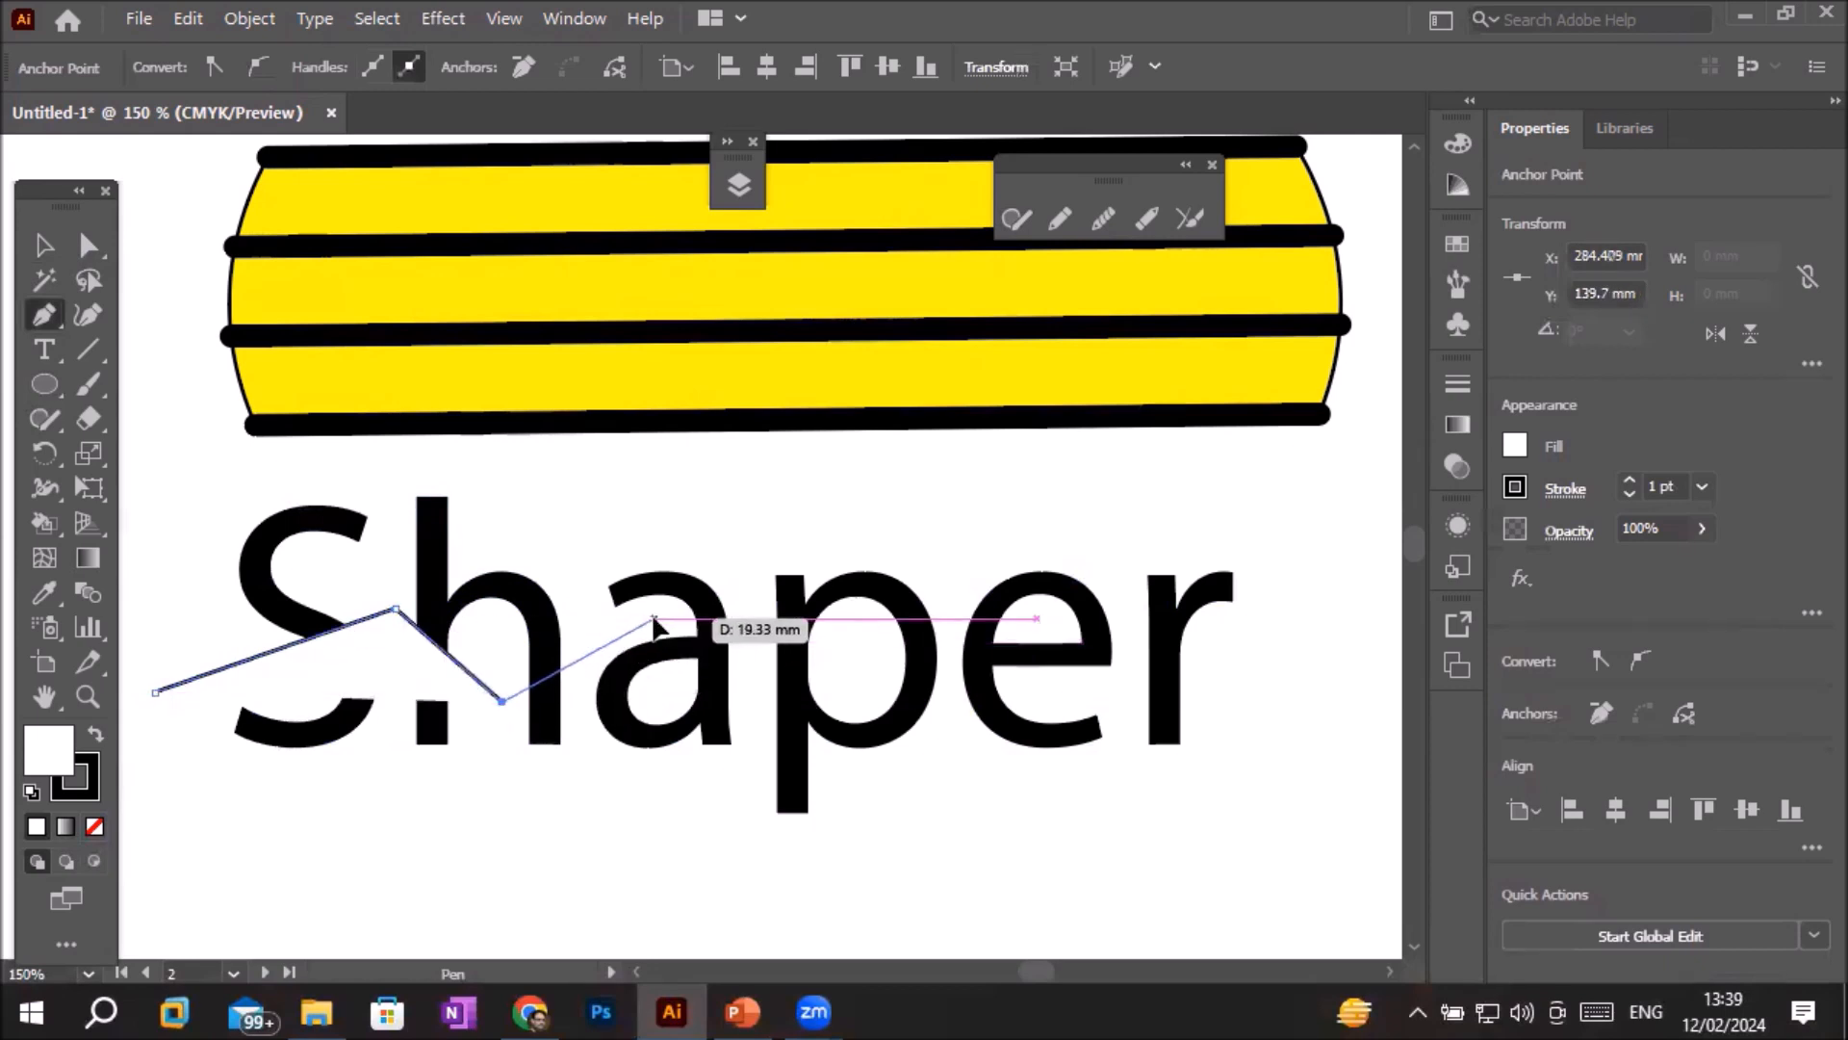
pyautogui.click(776, 700)
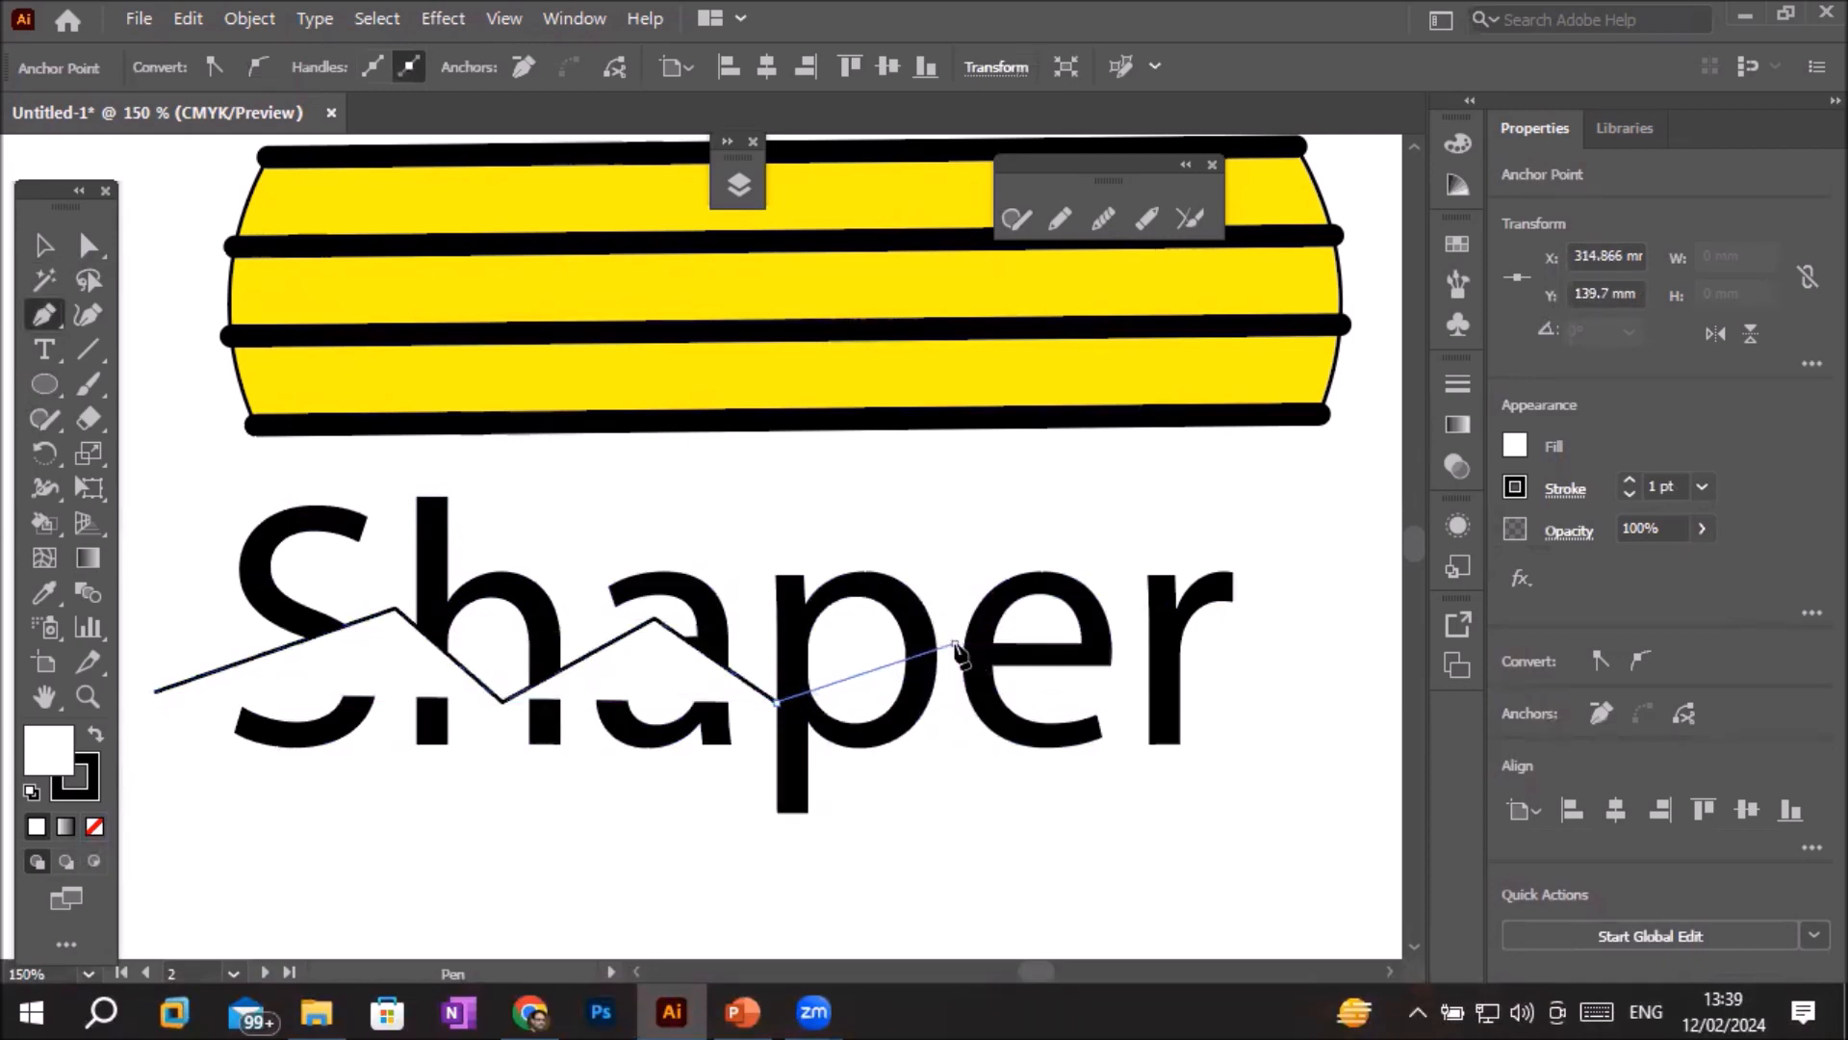
pyautogui.click(953, 643)
pyautogui.click(1127, 715)
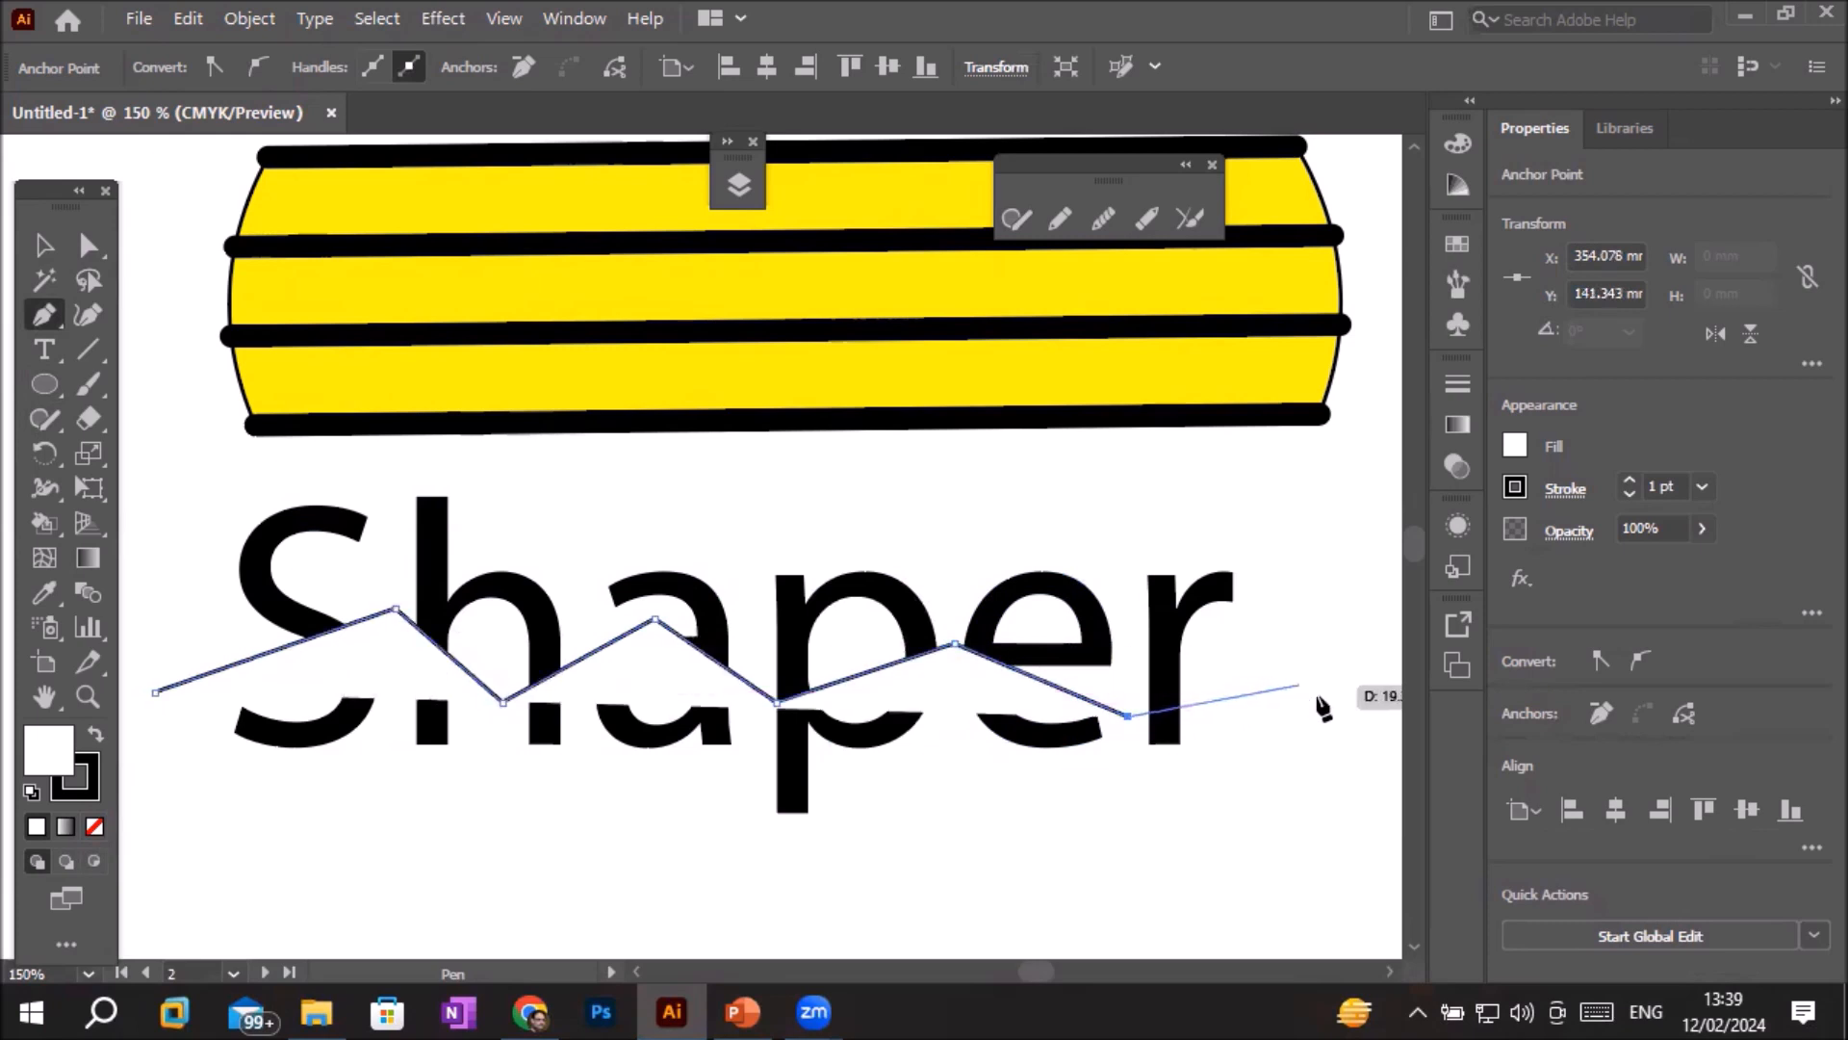
pyautogui.click(1358, 716)
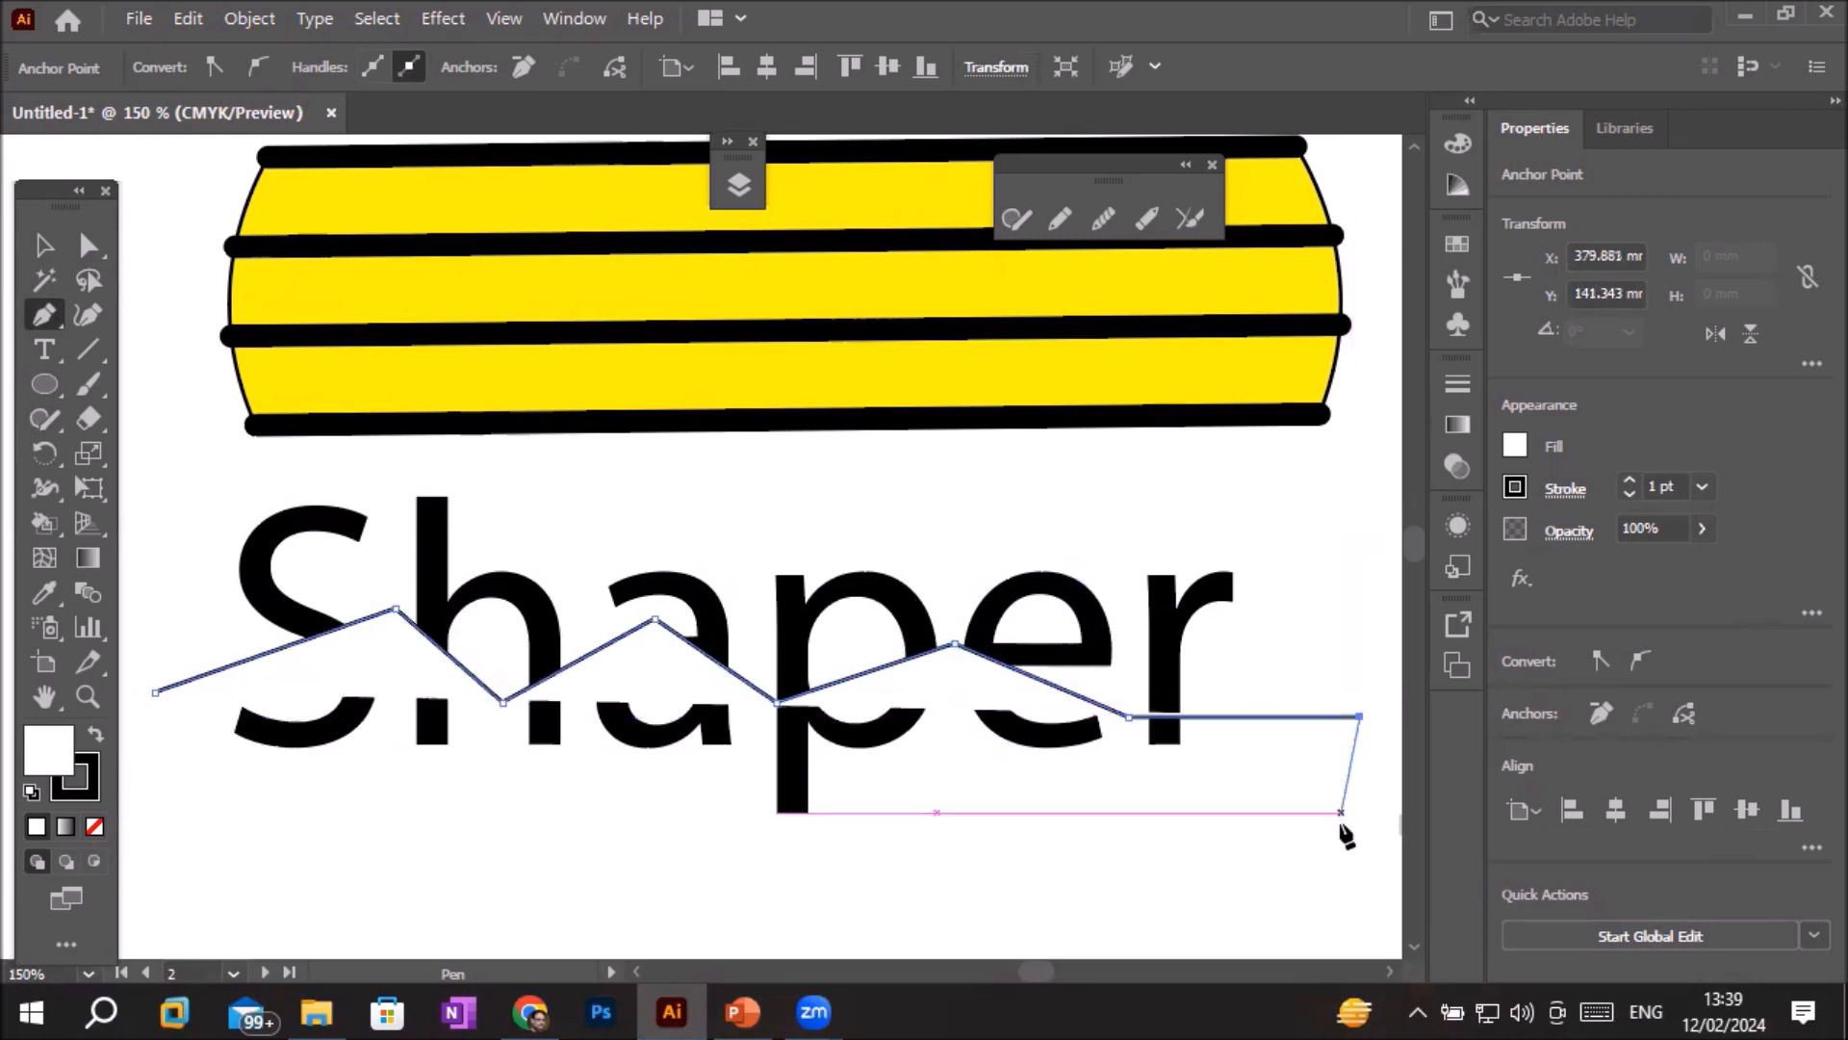
pyautogui.click(1359, 830)
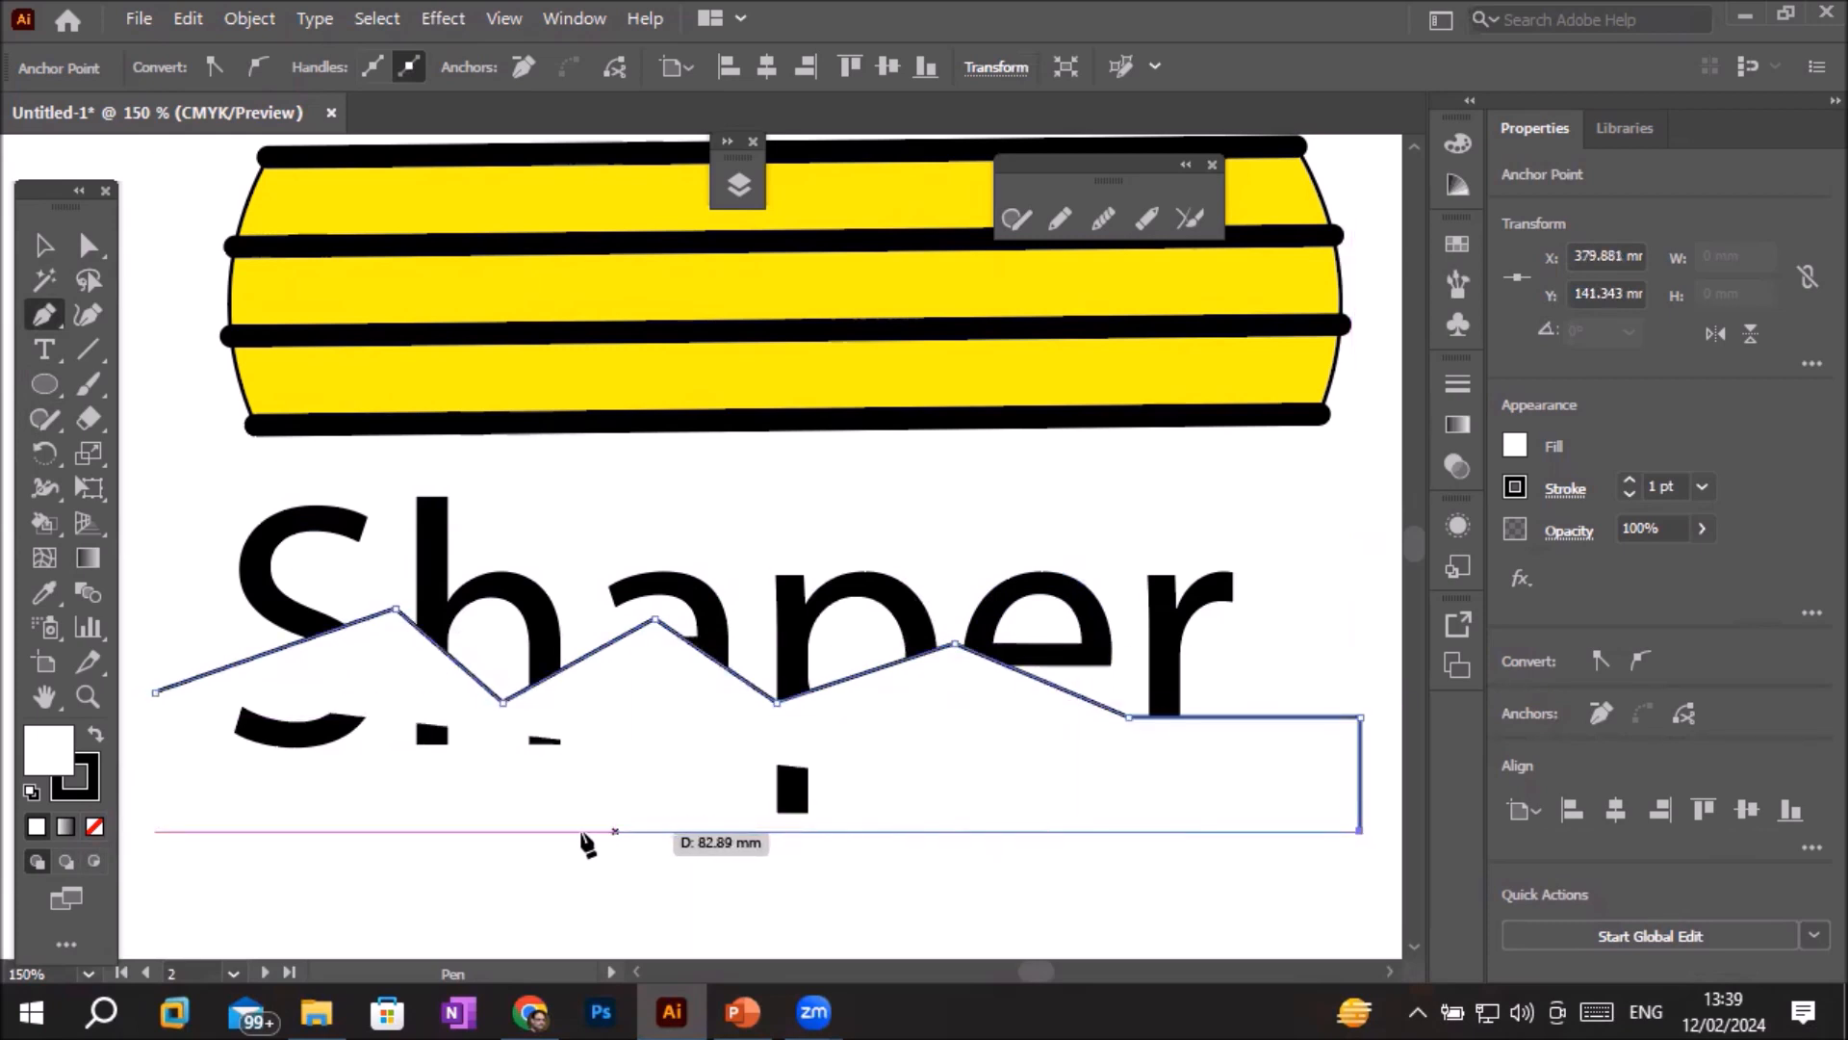
pyautogui.click(160, 821)
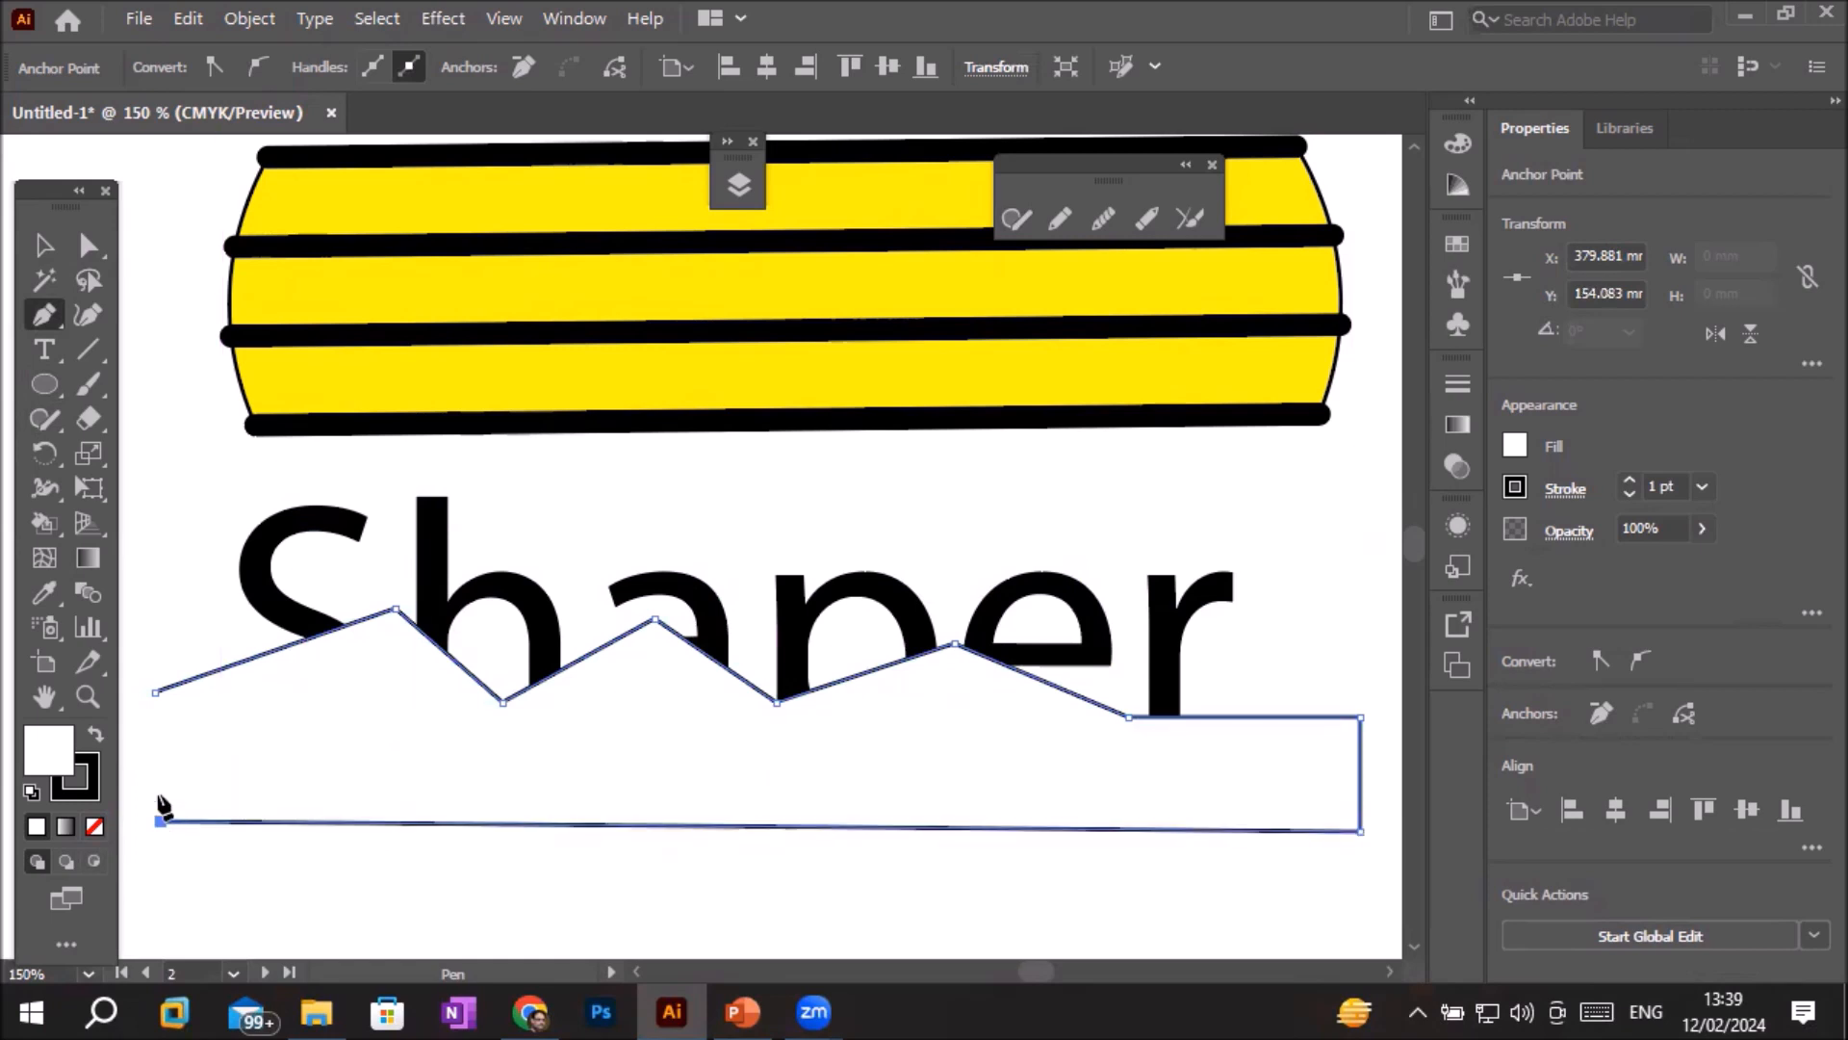
pyautogui.click(156, 692)
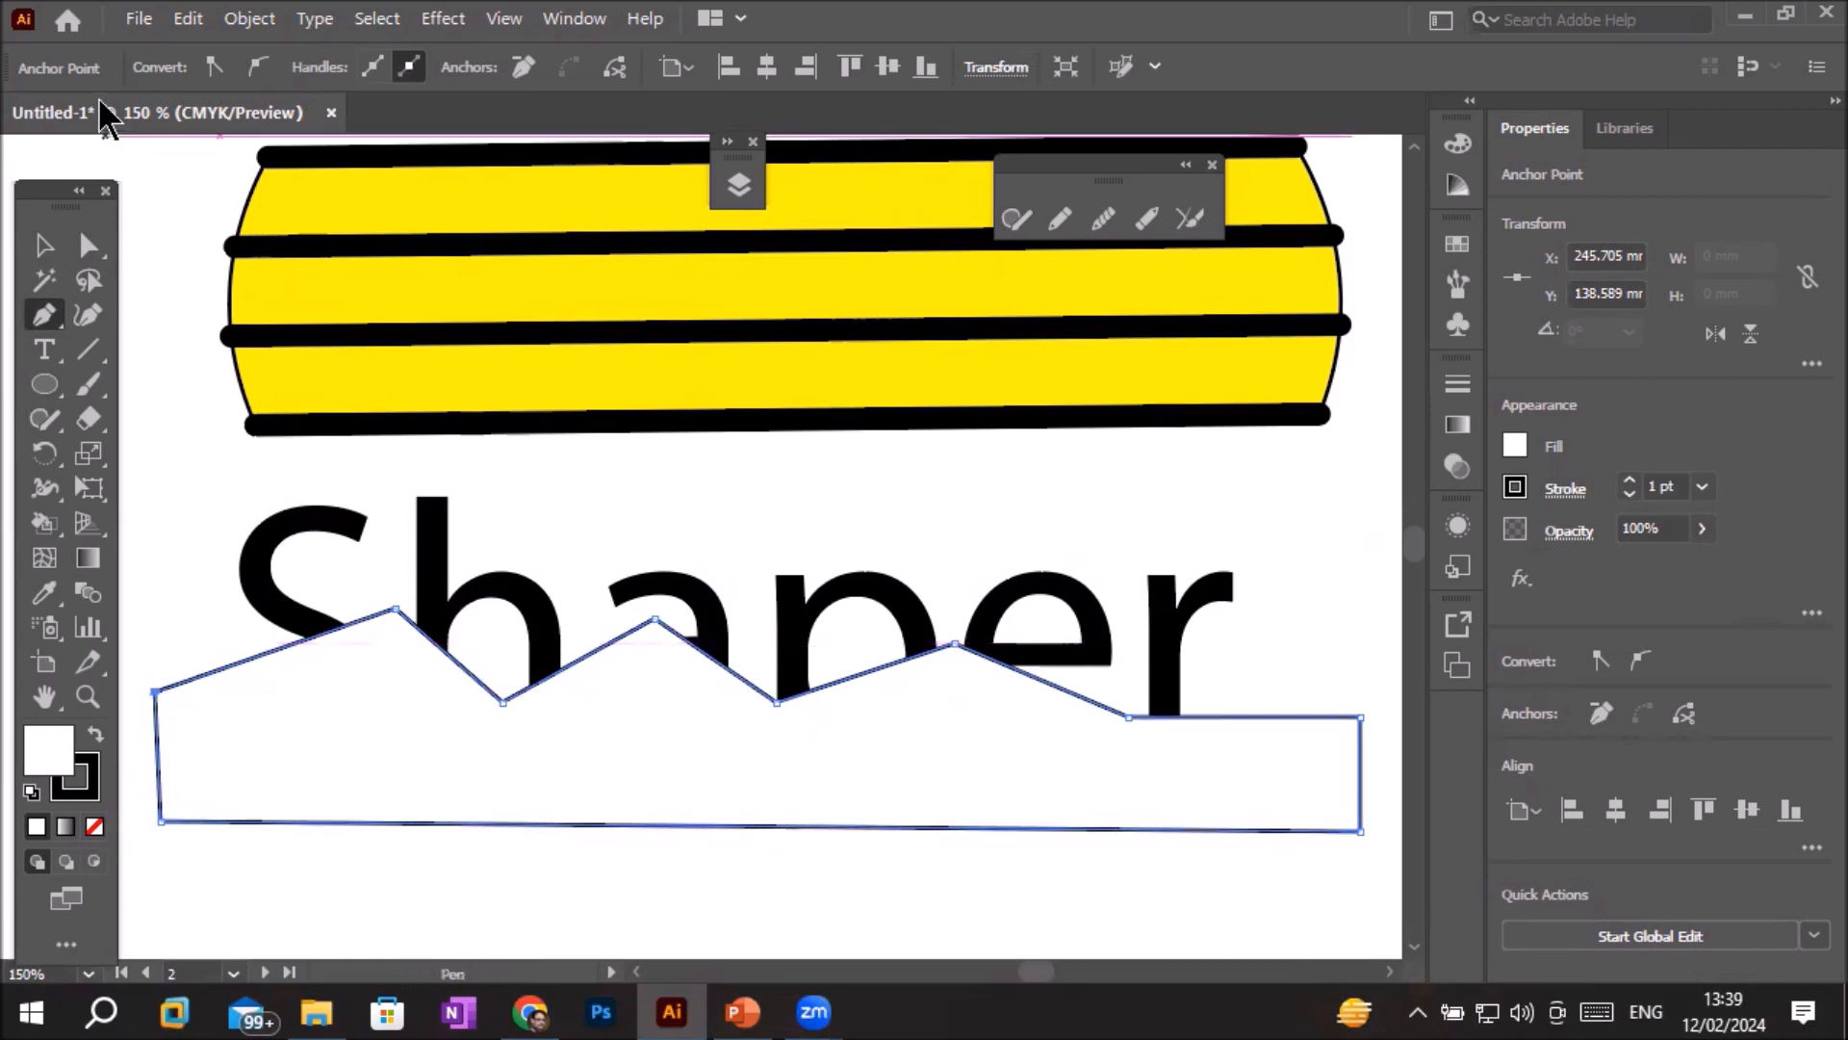
# - Set the zigzag shape's fill to None and deselect it
pyautogui.click(1515, 446)
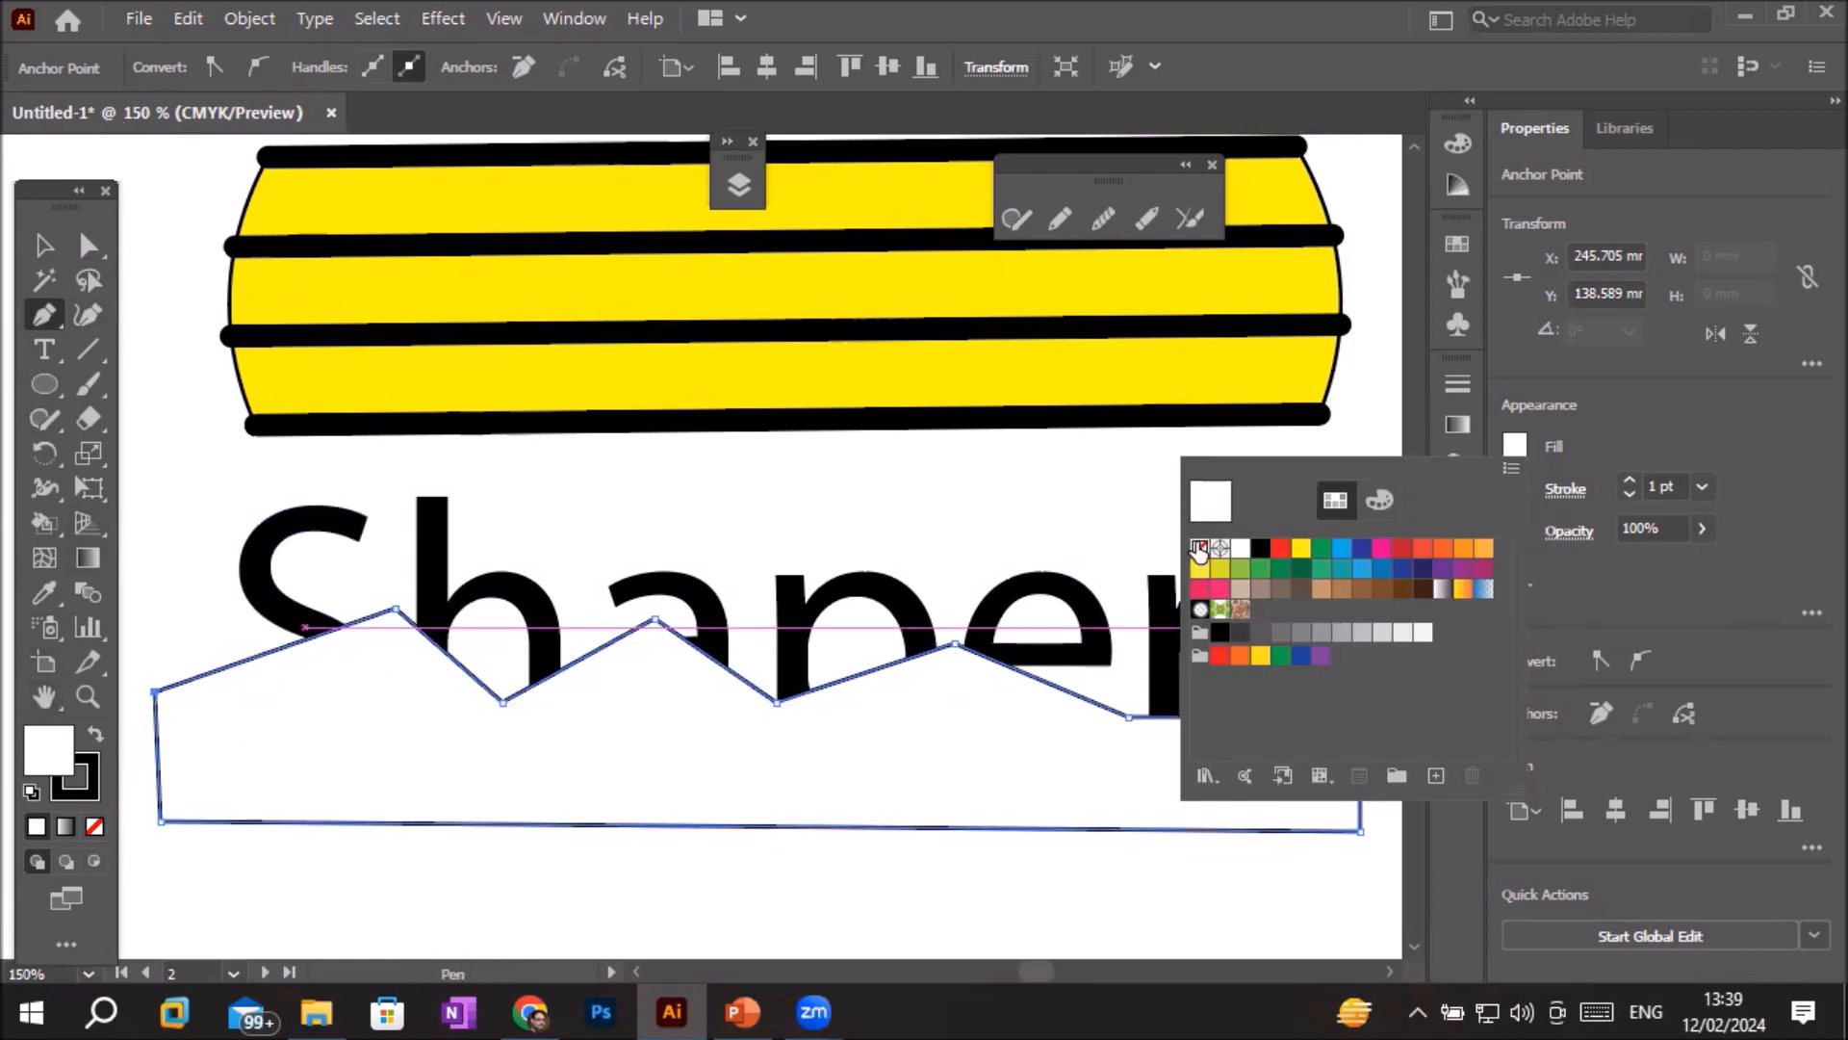
pyautogui.click(1198, 548)
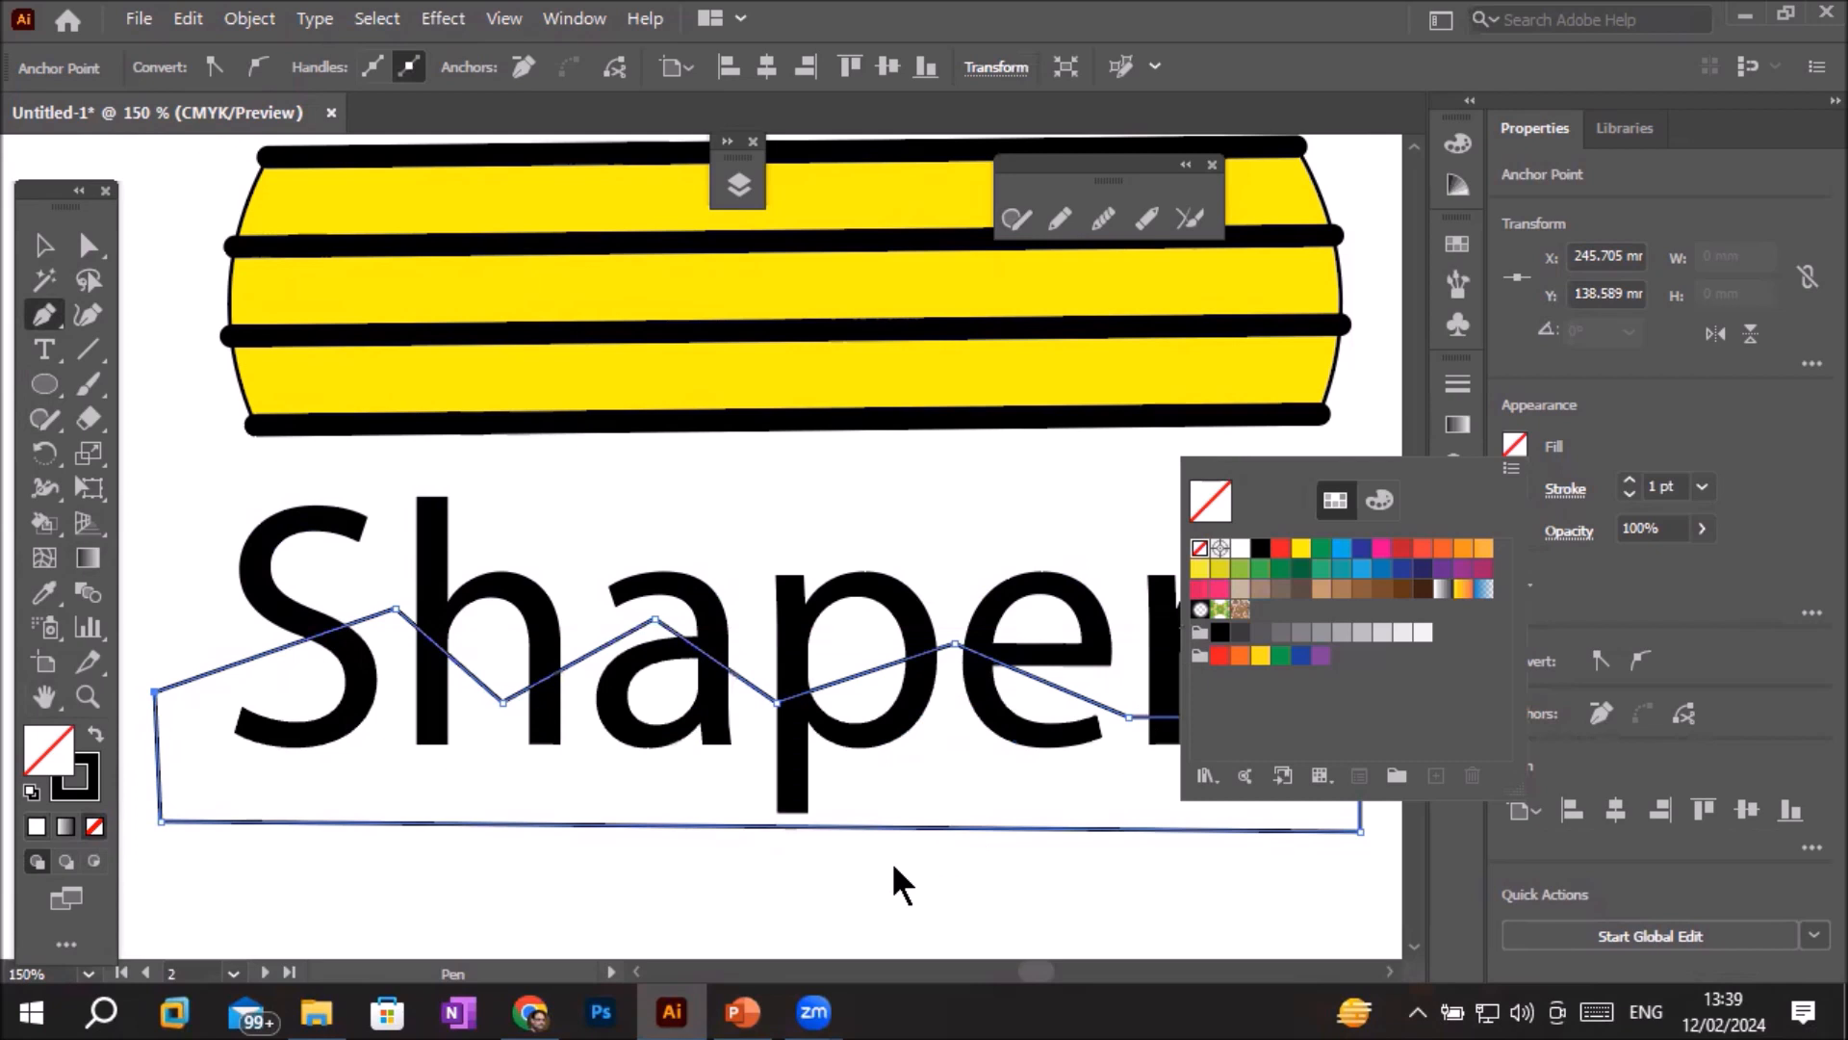
pyautogui.scroll(-1, 532, 852)
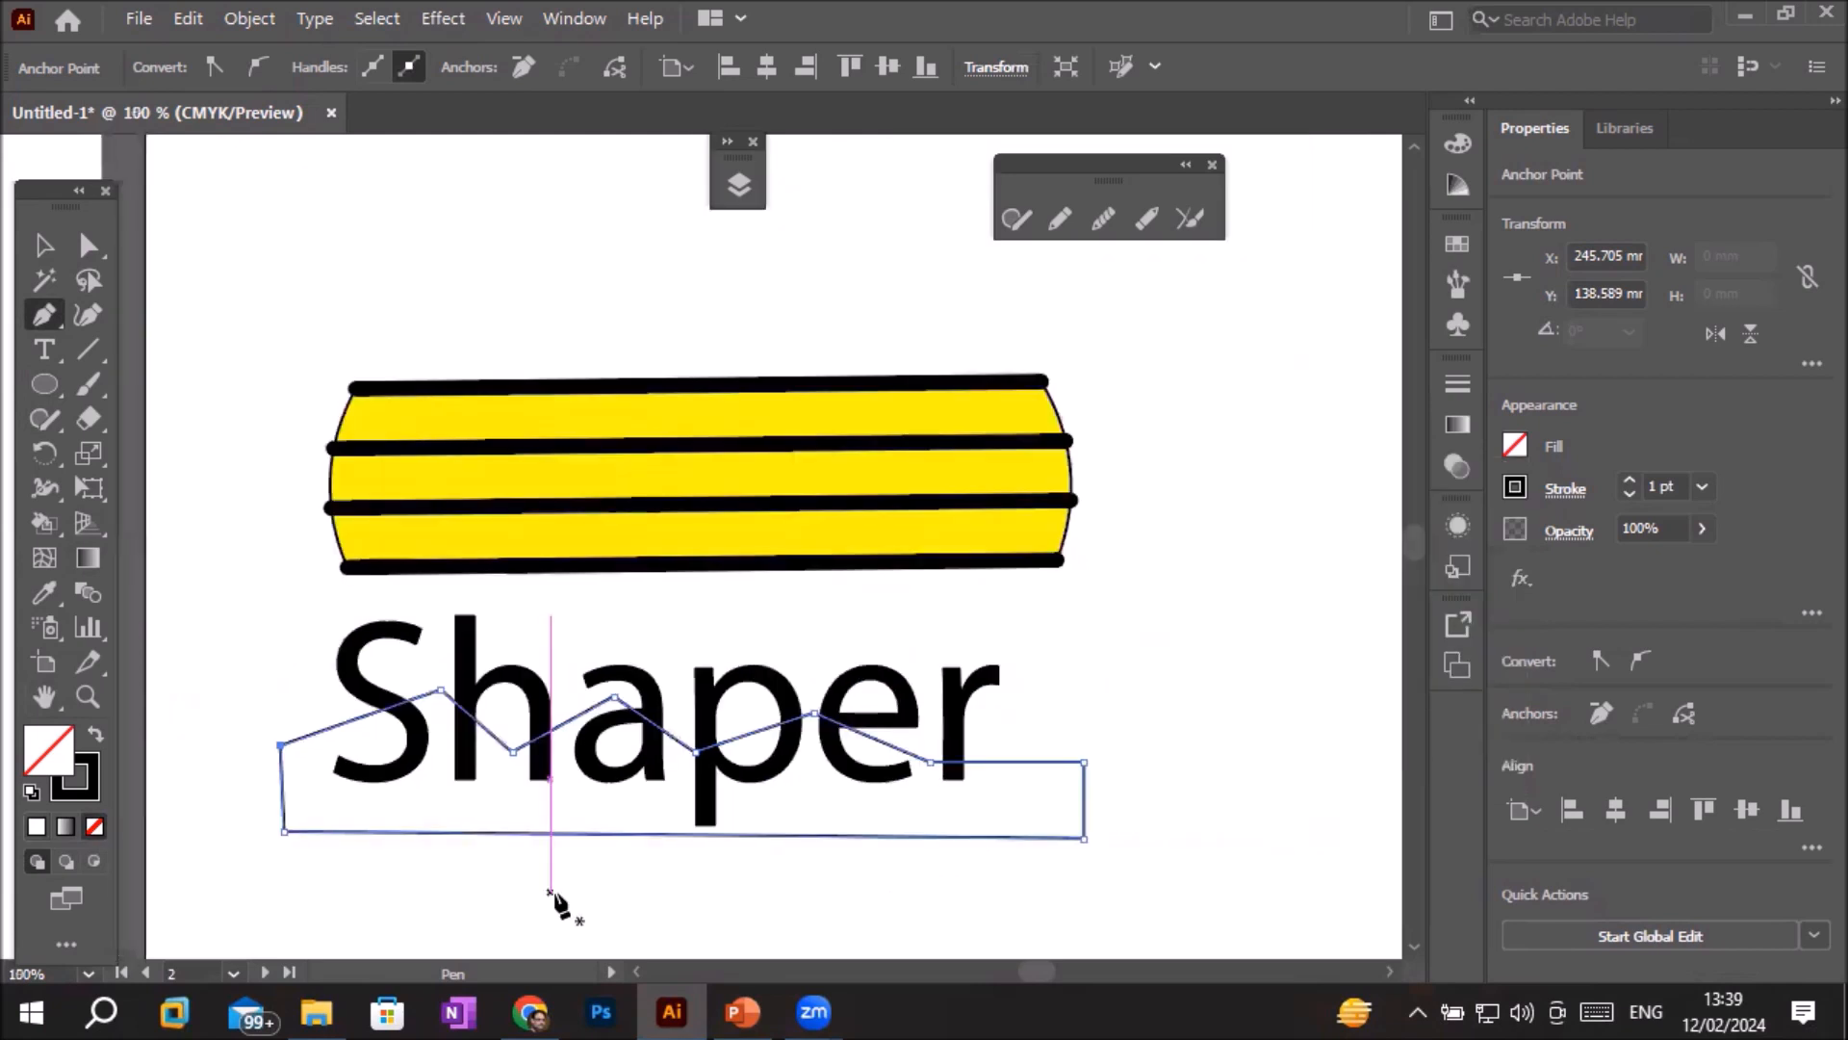
pyautogui.click(43, 245)
pyautogui.click(216, 560)
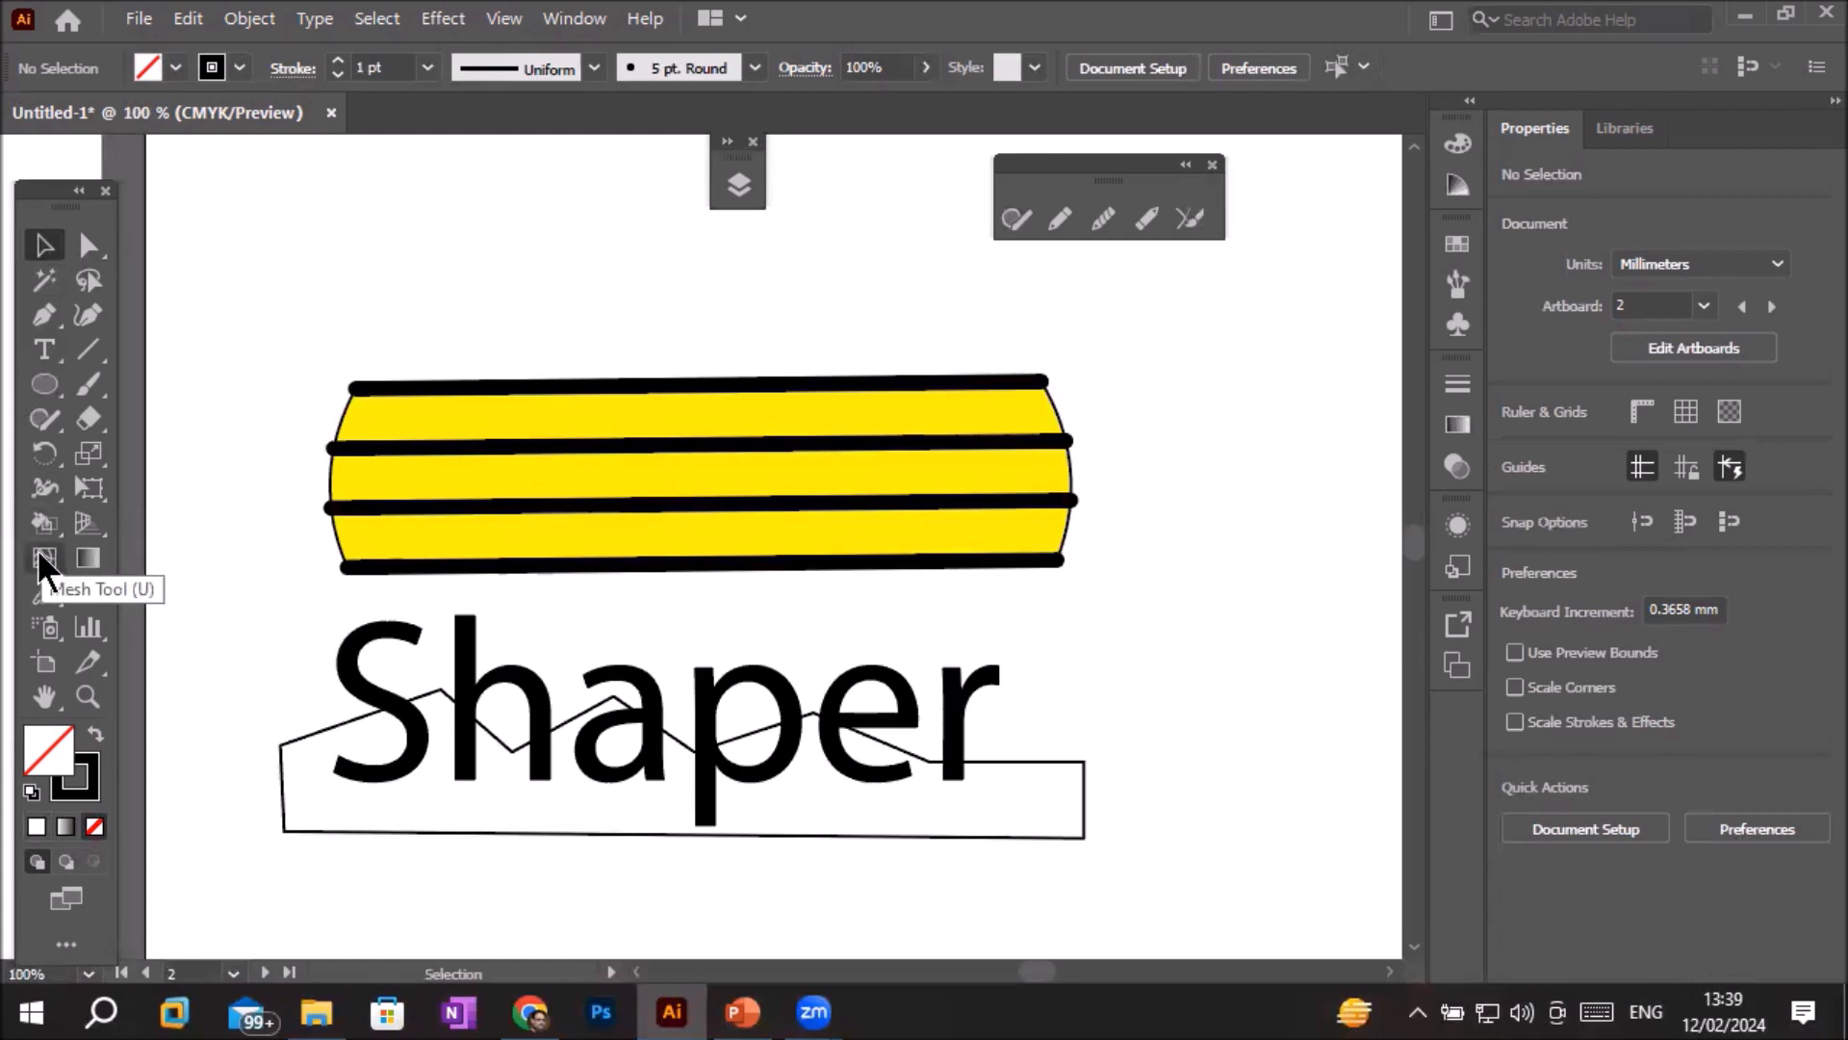
# - Scribble away the zigzag shape's part outside the letters with the Shaper tool, leaving only the zigzag line across them
pyautogui.click(45, 435)
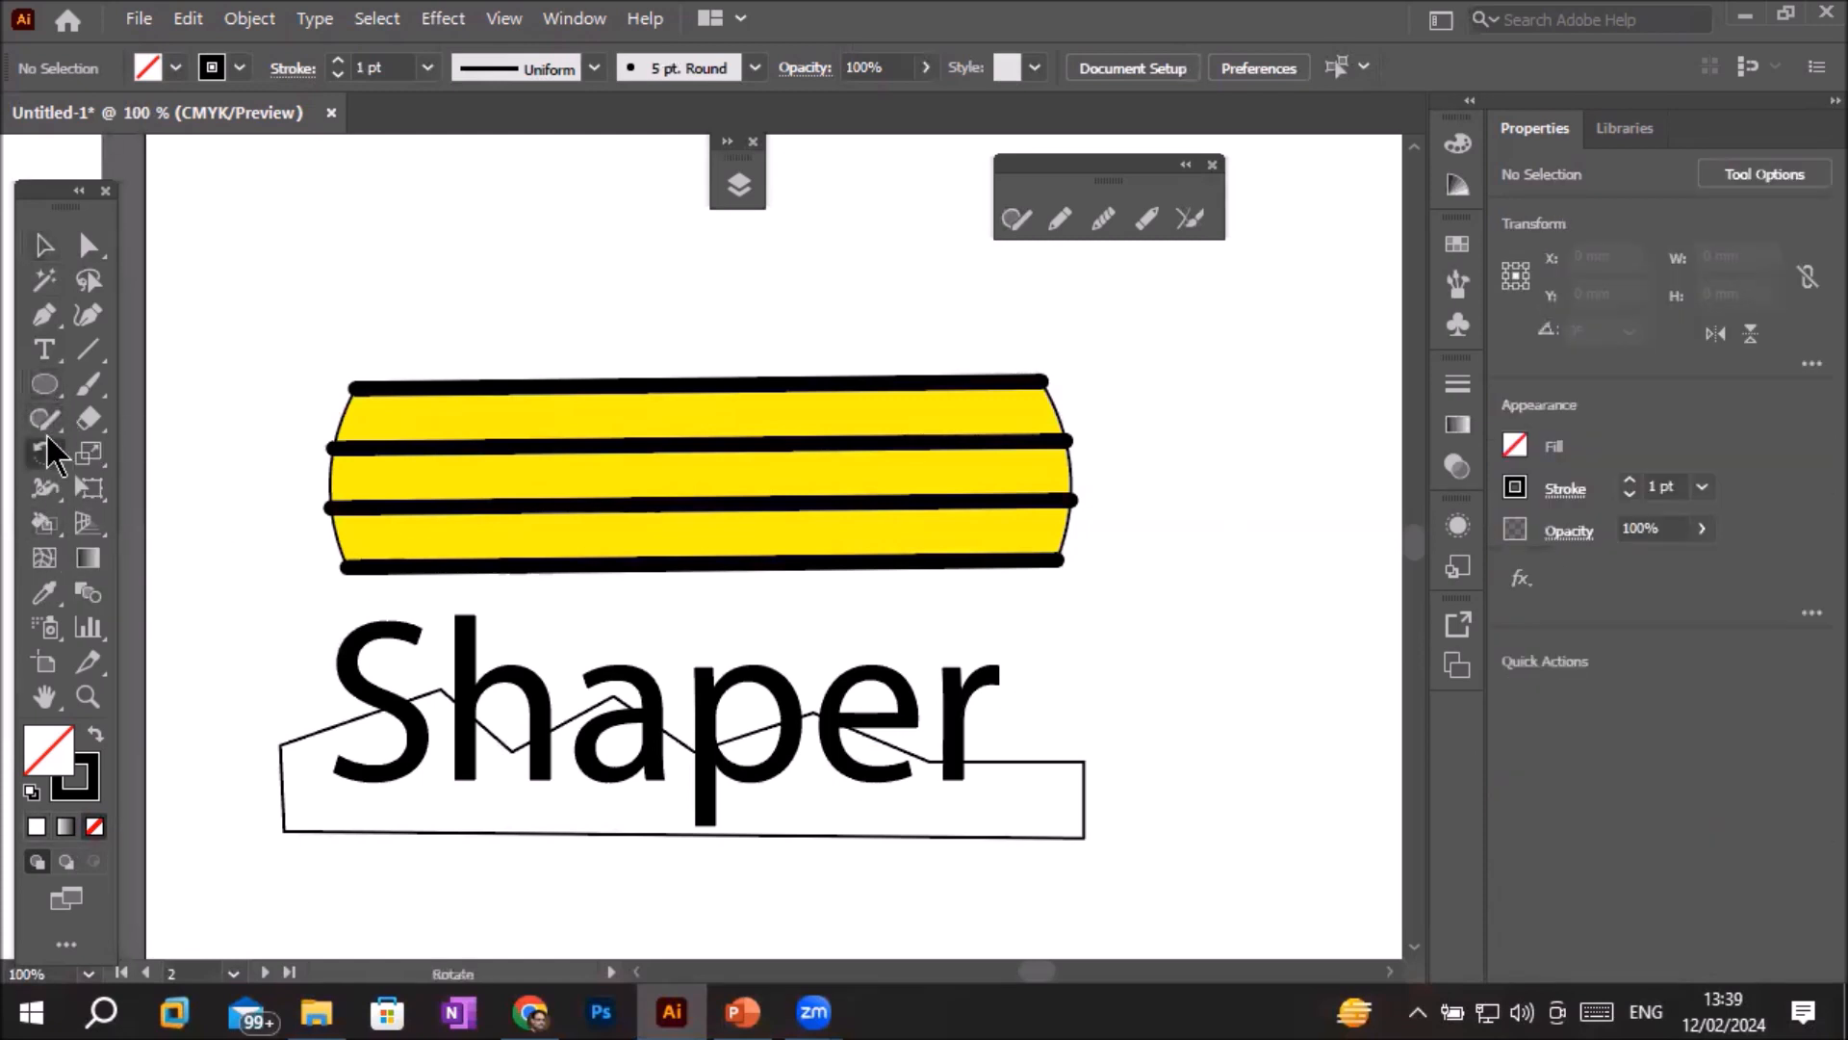
pyautogui.click(45, 430)
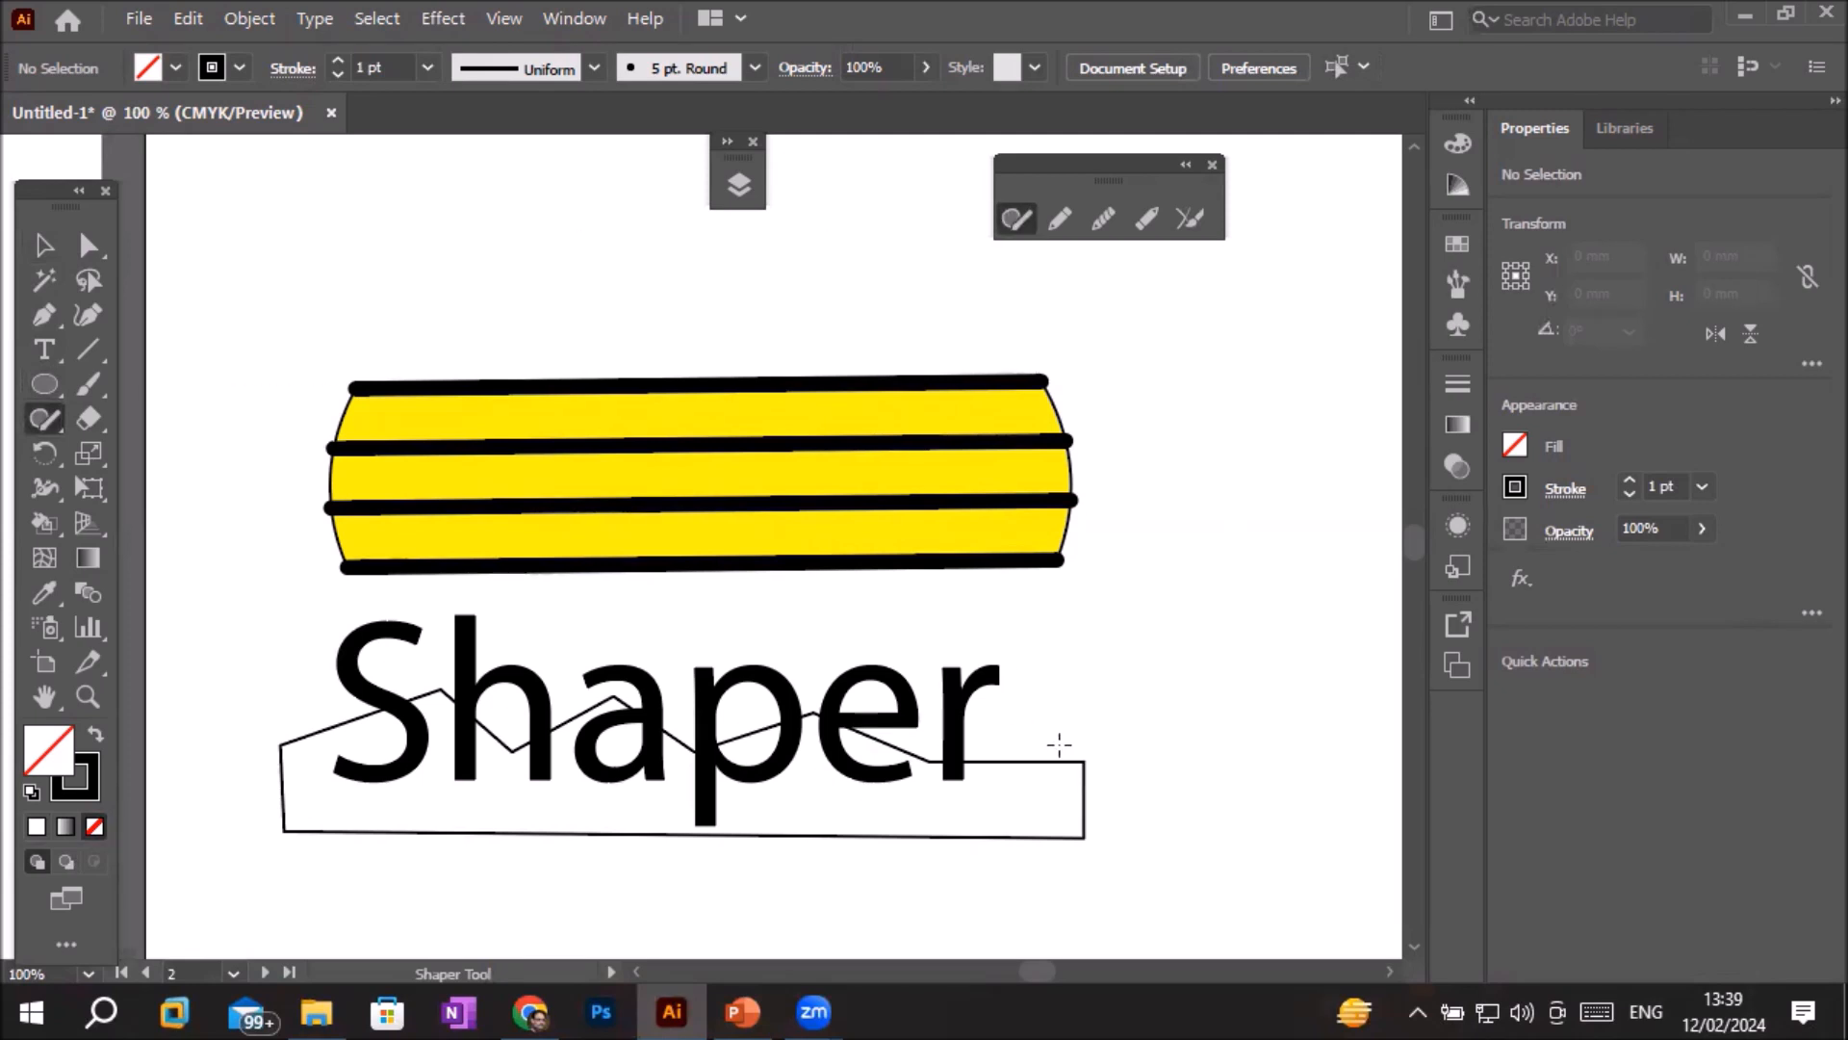
pyautogui.moveTo(1059, 731)
pyautogui.mouseDown()
pyautogui.moveTo(1081, 846)
pyautogui.moveTo(1102, 852)
pyautogui.mouseUp()
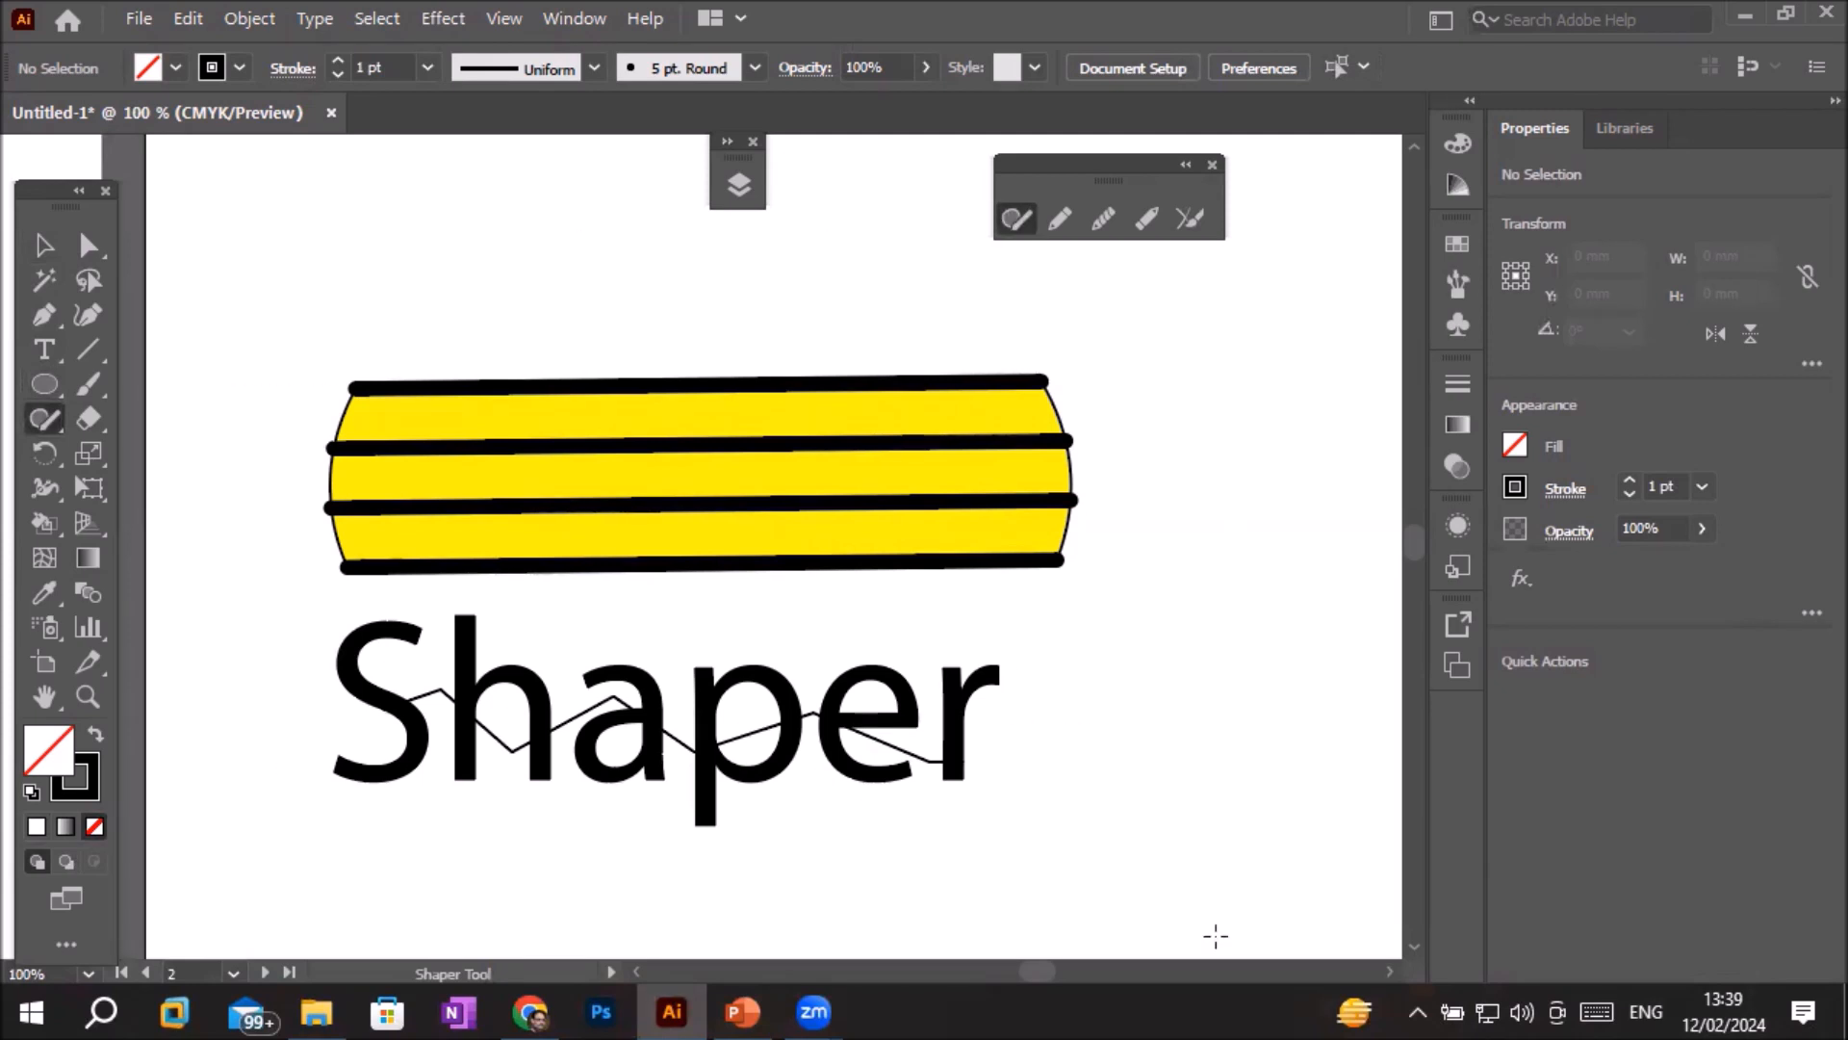
pyautogui.scroll(2, 616, 849)
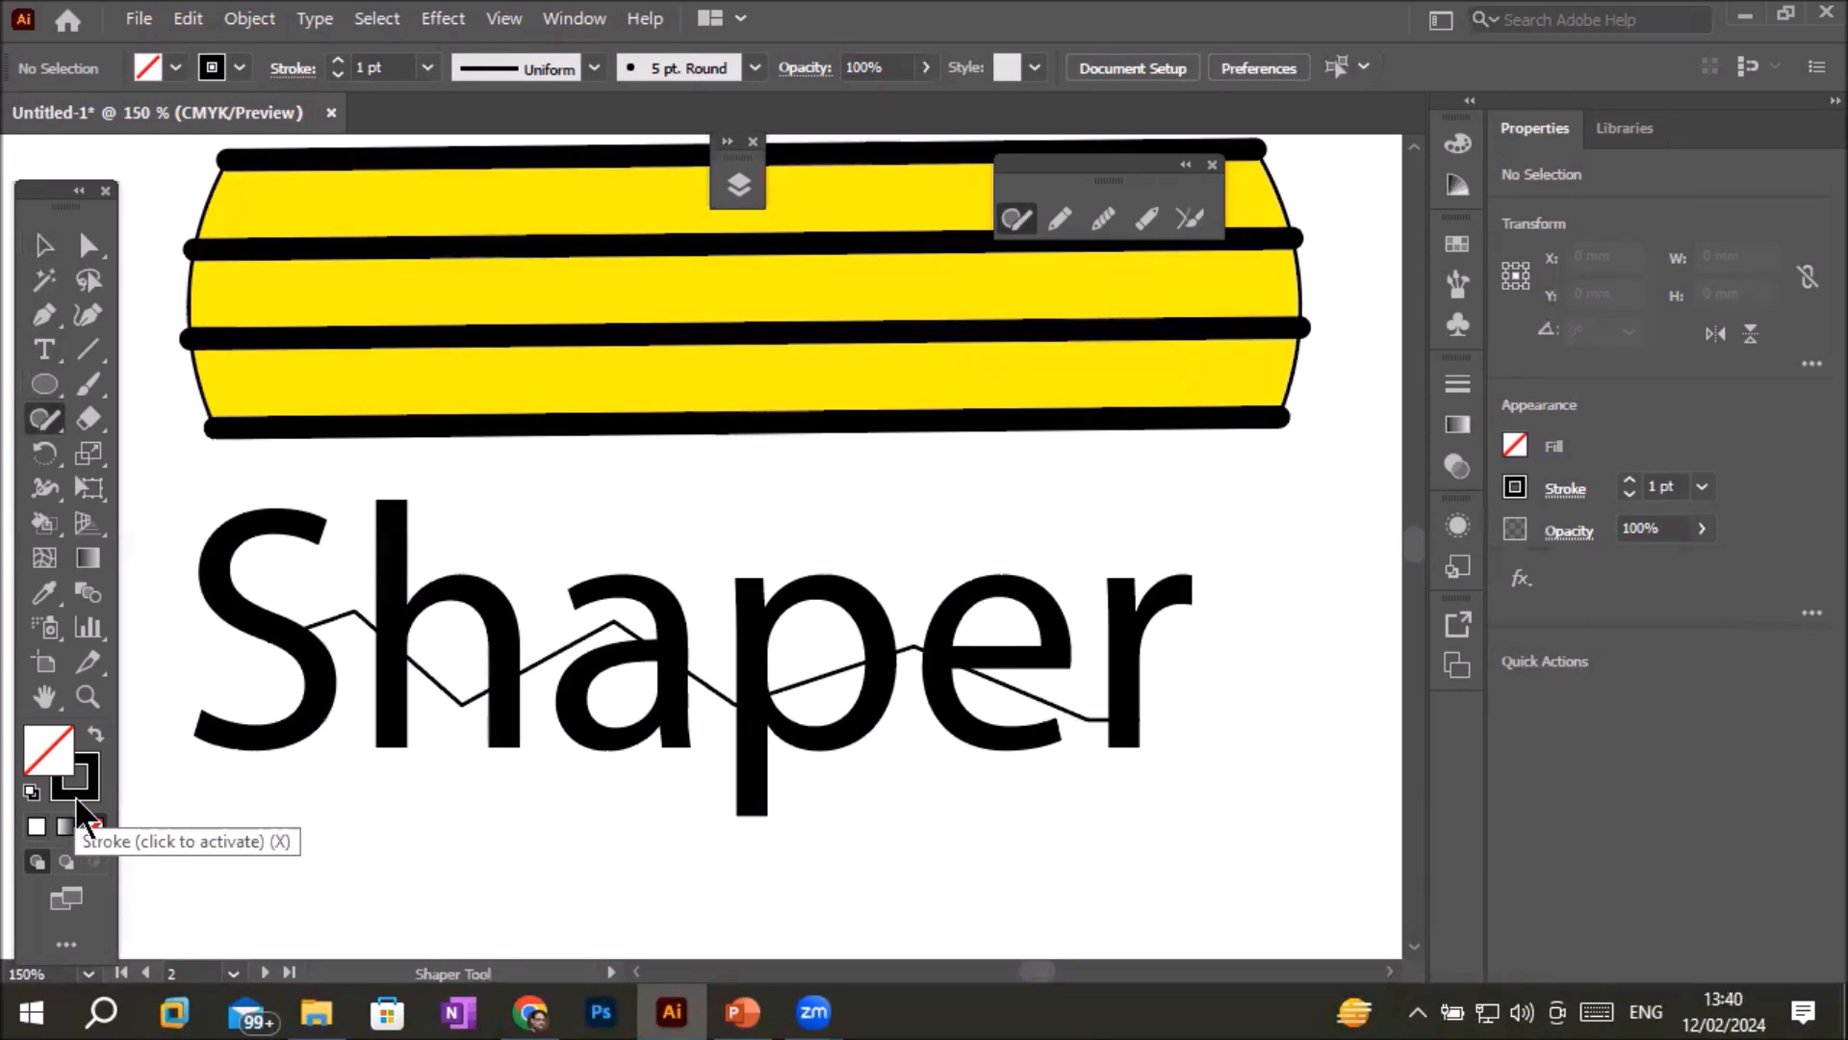
# - Try to change the zigzag line's stroke color to CMYK Red with nothing selected
pyautogui.click(240, 69)
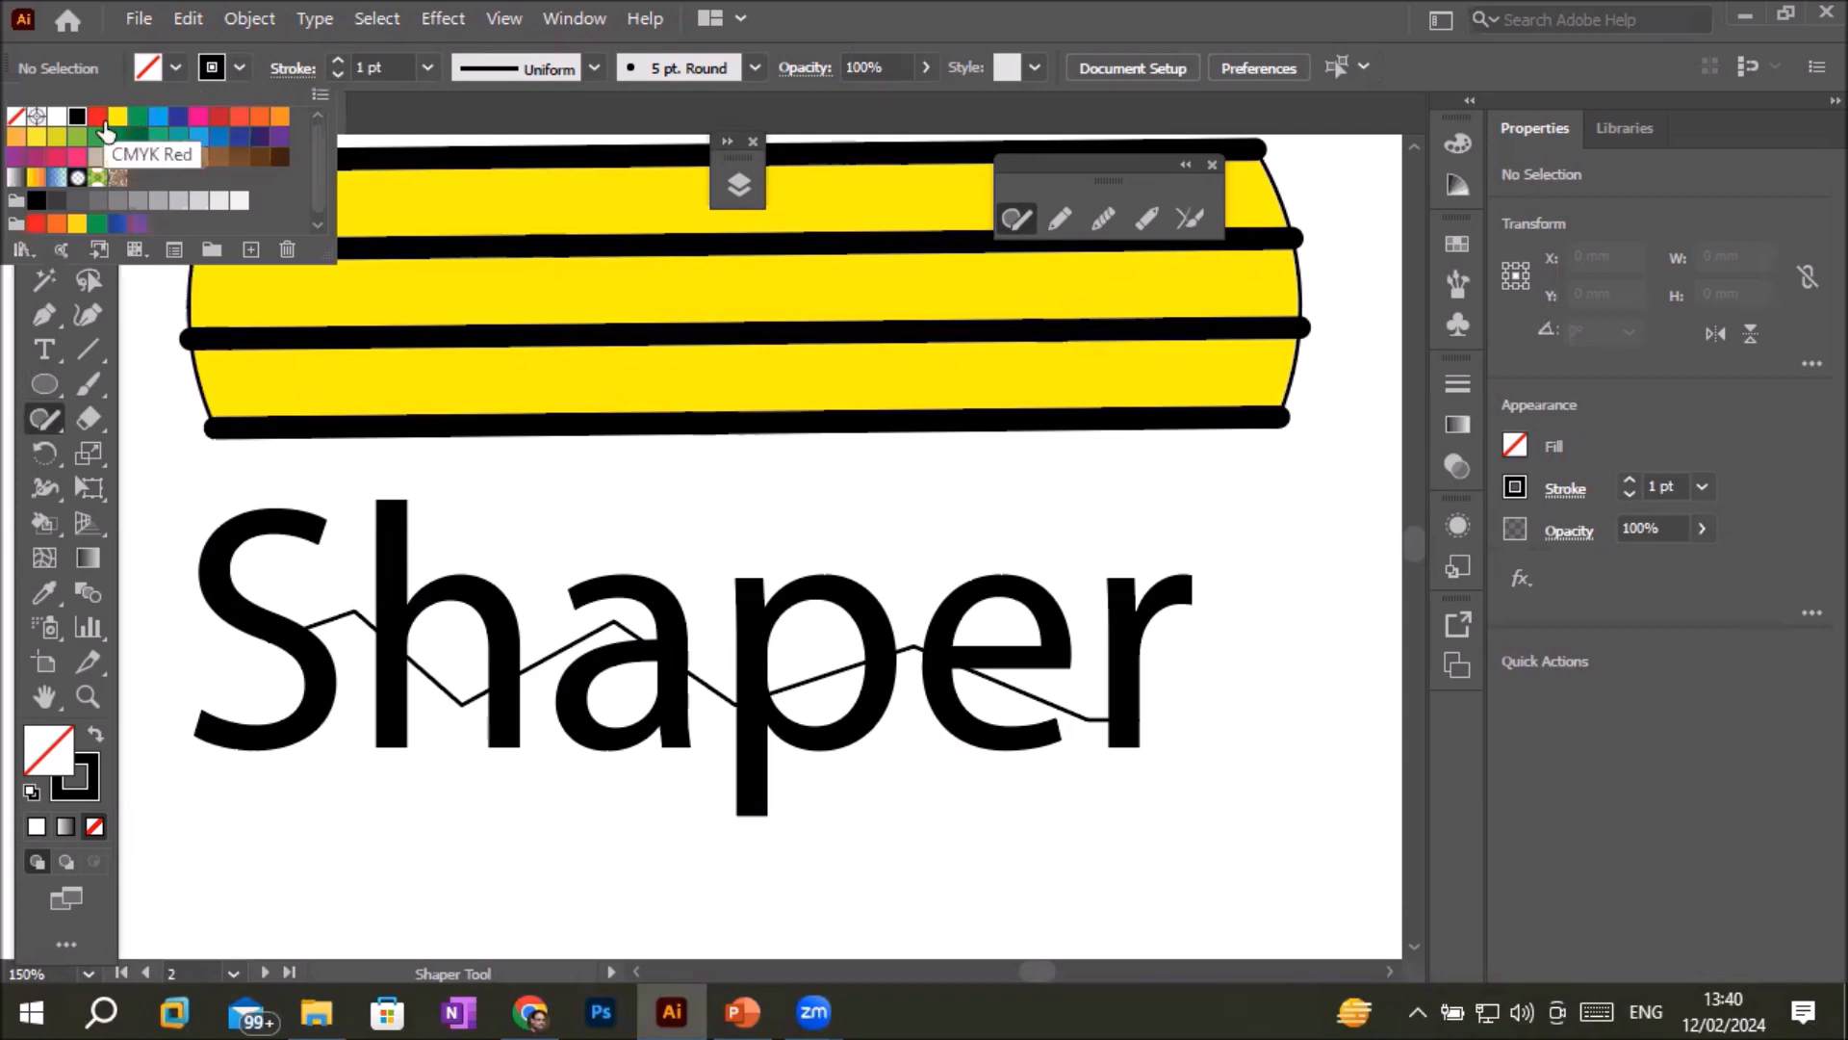
pyautogui.click(98, 118)
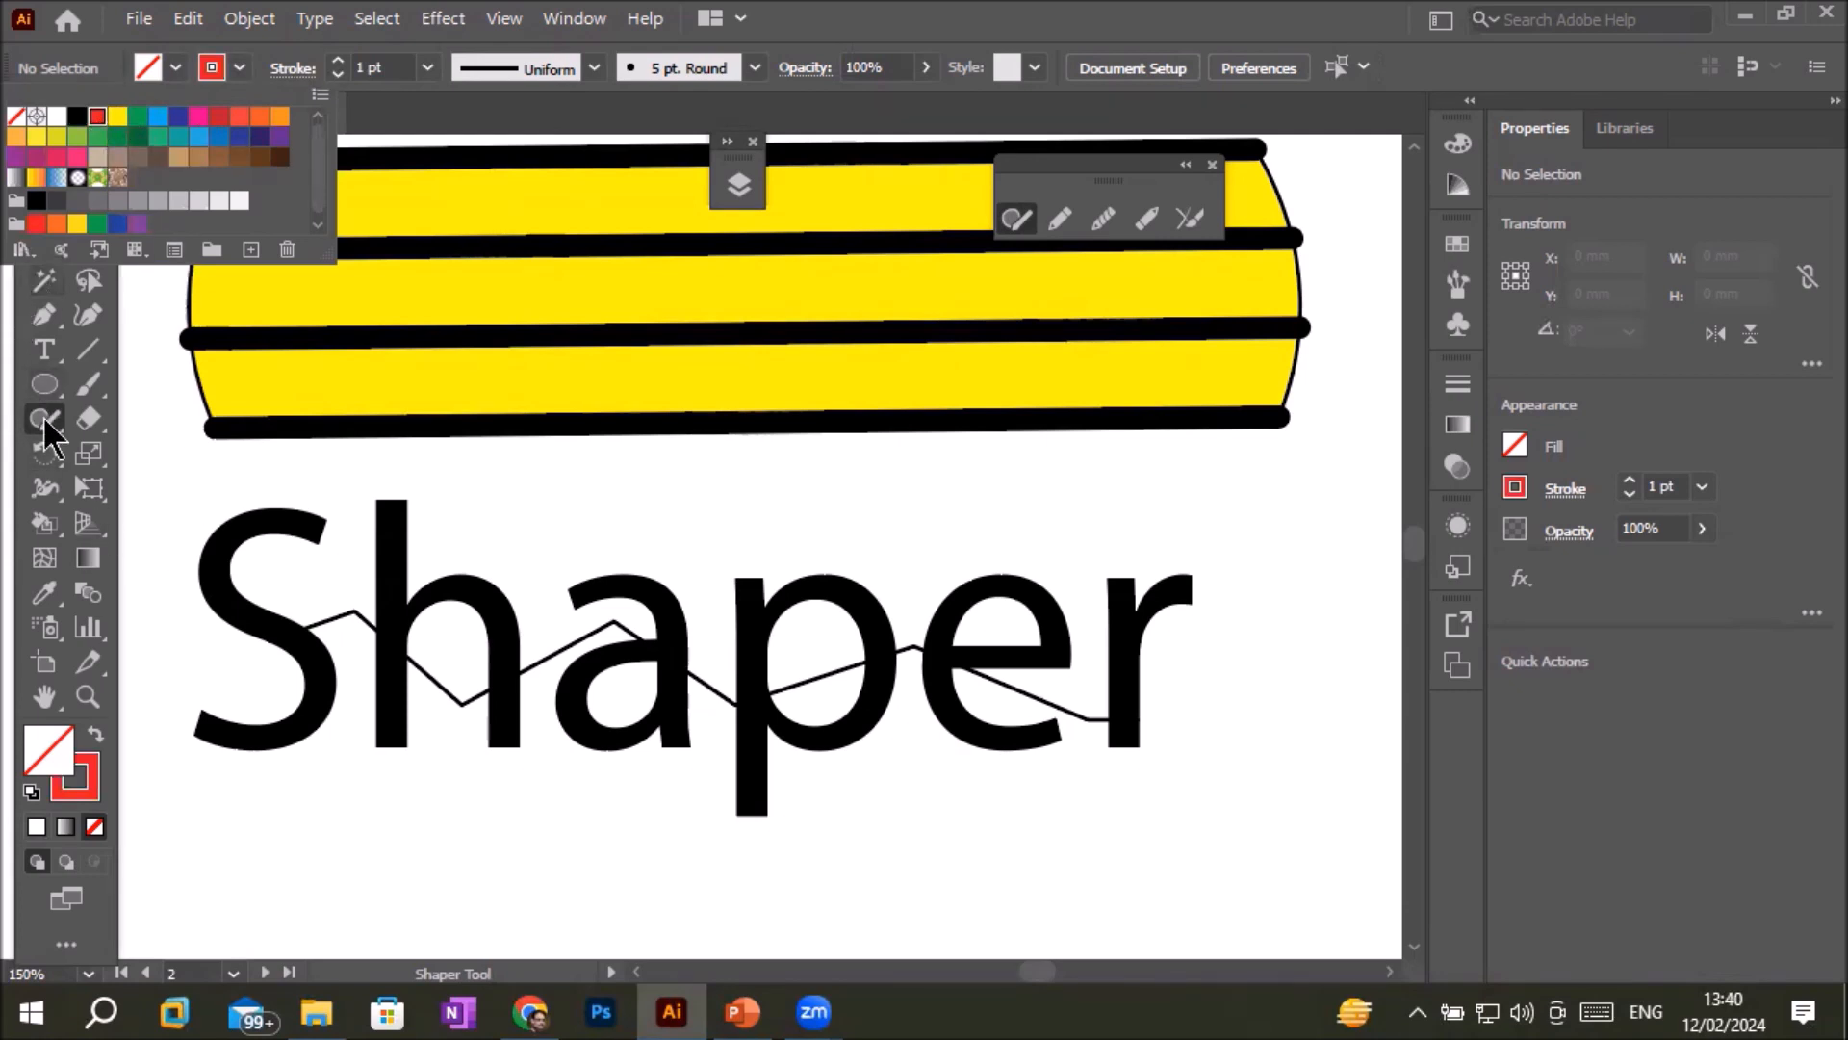
pyautogui.click(43, 416)
# - Select the Shaper group of lettering and zigzag line and set its stroke weight to 4 pt
pyautogui.click(45, 246)
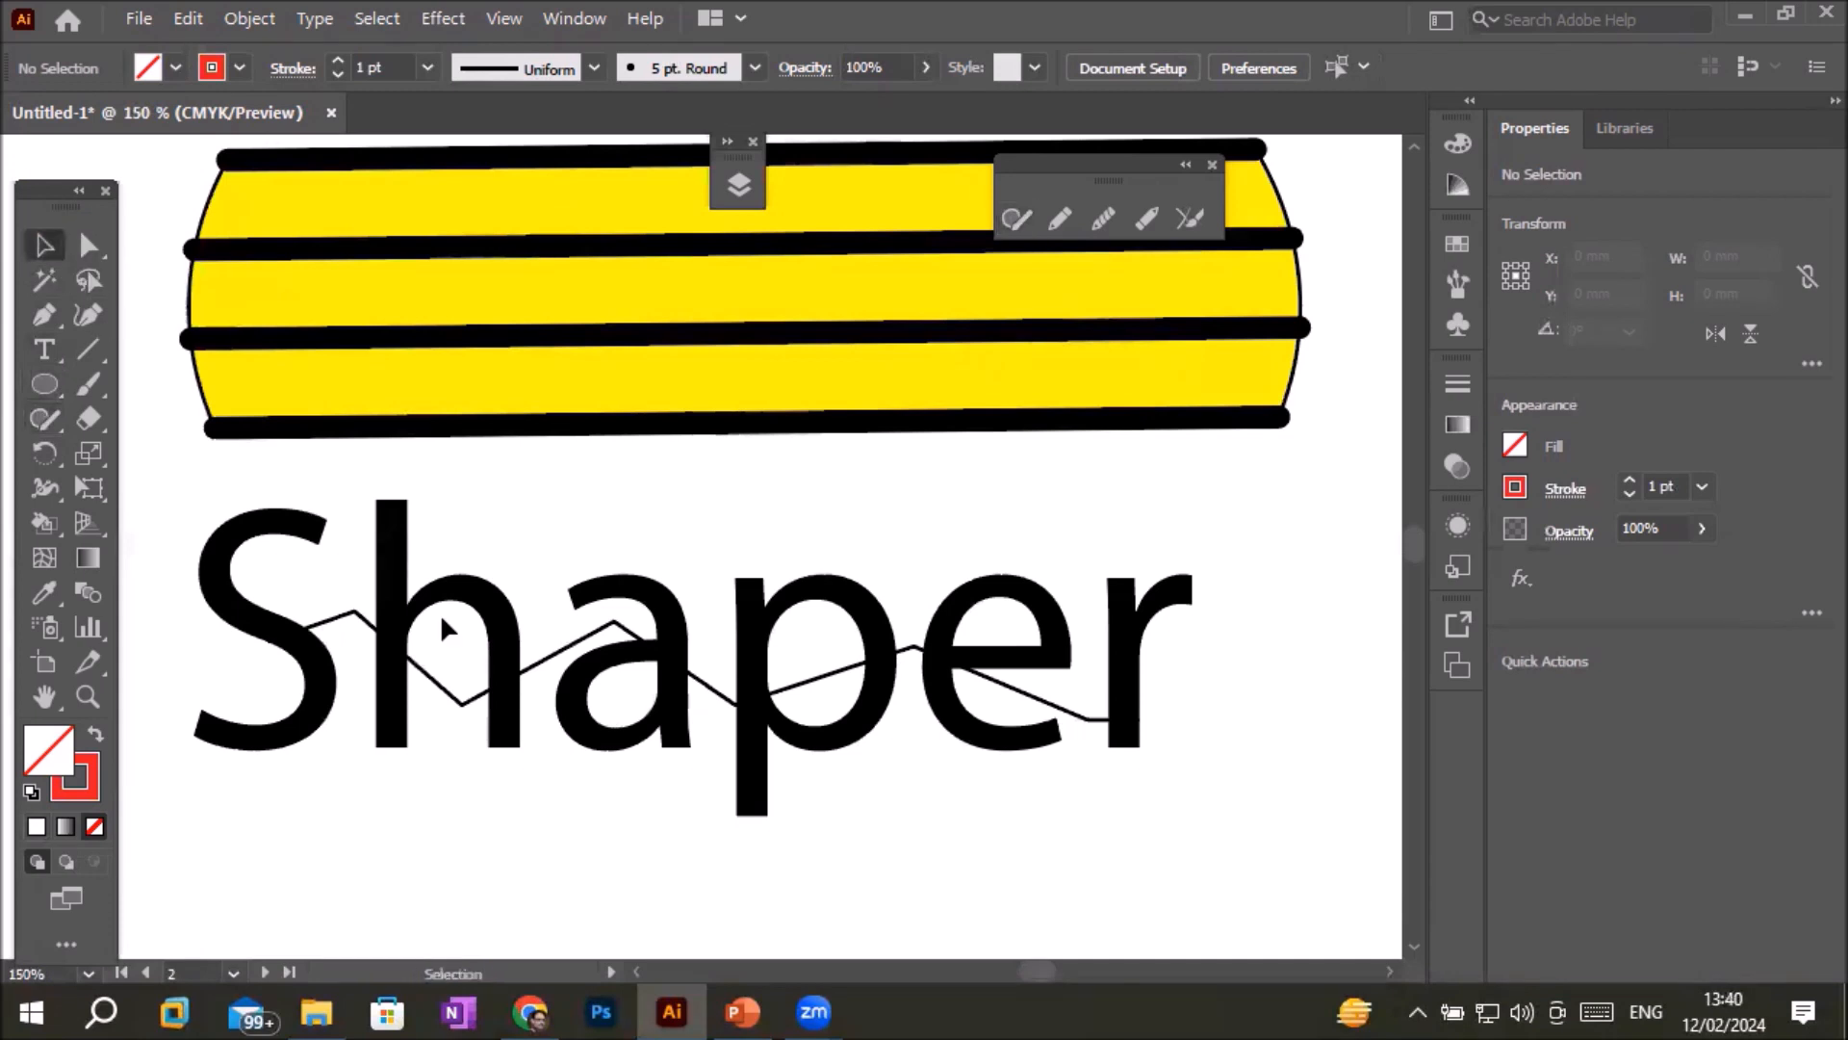
pyautogui.click(557, 660)
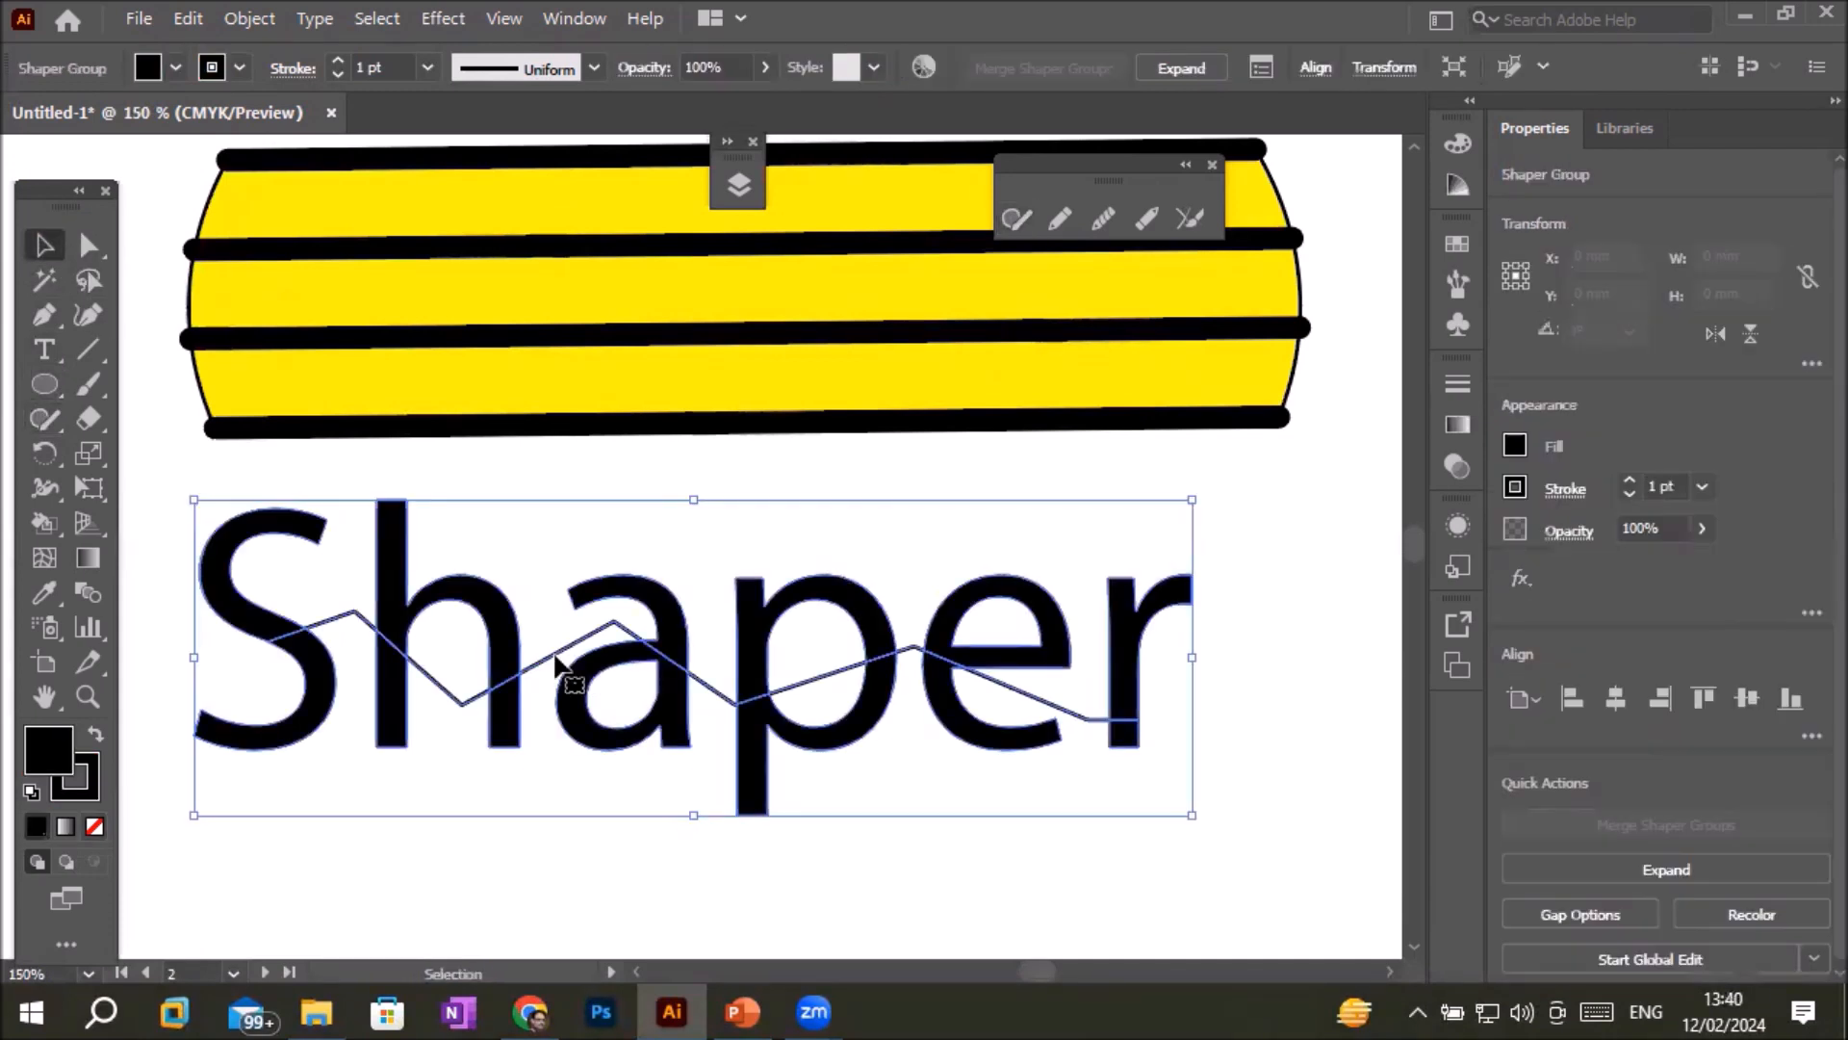
pyautogui.click(337, 62)
pyautogui.click(338, 62)
pyautogui.click(338, 62)
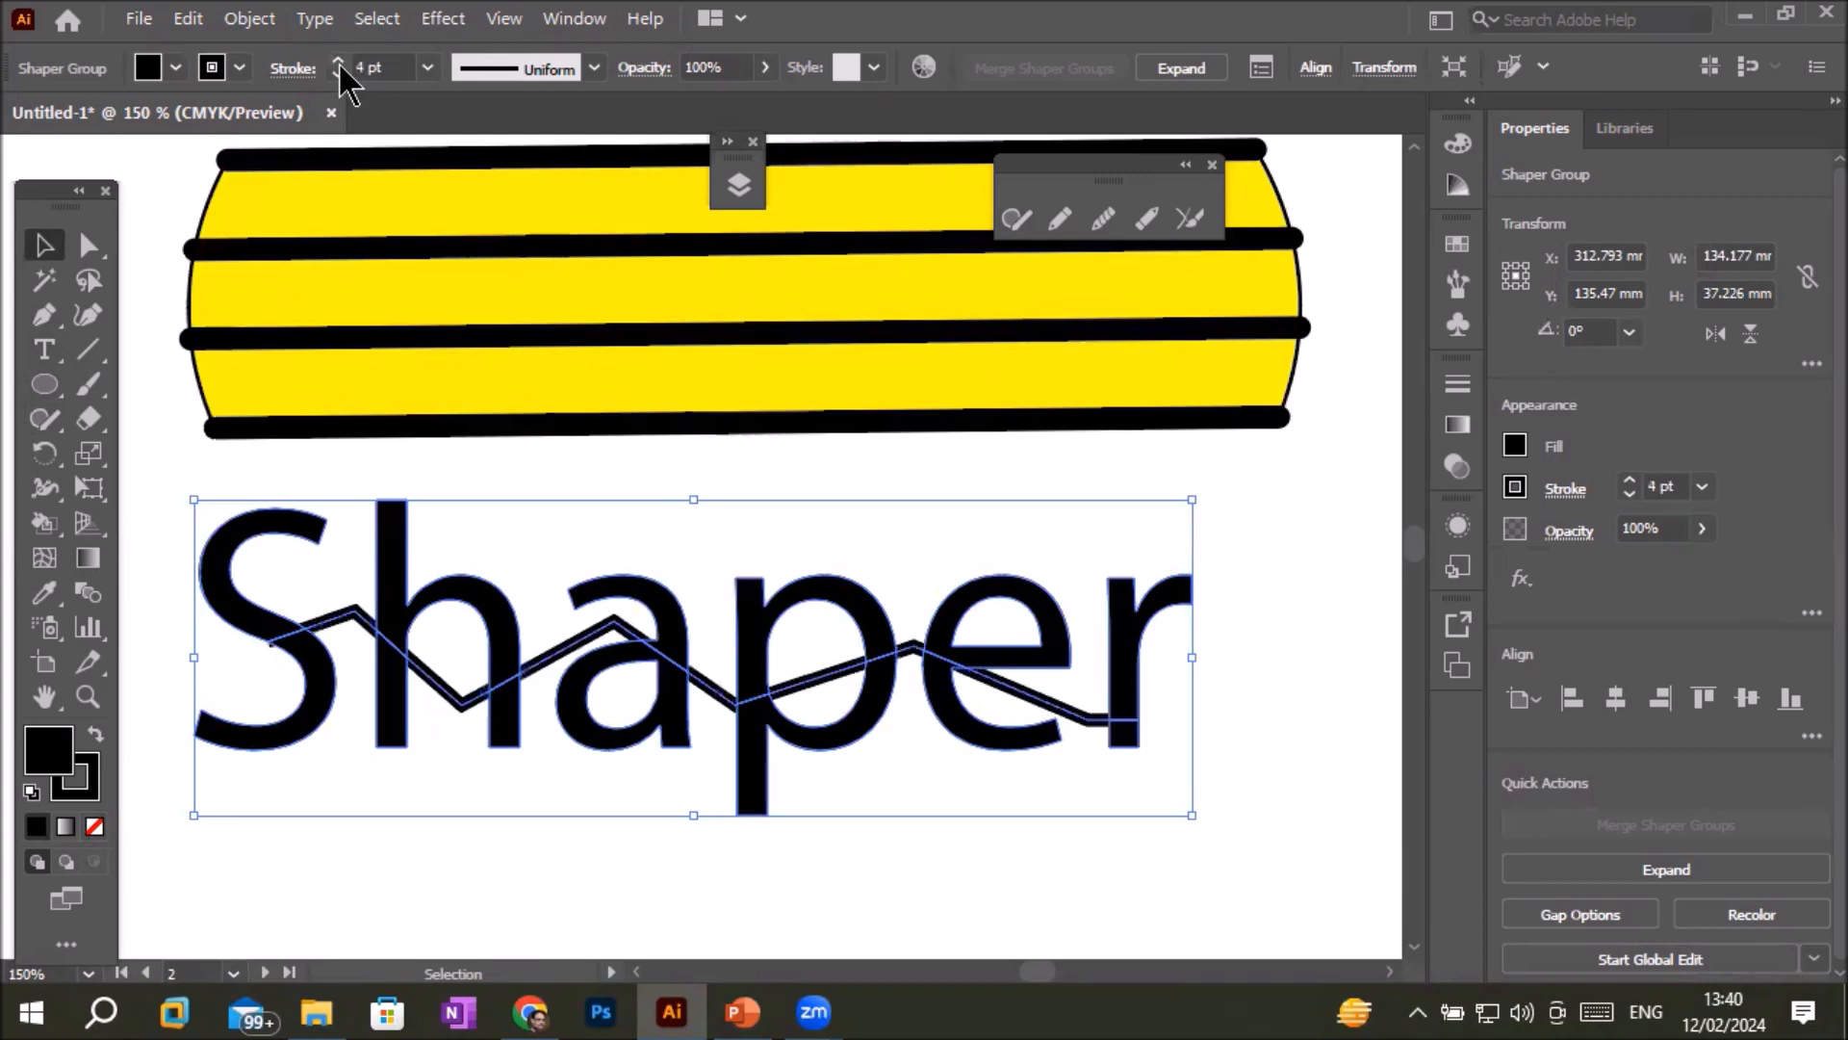
# - Change the zigzag line's stroke color to light blue and deselect the Shaper group
pyautogui.click(240, 67)
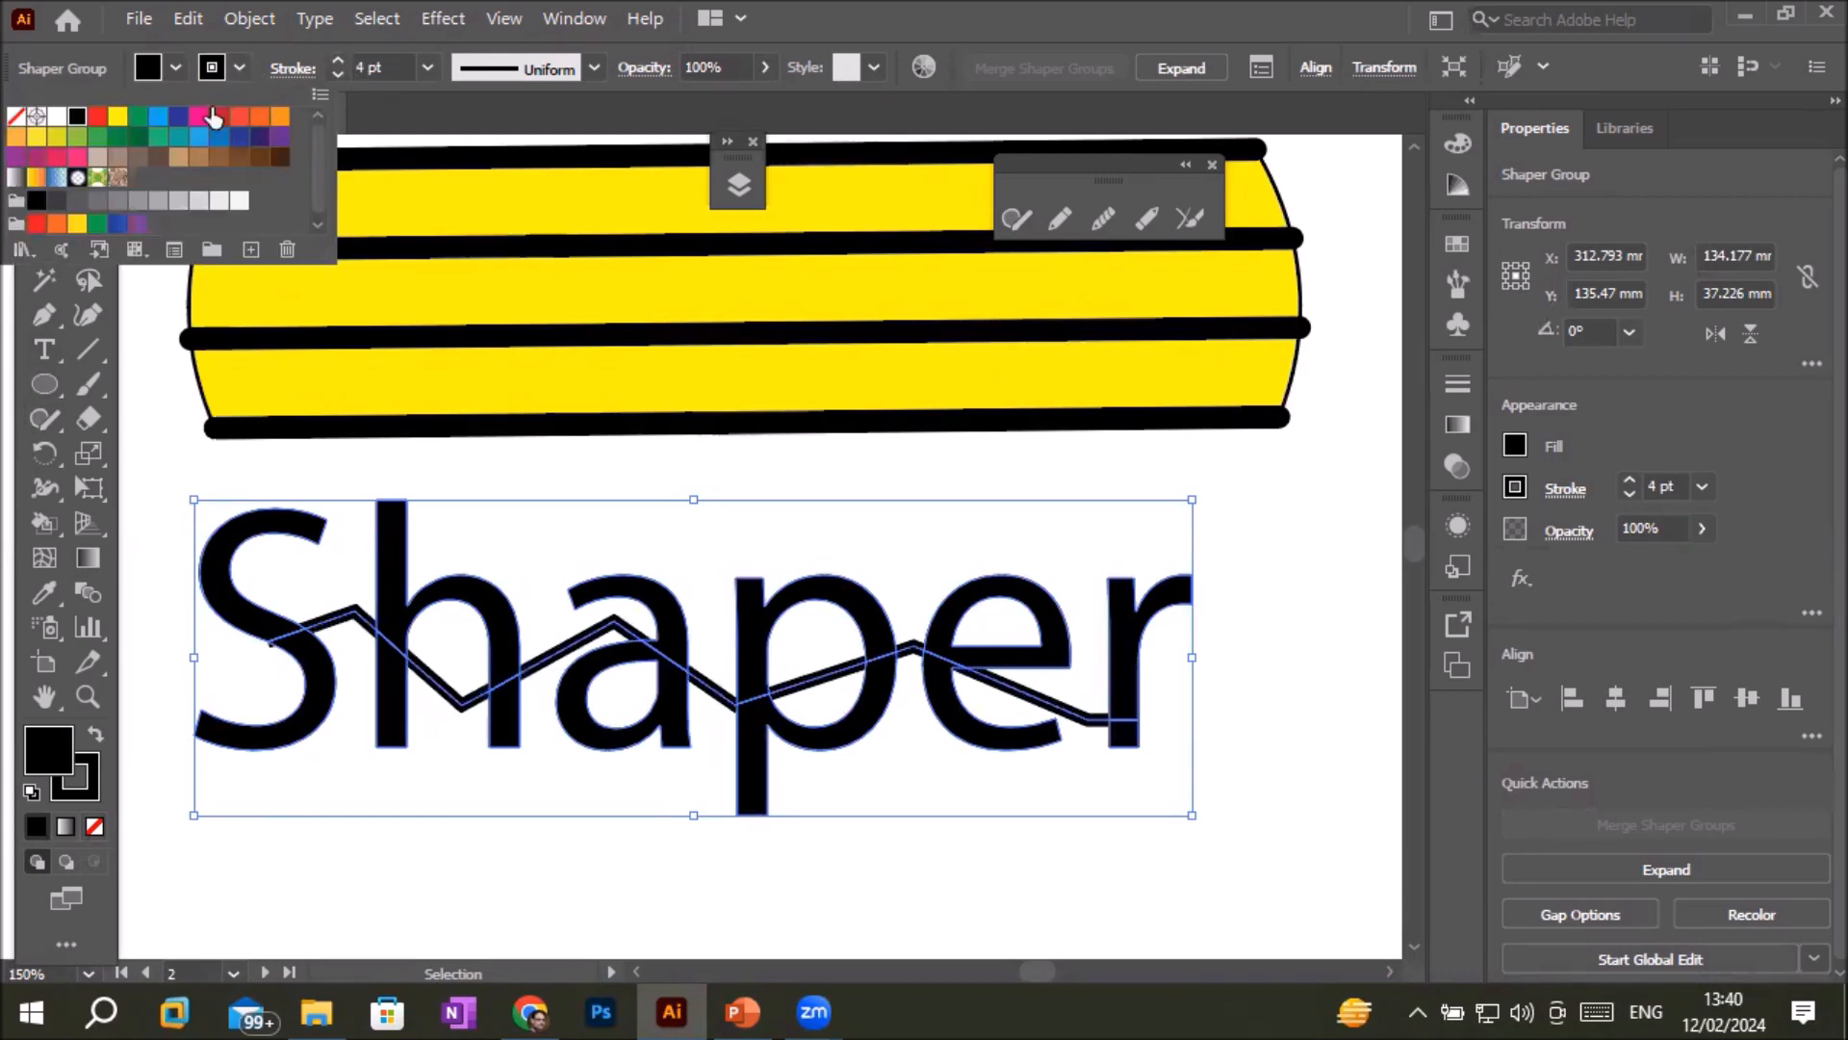
pyautogui.click(159, 119)
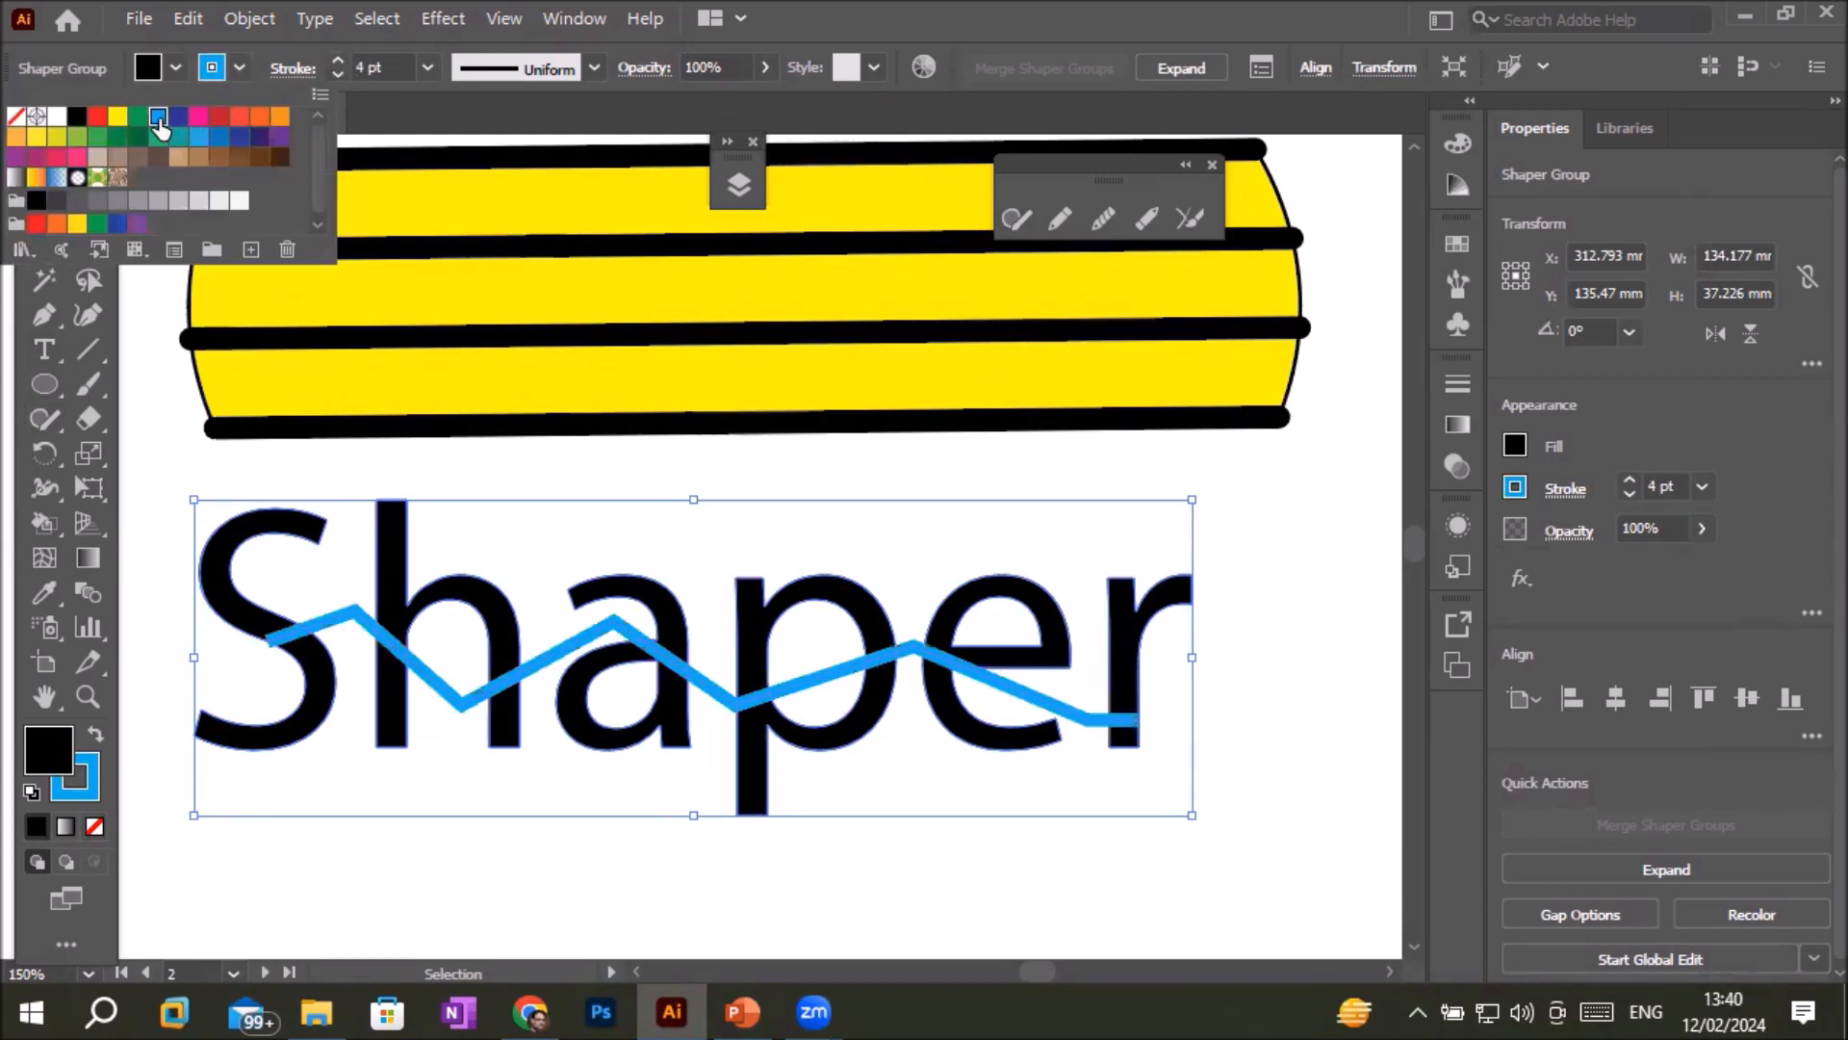
pyautogui.click(225, 868)
pyautogui.click(224, 866)
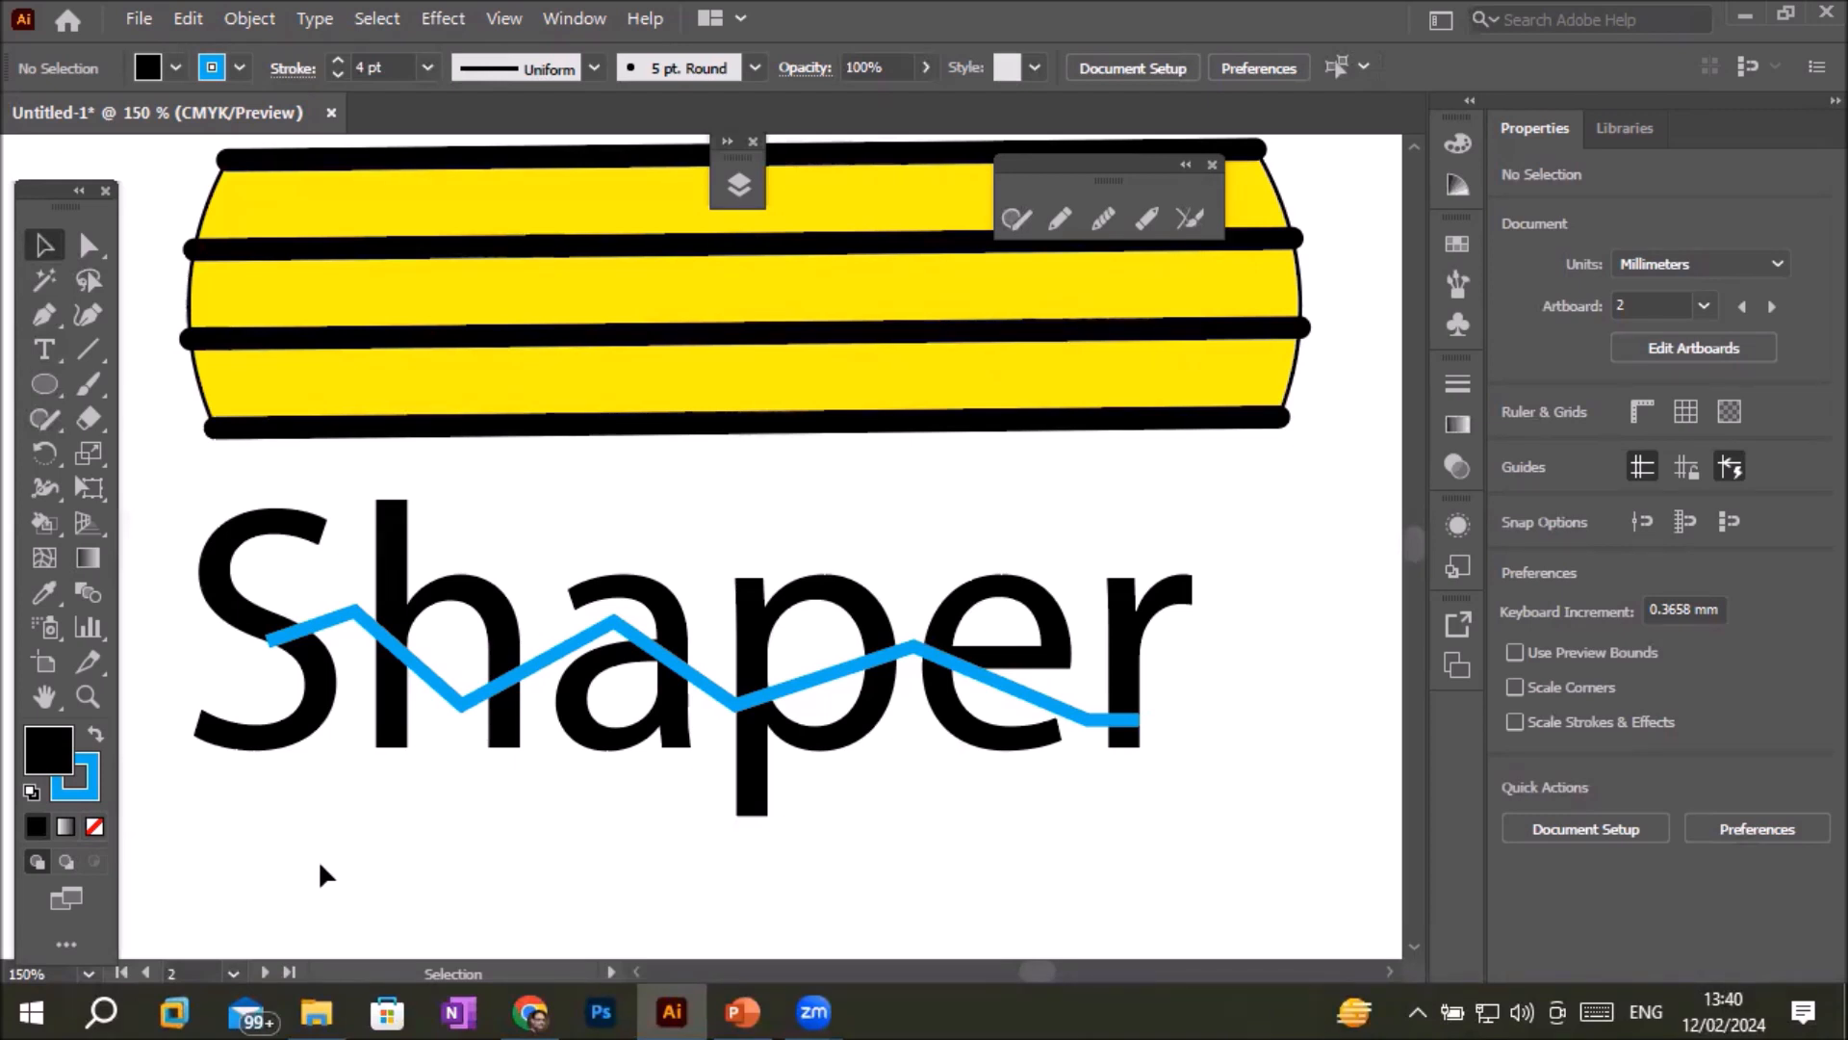
# - Switch from the Shaper tool to the Pencil tool
pyautogui.click(38, 426)
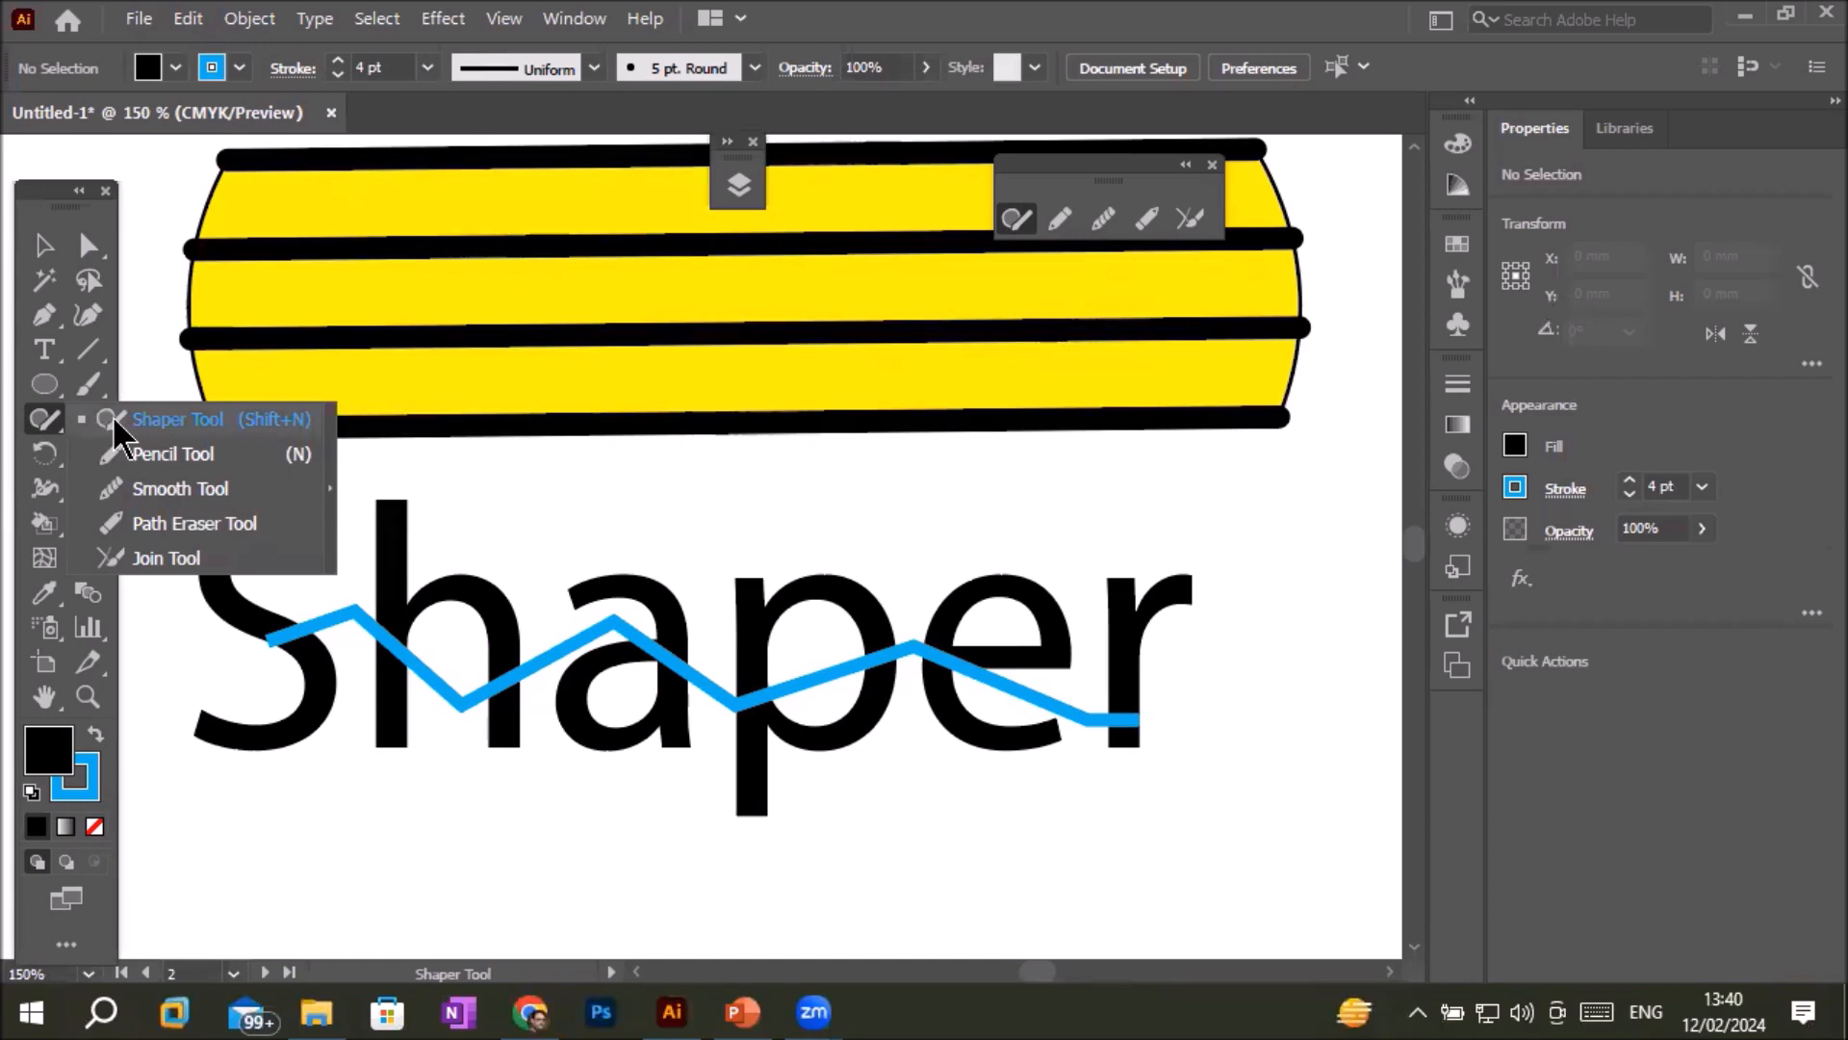
pyautogui.click(47, 412)
pyautogui.click(45, 409)
pyautogui.press('n')
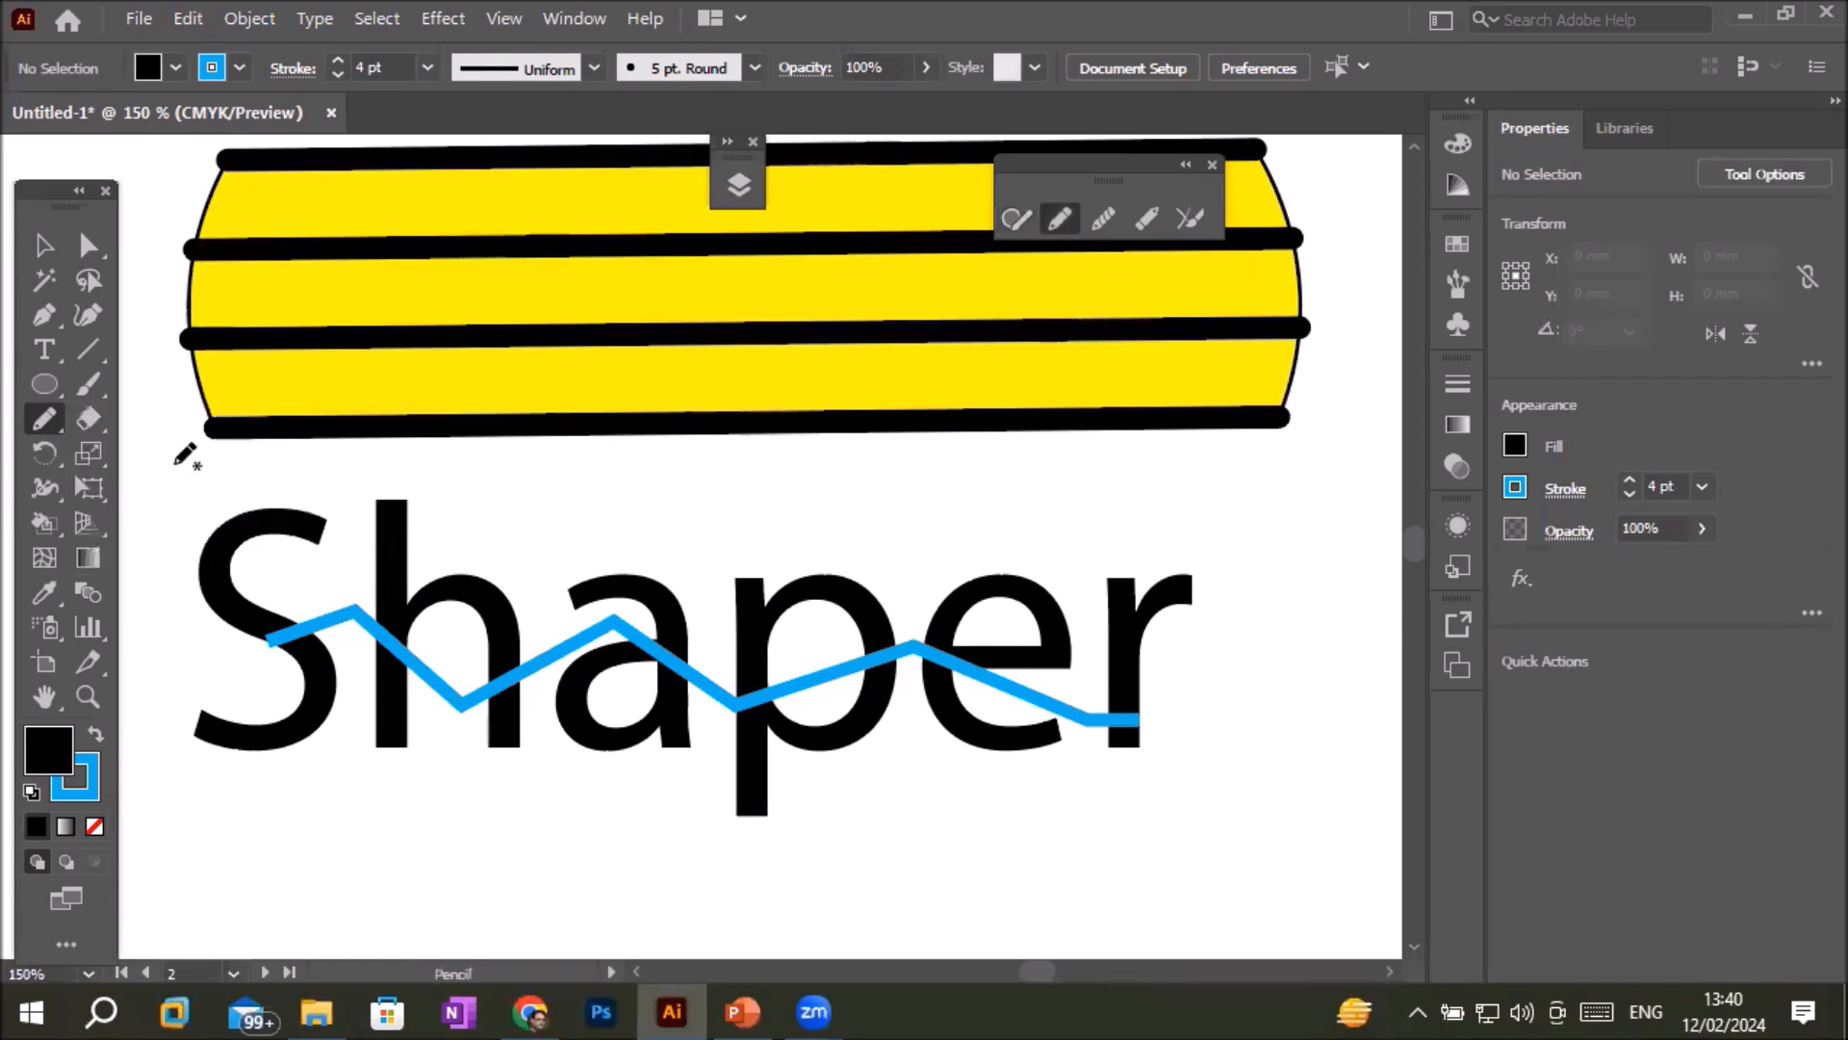
# - Switch to the PowerPoint presentation, review the Pencil tool slide and return to Illustrator
pyautogui.click(739, 1011)
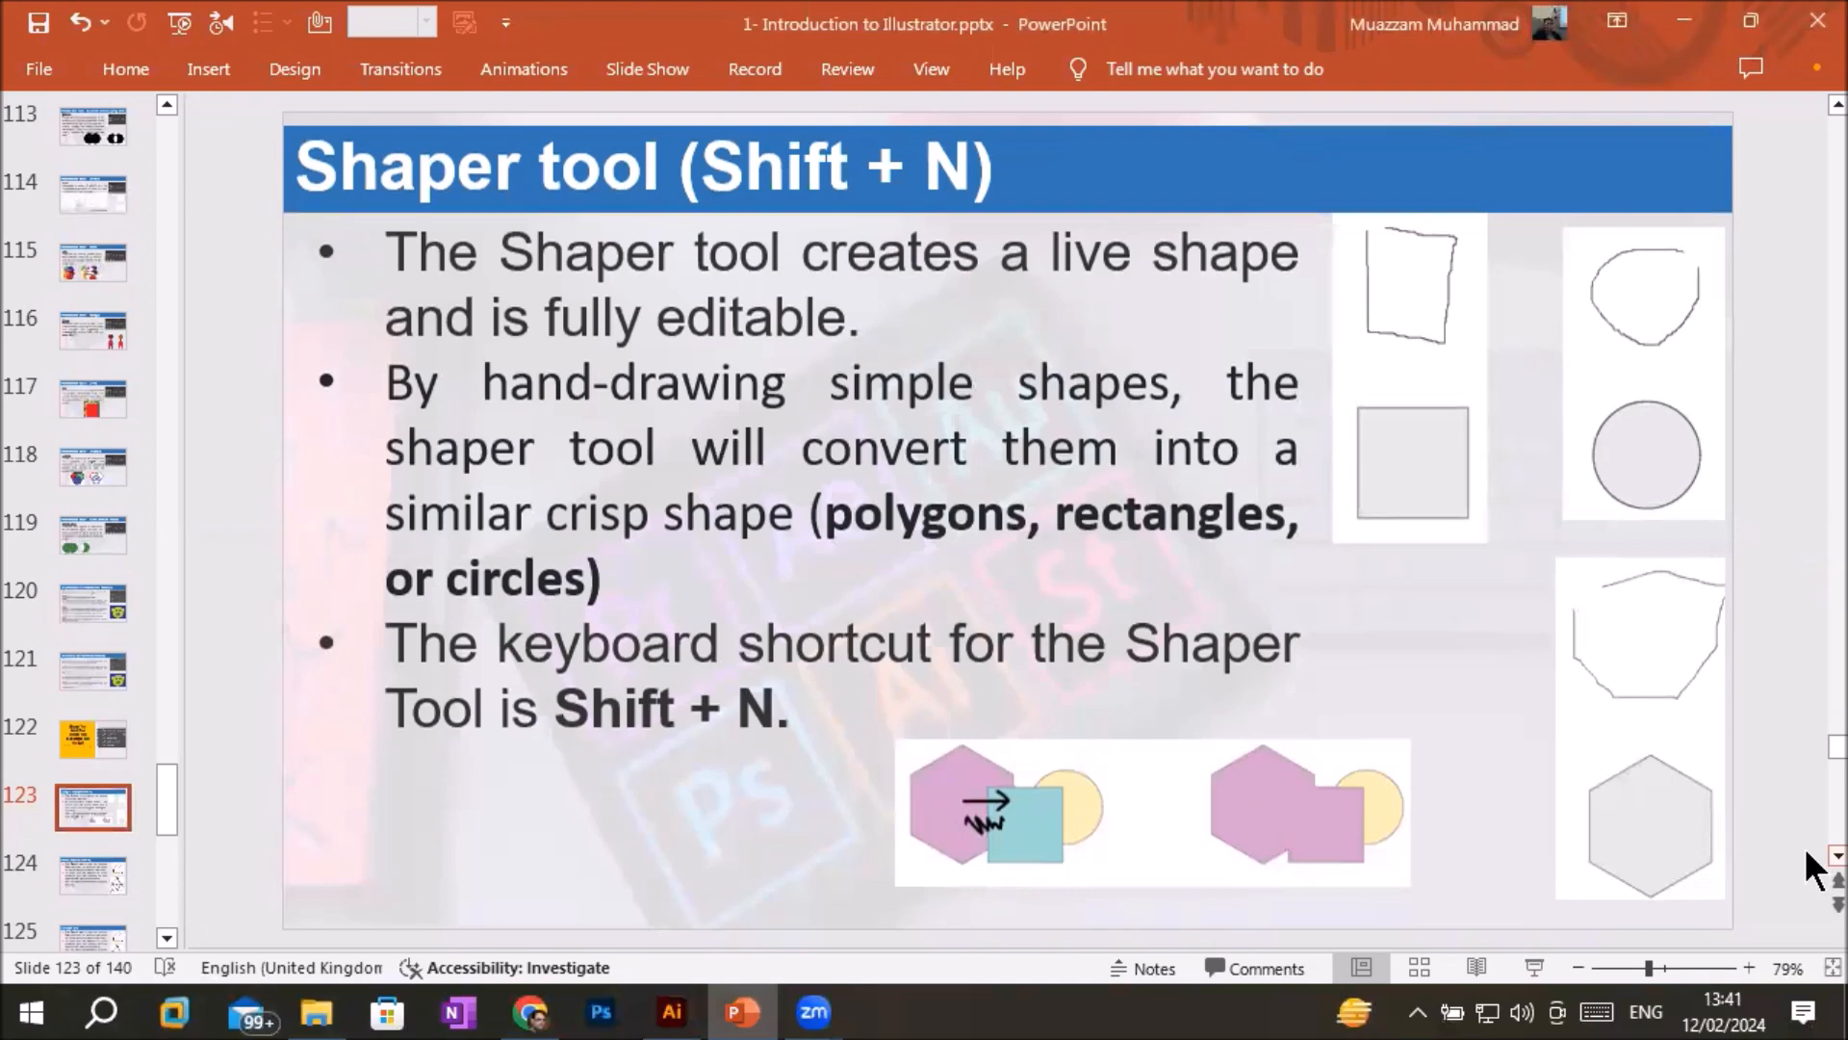
pyautogui.scroll(-1, 1810, 873)
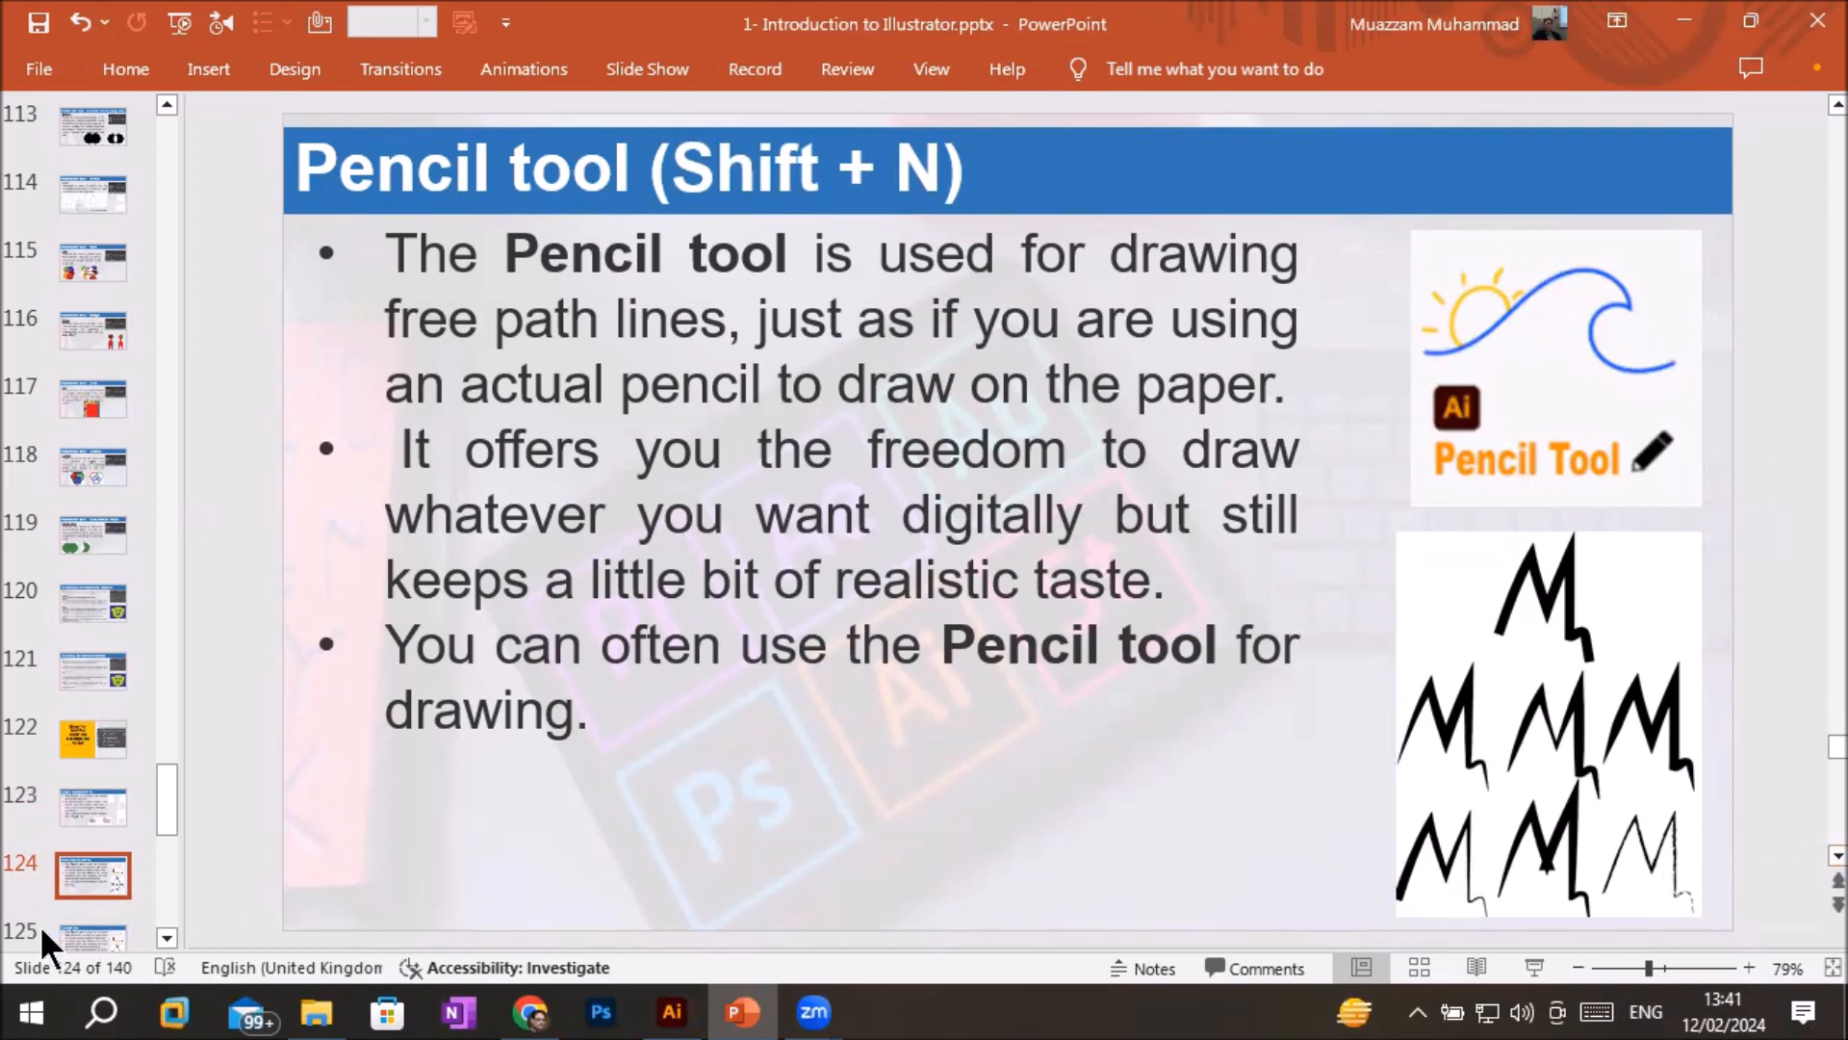
pyautogui.click(72, 933)
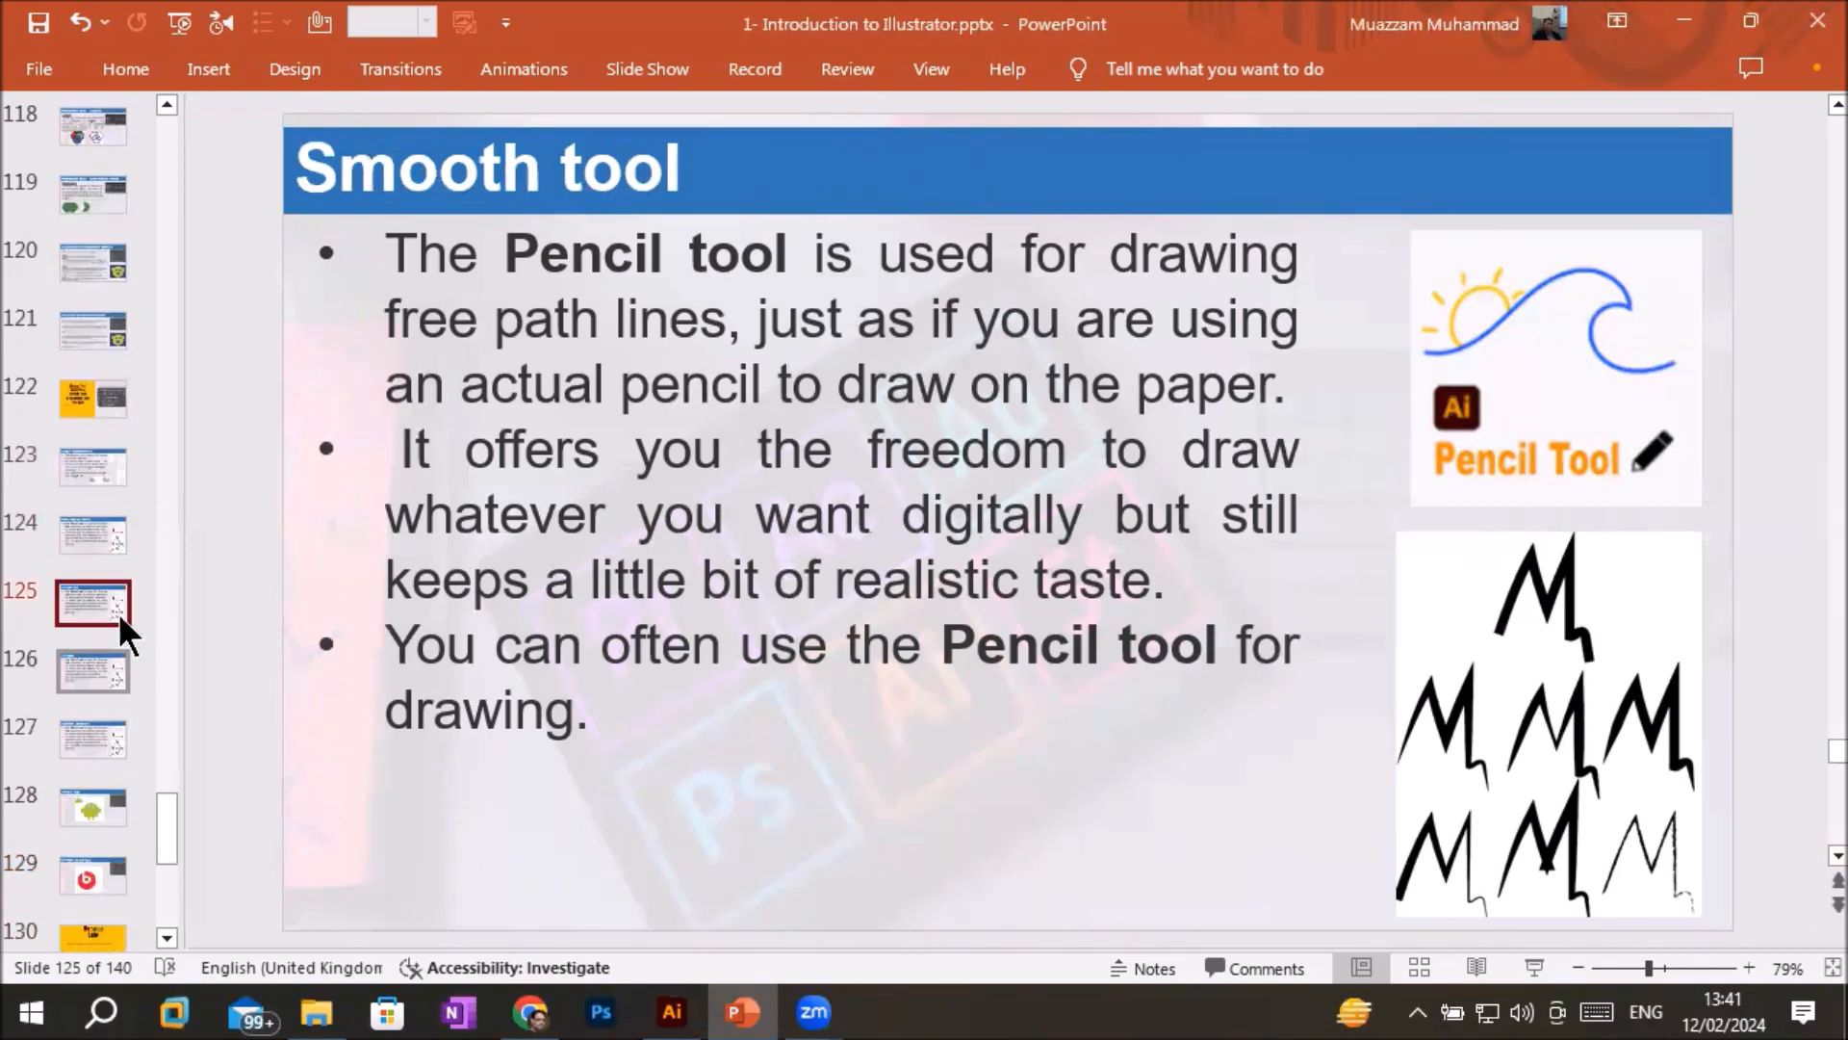
pyautogui.click(106, 554)
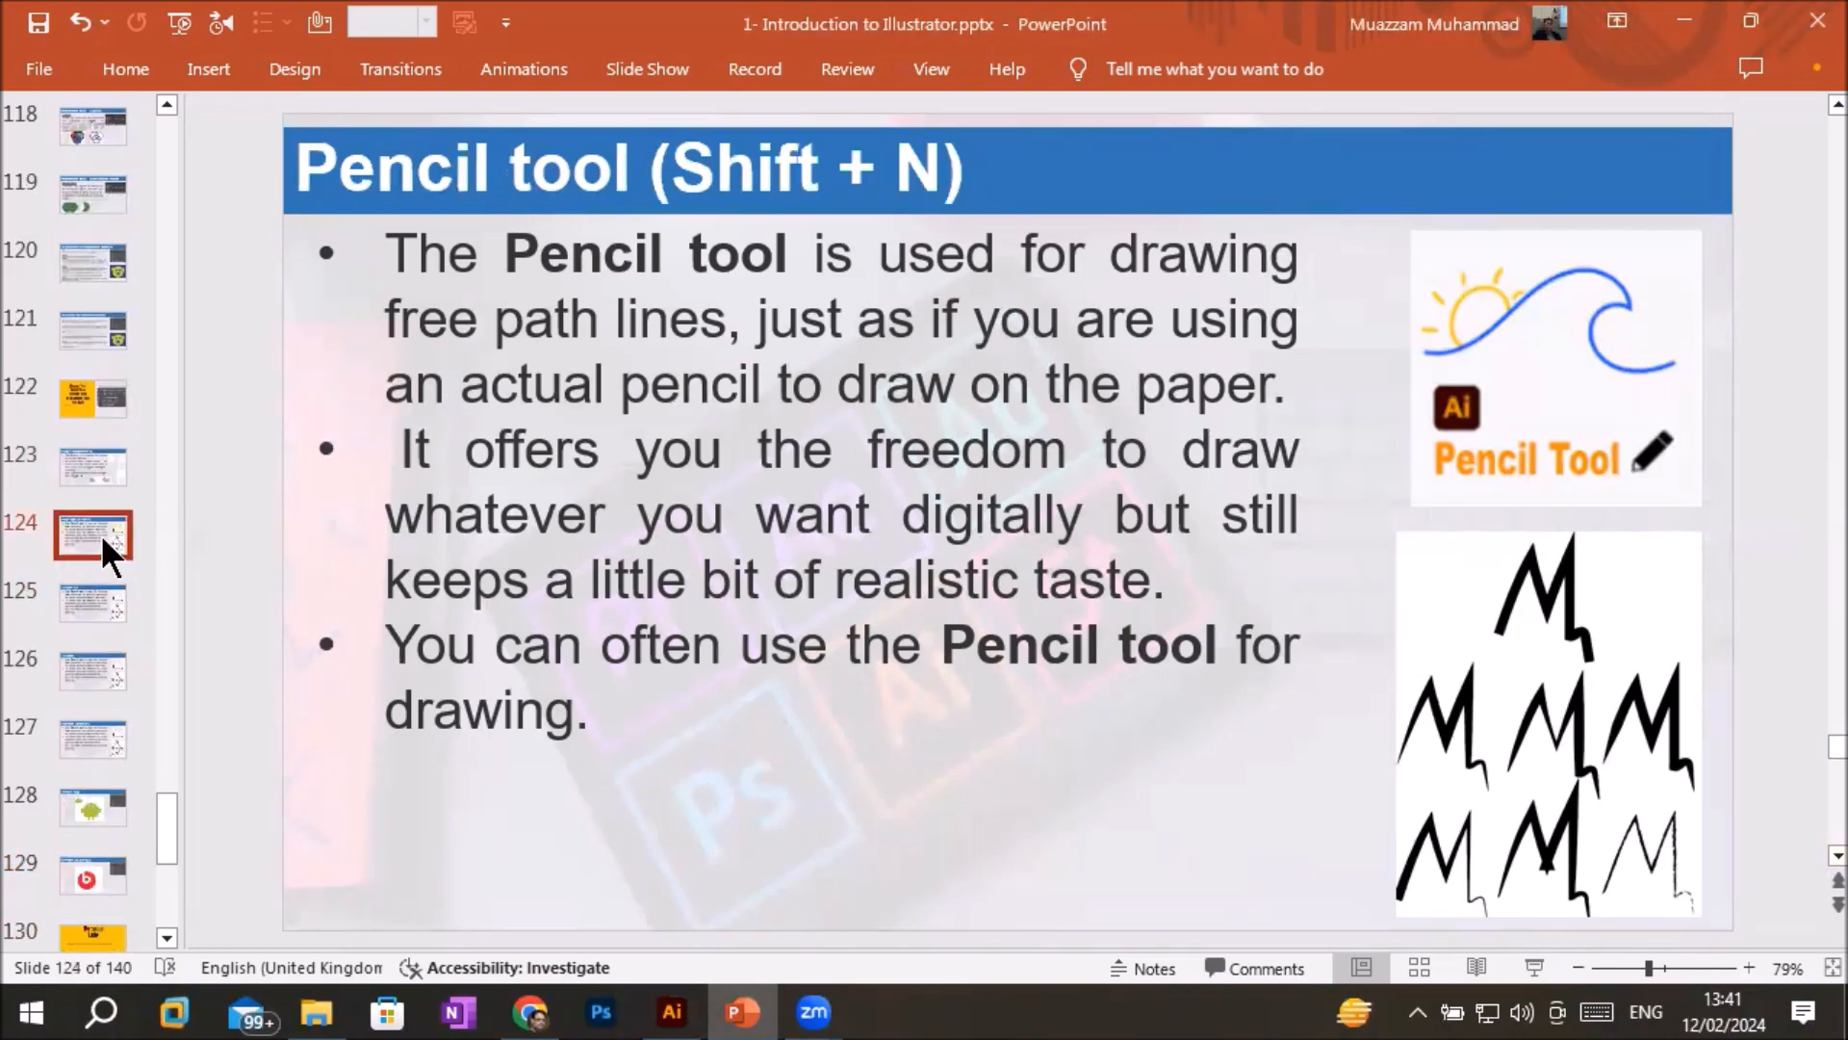
pyautogui.click(672, 1010)
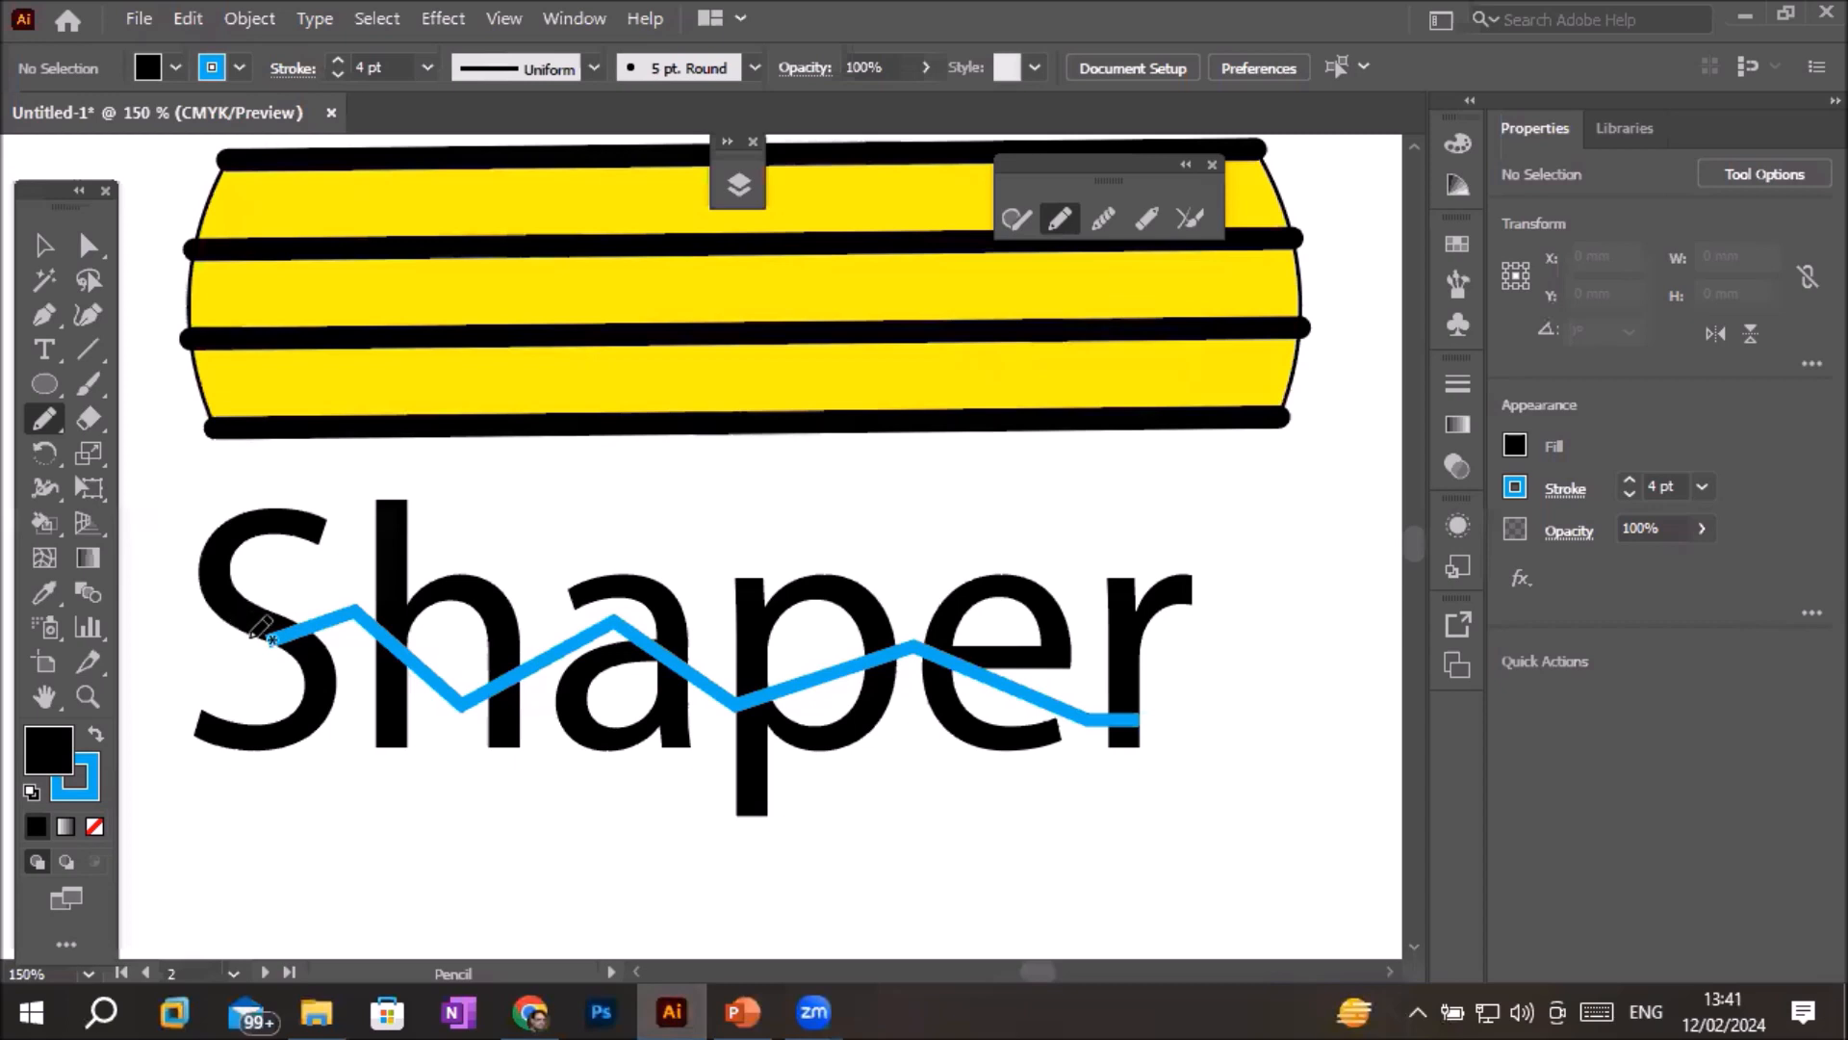
# - Write the word "Pencil" freehand with the Pencil tool across the upper part of the blank third artboard
pyautogui.hotkey('ctrl', '-')
pyautogui.hotkey('ctrl', '-')
pyautogui.hotkey('ctrl', '-')
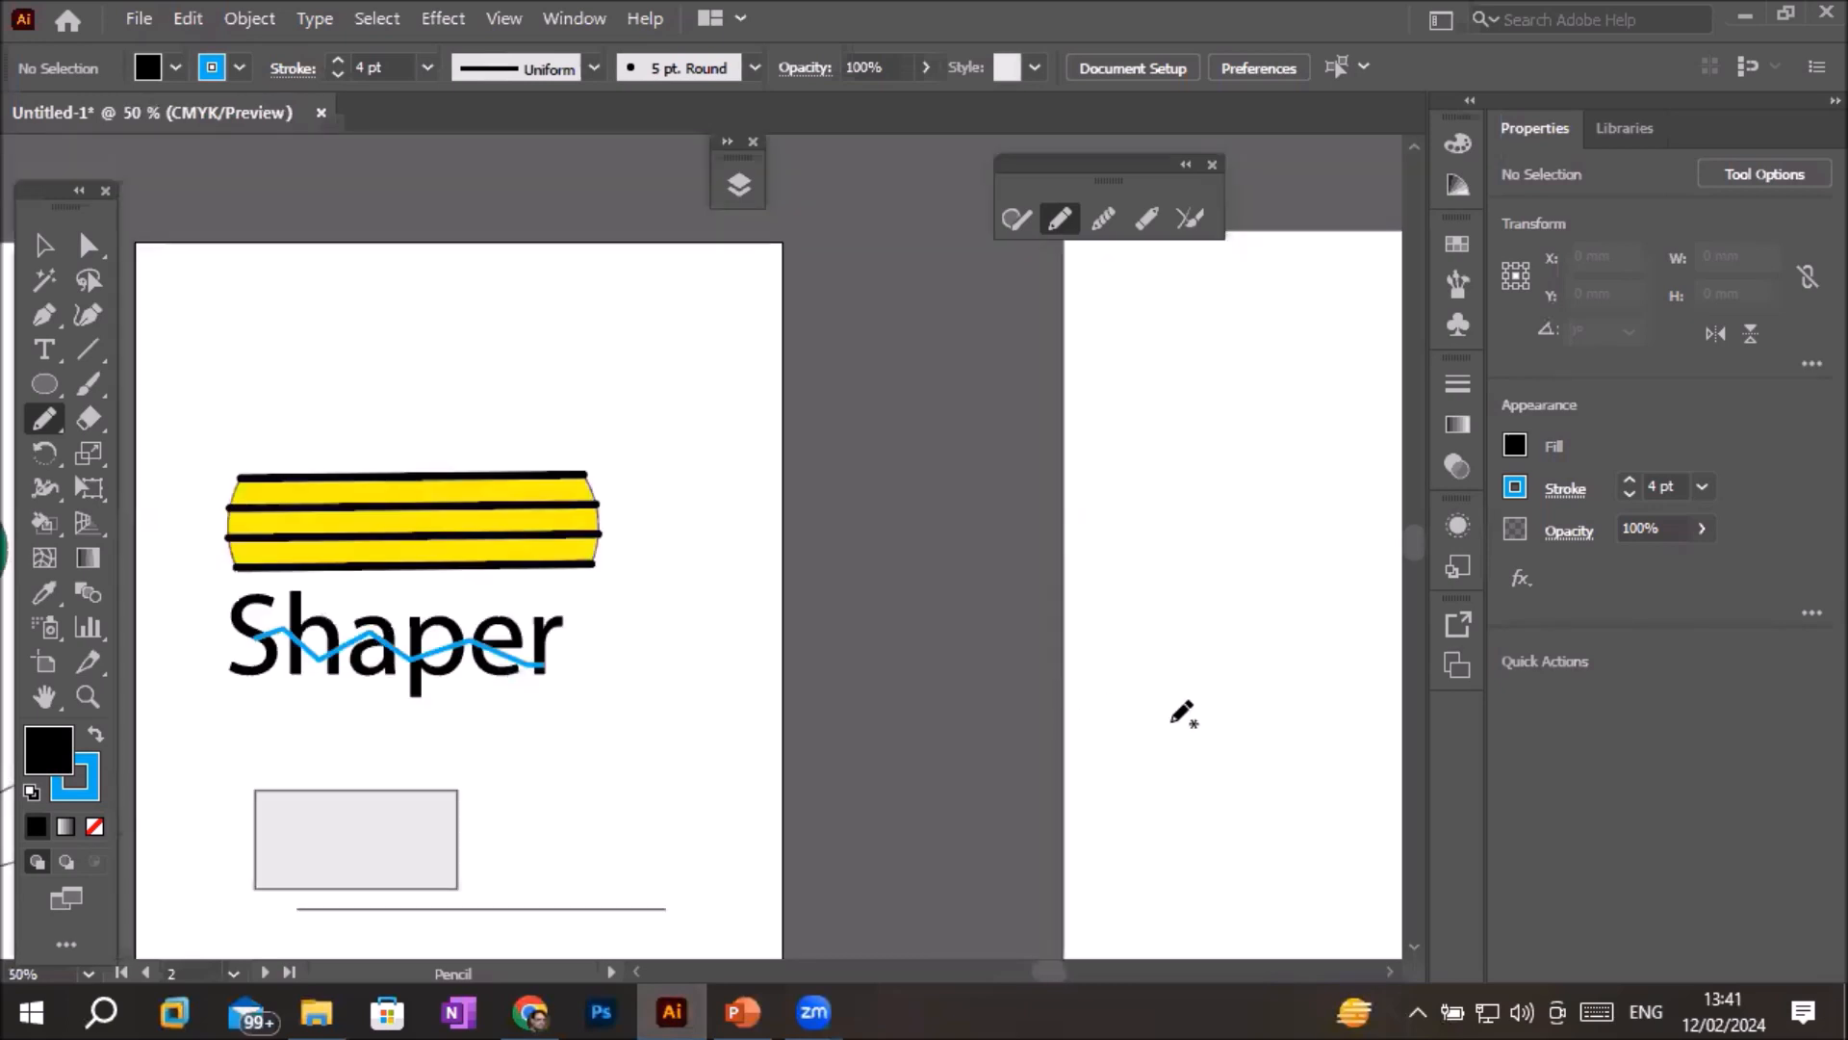
pyautogui.moveTo(1136, 726); pyautogui.dragTo(603, 722)
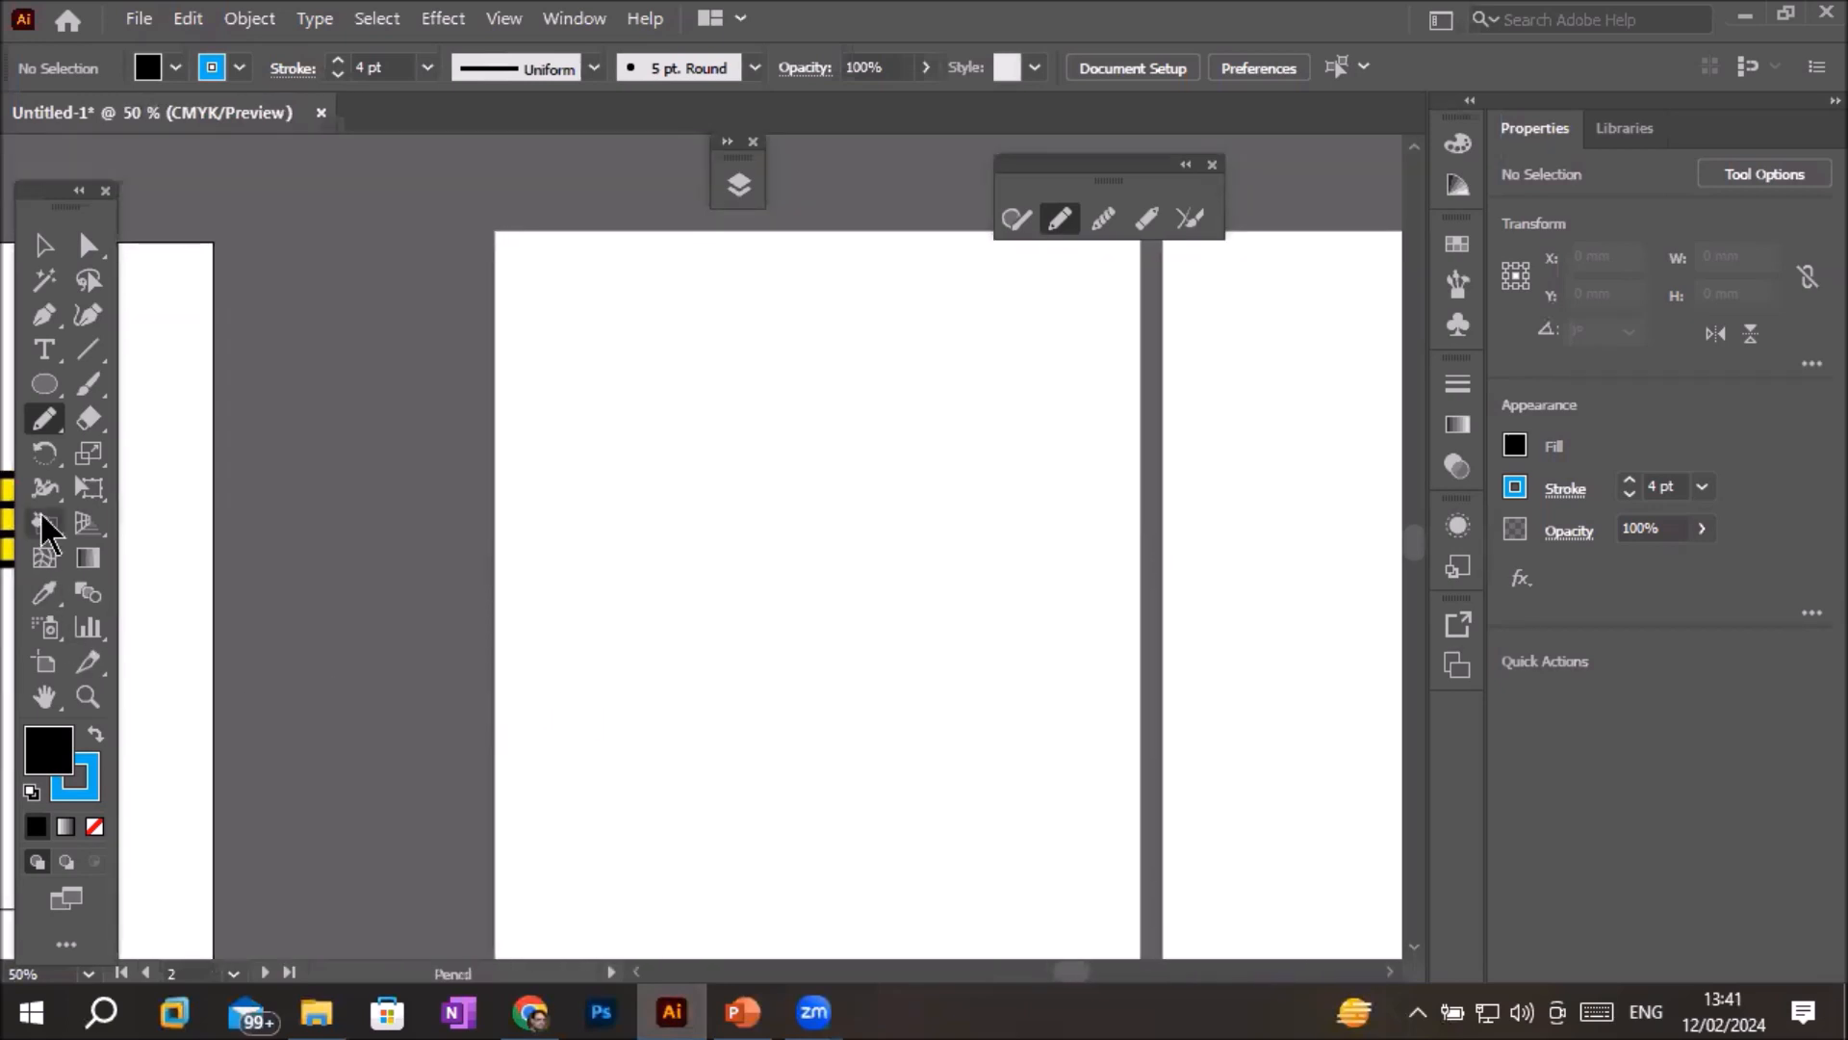
pyautogui.moveTo(605, 277); pyautogui.dragTo(592, 483)
pyautogui.moveTo(592, 289)
pyautogui.mouseDown()
pyautogui.moveTo(680, 267)
pyautogui.moveTo(635, 383)
pyautogui.mouseUp()
pyautogui.moveTo(694, 458)
pyautogui.mouseDown()
pyautogui.moveTo(851, 487)
pyautogui.moveTo(1074, 450)
pyautogui.mouseUp()
pyautogui.moveTo(1082, 372)
pyautogui.mouseDown()
pyautogui.moveTo(1076, 453)
pyautogui.moveTo(1093, 470)
pyautogui.mouseUp()
pyautogui.moveTo(597, 296)
pyautogui.mouseDown()
pyautogui.moveTo(614, 366)
pyautogui.moveTo(601, 415)
pyautogui.mouseUp()
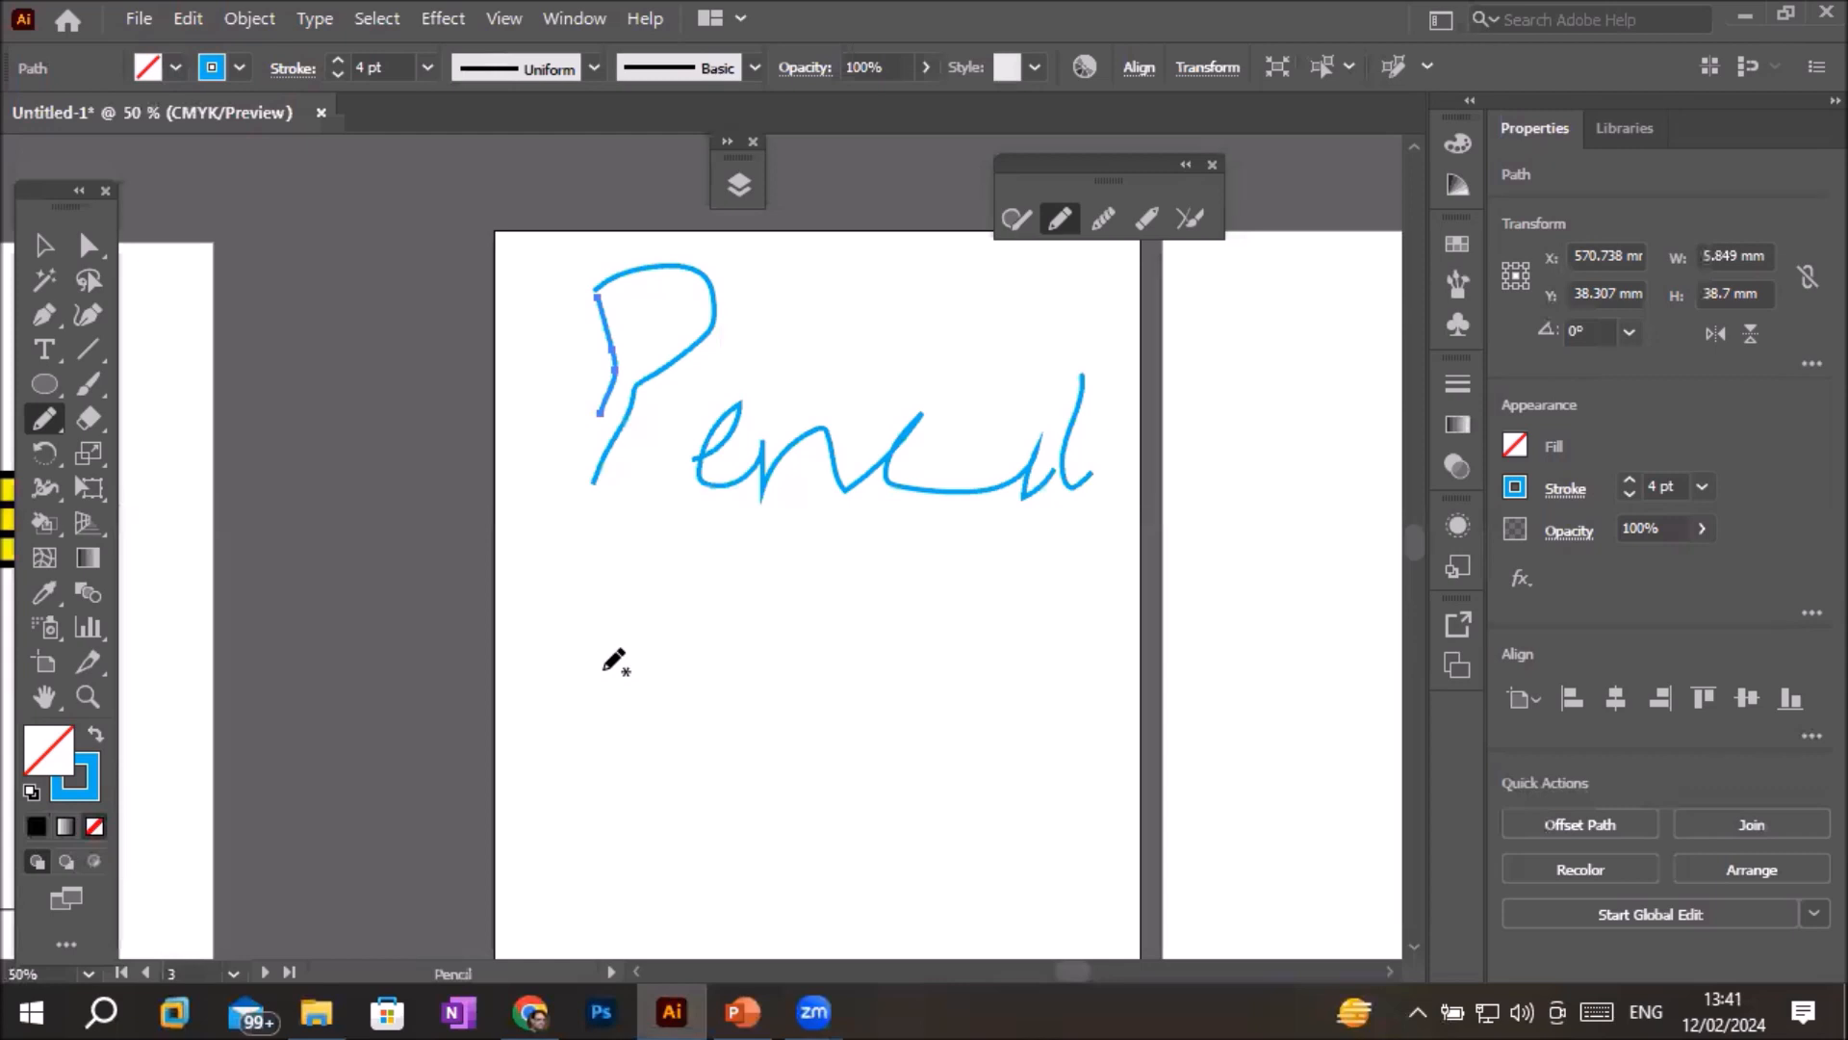
# - Draw two freehand zigzag strokes below the handwritten word, plus an M-shaped stroke and a small loop on the fourth artboard
pyautogui.moveTo(609, 738)
pyautogui.mouseDown()
pyautogui.moveTo(693, 588)
pyautogui.moveTo(717, 685)
pyautogui.moveTo(771, 596)
pyautogui.moveTo(802, 729)
pyautogui.moveTo(883, 698)
pyautogui.mouseUp()
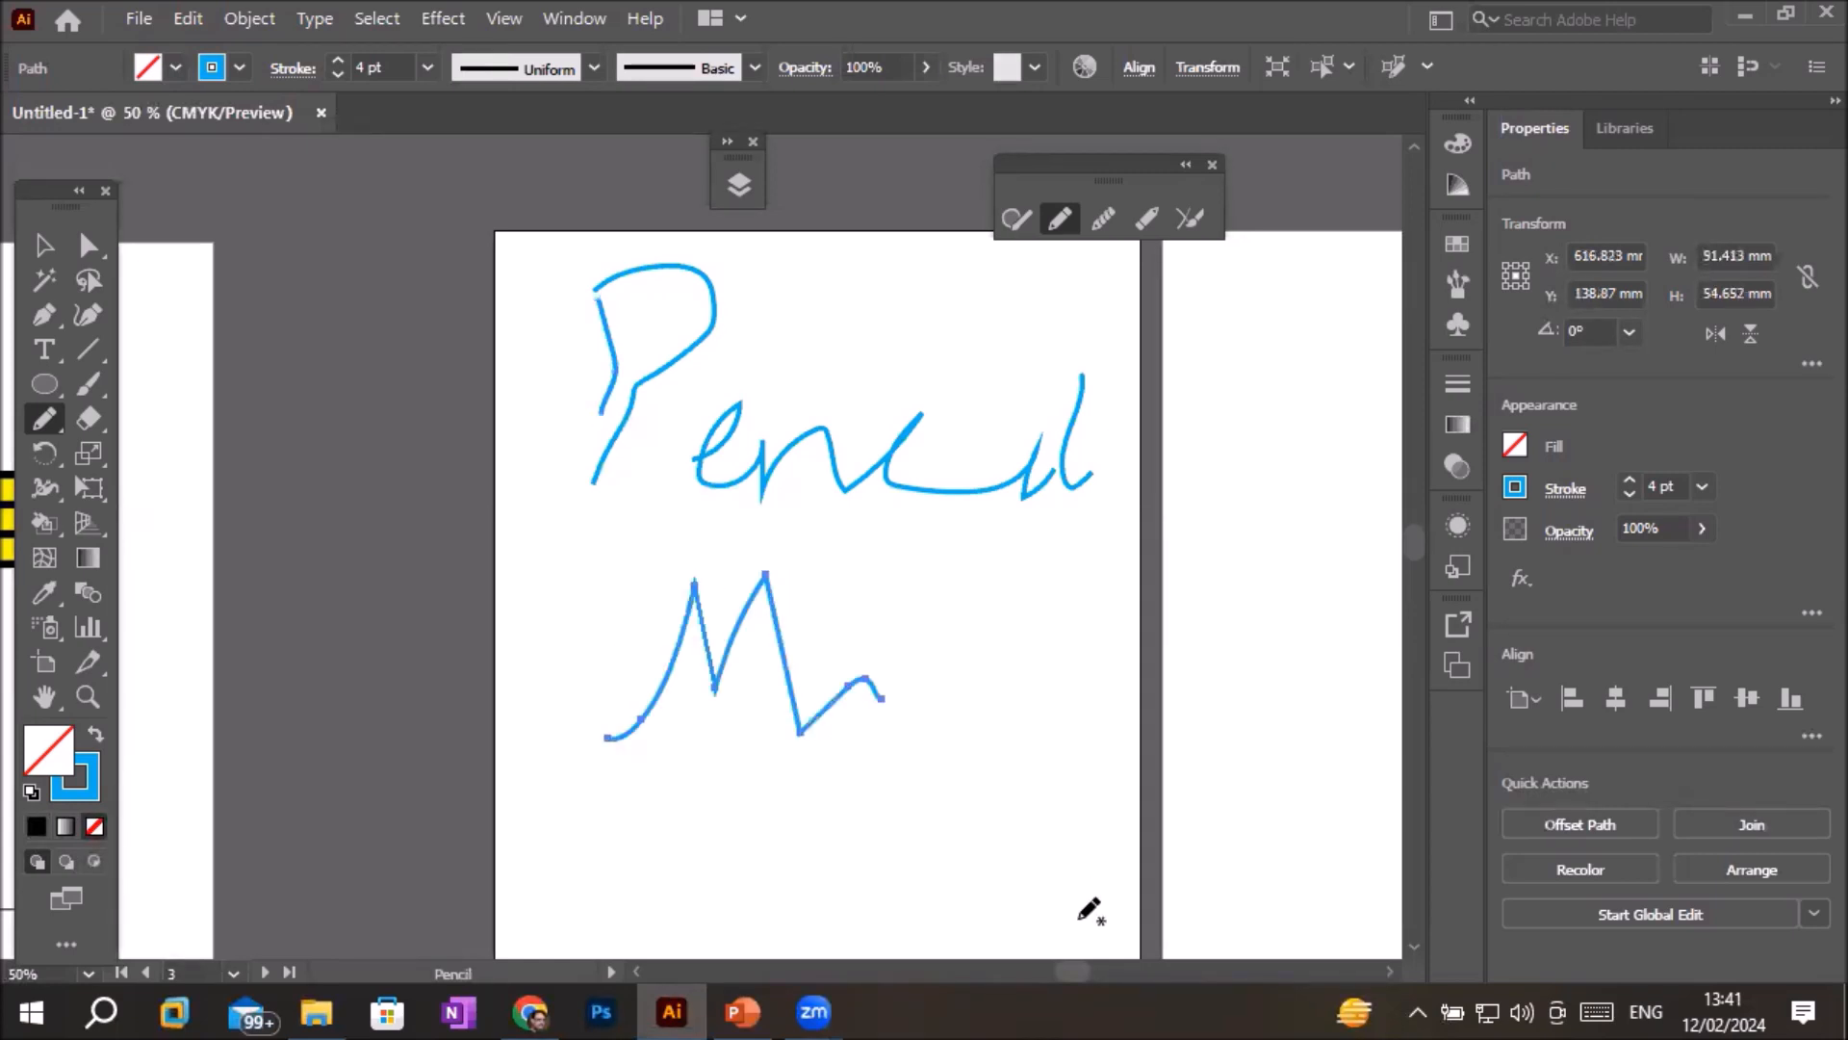
pyautogui.moveTo(750, 861)
pyautogui.mouseDown()
pyautogui.moveTo(864, 778)
pyautogui.moveTo(936, 813)
pyautogui.moveTo(1006, 693)
pyautogui.moveTo(1026, 753)
pyautogui.mouseUp()
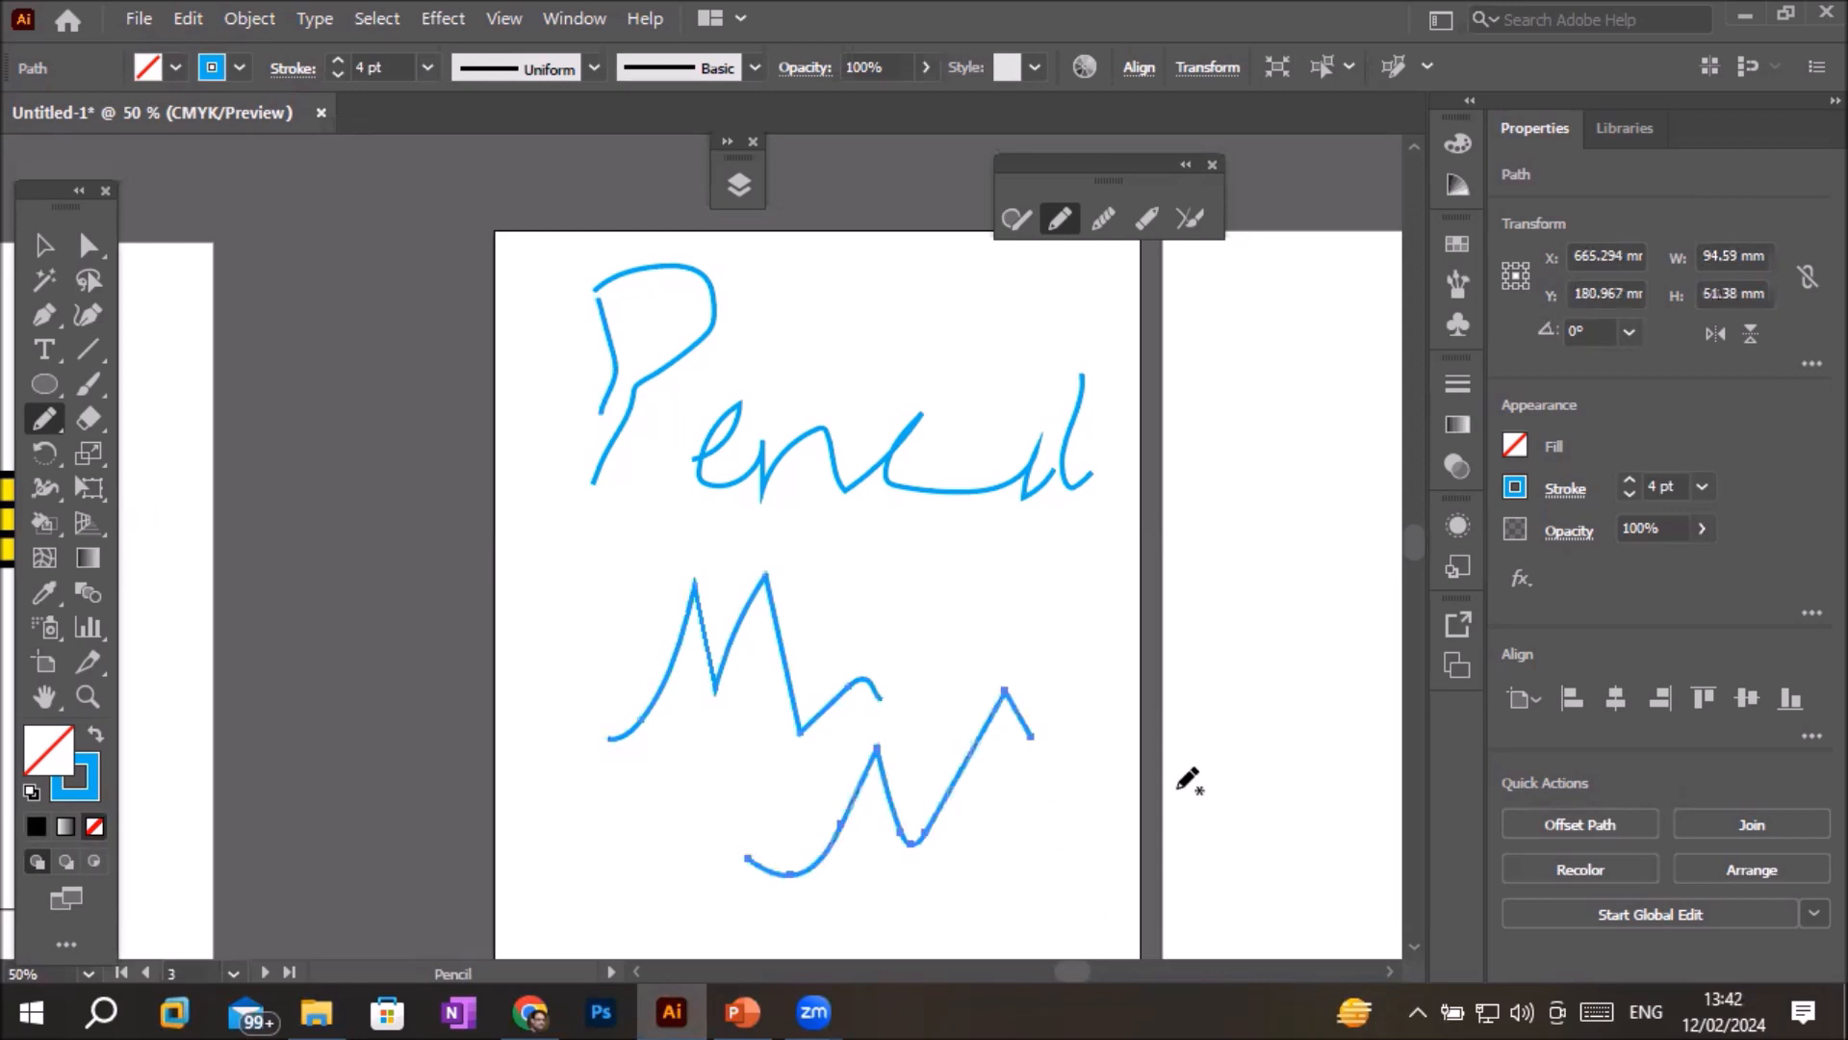
pyautogui.scroll(-1, 1187, 762)
pyautogui.moveTo(1242, 742); pyautogui.dragTo(747, 673)
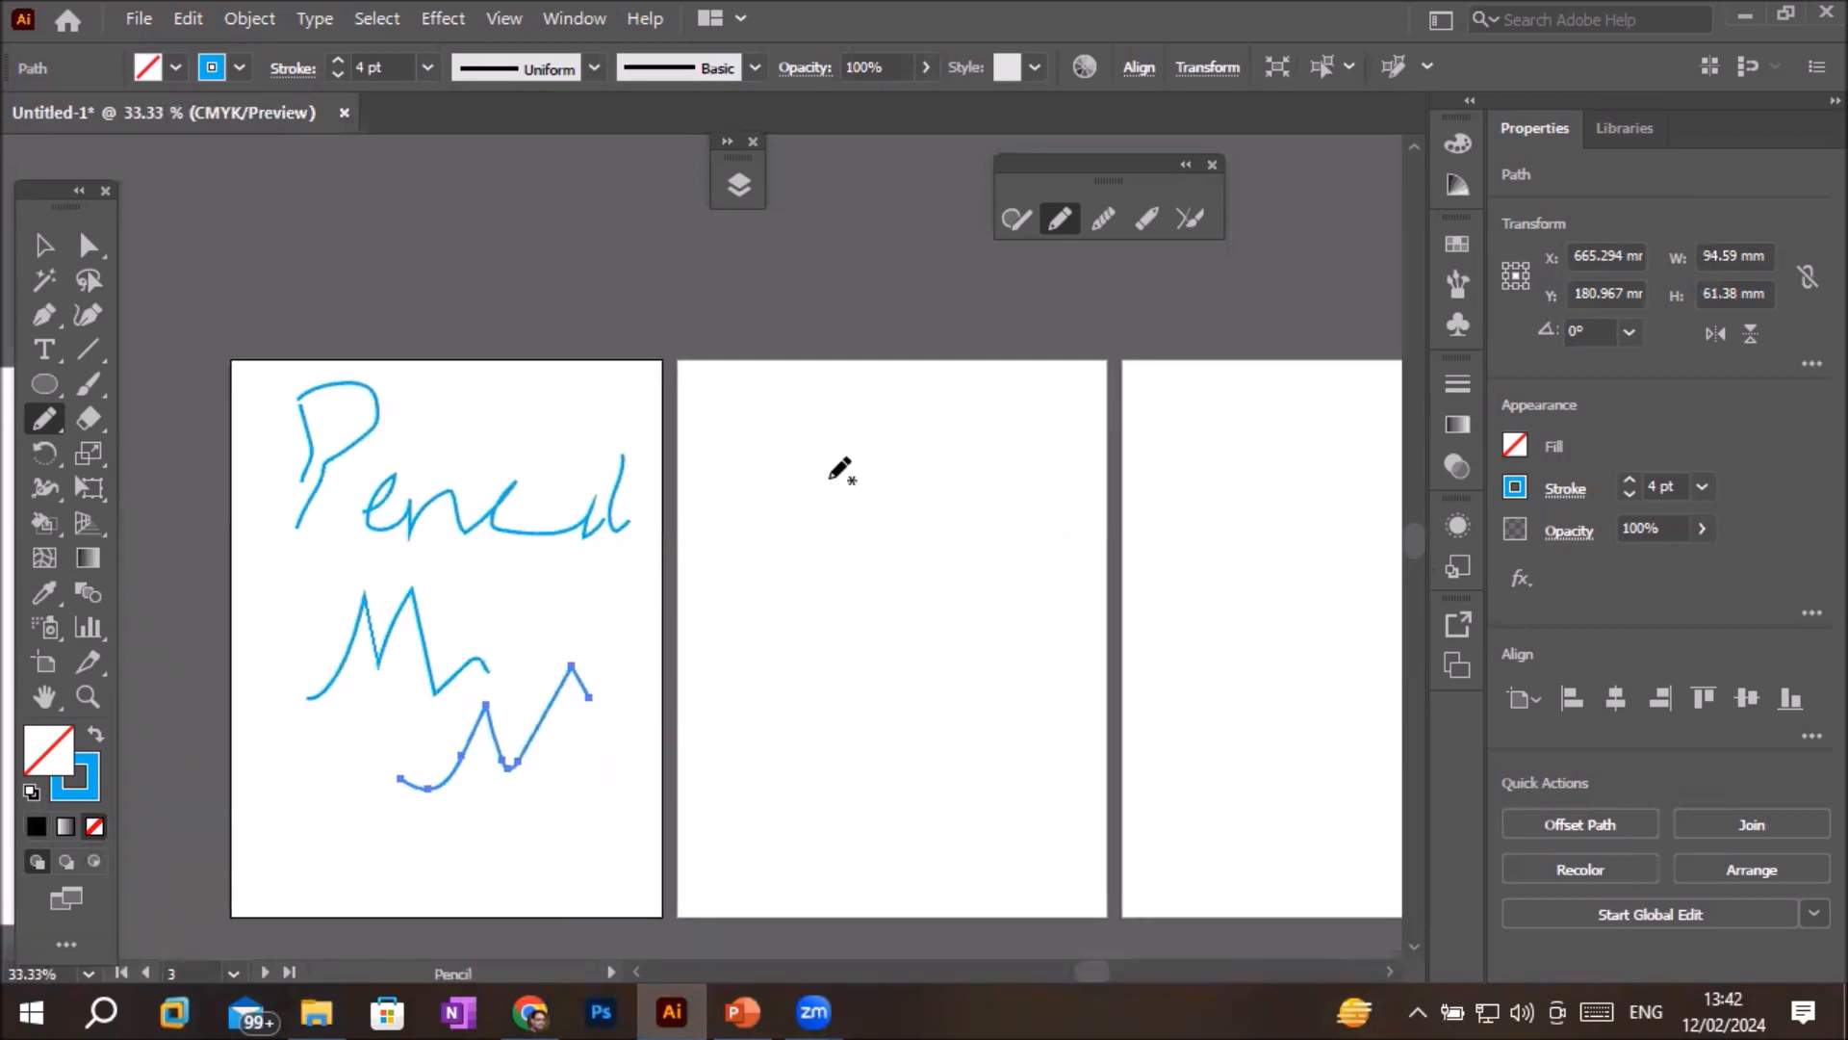
pyautogui.moveTo(764, 672)
pyautogui.mouseDown()
pyautogui.moveTo(912, 563)
pyautogui.moveTo(965, 657)
pyautogui.mouseUp()
pyautogui.moveTo(847, 441)
pyautogui.mouseDown()
pyautogui.moveTo(876, 416)
pyautogui.moveTo(888, 435)
pyautogui.mouseUp()
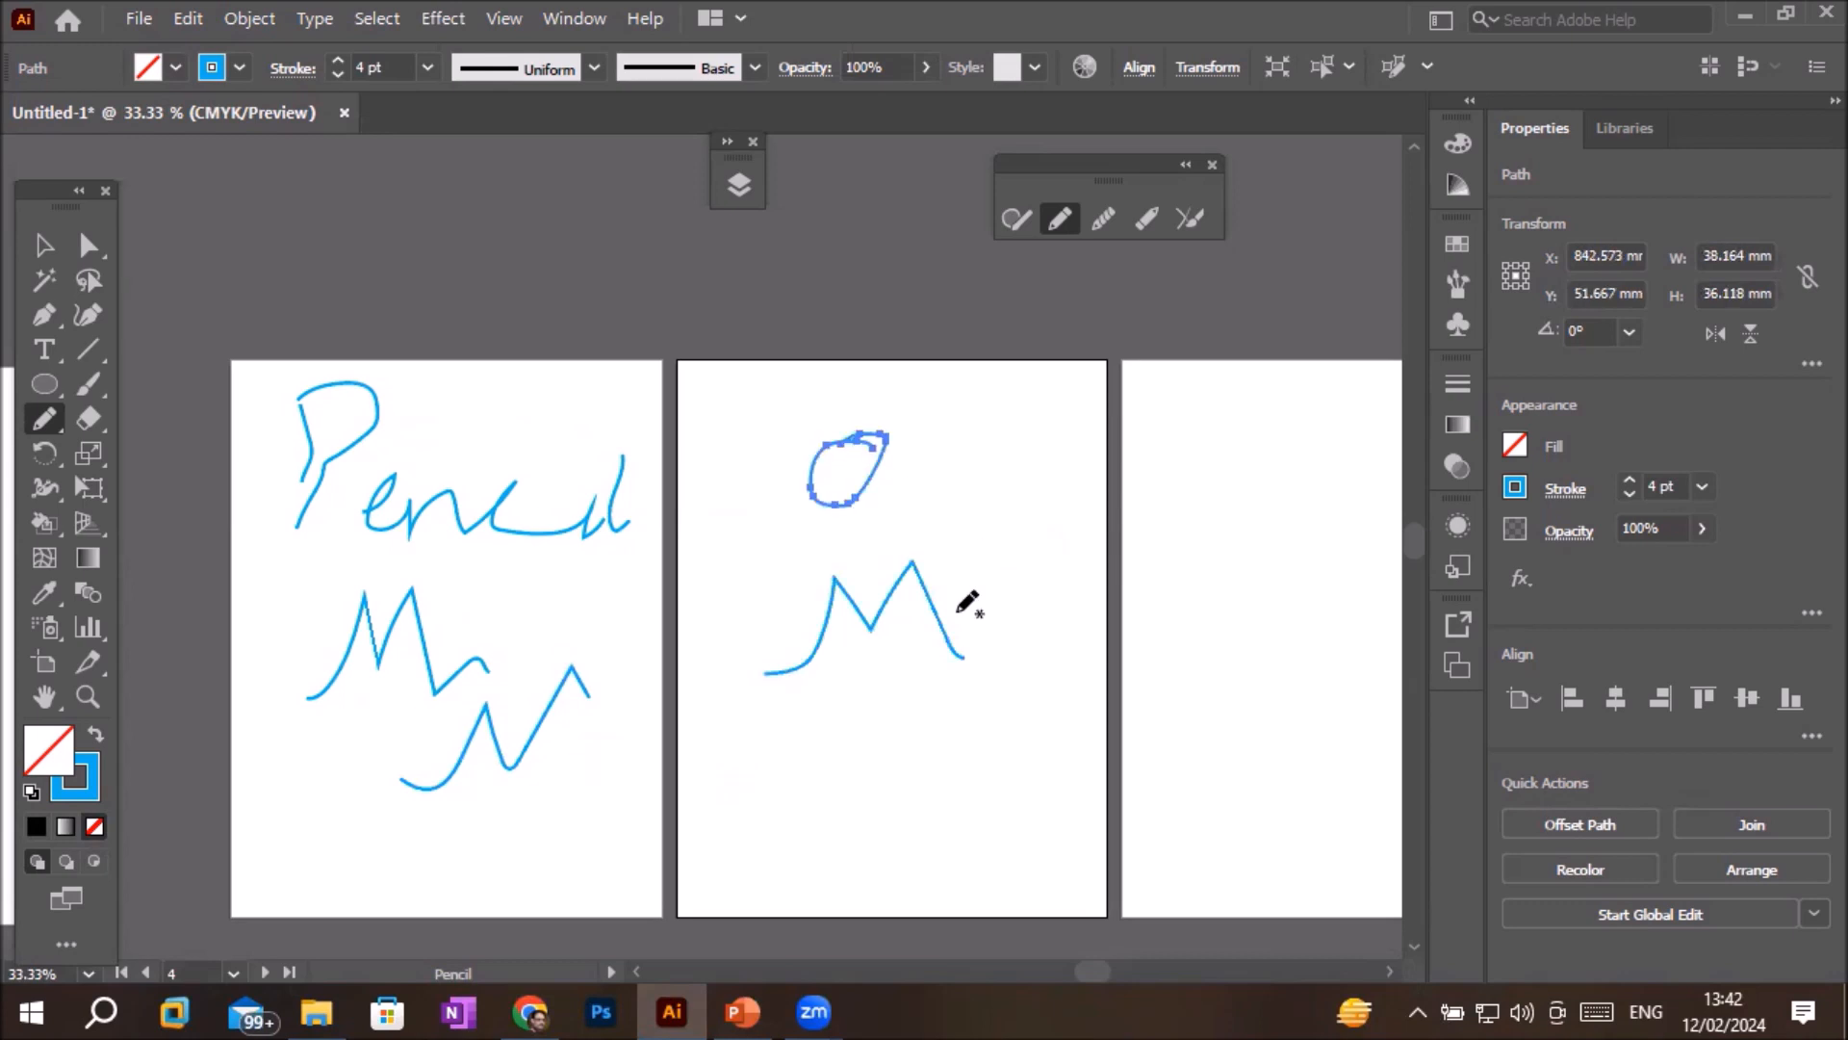
# - Select and delete all the freehand pencil strokes on the third and fourth artboards
pyautogui.click(44, 245)
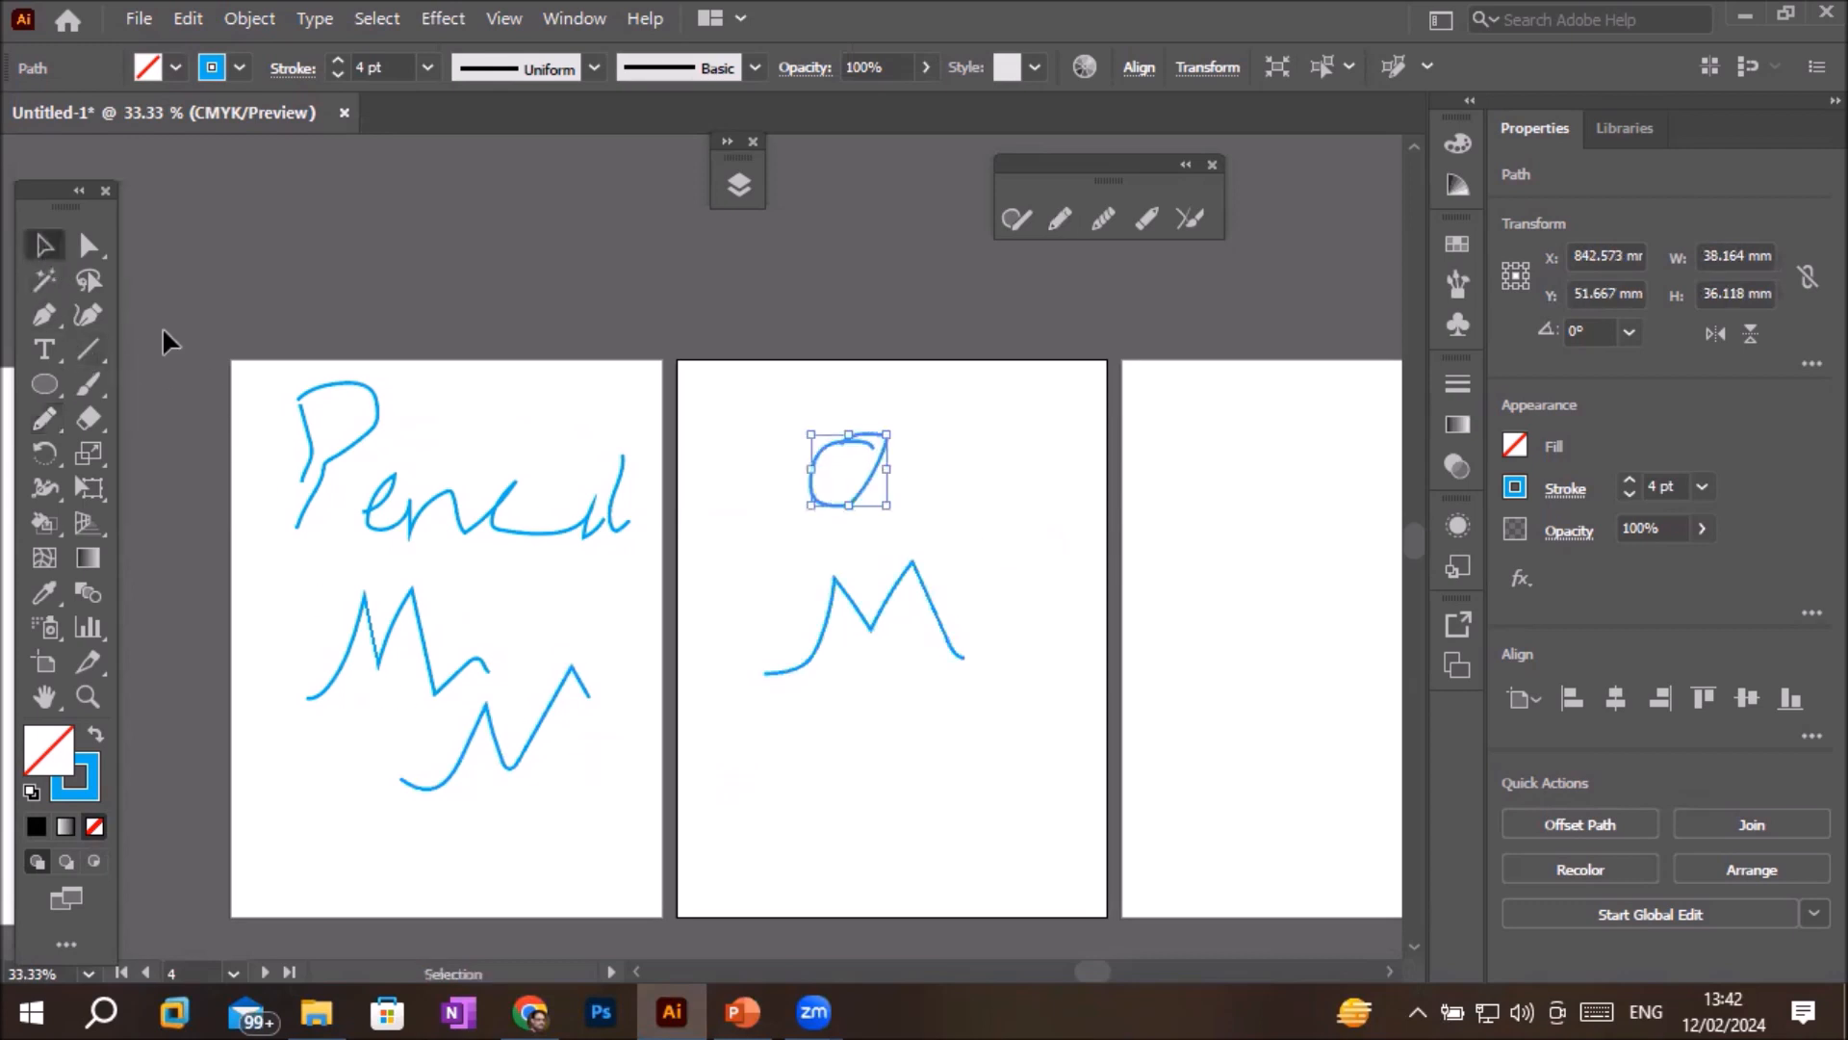
pyautogui.moveTo(258, 366)
pyautogui.mouseDown()
pyautogui.moveTo(883, 782)
pyautogui.moveTo(1018, 804)
pyautogui.mouseUp()
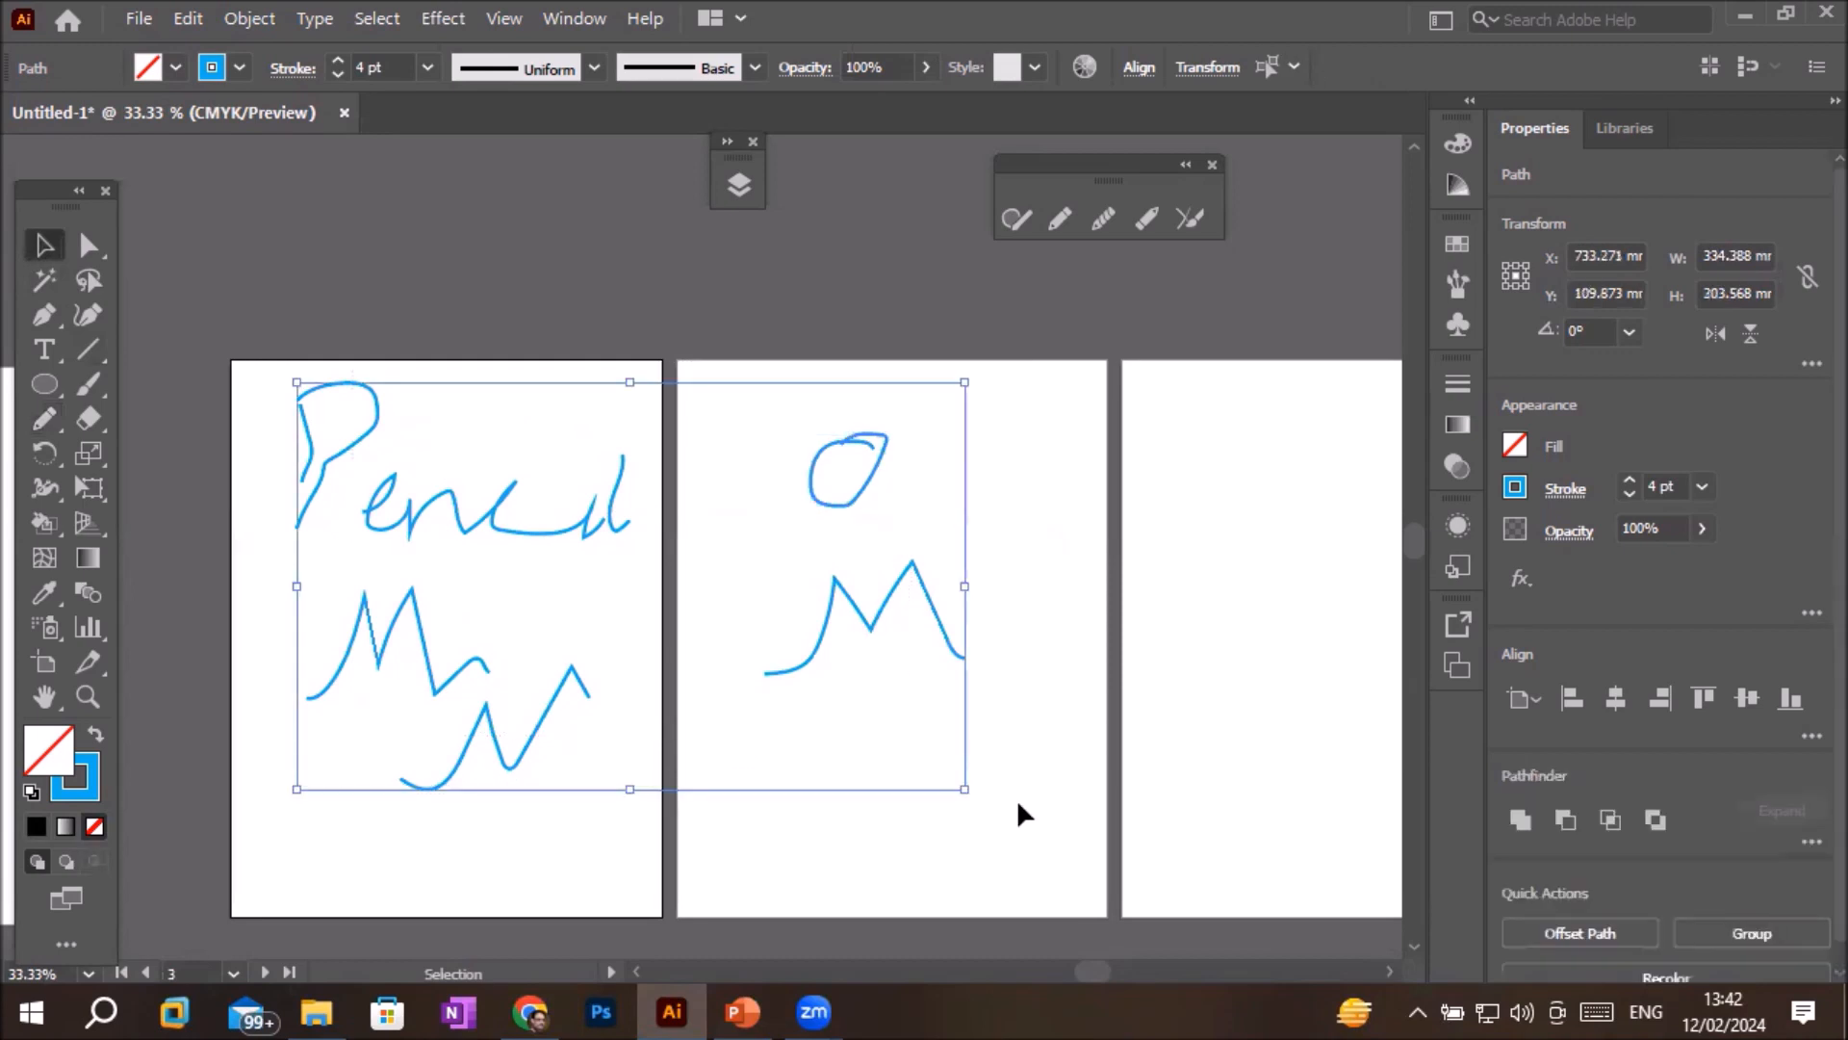
pyautogui.press('Delete')
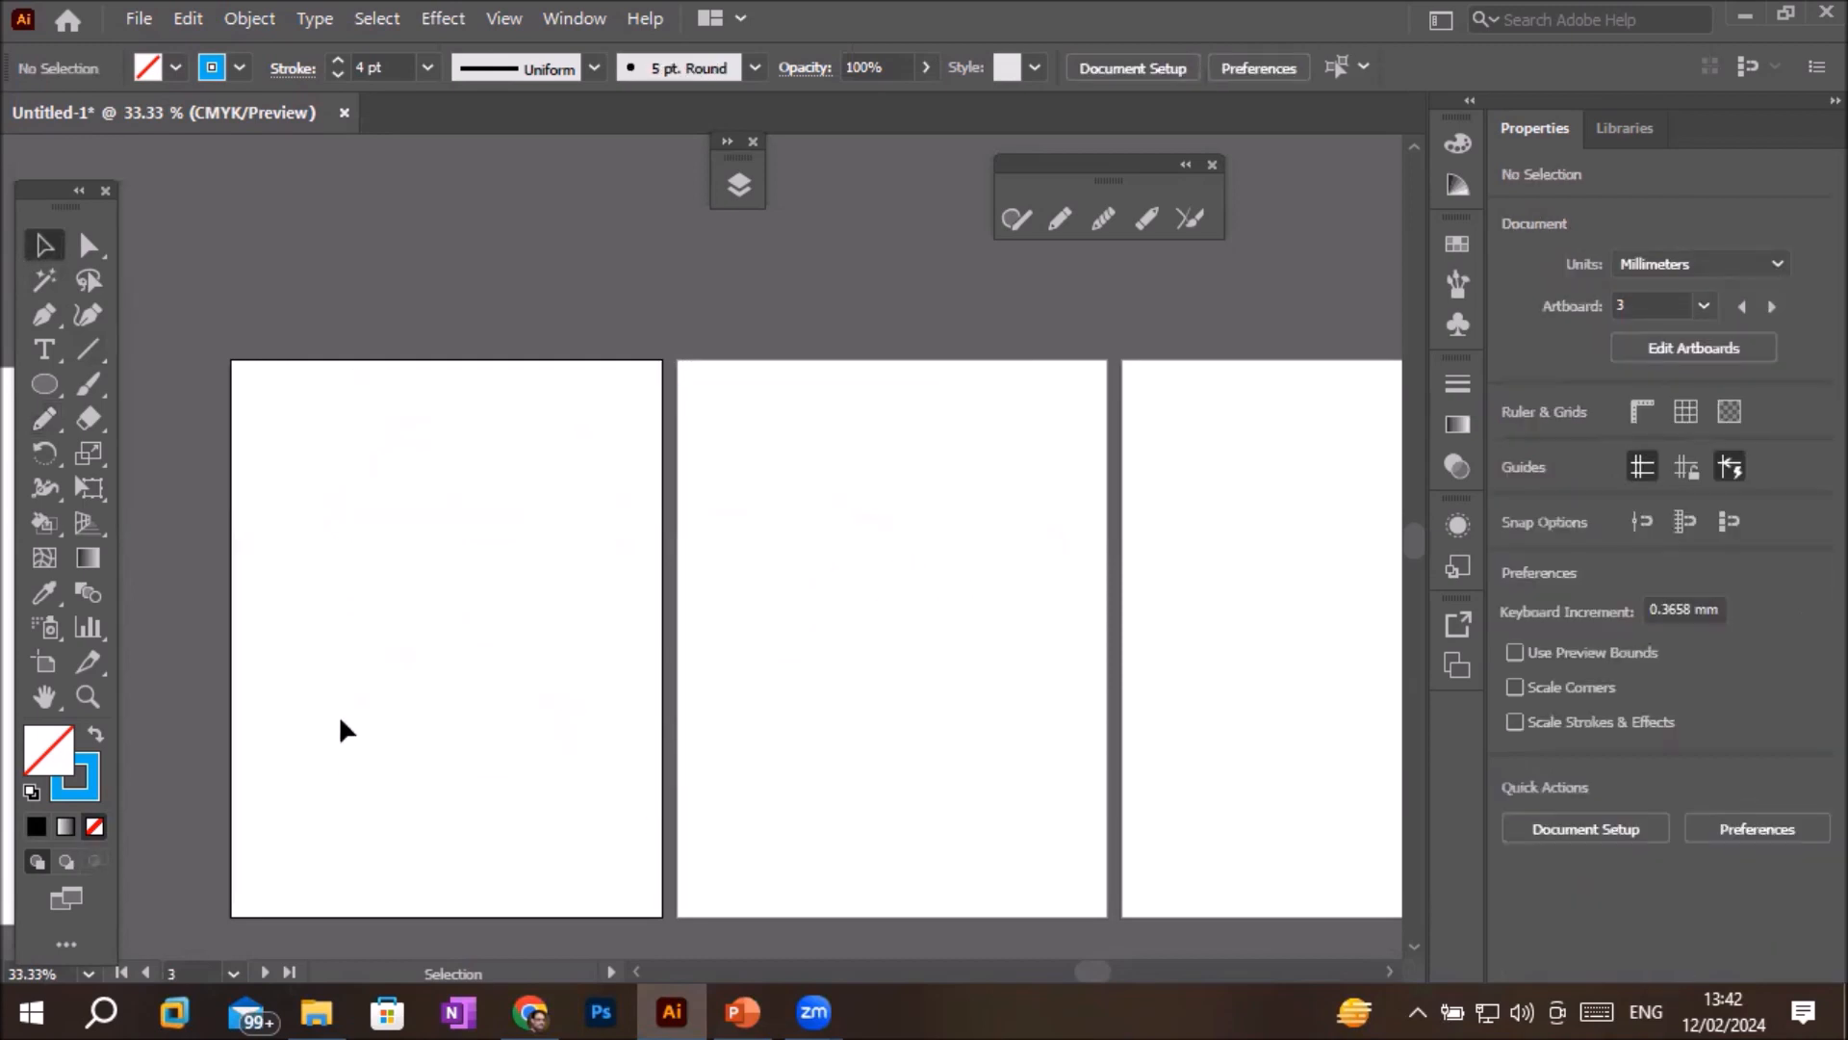
# - Set the Pencil tool's fidelity to the most Accurate setting in its tool options
pyautogui.scroll(2, 340, 720)
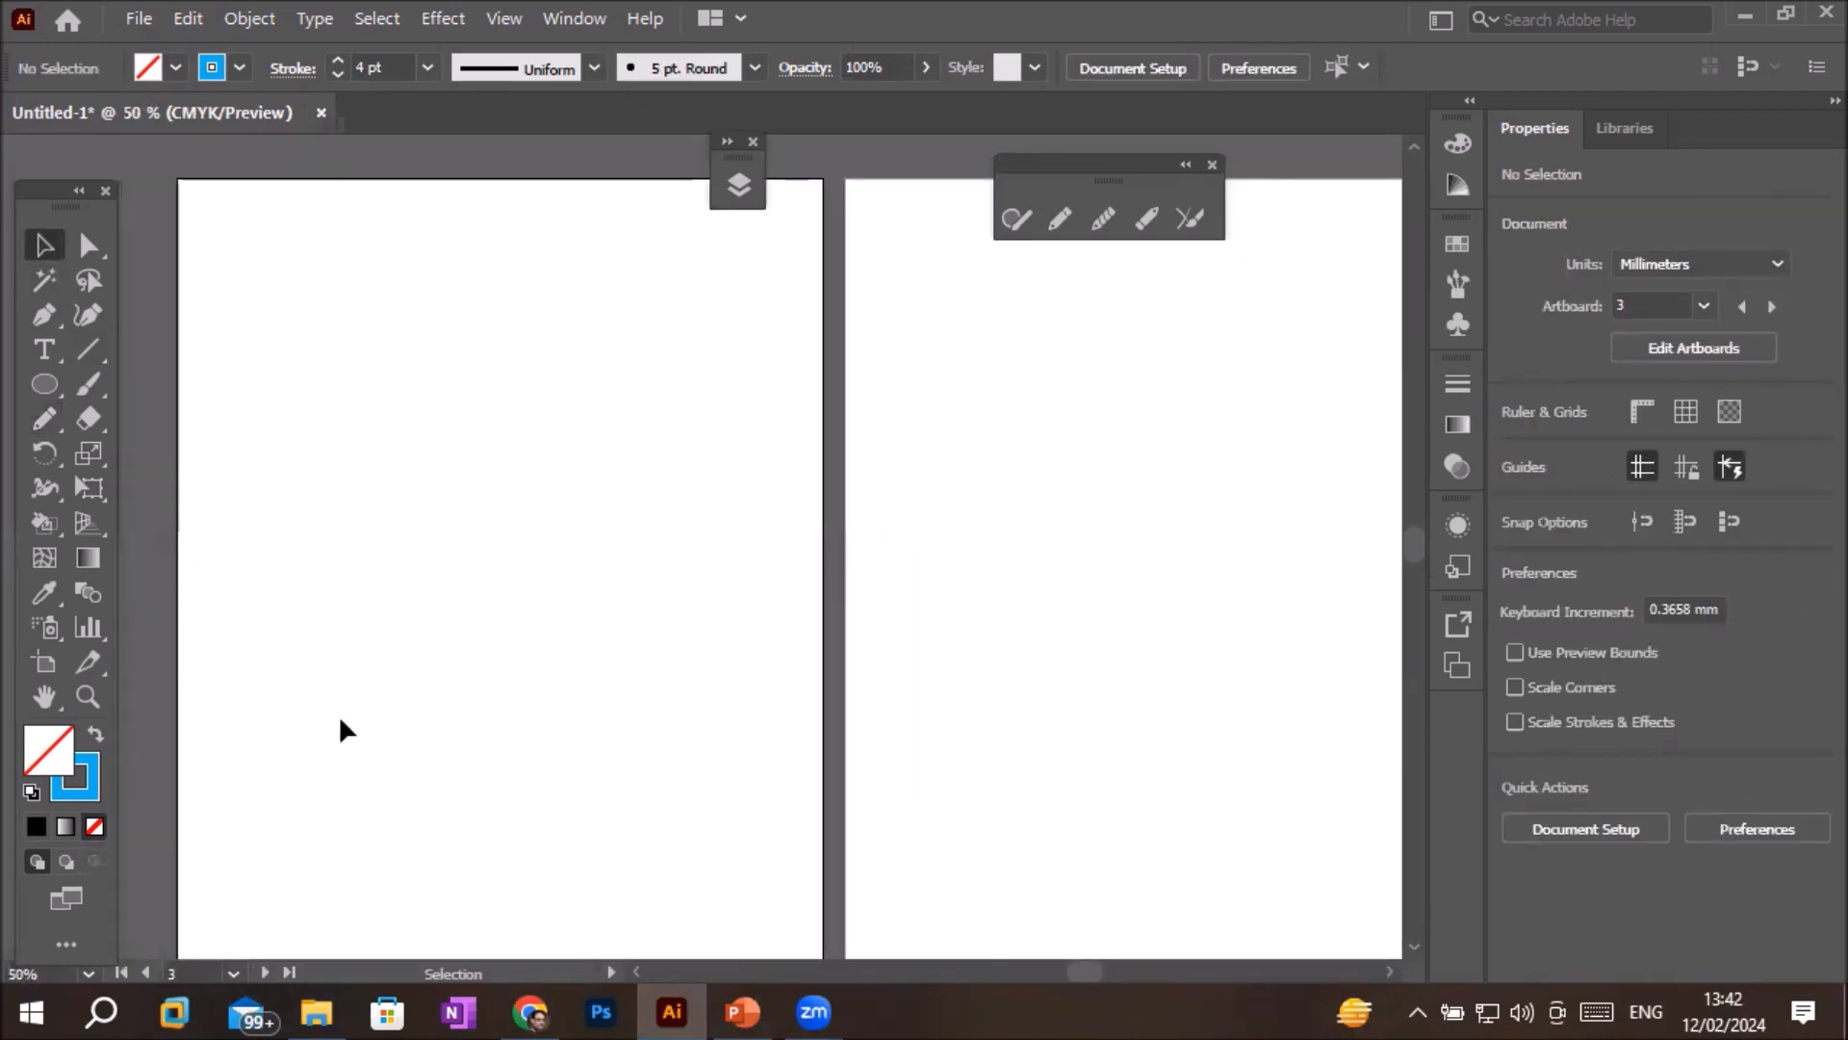
pyautogui.doubleClick(44, 420)
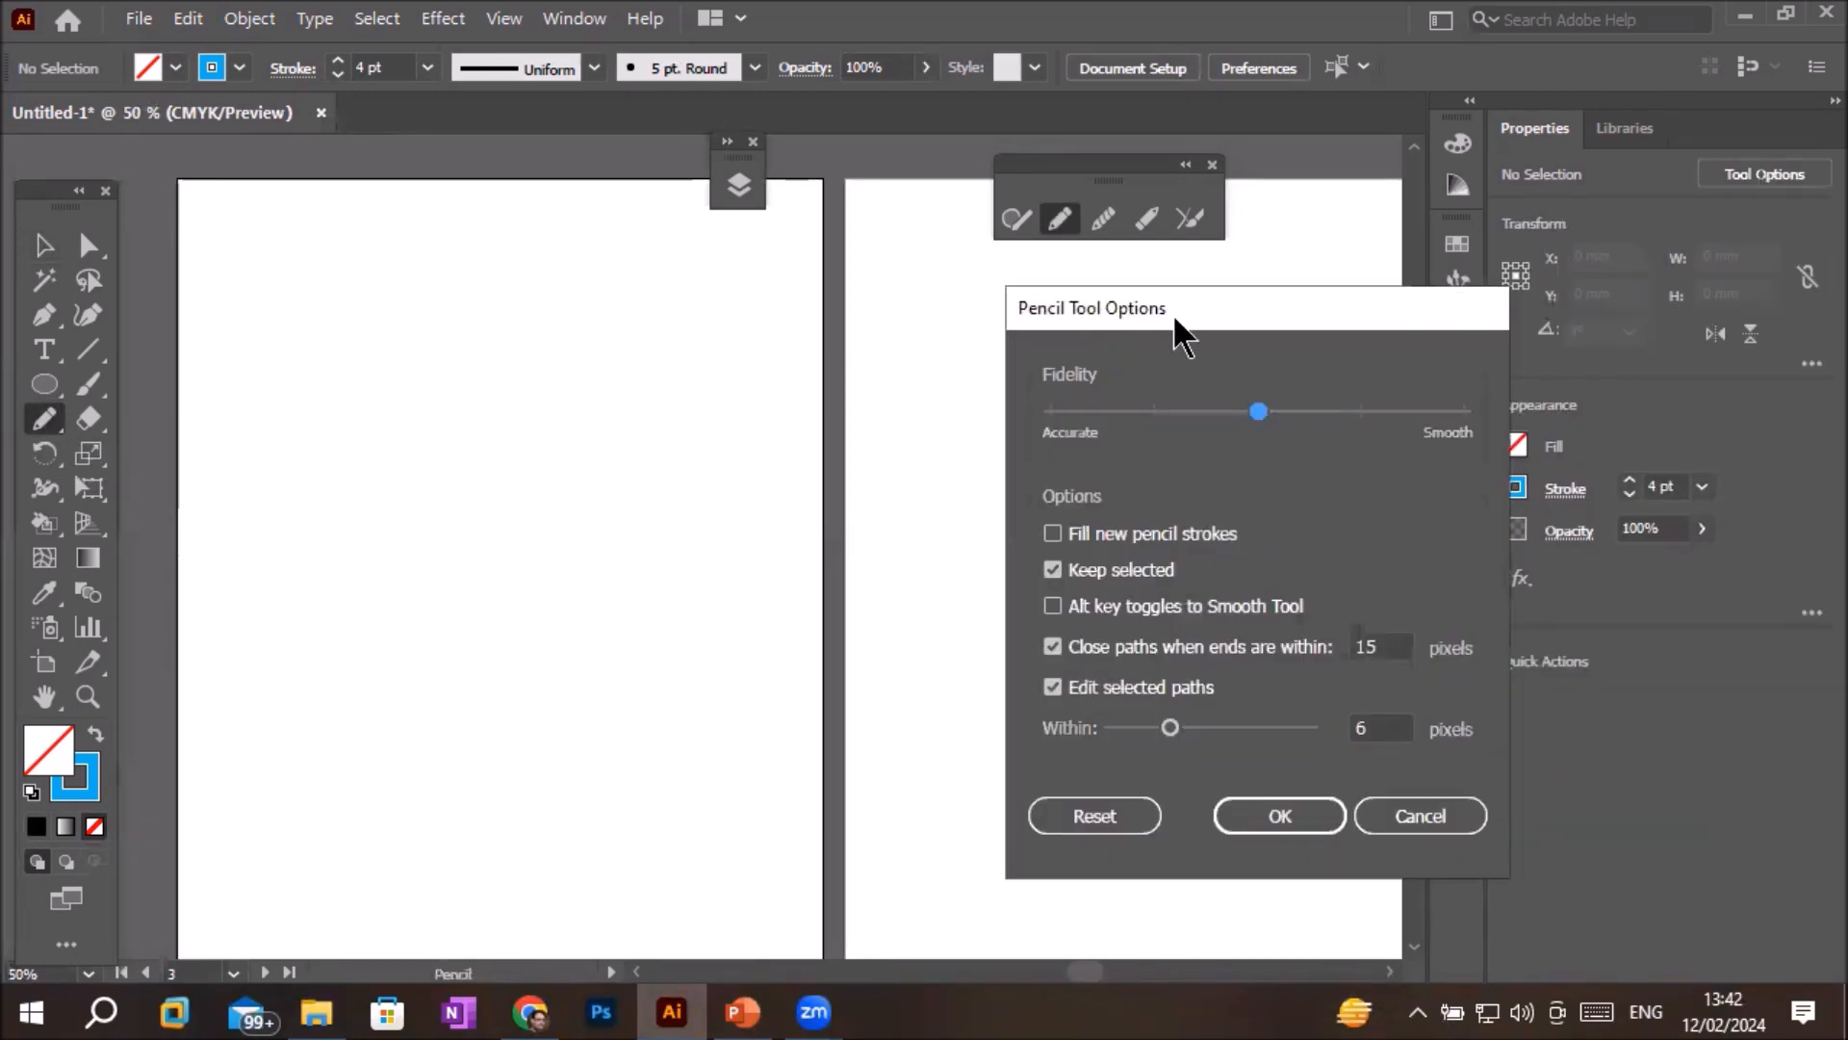
pyautogui.moveTo(1175, 318); pyautogui.dragTo(501, 345)
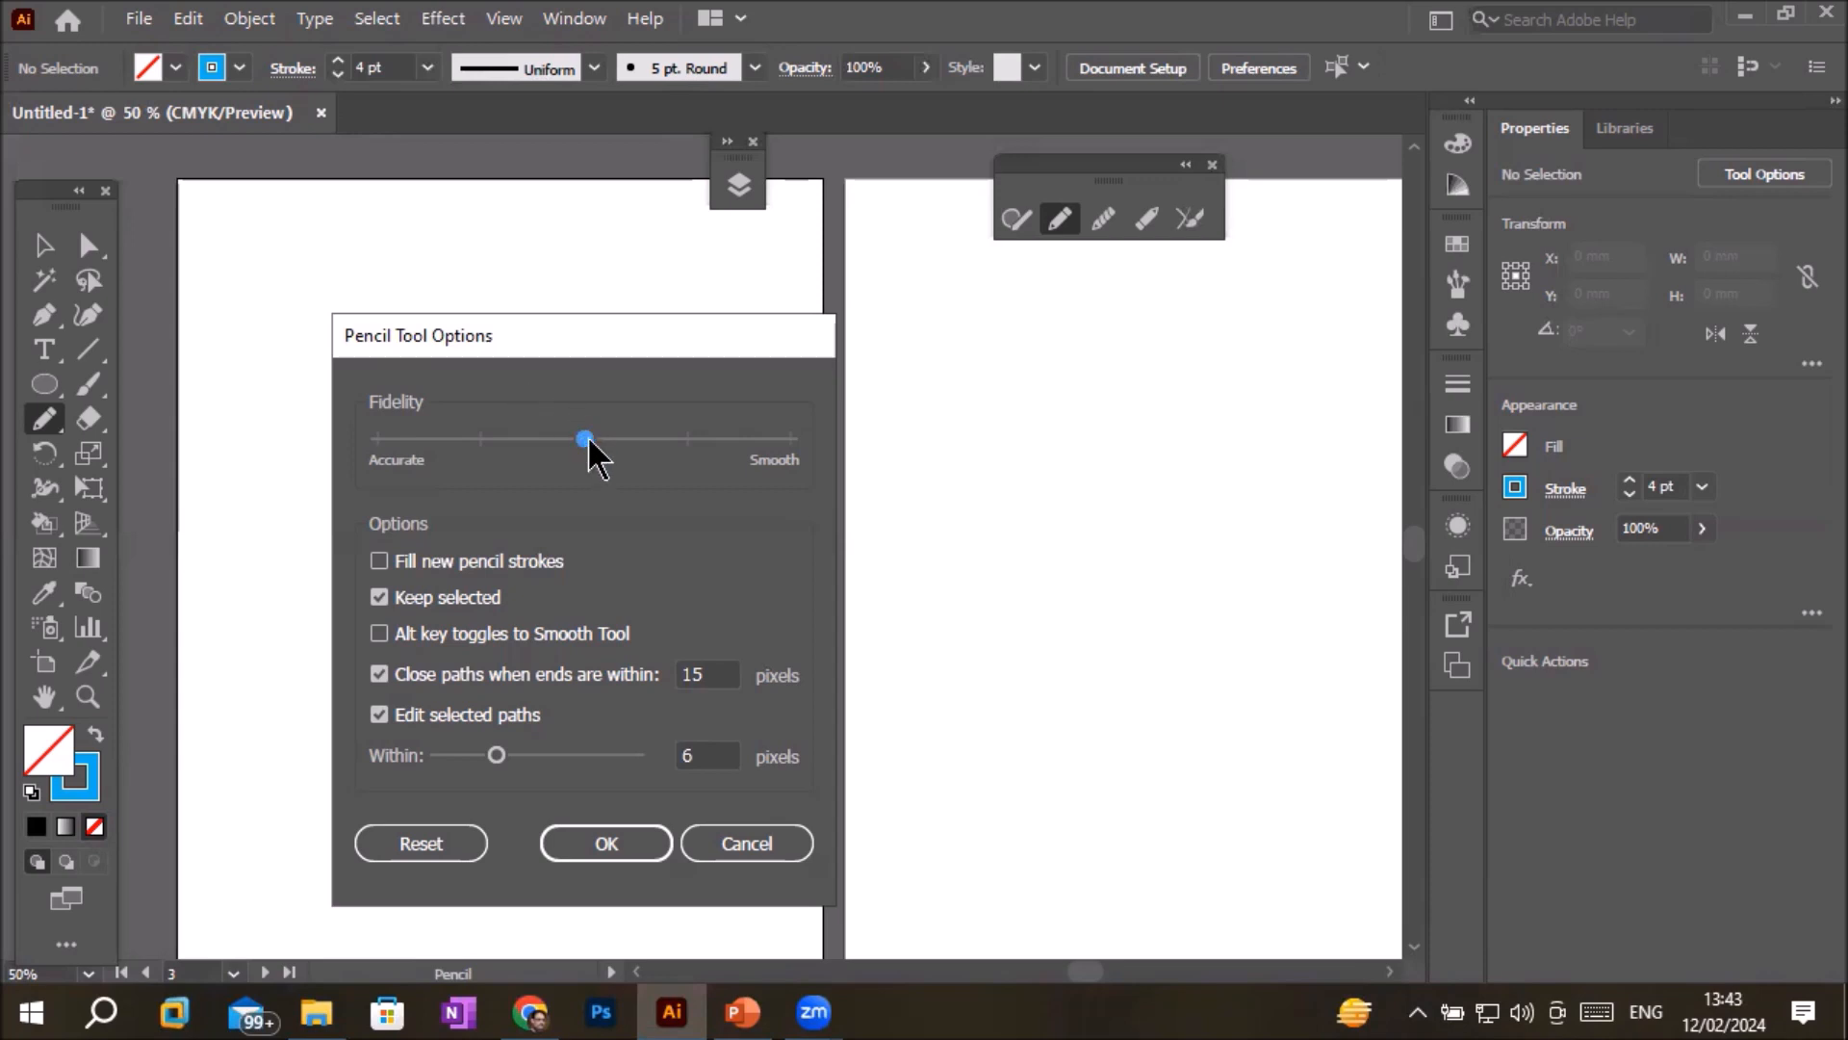
pyautogui.moveTo(584, 438); pyautogui.dragTo(320, 448)
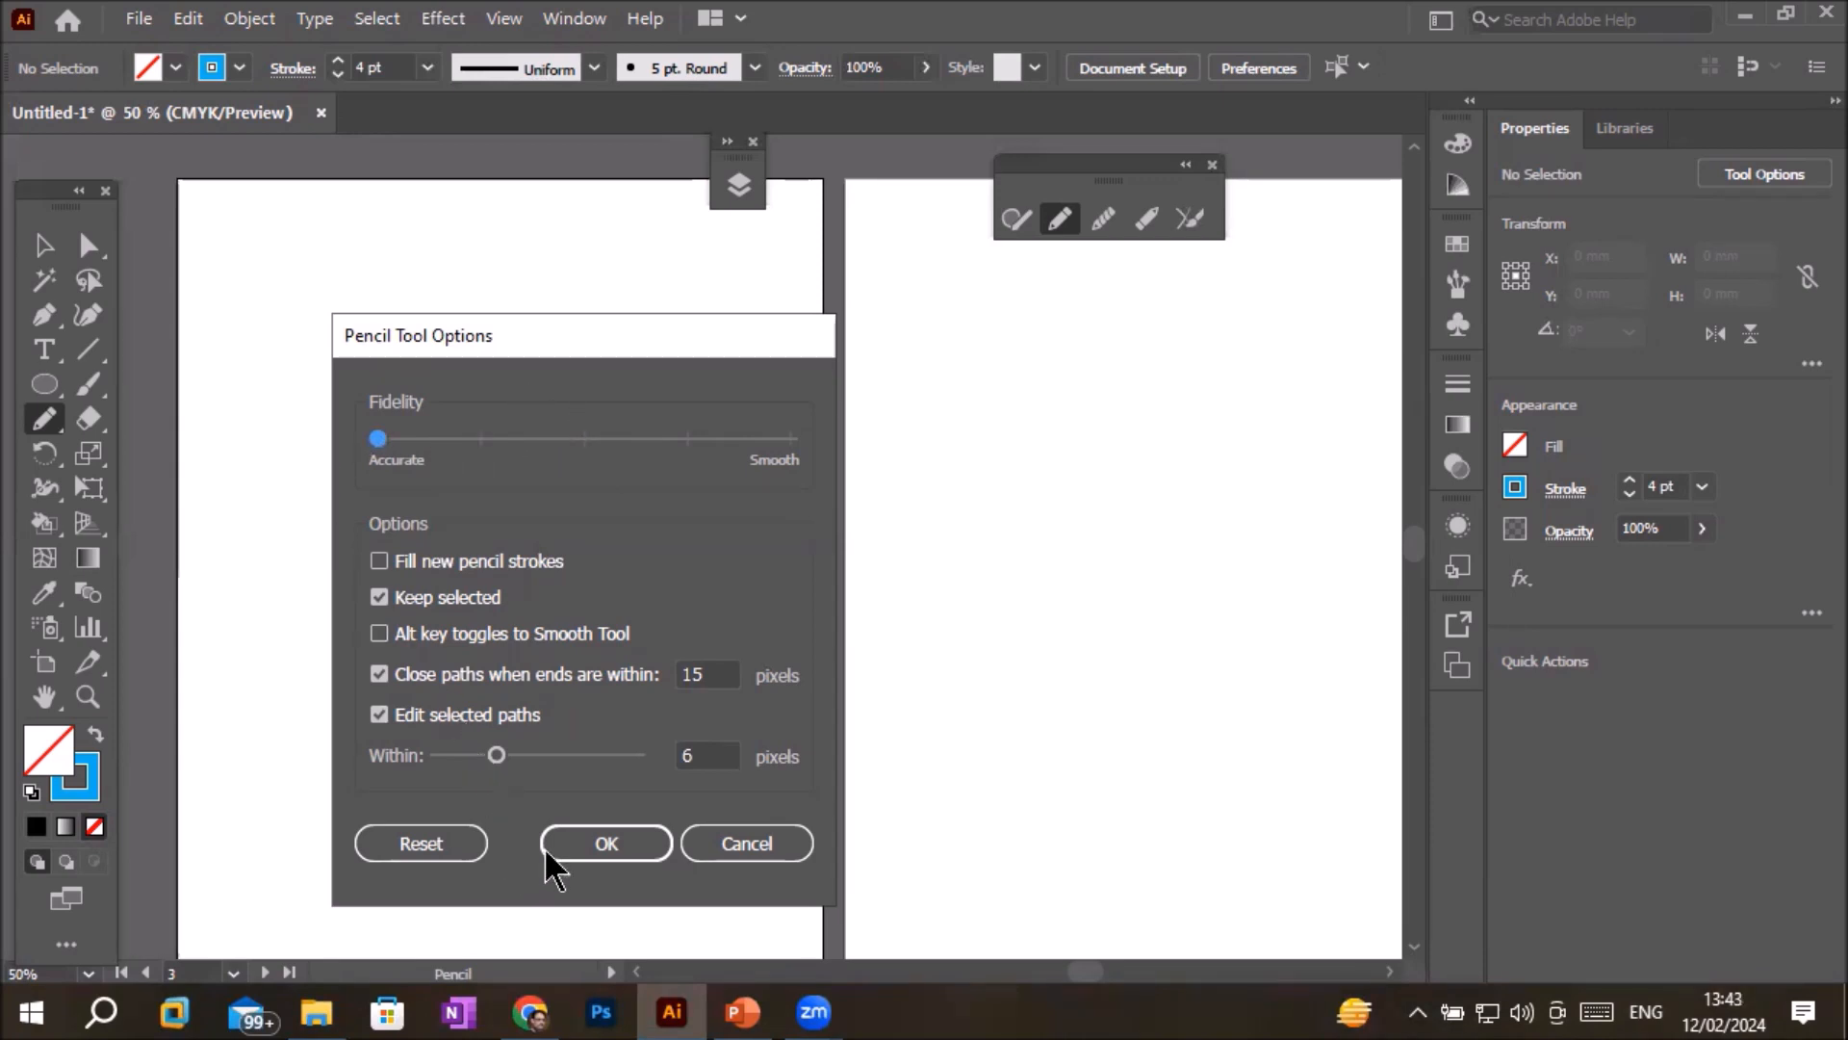
pyautogui.click(589, 847)
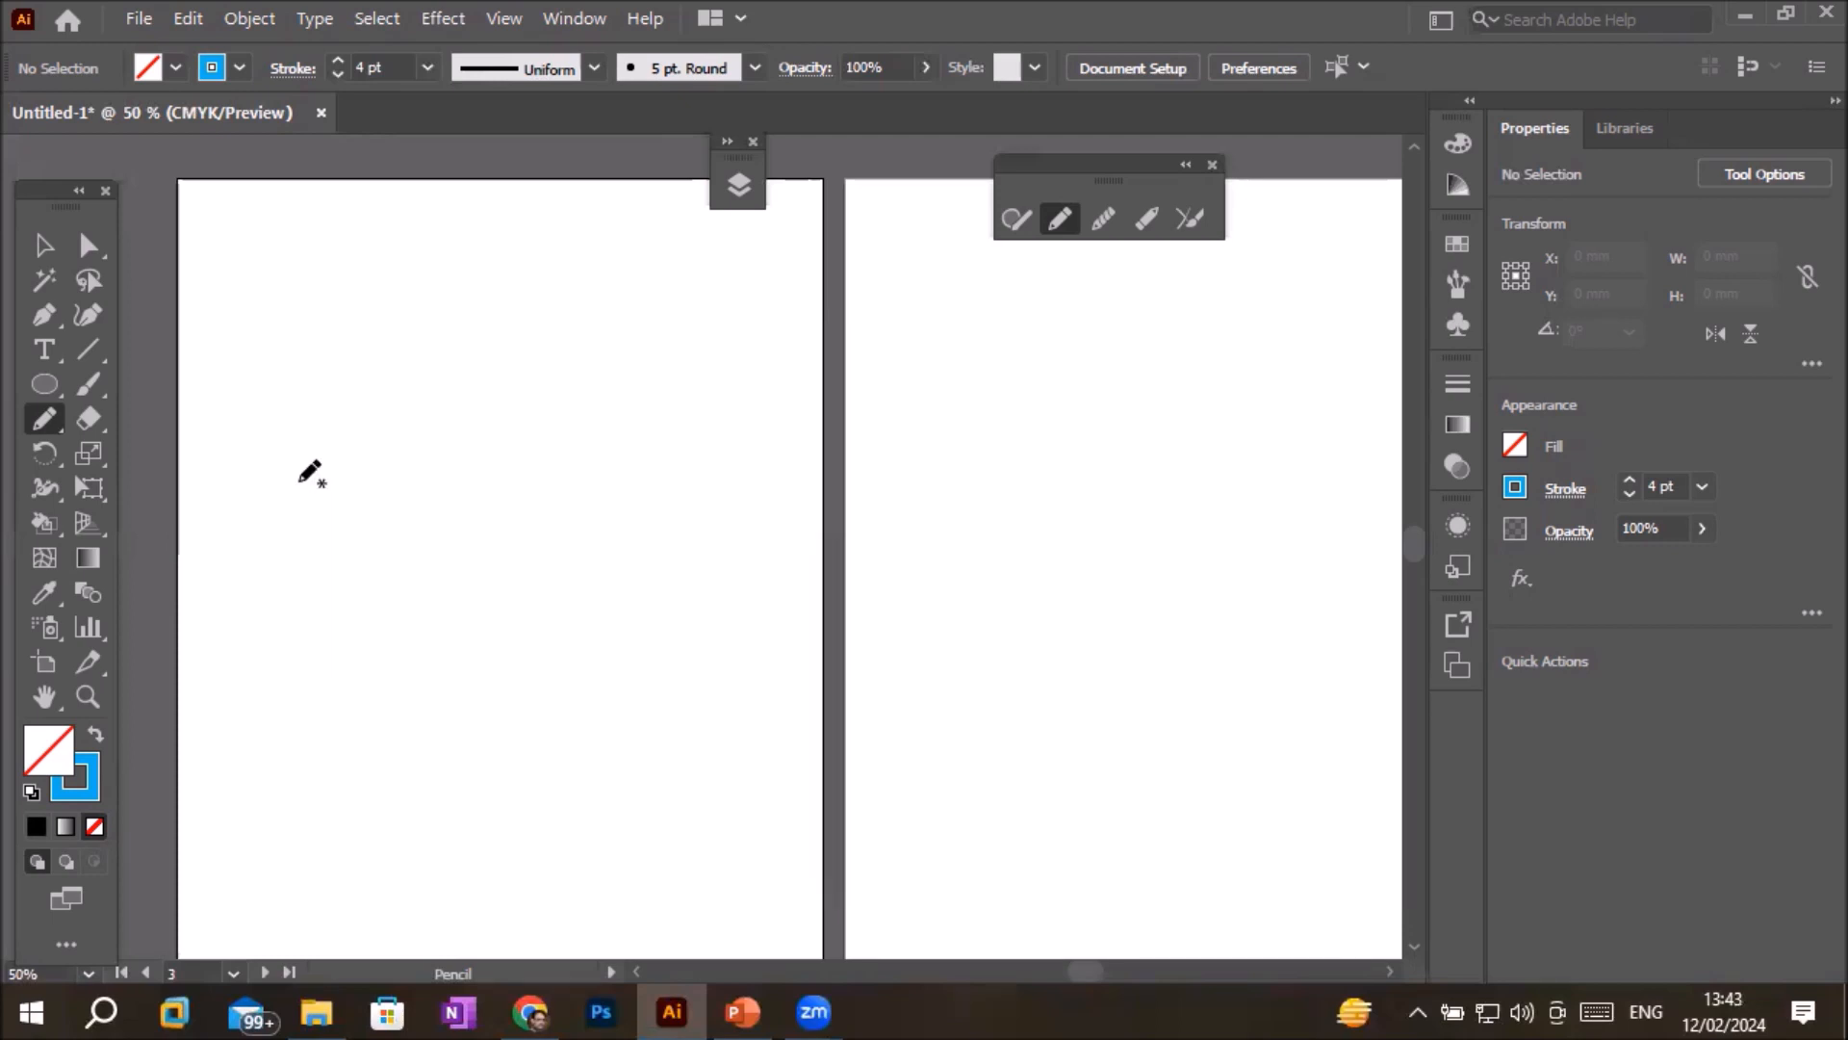
# - Add the heading "Pencil Tool" to the third artboard, enlarge it to about 73 pt and center it near the artboard's upper edge
pyautogui.click(44, 349)
pyautogui.click(353, 228)
pyautogui.write('Pencil Tool')
pyautogui.click(43, 245)
pyautogui.moveTo(414, 239); pyautogui.dragTo(697, 359)
pyautogui.moveTo(598, 280); pyautogui.dragTo(558, 258)
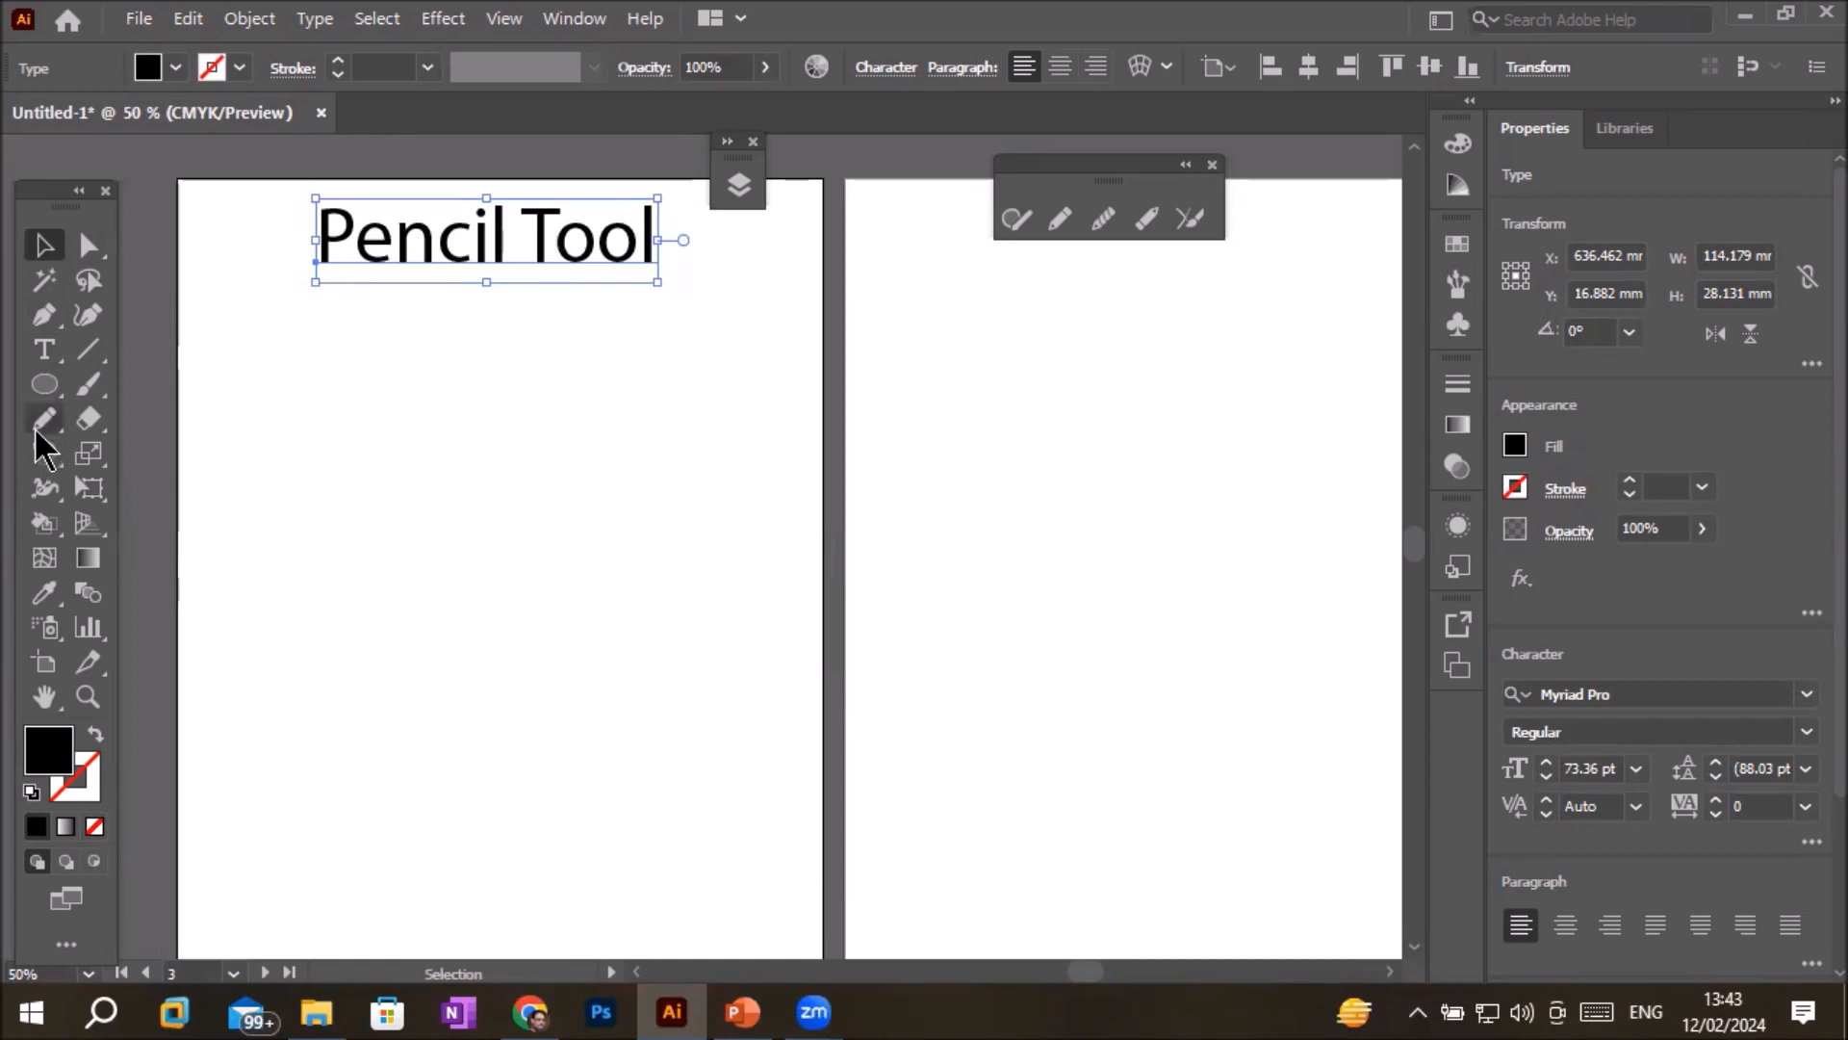
# - Draw a wavy pencil path about 229 mm wide and 91 mm high from the third artboard's lower-left corner past its right edge
pyautogui.click(43, 418)
pyautogui.scroll(-1, 375, 738)
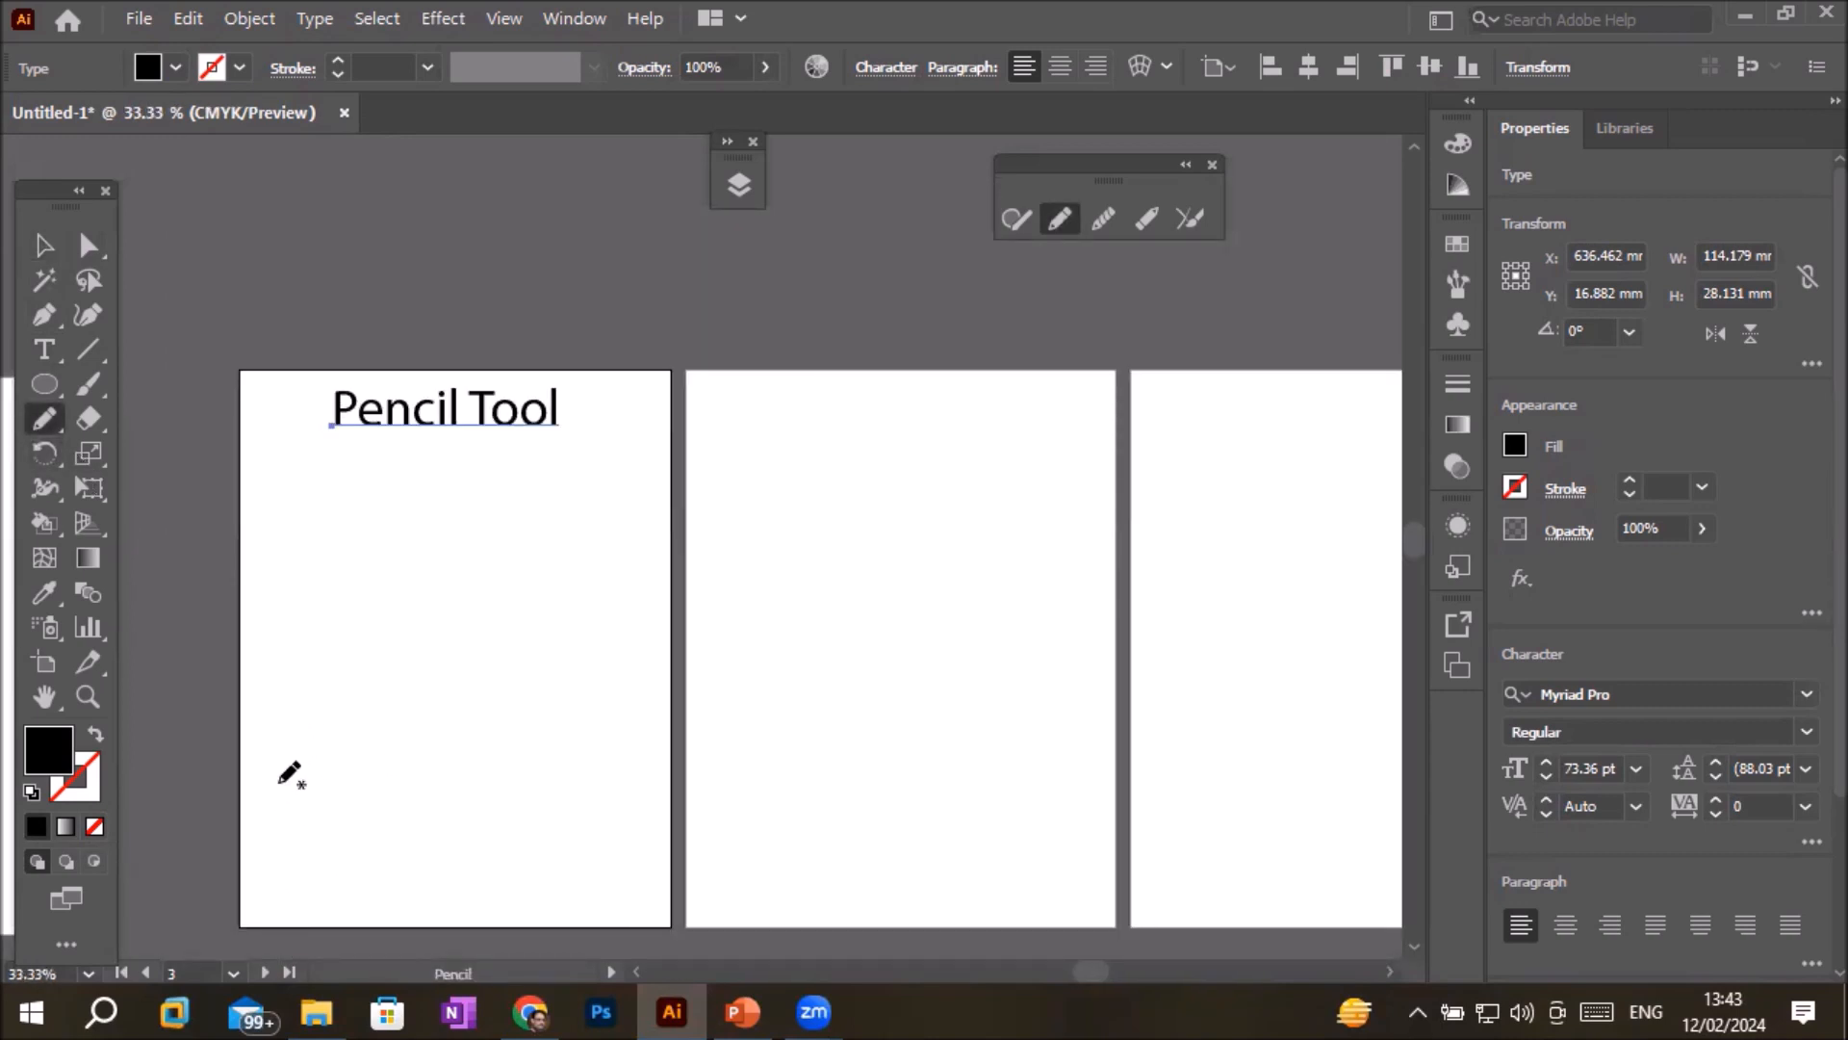
pyautogui.moveTo(242, 926)
pyautogui.mouseDown()
pyautogui.moveTo(292, 878)
pyautogui.moveTo(324, 888)
pyautogui.moveTo(372, 849)
pyautogui.moveTo(407, 862)
pyautogui.moveTo(476, 817)
pyautogui.moveTo(504, 827)
pyautogui.moveTo(562, 782)
pyautogui.moveTo(695, 744)
pyautogui.mouseUp()
# - Give the wavy pencil path a light blue stroke with a weight of 3 pt
pyautogui.scroll(7, 504, 852)
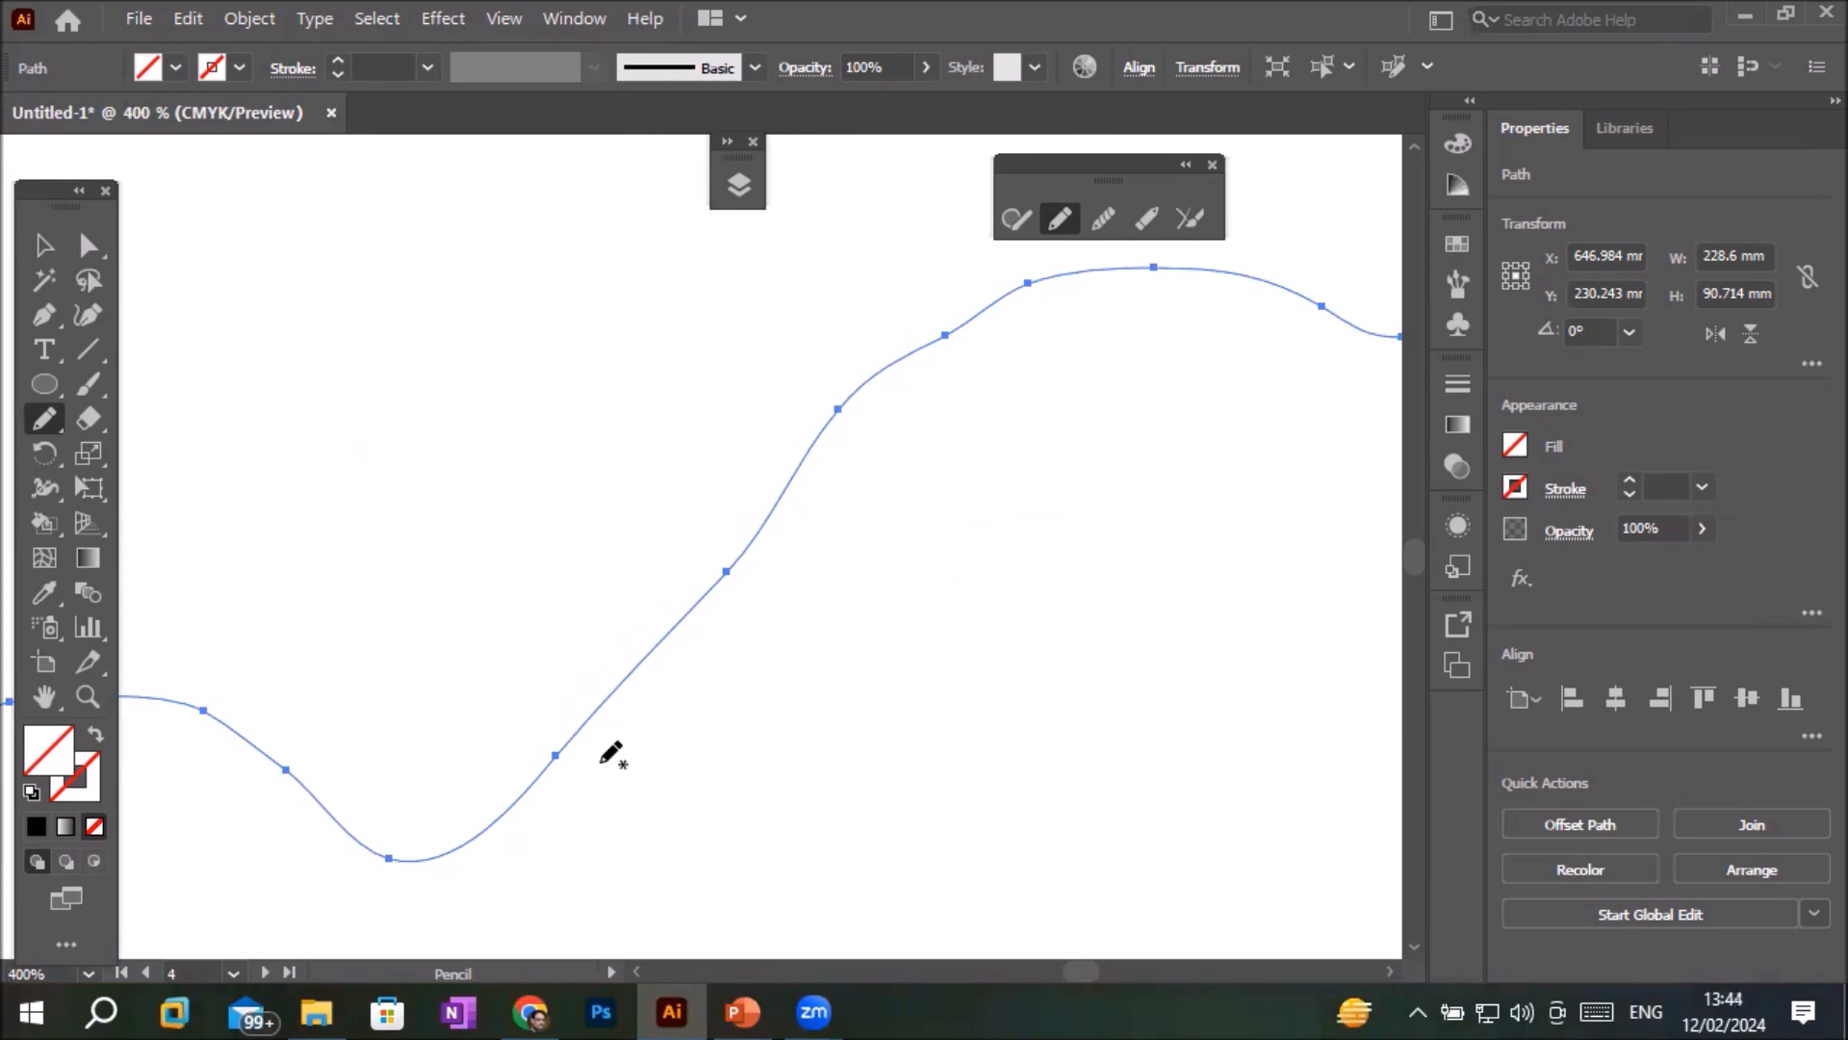
pyautogui.click(338, 60)
pyautogui.click(338, 62)
pyautogui.click(337, 61)
pyautogui.click(338, 62)
pyautogui.click(338, 62)
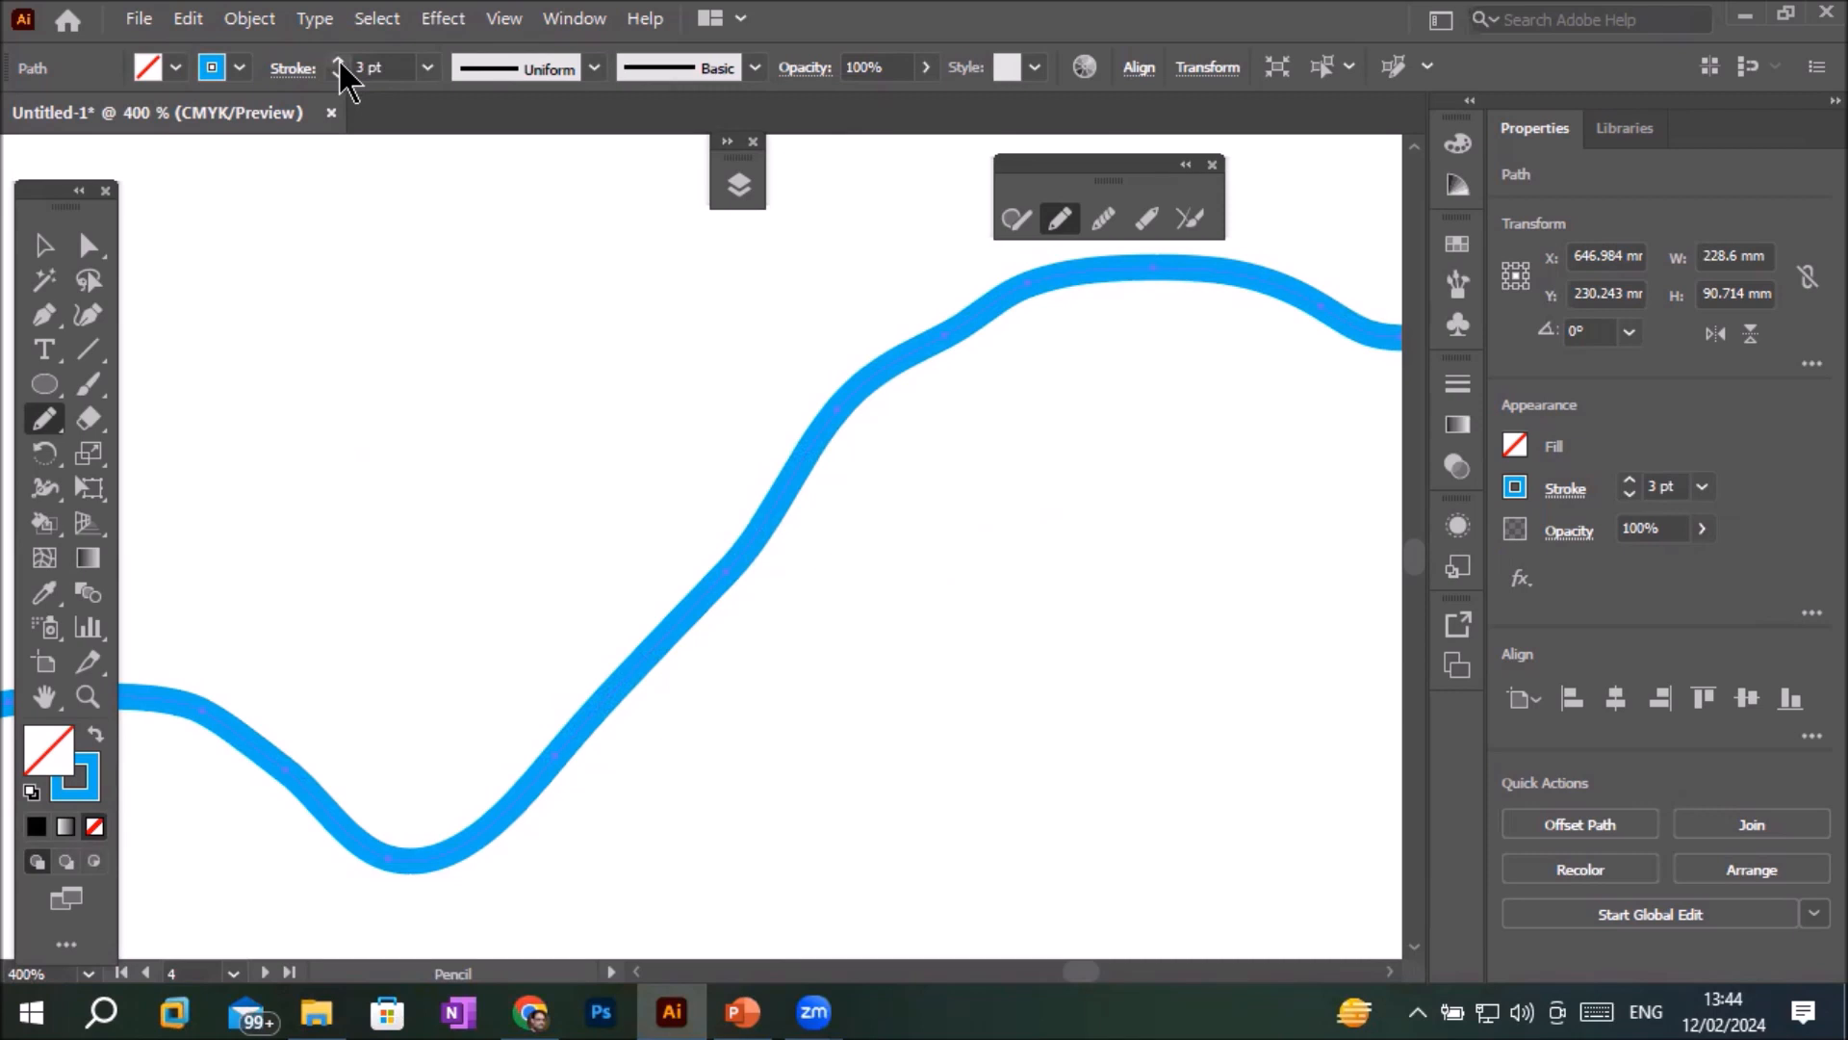
# - Smooth the bend on the upper part of the wavy path's rising section with the Smooth tool
pyautogui.click(1109, 216)
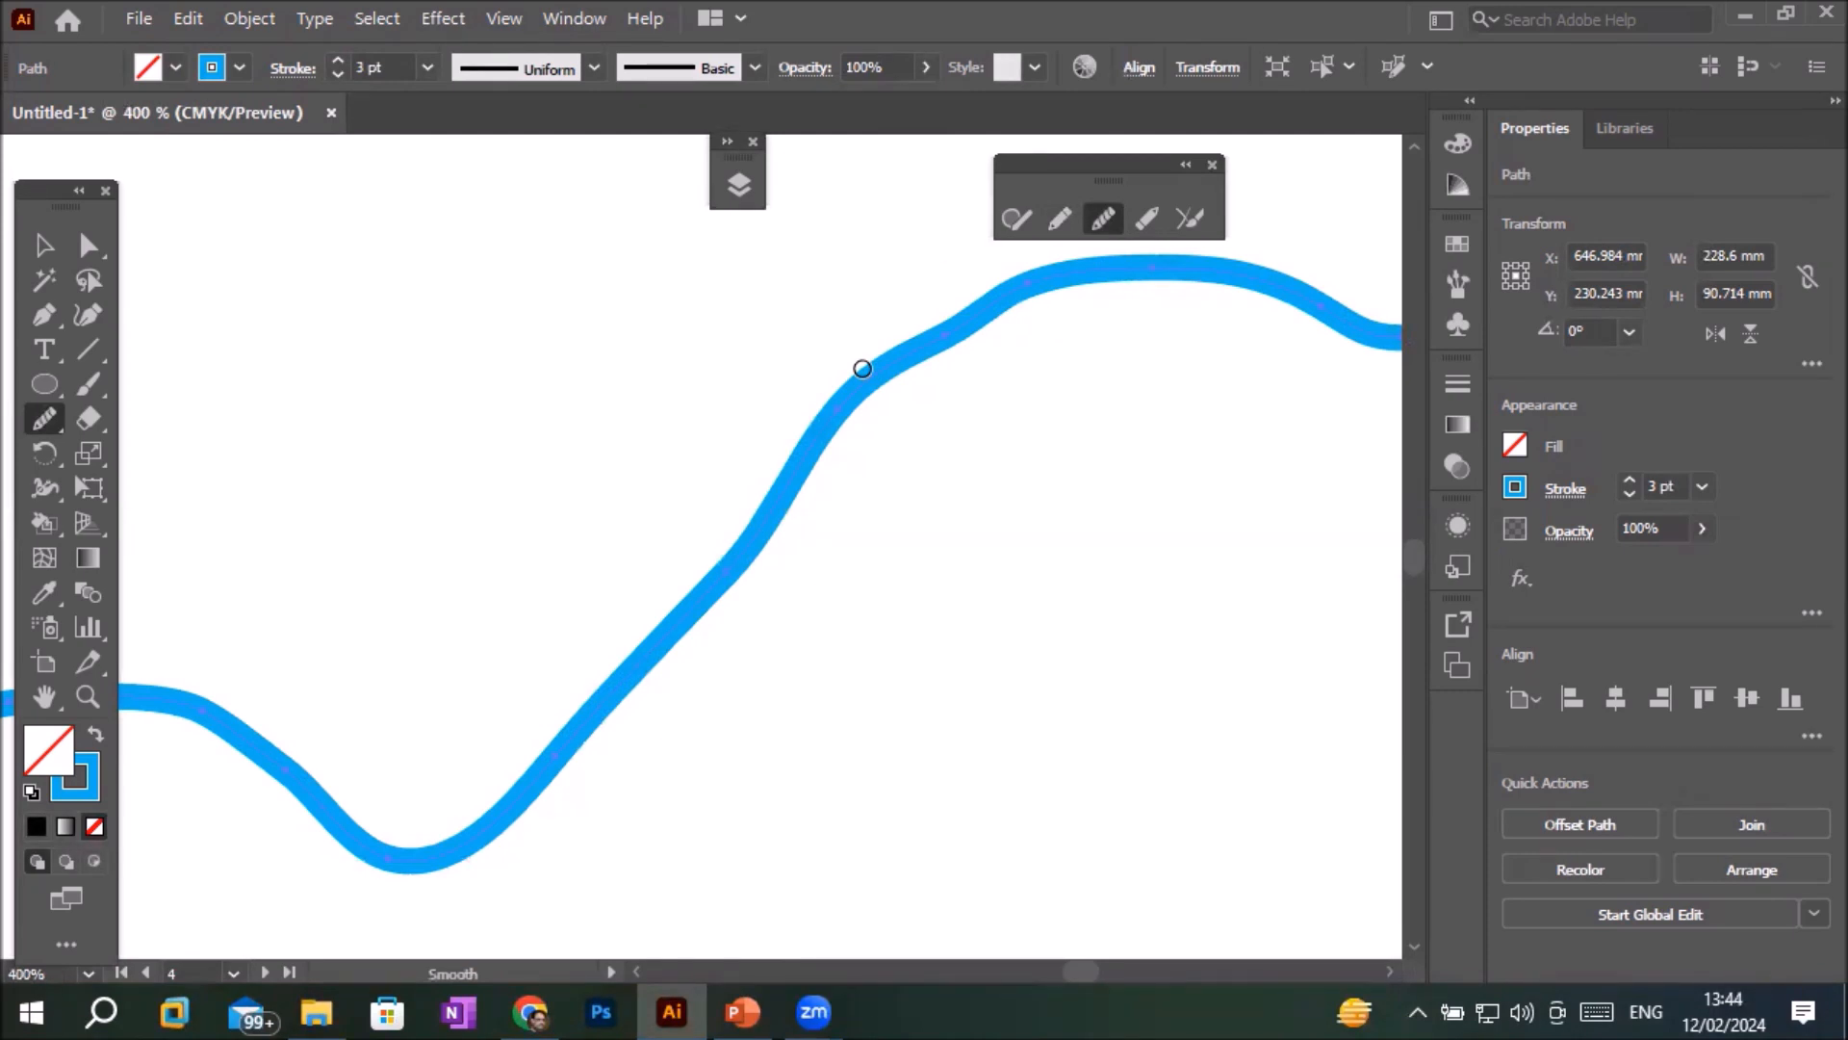
pyautogui.click(877, 372)
pyautogui.moveTo(877, 371)
pyautogui.mouseDown()
pyautogui.moveTo(767, 455)
pyautogui.moveTo(879, 395)
pyautogui.moveTo(806, 453)
pyautogui.moveTo(772, 513)
pyautogui.moveTo(916, 357)
pyautogui.moveTo(795, 484)
pyautogui.mouseUp()
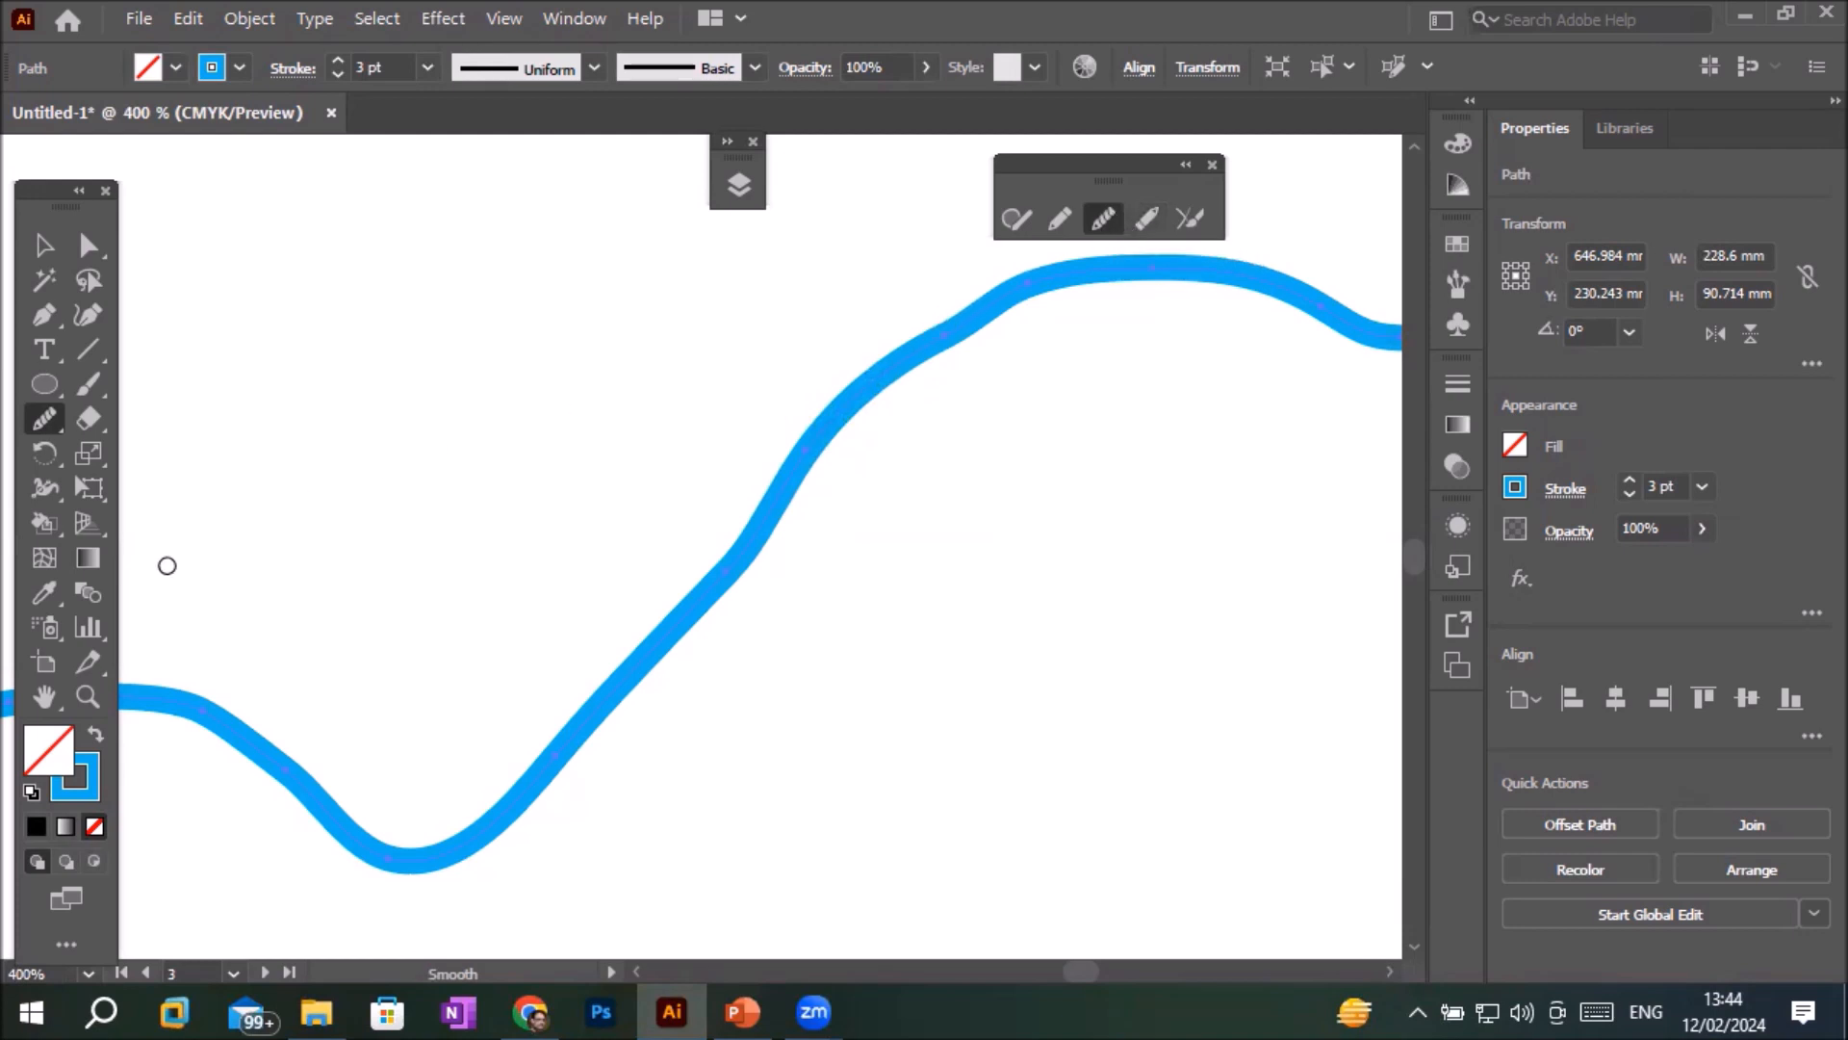
# - Set the Smooth tool's fidelity to the maximum Smooth setting
pyautogui.doubleClick(48, 419)
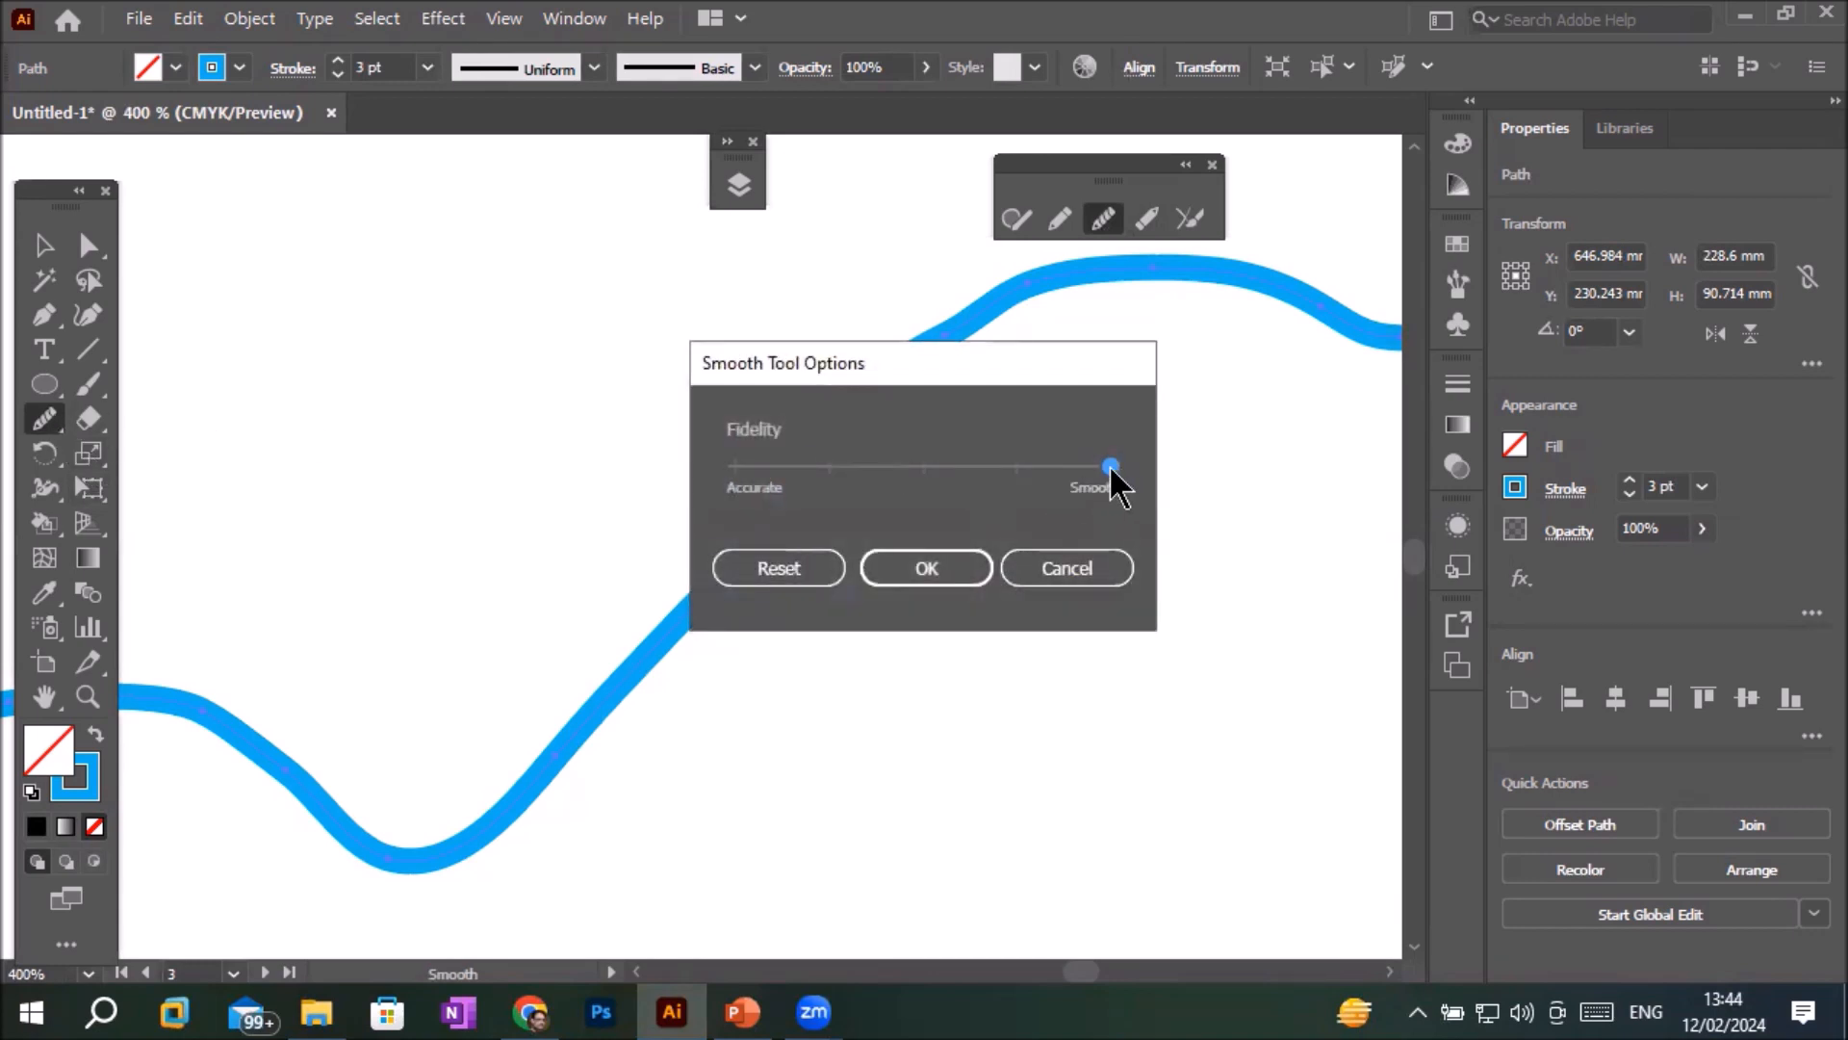
pyautogui.moveTo(1112, 471); pyautogui.dragTo(1174, 438)
pyautogui.click(930, 567)
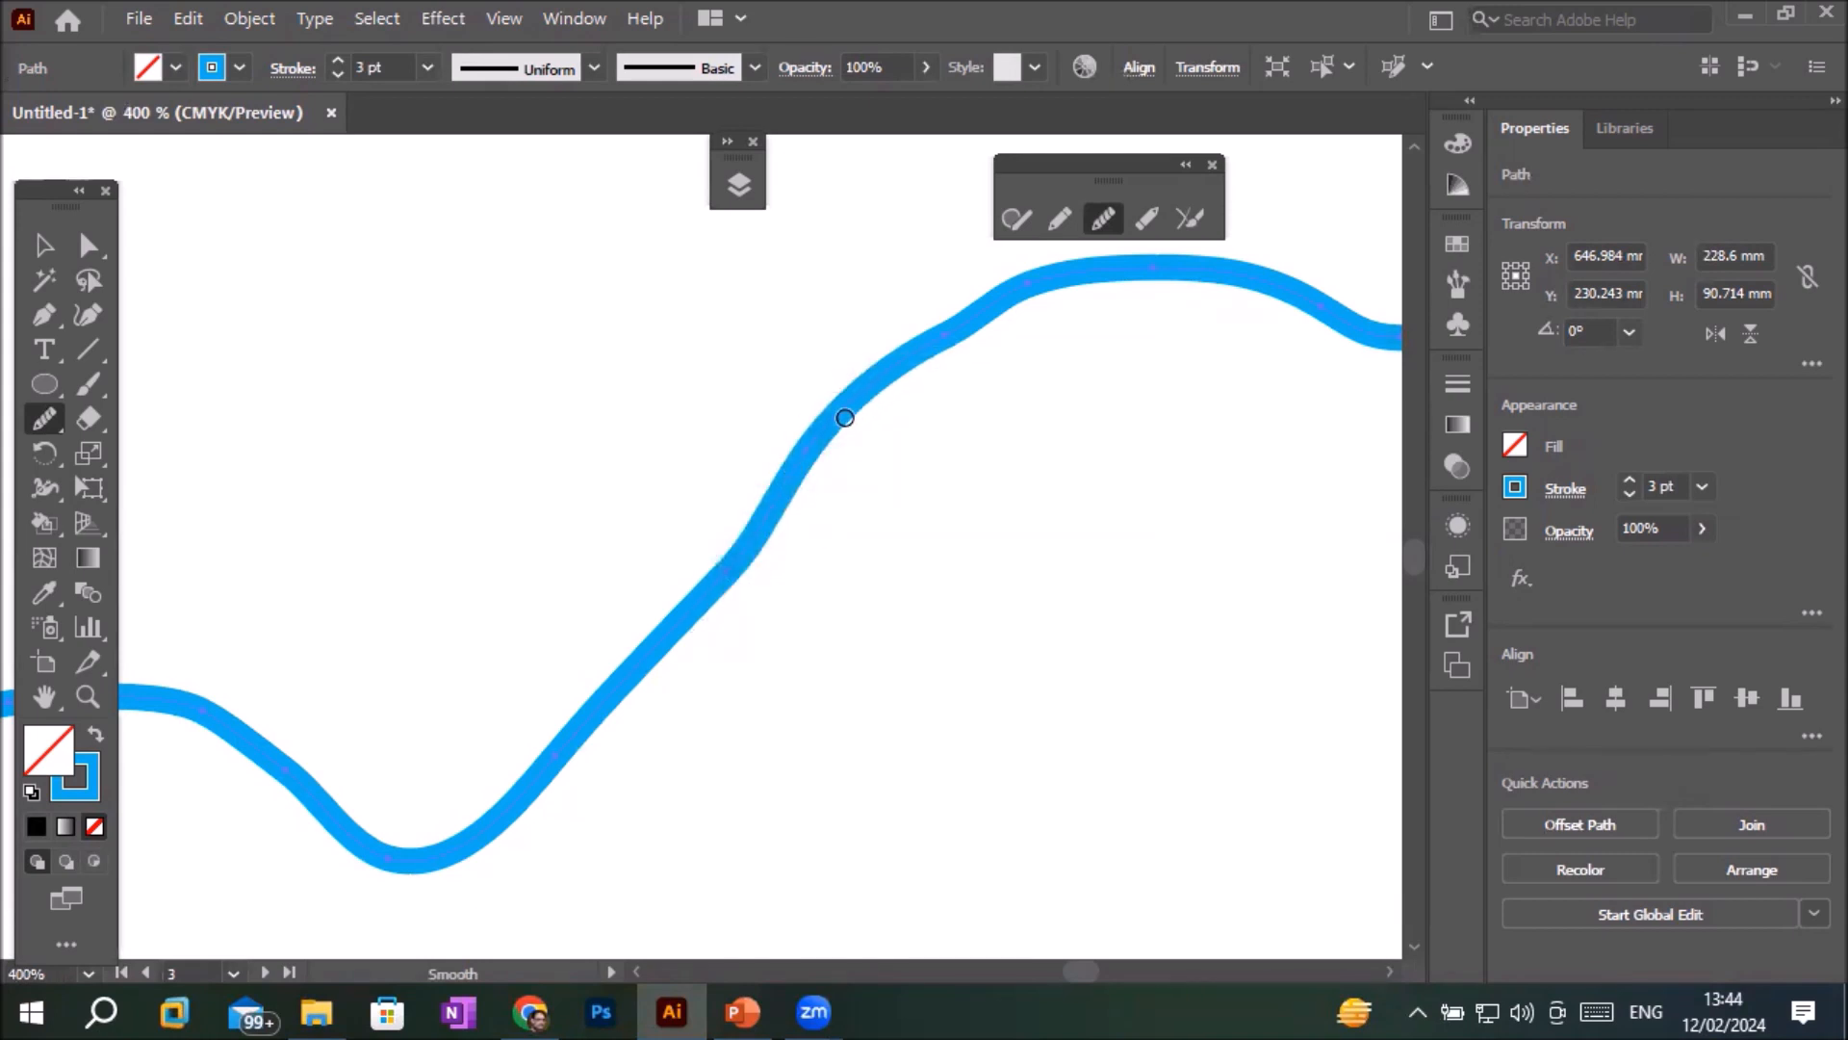
# - Smooth the remaining kinks along the wavy path's long rising section up to its crest
pyautogui.moveTo(728, 579)
pyautogui.mouseDown()
pyautogui.moveTo(821, 429)
pyautogui.moveTo(709, 615)
pyautogui.moveTo(790, 499)
pyautogui.moveTo(621, 682)
pyautogui.moveTo(631, 668)
pyautogui.mouseUp()
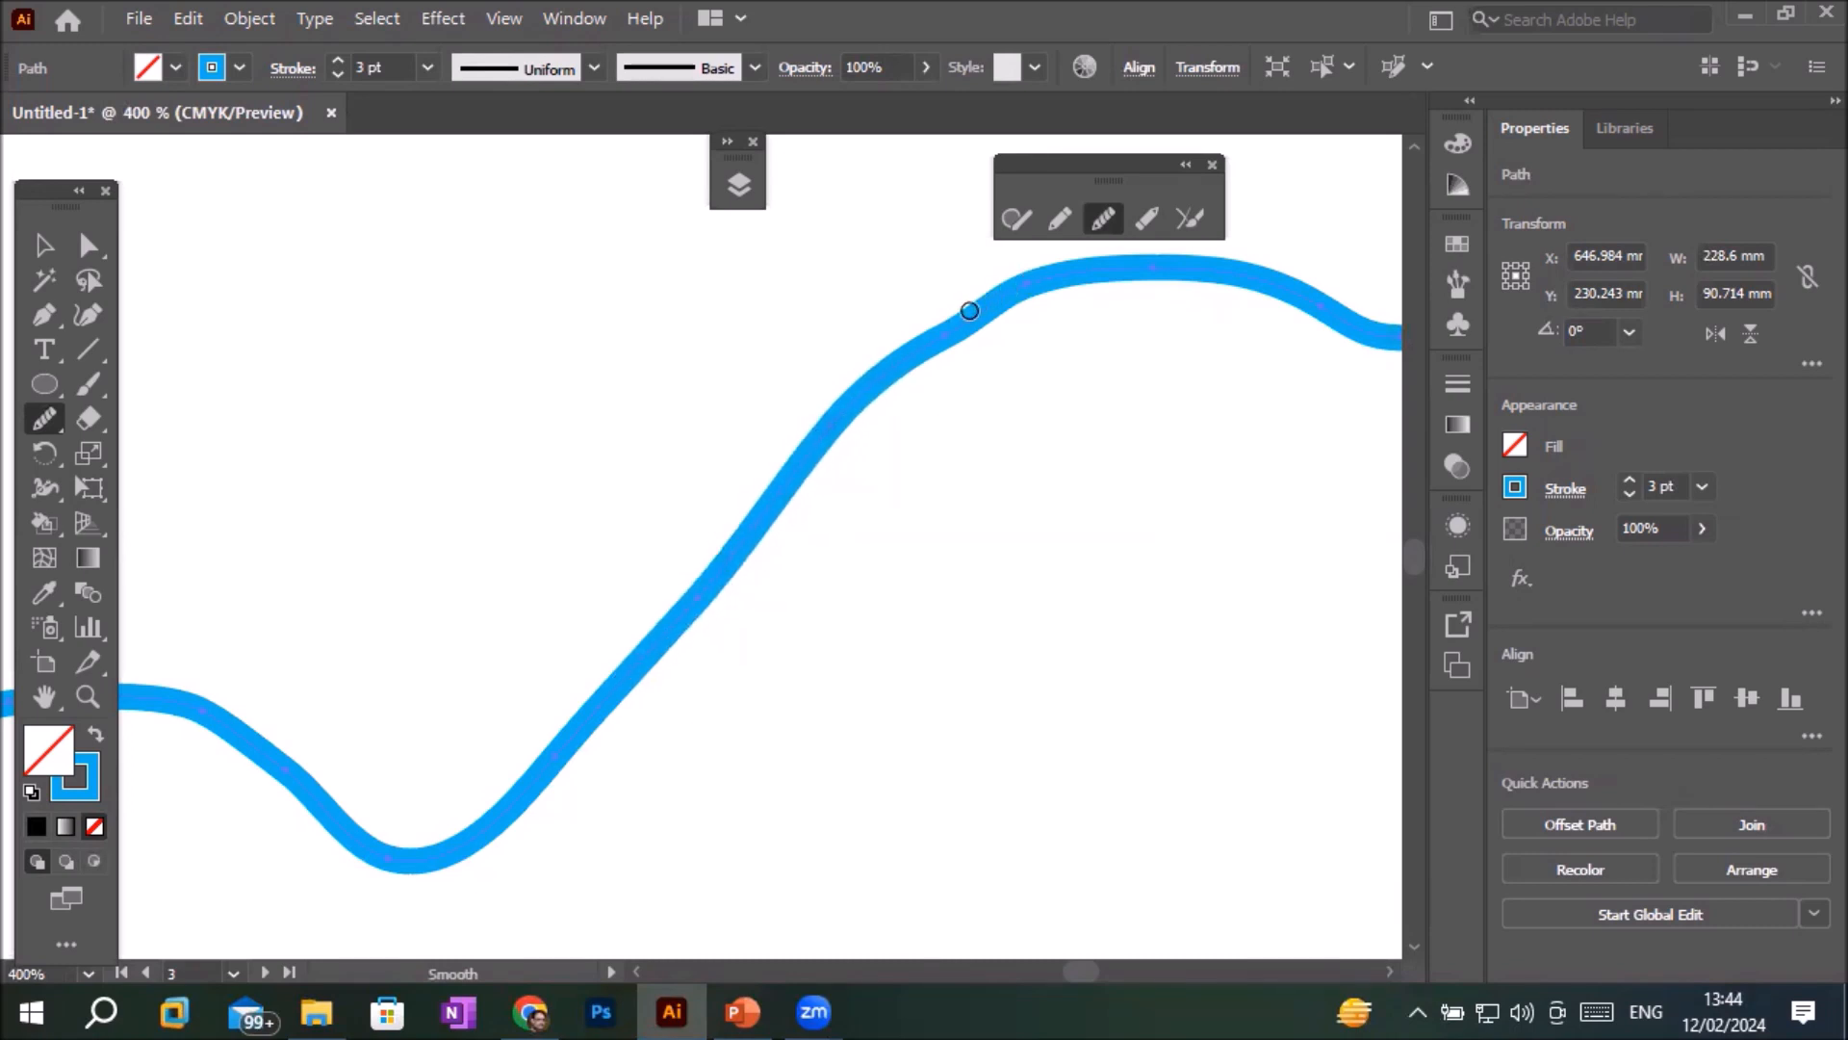
pyautogui.moveTo(883, 377)
pyautogui.mouseDown()
pyautogui.moveTo(1035, 292)
pyautogui.moveTo(914, 359)
pyautogui.mouseUp()
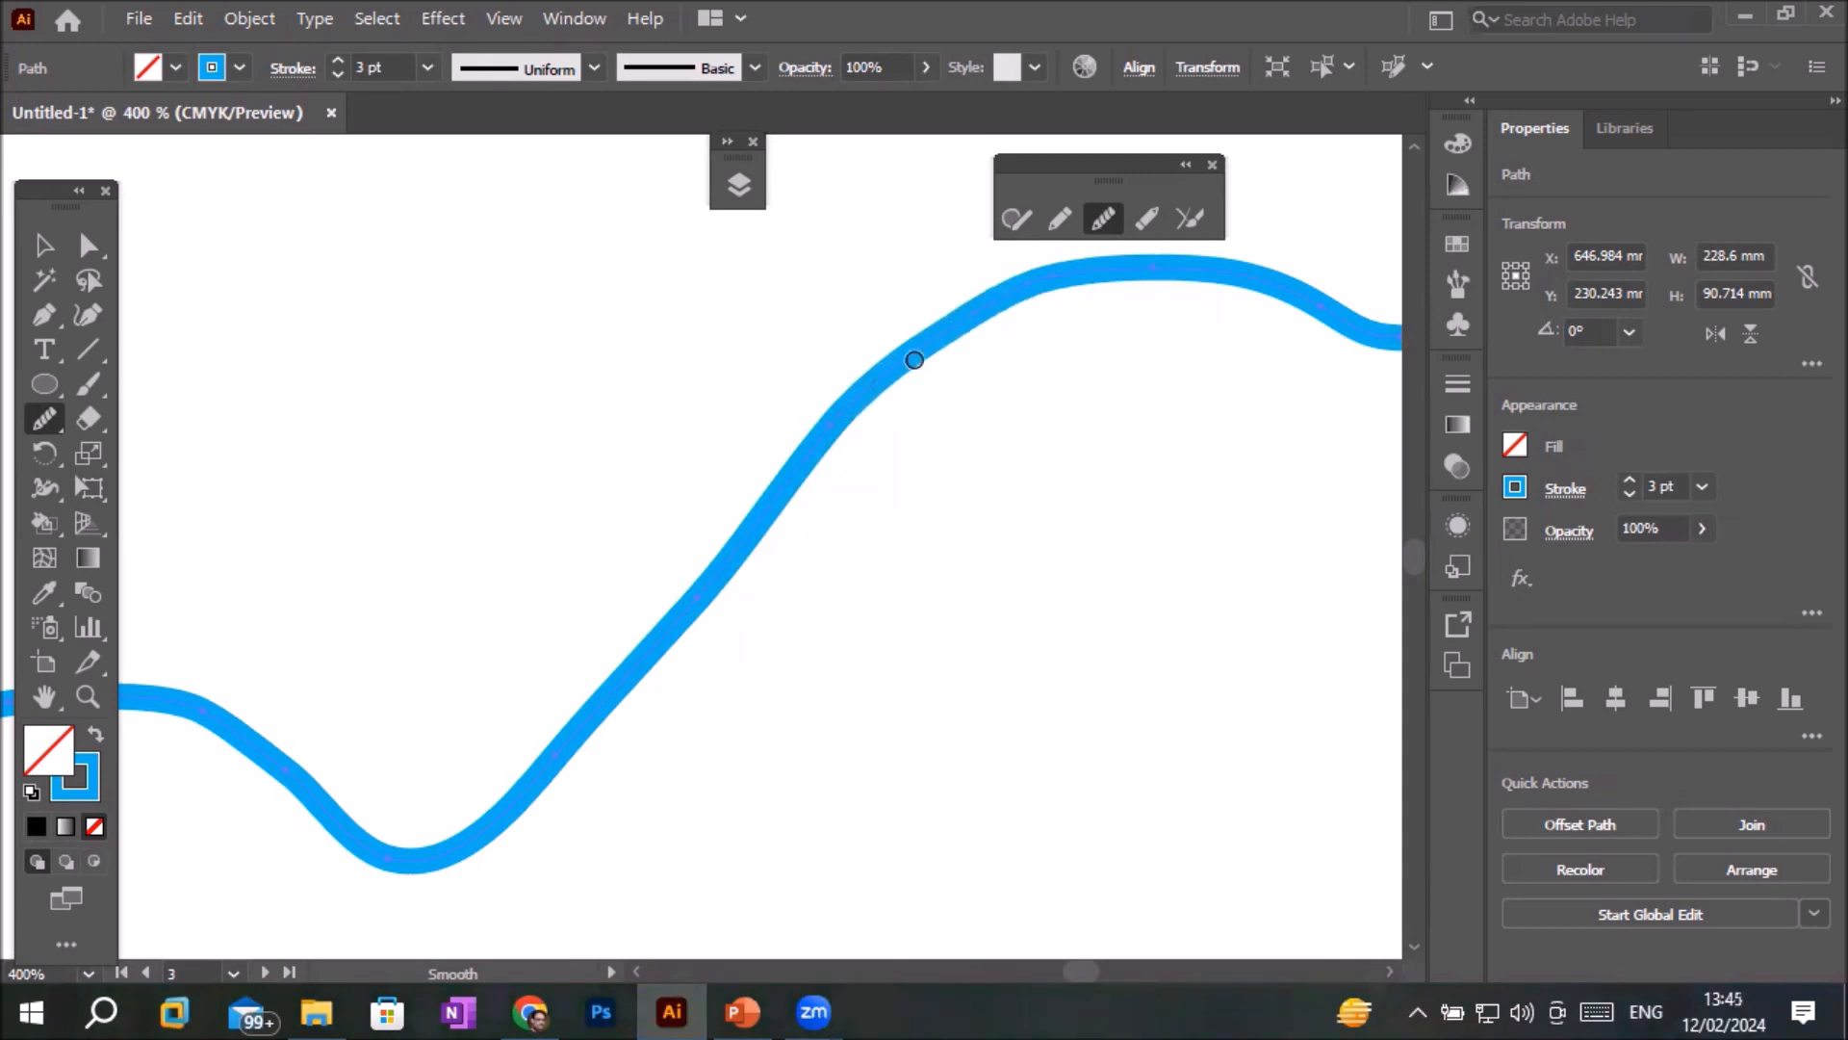
pyautogui.moveTo(1024, 289)
pyautogui.mouseDown()
pyautogui.moveTo(886, 375)
pyautogui.moveTo(825, 452)
pyautogui.moveTo(1016, 305)
pyautogui.moveTo(857, 397)
pyautogui.moveTo(687, 643)
pyautogui.mouseUp()
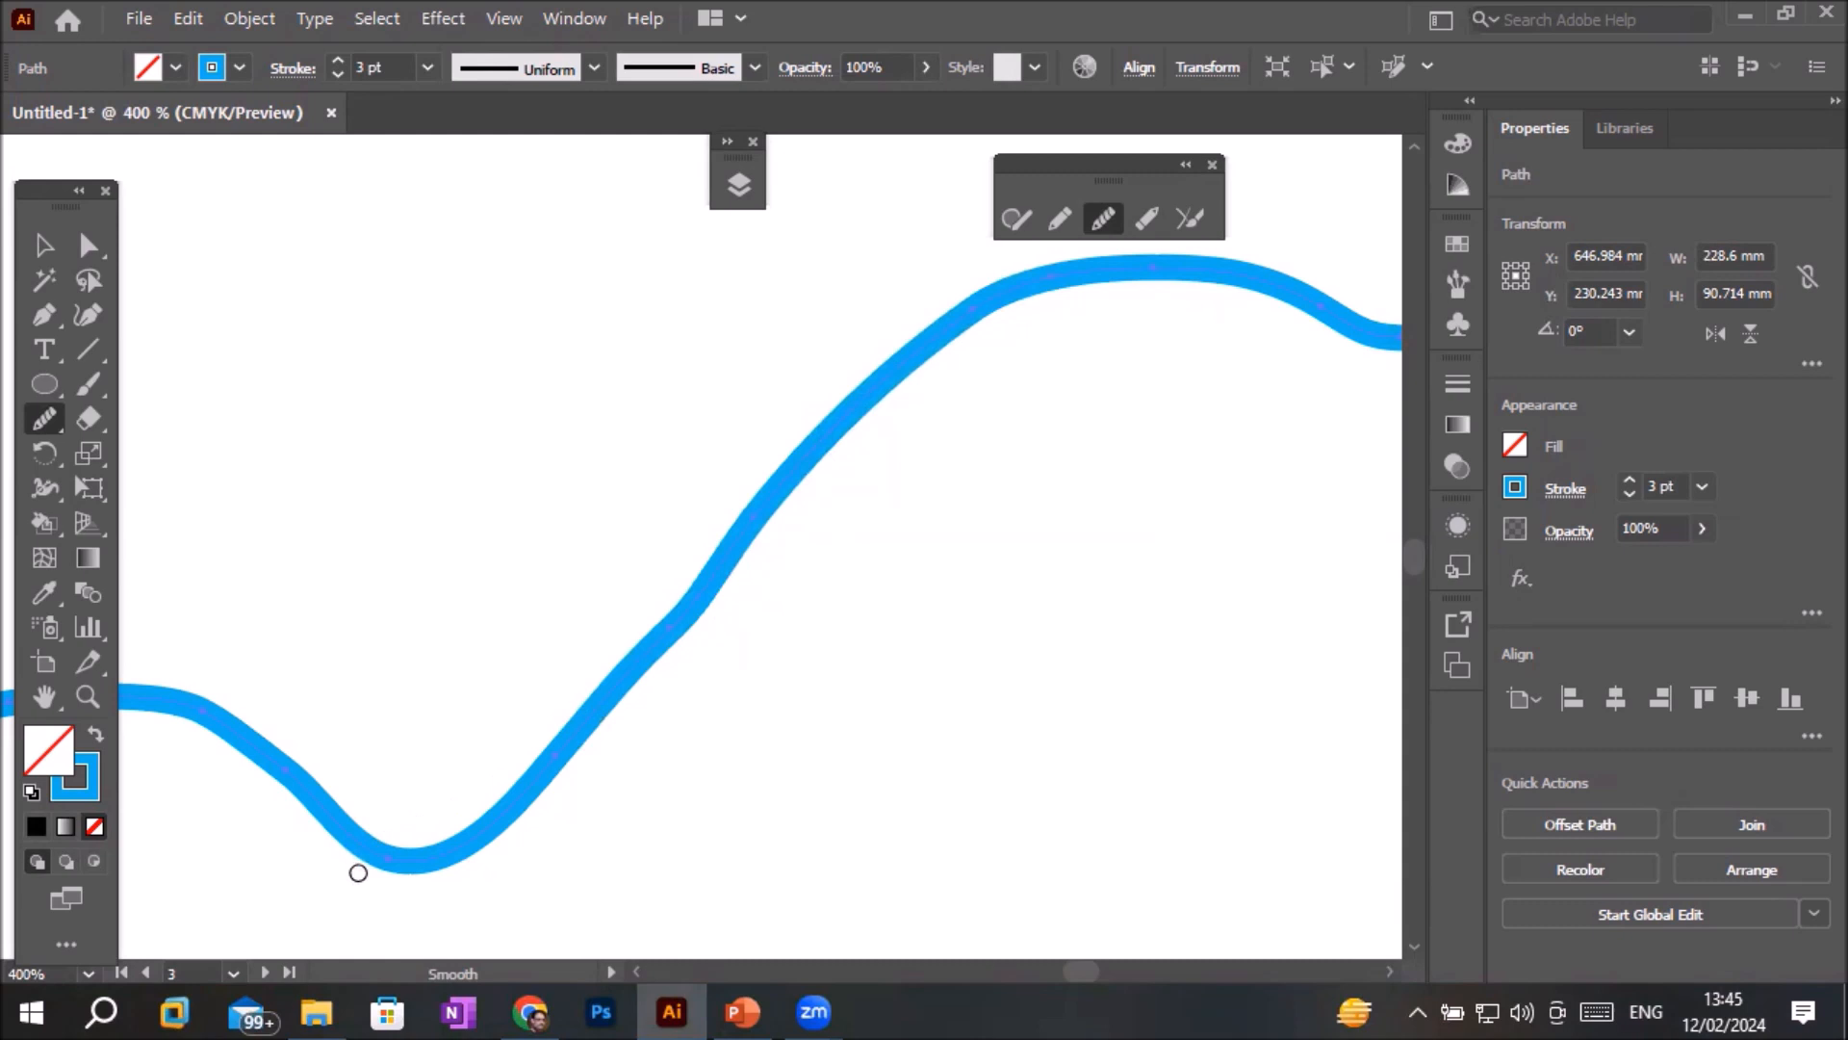
# - Smooth the wavy path's lower hump, the dip beside it and the slope rising out of the dip
pyautogui.moveTo(215, 771); pyautogui.dragTo(618, 583)
pyautogui.moveTo(543, 494)
pyautogui.mouseDown()
pyautogui.moveTo(714, 584)
pyautogui.moveTo(722, 619)
pyautogui.mouseUp()
pyautogui.moveTo(548, 500)
pyautogui.mouseDown()
pyautogui.moveTo(829, 702)
pyautogui.moveTo(993, 565)
pyautogui.moveTo(996, 529)
pyautogui.moveTo(889, 656)
pyautogui.mouseUp()
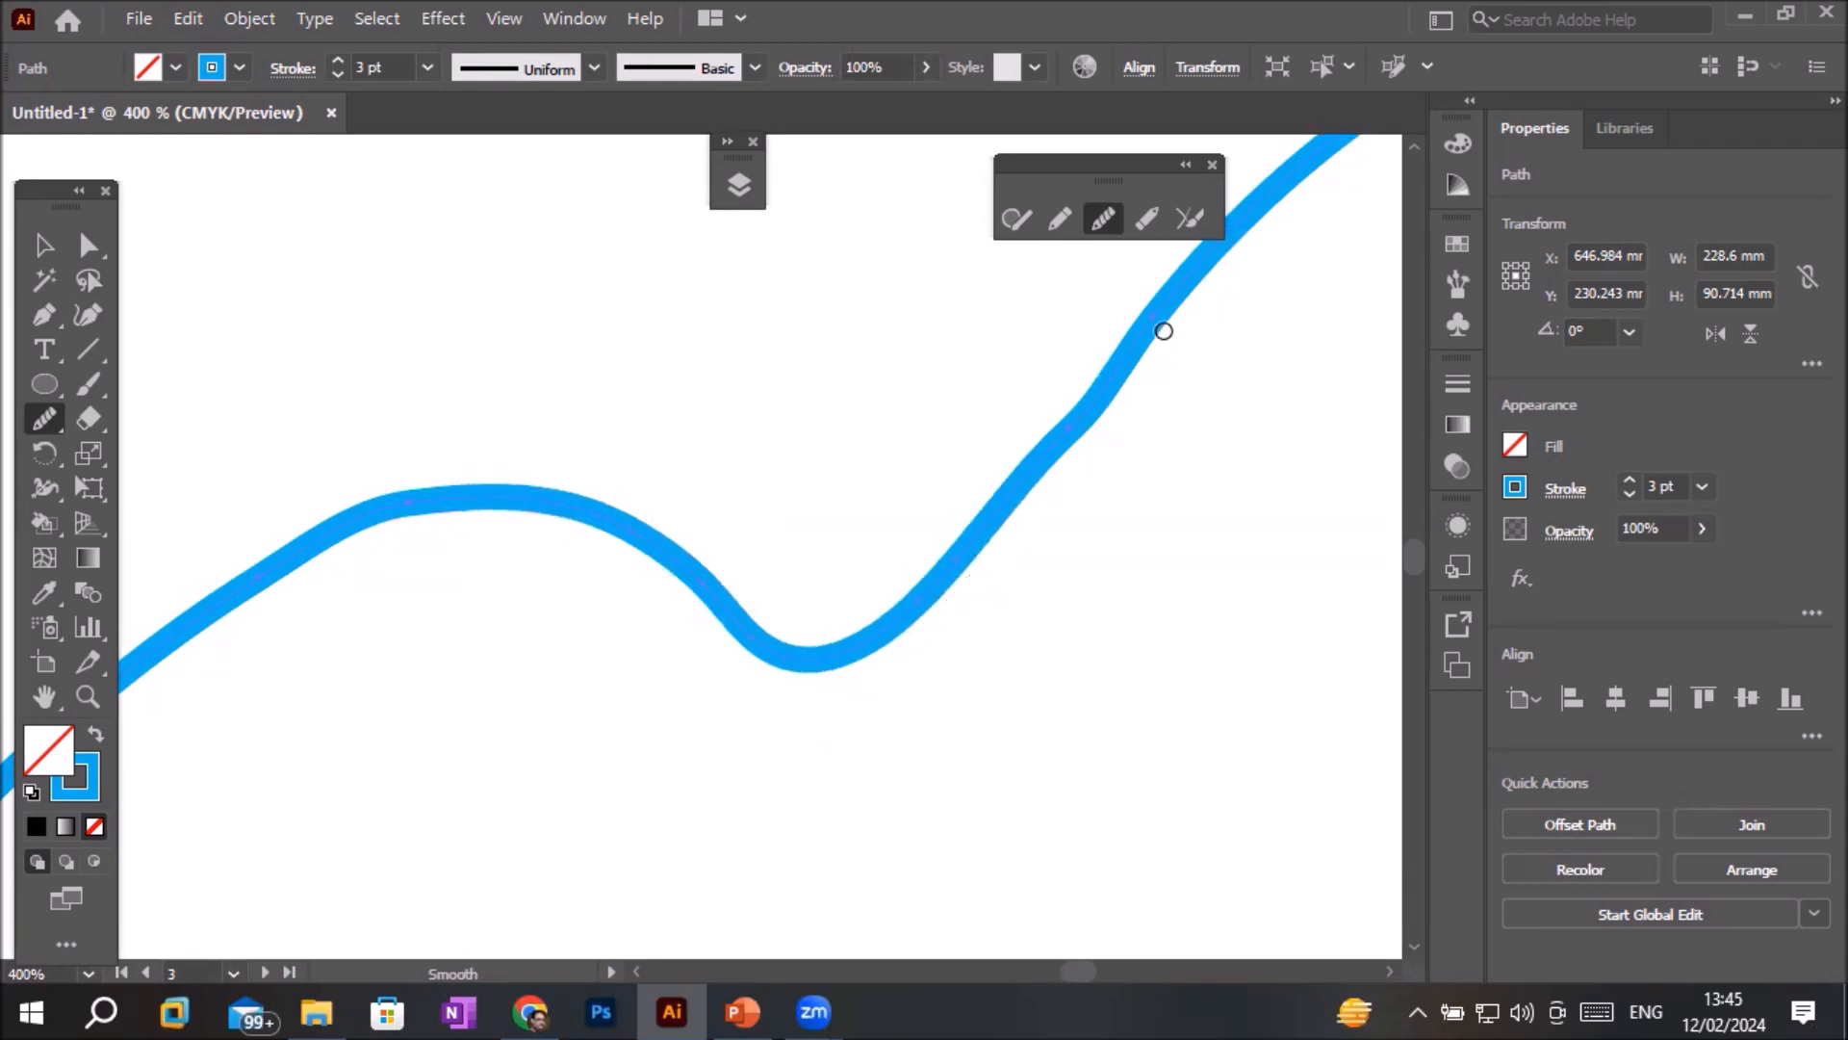
pyautogui.moveTo(1129, 335)
pyautogui.mouseDown()
pyautogui.moveTo(986, 544)
pyautogui.moveTo(870, 668)
pyautogui.mouseUp()
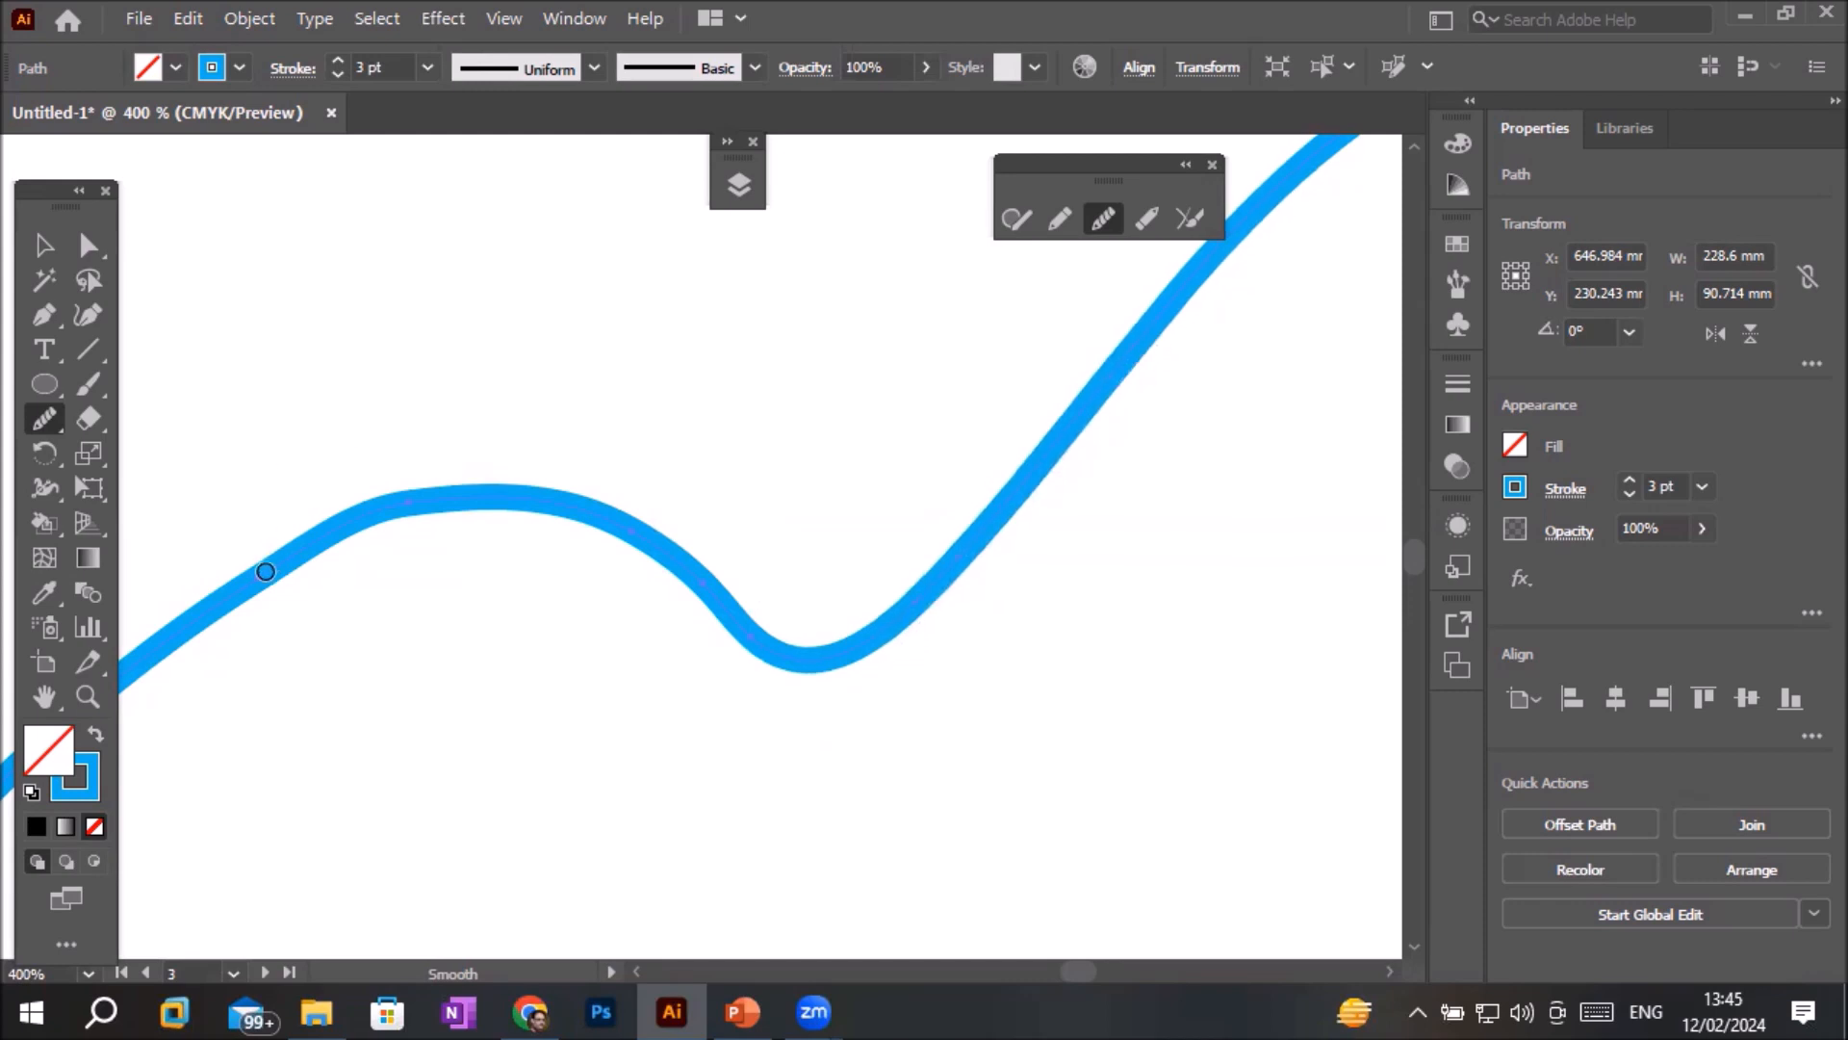
# - Smooth the crest and left shoulder of the wavy path's next hump with the Smooth tool
pyautogui.moveTo(260, 575); pyautogui.dragTo(655, 462)
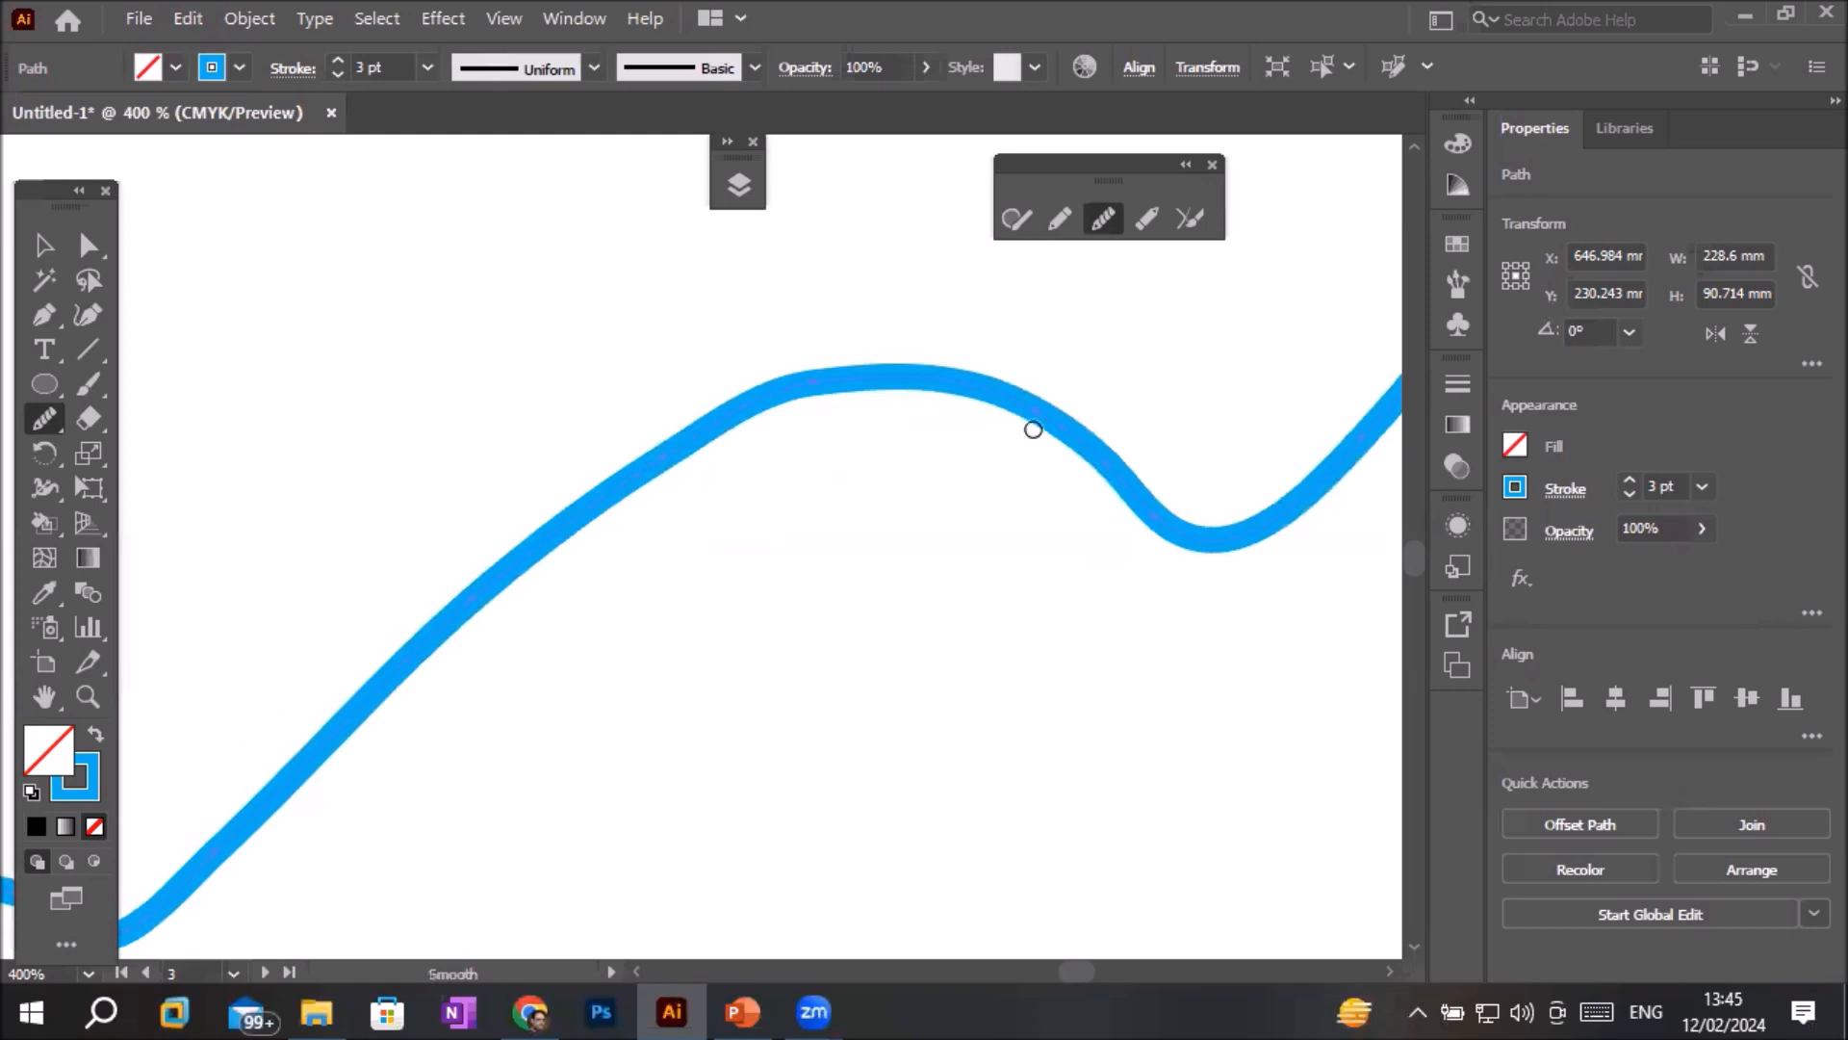
pyautogui.moveTo(833, 393)
pyautogui.mouseDown()
pyautogui.moveTo(776, 400)
pyautogui.moveTo(682, 486)
pyautogui.mouseUp()
pyautogui.moveTo(941, 389)
pyautogui.mouseDown()
pyautogui.moveTo(804, 400)
pyautogui.moveTo(630, 493)
pyautogui.moveTo(598, 537)
pyautogui.mouseUp()
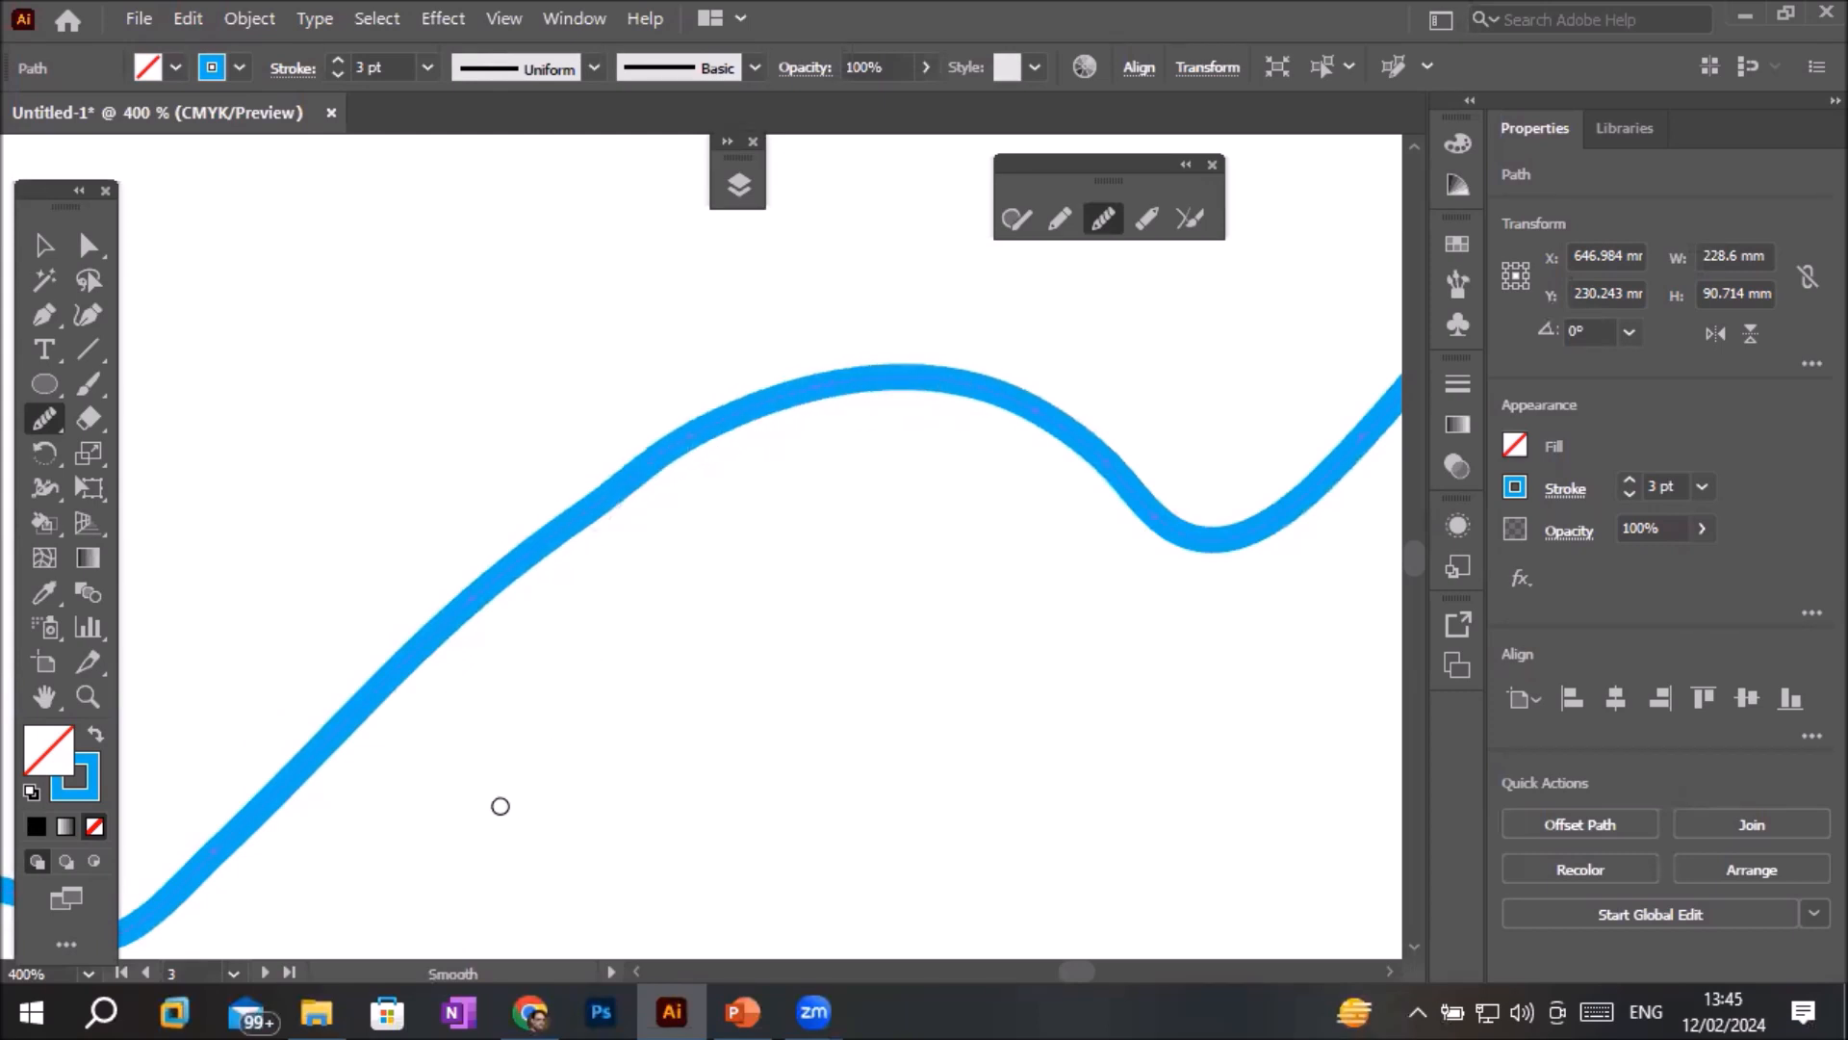
# - Smooth the kinked dip between the wavy path's lower hump and its long rising section
pyautogui.moveTo(686, 668); pyautogui.dragTo(1037, 478)
pyautogui.moveTo(515, 745); pyautogui.dragTo(749, 727)
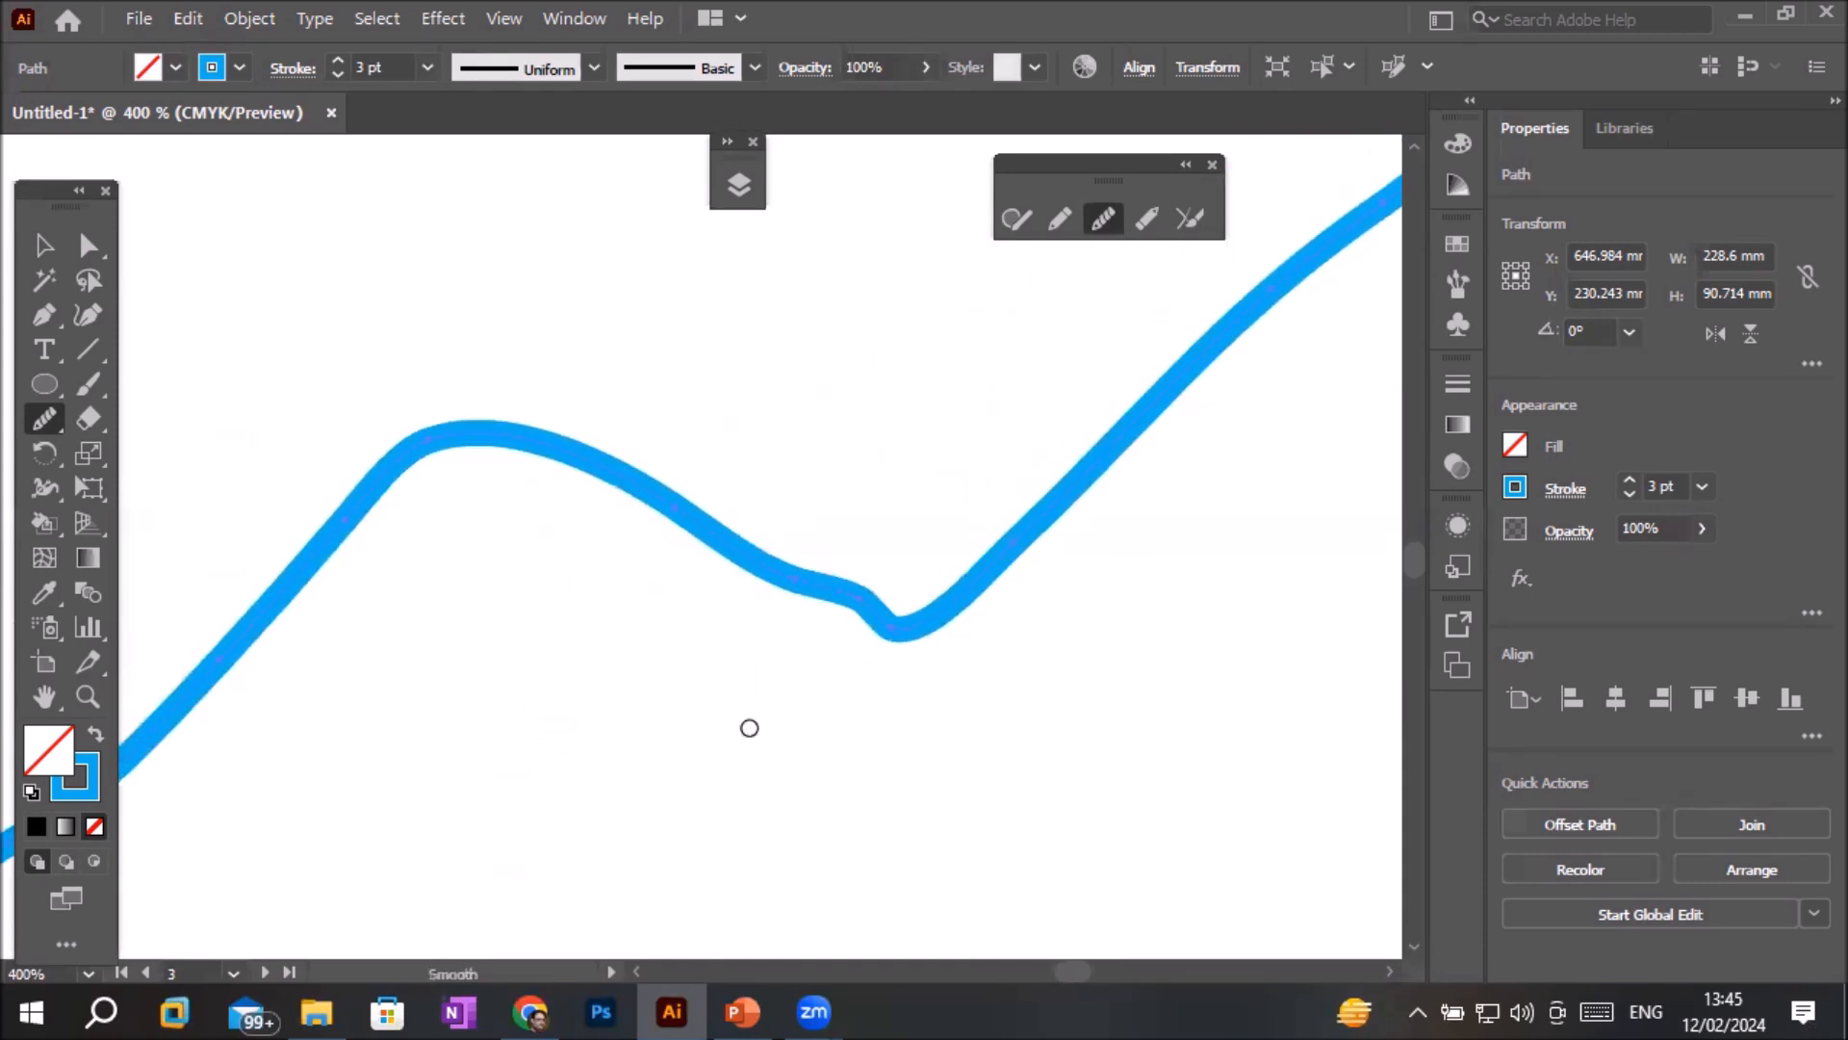
pyautogui.moveTo(900, 638); pyautogui.dragTo(669, 526)
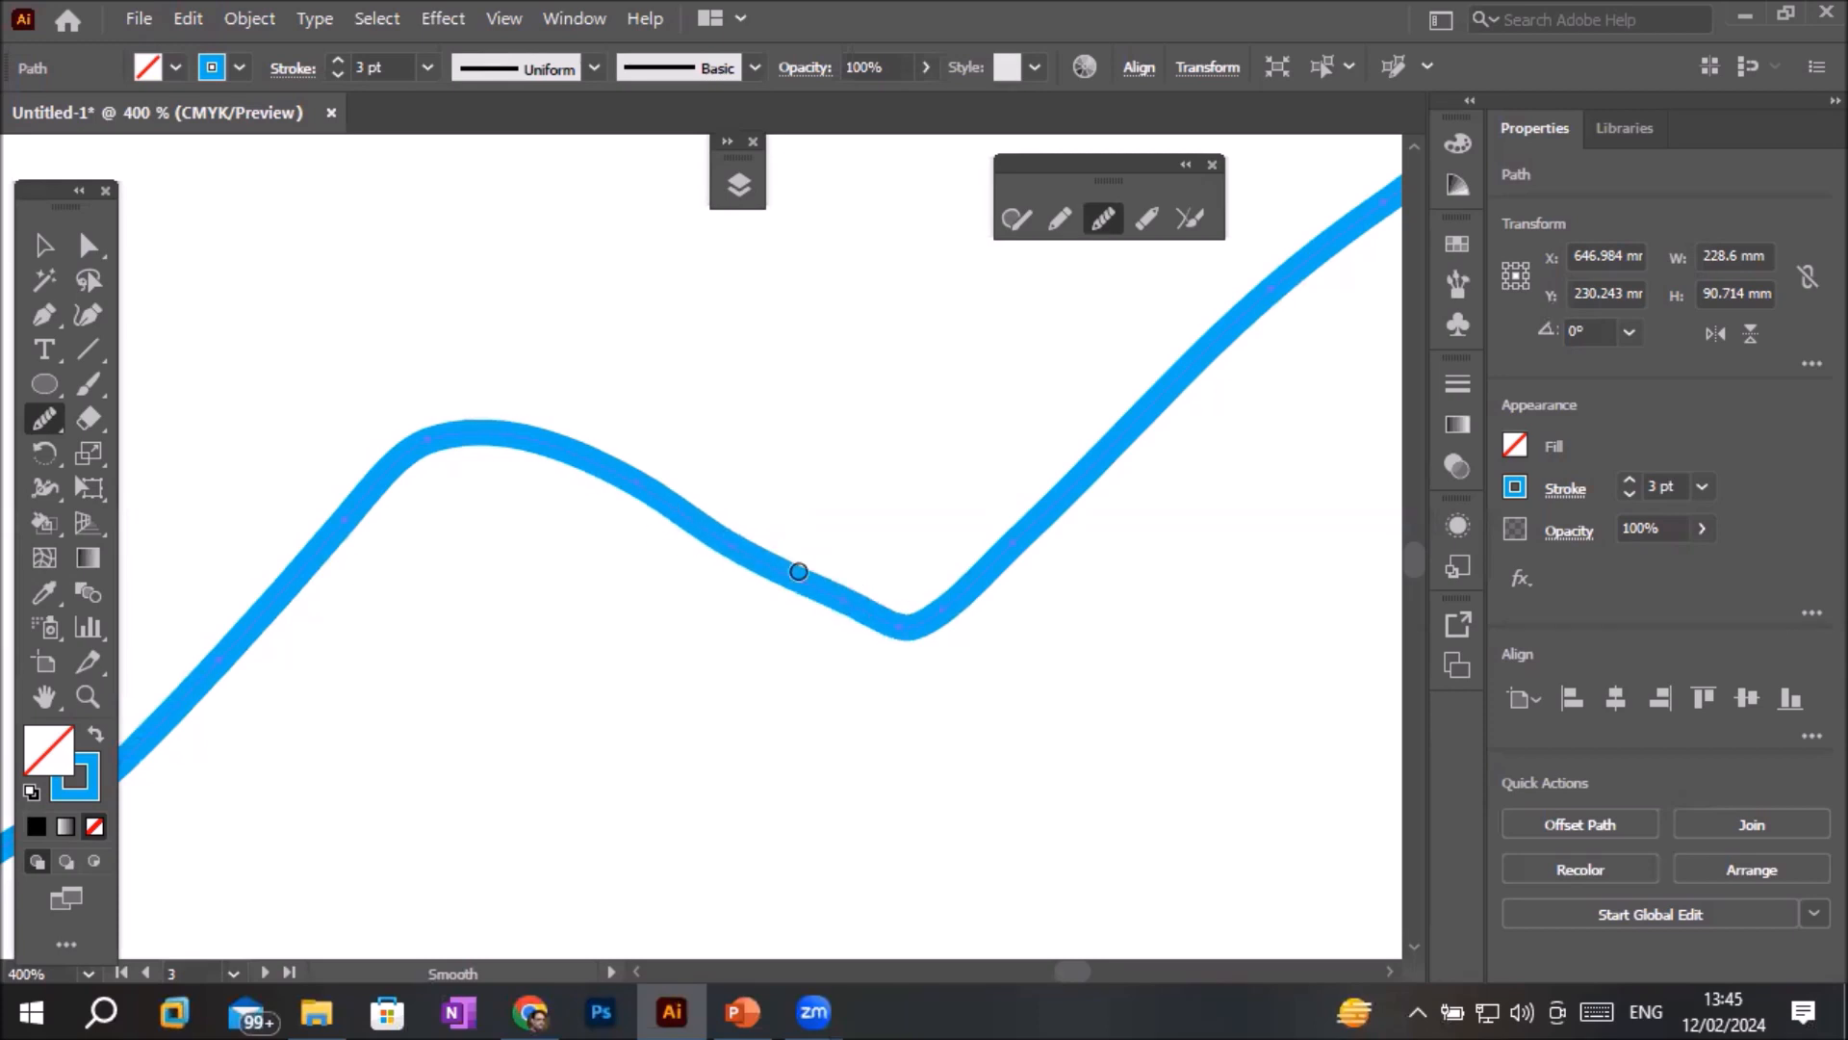
pyautogui.moveTo(996, 545)
pyautogui.mouseDown()
pyautogui.moveTo(911, 610)
pyautogui.moveTo(795, 580)
pyautogui.moveTo(960, 554)
pyautogui.mouseUp()
pyautogui.moveTo(896, 635); pyautogui.dragTo(803, 612)
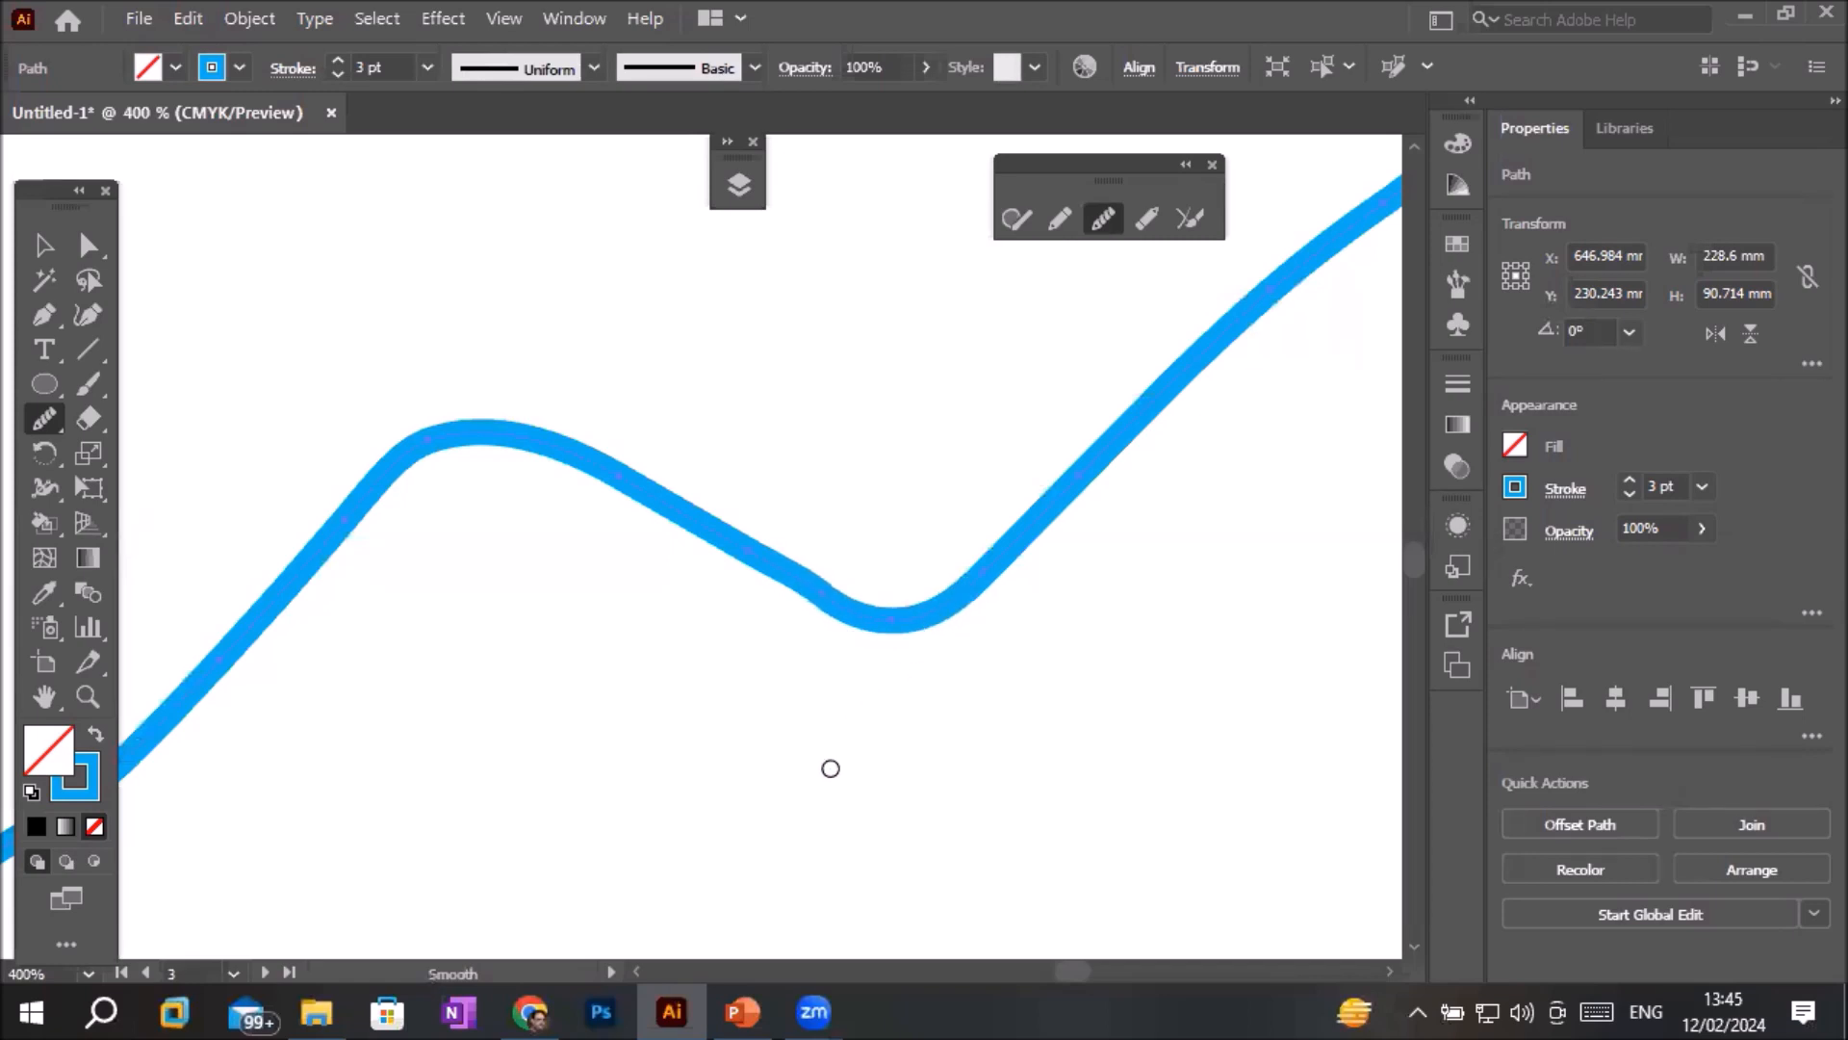
# - Draw an open, two-segment peaked path about 21 mm wide with the Pen tool, just above the wavy path's lower hump
pyautogui.click(44, 316)
pyautogui.click(247, 407)
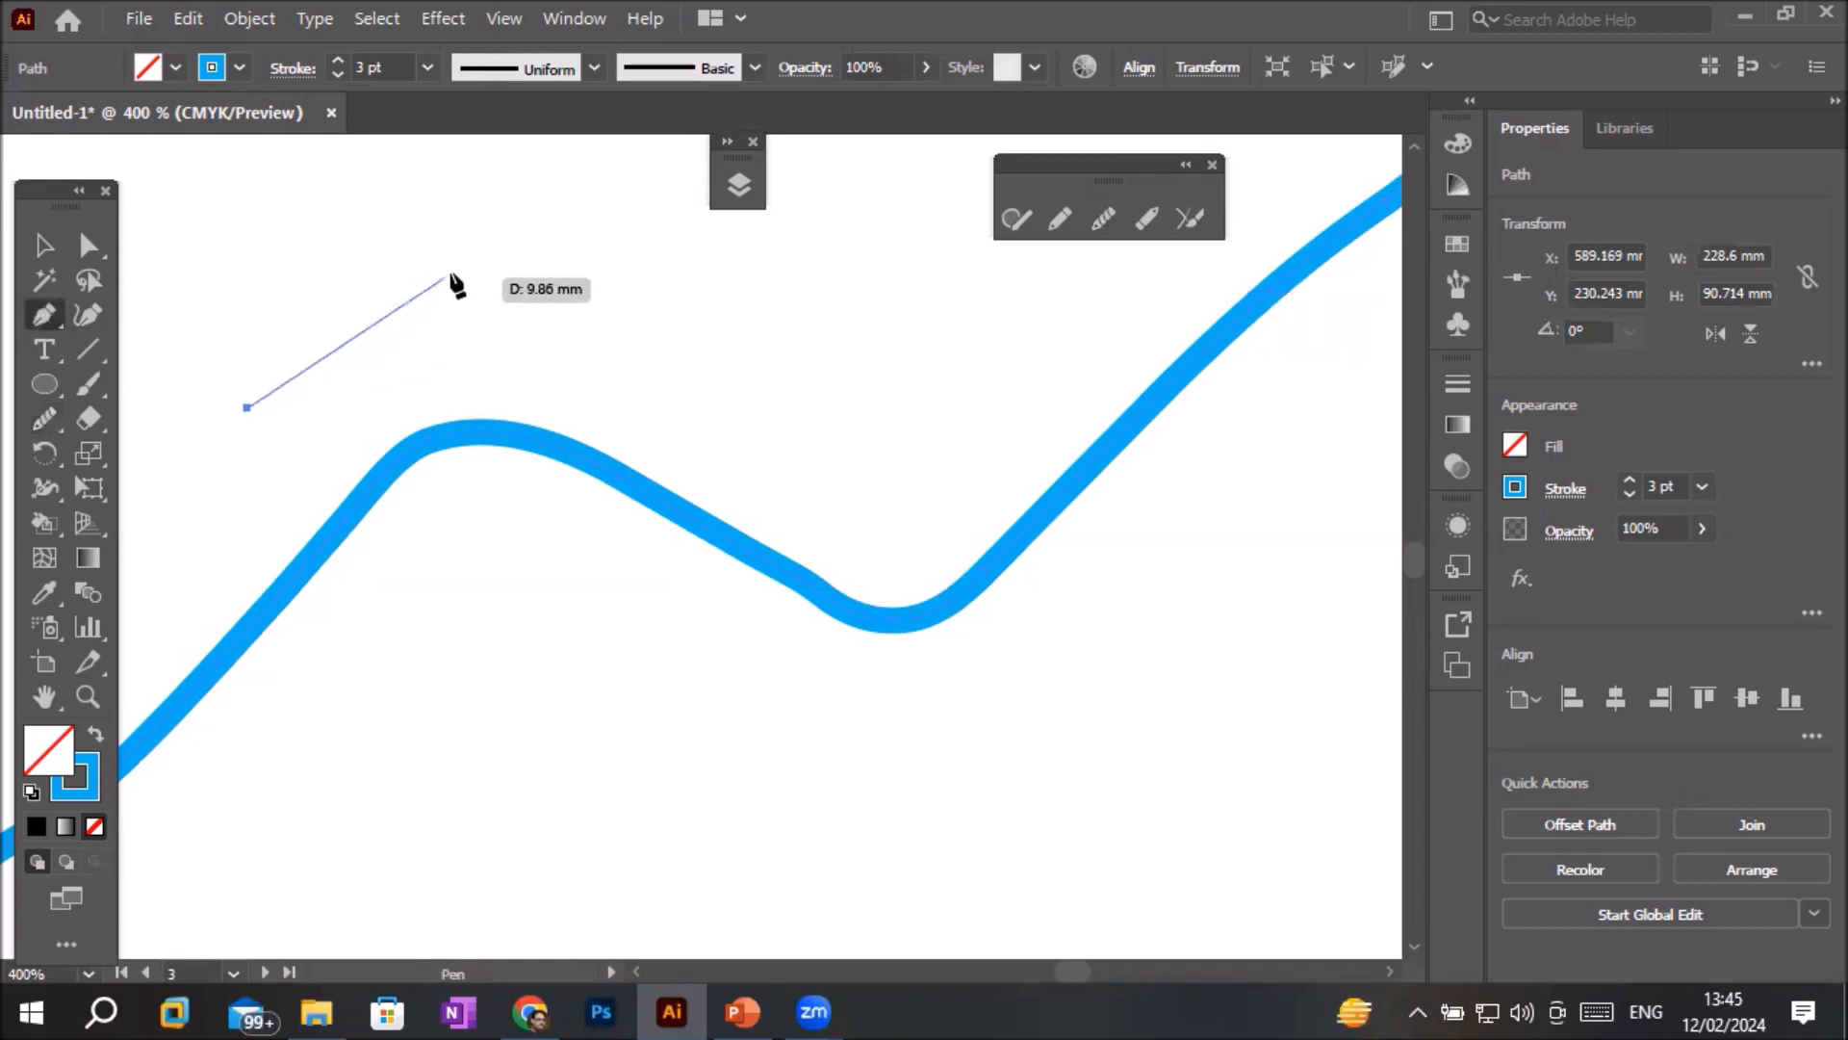
pyautogui.click(459, 267)
pyautogui.click(758, 405)
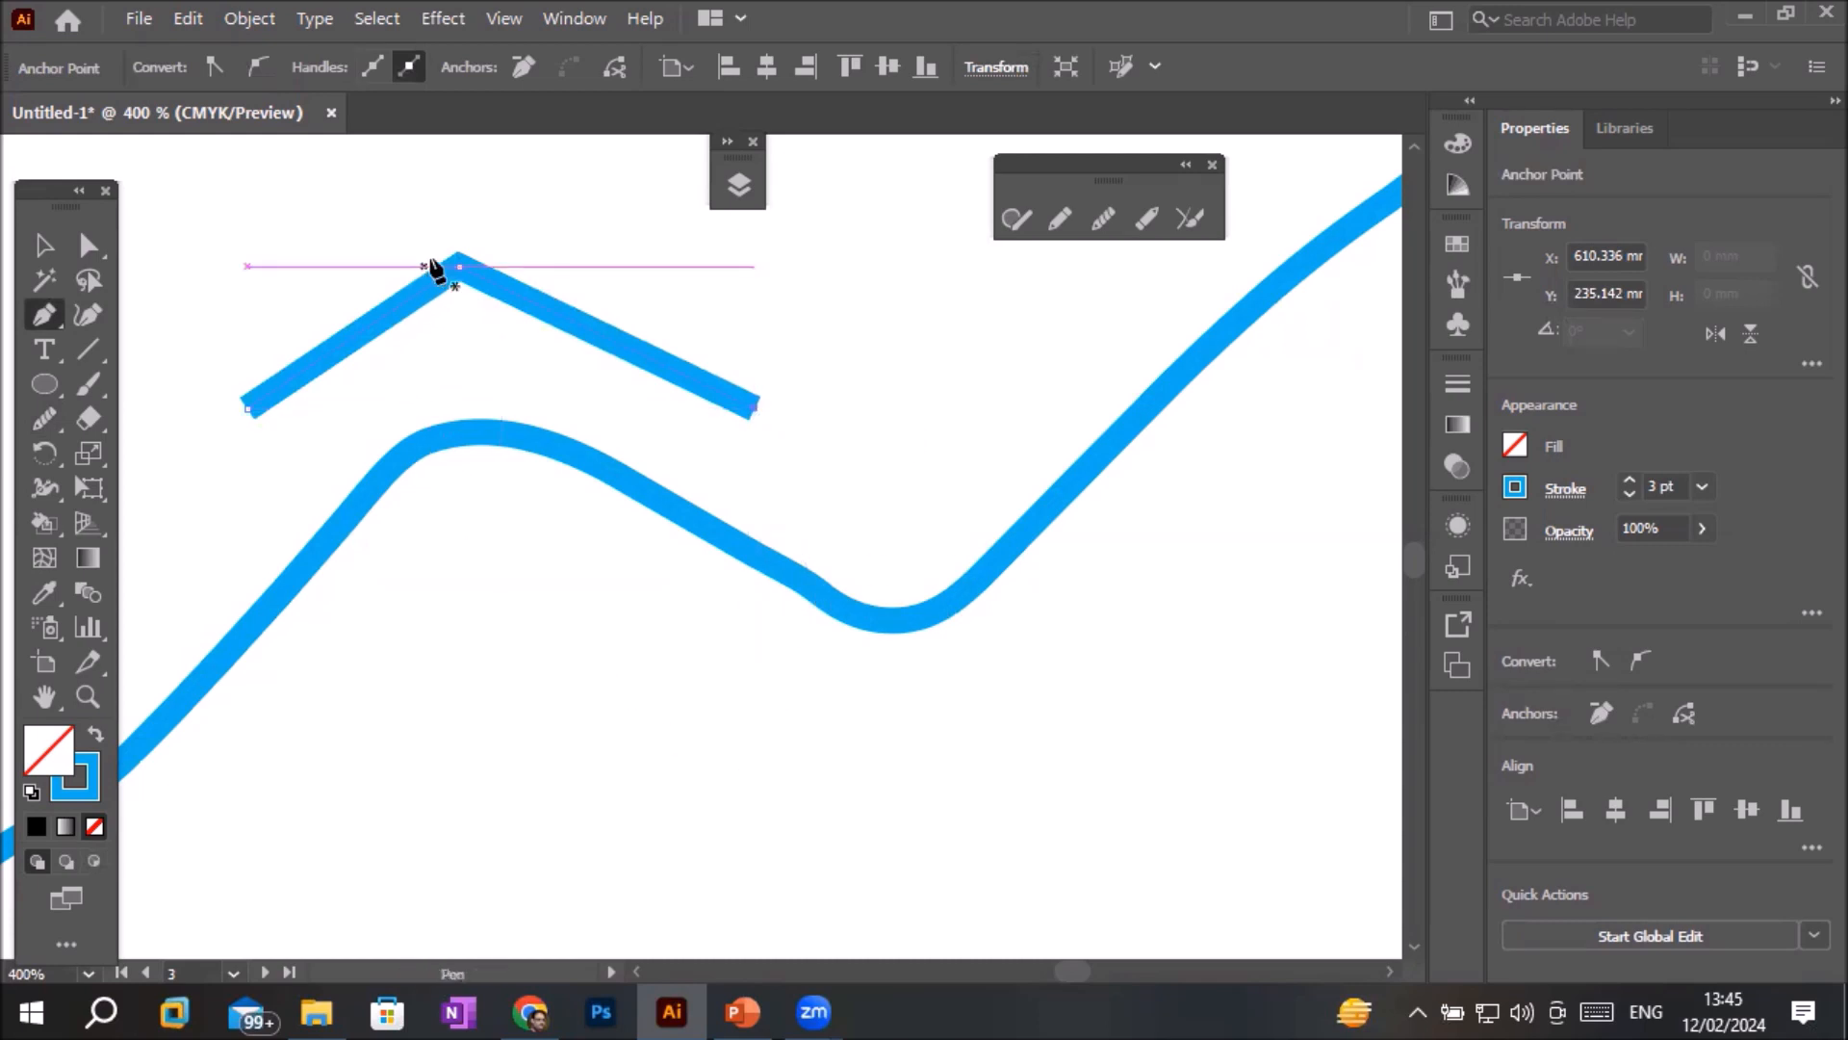
# - Round the sharp peak of the new two-segment path with the Smooth tool
pyautogui.scroll(2, 438, 264)
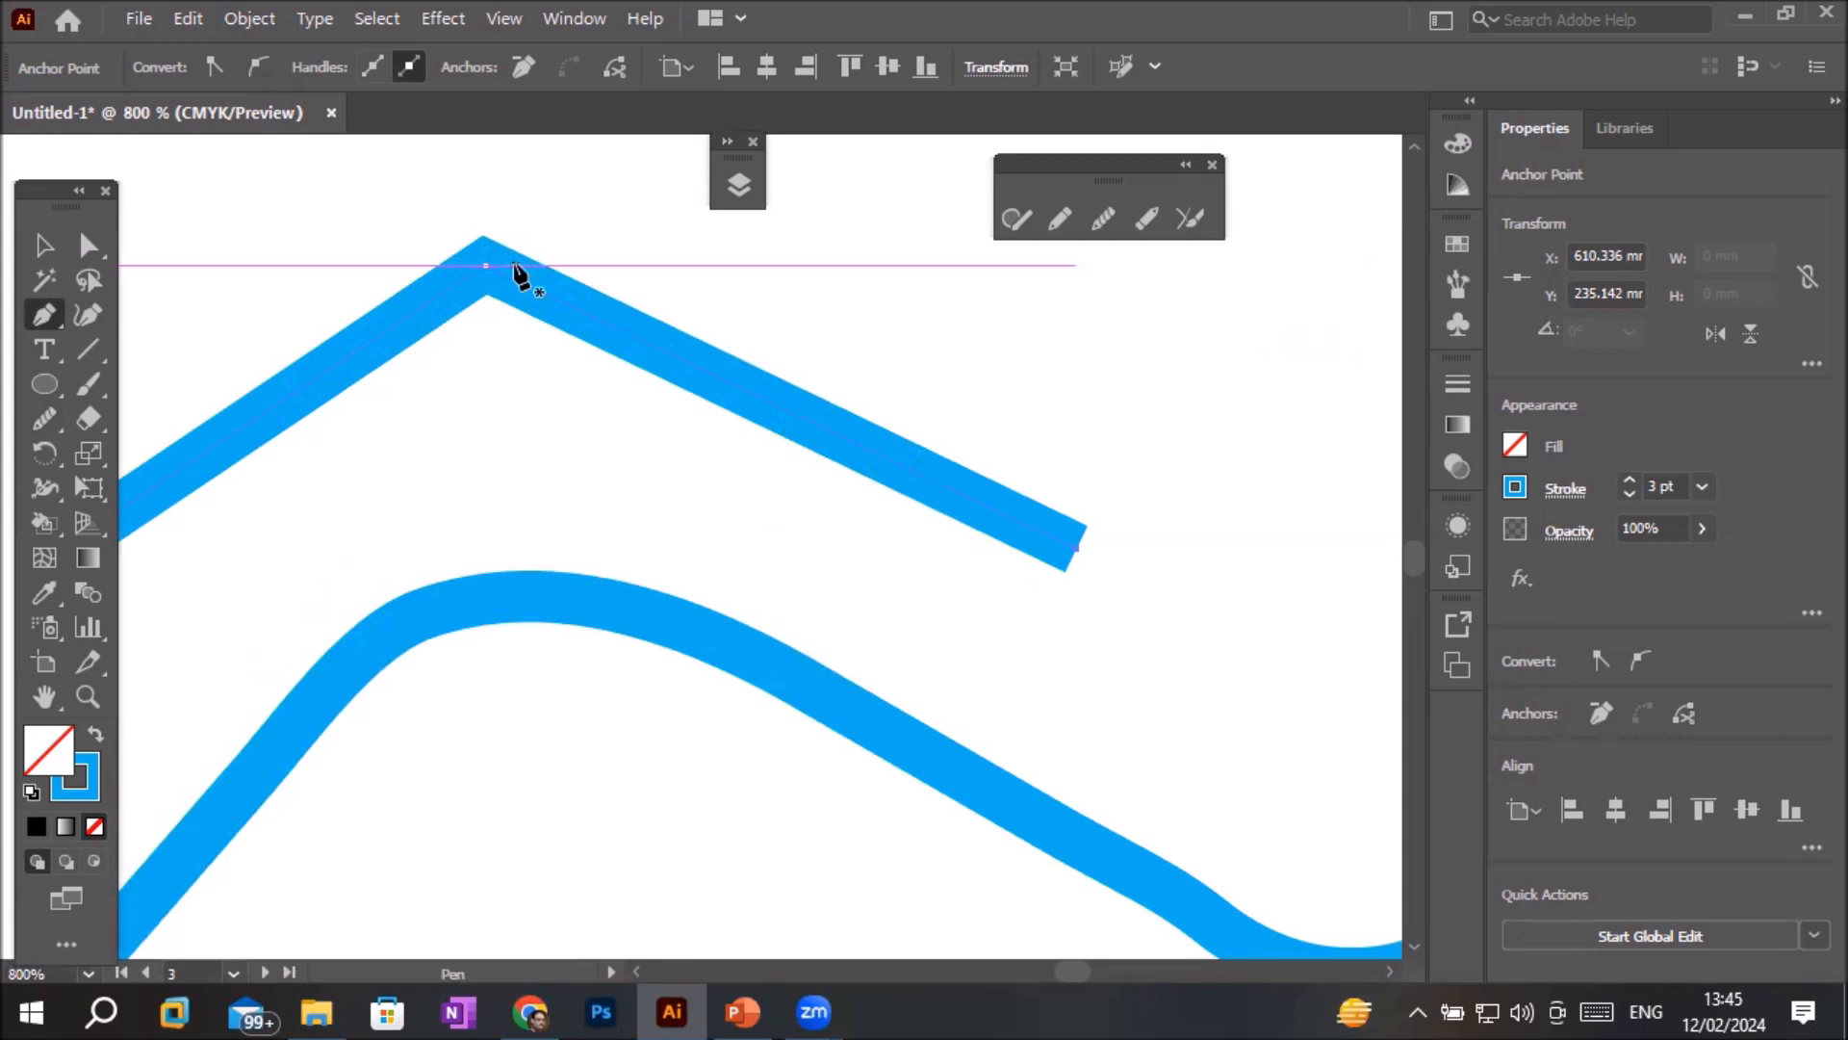
pyautogui.click(1102, 227)
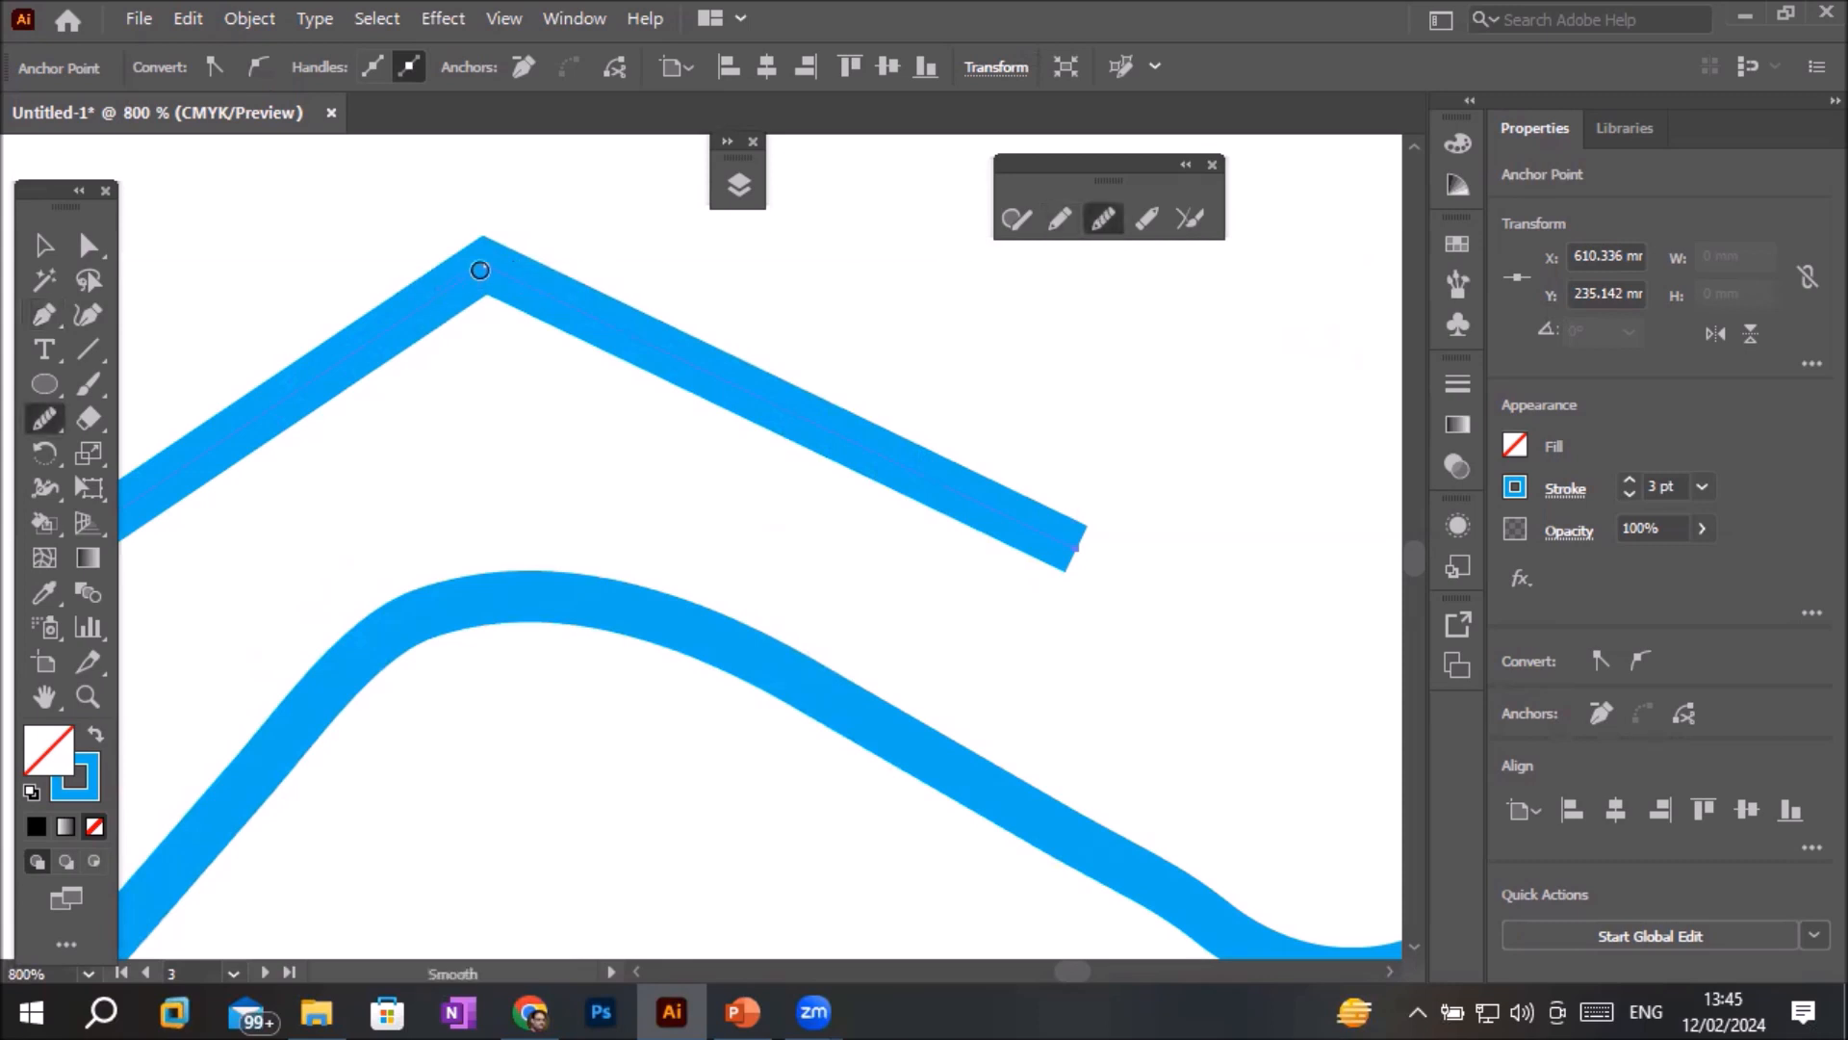
pyautogui.moveTo(578, 314)
pyautogui.mouseDown()
pyautogui.moveTo(543, 293)
pyautogui.moveTo(404, 321)
pyautogui.moveTo(470, 301)
pyautogui.moveTo(688, 399)
pyautogui.moveTo(804, 414)
pyautogui.moveTo(494, 298)
pyautogui.moveTo(317, 371)
pyautogui.moveTo(405, 305)
pyautogui.moveTo(609, 331)
pyautogui.moveTo(726, 403)
pyautogui.moveTo(619, 328)
pyautogui.moveTo(506, 308)
pyautogui.moveTo(248, 414)
pyautogui.moveTo(126, 489)
pyautogui.moveTo(162, 455)
pyautogui.moveTo(900, 478)
pyautogui.moveTo(799, 399)
pyautogui.moveTo(478, 318)
pyautogui.mouseUp()
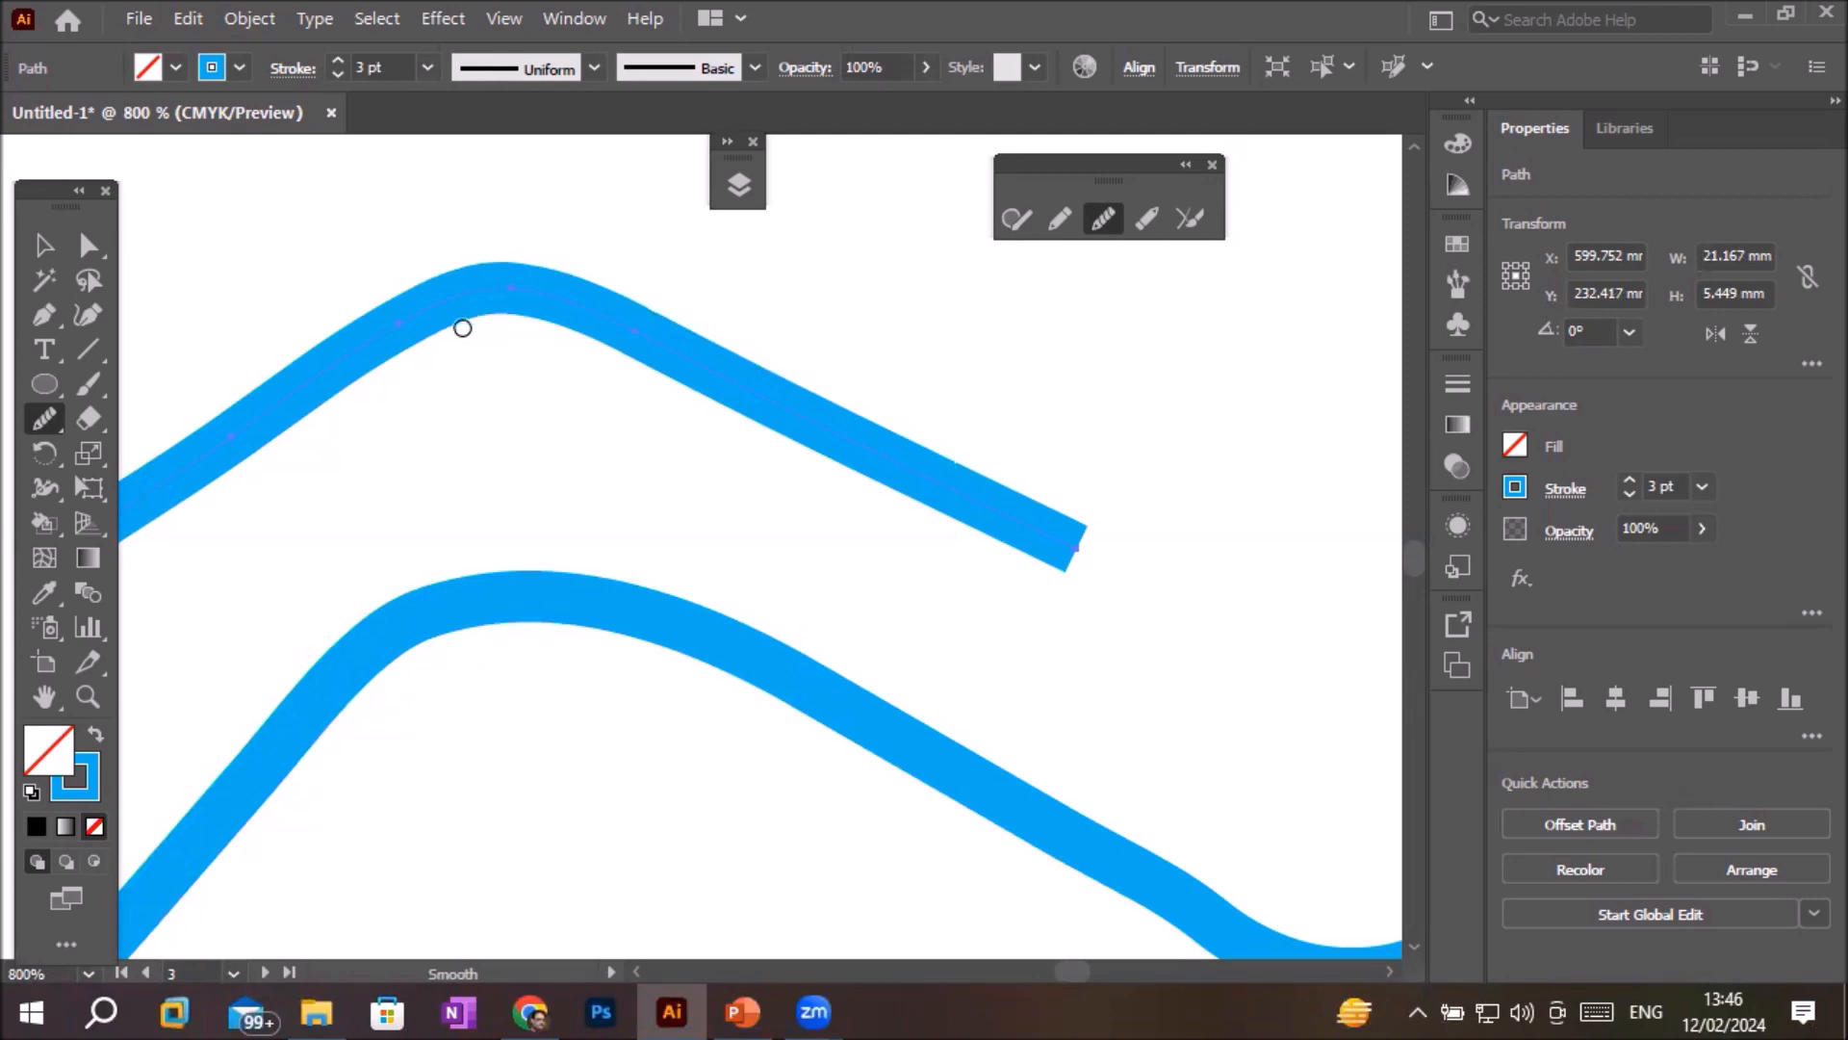
# - Draw a hexagon about 40 mm wide and 35 mm high with the Polygon tool, overlapping the wavy path's rising section
pyautogui.keyDown('alt'); pyautogui.scroll(-4, 477, 319); pyautogui.keyUp('alt')
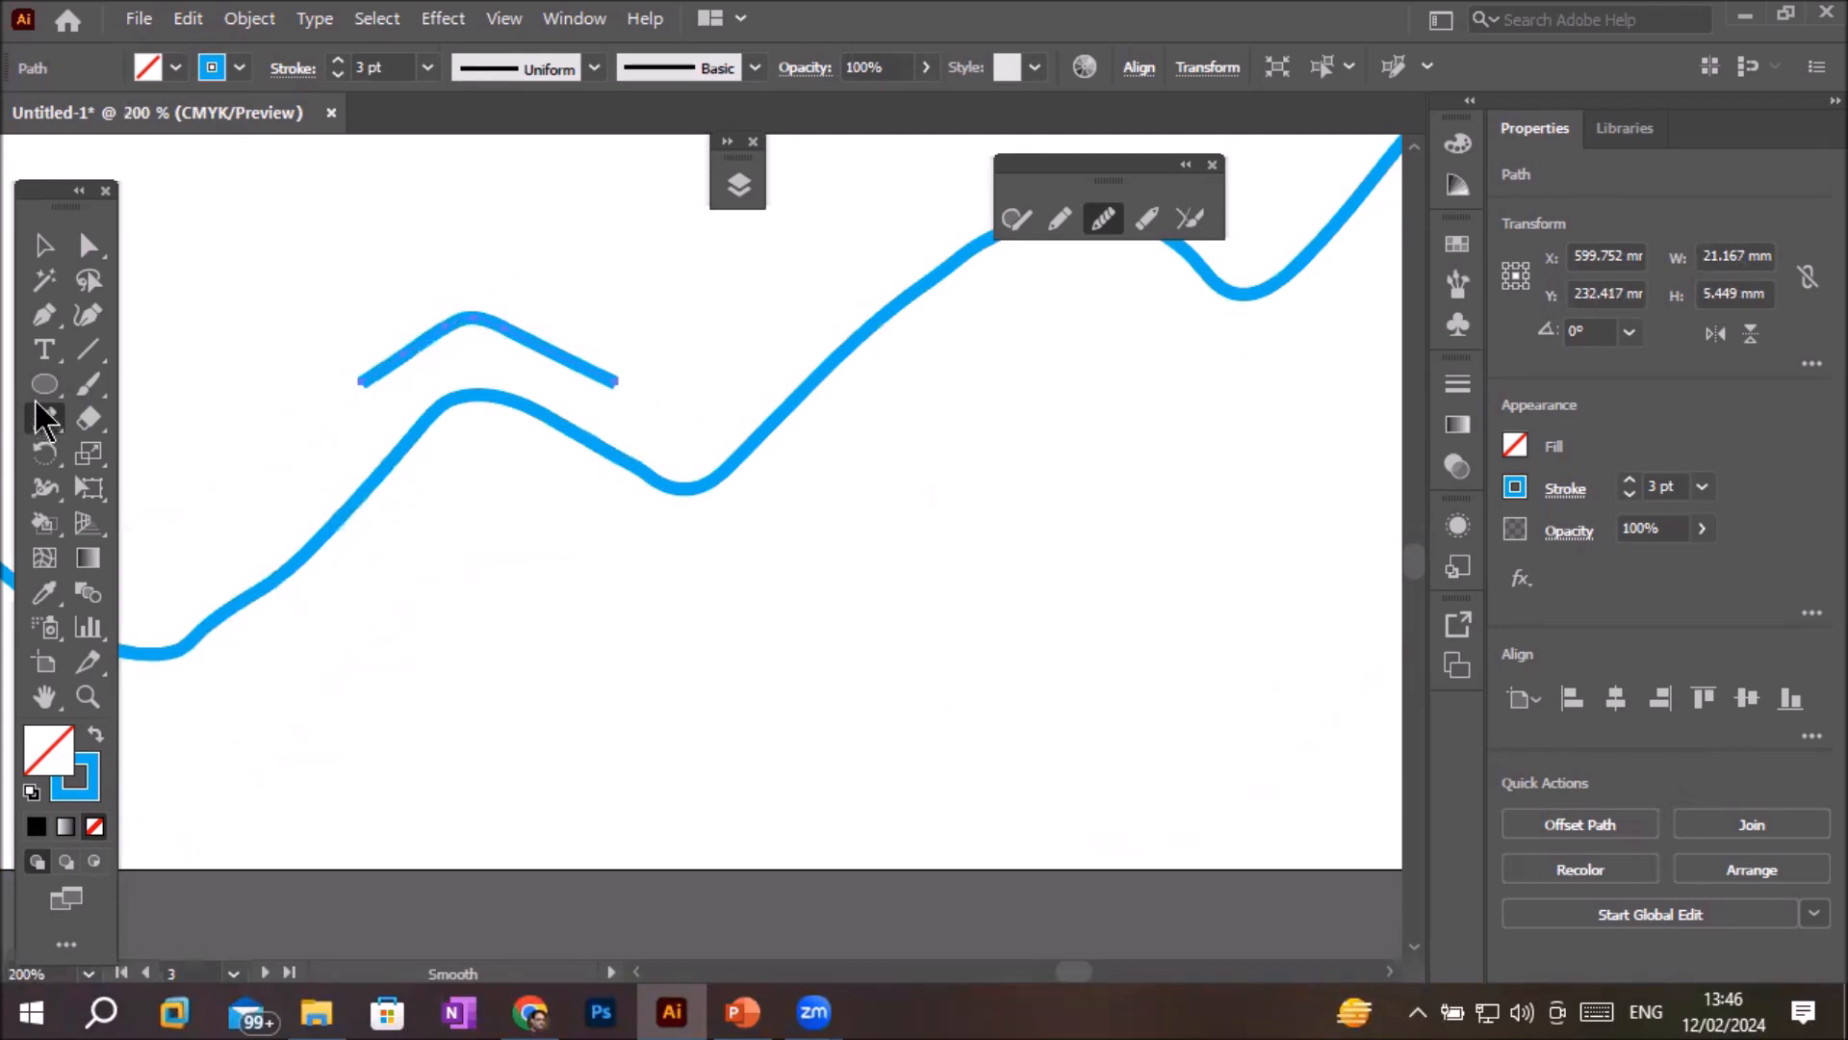
pyautogui.click(45, 384)
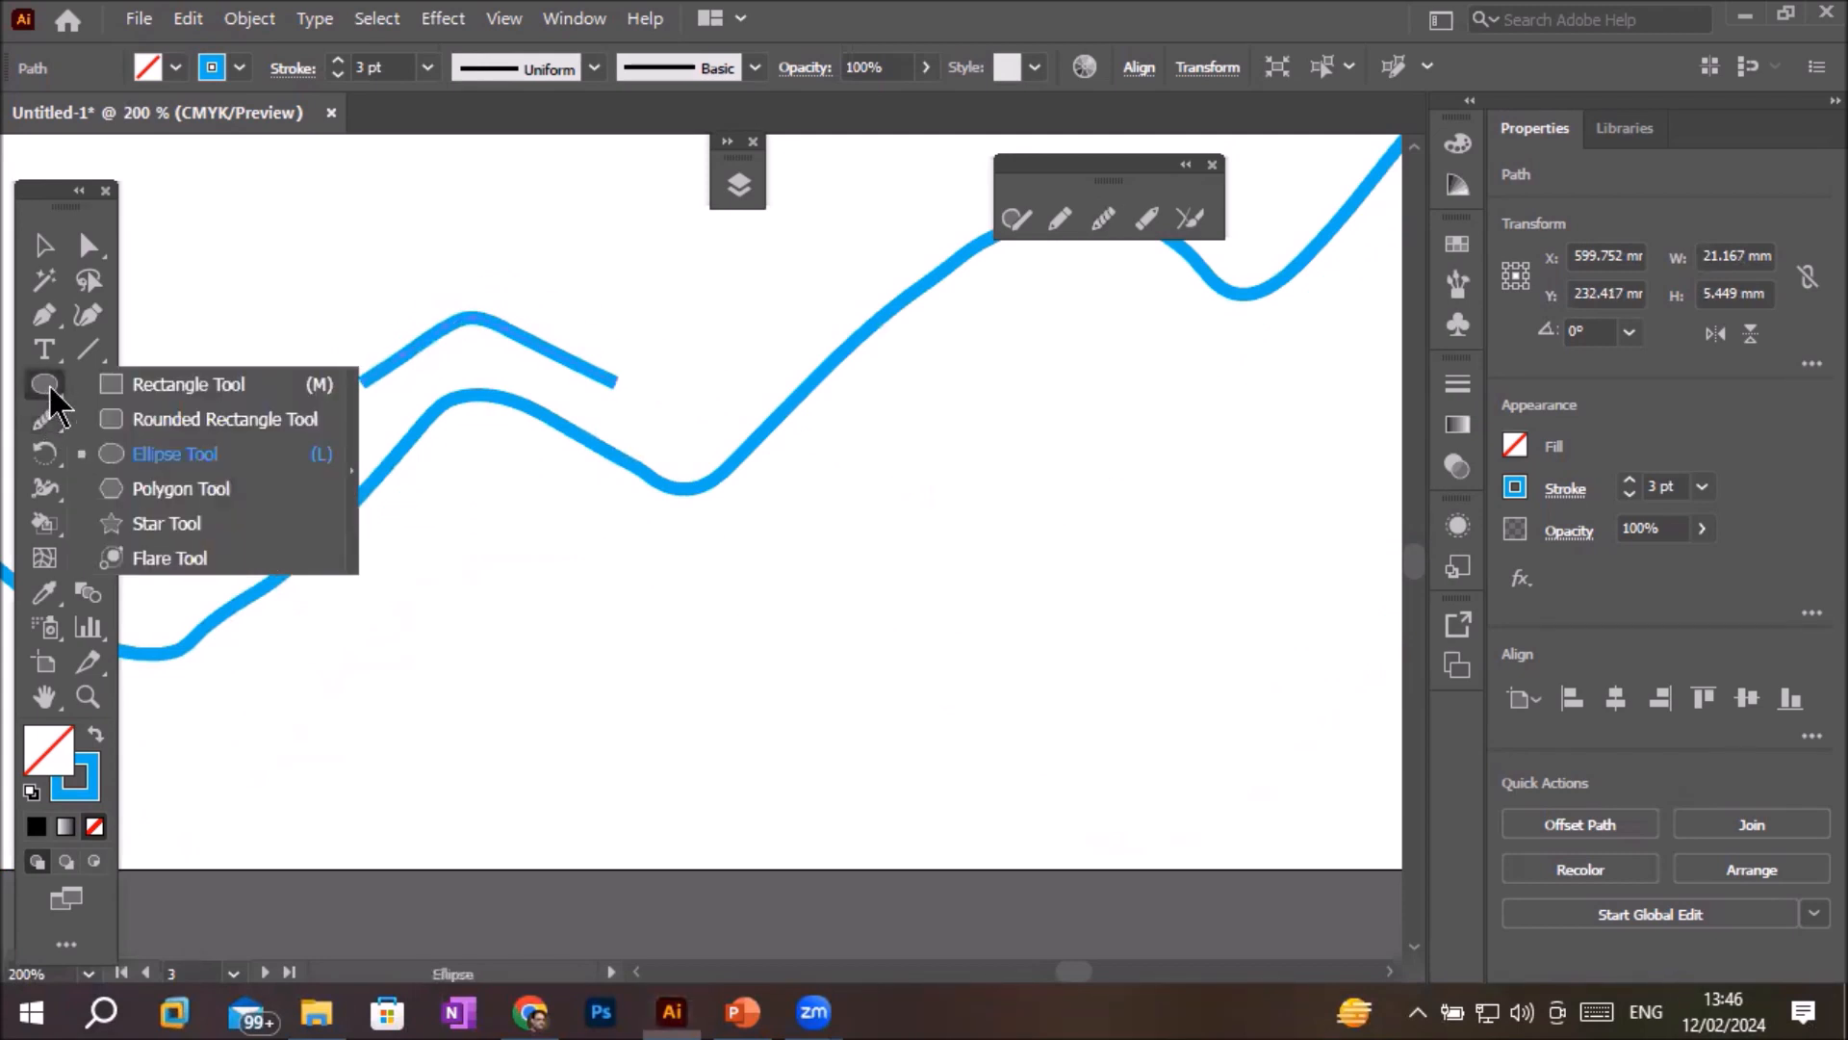
pyautogui.click(154, 488)
pyautogui.moveTo(902, 510); pyautogui.dragTo(1015, 717)
# - Round the hexagon's right corner with the Smooth tool and even out the bumps on both adjoining sides
pyautogui.scroll(2, 1236, 485)
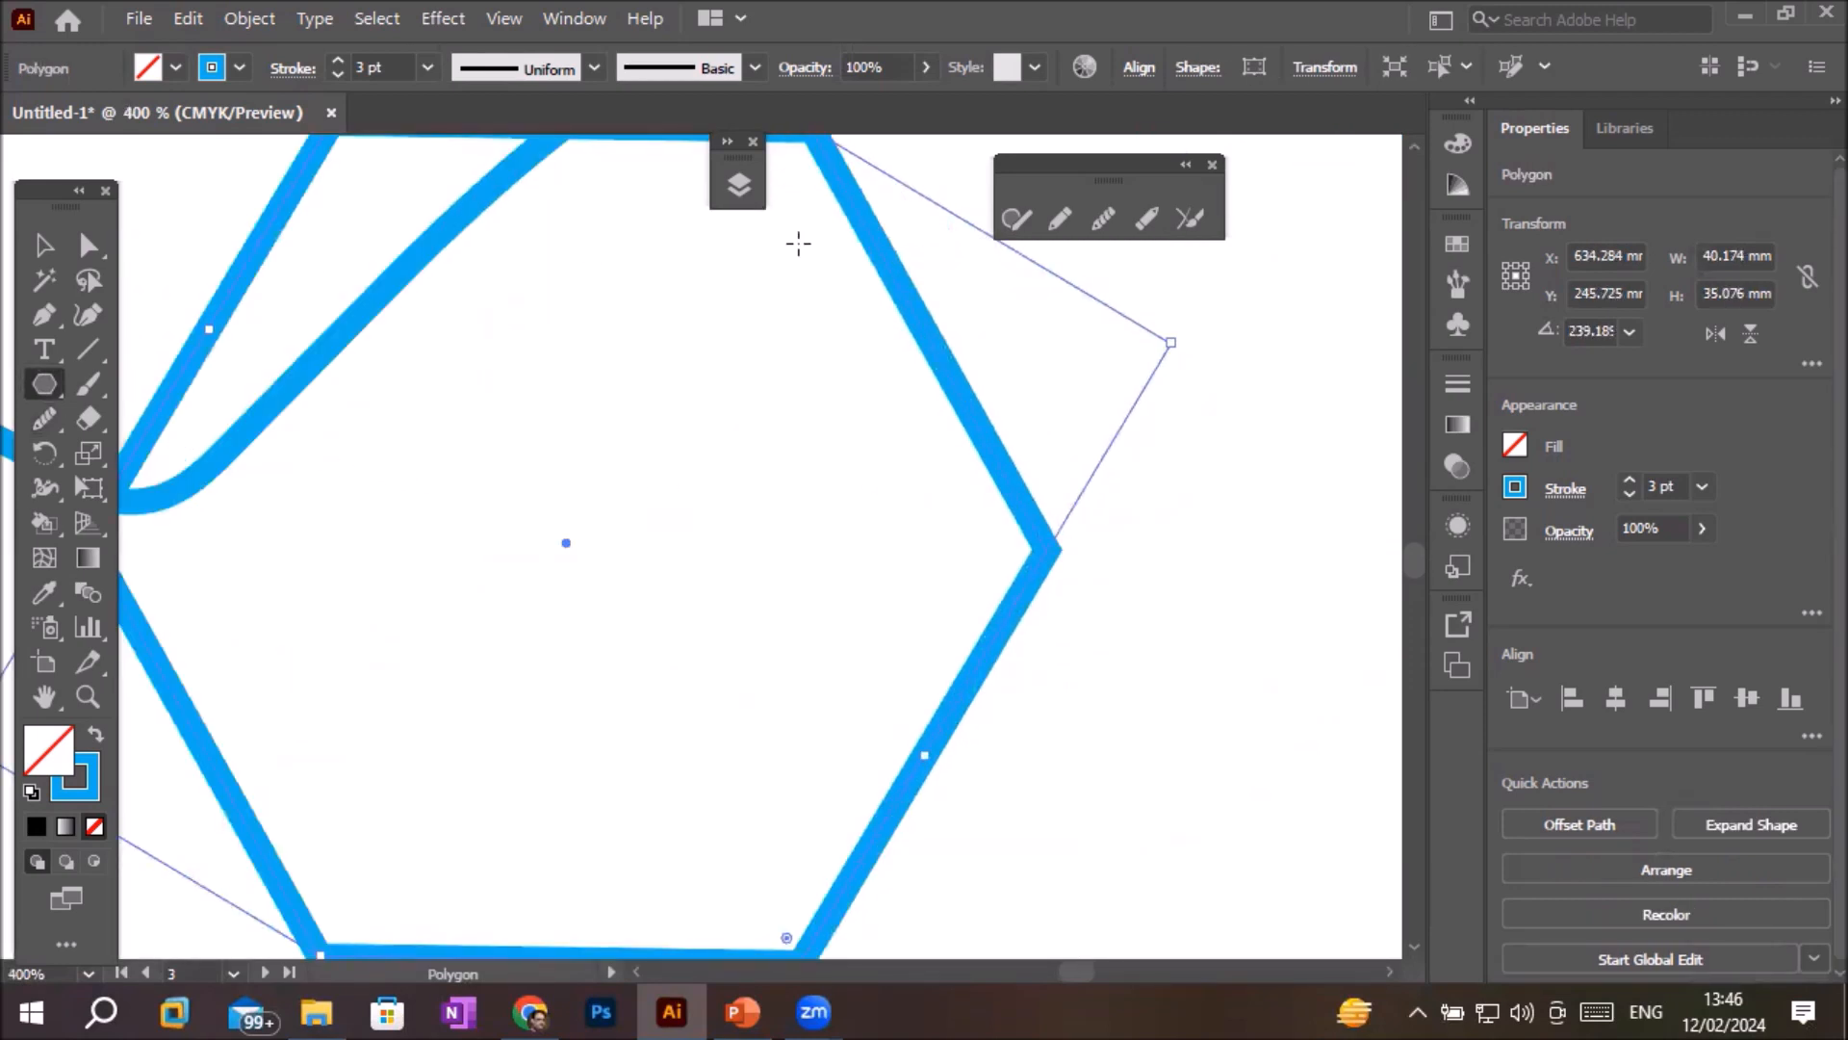
pyautogui.click(1109, 221)
pyautogui.moveTo(1025, 449)
pyautogui.mouseDown()
pyautogui.moveTo(1033, 528)
pyautogui.moveTo(1036, 653)
pyautogui.mouseUp()
pyautogui.moveTo(1009, 467)
pyautogui.mouseDown()
pyautogui.moveTo(1036, 563)
pyautogui.moveTo(1012, 629)
pyautogui.moveTo(1077, 536)
pyautogui.mouseUp()
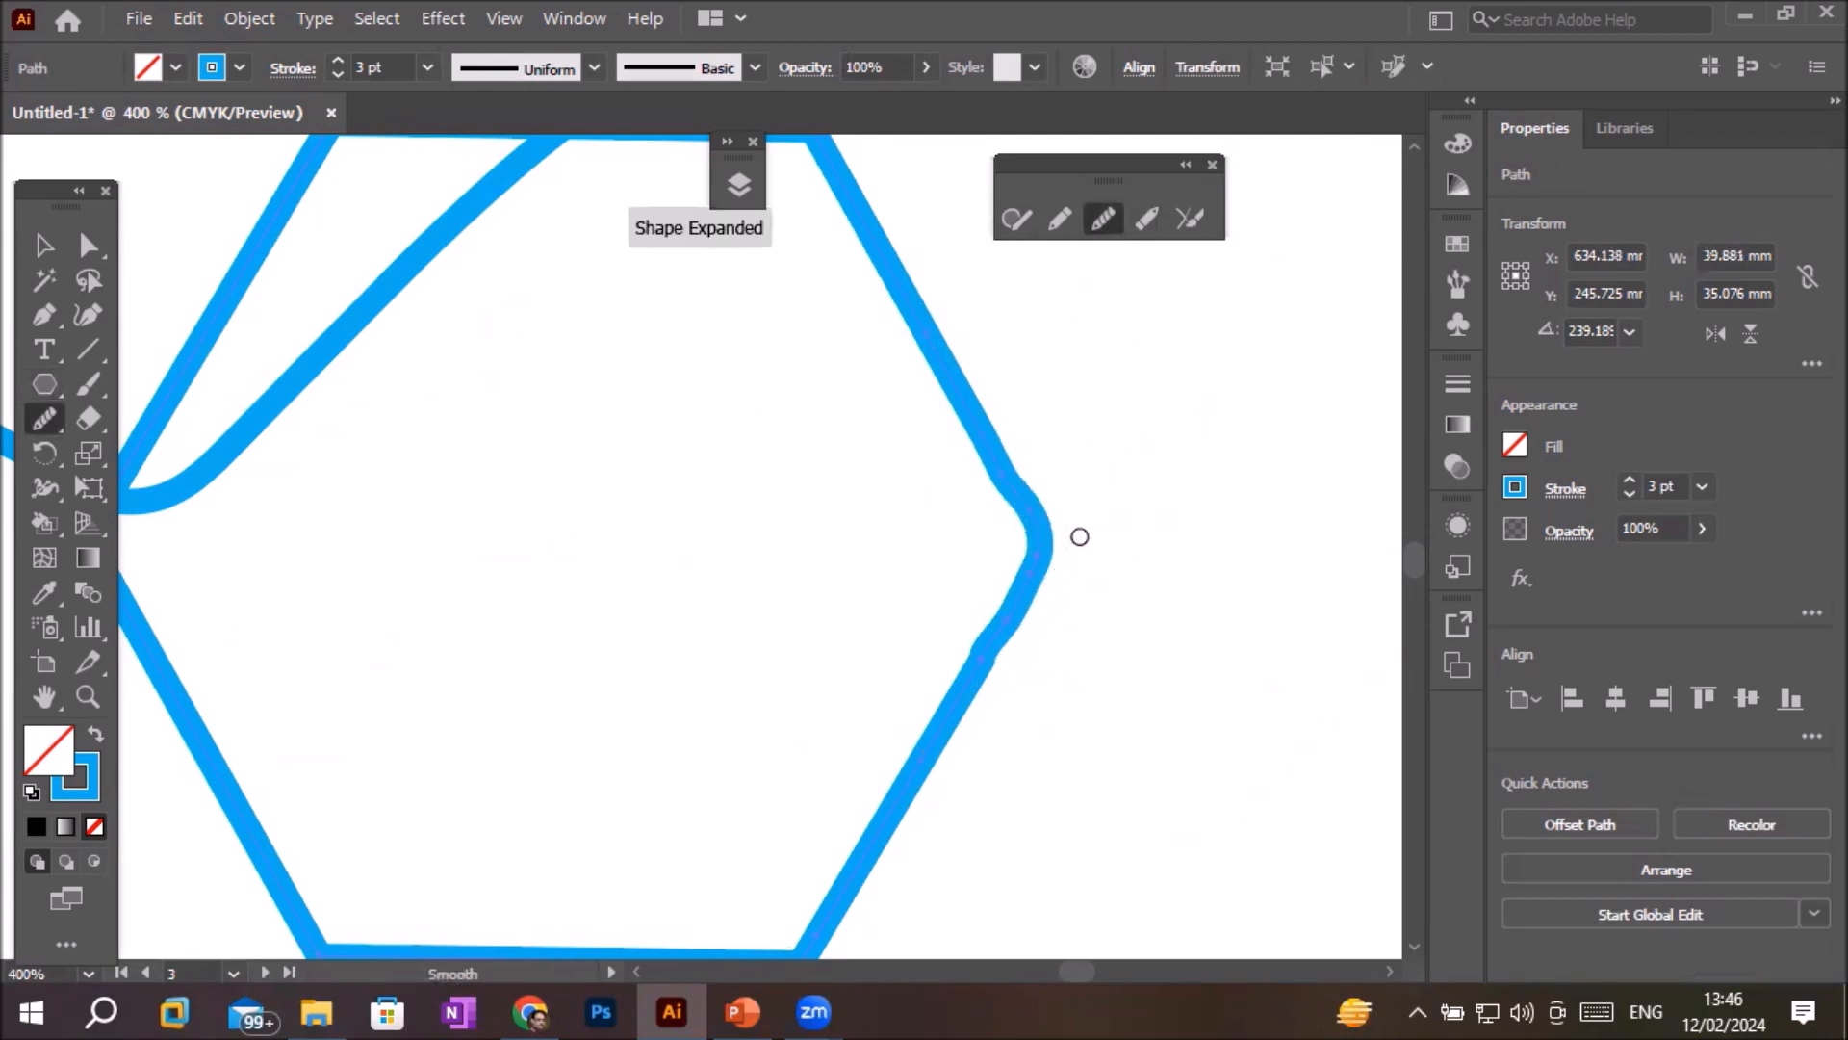
pyautogui.scroll(2, 1083, 530)
pyautogui.moveTo(875, 343); pyautogui.dragTo(973, 548)
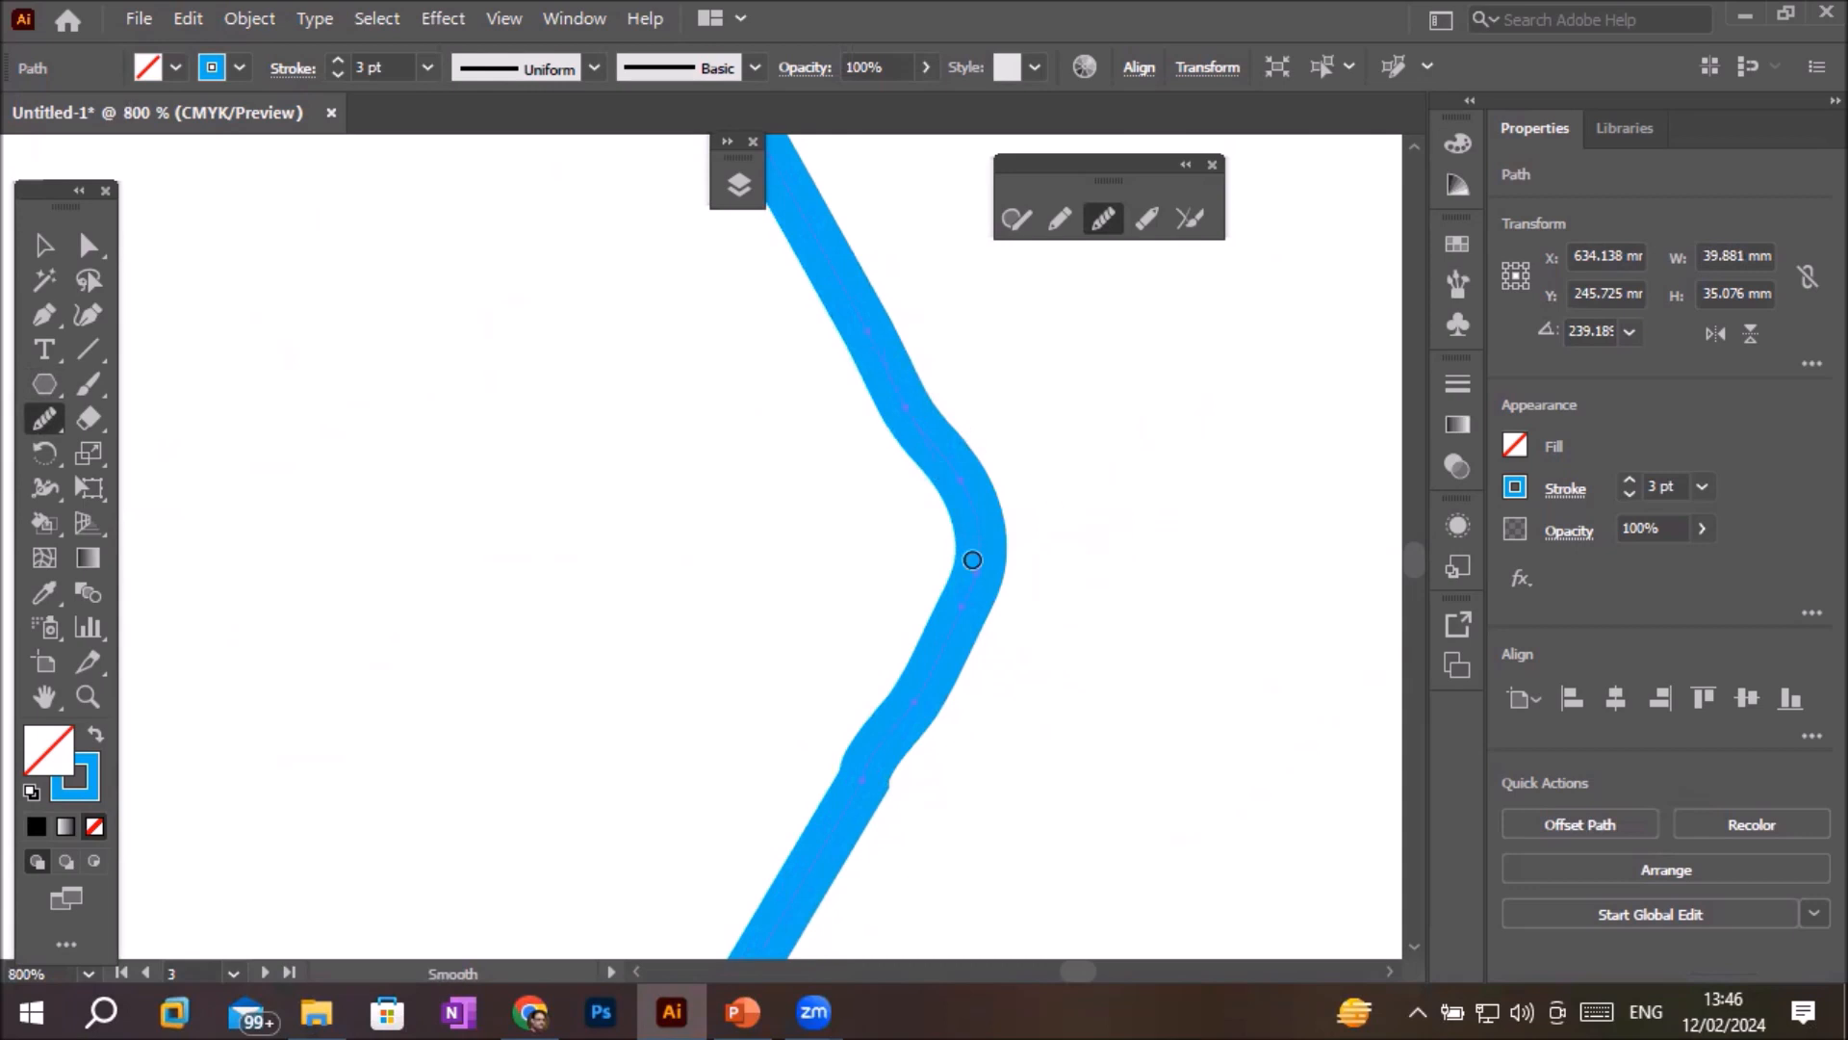
pyautogui.moveTo(972, 647); pyautogui.dragTo(874, 869)
pyautogui.moveTo(953, 642); pyautogui.dragTo(814, 901)
pyautogui.moveTo(990, 562); pyautogui.dragTo(854, 841)
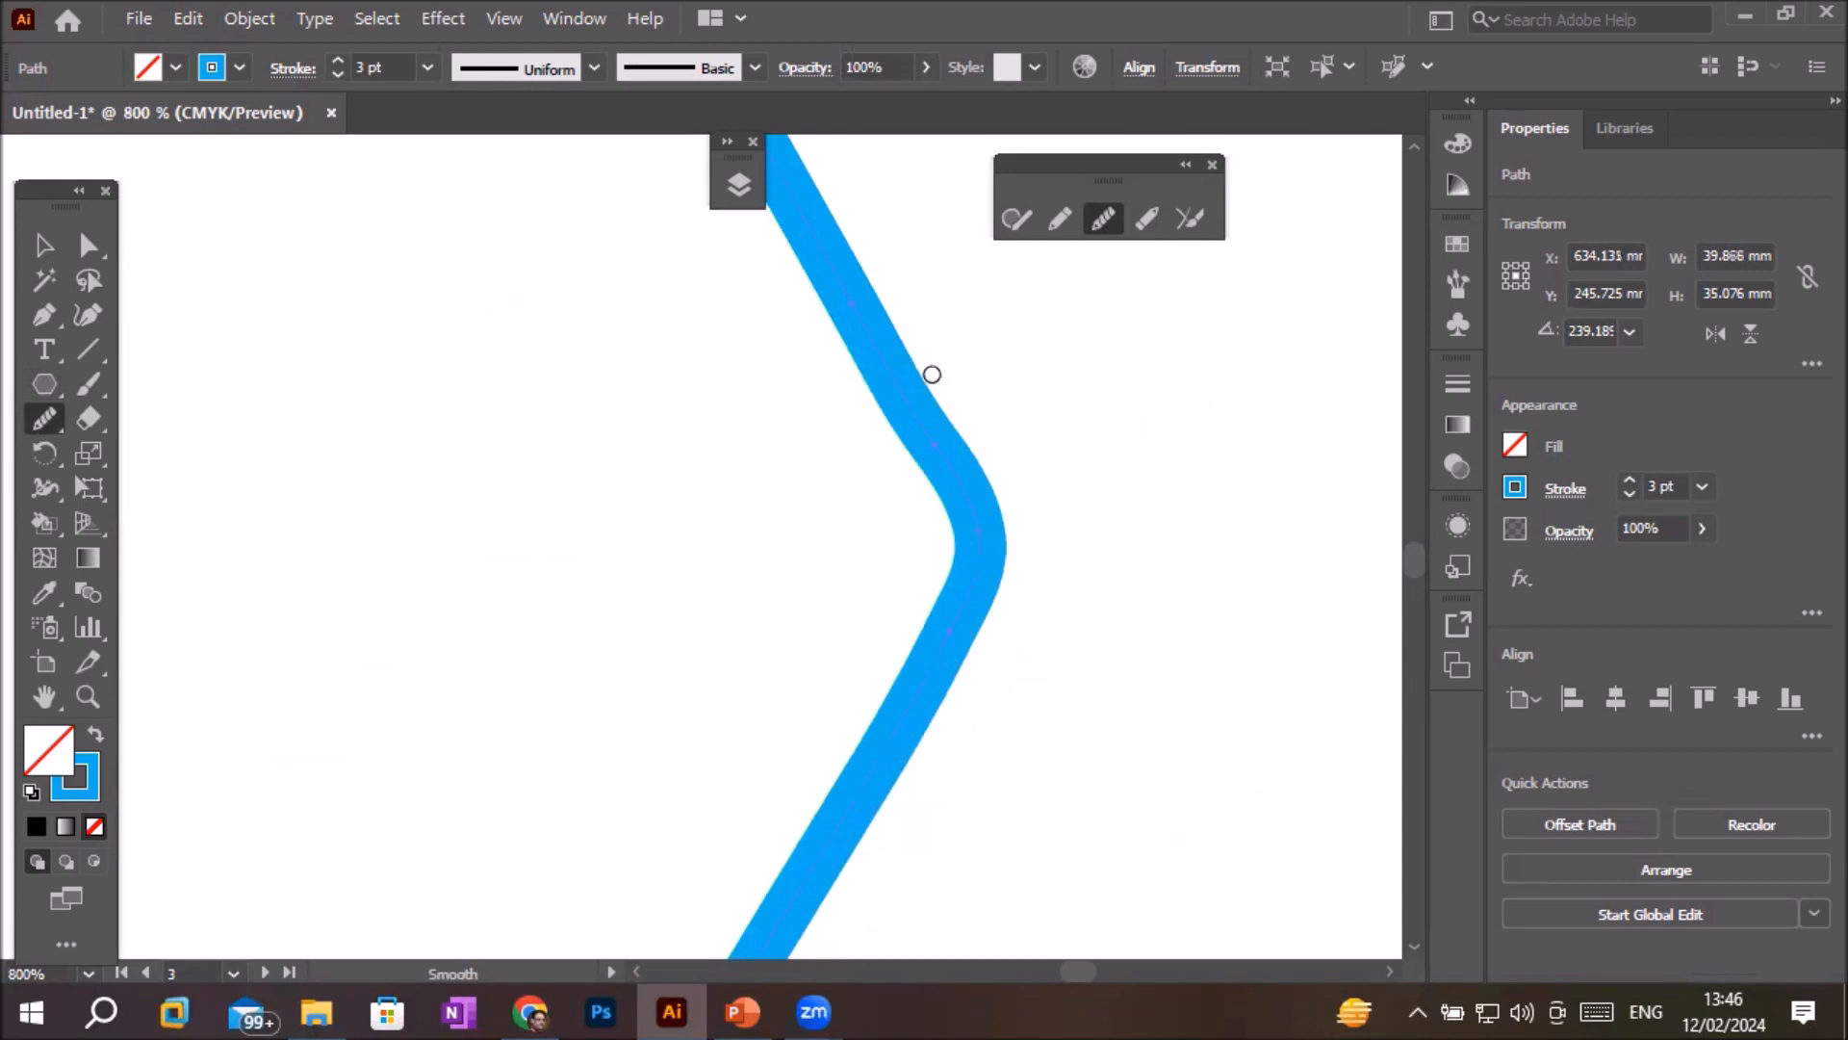
pyautogui.moveTo(879, 342); pyautogui.dragTo(1002, 501)
# - Round the hexagon's lower-left corner with the Smooth tool and even out the side leading into it
pyautogui.moveTo(583, 645); pyautogui.dragTo(1267, 644)
pyautogui.moveTo(574, 581); pyautogui.dragTo(1291, 580)
pyautogui.moveTo(825, 582)
pyautogui.mouseDown()
pyautogui.moveTo(879, 432)
pyautogui.moveTo(677, 196)
pyautogui.mouseUp()
pyautogui.moveTo(981, 673); pyautogui.dragTo(726, 372)
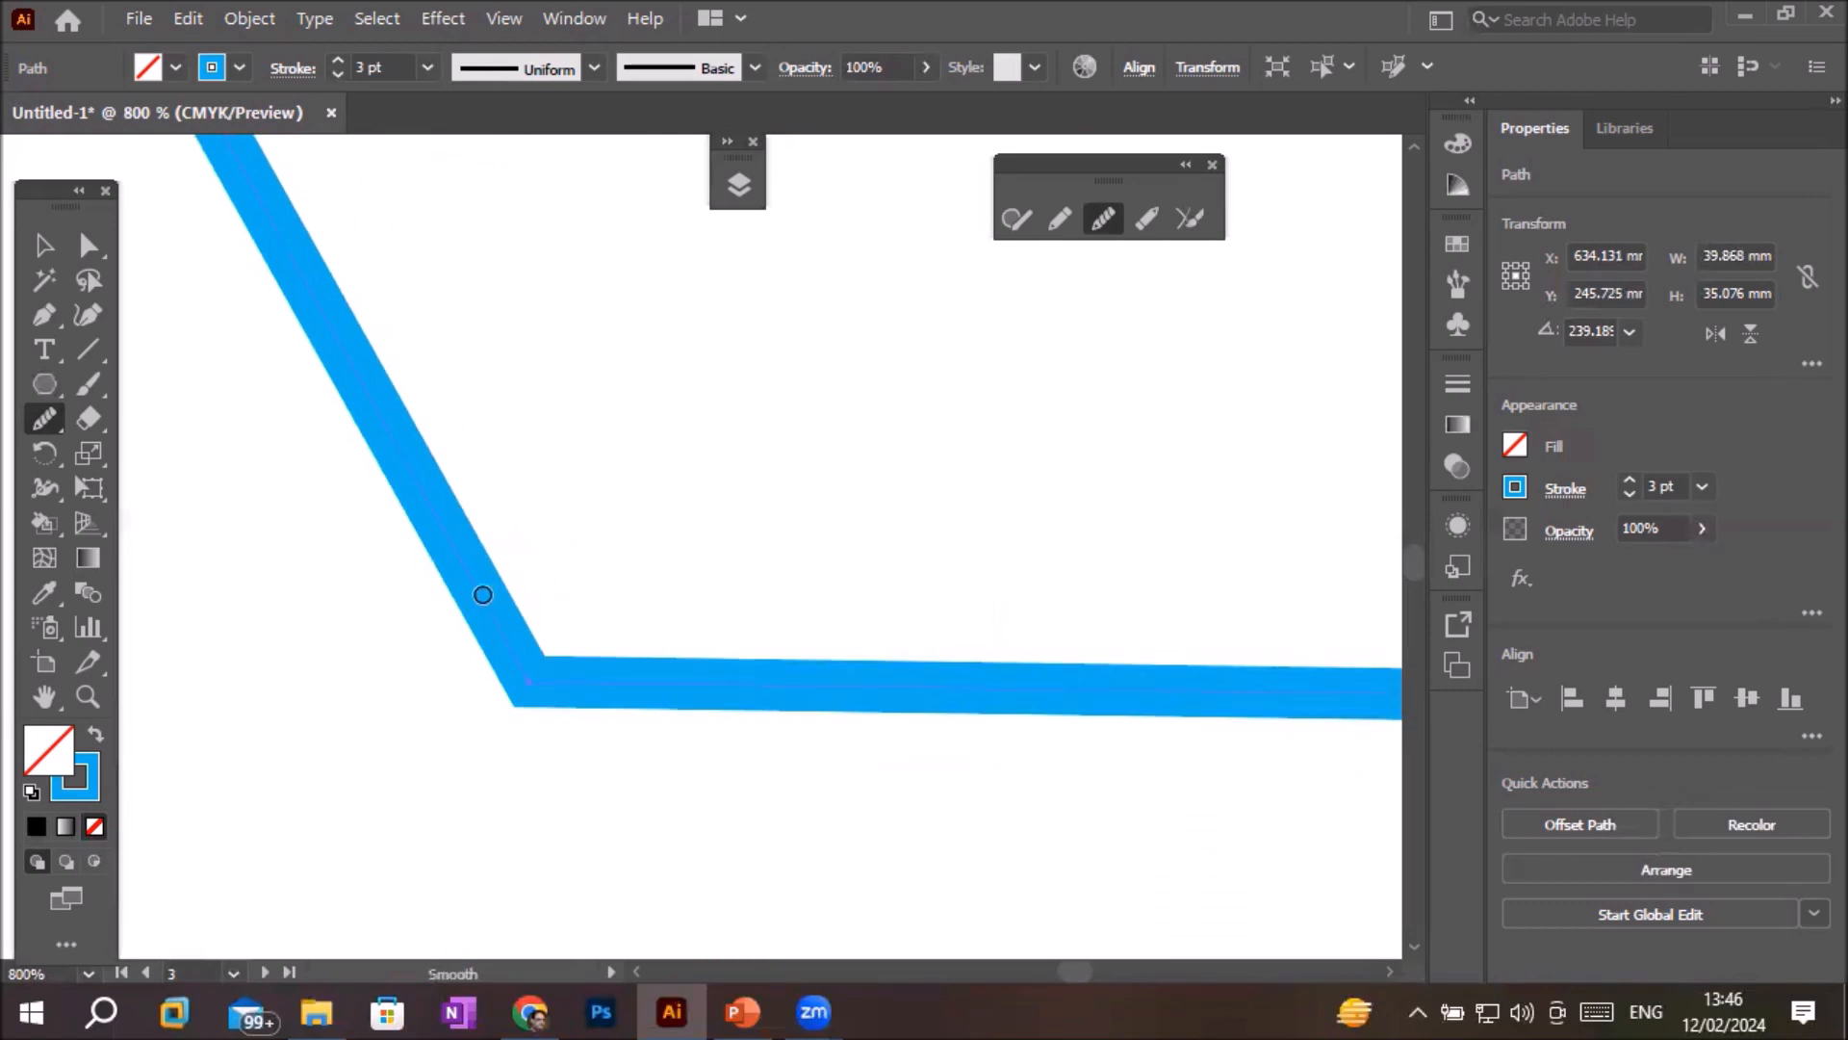
pyautogui.moveTo(570, 702)
pyautogui.mouseDown()
pyautogui.moveTo(507, 617)
pyautogui.moveTo(677, 726)
pyautogui.mouseUp()
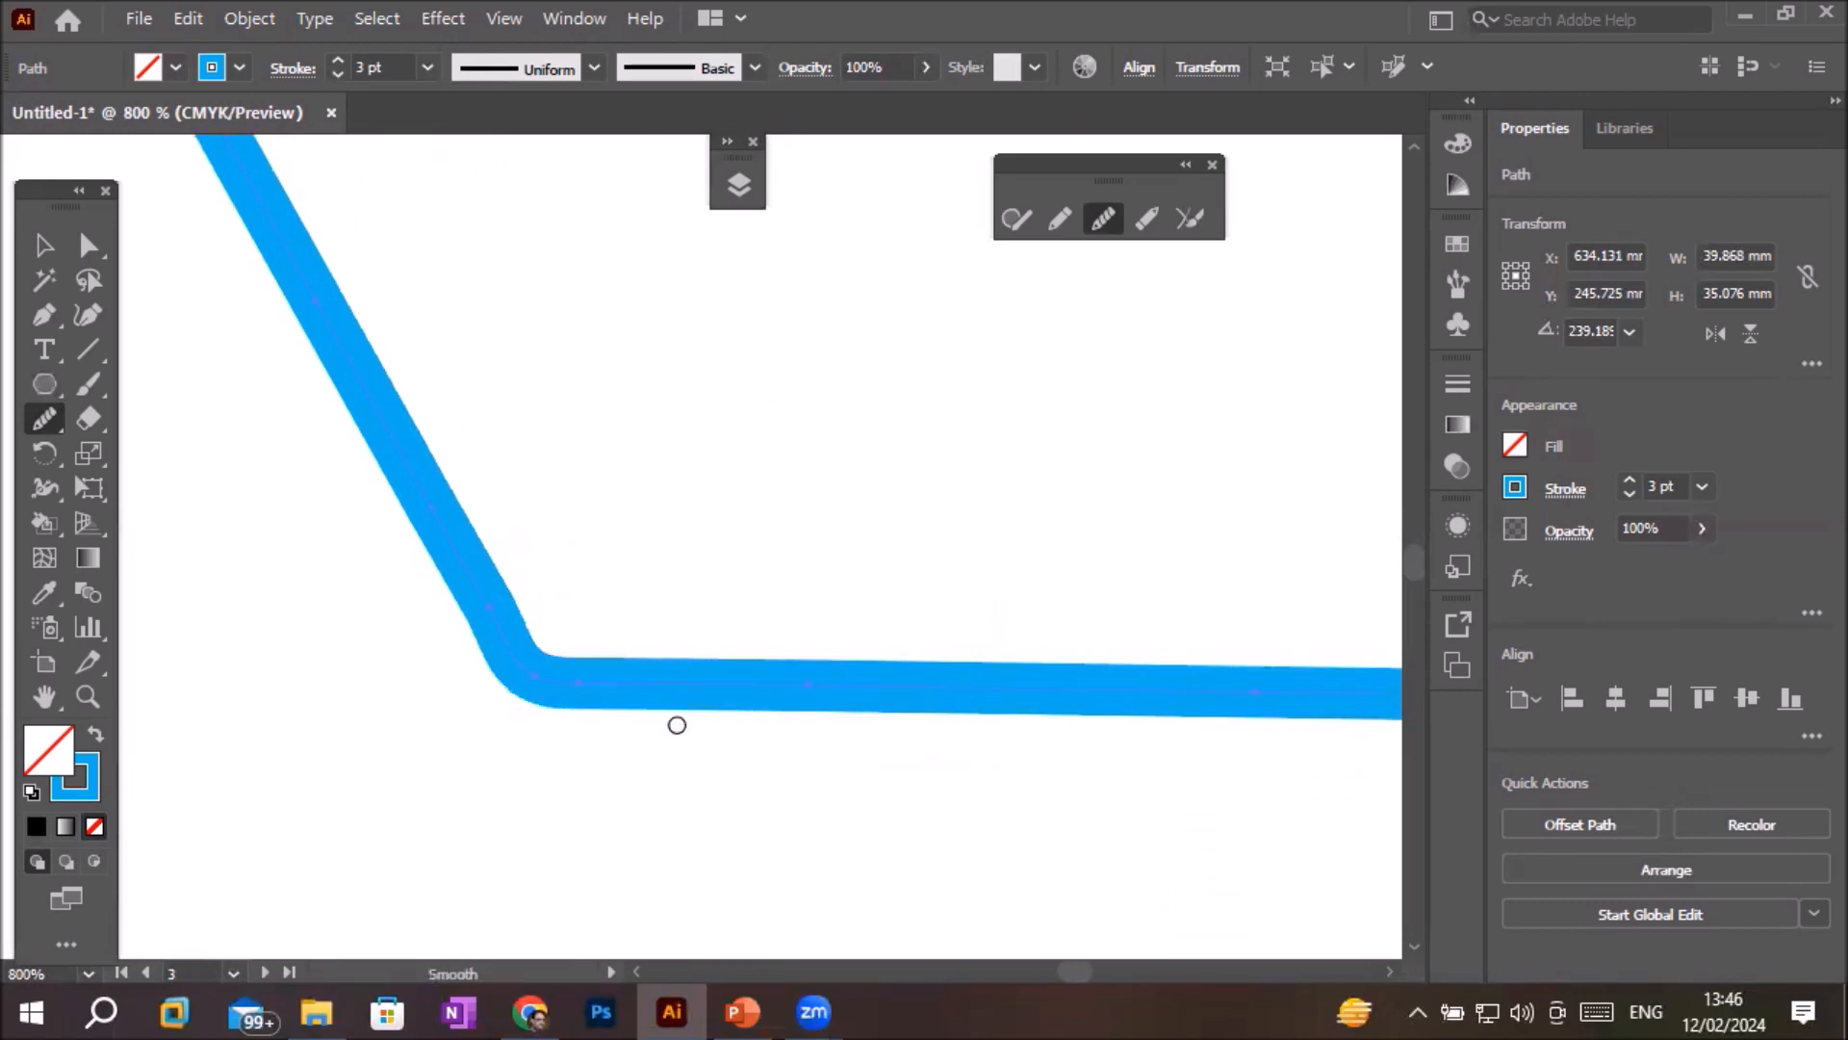
pyautogui.moveTo(453, 574)
pyautogui.mouseDown()
pyautogui.moveTo(783, 698)
pyautogui.moveTo(984, 722)
pyautogui.moveTo(970, 690)
pyautogui.moveTo(550, 676)
pyautogui.moveTo(418, 508)
pyautogui.mouseUp()
pyautogui.moveTo(400, 427); pyautogui.dragTo(520, 646)
# - Choose the Pencil tool and set its fidelity to the maximum Smooth setting
pyautogui.scroll(-7, 622, 553)
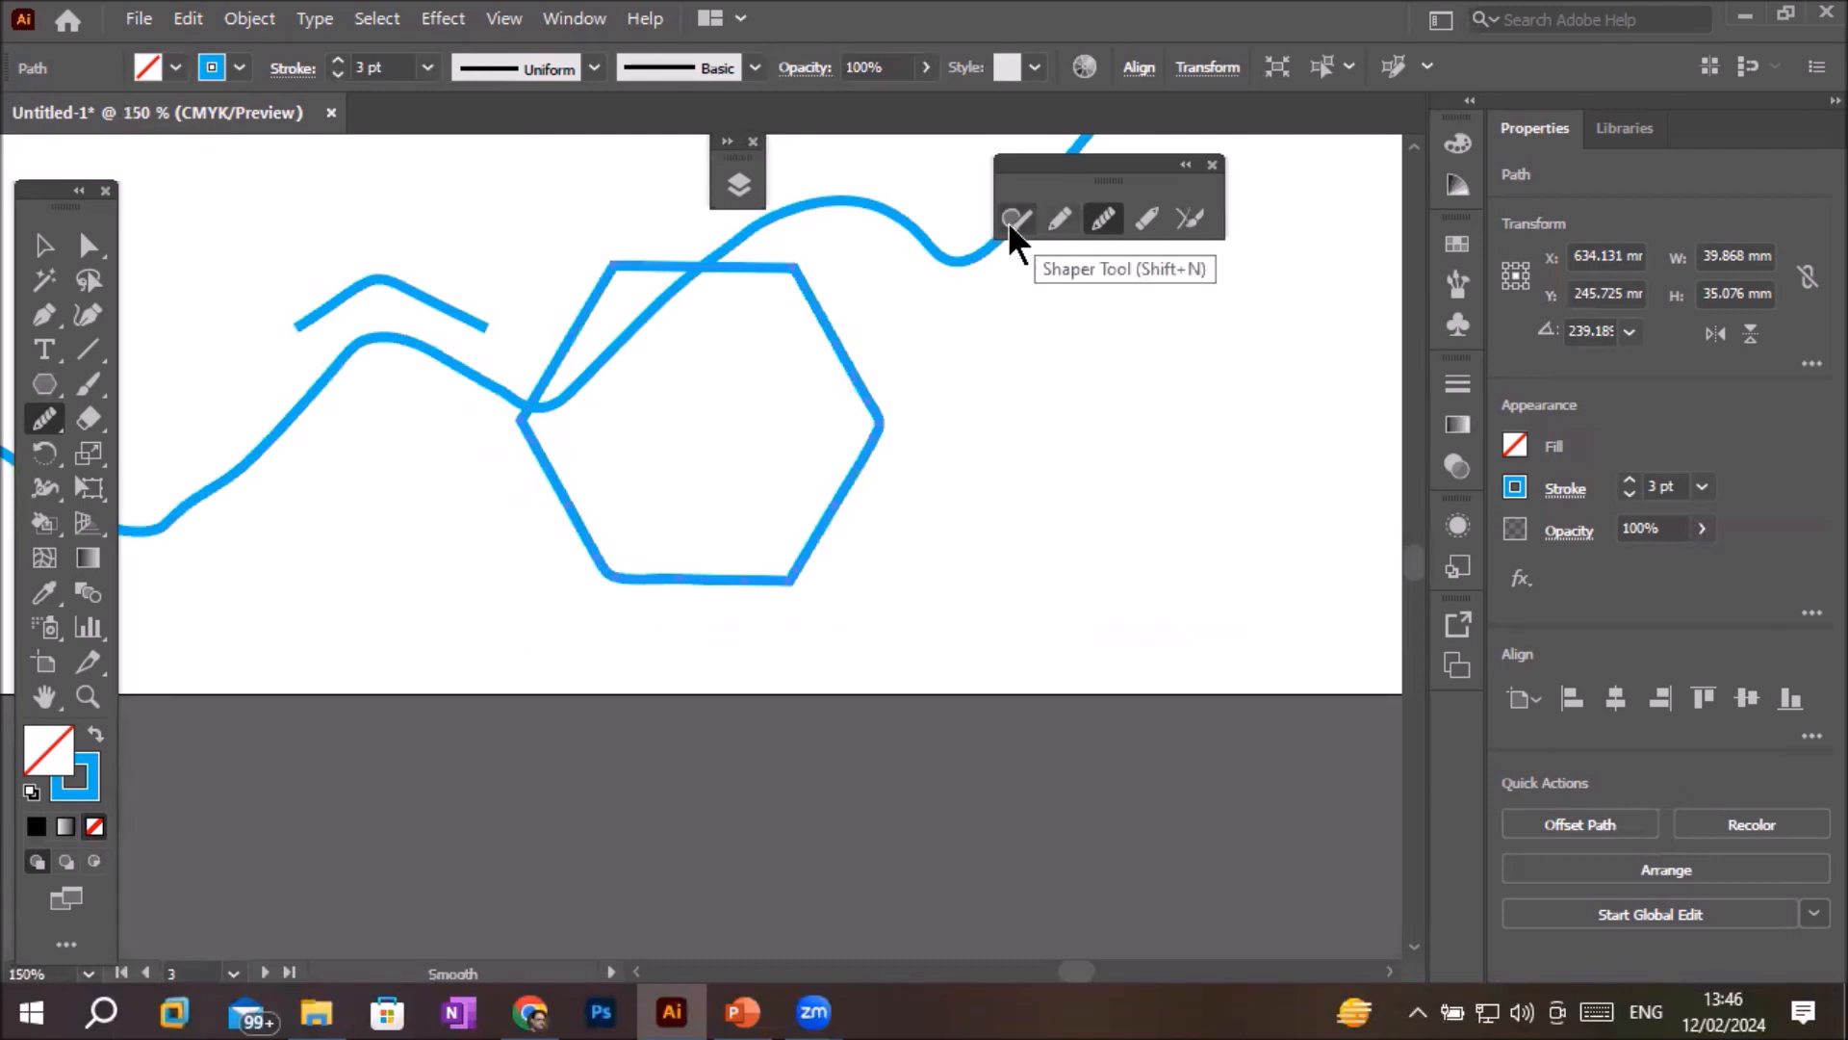
pyautogui.click(1059, 220)
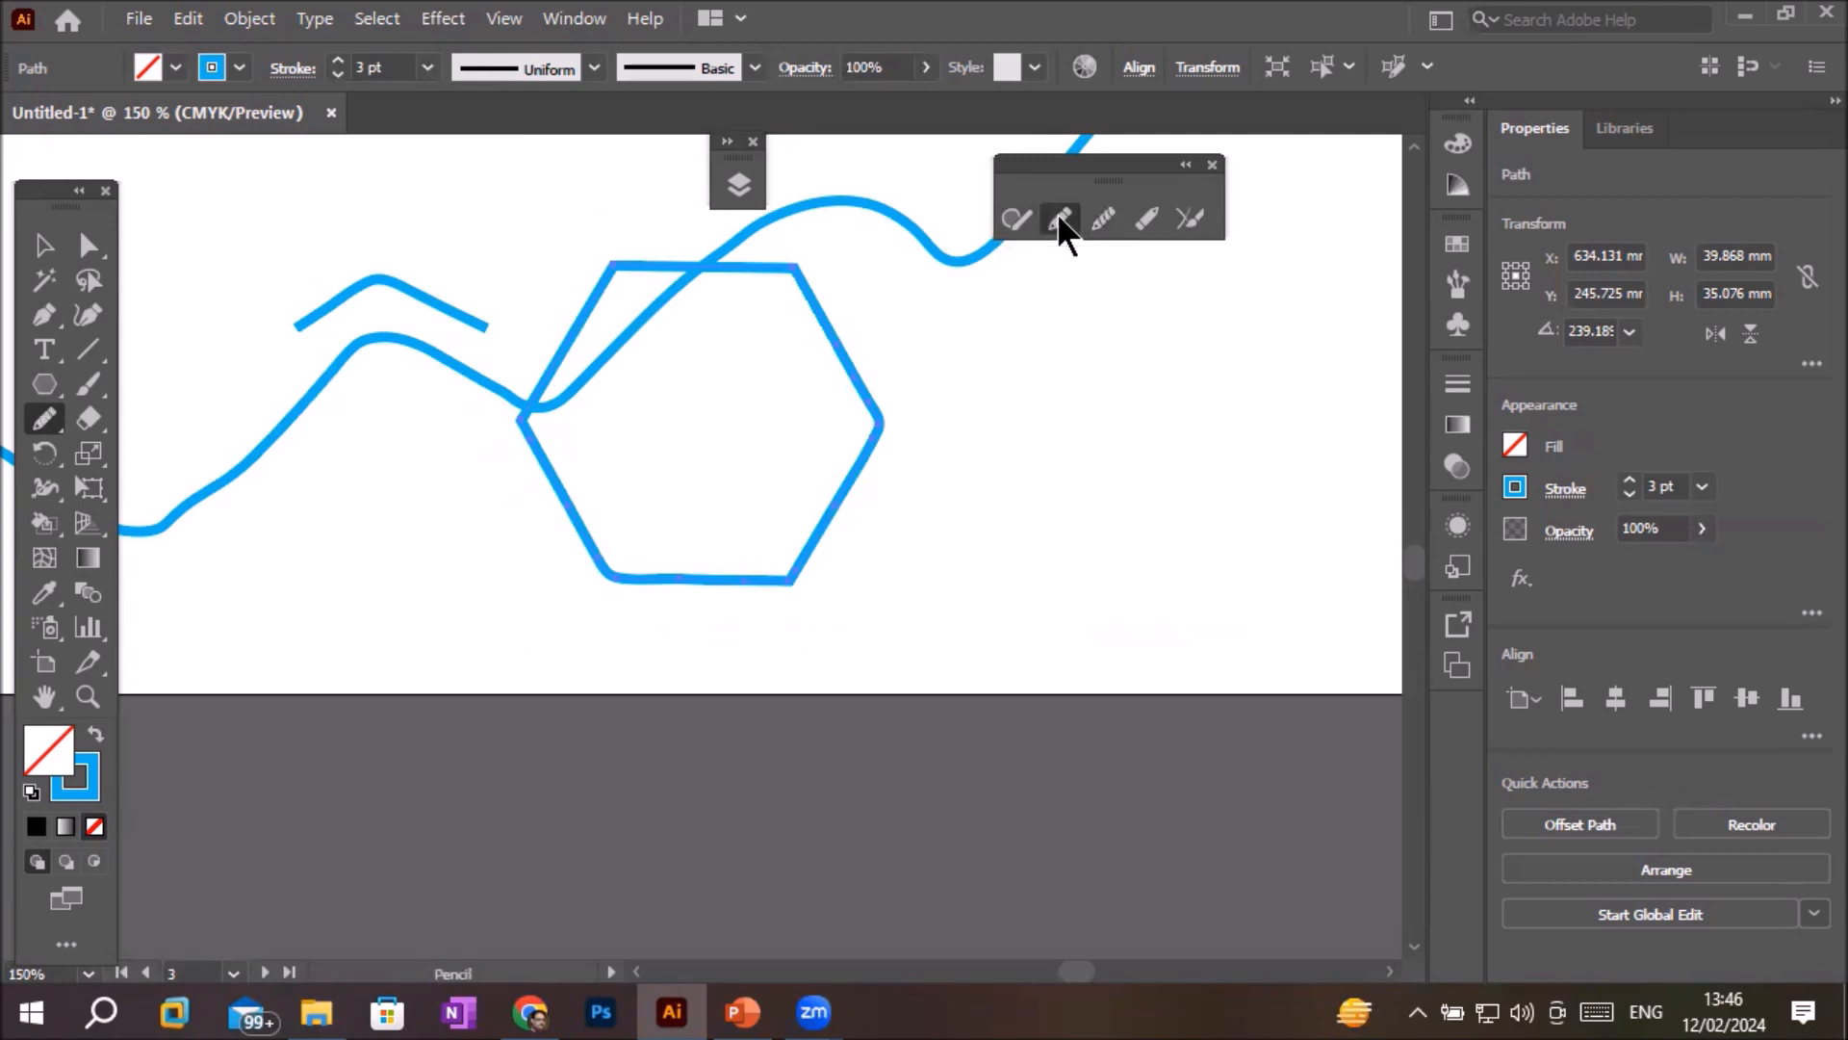
pyautogui.scroll(-1, 1114, 539)
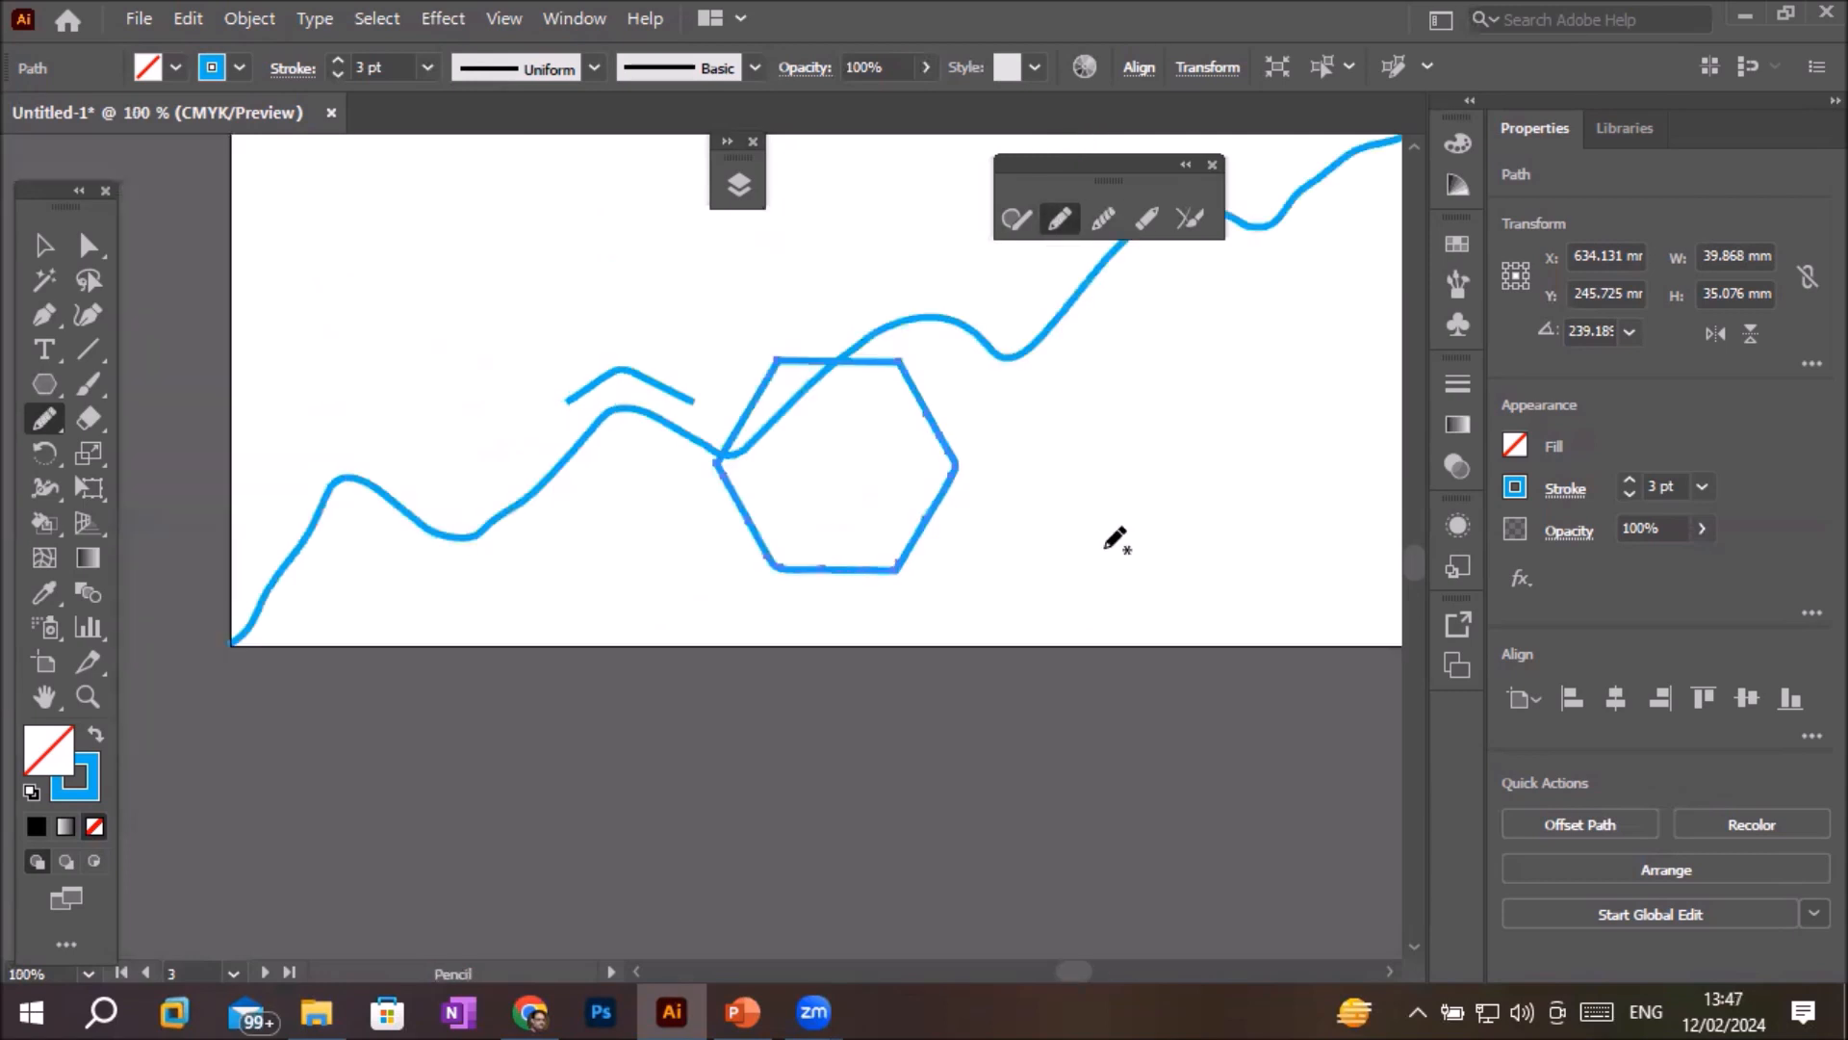
pyautogui.scroll(-2, 941, 567)
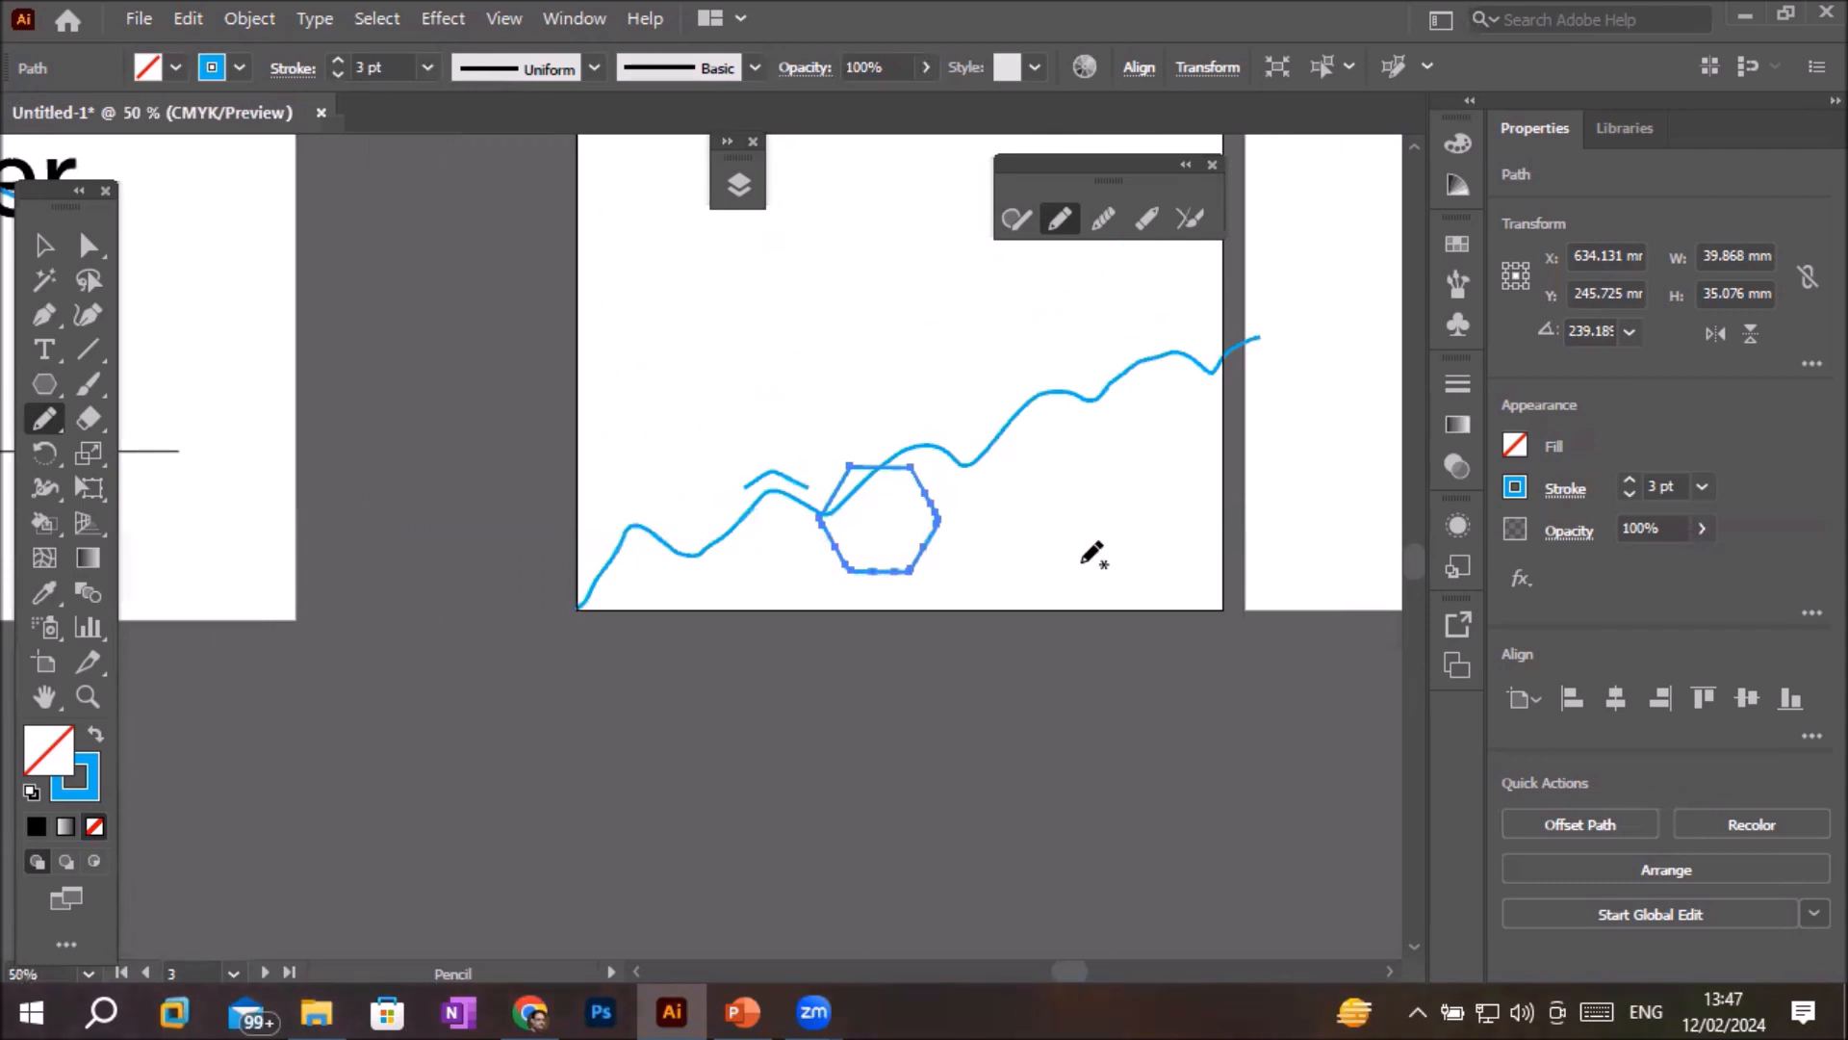
pyautogui.moveTo(1092, 554); pyautogui.dragTo(825, 639)
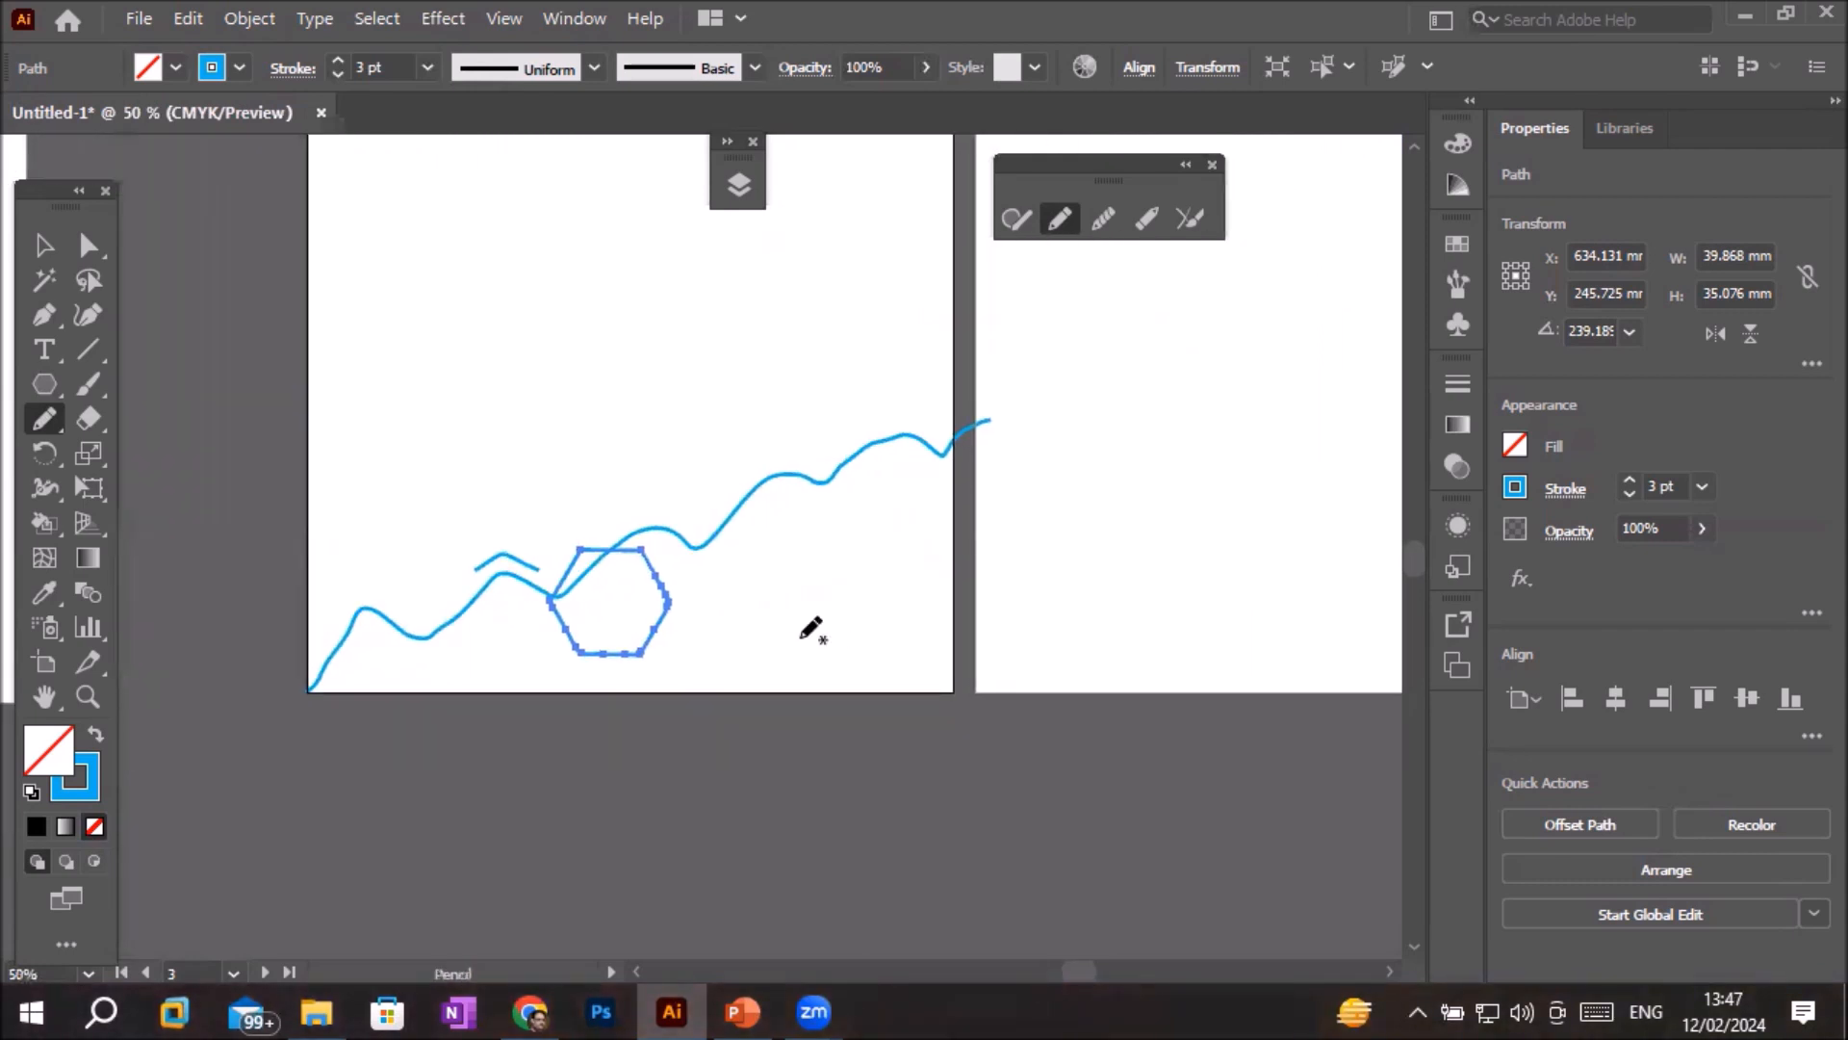
pyautogui.click(31, 417)
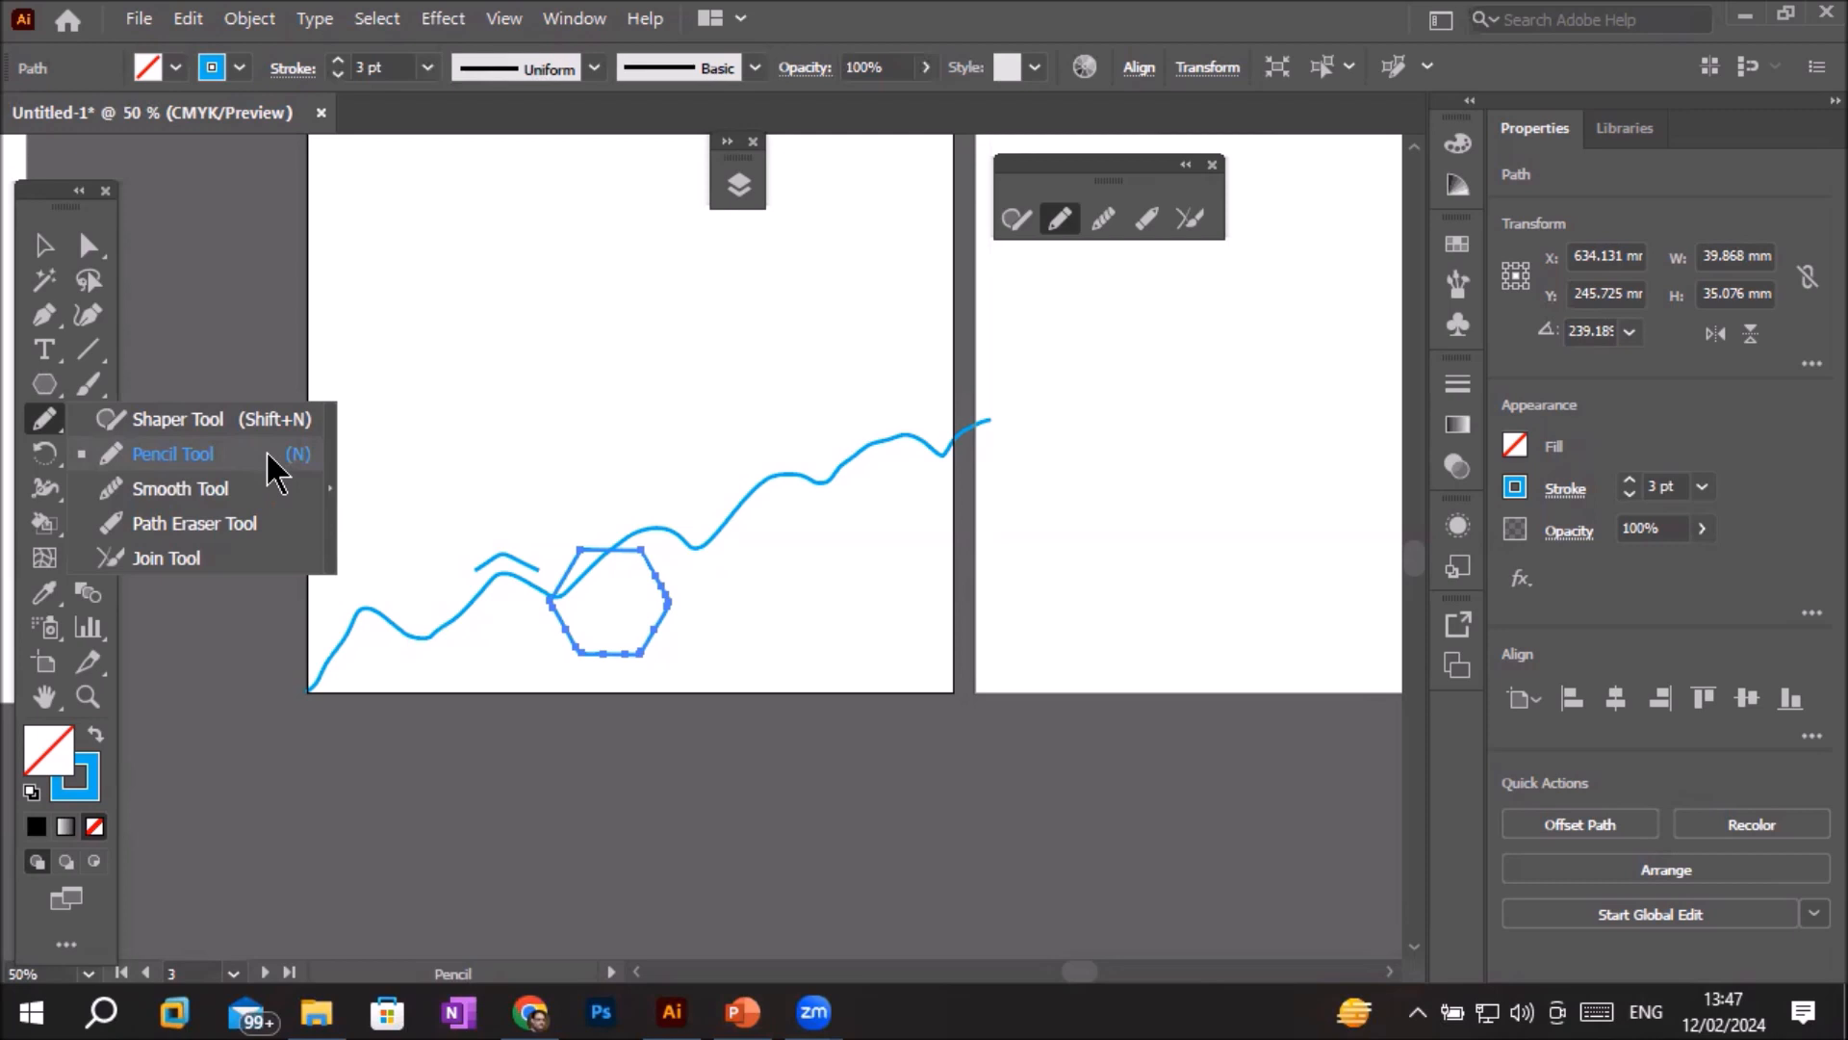
pyautogui.doubleClick(44, 419)
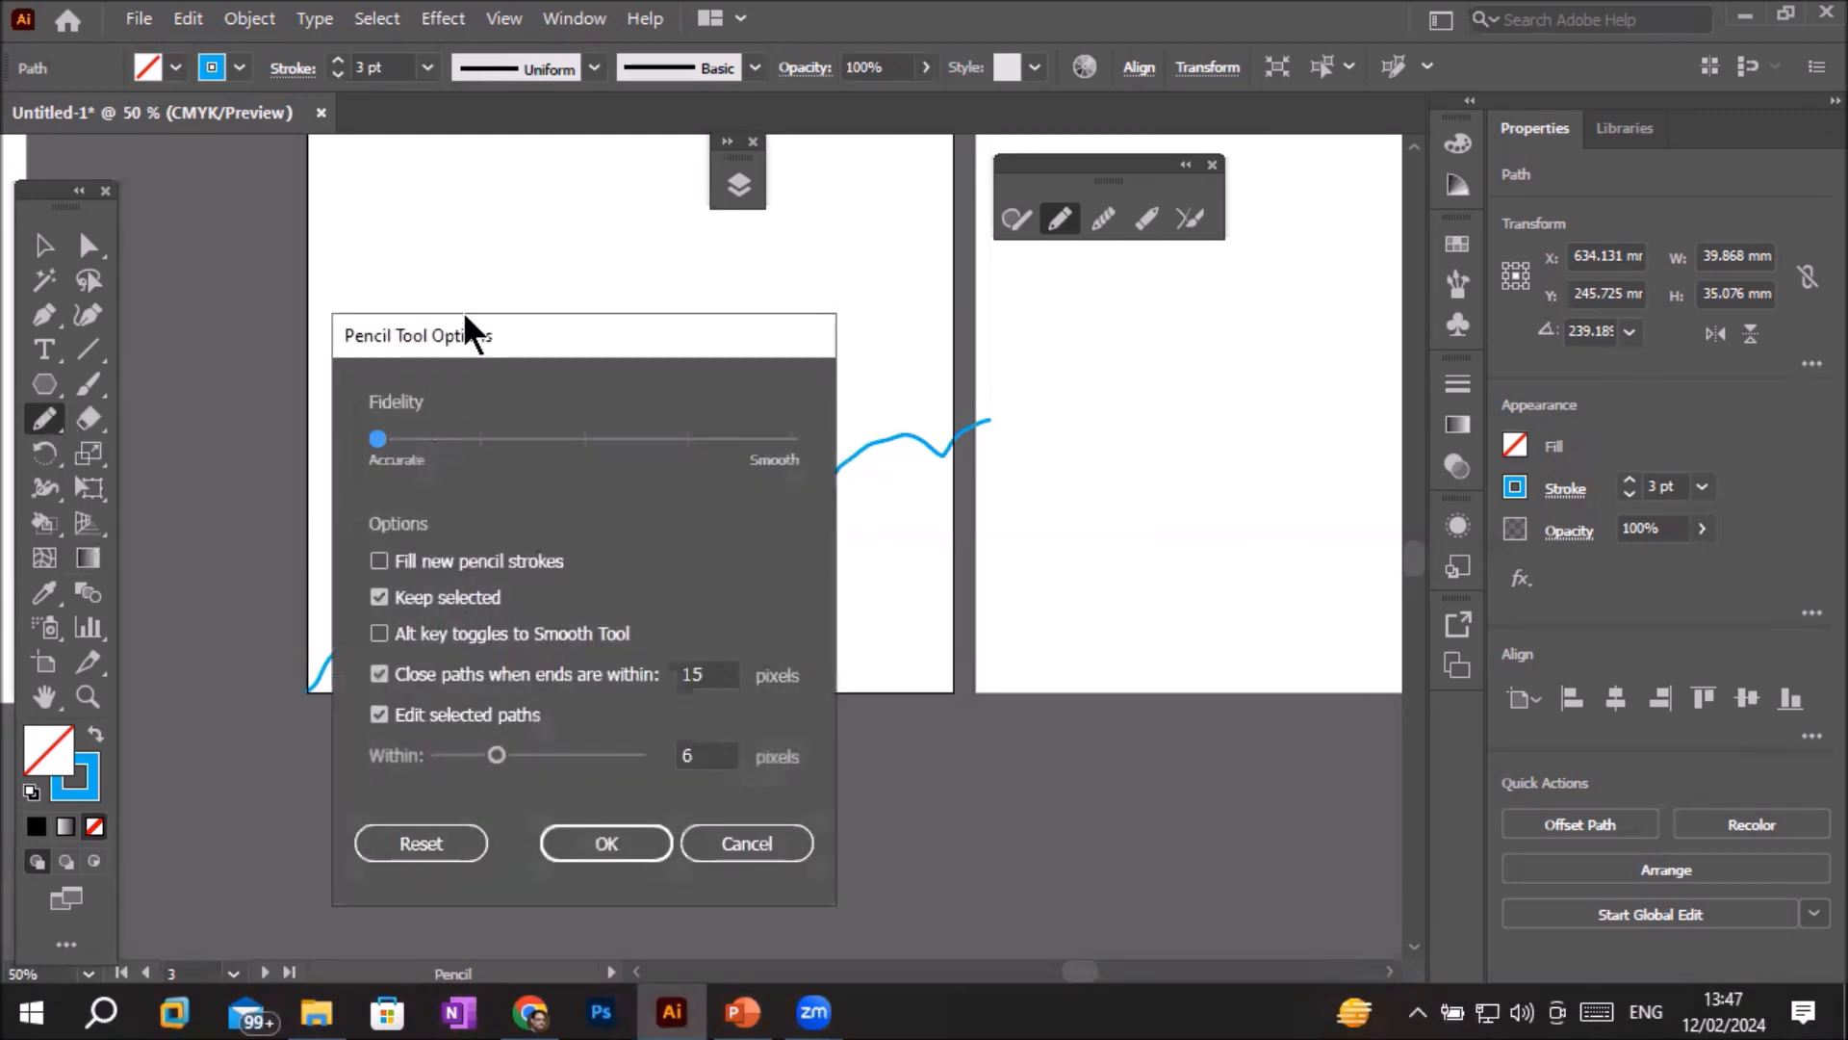
pyautogui.moveTo(478, 334); pyautogui.dragTo(951, 333)
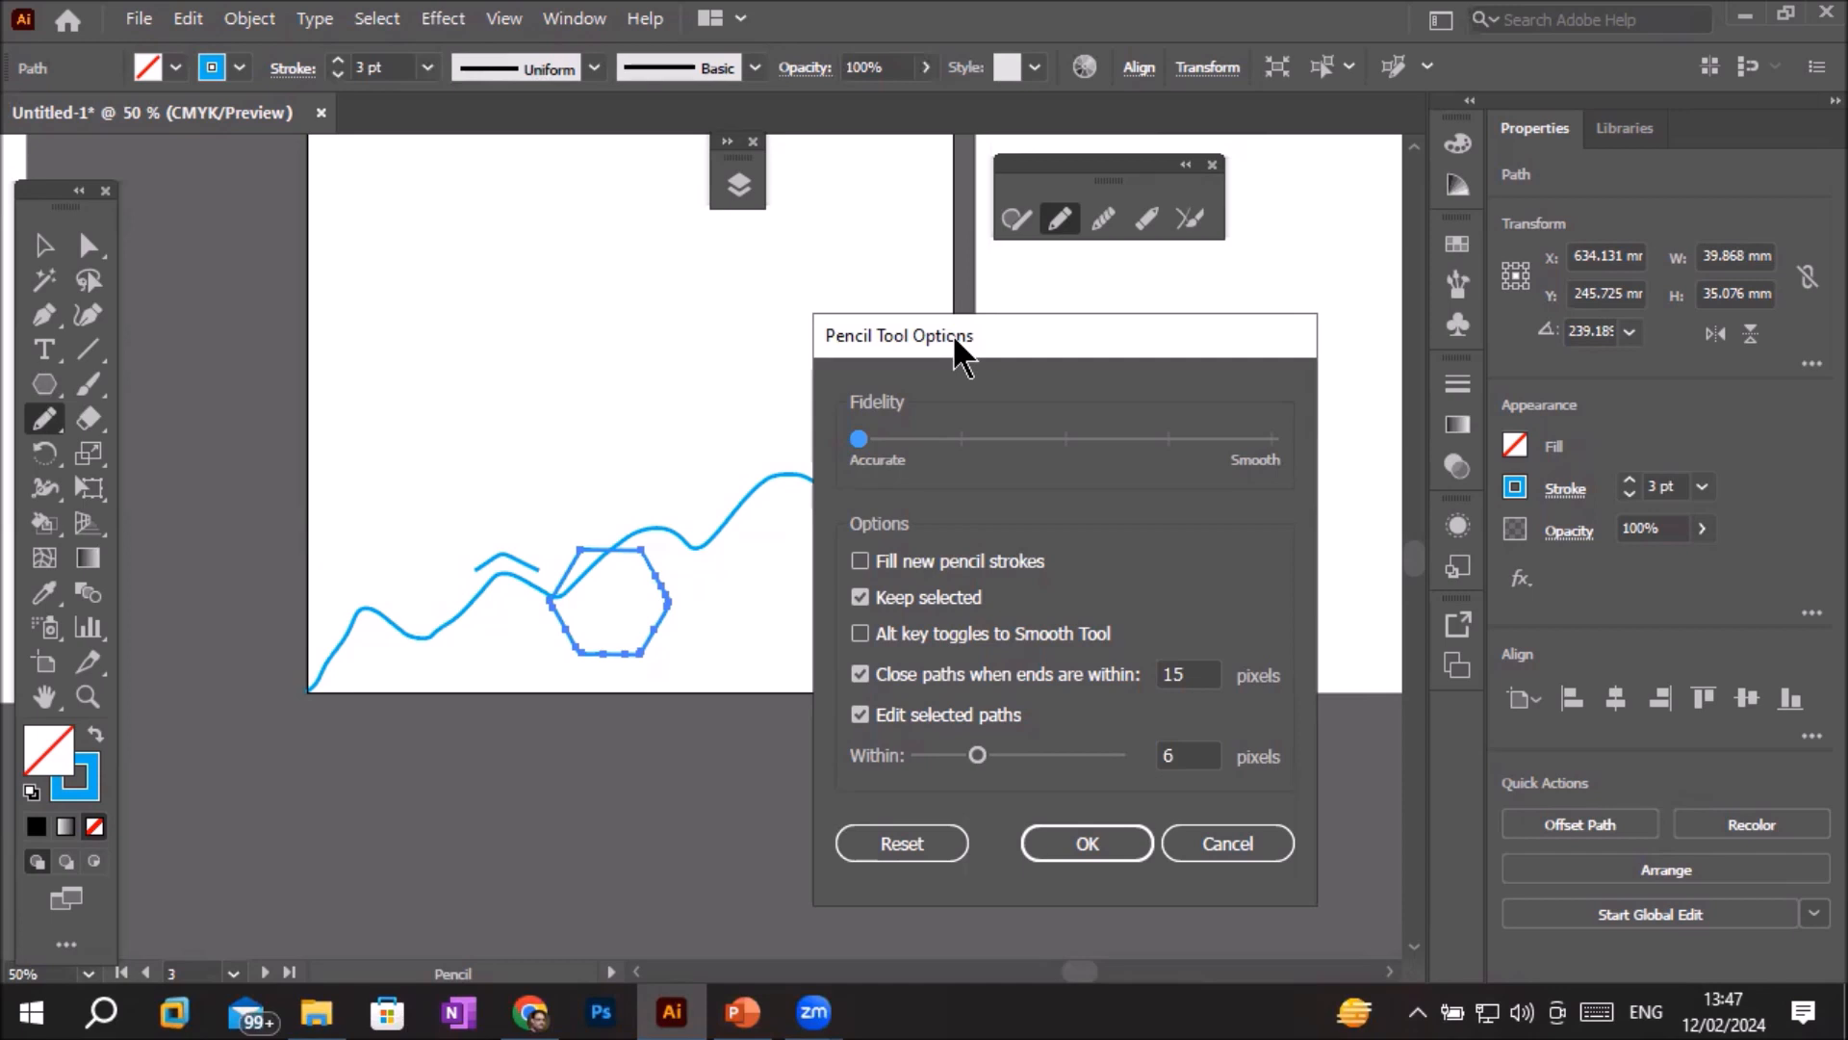
pyautogui.moveTo(940, 338); pyautogui.dragTo(797, 343)
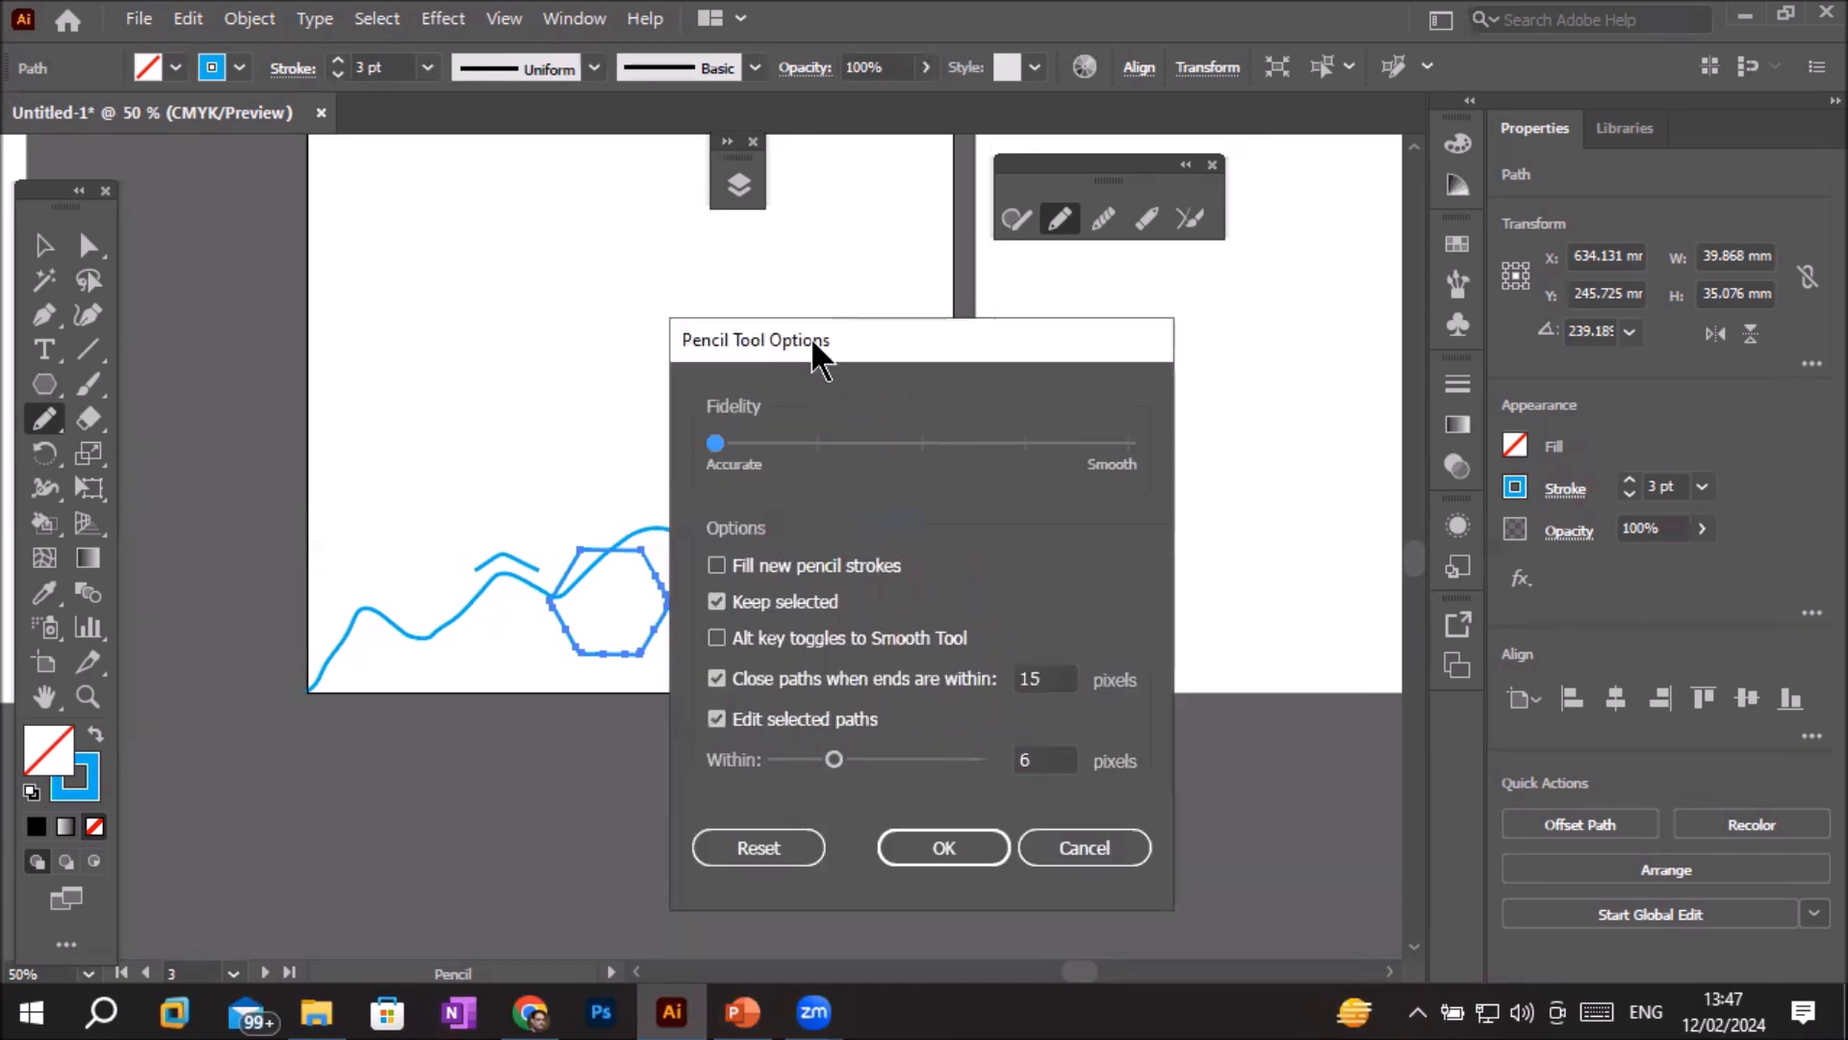
pyautogui.moveTo(713, 444); pyautogui.dragTo(1263, 463)
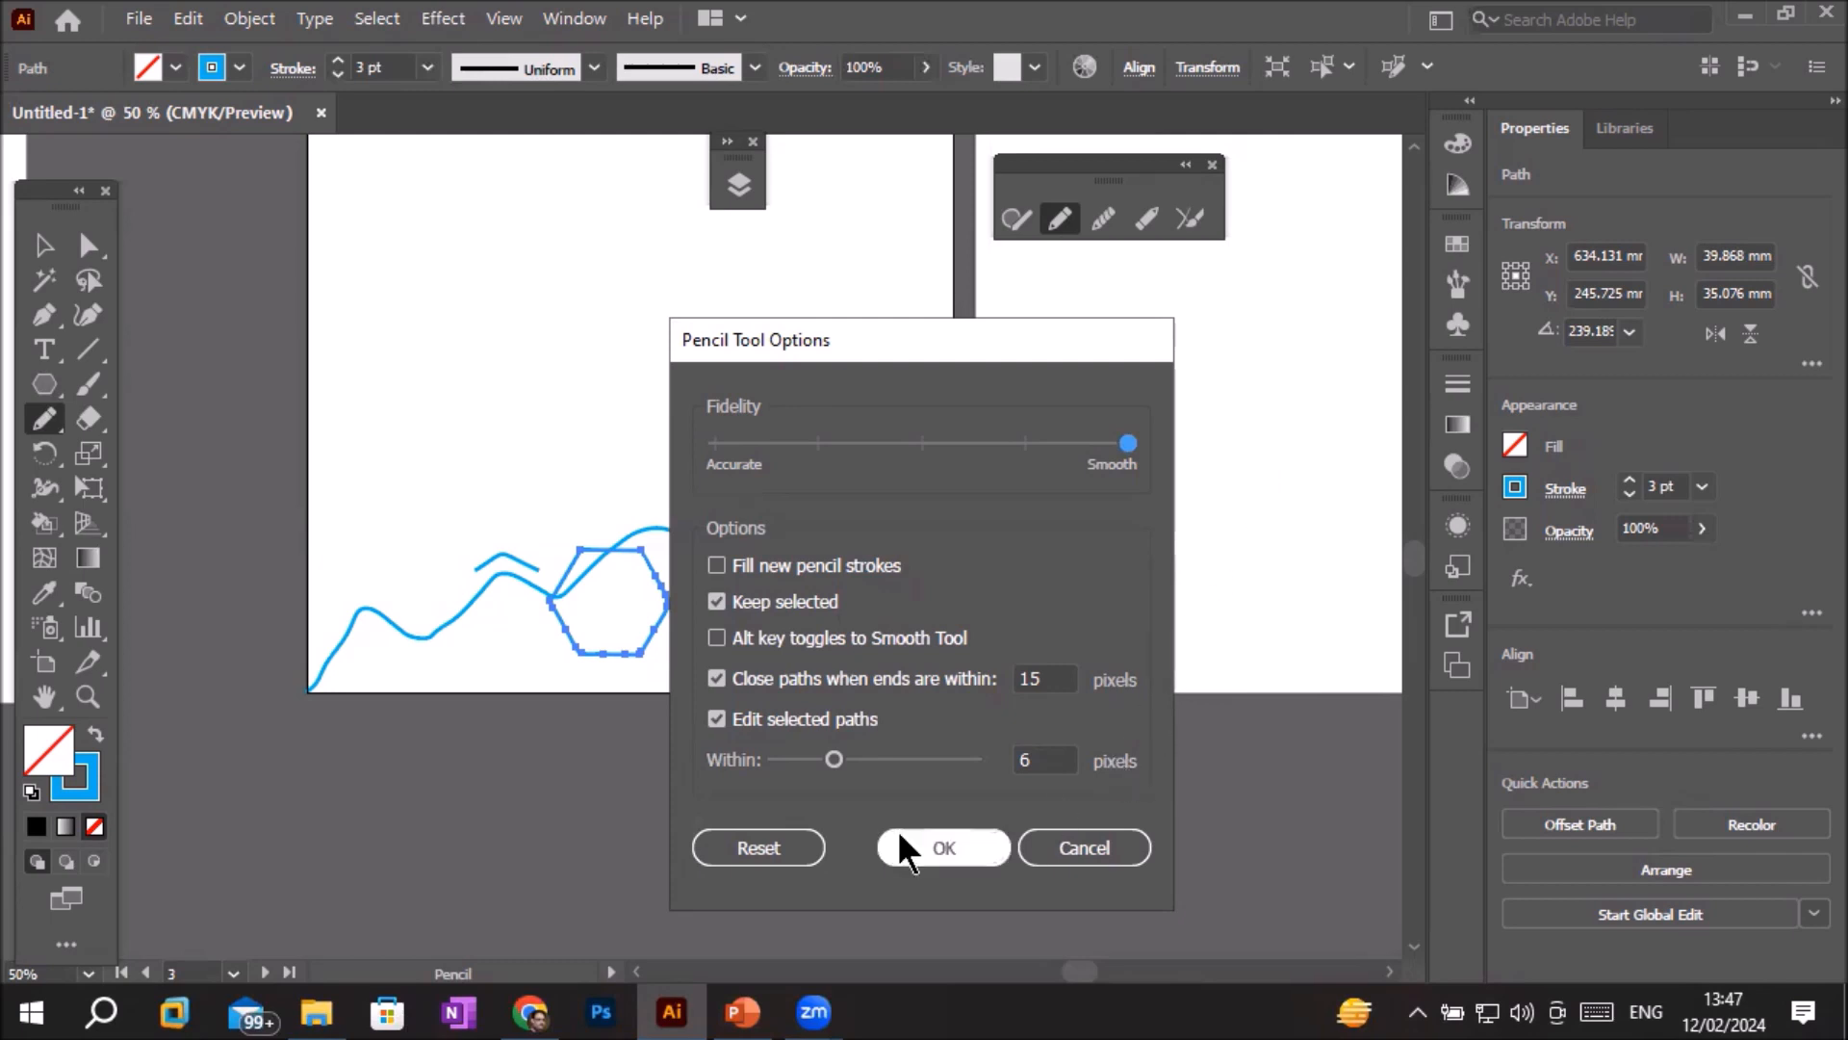
pyautogui.click(932, 847)
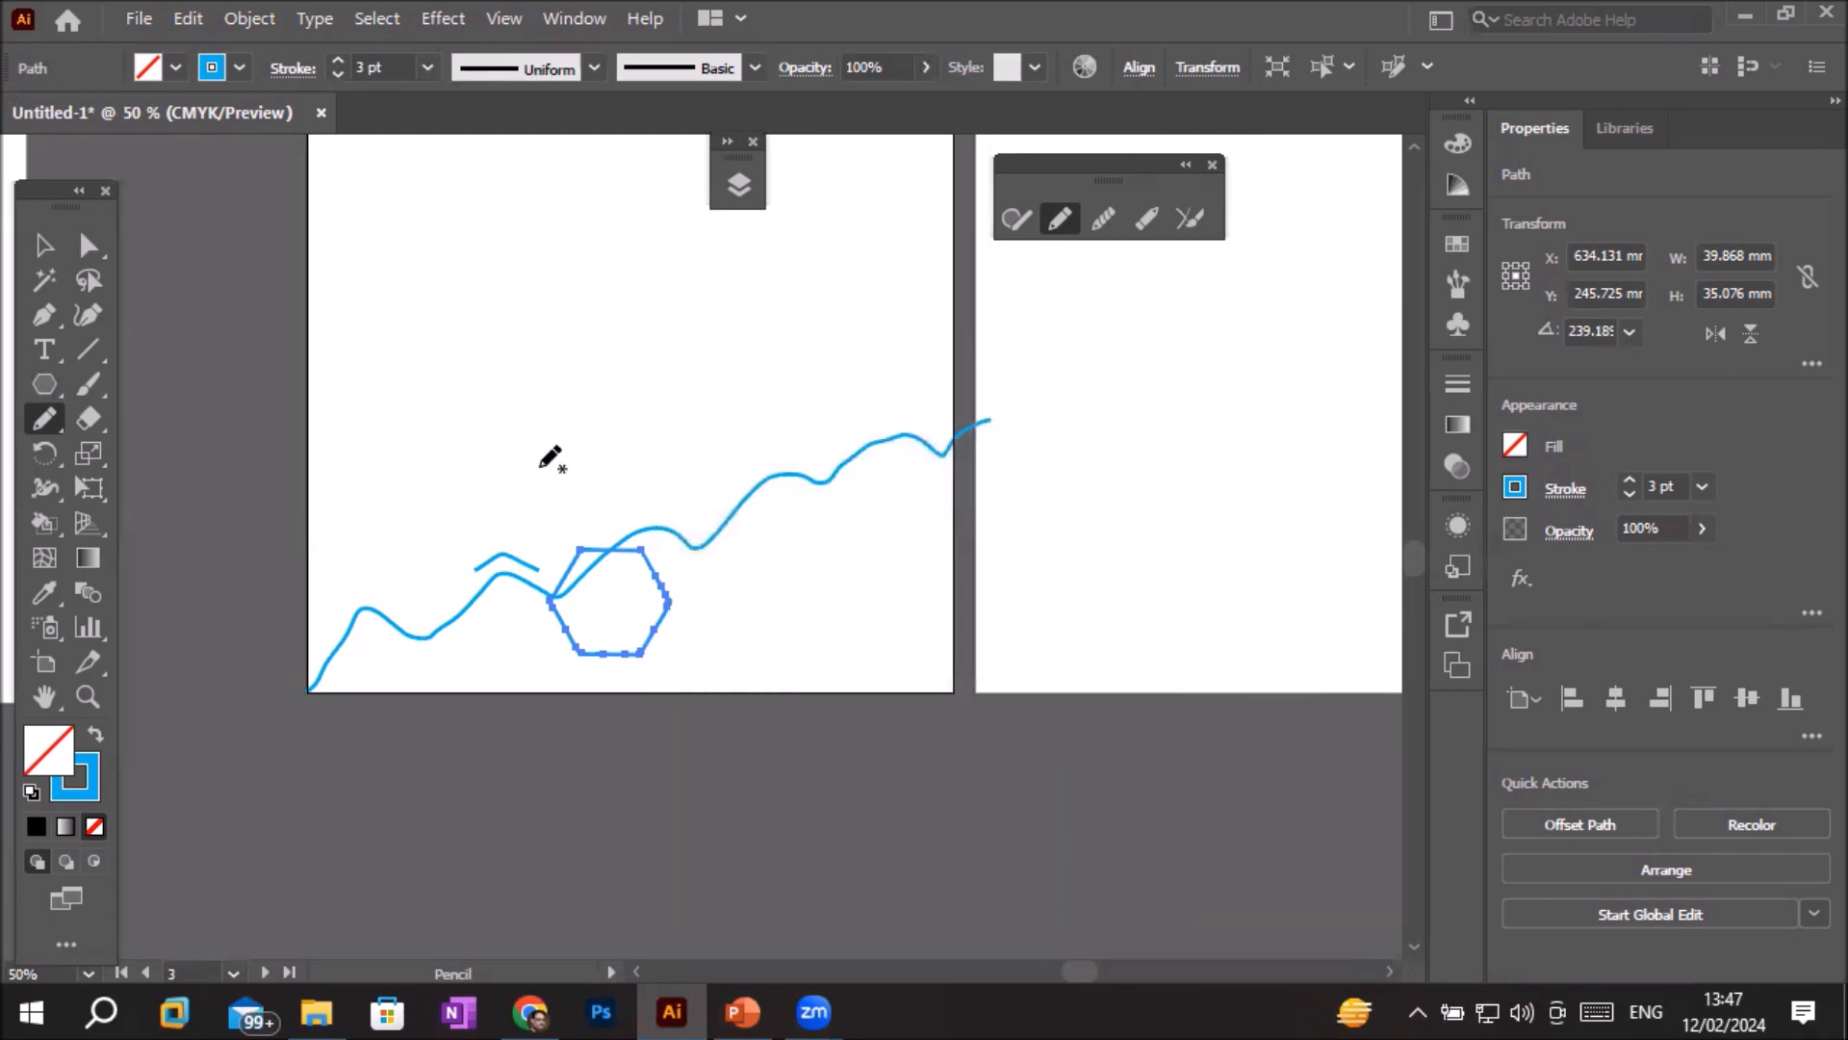
# - Draw a freehand path of five loops, about 335 mm wide and 78 mm high, above the wavy path with the Pencil tool
pyautogui.moveTo(618, 305); pyautogui.dragTo(505, 554)
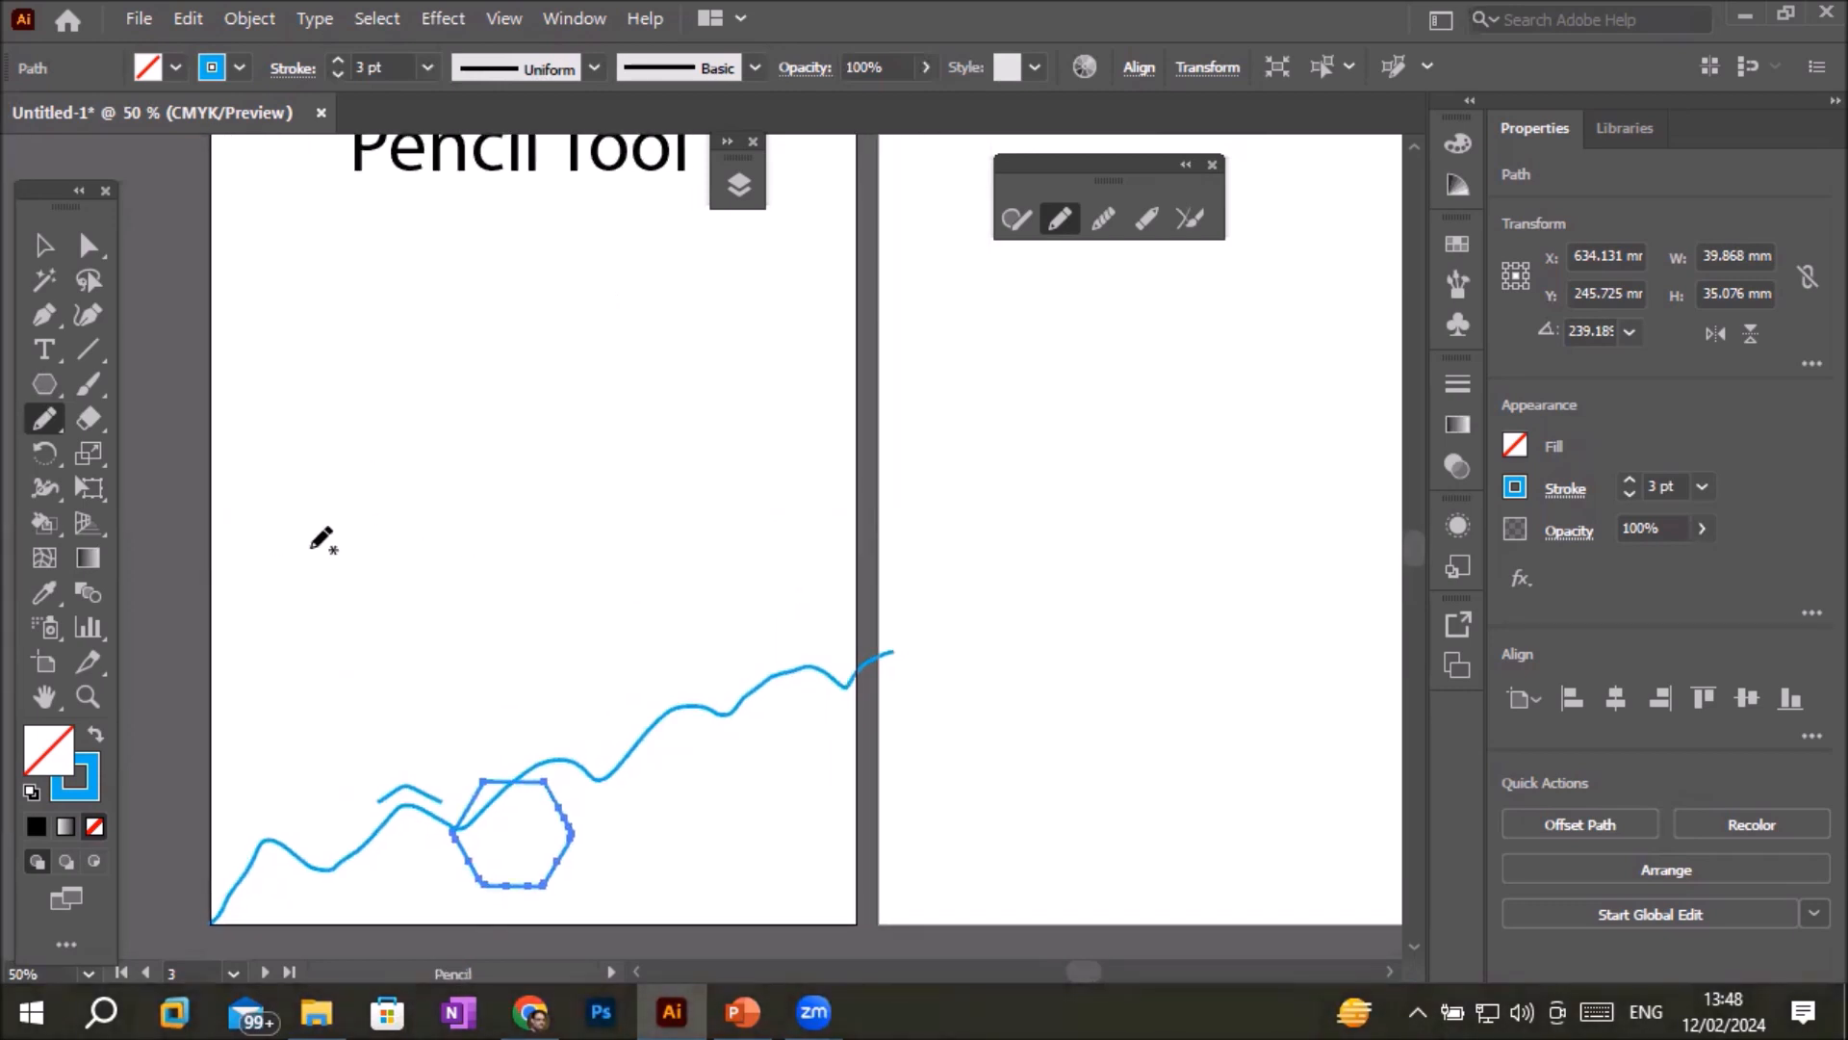
pyautogui.moveTo(287, 560)
pyautogui.mouseDown()
pyautogui.moveTo(354, 560)
pyautogui.moveTo(413, 425)
pyautogui.moveTo(359, 464)
pyautogui.moveTo(360, 563)
pyautogui.moveTo(587, 611)
pyautogui.moveTo(679, 435)
pyautogui.moveTo(611, 443)
pyautogui.moveTo(589, 602)
pyautogui.moveTo(765, 588)
pyautogui.moveTo(859, 455)
pyautogui.moveTo(854, 408)
pyautogui.moveTo(772, 461)
pyautogui.moveTo(803, 585)
pyautogui.moveTo(1021, 557)
pyautogui.moveTo(1080, 428)
pyautogui.moveTo(1036, 407)
pyautogui.moveTo(977, 561)
pyautogui.moveTo(1132, 608)
pyautogui.moveTo(1258, 447)
pyautogui.moveTo(1206, 397)
pyautogui.moveTo(1184, 572)
pyautogui.moveTo(1292, 611)
pyautogui.mouseUp()
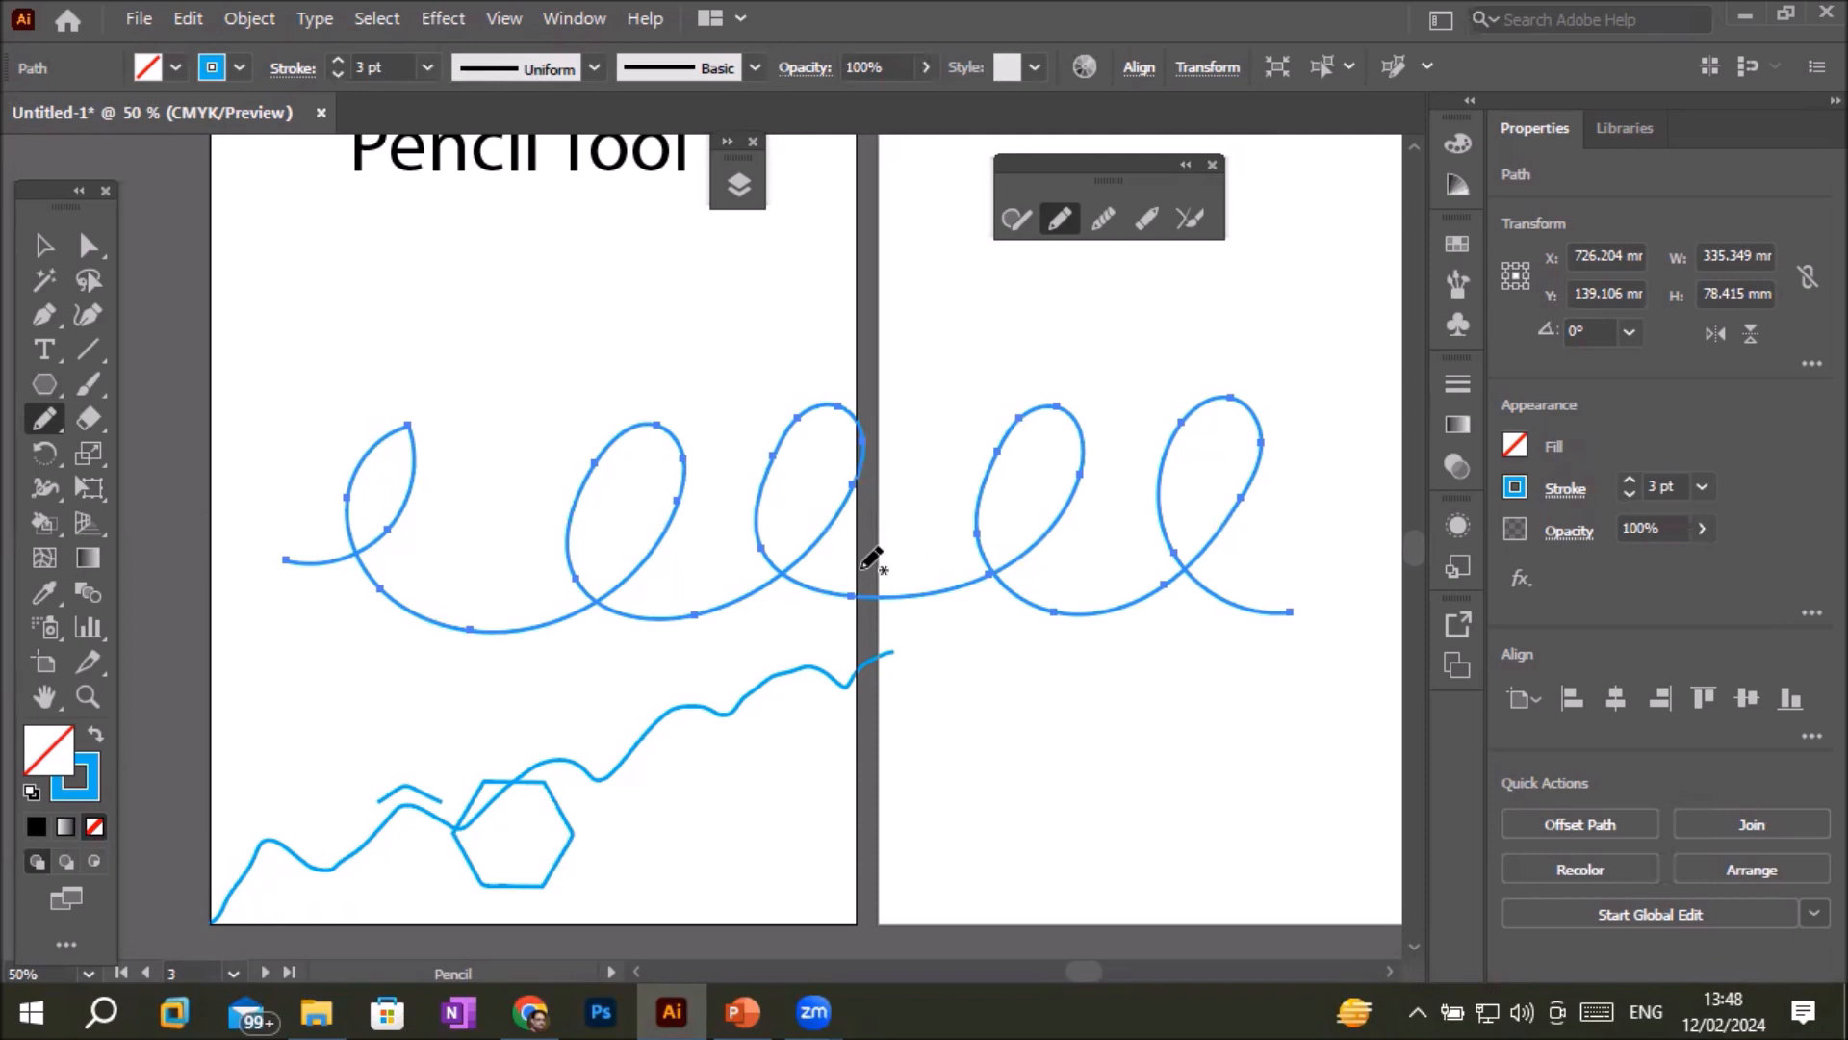
pyautogui.scroll(2, 805, 516)
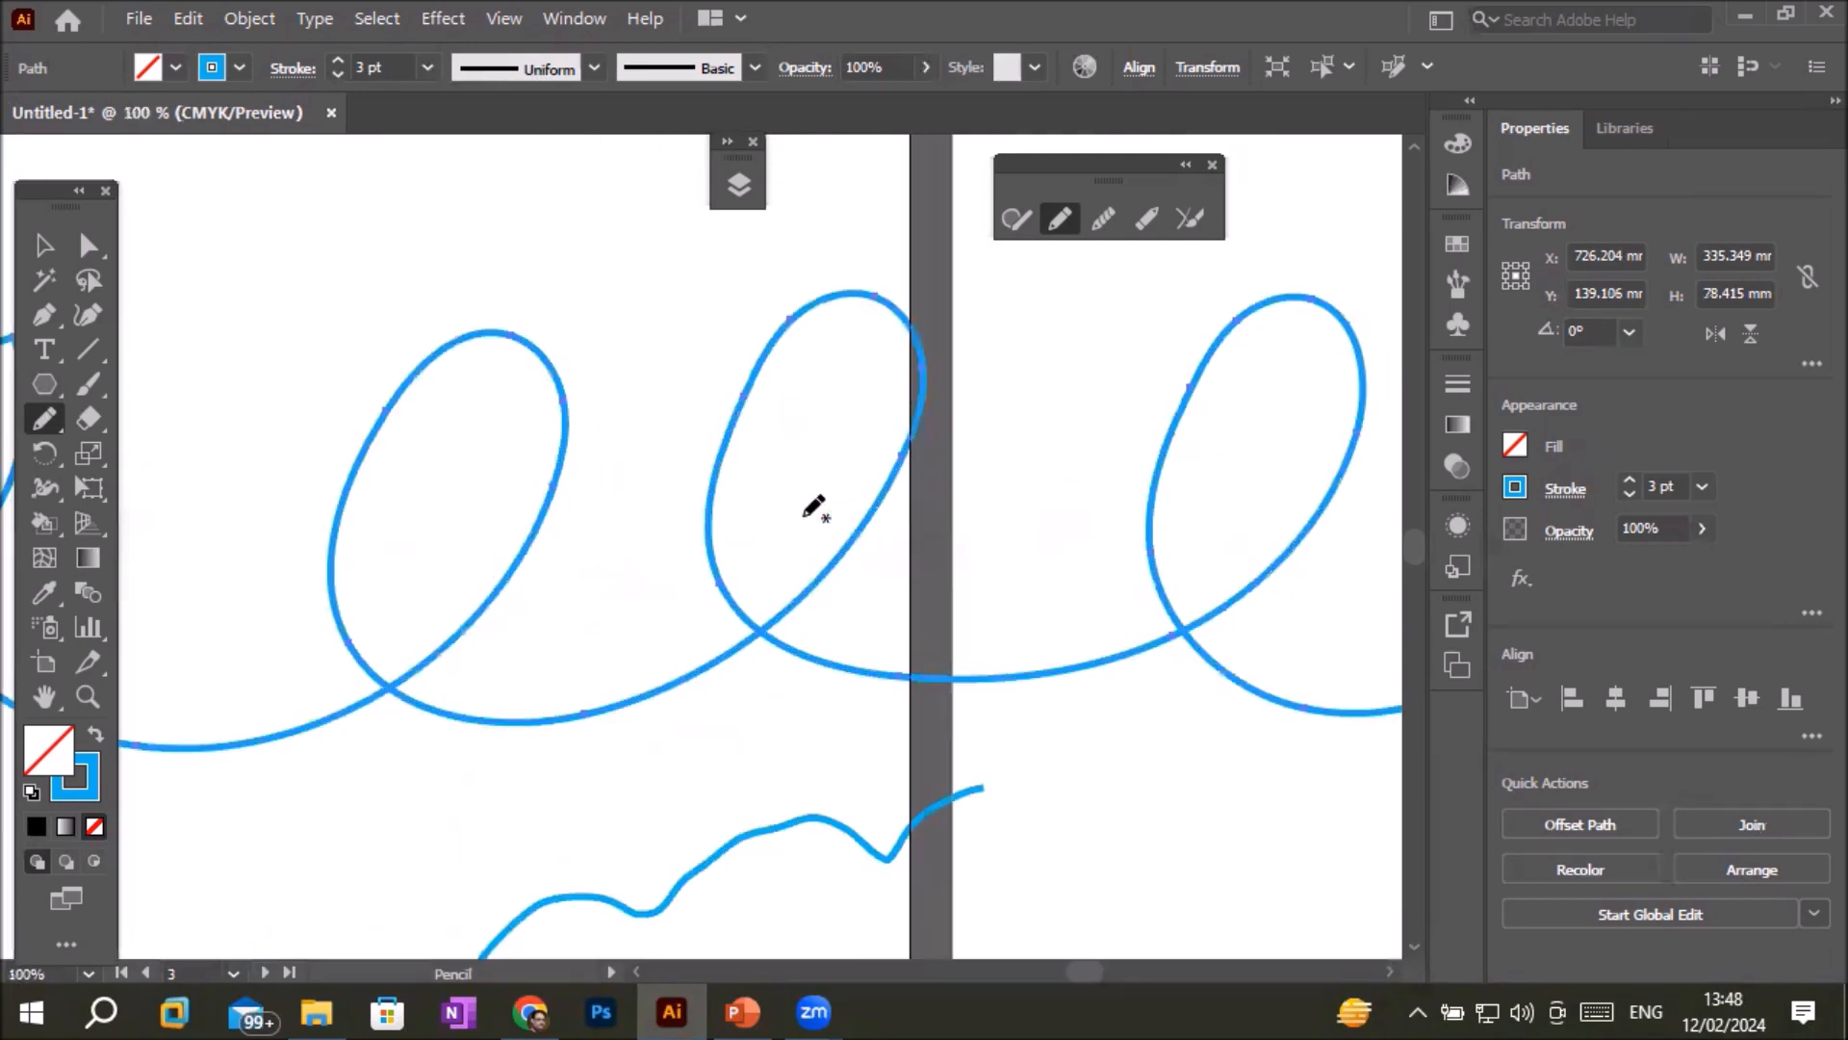
pyautogui.scroll(-3, 814, 507)
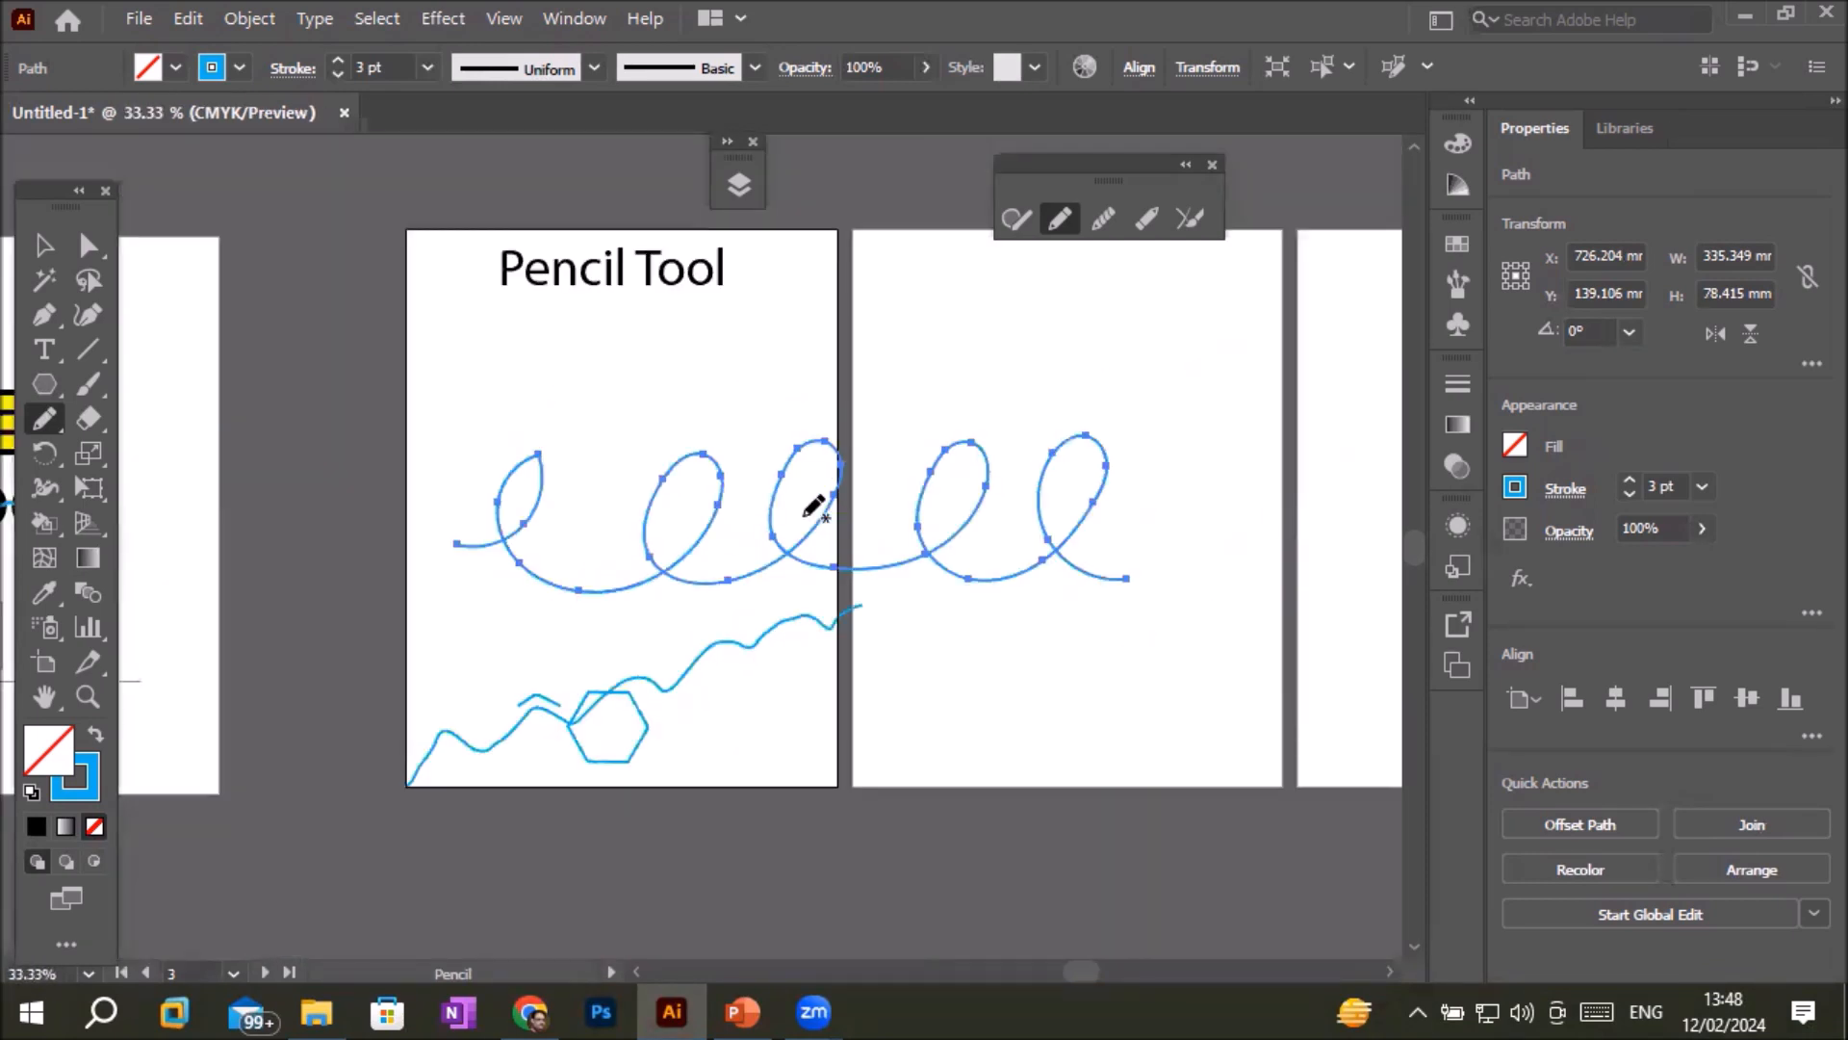
# - Set the Pencil tool's fidelity to fully Accurate and draw a second looping path about 389 mm wide above the first one
pyautogui.doubleClick(56, 419)
pyautogui.moveTo(1128, 443); pyautogui.dragTo(650, 449)
pyautogui.click(956, 825)
pyautogui.moveTo(550, 421)
pyautogui.mouseDown()
pyautogui.moveTo(578, 343)
pyautogui.moveTo(553, 339)
pyautogui.moveTo(531, 432)
pyautogui.moveTo(651, 443)
pyautogui.moveTo(732, 330)
pyautogui.moveTo(703, 322)
pyautogui.moveTo(665, 412)
pyautogui.moveTo(764, 443)
pyautogui.moveTo(878, 385)
pyautogui.moveTo(897, 324)
pyautogui.moveTo(837, 355)
pyautogui.moveTo(856, 435)
pyautogui.moveTo(1053, 414)
pyautogui.moveTo(1105, 313)
pyautogui.moveTo(1063, 328)
pyautogui.moveTo(1069, 429)
pyautogui.moveTo(1264, 451)
pyautogui.mouseUp()
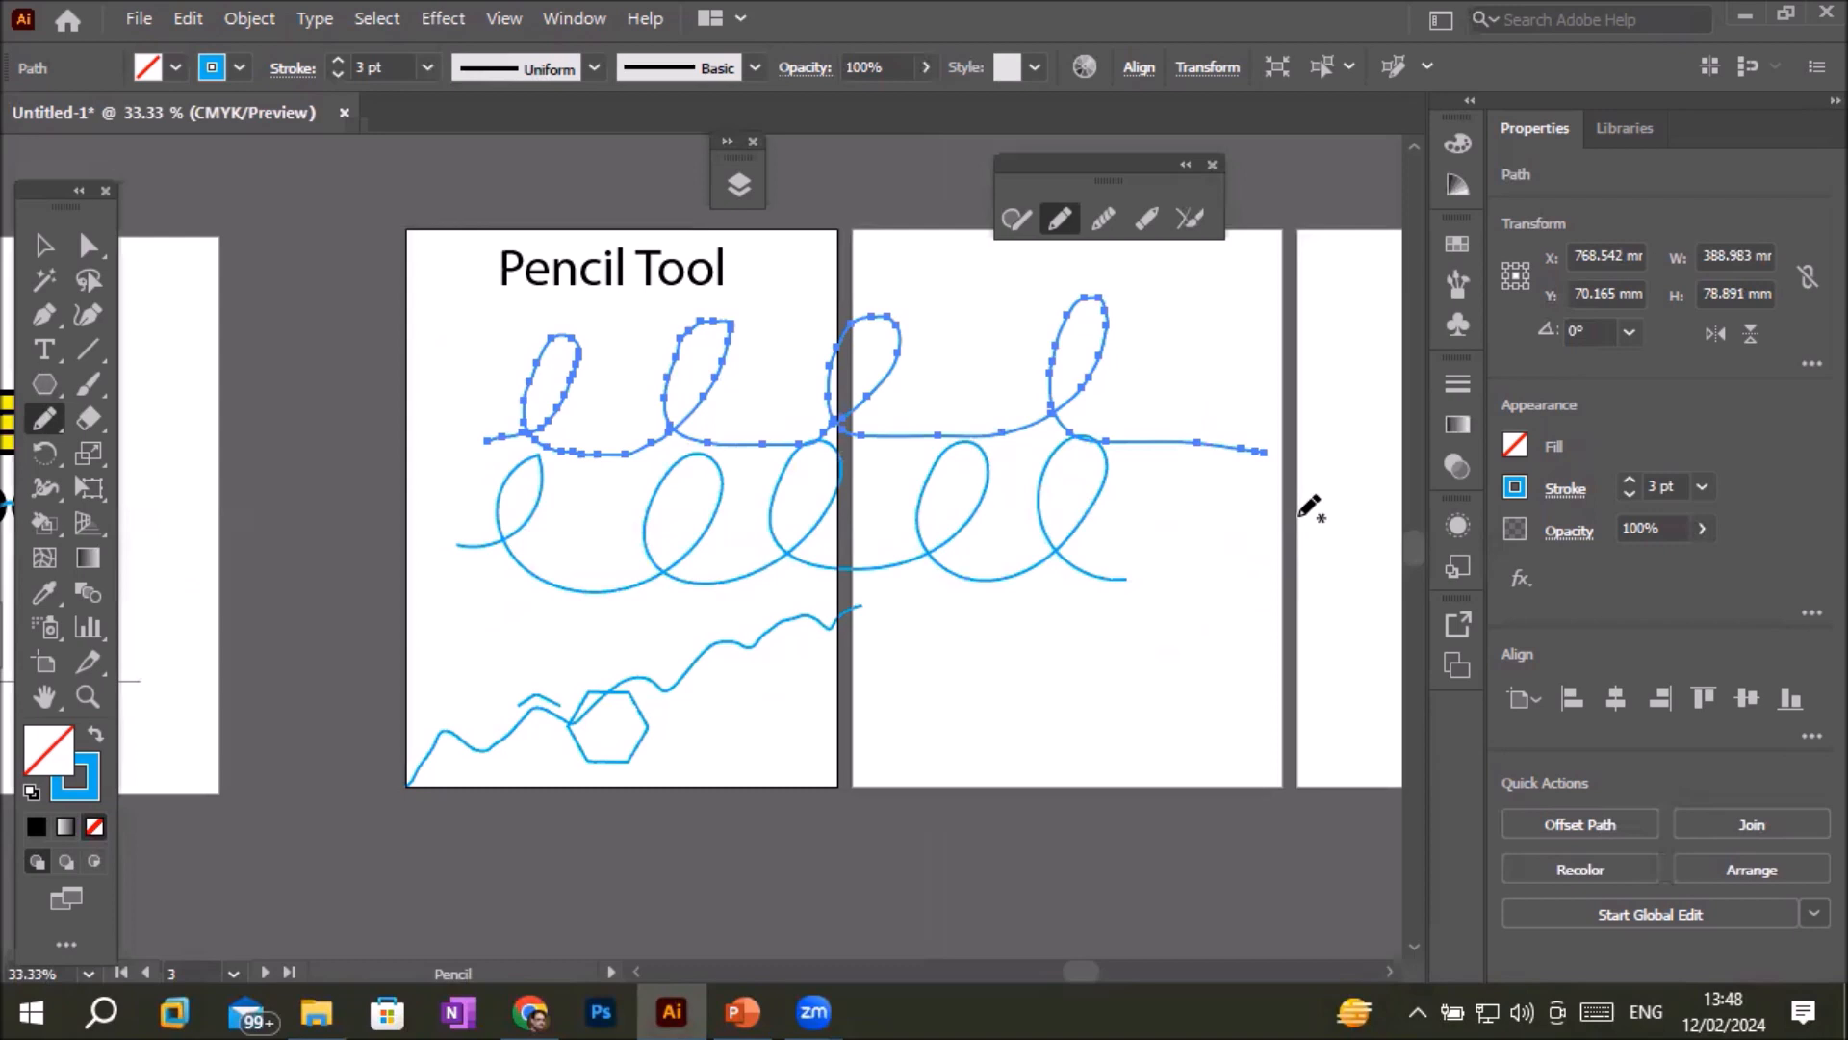
# - Increase the stroke weight of the upper looping path to 20 pt
pyautogui.click(338, 61)
pyautogui.click(338, 60)
pyautogui.click(338, 61)
pyautogui.click(337, 61)
pyautogui.click(338, 61)
pyautogui.click(338, 61)
pyautogui.click(338, 61)
pyautogui.click(338, 61)
pyautogui.click(337, 61)
pyautogui.click(338, 61)
pyautogui.click(338, 61)
pyautogui.click(338, 61)
pyautogui.click(338, 60)
pyautogui.click(338, 61)
pyautogui.click(338, 61)
pyautogui.click(338, 61)
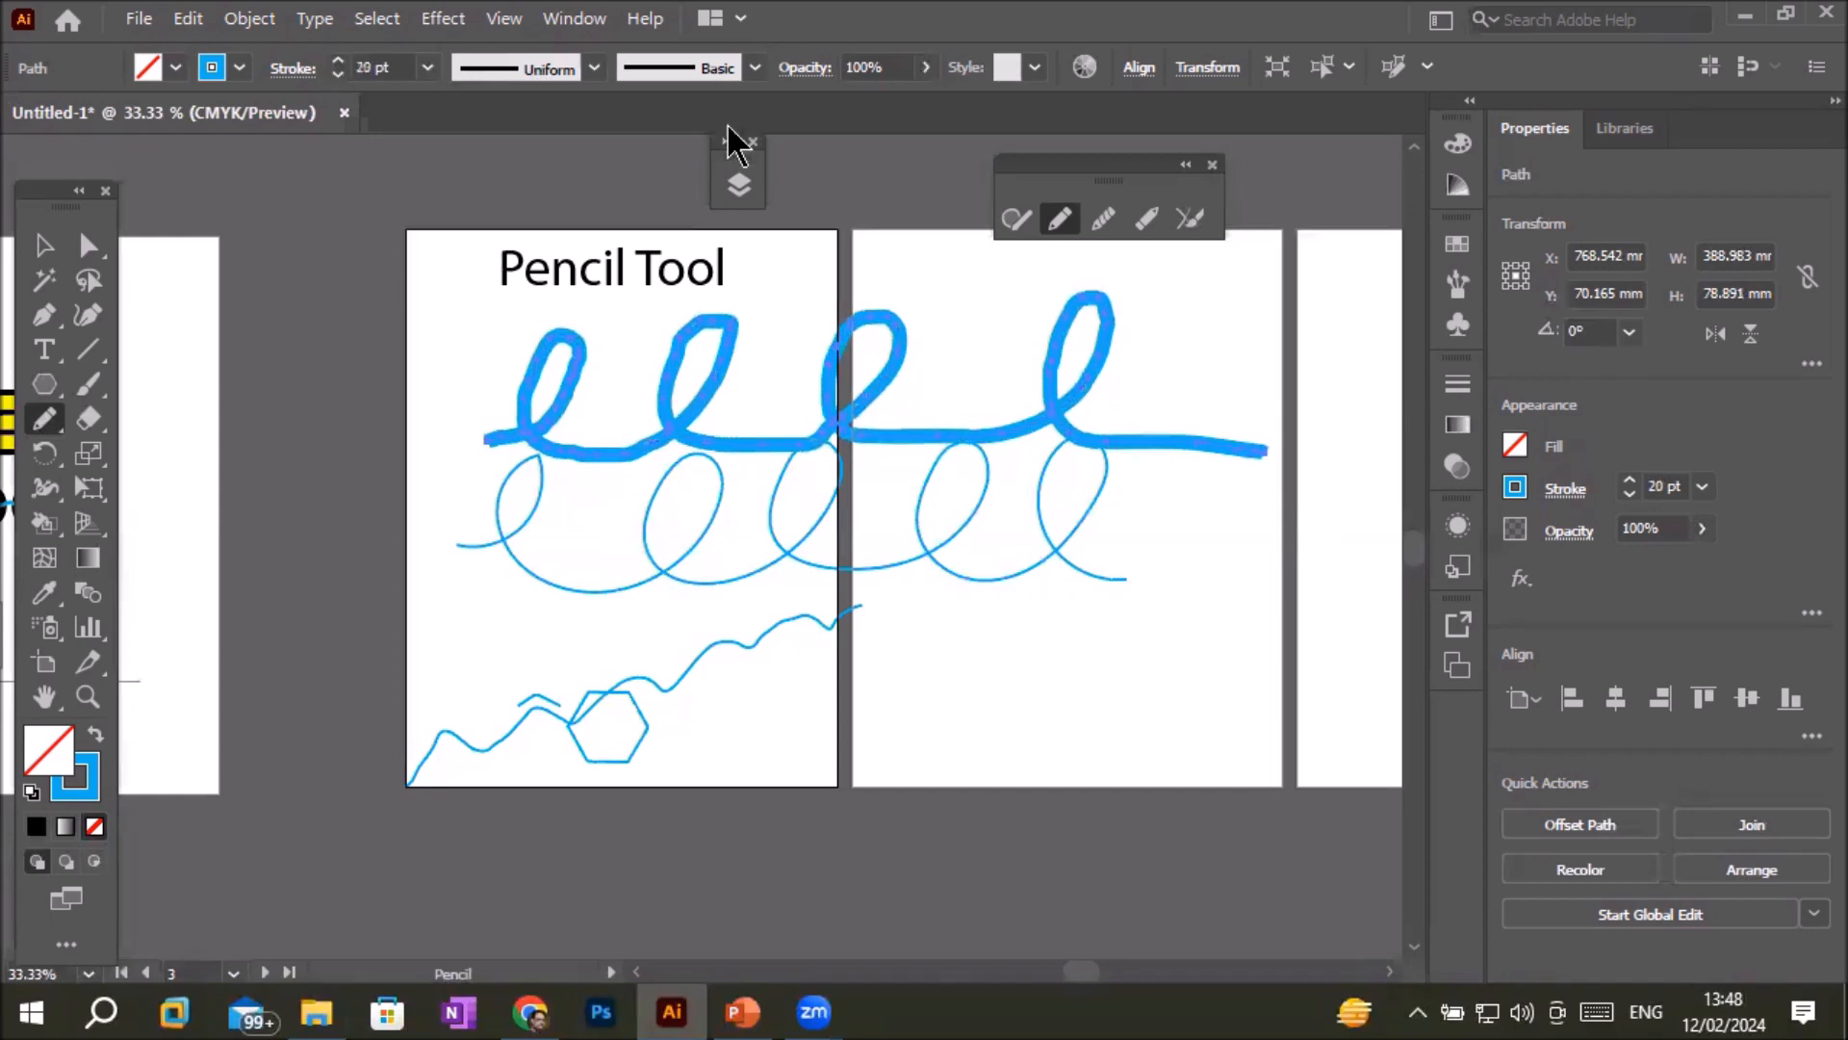
# - Smooth the bumps along the rightmost loop of the thick 20 pt path with the Smooth tool
pyautogui.scroll(1, 1164, 279)
pyautogui.scroll(2, 1124, 270)
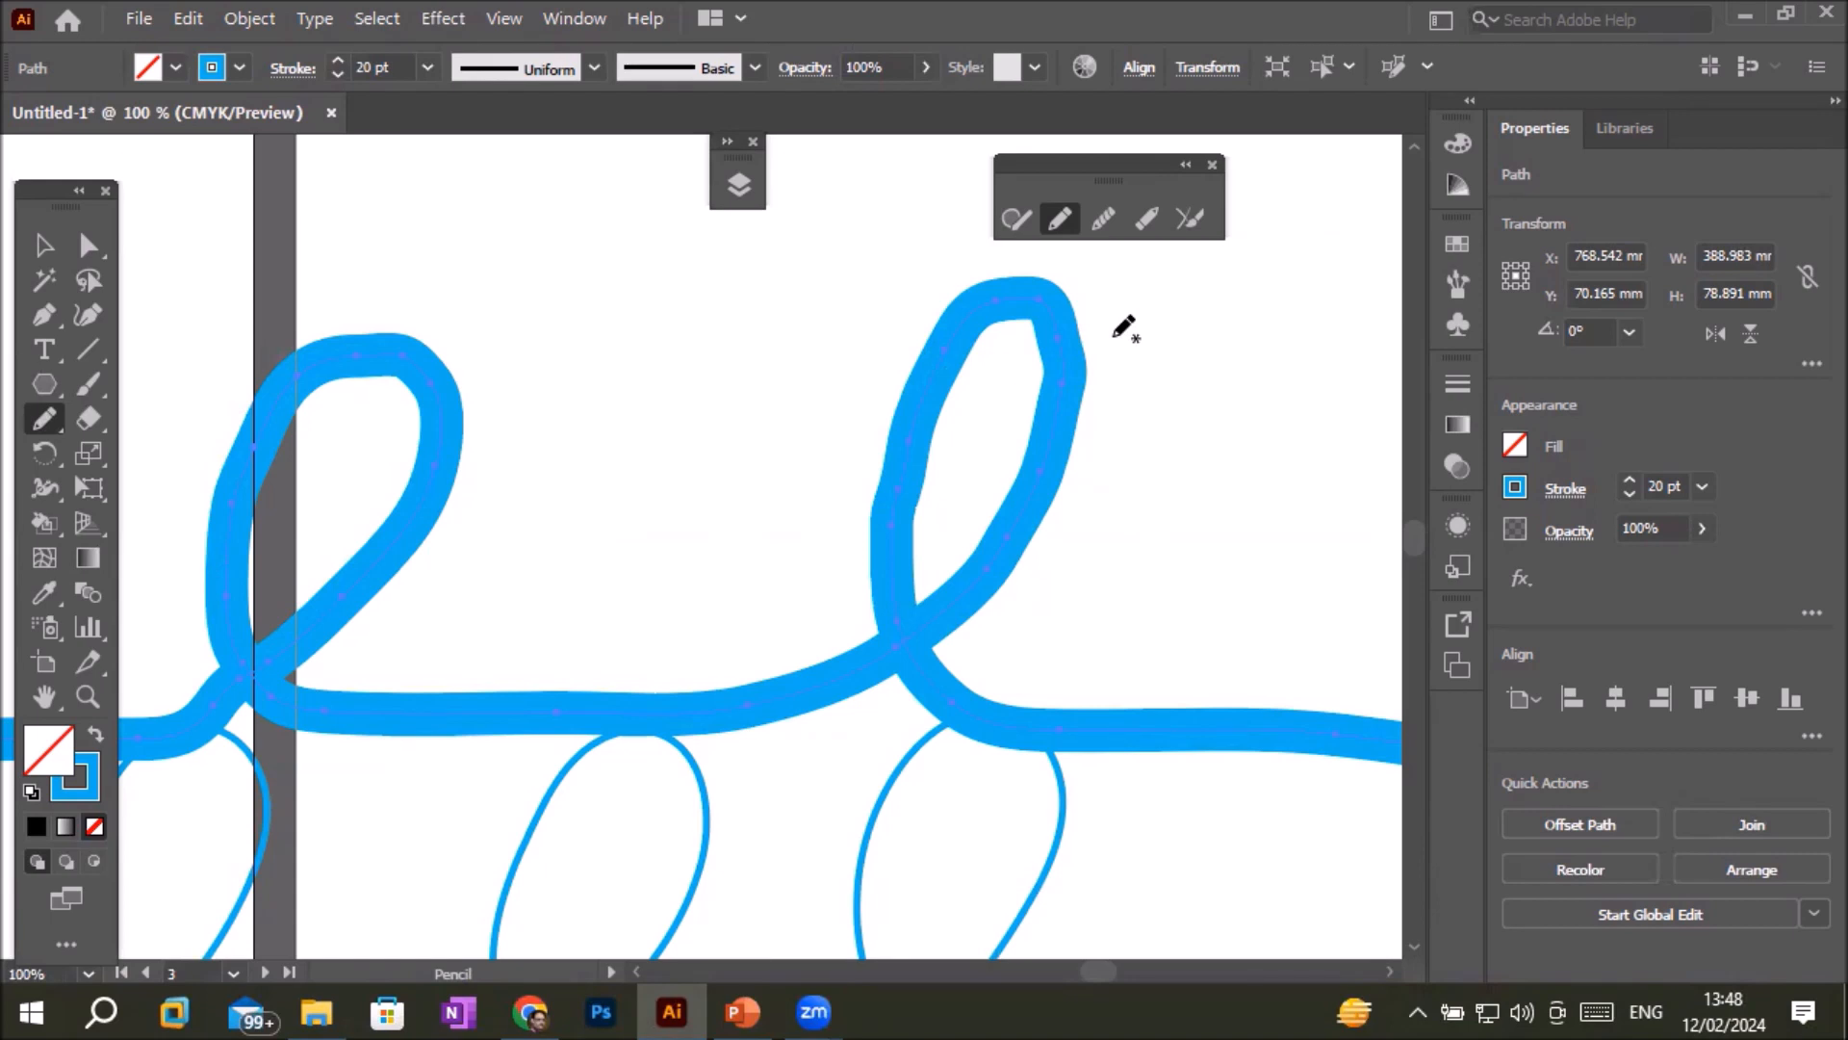
pyautogui.click(1102, 215)
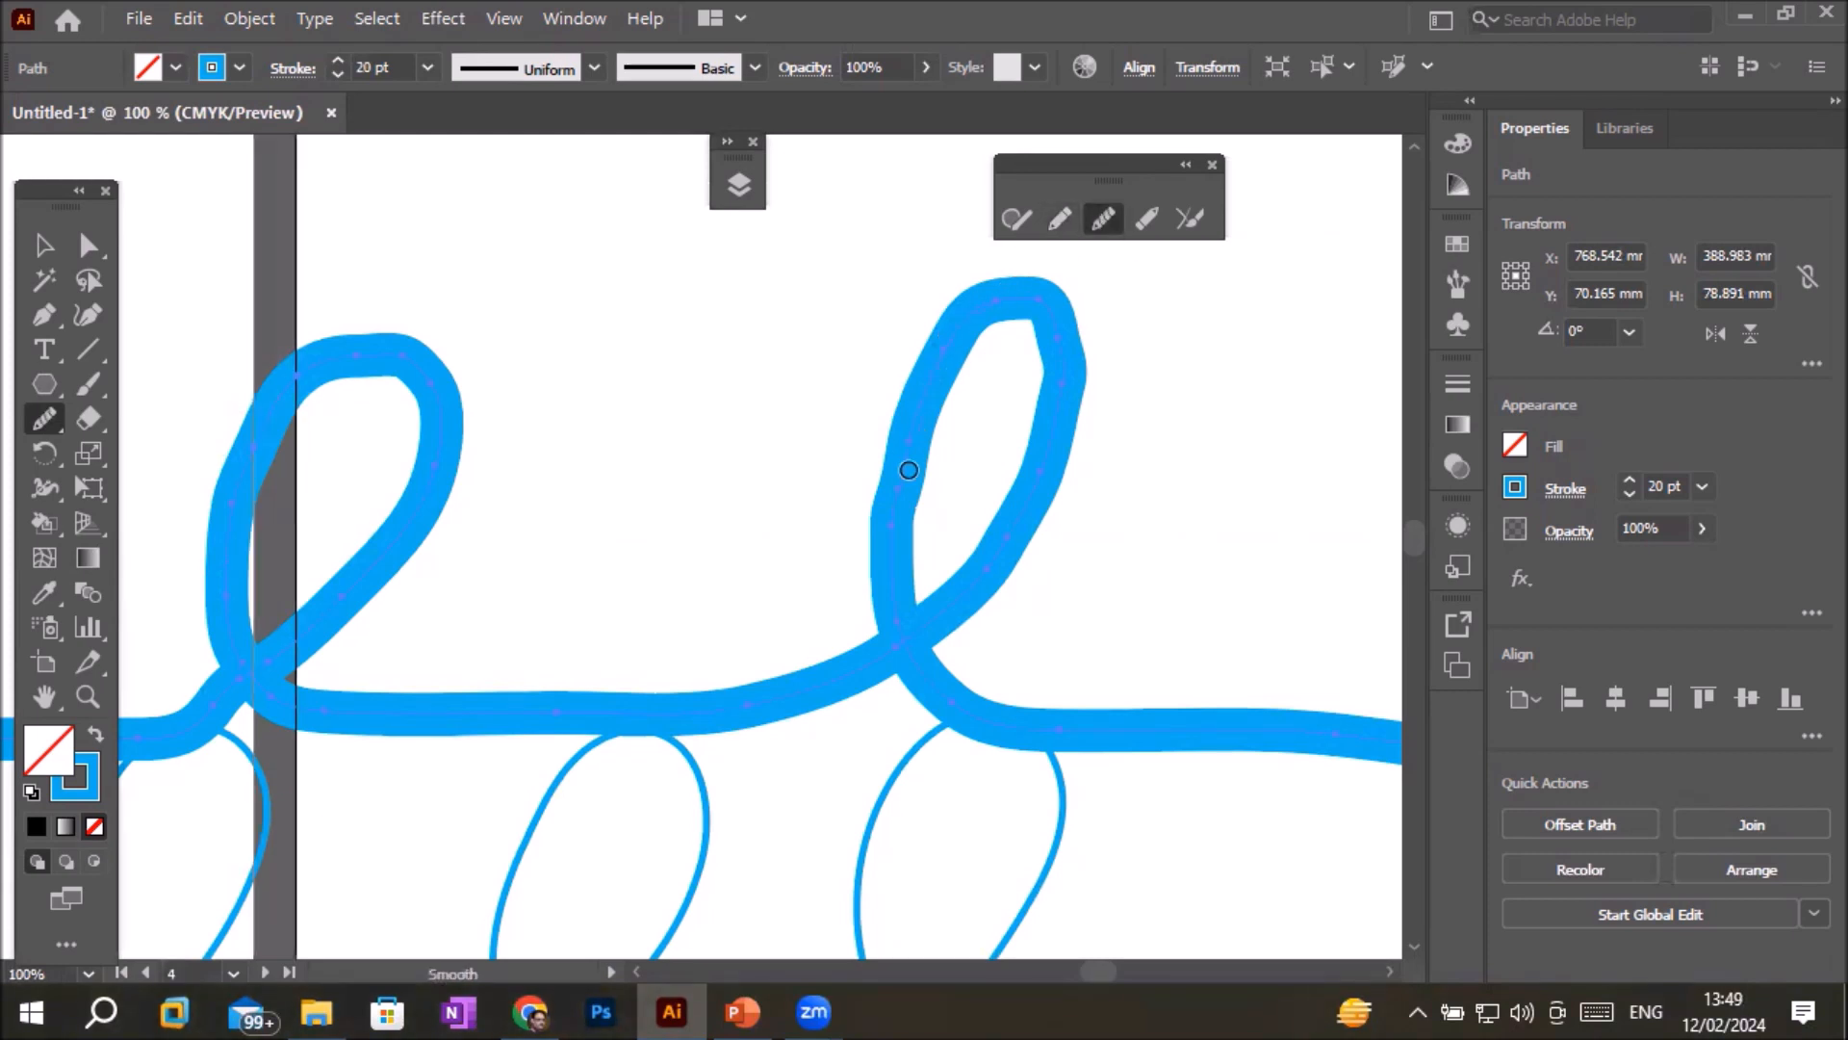
pyautogui.moveTo(957, 362); pyautogui.dragTo(1011, 297)
pyautogui.moveTo(1086, 399); pyautogui.dragTo(1042, 539)
pyautogui.moveTo(1082, 395); pyautogui.dragTo(1044, 548)
pyautogui.moveTo(1015, 313)
pyautogui.mouseDown()
pyautogui.moveTo(1079, 361)
pyautogui.moveTo(1076, 474)
pyautogui.mouseUp()
pyautogui.moveTo(972, 308)
pyautogui.mouseDown()
pyautogui.moveTo(880, 501)
pyautogui.moveTo(881, 578)
pyautogui.mouseUp()
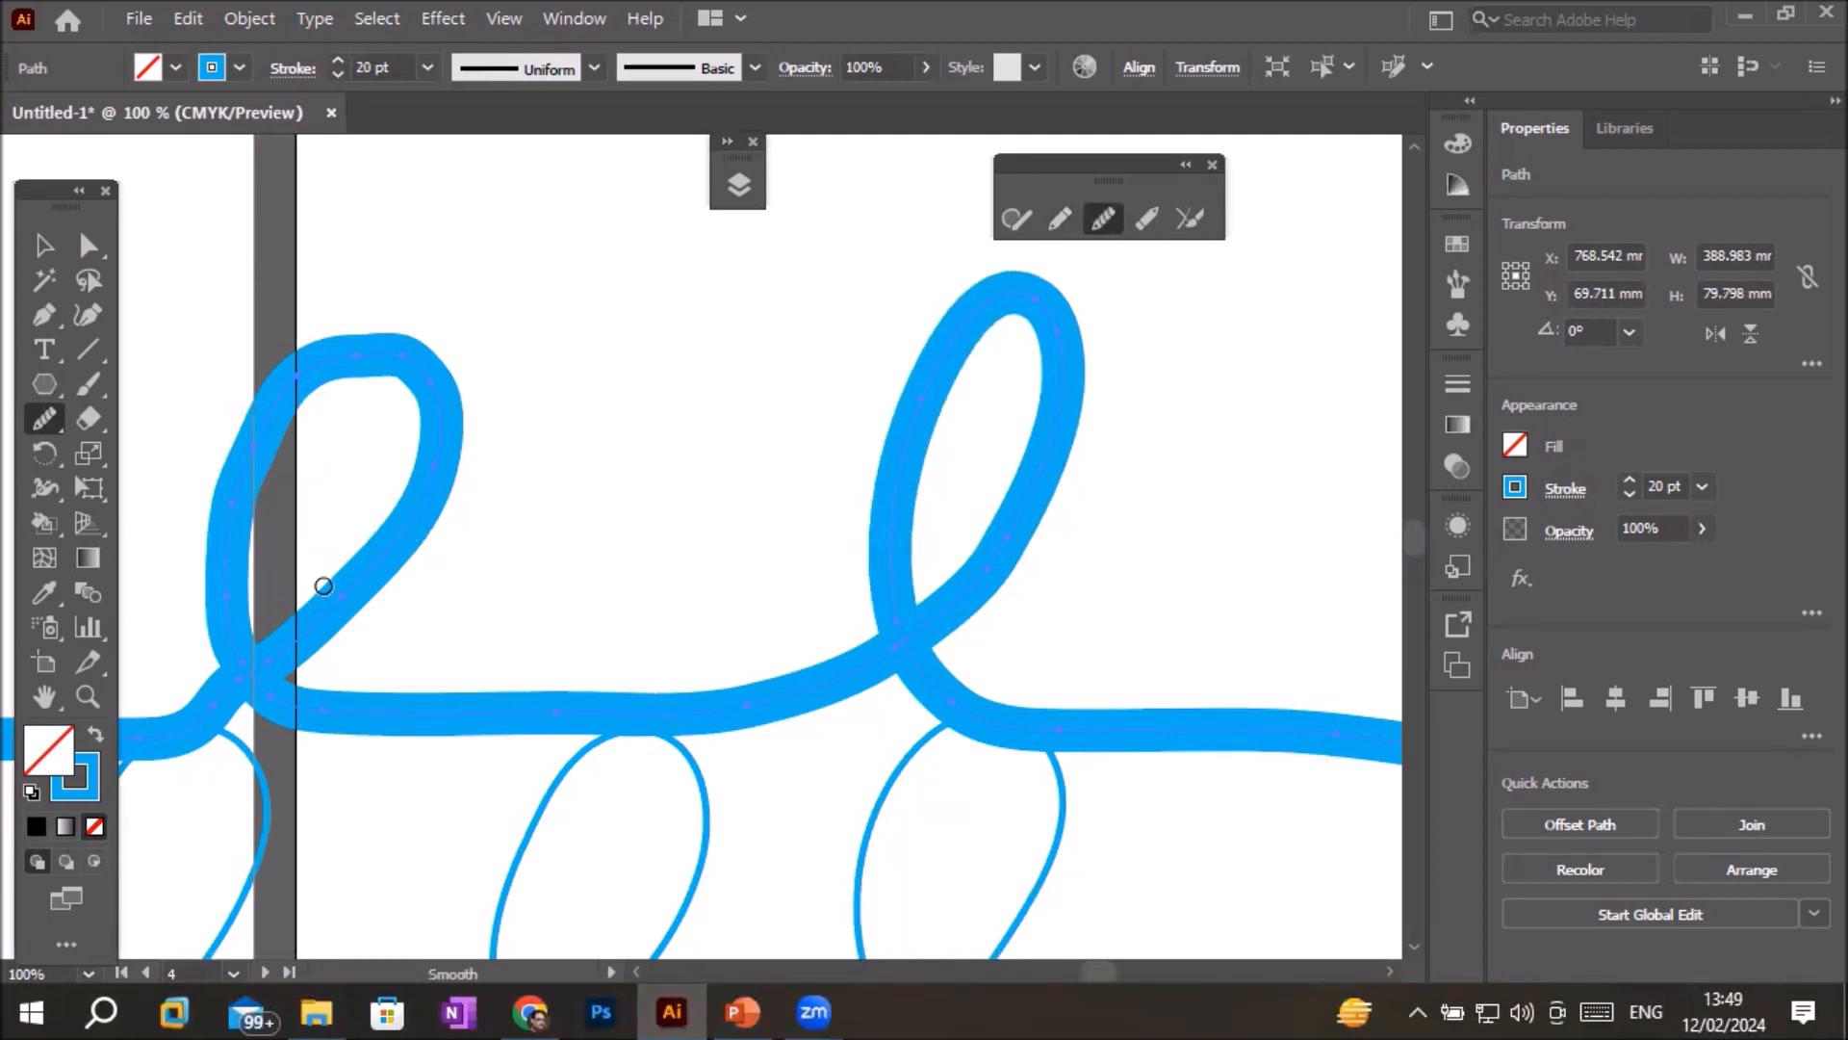
# - Smooth both sides and the sharp top of the second loop from the start of the thick path
pyautogui.moveTo(395, 535); pyautogui.dragTo(1290, 444)
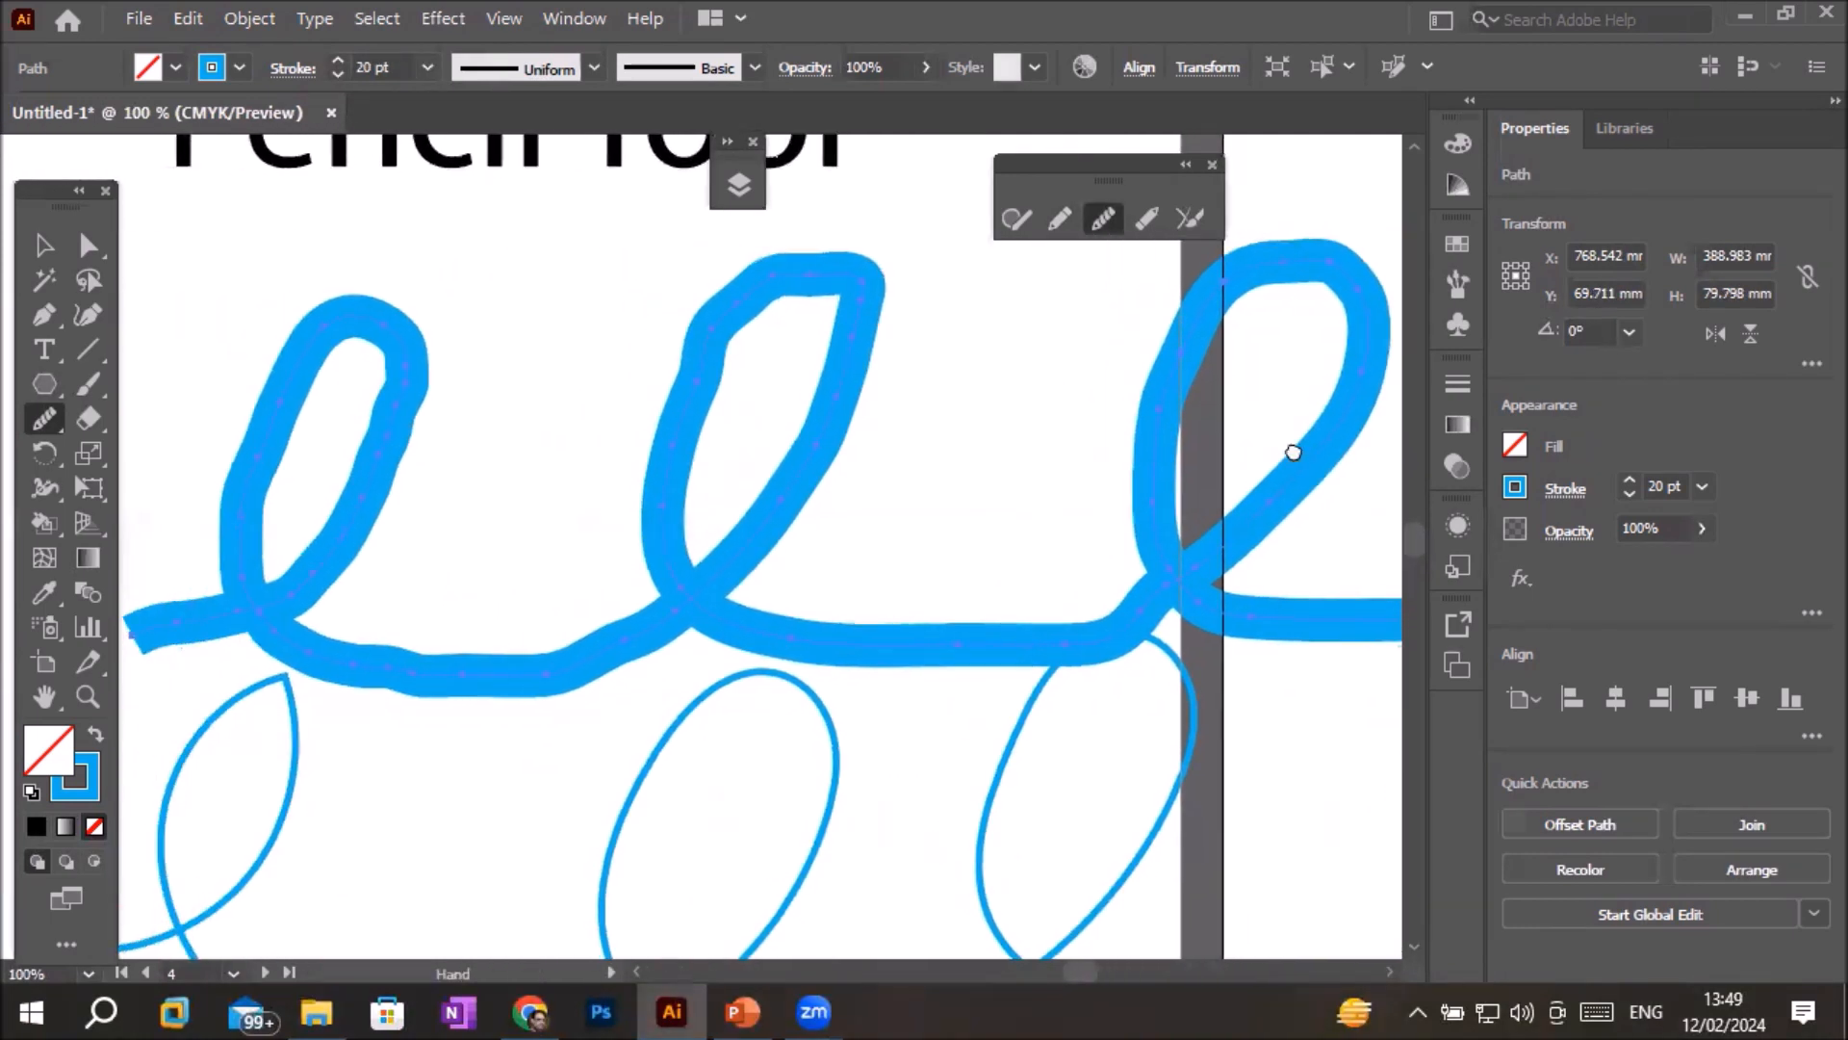
pyautogui.scroll(2, 786, 277)
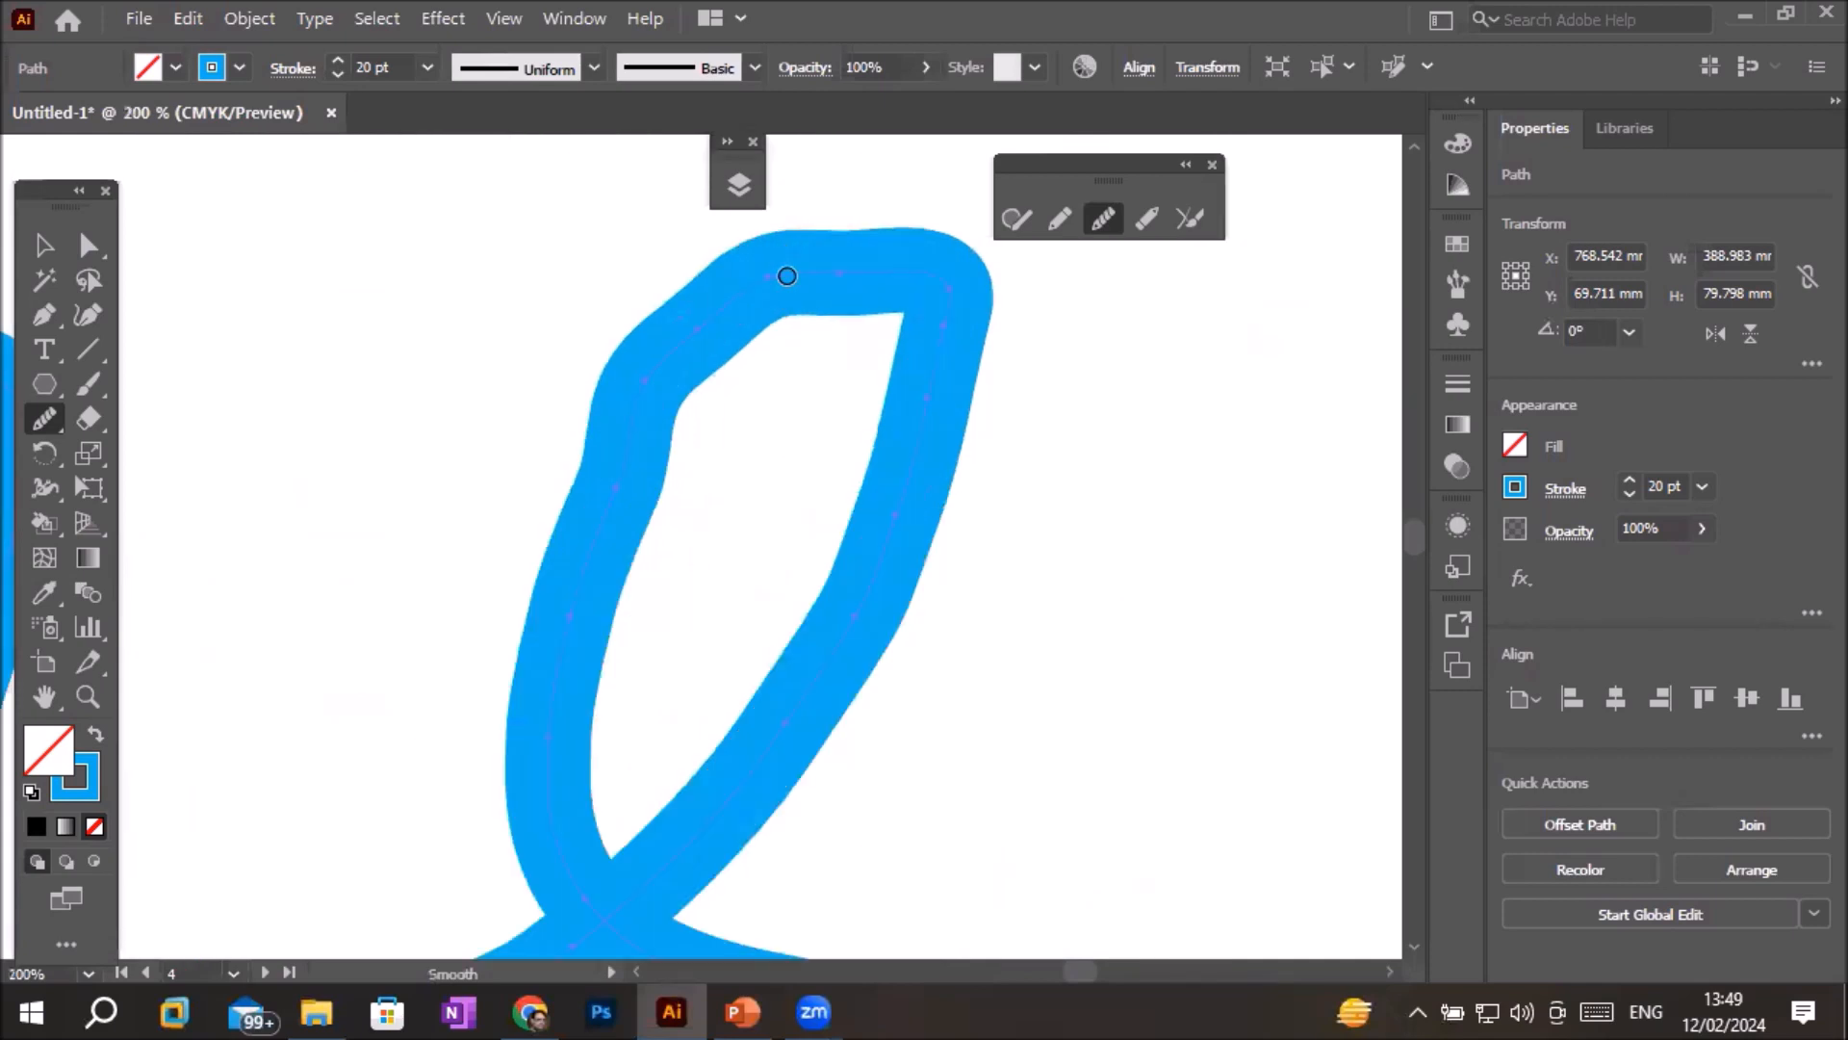
pyautogui.moveTo(624, 560); pyautogui.dragTo(622, 574)
pyautogui.moveTo(836, 275)
pyautogui.mouseDown()
pyautogui.moveTo(937, 328)
pyautogui.moveTo(946, 501)
pyautogui.moveTo(896, 617)
pyautogui.mouseUp()
pyautogui.moveTo(900, 301)
pyautogui.mouseDown()
pyautogui.moveTo(864, 259)
pyautogui.moveTo(700, 294)
pyautogui.moveTo(665, 371)
pyautogui.moveTo(920, 290)
pyautogui.moveTo(894, 270)
pyautogui.moveTo(691, 319)
pyautogui.moveTo(563, 662)
pyautogui.mouseUp()
pyautogui.moveTo(949, 337)
pyautogui.mouseDown()
pyautogui.moveTo(960, 383)
pyautogui.moveTo(891, 598)
pyautogui.moveTo(846, 673)
pyautogui.mouseUp()
pyautogui.moveTo(580, 693); pyautogui.dragTo(632, 424)
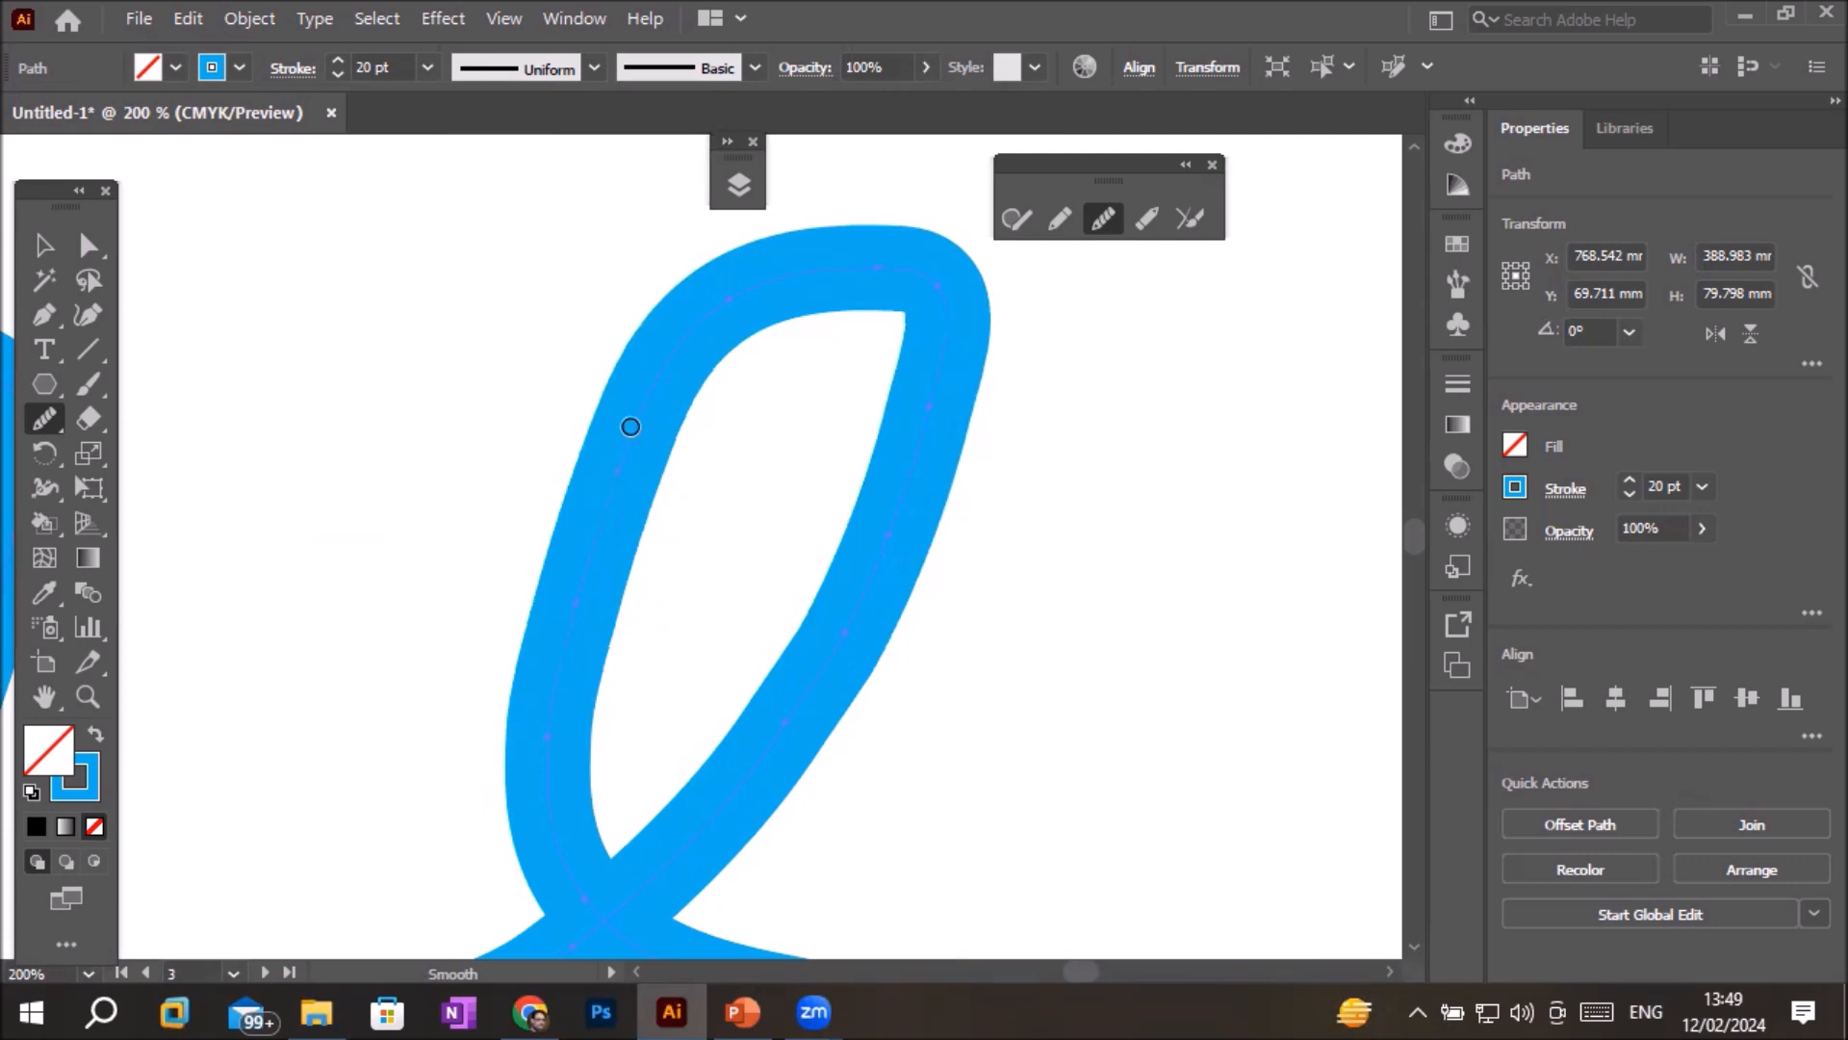
pyautogui.moveTo(865, 267)
pyautogui.mouseDown()
pyautogui.moveTo(934, 334)
pyautogui.moveTo(903, 453)
pyautogui.mouseUp()
pyautogui.moveTo(908, 268)
pyautogui.mouseDown()
pyautogui.moveTo(963, 325)
pyautogui.moveTo(949, 425)
pyautogui.mouseUp()
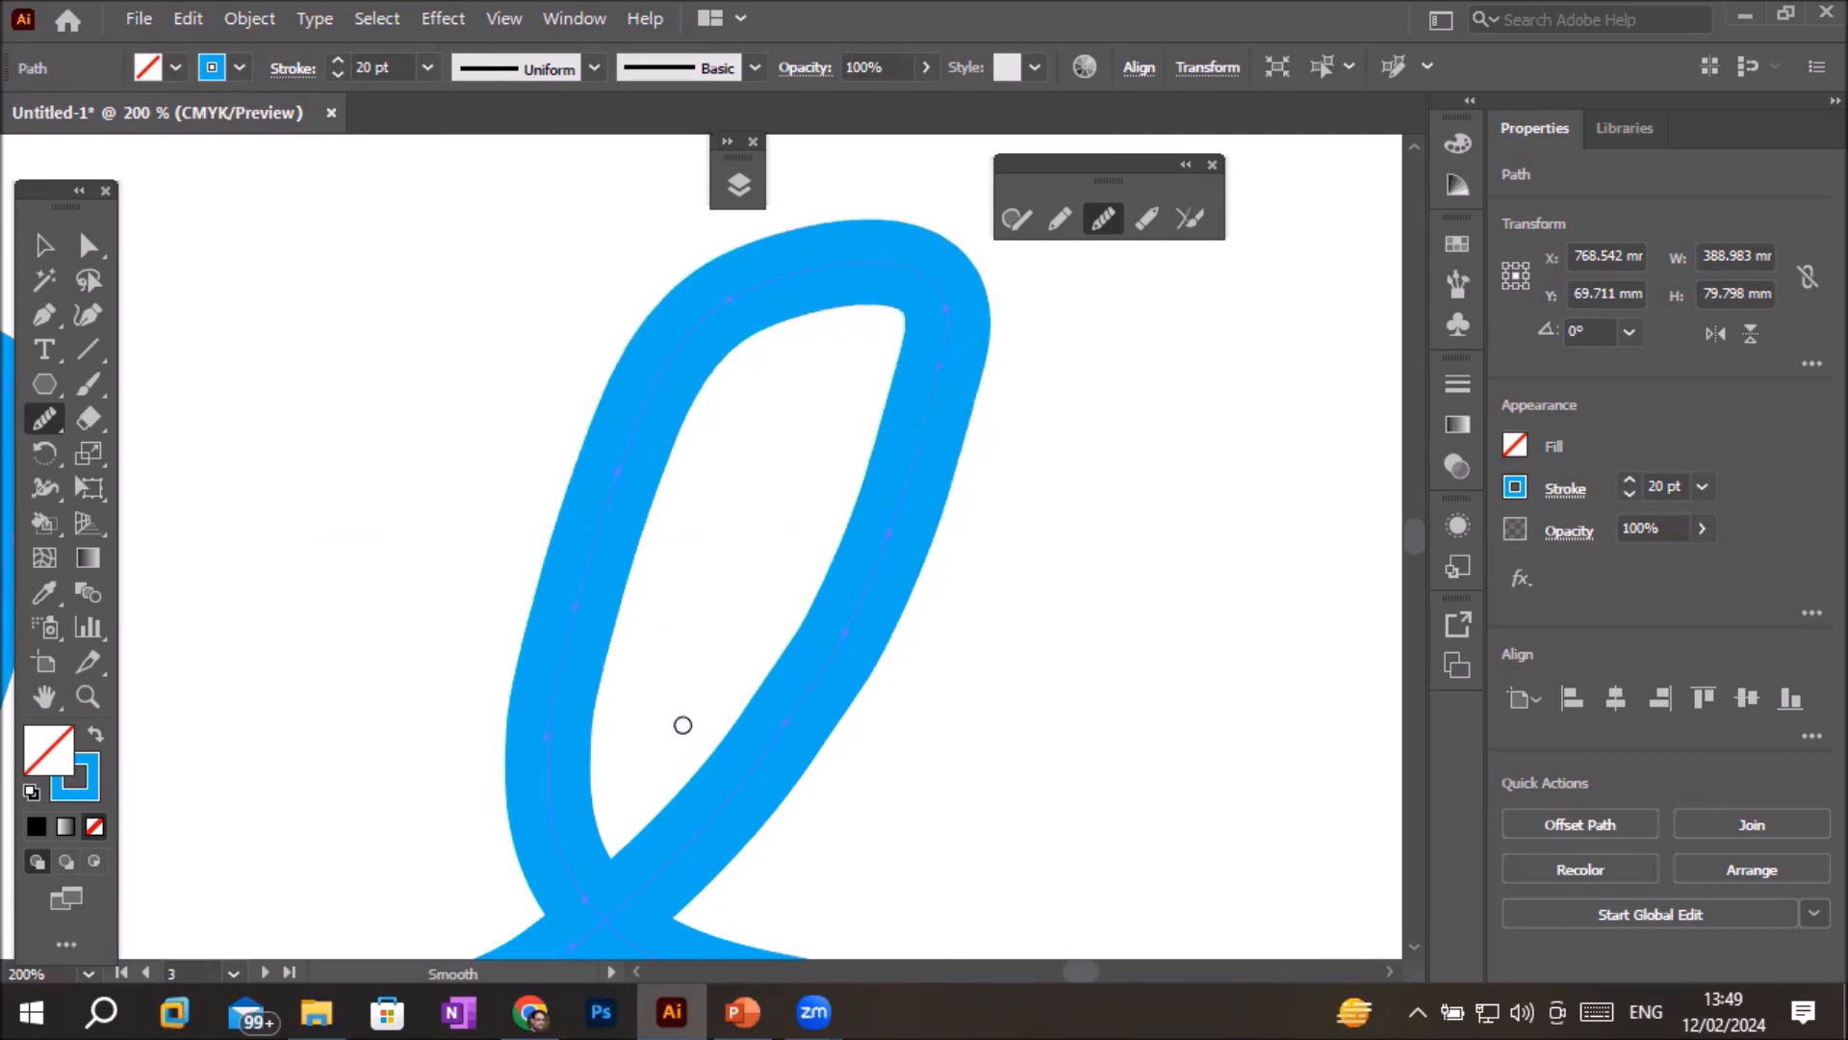
# - Smooth the curve joining the first two loops and the outline of the first loop of the thick path
pyautogui.moveTo(718, 689); pyautogui.dragTo(1080, 383)
pyautogui.moveTo(852, 693)
pyautogui.mouseDown()
pyautogui.moveTo(662, 749)
pyautogui.moveTo(230, 720)
pyautogui.moveTo(402, 752)
pyautogui.moveTo(676, 776)
pyautogui.mouseUp()
pyautogui.moveTo(923, 641)
pyautogui.mouseDown()
pyautogui.moveTo(653, 730)
pyautogui.moveTo(552, 767)
pyautogui.mouseUp()
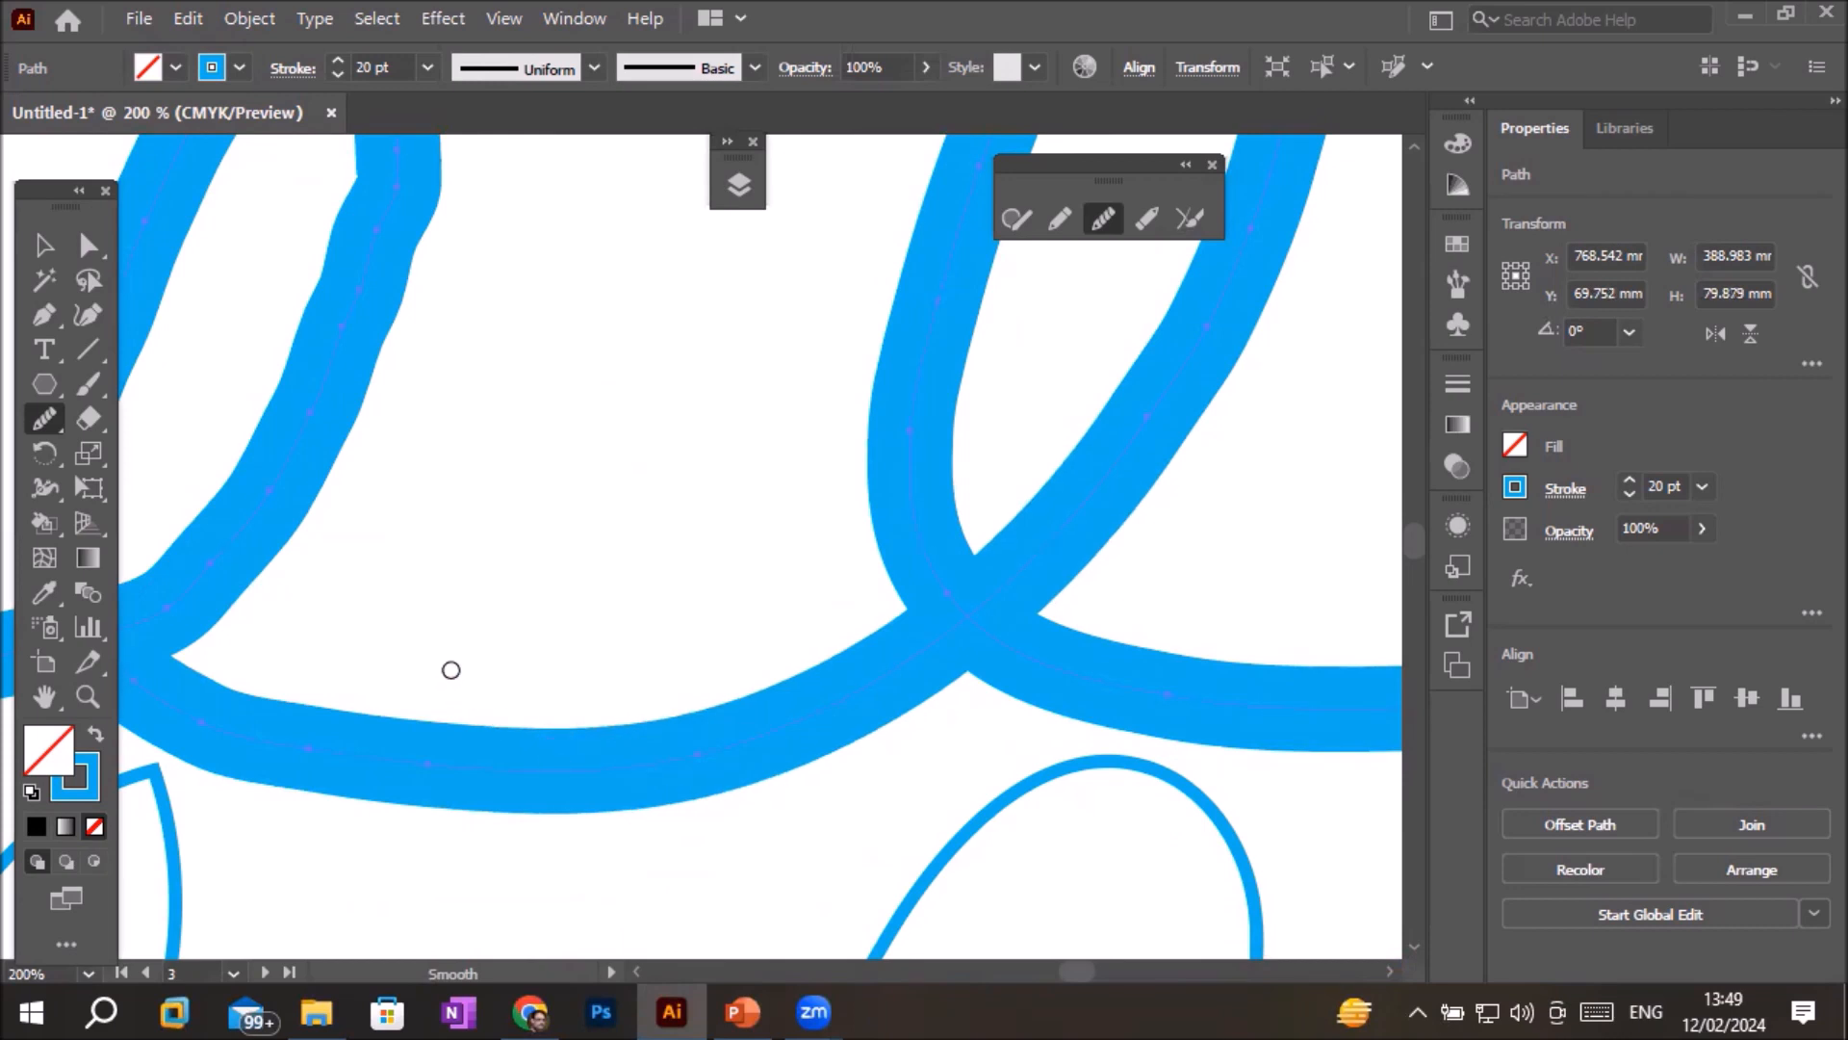
pyautogui.moveTo(446, 648); pyautogui.dragTo(652, 875)
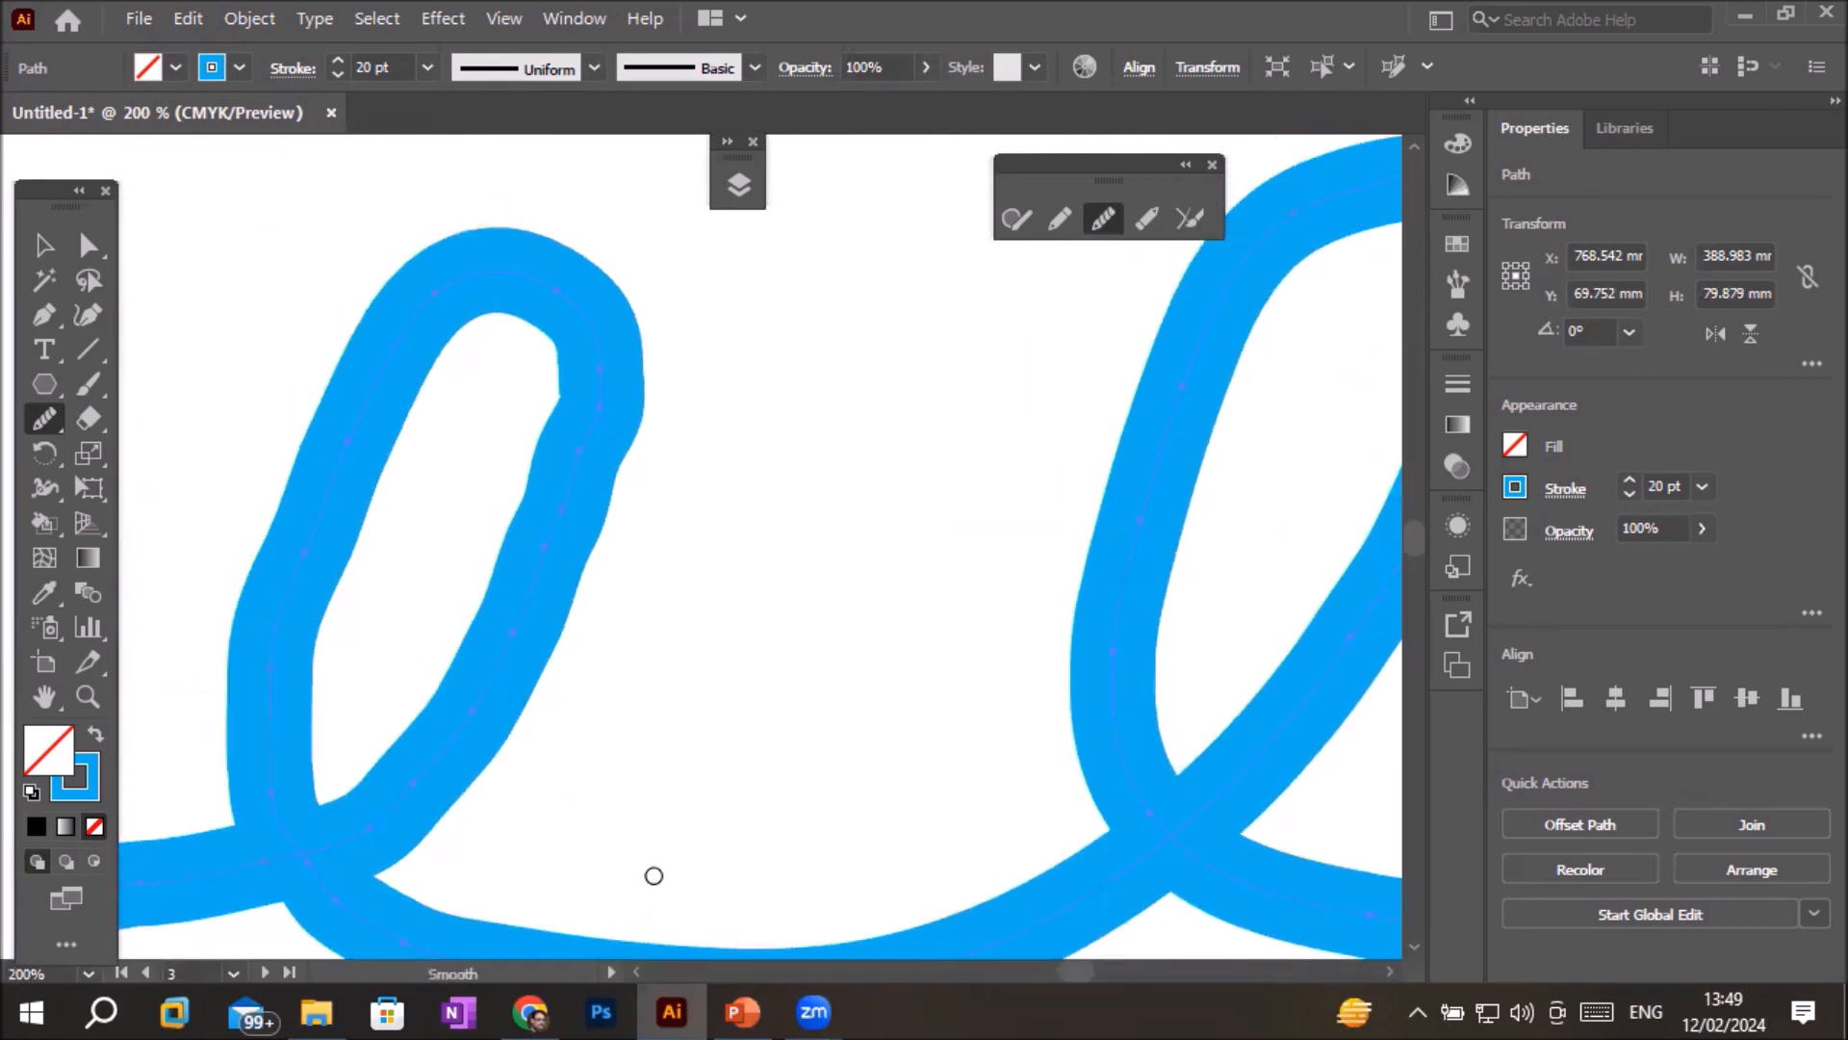
pyautogui.moveTo(581, 342)
pyautogui.mouseDown()
pyautogui.moveTo(570, 536)
pyautogui.moveTo(497, 679)
pyautogui.mouseUp()
pyautogui.moveTo(478, 297)
pyautogui.mouseDown()
pyautogui.moveTo(393, 389)
pyautogui.moveTo(291, 609)
pyautogui.moveTo(264, 743)
pyautogui.mouseUp()
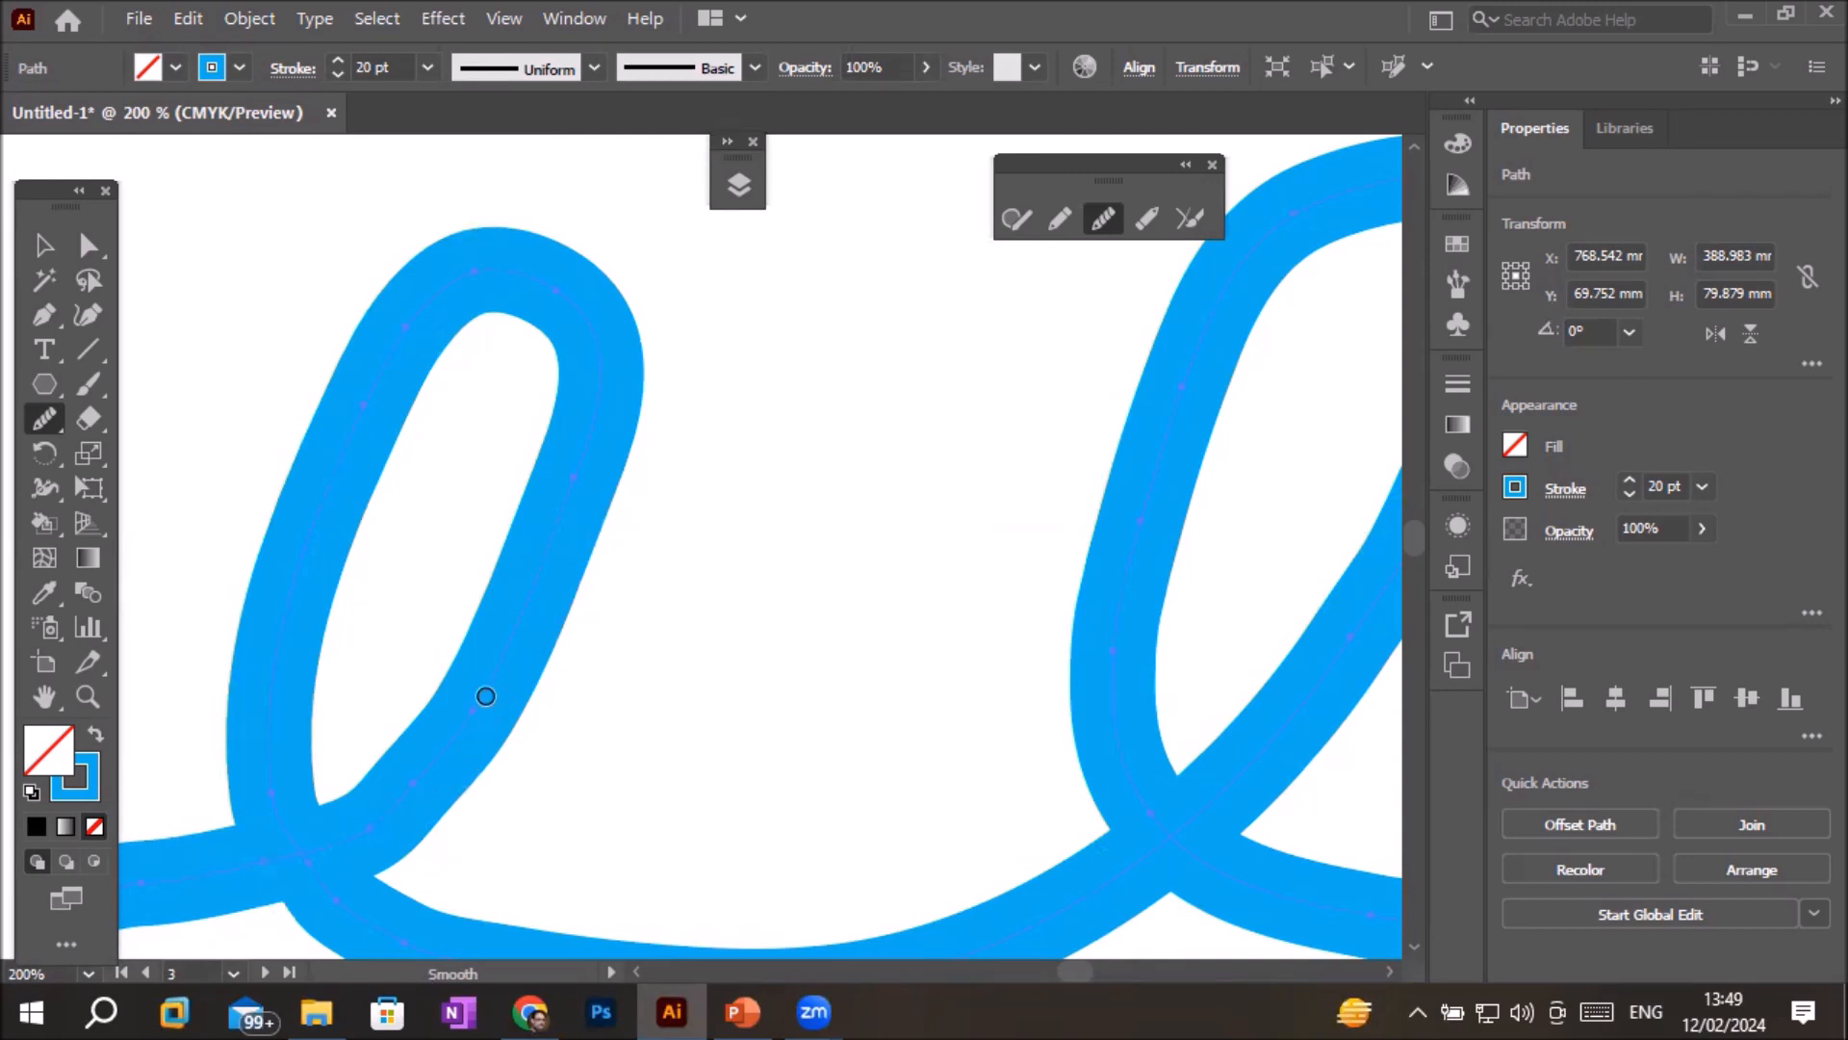
pyautogui.moveTo(381, 788)
pyautogui.mouseDown()
pyautogui.moveTo(341, 820)
pyautogui.moveTo(396, 805)
pyautogui.mouseUp()
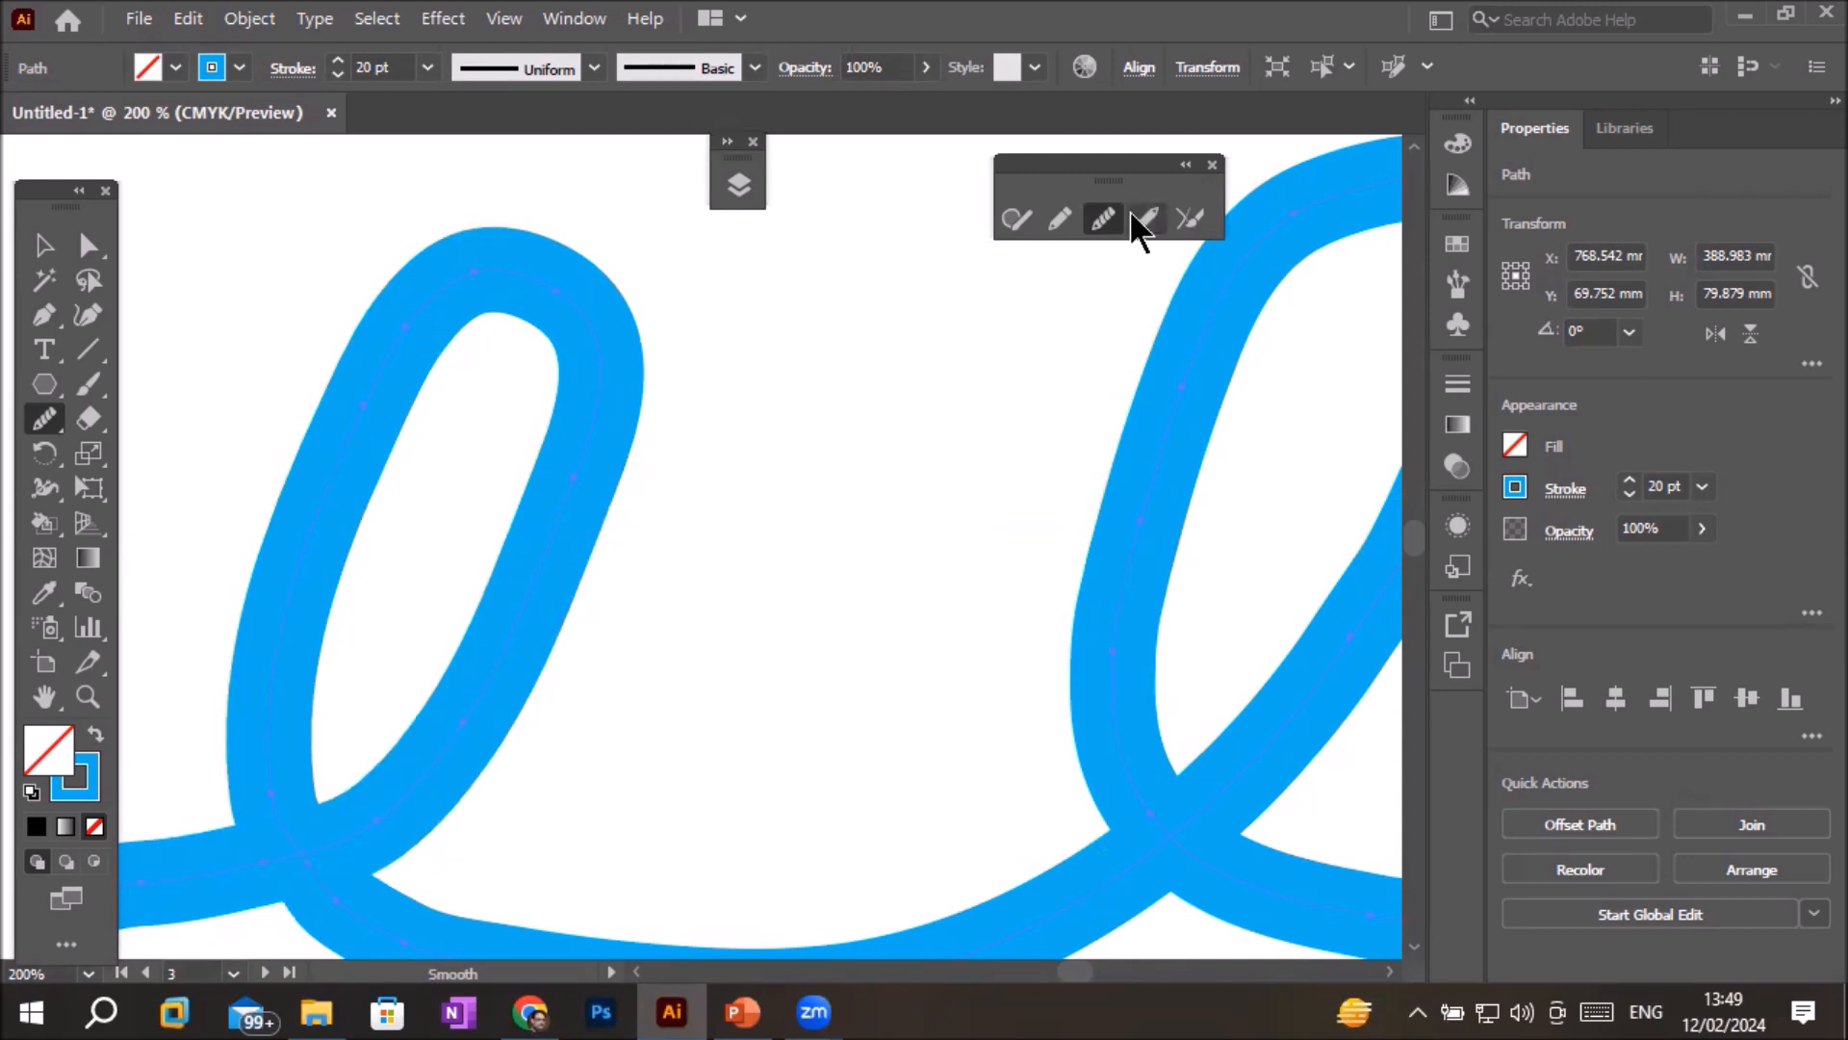
# - Enable the Alt key toggle to the Smooth tool in the Pencil tool options and review the path closing and editing distances
pyautogui.doubleClick(1059, 217)
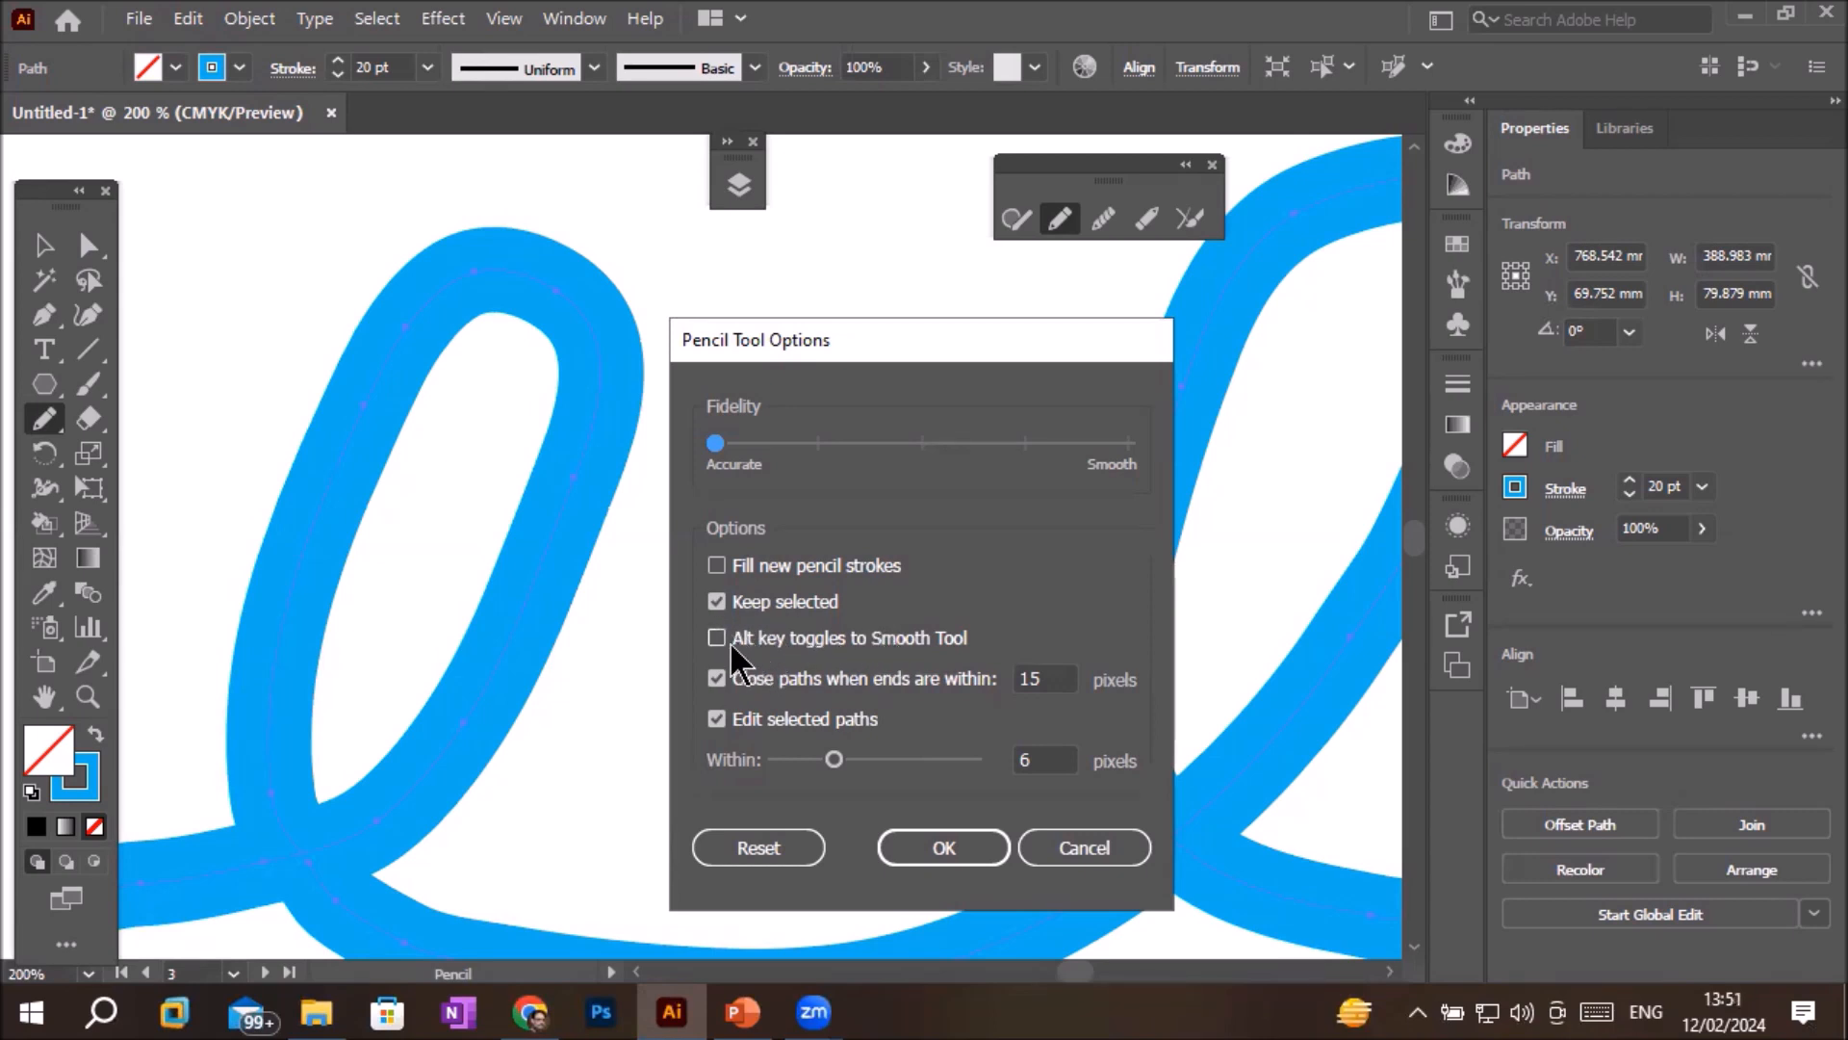
pyautogui.click(724, 641)
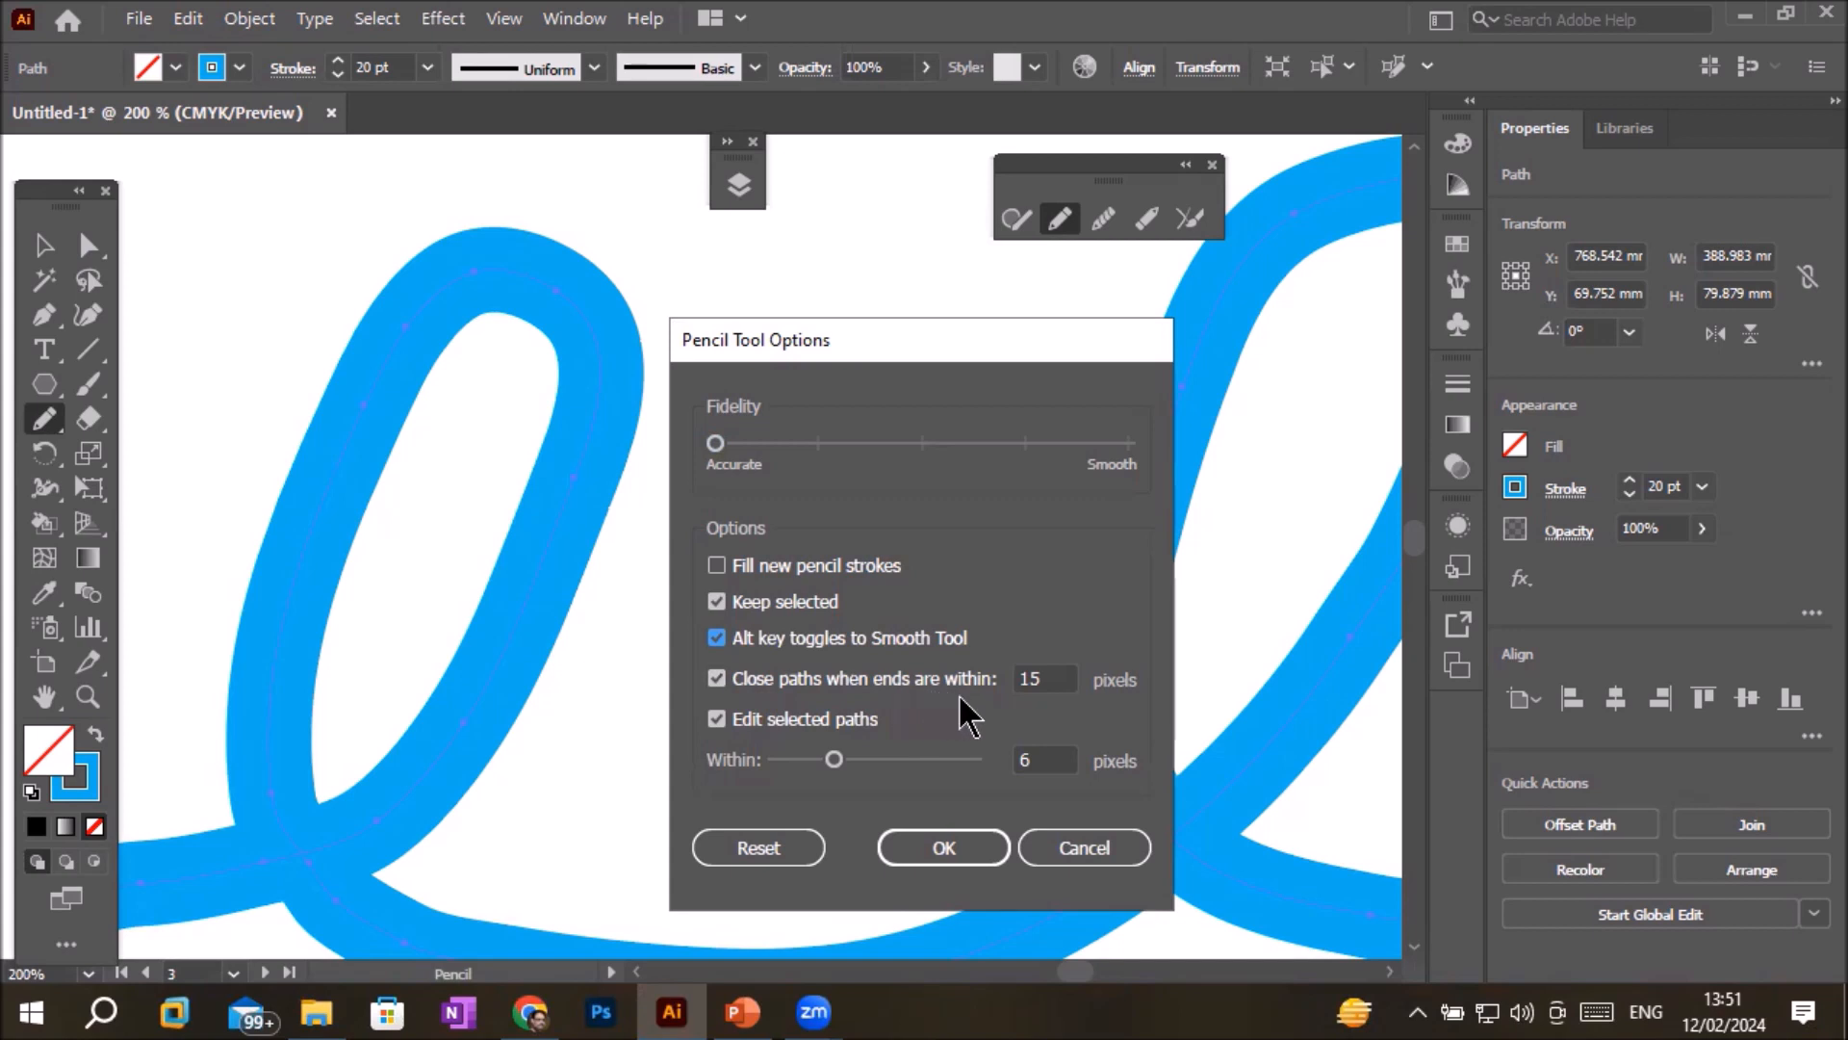
pyautogui.click(1065, 683)
pyautogui.moveTo(1066, 683); pyautogui.dragTo(954, 656)
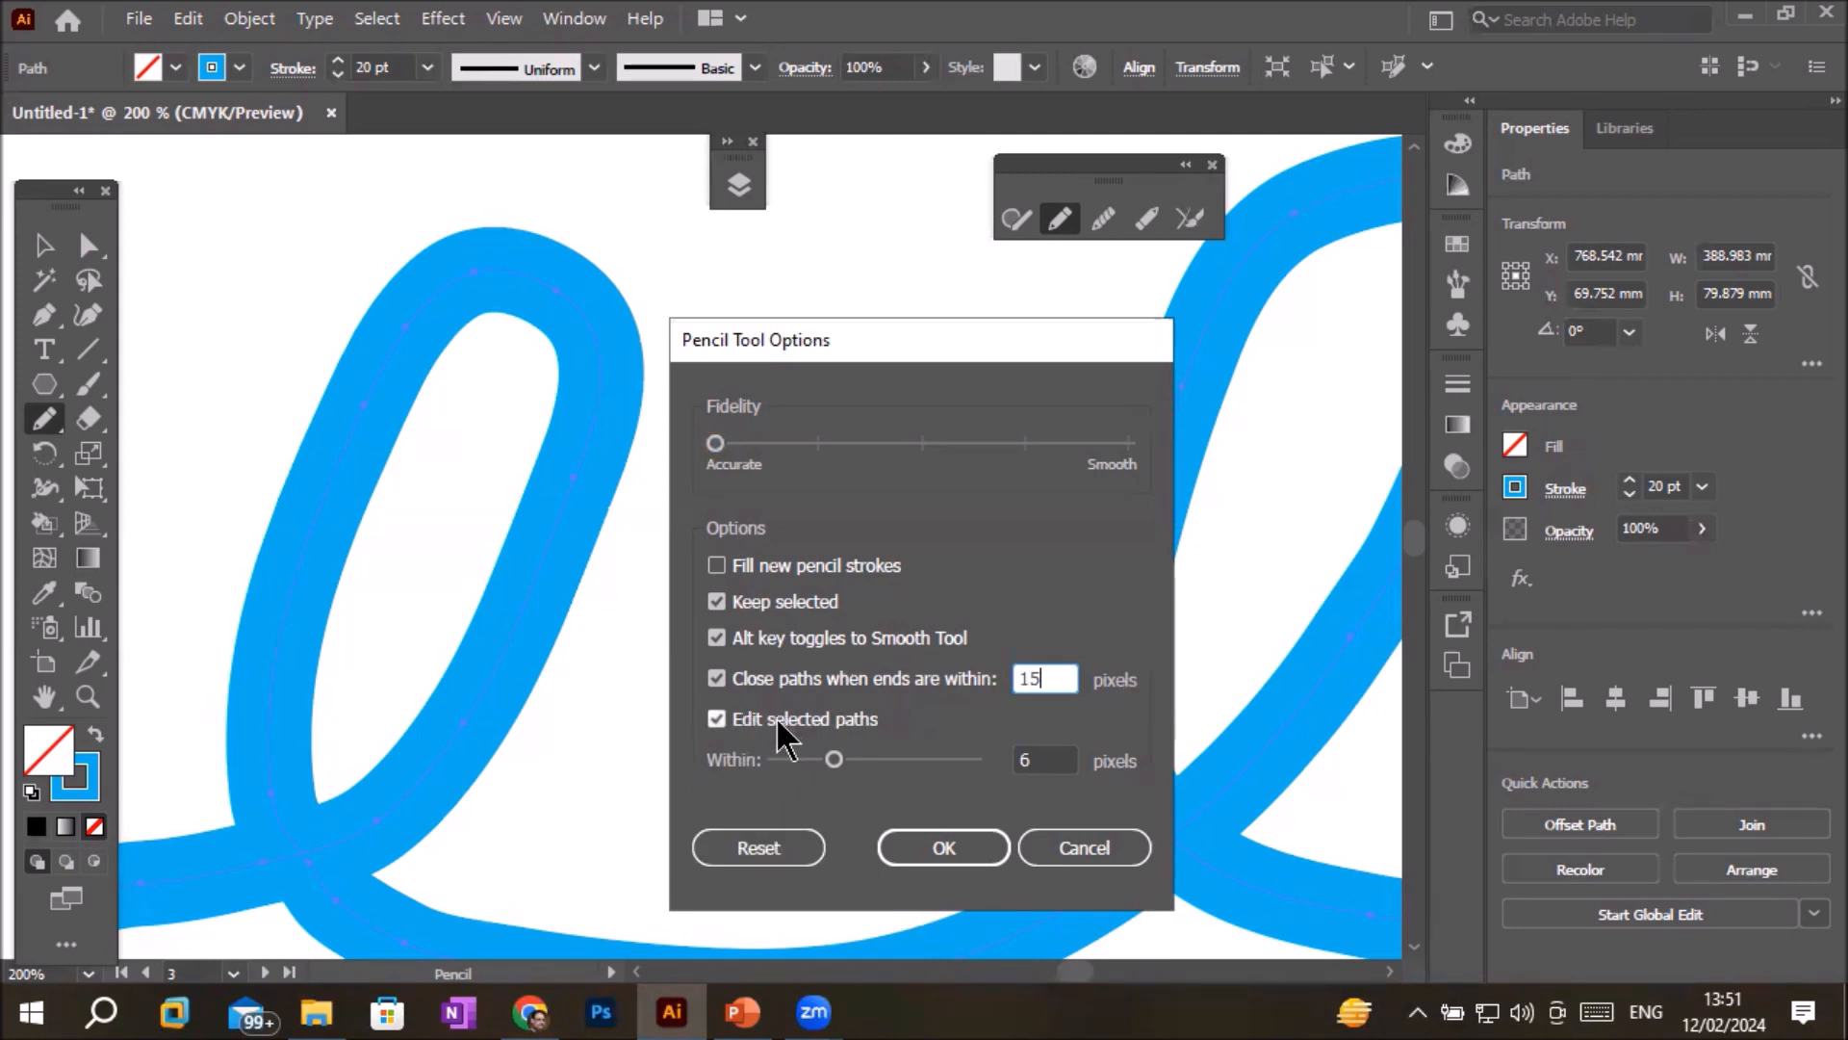
pyautogui.click(1032, 760)
pyautogui.moveTo(1093, 760); pyautogui.dragTo(991, 758)
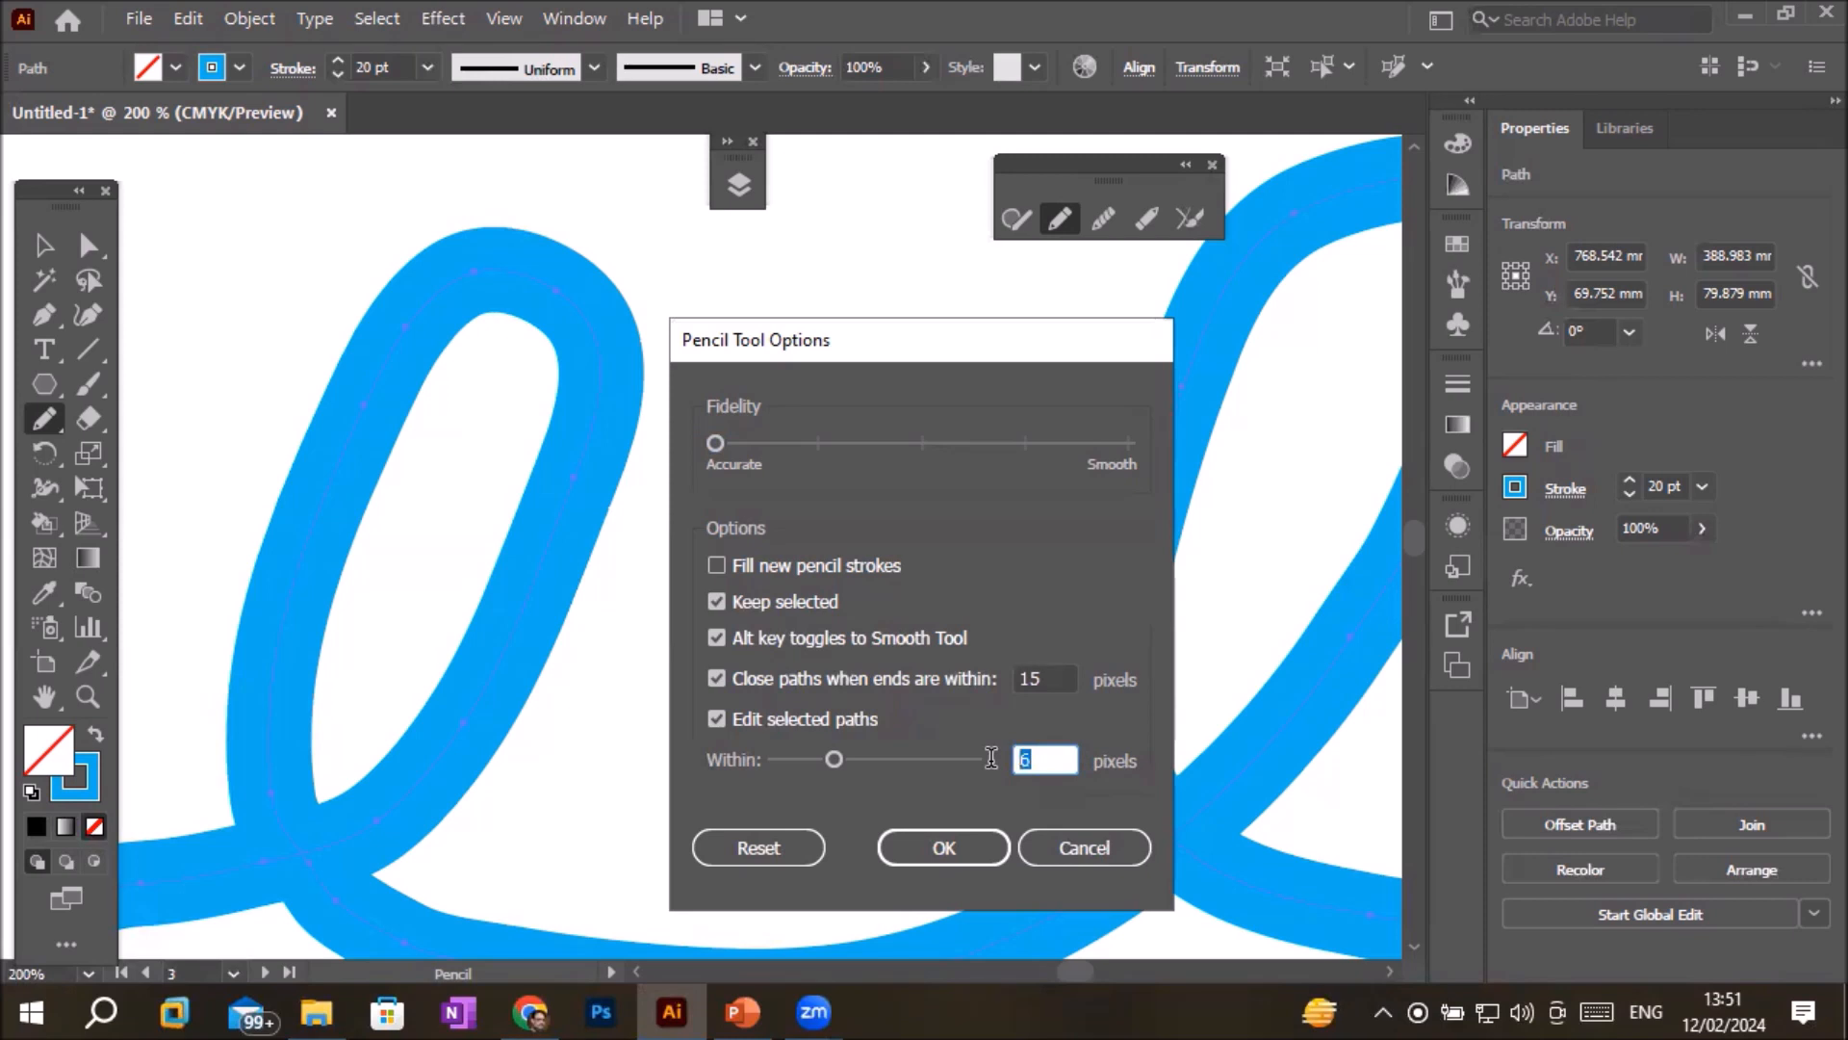
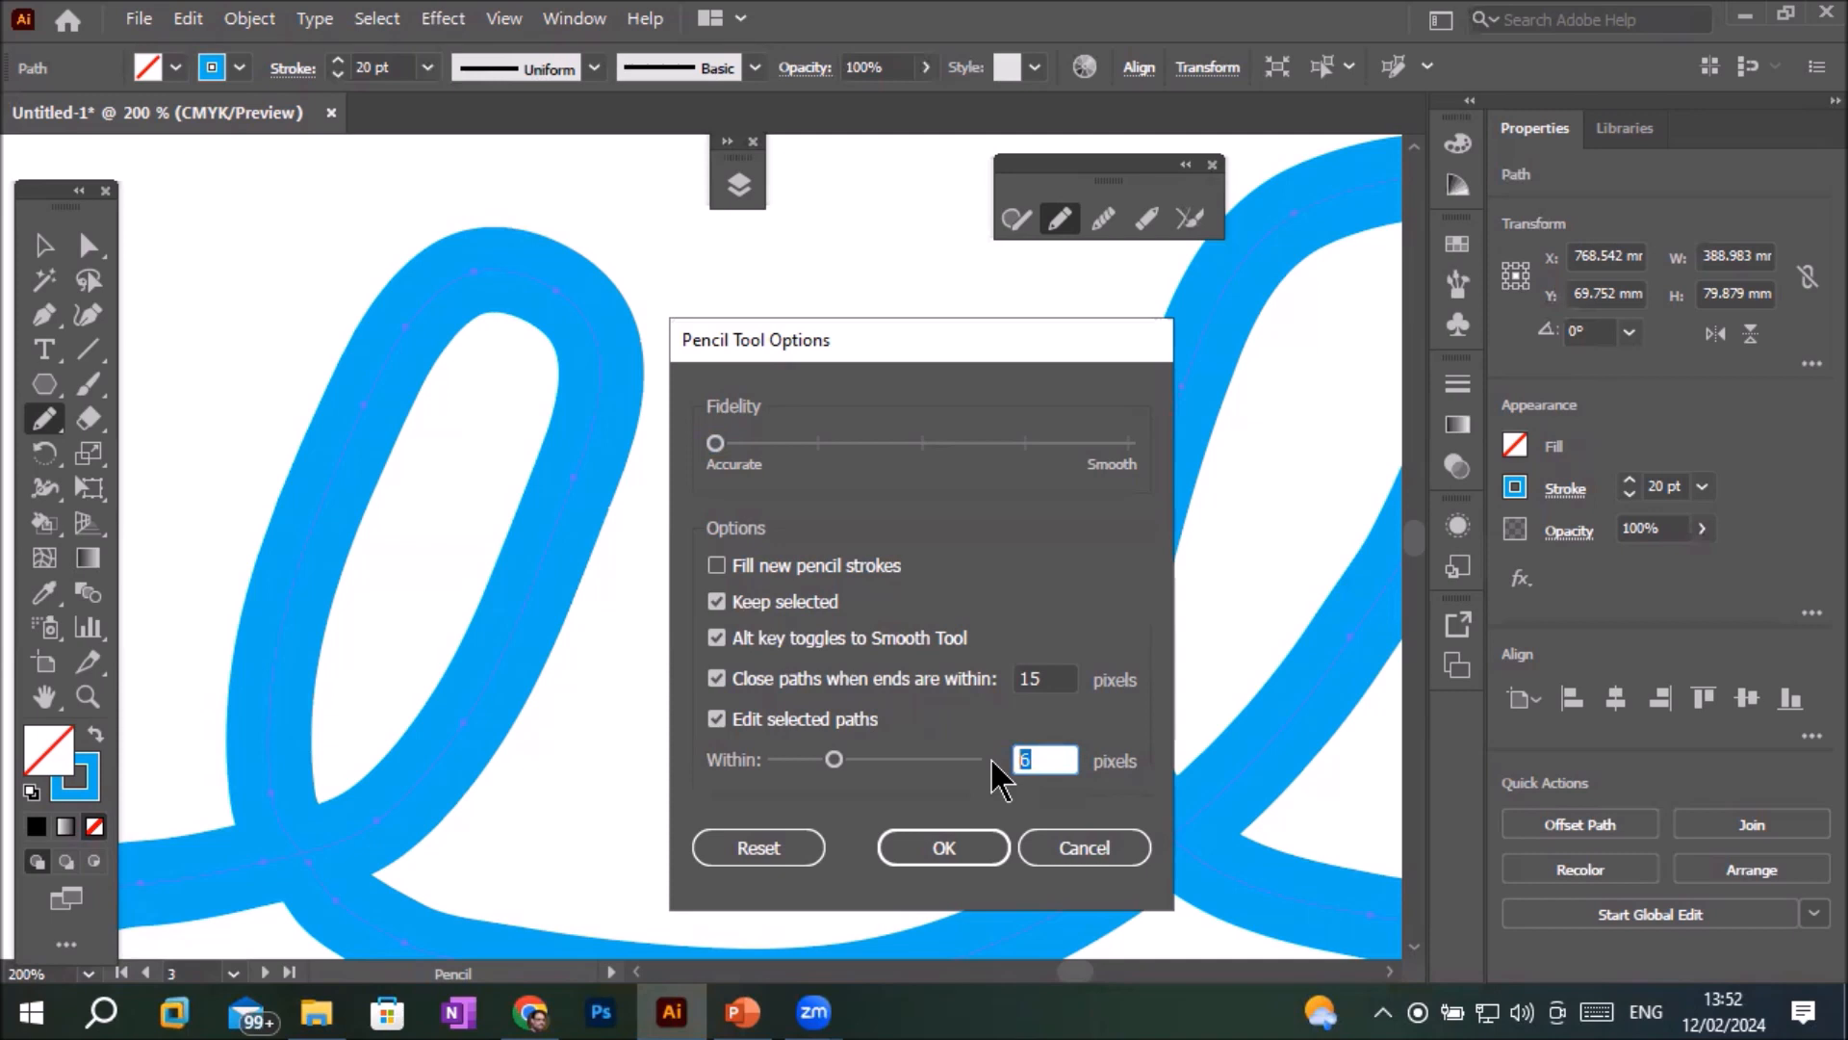
pyautogui.click(1057, 761)
pyautogui.doubleClick(1052, 679)
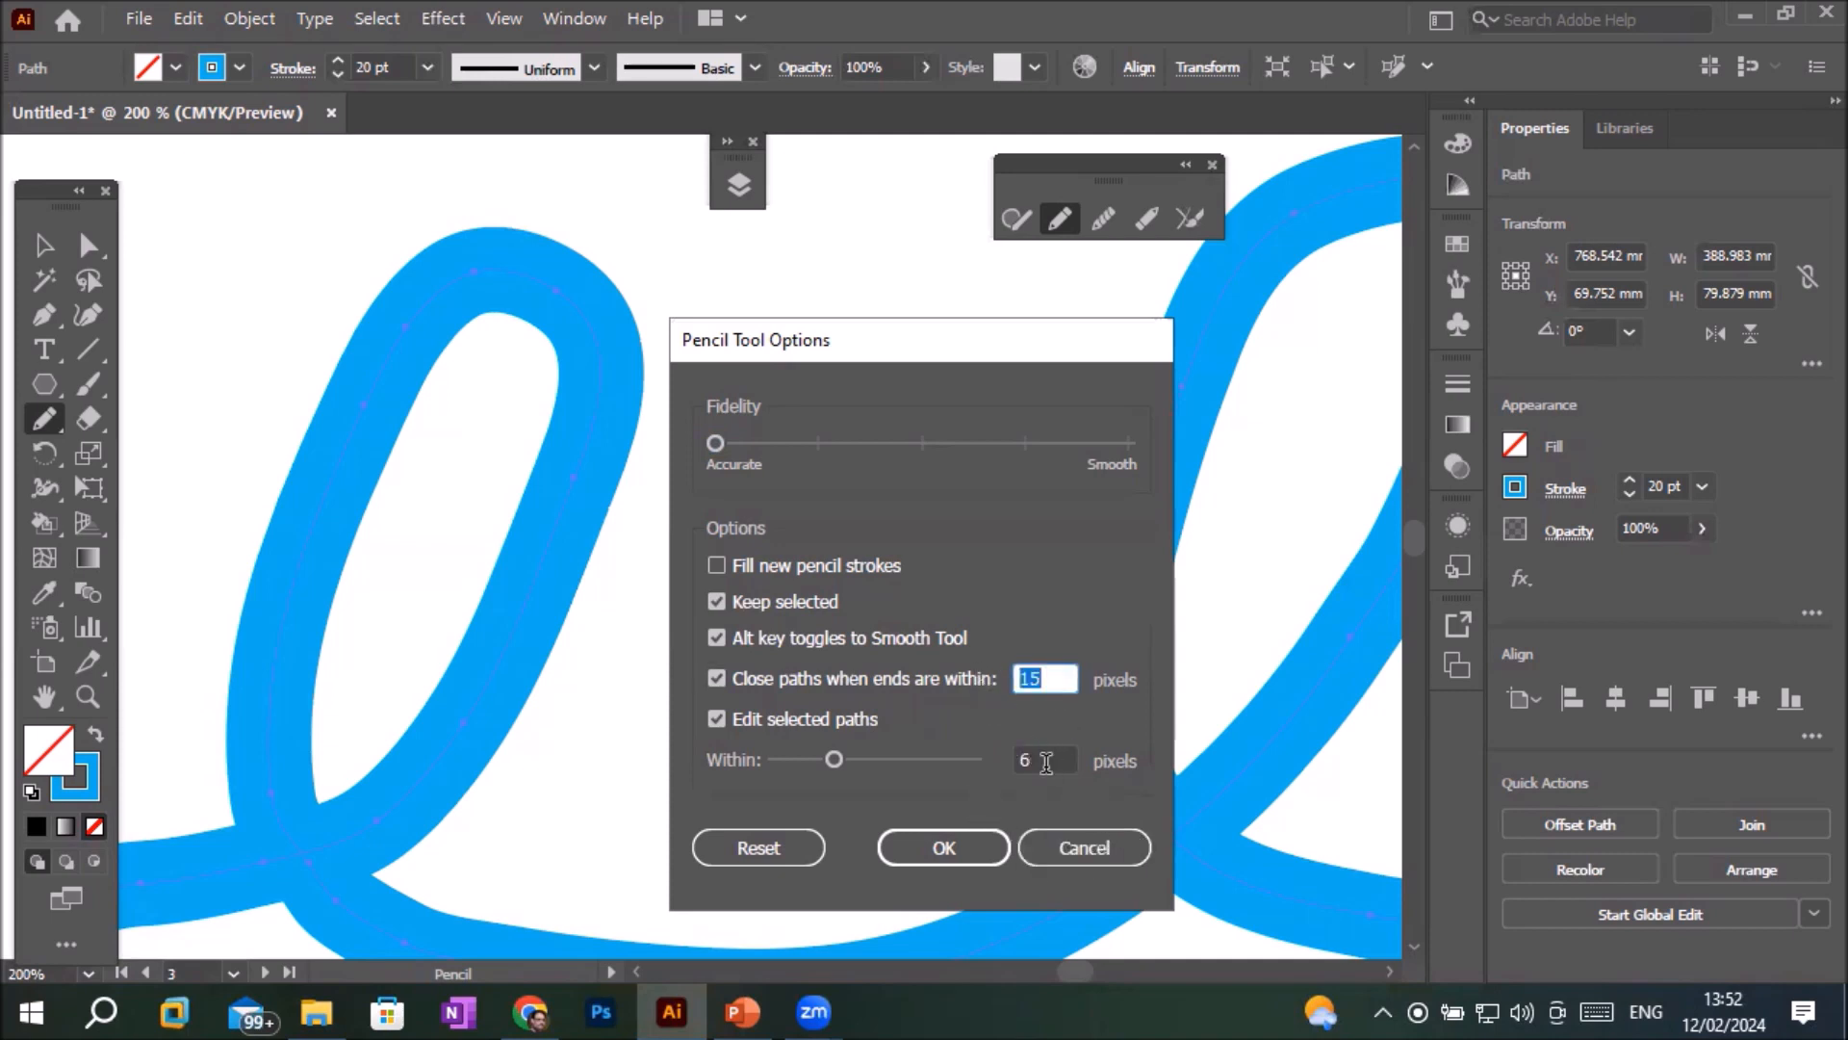
pyautogui.moveTo(1026, 756); pyautogui.dragTo(999, 760)
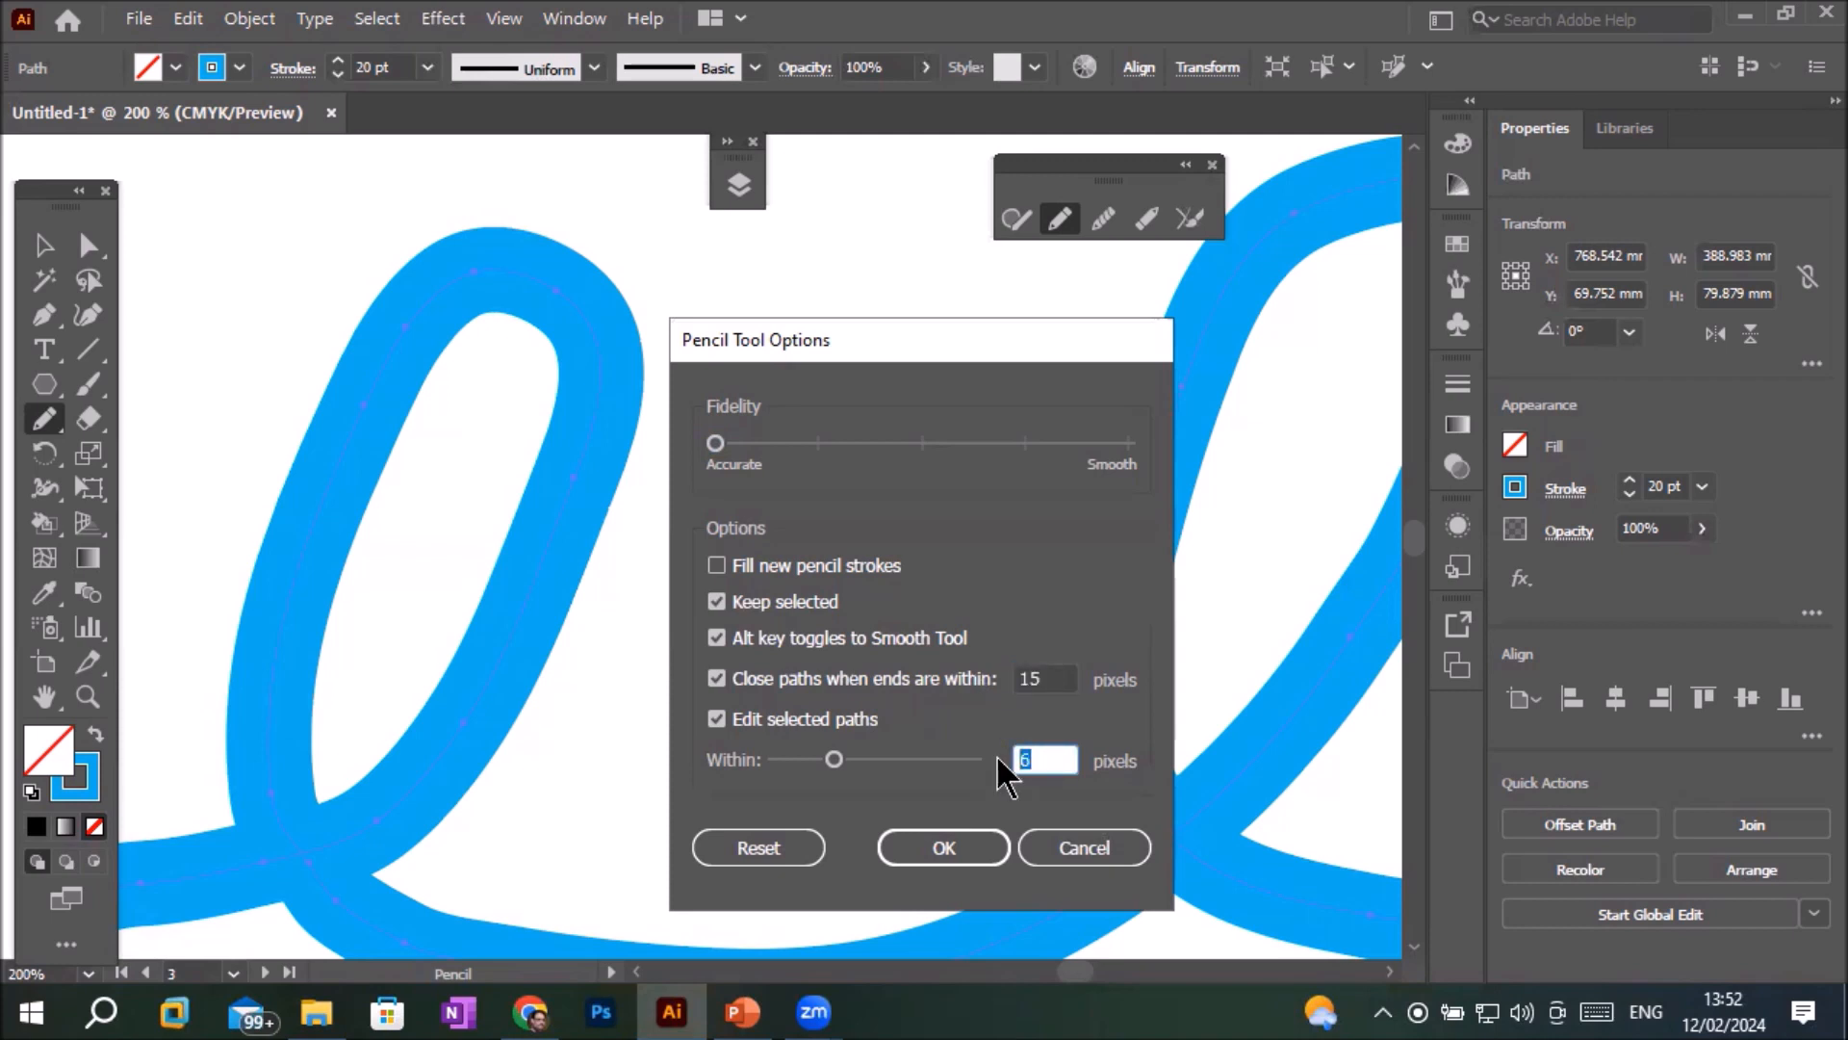
pyautogui.click(812, 571)
pyautogui.click(946, 847)
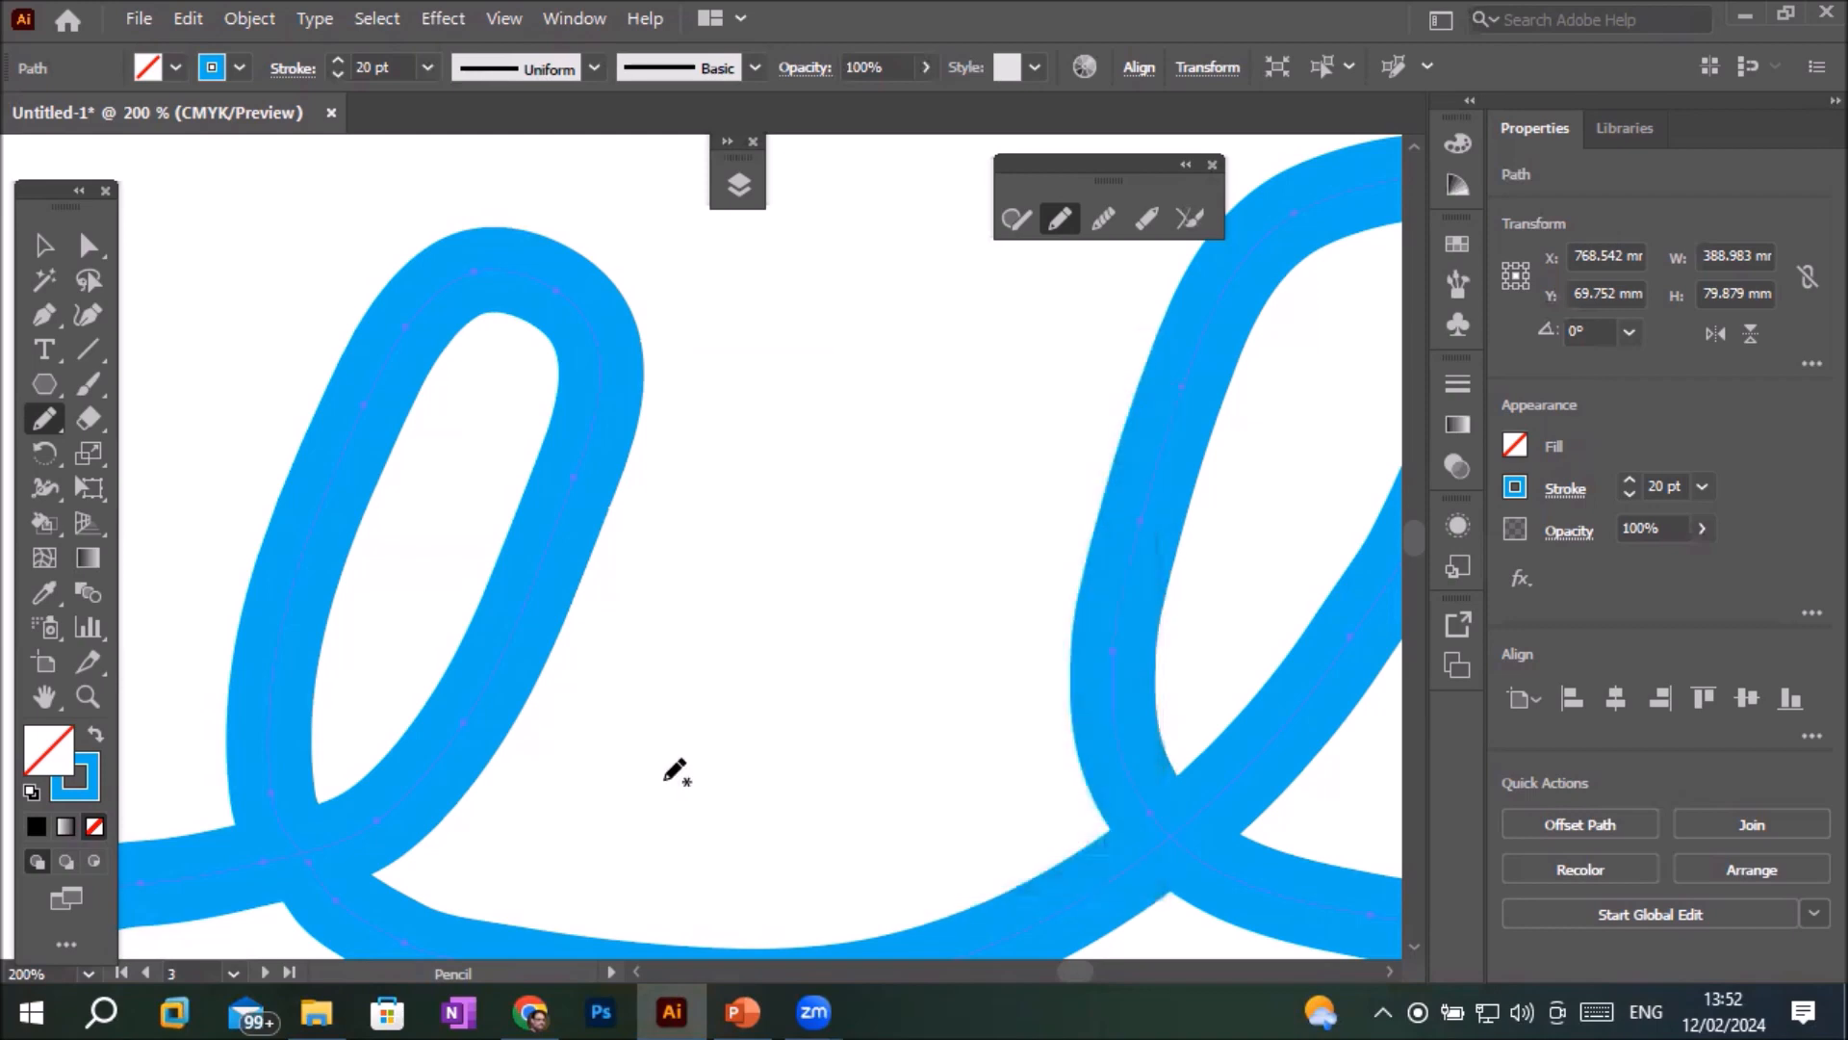
# - Delete both looping paths, the wavy and angular paths and the hexagon below the Pencil Tool title
pyautogui.scroll(-3, 677, 764)
pyautogui.scroll(-1, 677, 770)
pyautogui.scroll(-1, 825, 833)
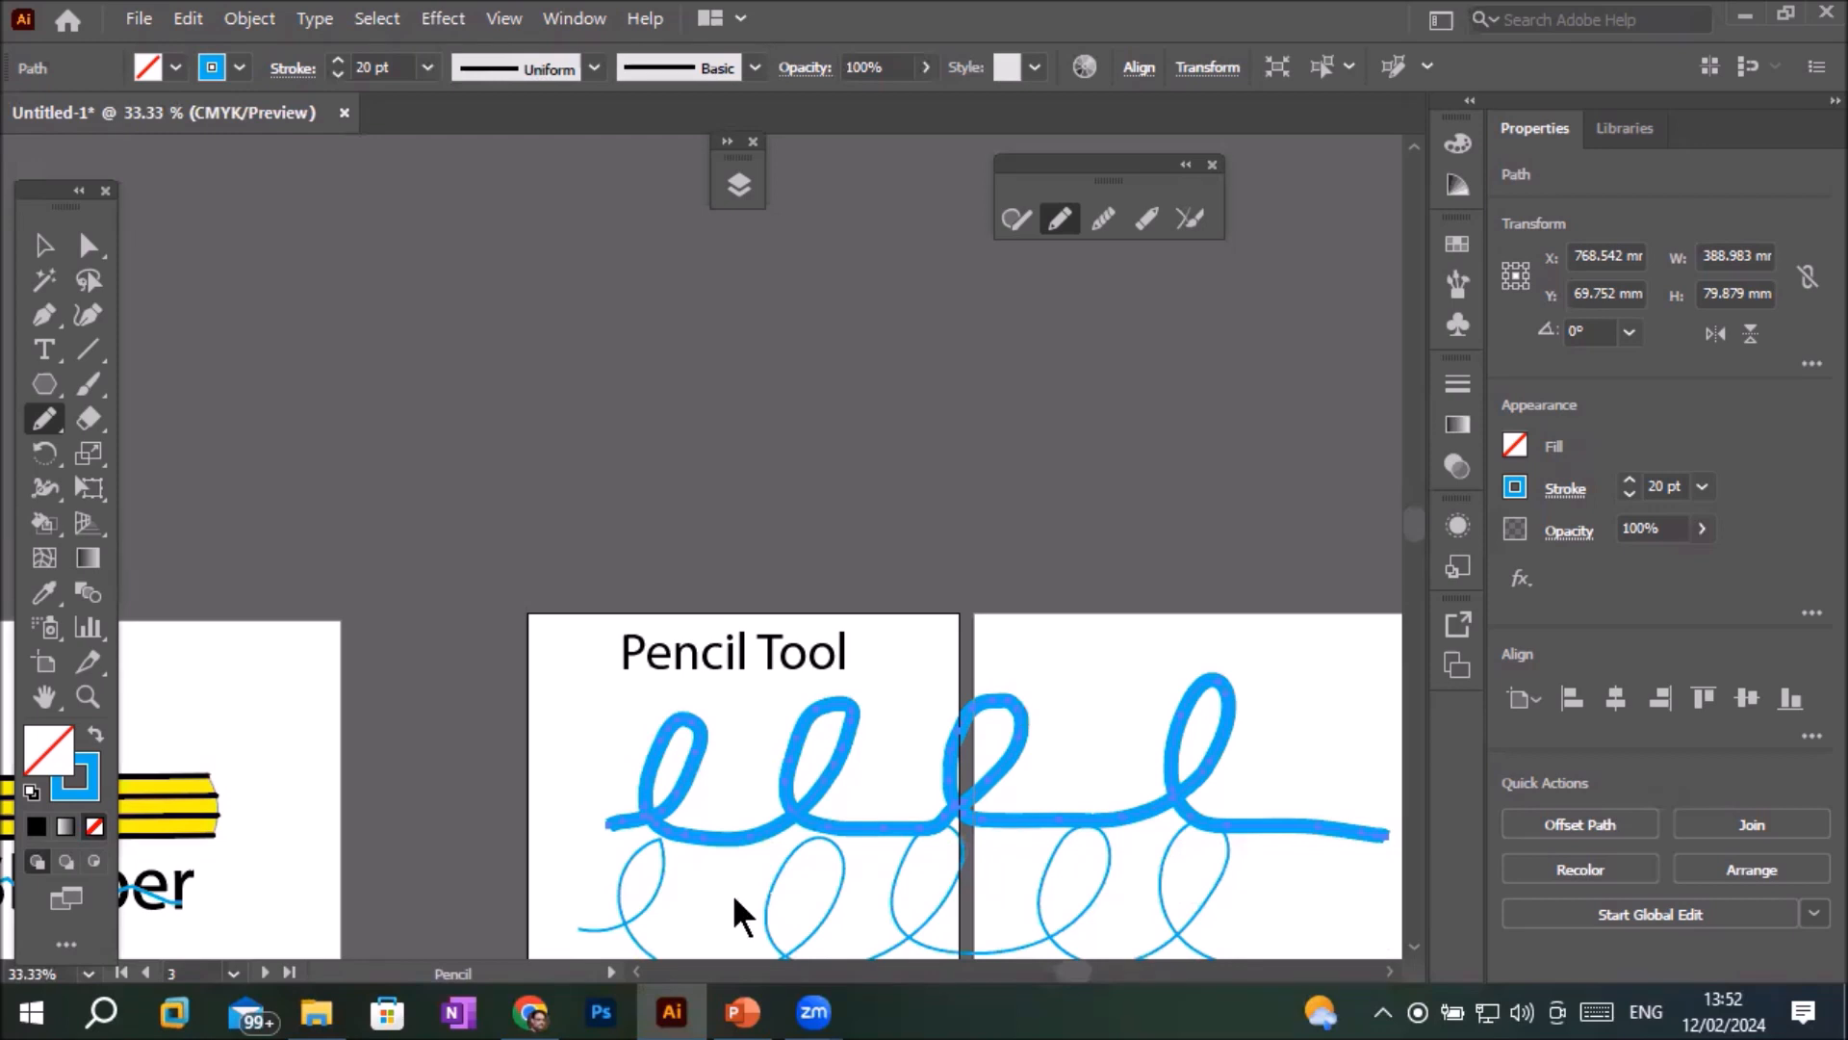
pyautogui.scroll(-1, 1086, 760)
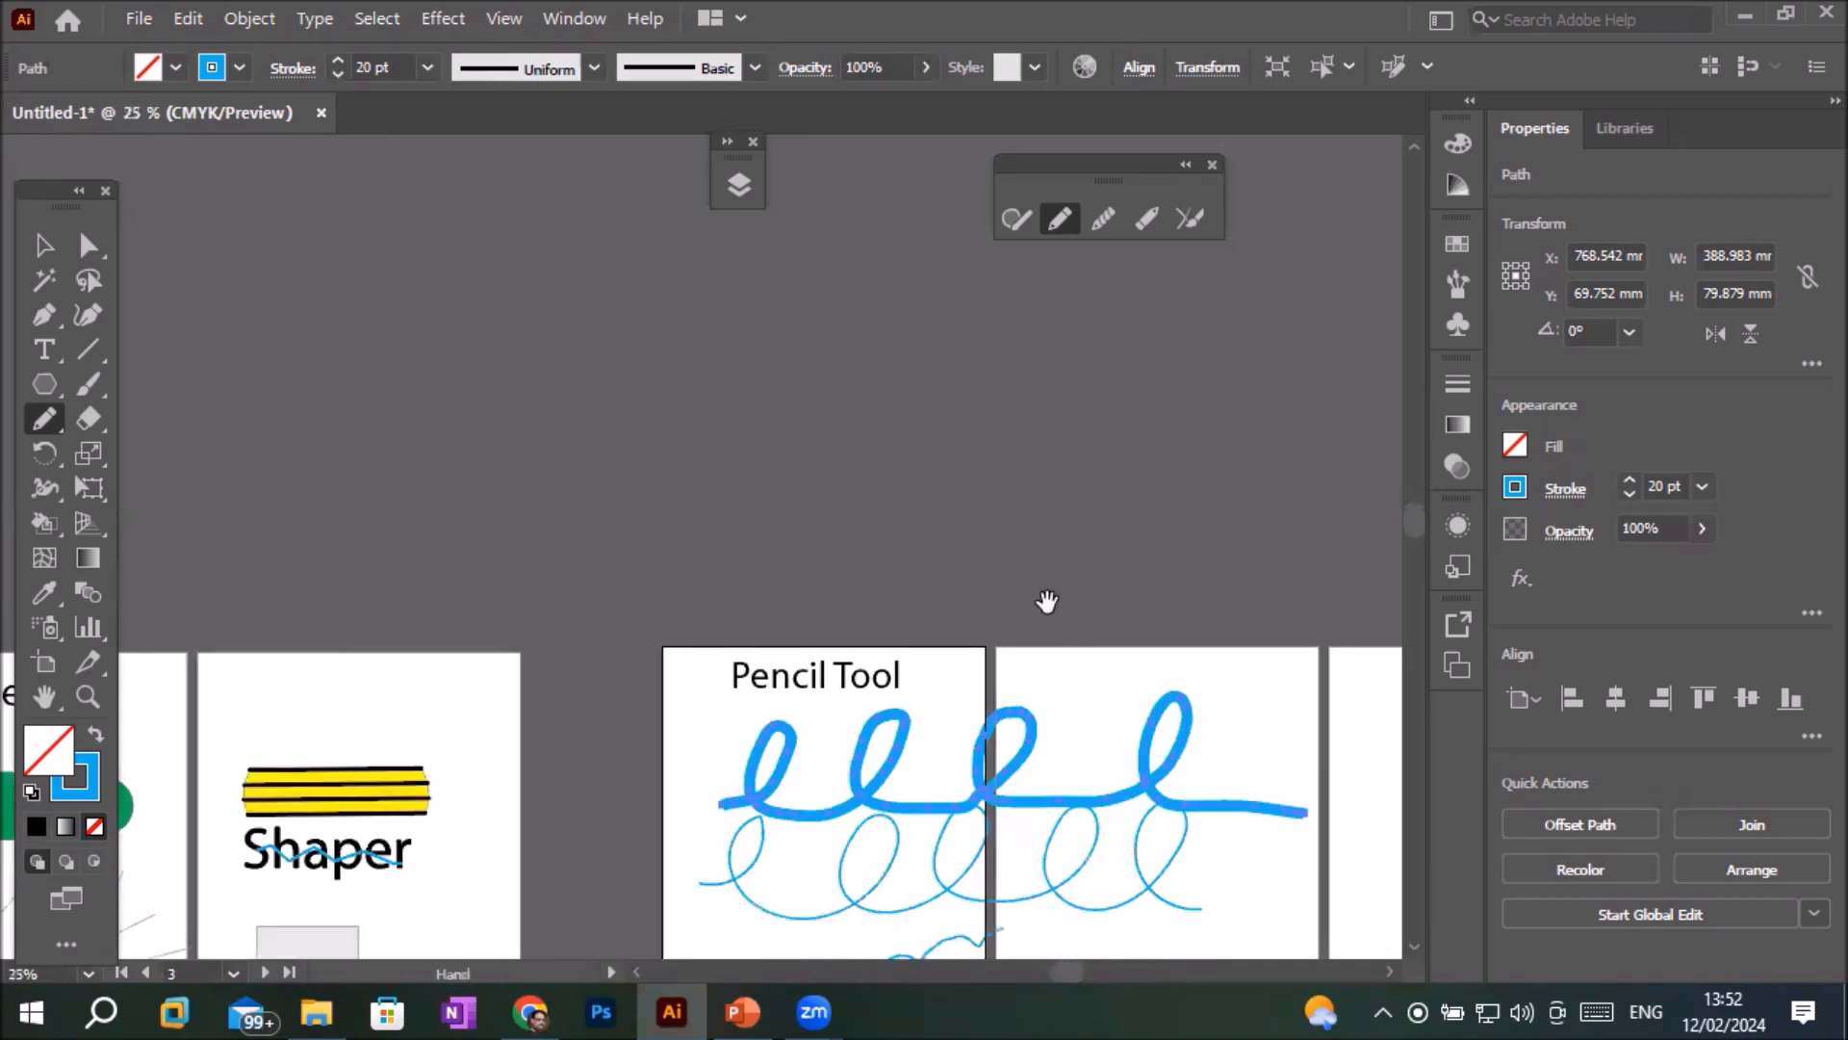
pyautogui.moveTo(1085, 771); pyautogui.dragTo(991, 472)
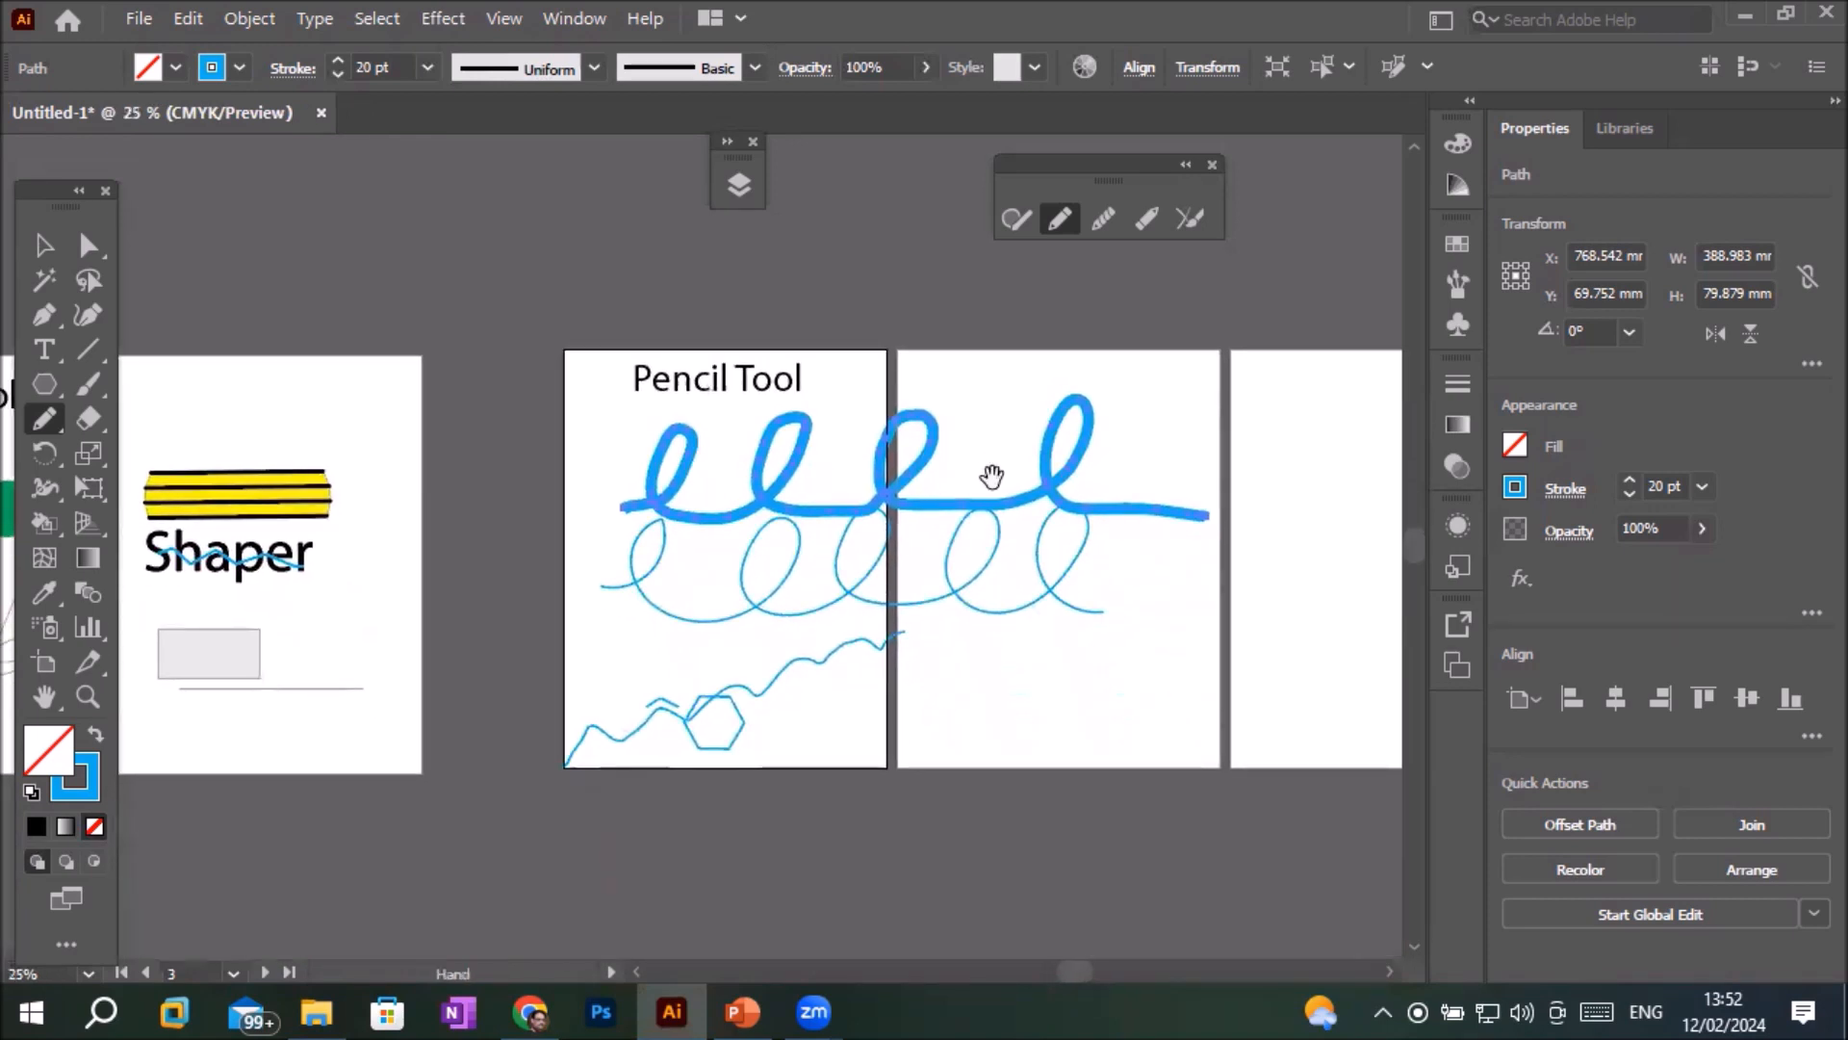
pyautogui.click(44, 246)
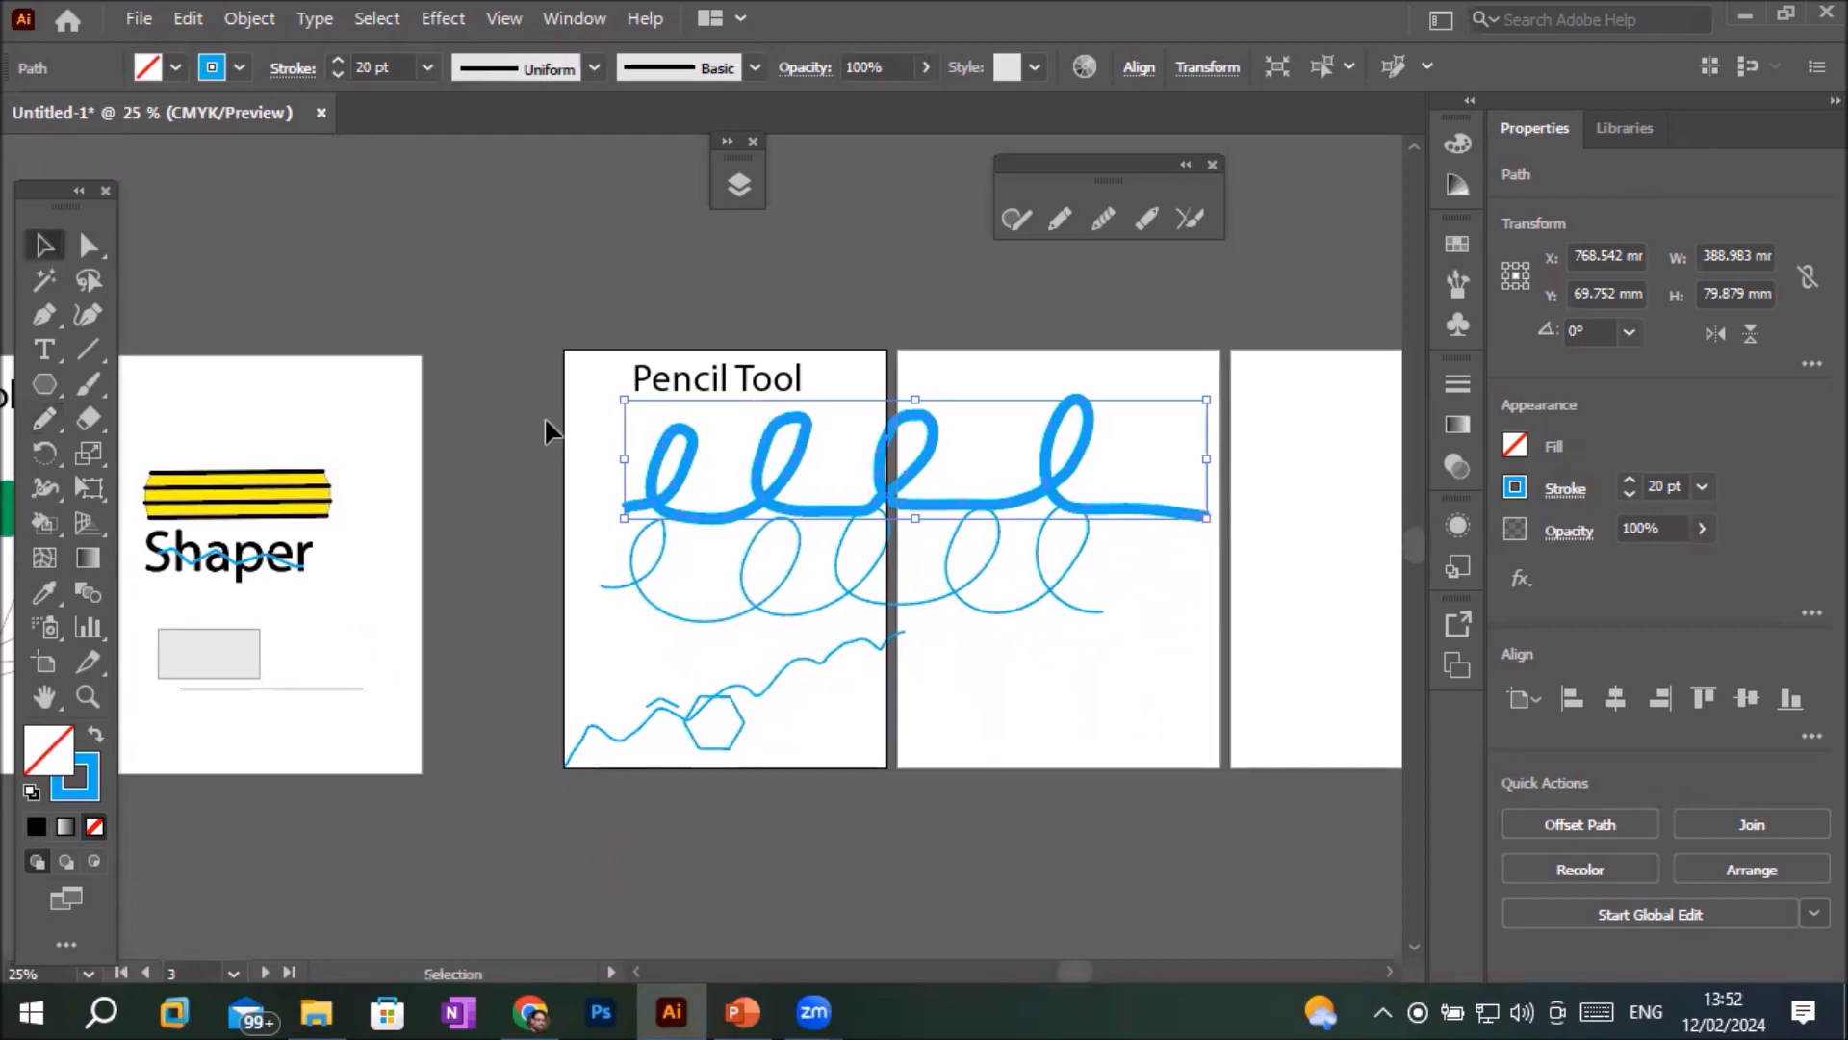
pyautogui.moveTo(585, 445); pyautogui.dragTo(1126, 805)
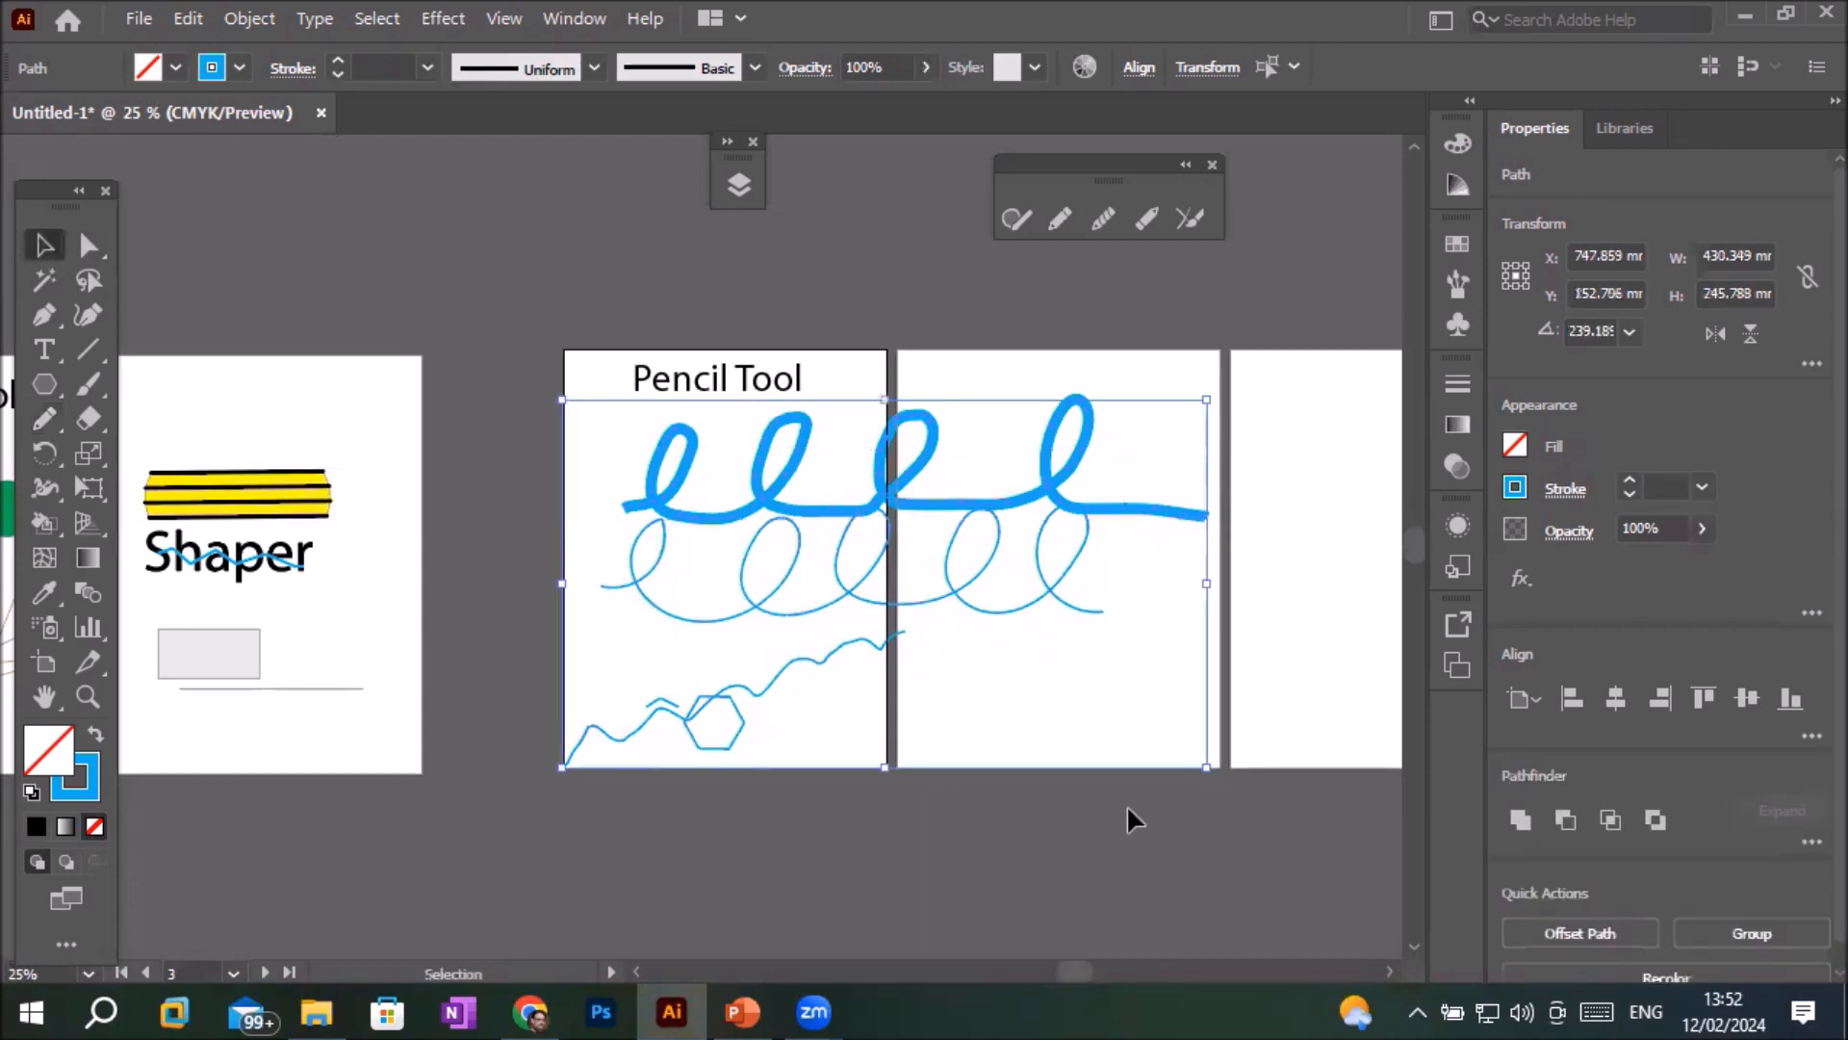
pyautogui.press('Delete')
# - Draw separate freehand pencil strokes end to end, forming an open arc below the Pencil Tool title
pyautogui.scroll(1, 645, 685)
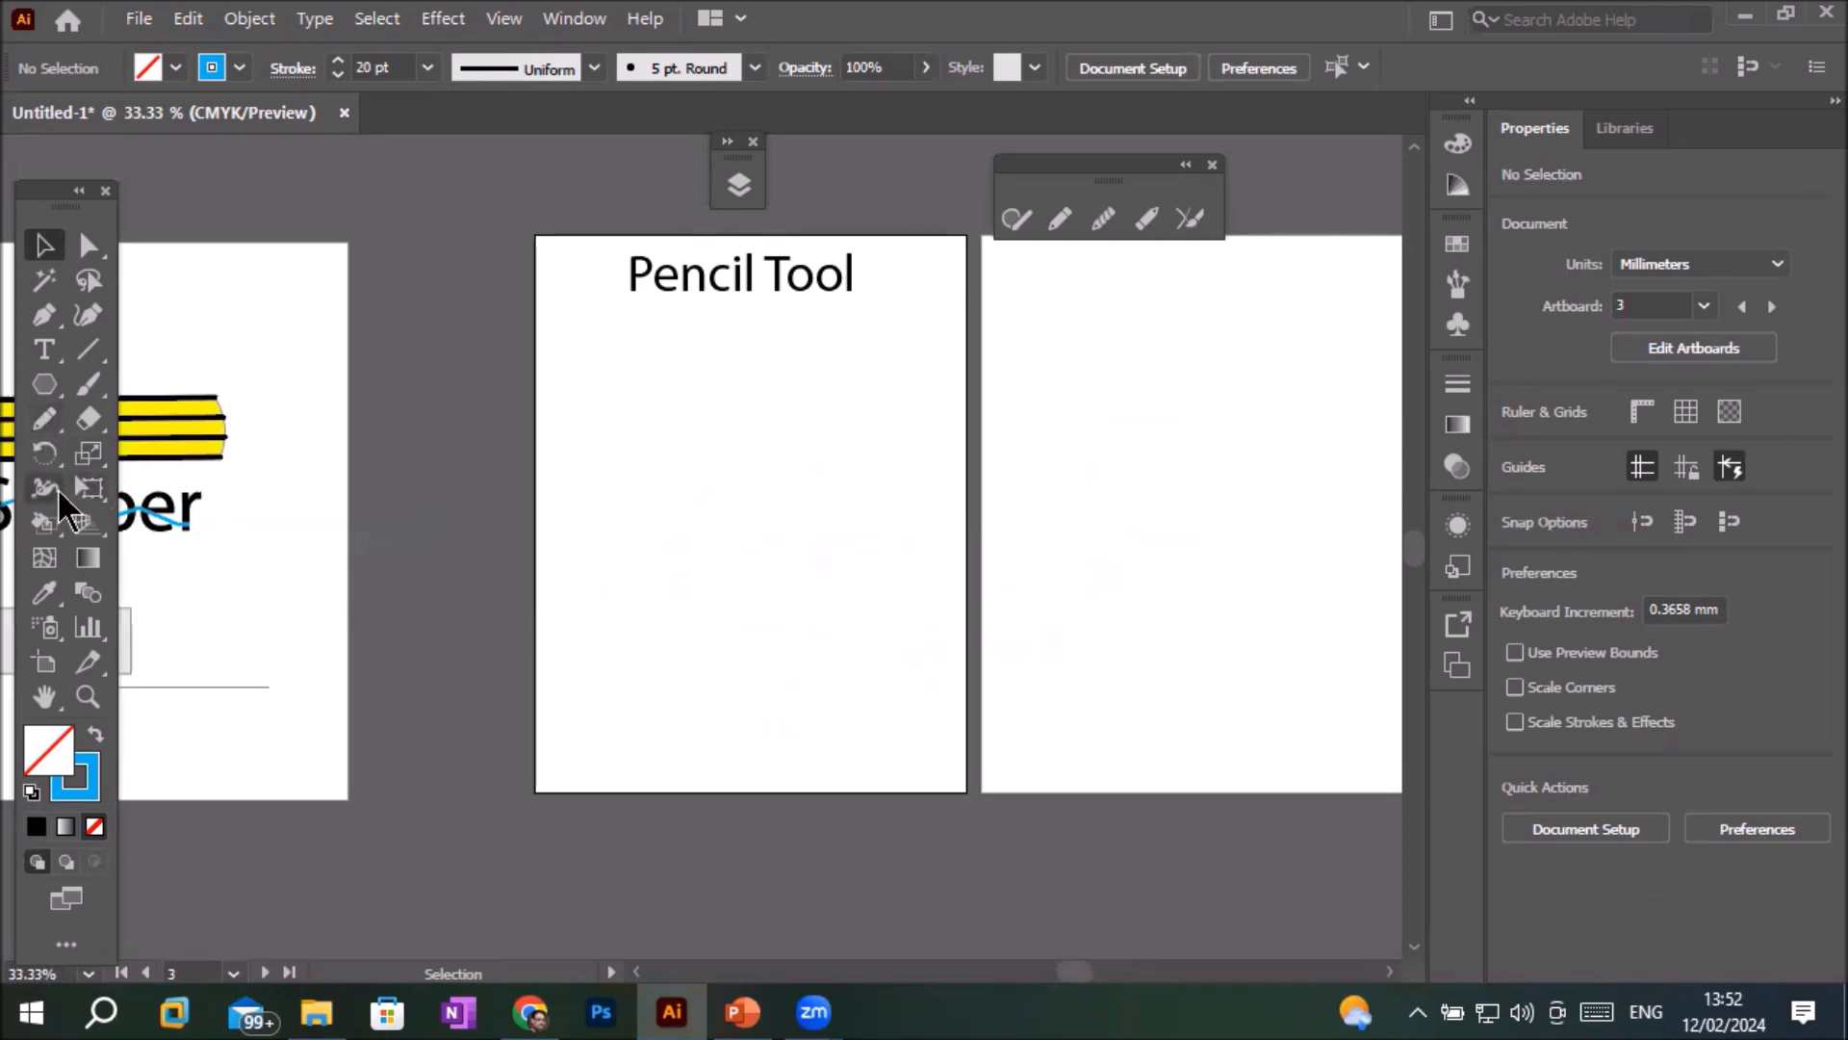
pyautogui.click(45, 420)
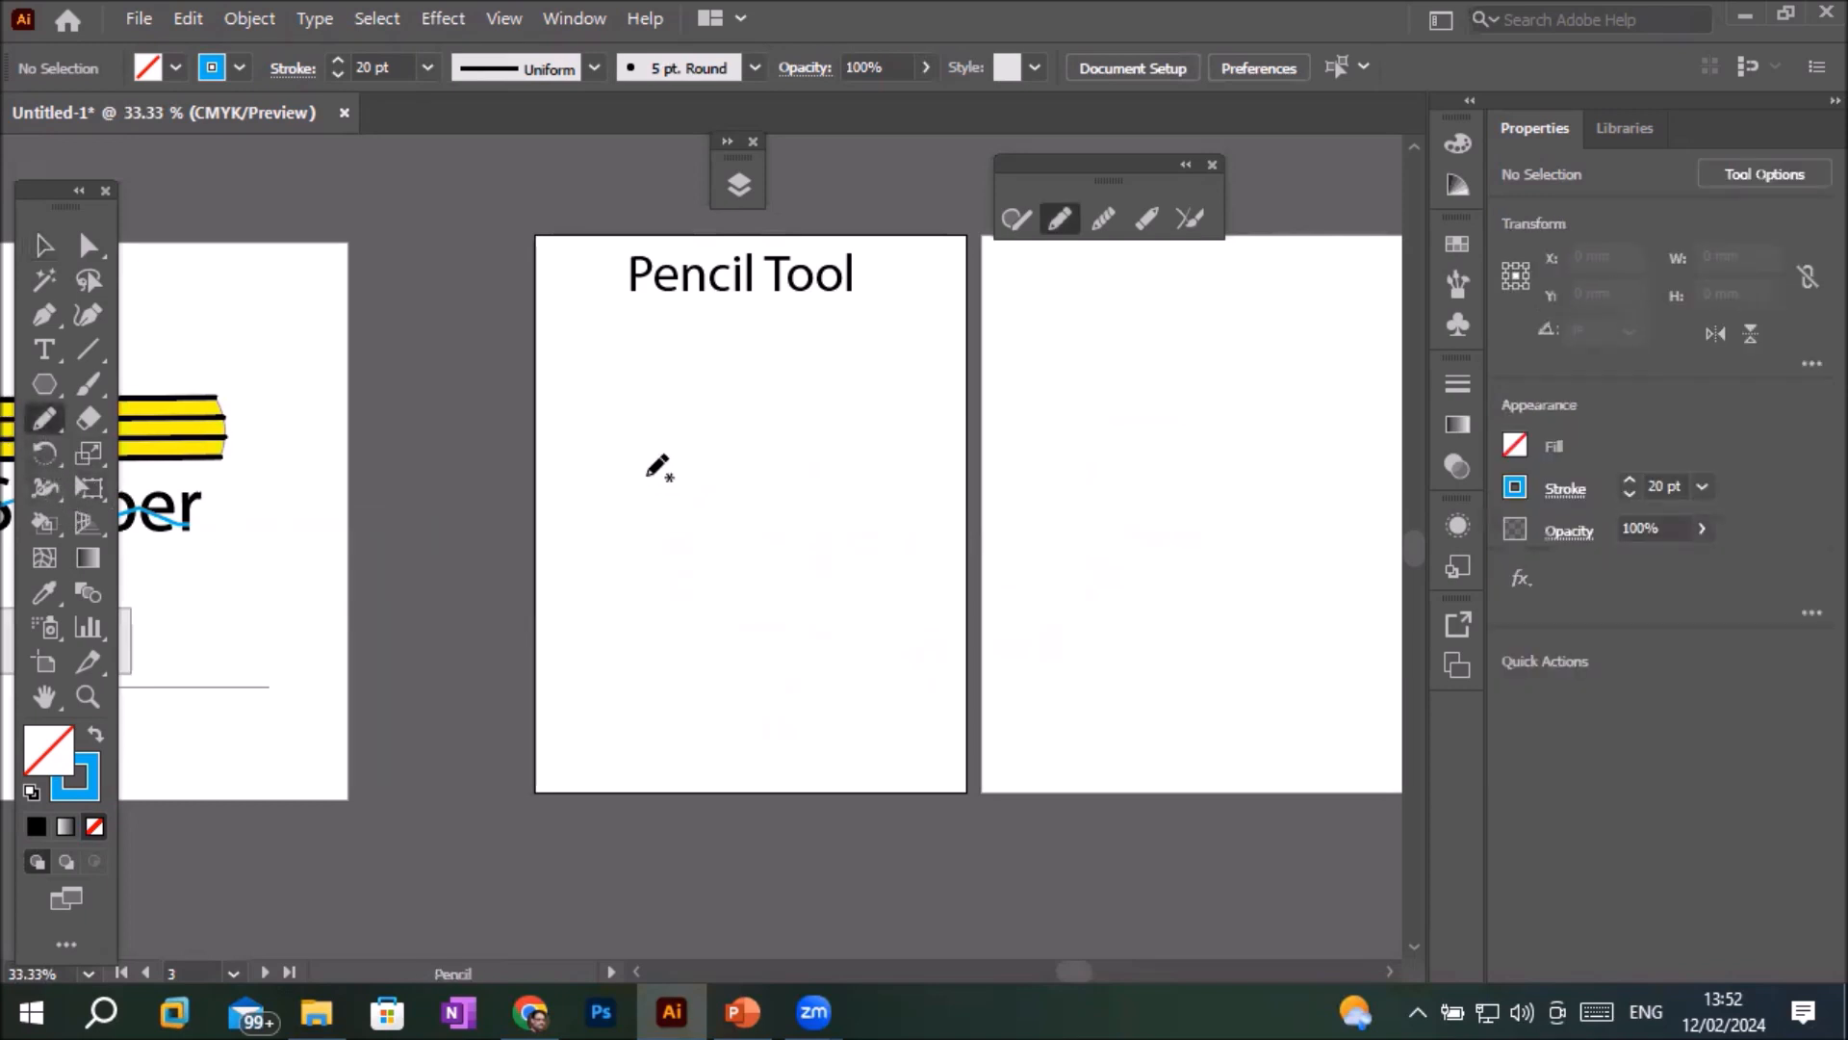
pyautogui.scroll(1, 748, 382)
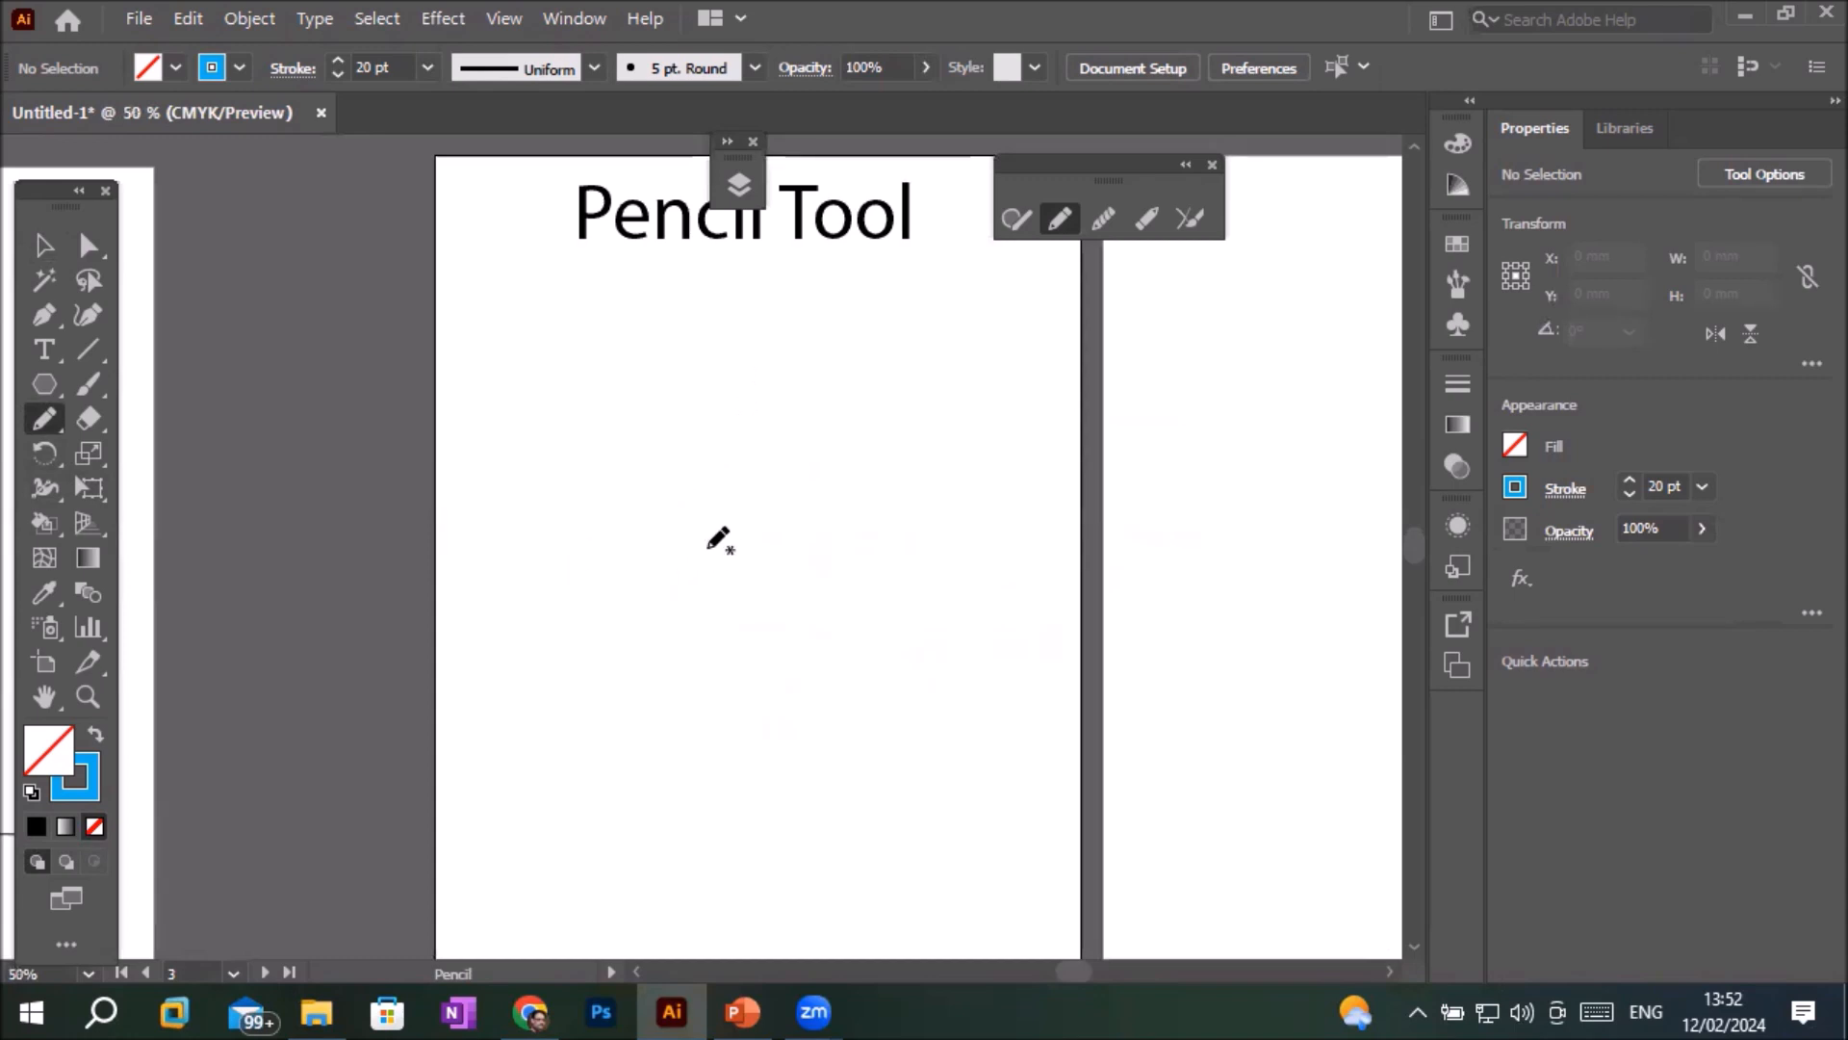
pyautogui.moveTo(565, 572)
pyautogui.mouseDown()
pyautogui.moveTo(695, 452)
pyautogui.moveTo(755, 448)
pyautogui.moveTo(805, 474)
pyautogui.moveTo(832, 527)
pyautogui.moveTo(832, 604)
pyautogui.moveTo(712, 787)
pyautogui.mouseUp()
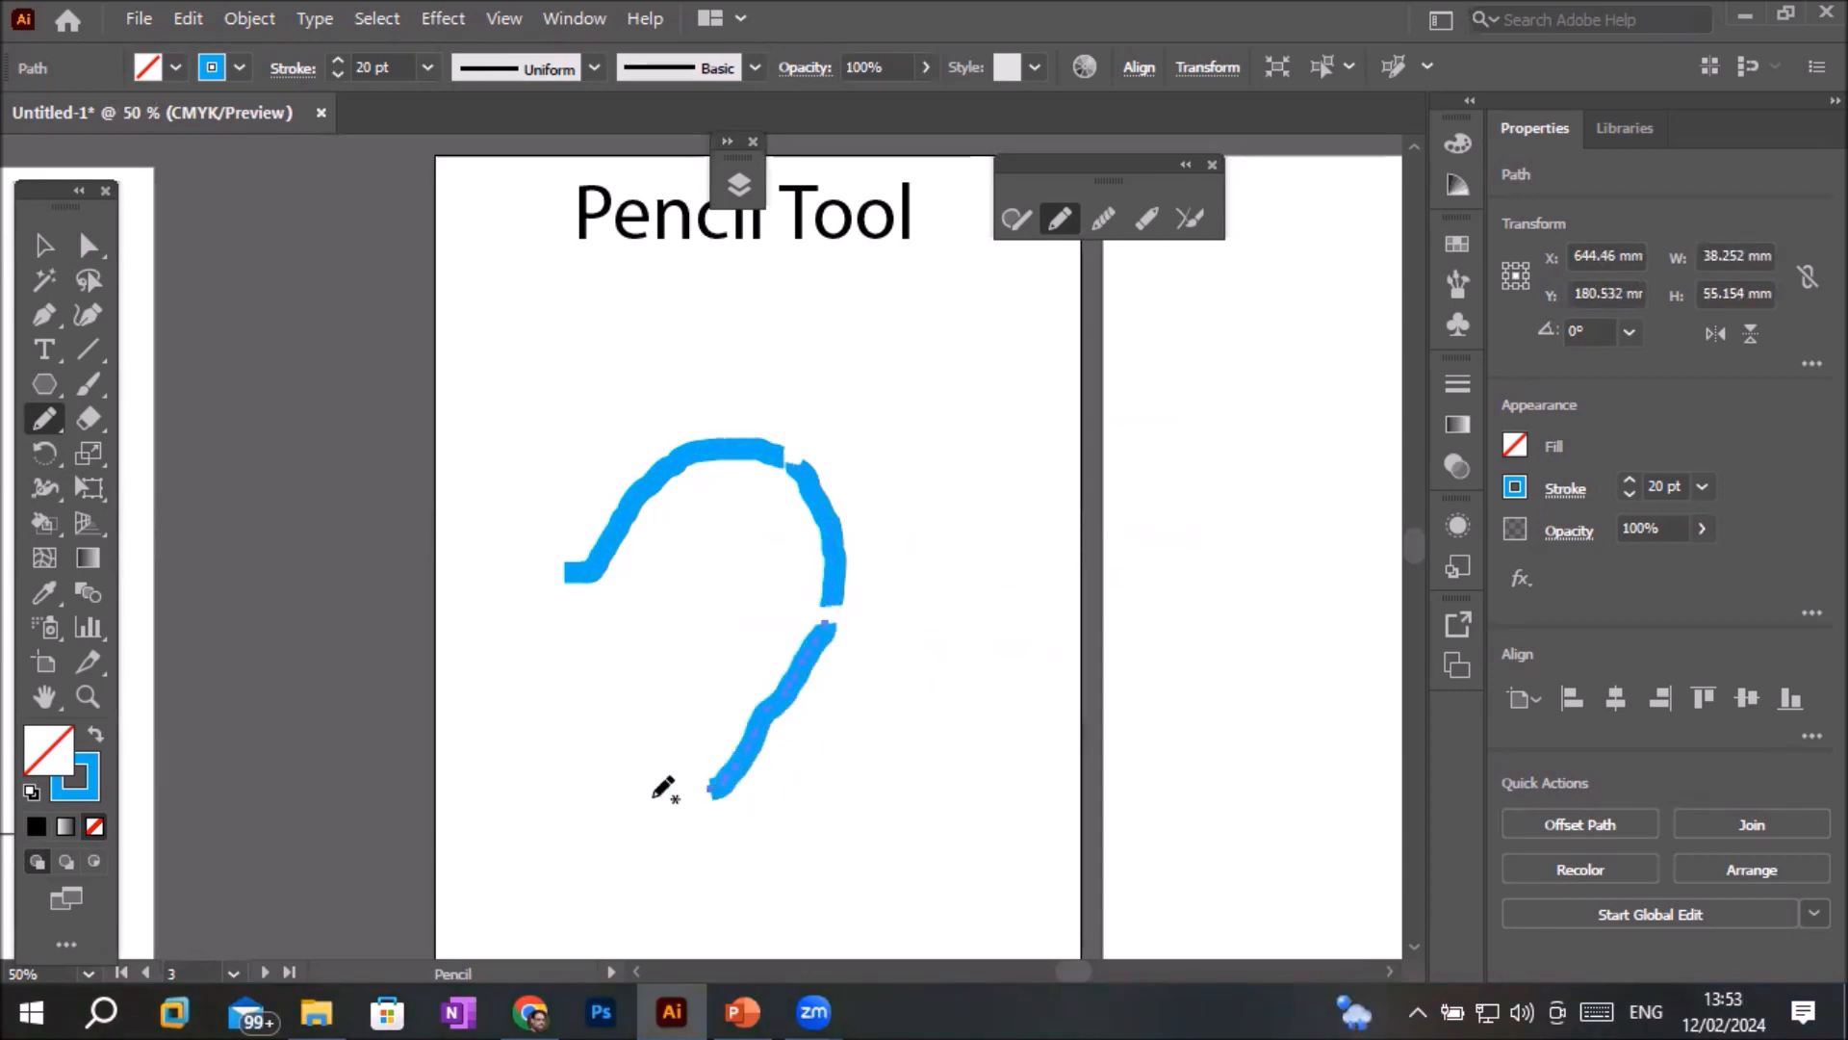
# - Select and delete all the pencil strokes of the open arc
pyautogui.click(58, 248)
pyautogui.moveTo(606, 626); pyautogui.dragTo(942, 845)
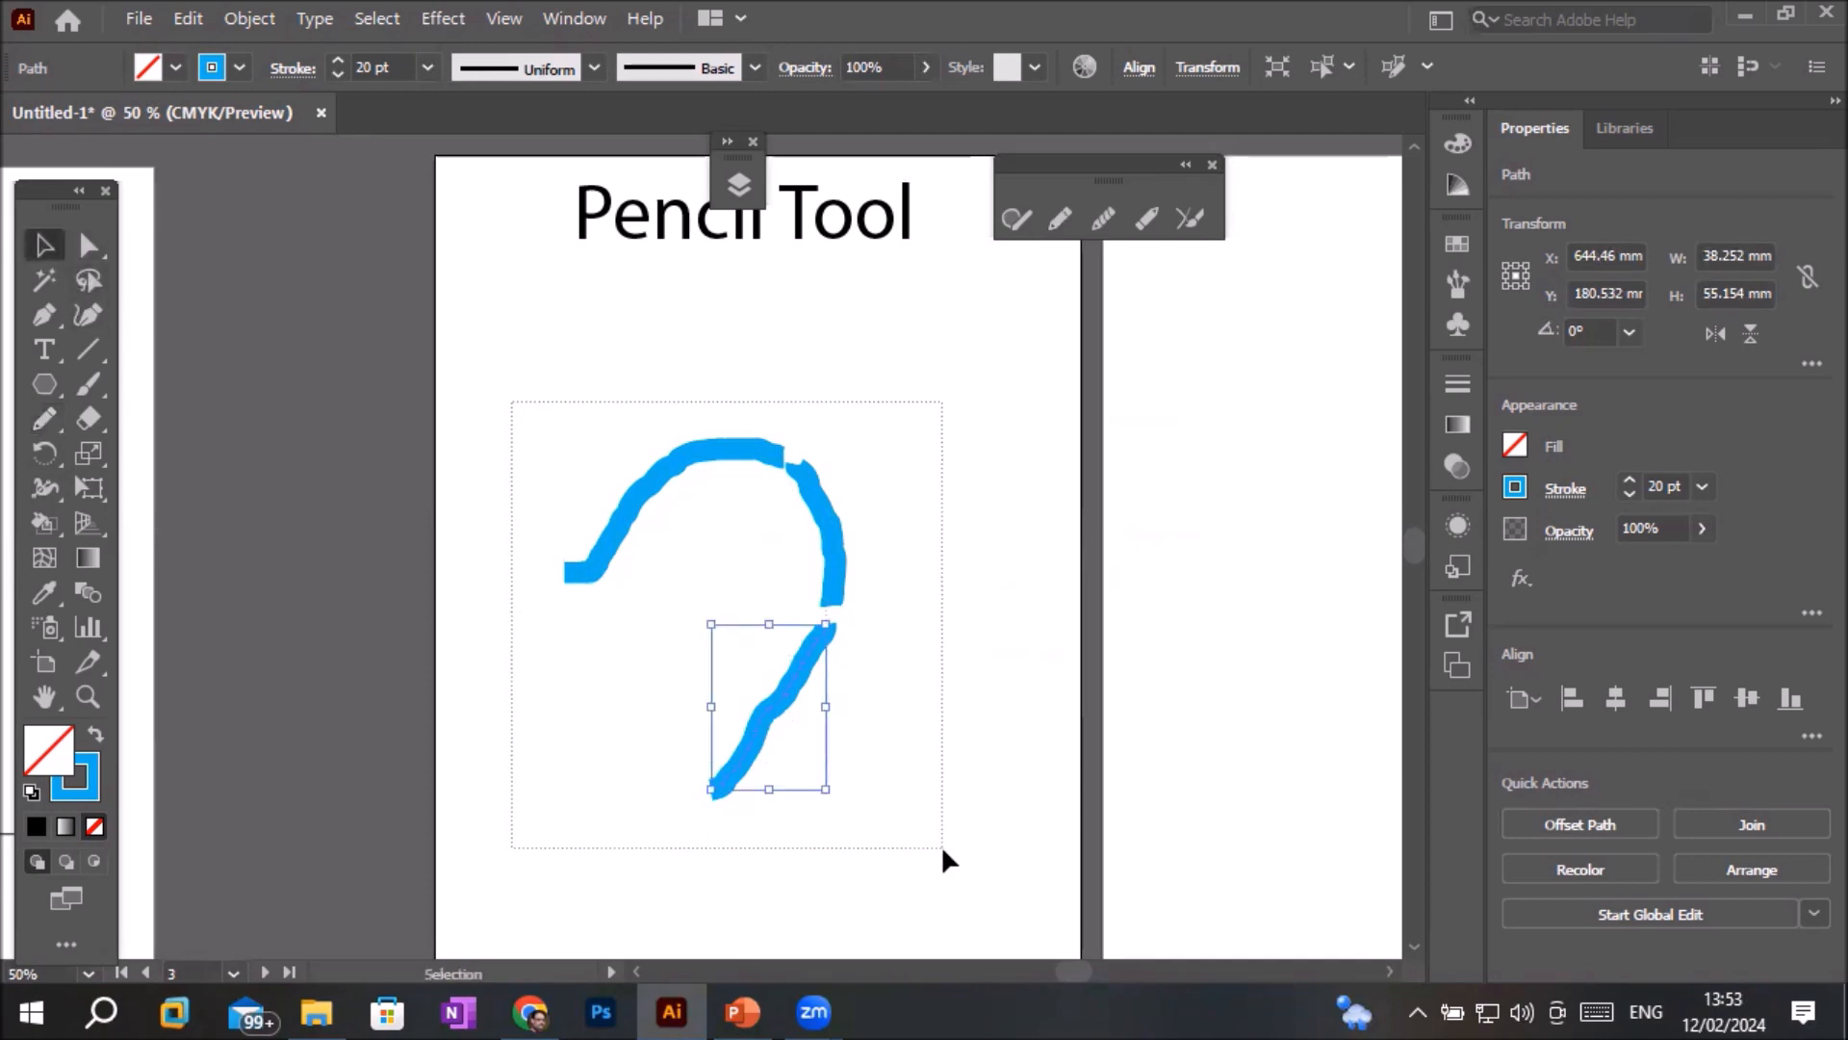
pyautogui.press('Delete')
# - Draw separate freehand pencil strokes end to end, forming an inward-curling loop across the empty artboard
pyautogui.hotkey('ctrl', '1')
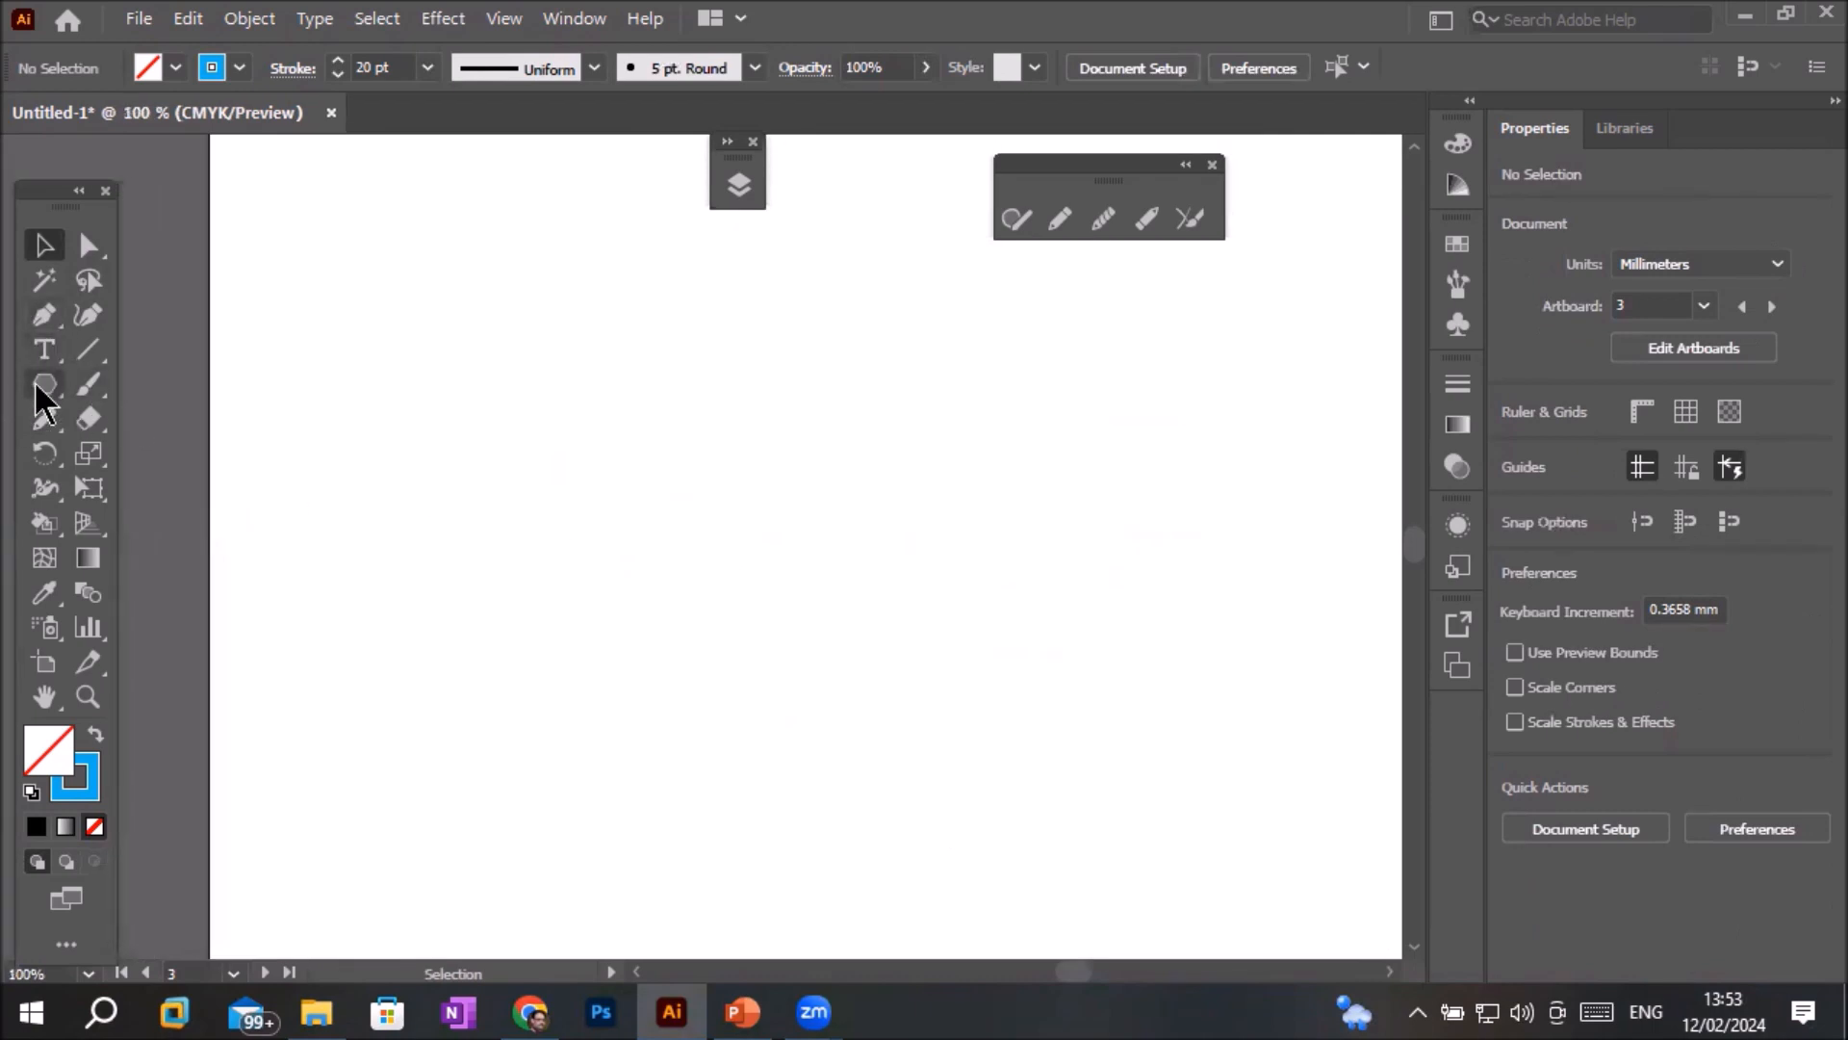
pyautogui.click(44, 423)
pyautogui.moveTo(391, 548)
pyautogui.mouseDown()
pyautogui.moveTo(454, 490)
pyautogui.moveTo(525, 485)
pyautogui.moveTo(607, 520)
pyautogui.moveTo(1128, 571)
pyautogui.mouseUp()
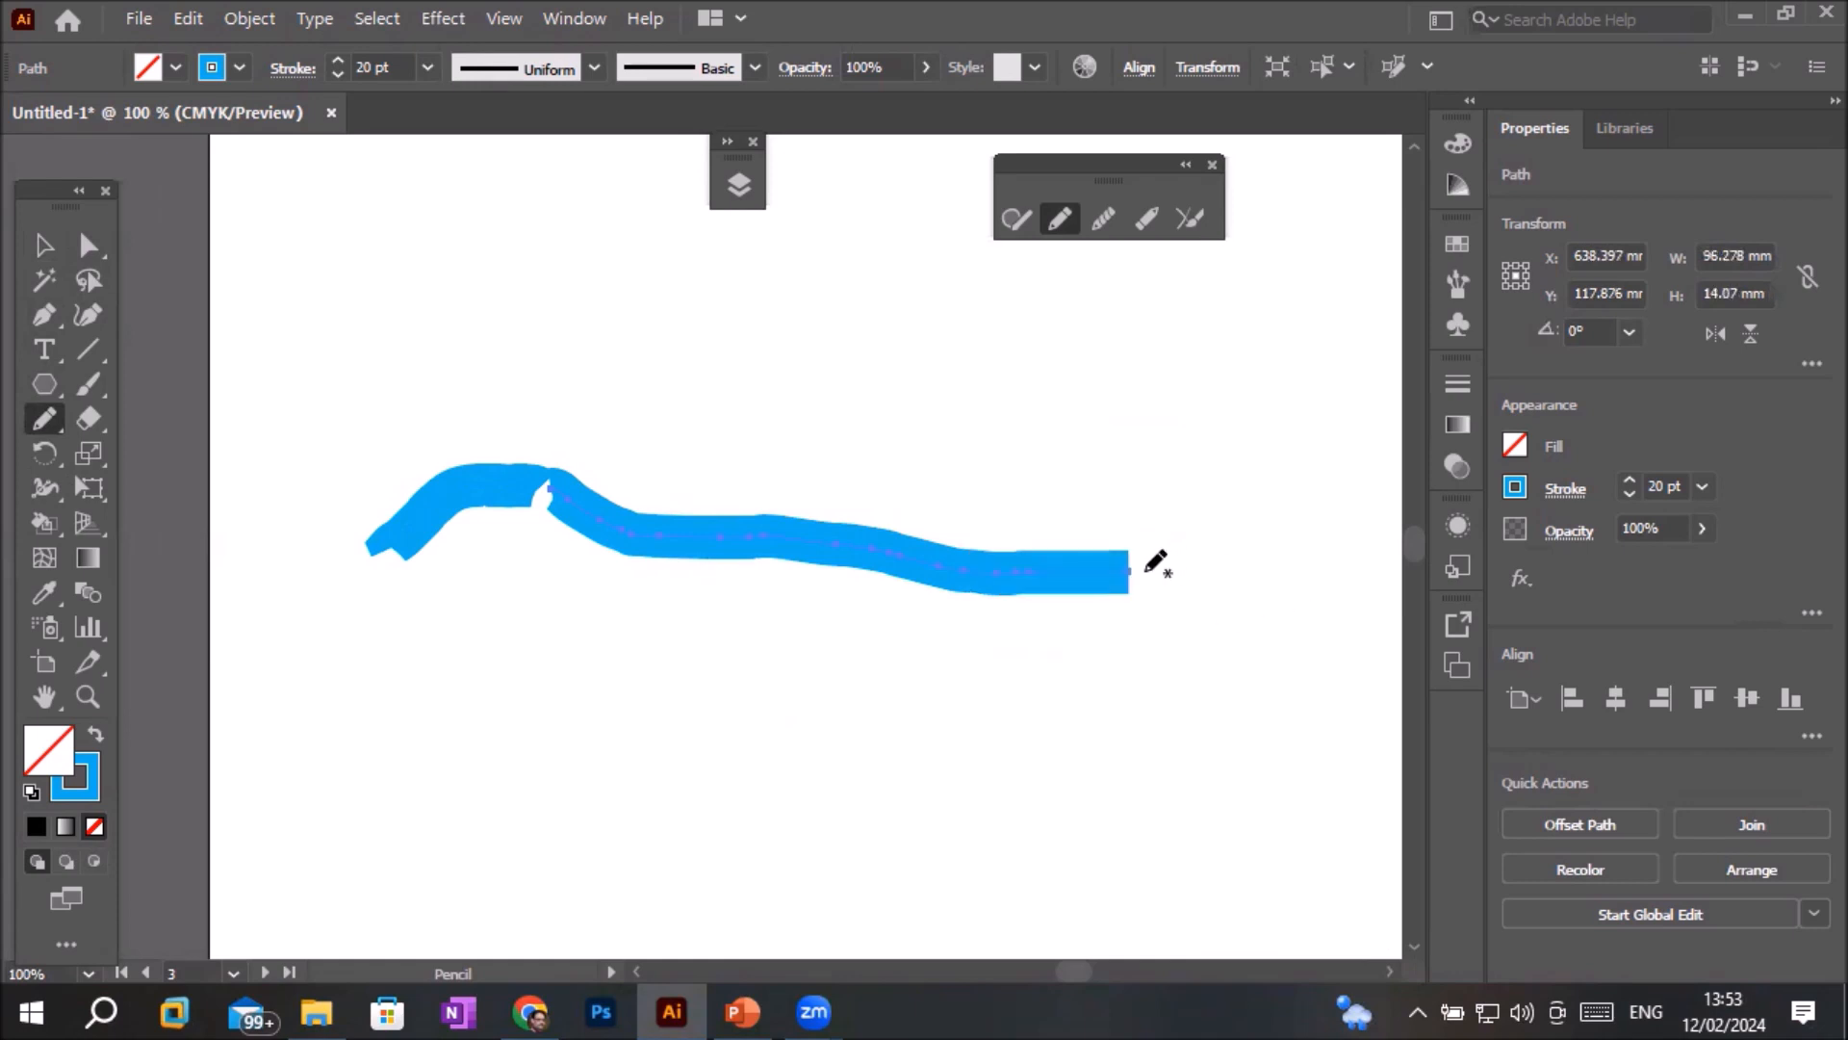
pyautogui.moveTo(1141, 571)
pyautogui.mouseDown()
pyautogui.moveTo(1243, 610)
pyautogui.moveTo(1251, 674)
pyautogui.mouseUp()
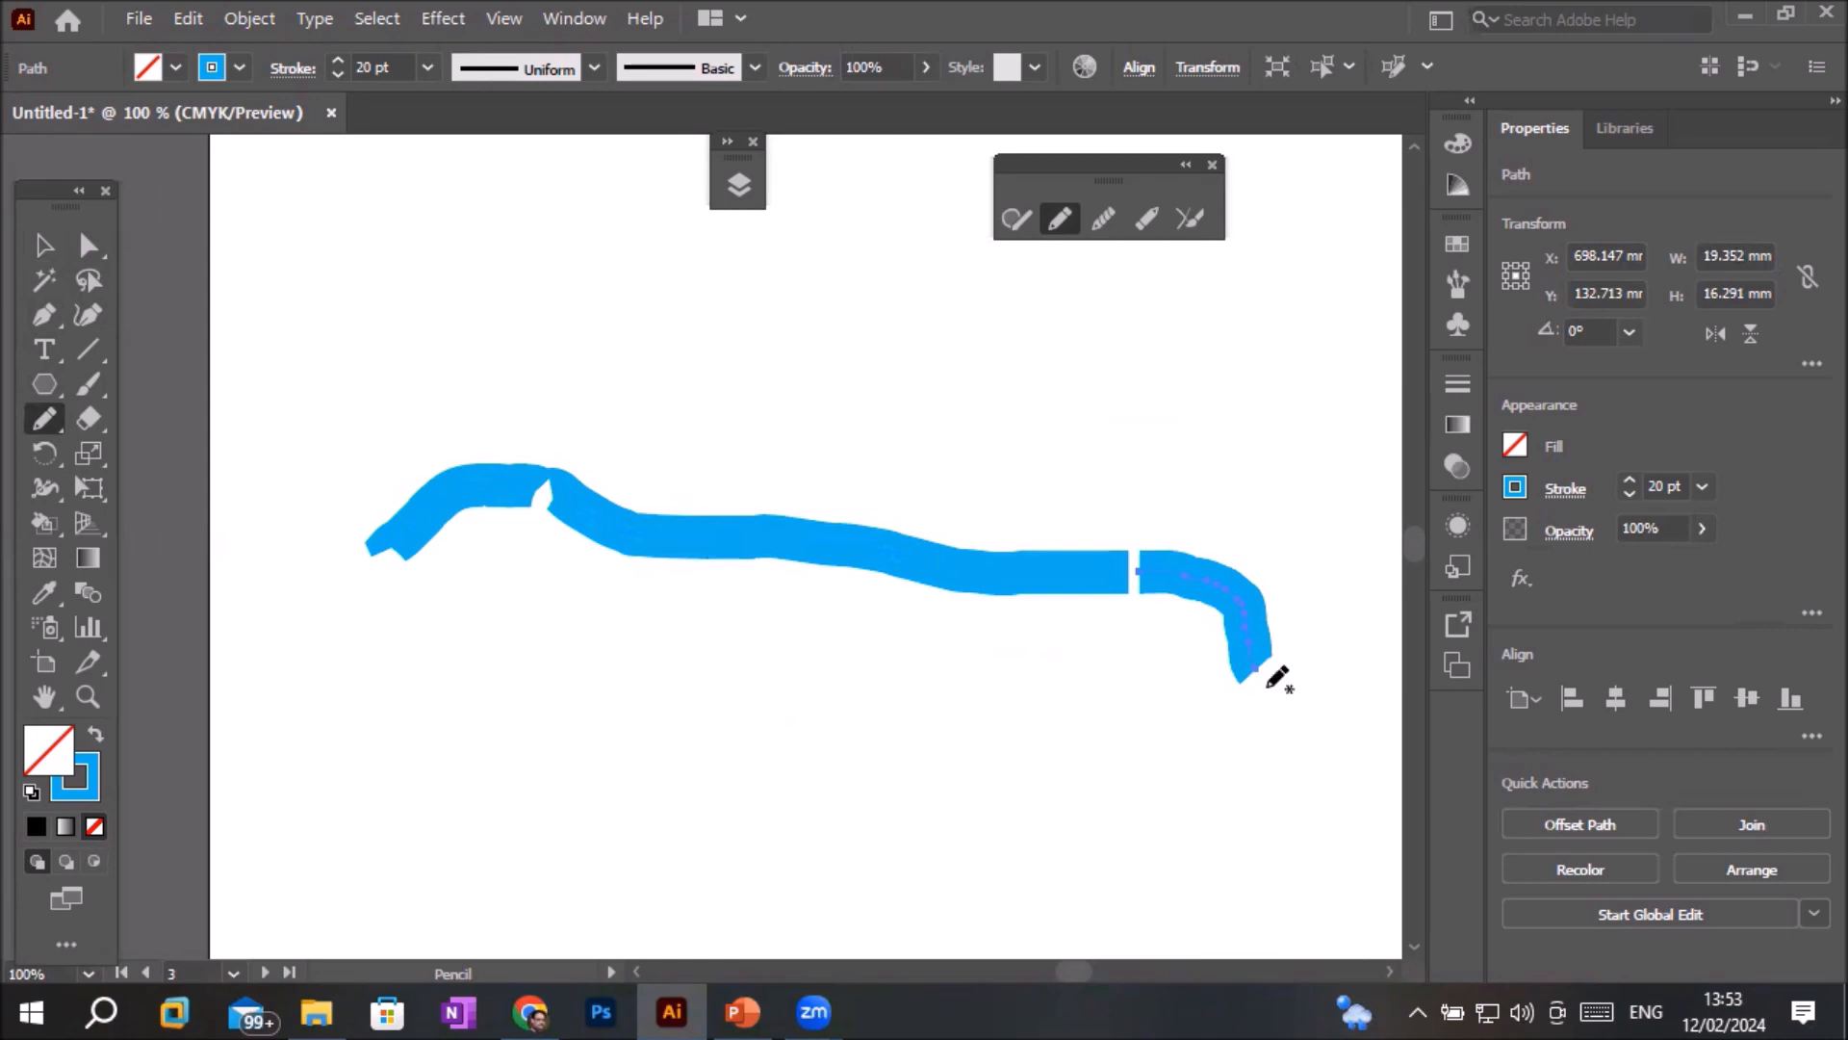
pyautogui.moveTo(1262, 662)
pyautogui.mouseDown()
pyautogui.moveTo(1266, 729)
pyautogui.moveTo(1154, 830)
pyautogui.moveTo(894, 869)
pyautogui.moveTo(550, 852)
pyautogui.mouseUp()
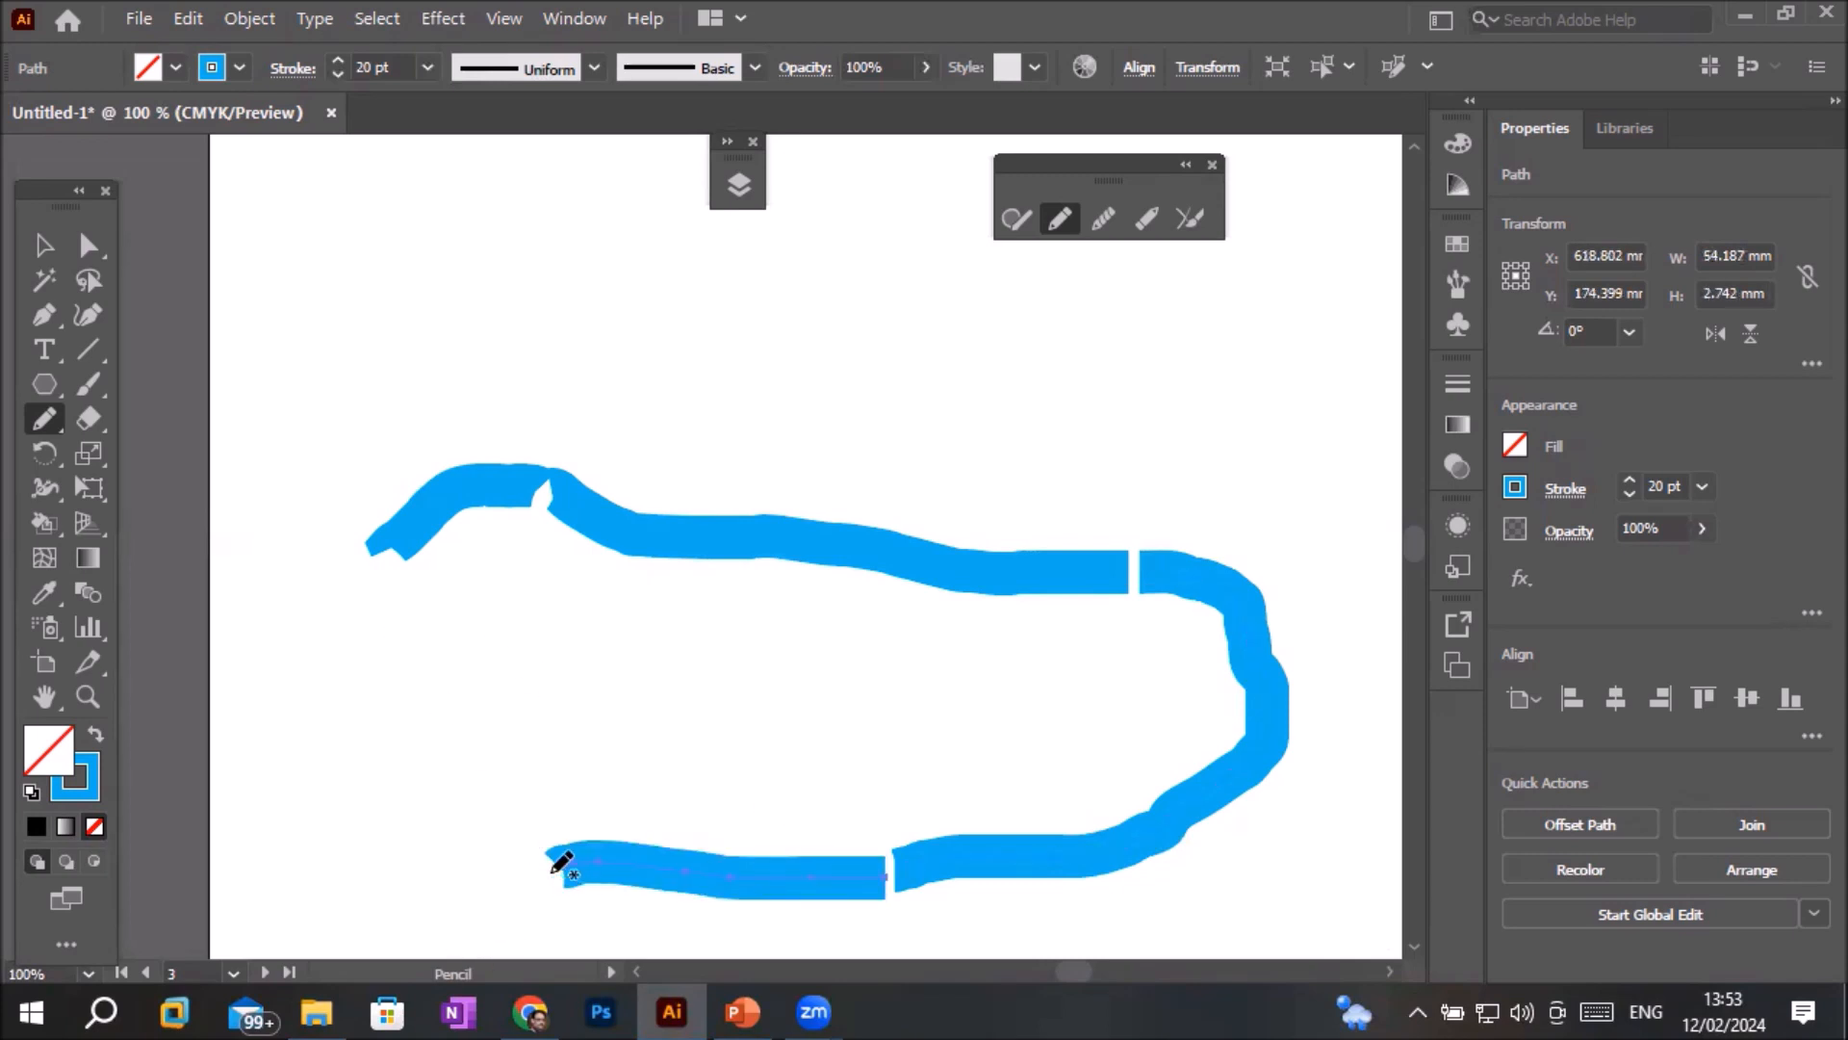
pyautogui.moveTo(563, 866); pyautogui.dragTo(339, 815)
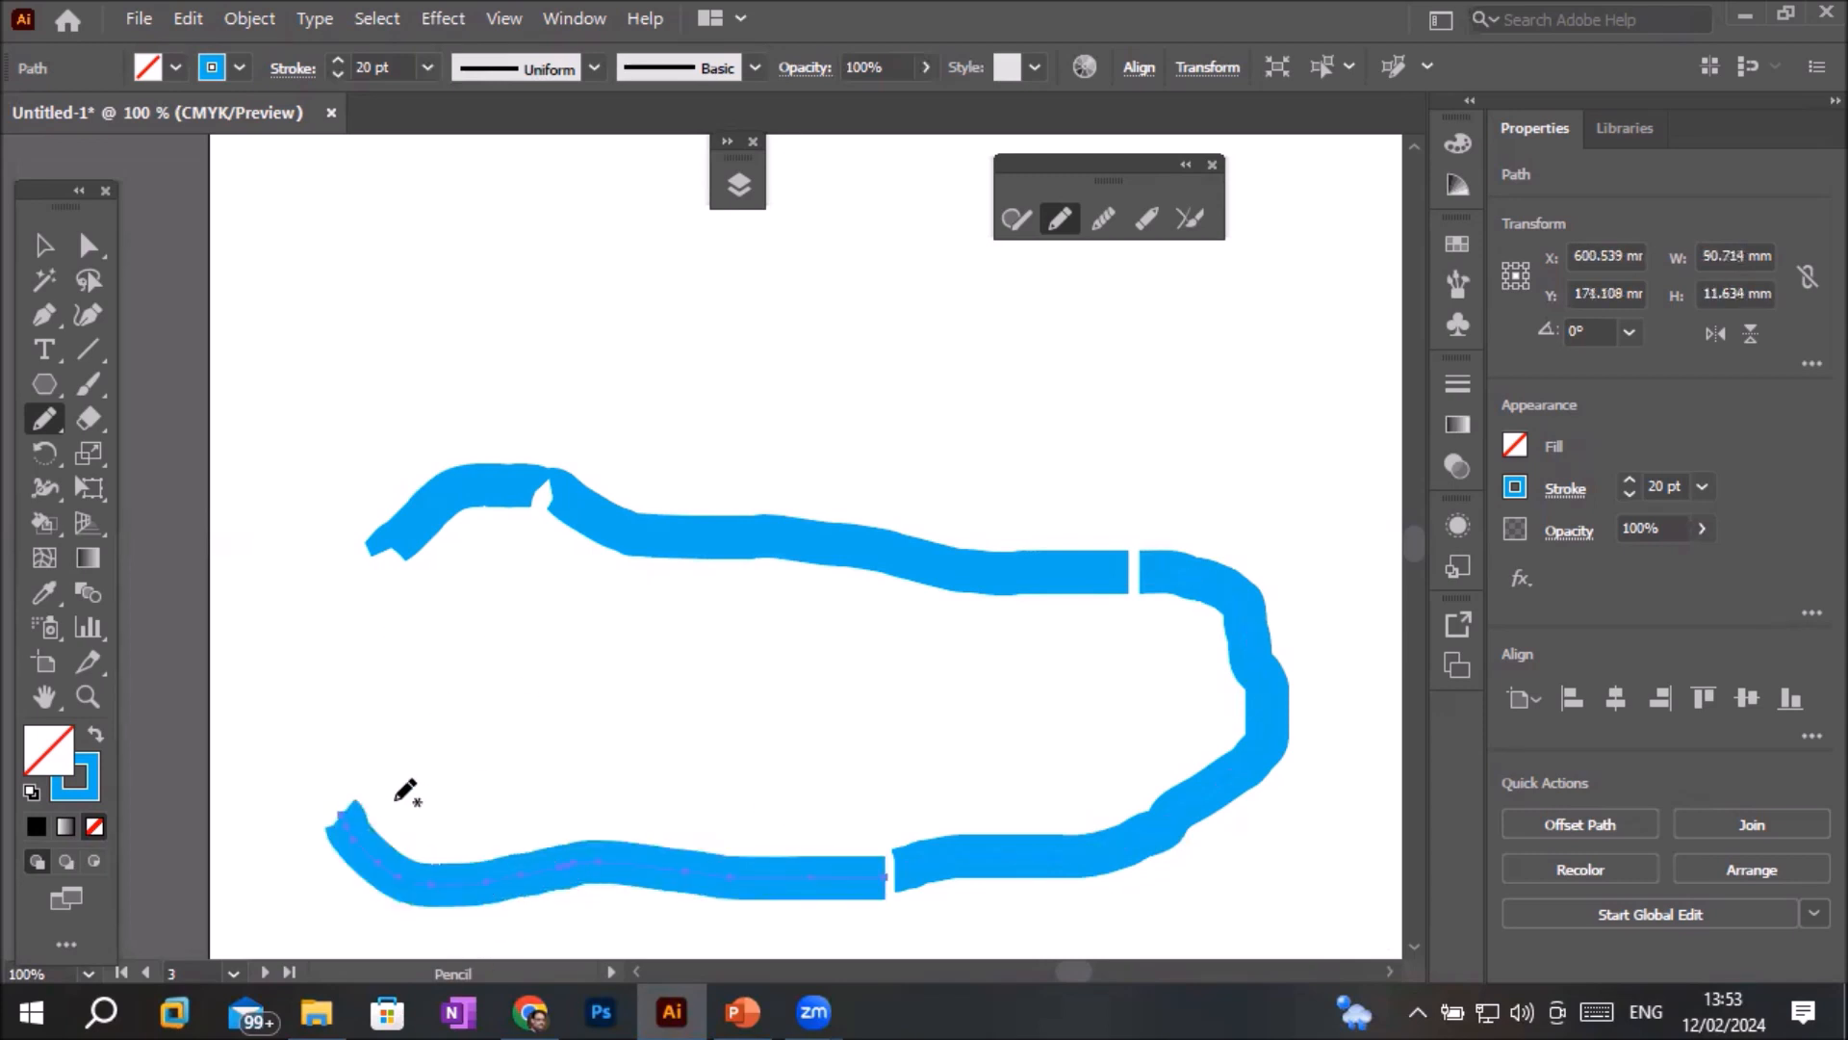
pyautogui.moveTo(339, 799)
pyautogui.mouseDown()
pyautogui.moveTo(356, 690)
pyautogui.moveTo(482, 684)
pyautogui.mouseUp()
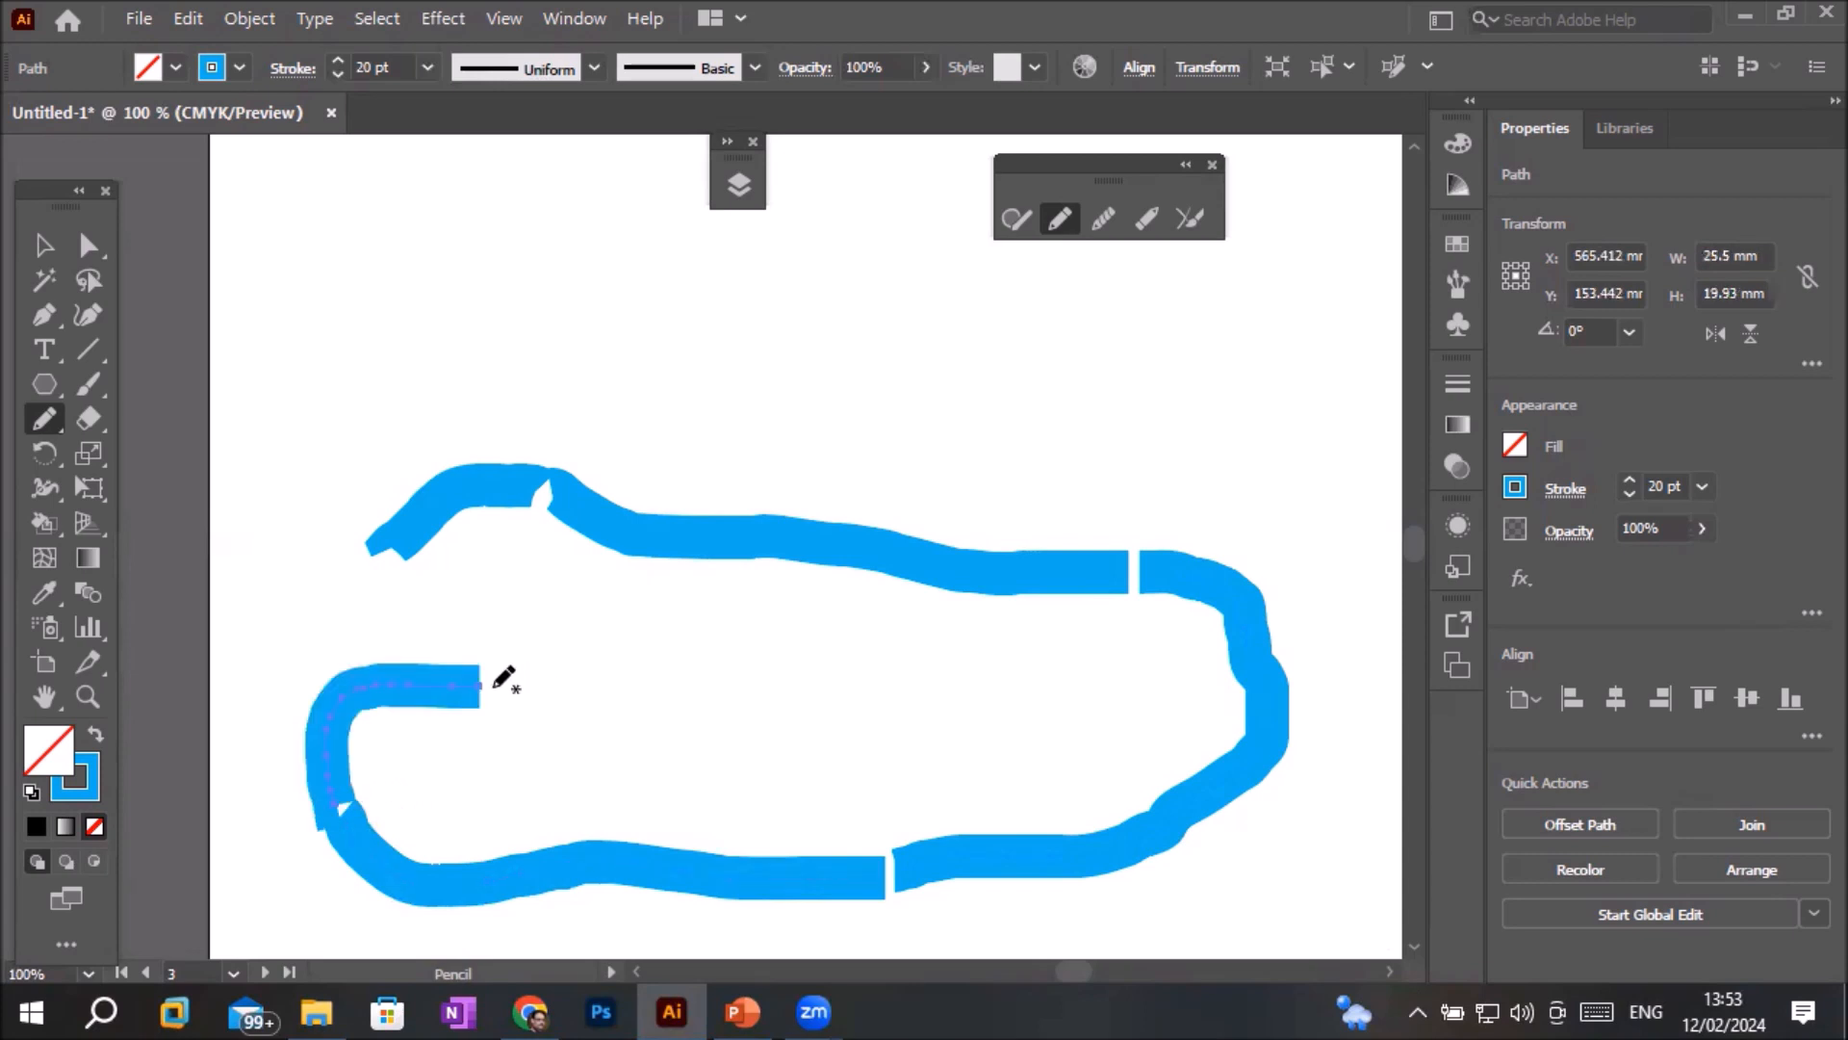
pyautogui.moveTo(488, 685)
pyautogui.mouseDown()
pyautogui.moveTo(738, 708)
pyautogui.moveTo(1124, 695)
pyautogui.mouseUp()
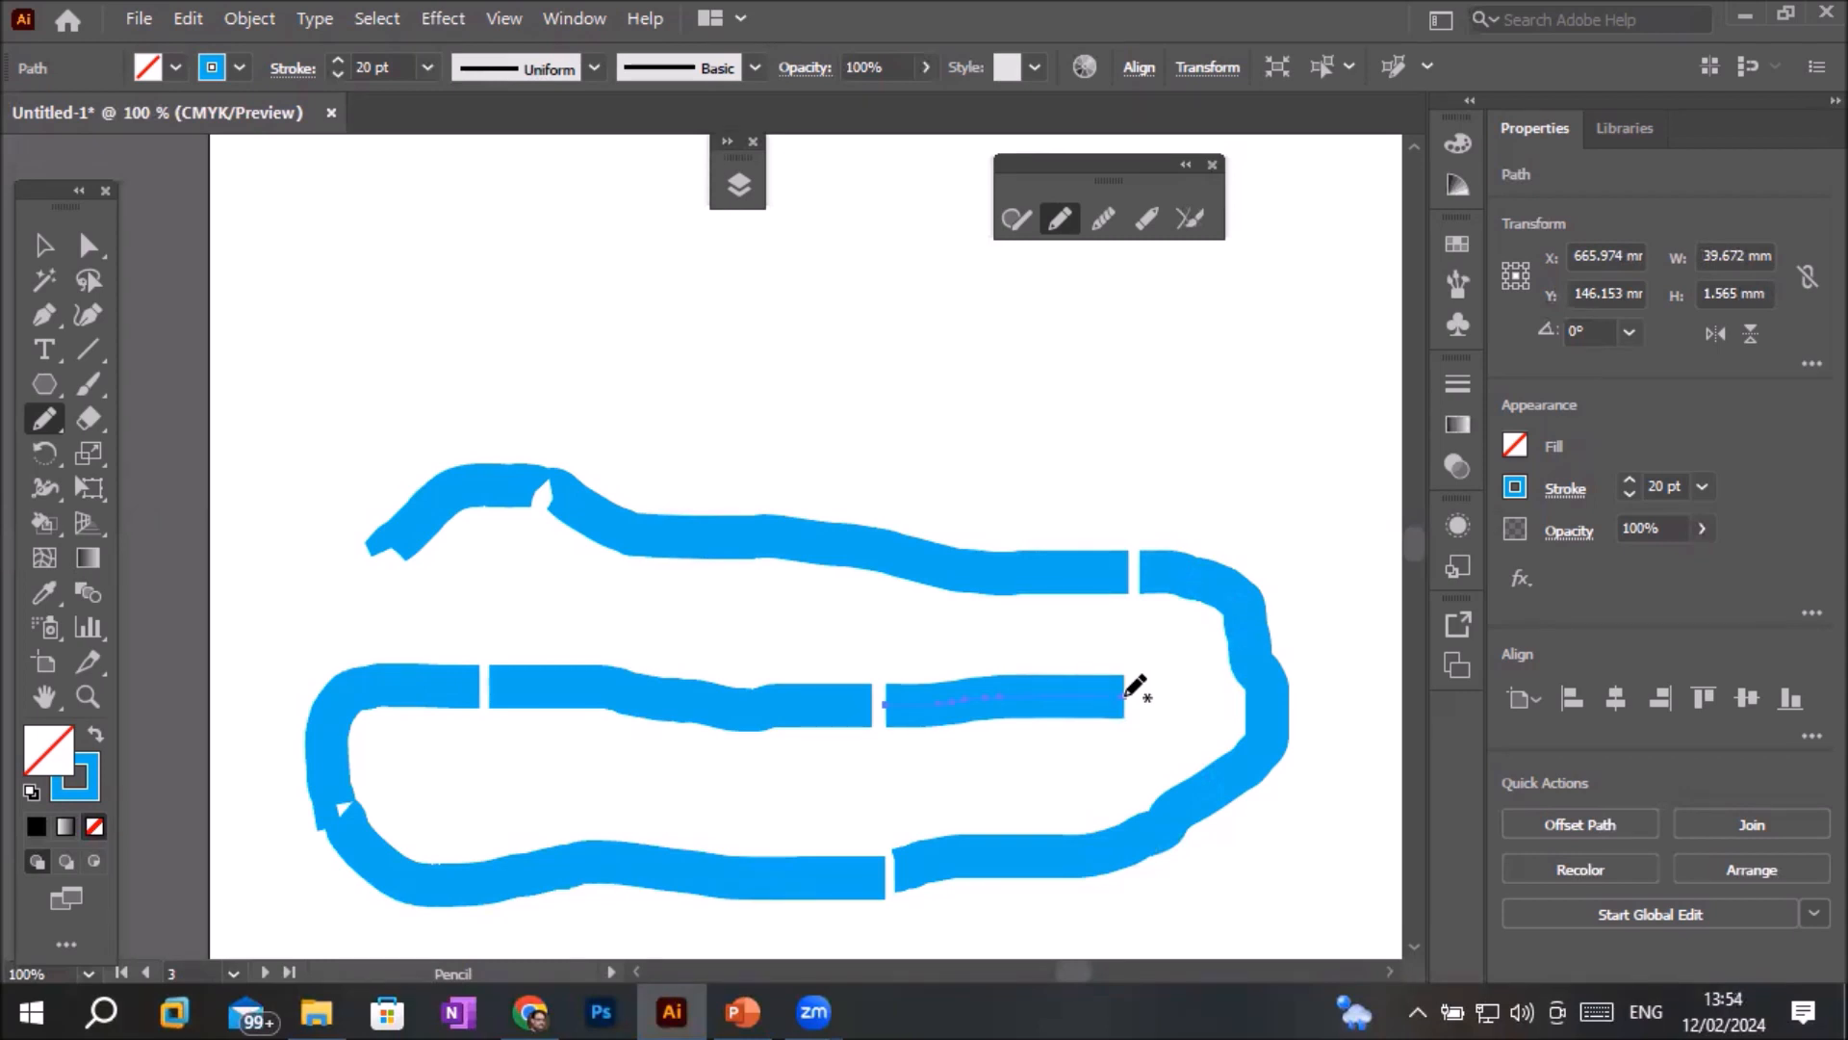
# - Select and delete all the pencil strokes of the inward-curling loop
pyautogui.click(44, 244)
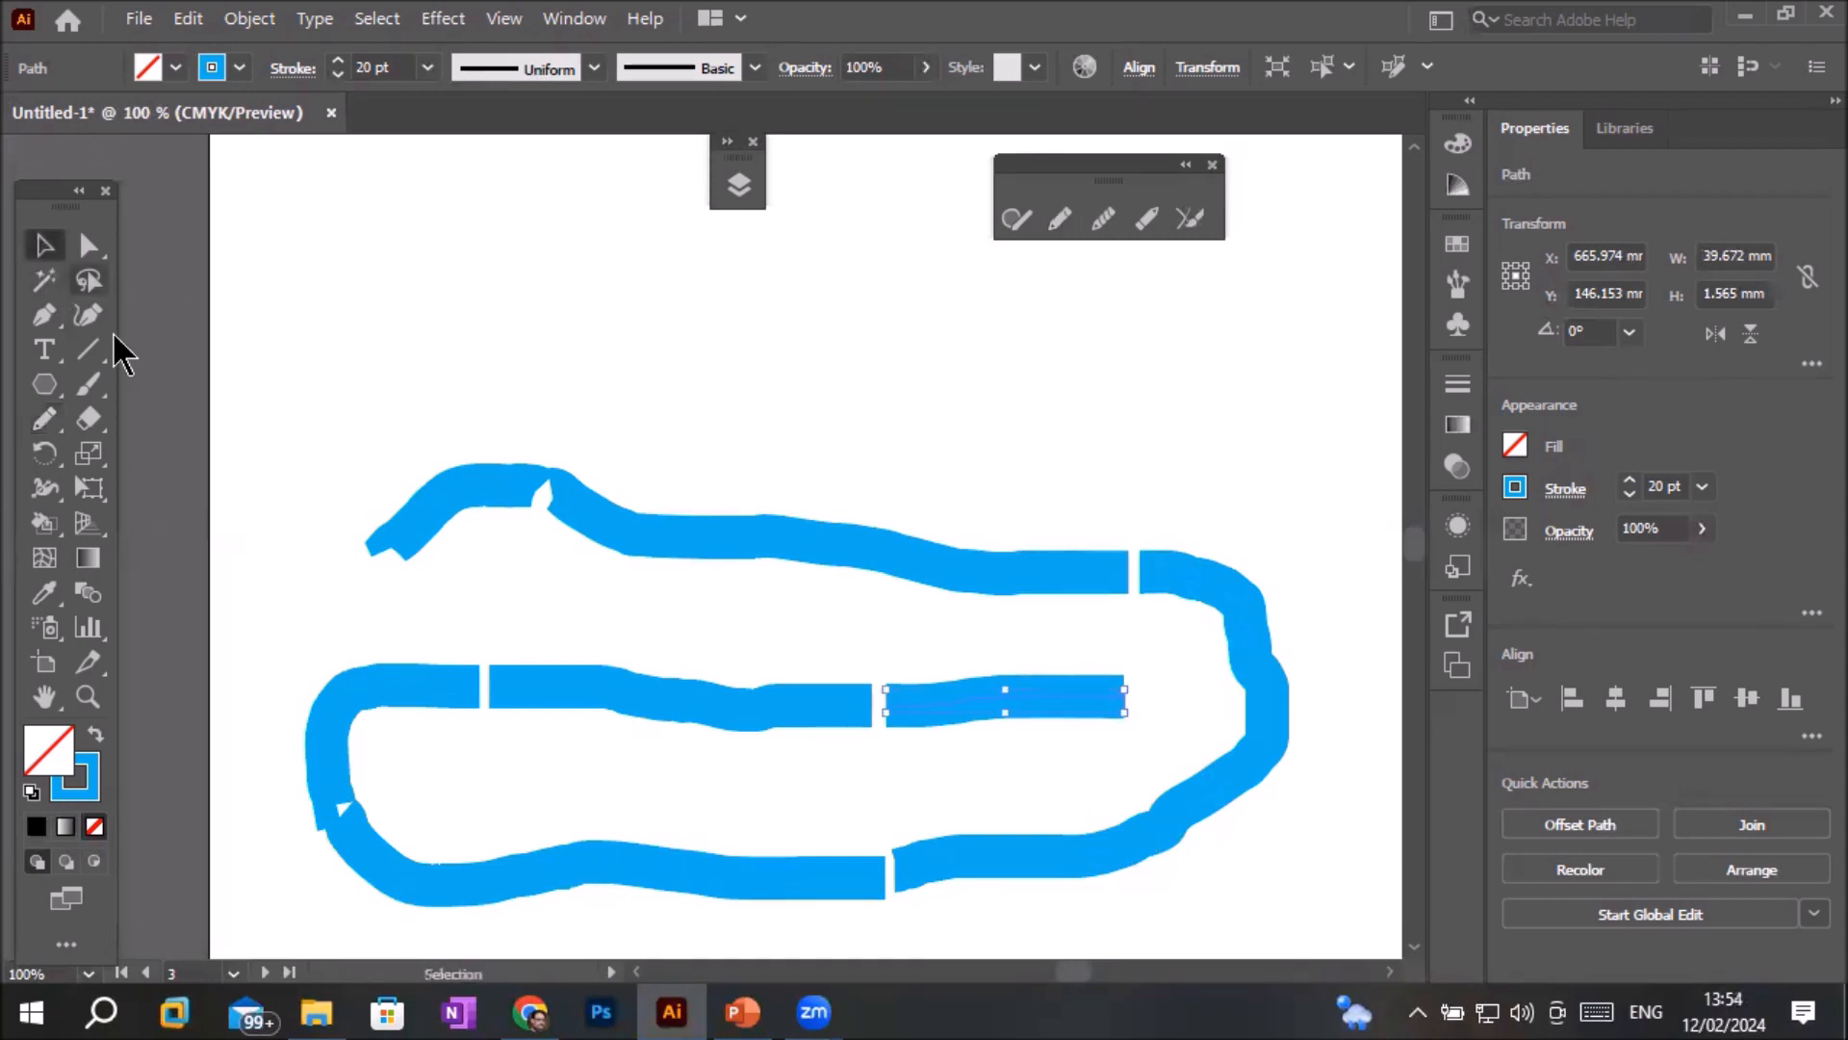
pyautogui.moveTo(285, 425)
pyautogui.mouseDown()
pyautogui.moveTo(1064, 899)
pyautogui.moveTo(1360, 953)
pyautogui.mouseUp()
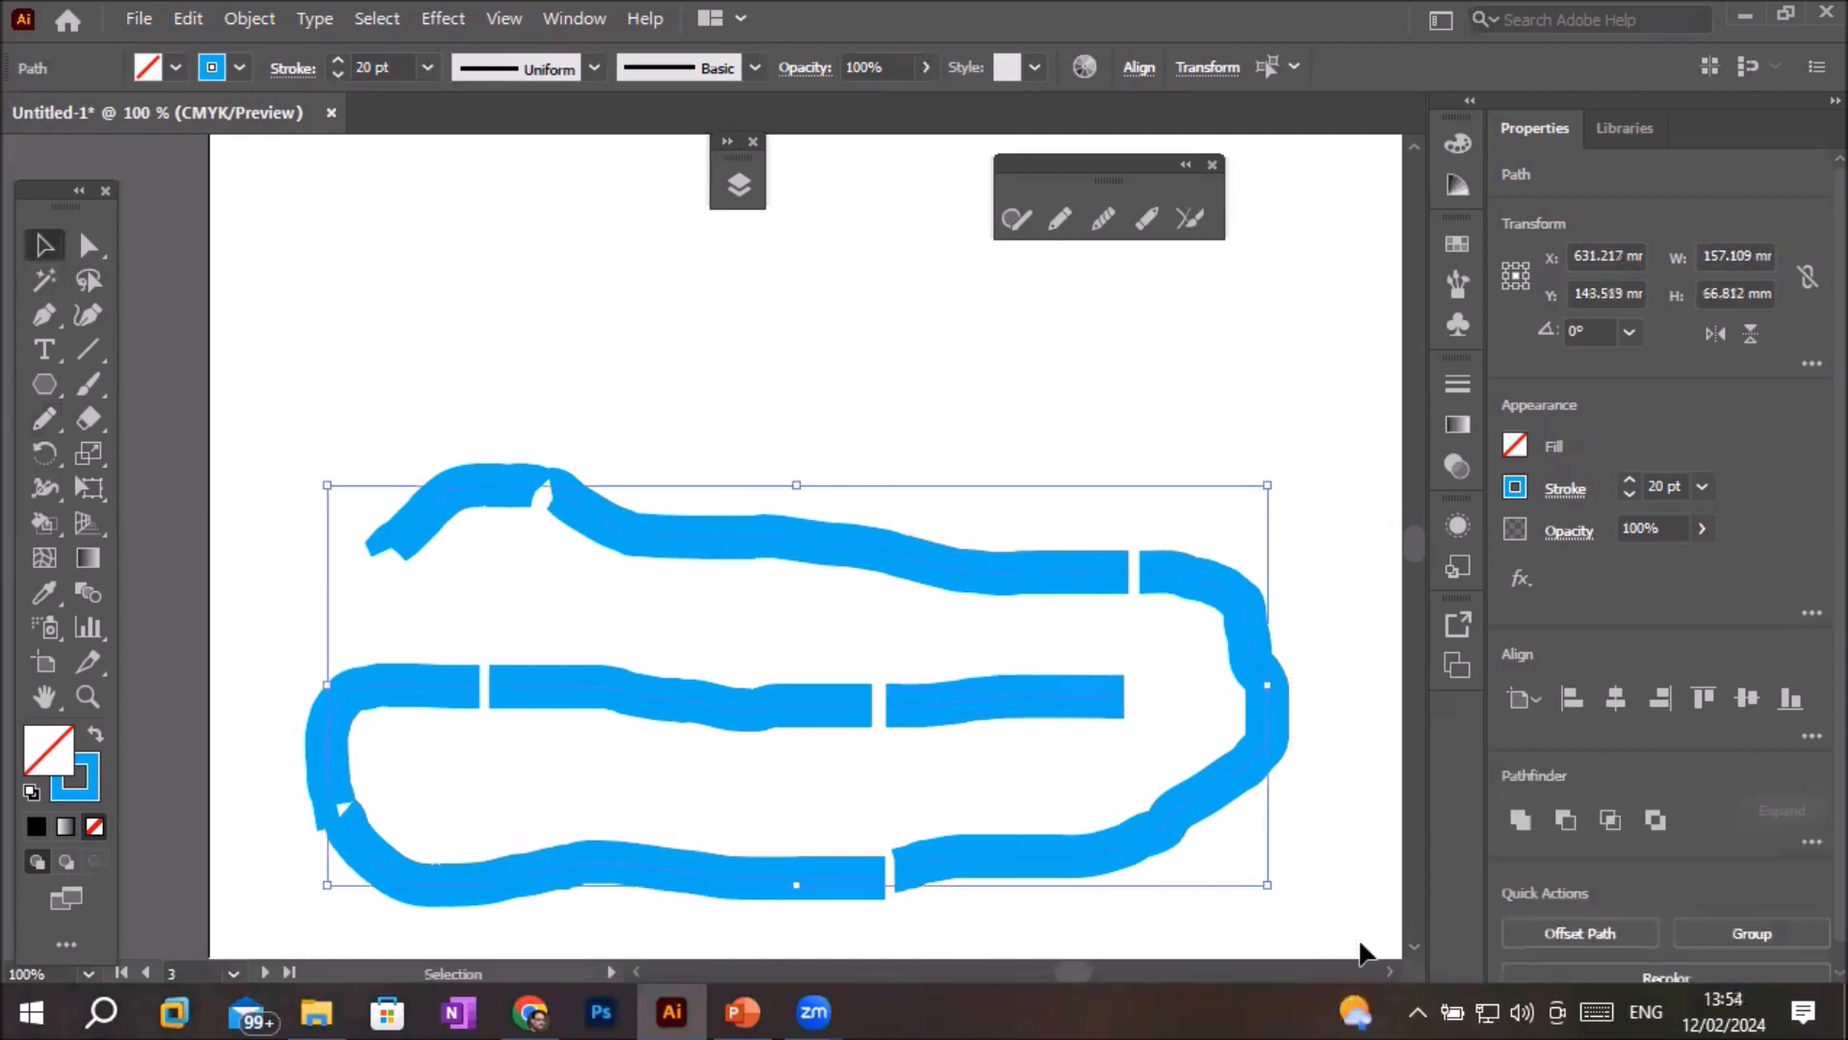
pyautogui.press('Delete')
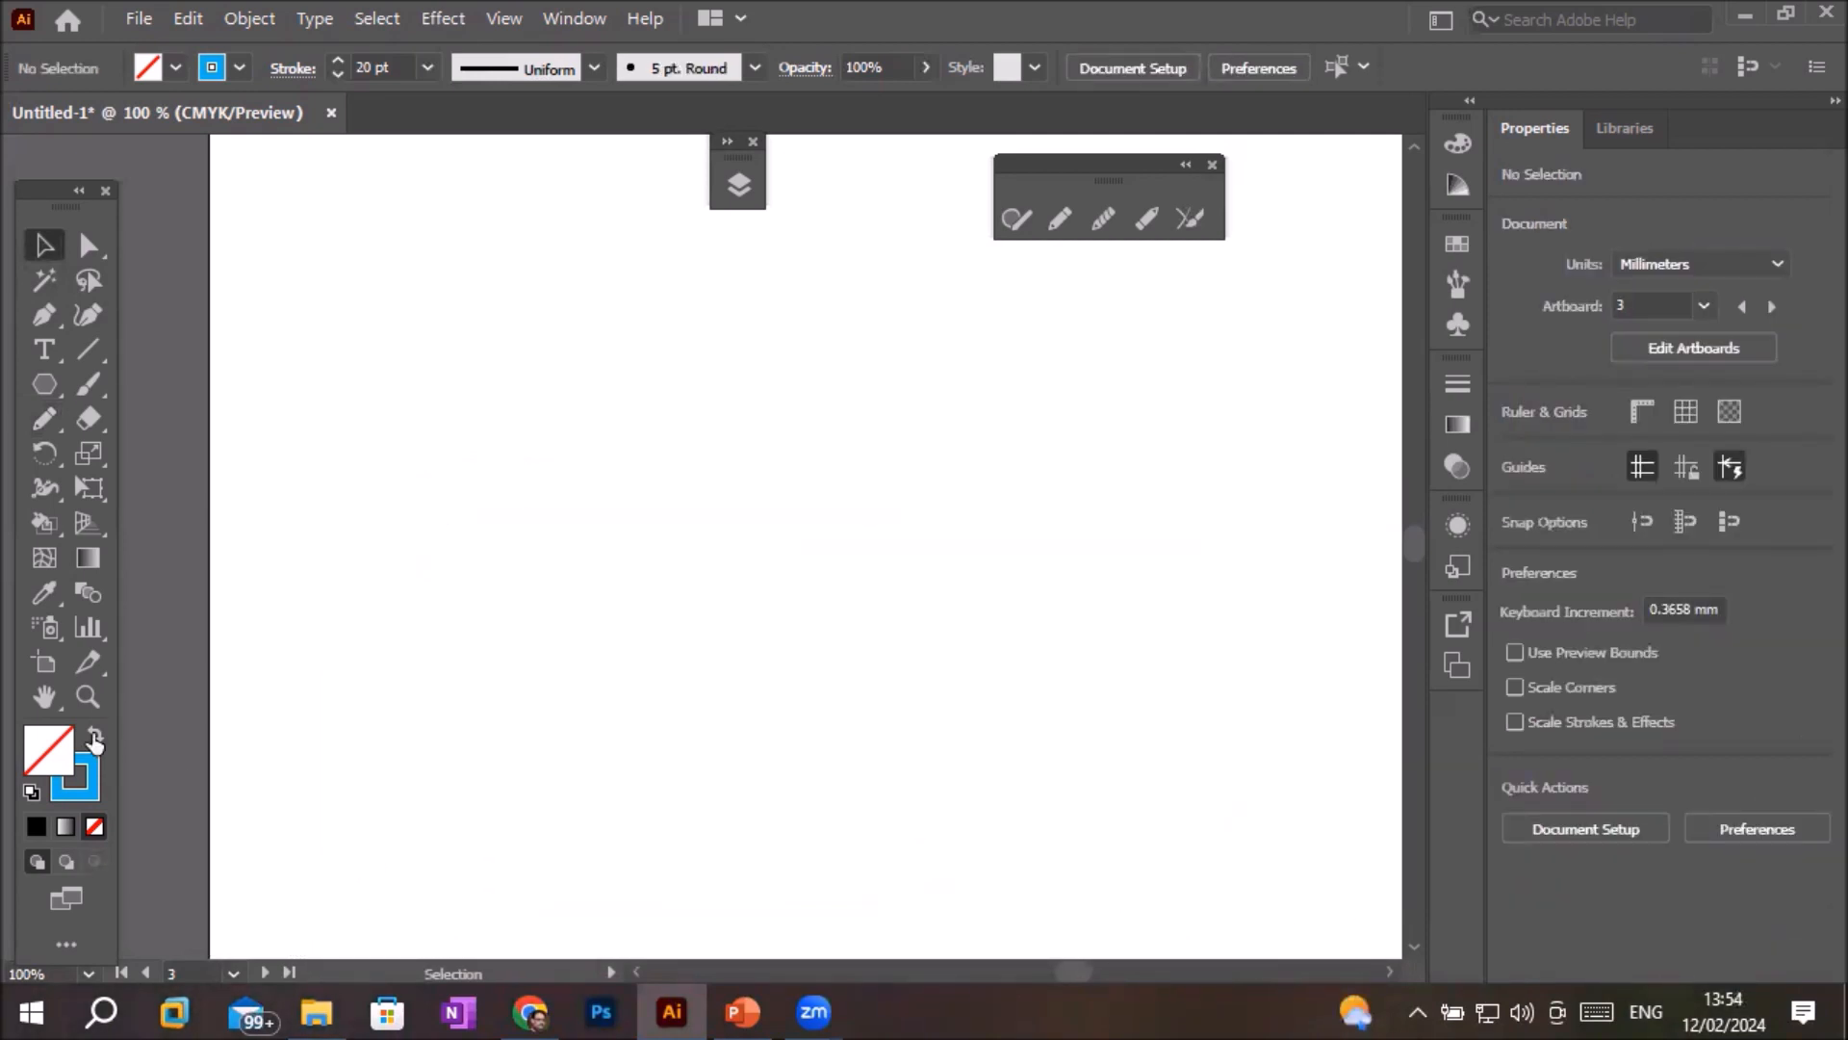
# - Draw a rising wavy pencil line about 192 mm wide, and a second one below it in two strokes with a small gap
pyautogui.click(43, 419)
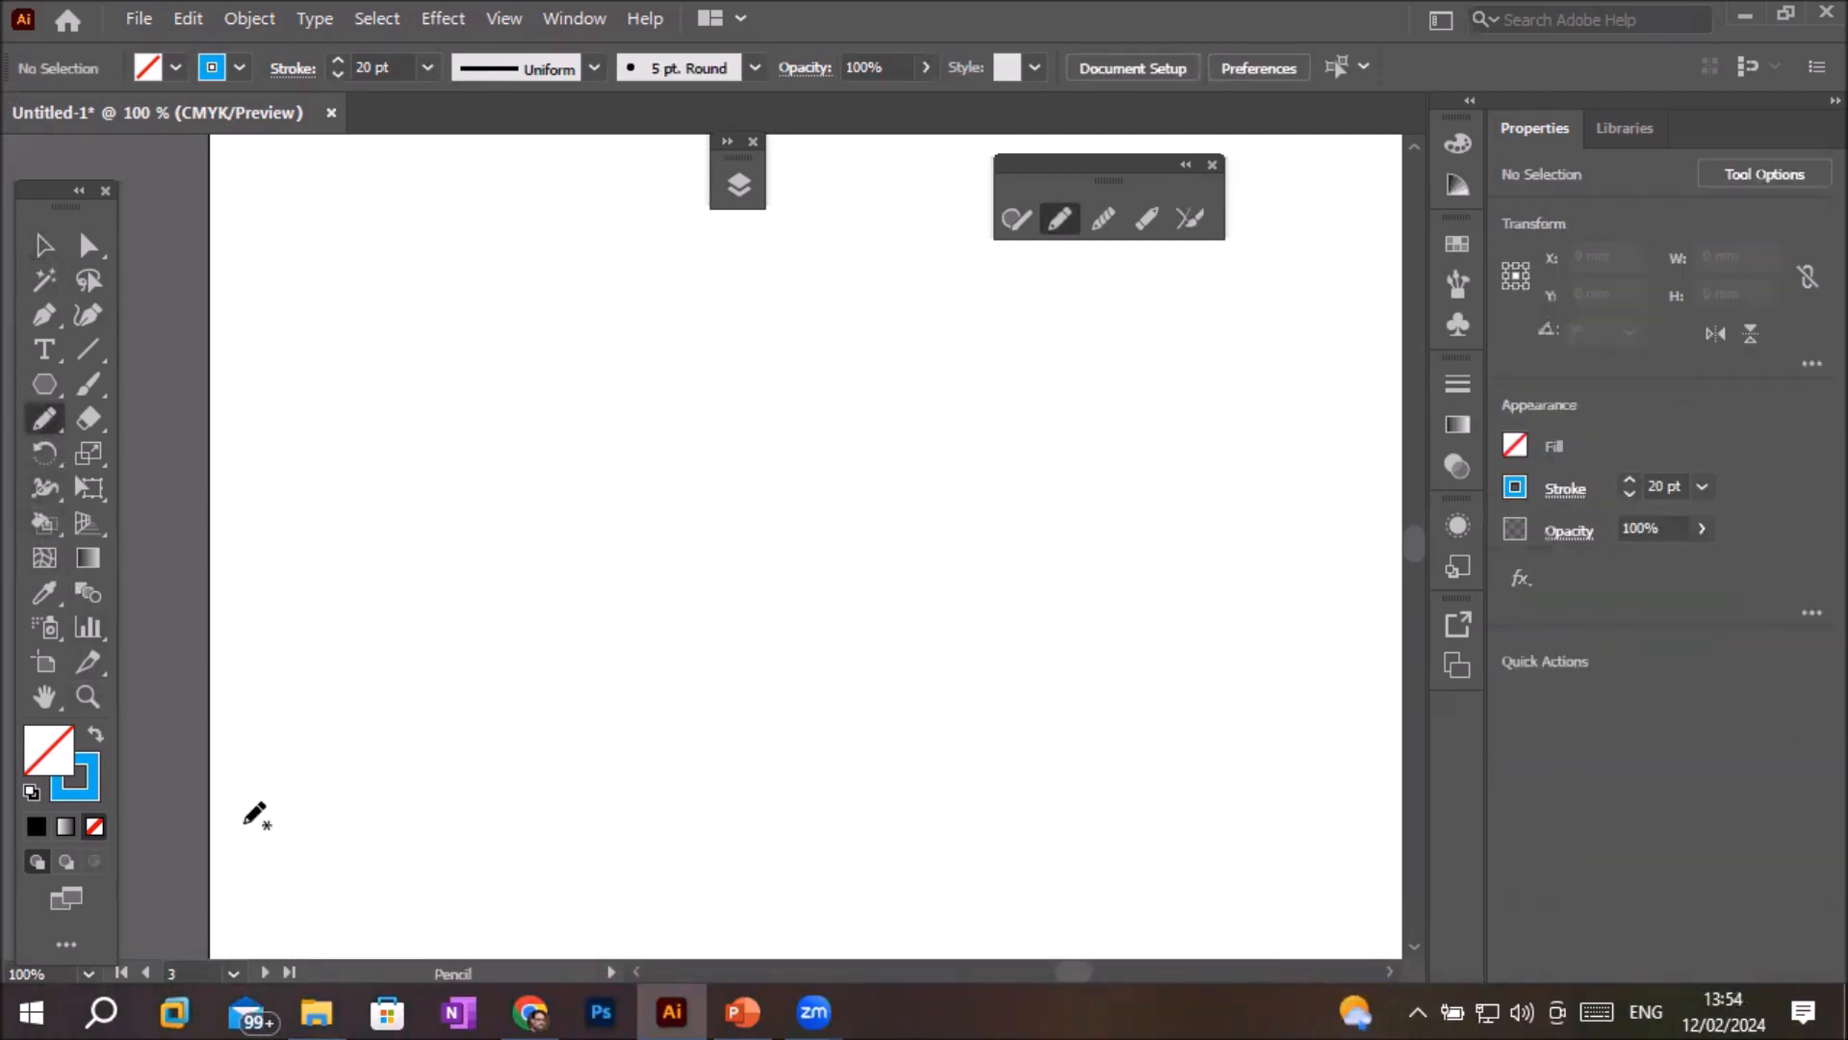
pyautogui.moveTo(214, 863)
pyautogui.mouseDown()
pyautogui.moveTo(326, 800)
pyautogui.moveTo(396, 800)
pyautogui.moveTo(602, 675)
pyautogui.moveTo(883, 594)
pyautogui.moveTo(939, 540)
pyautogui.moveTo(1062, 520)
pyautogui.moveTo(1369, 342)
pyautogui.mouseUp()
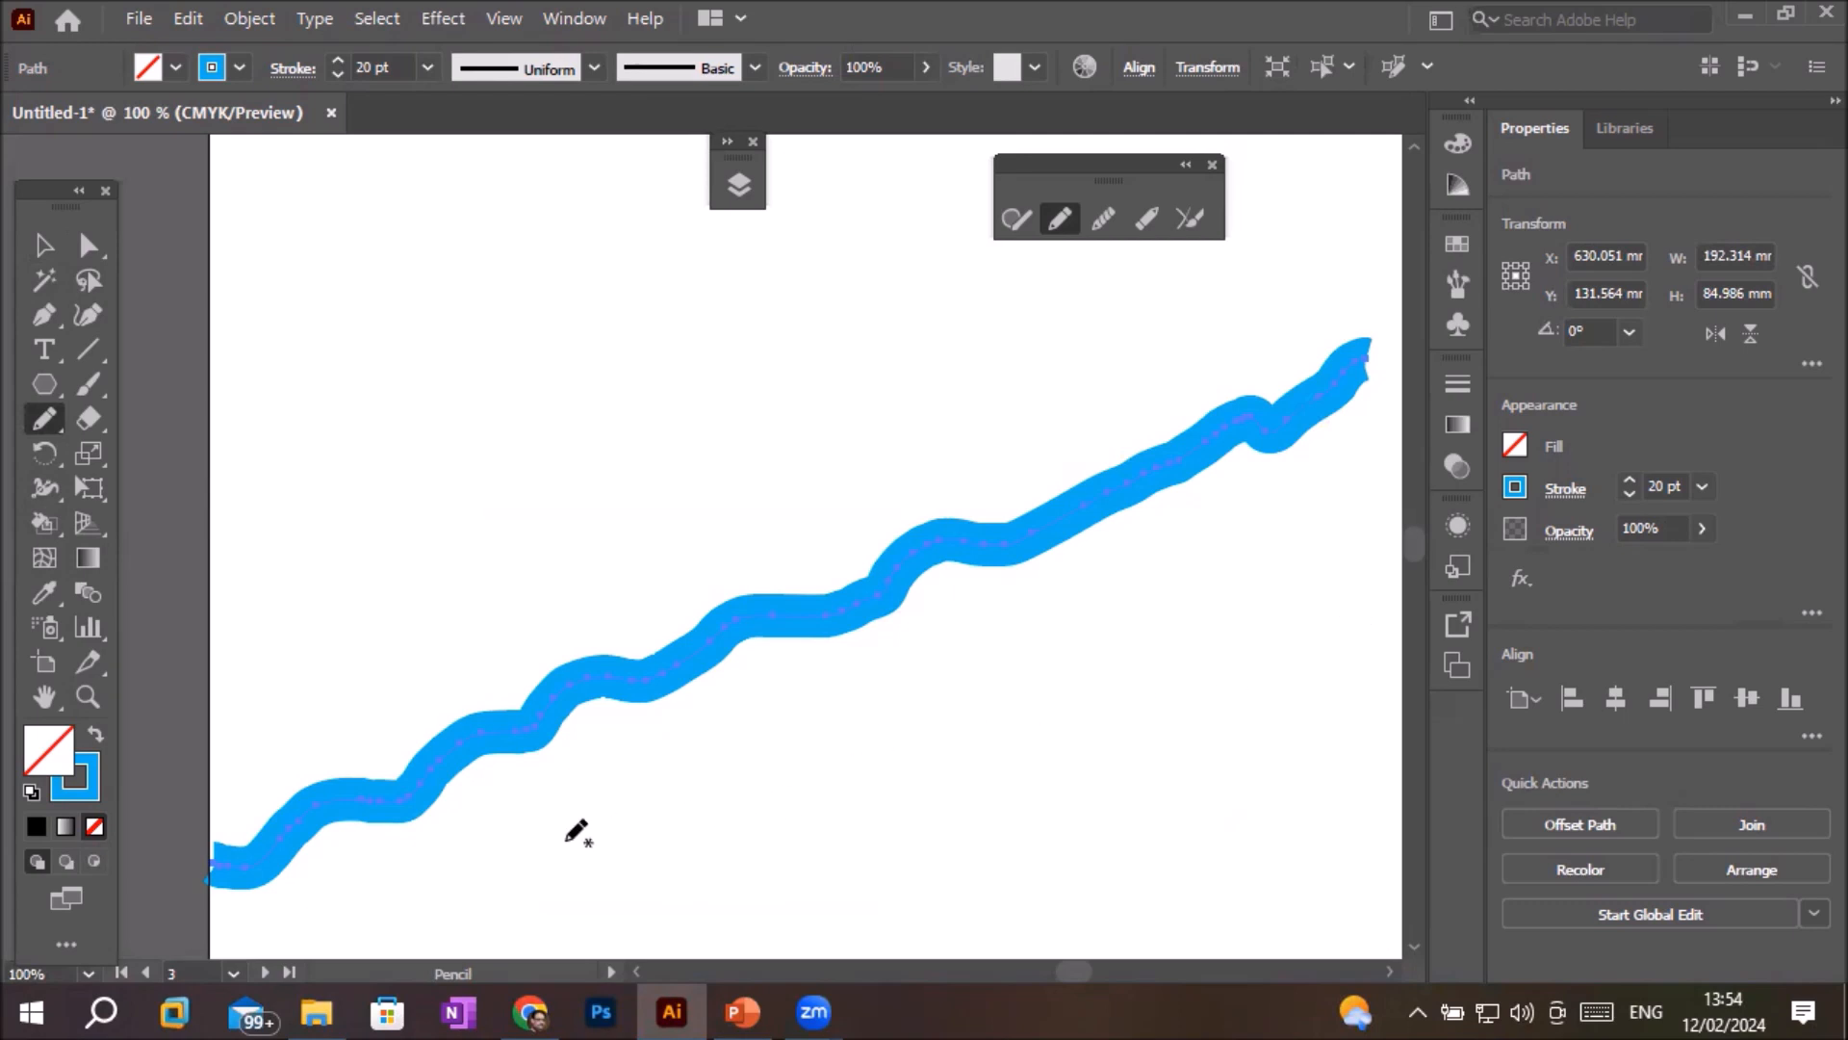
pyautogui.moveTo(421, 915)
pyautogui.mouseDown()
pyautogui.moveTo(607, 824)
pyautogui.moveTo(701, 815)
pyautogui.moveTo(1012, 713)
pyautogui.moveTo(1244, 595)
pyautogui.mouseUp()
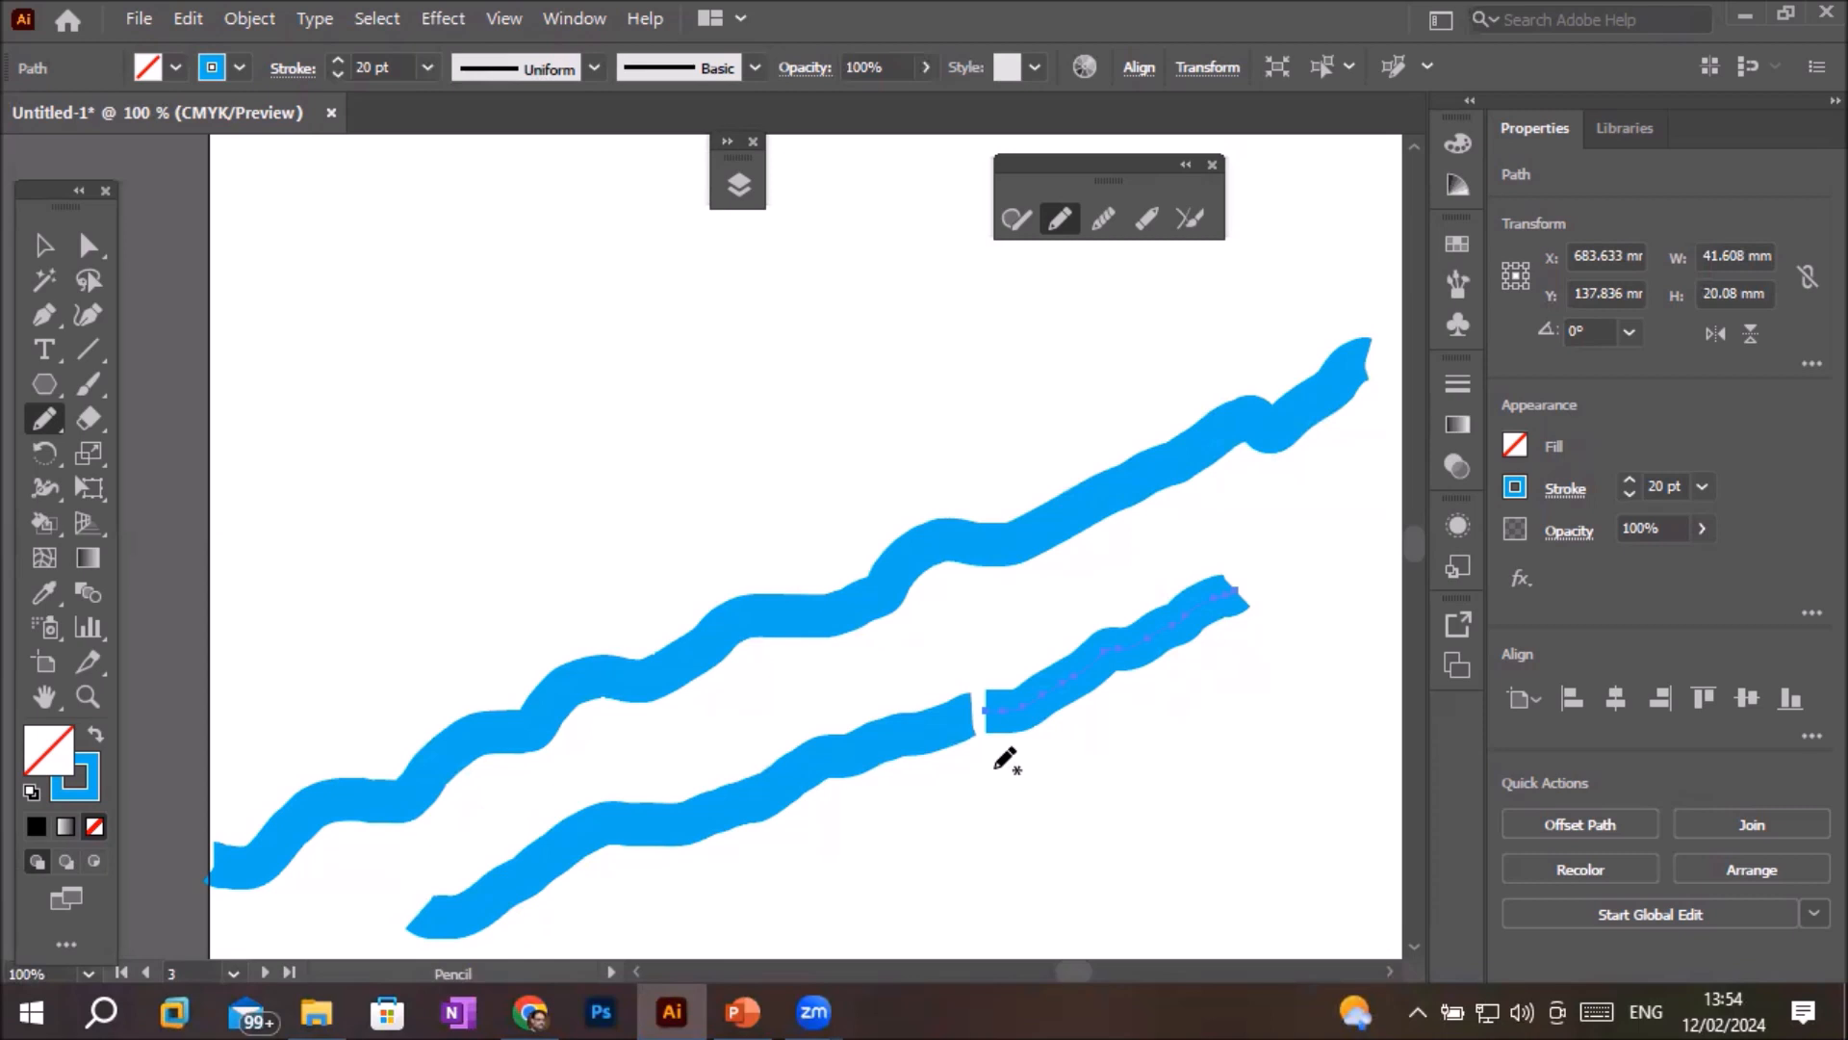
# - Select both pieces of the lower wavy line and try the Join tool on the open ends
pyautogui.scroll(1, 1006, 760)
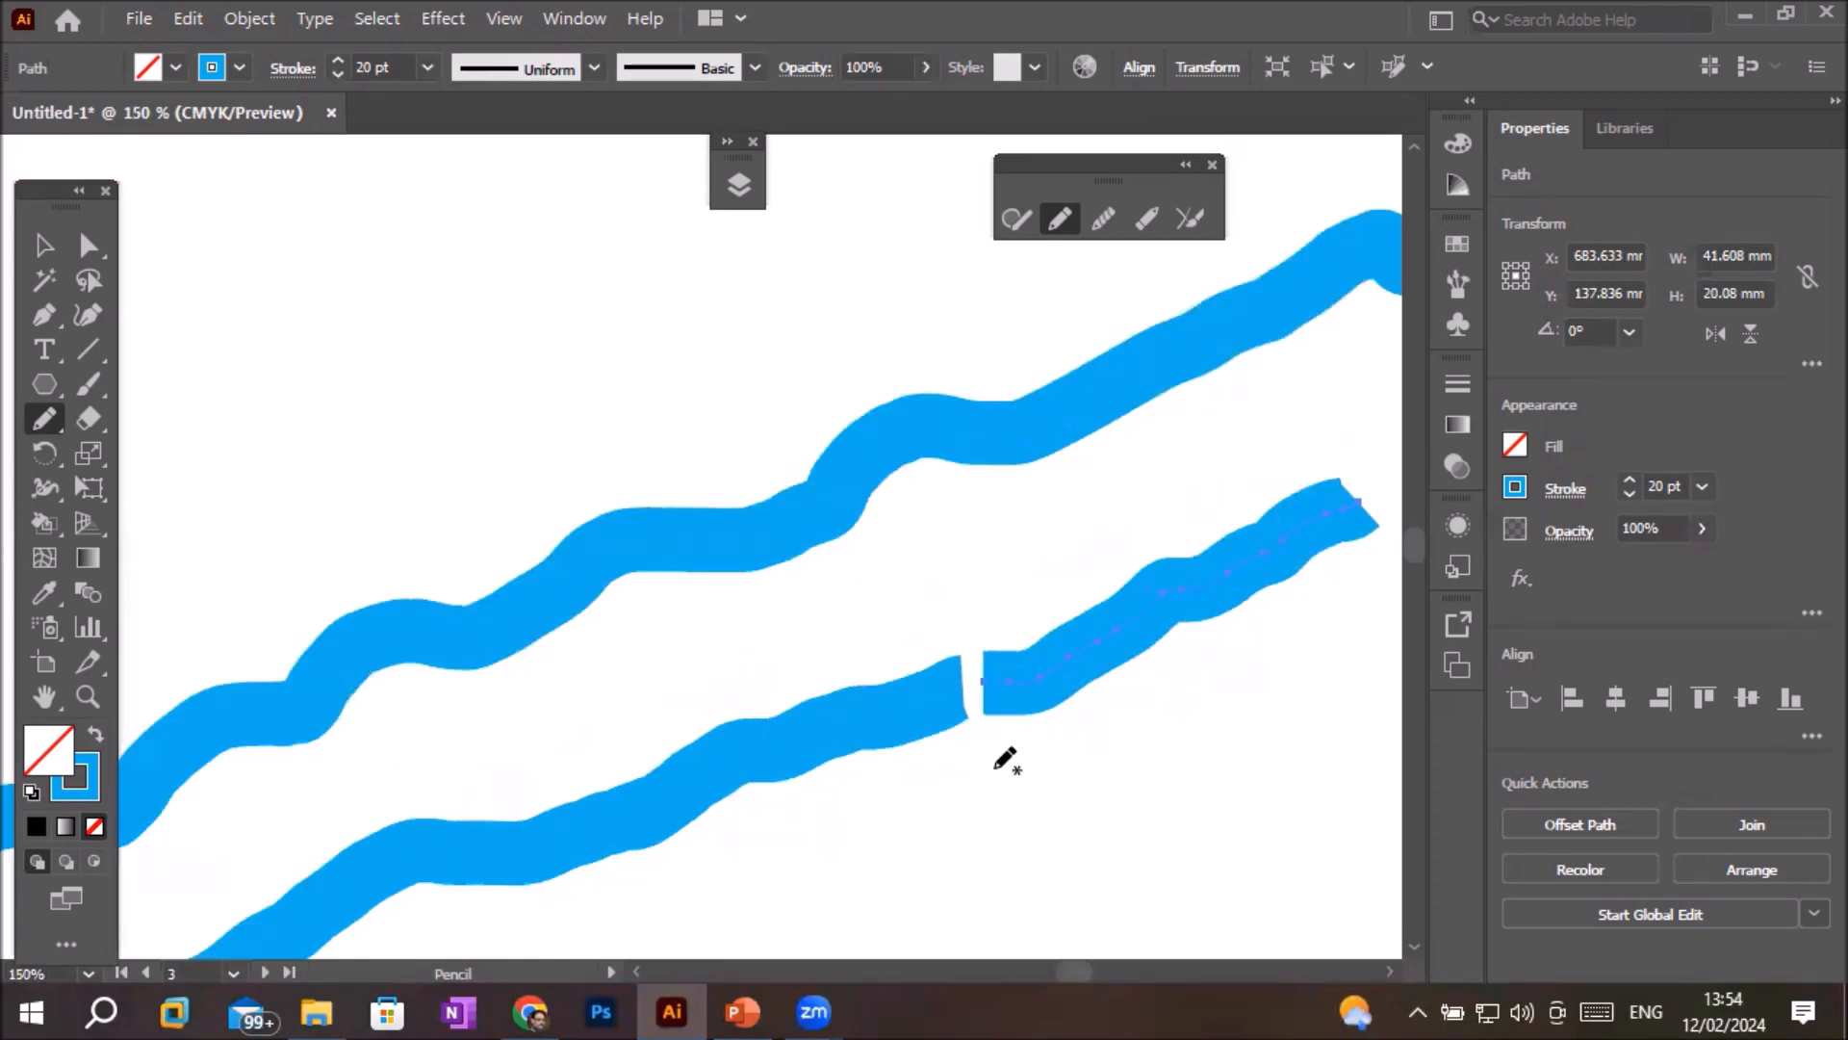
pyautogui.click(1186, 219)
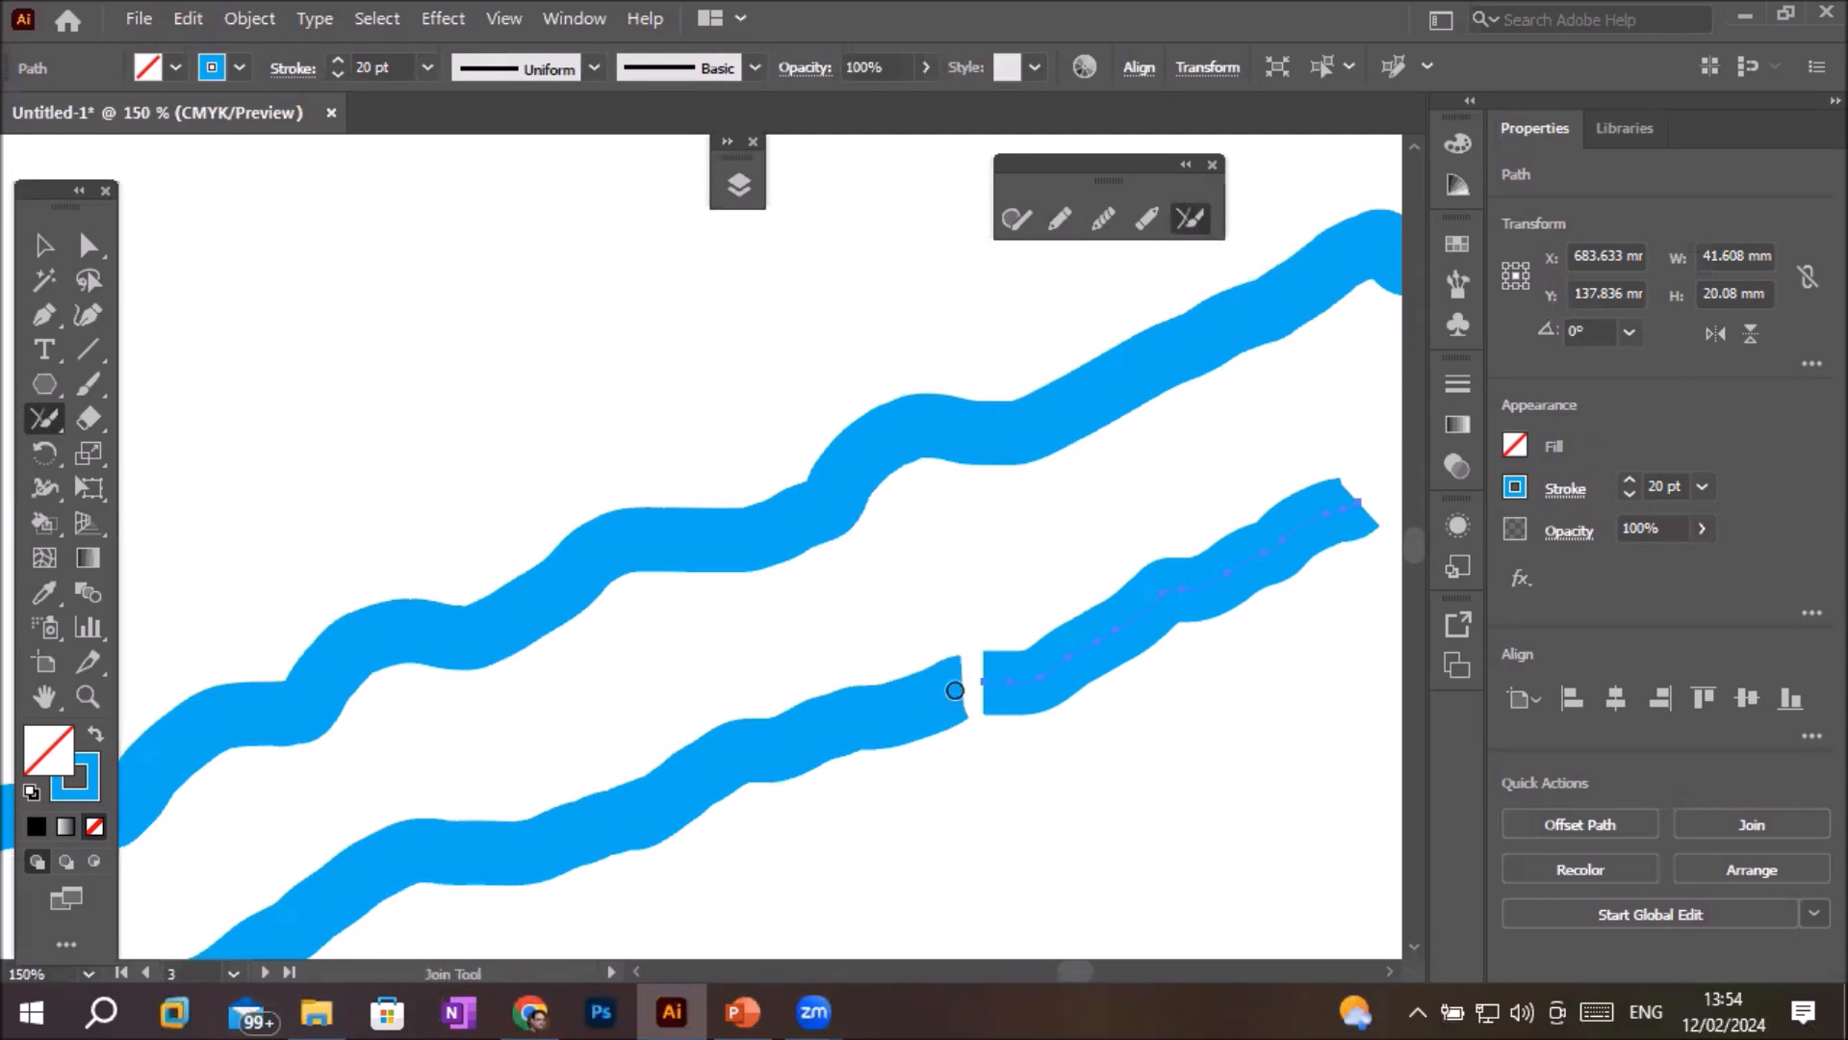
pyautogui.click(46, 245)
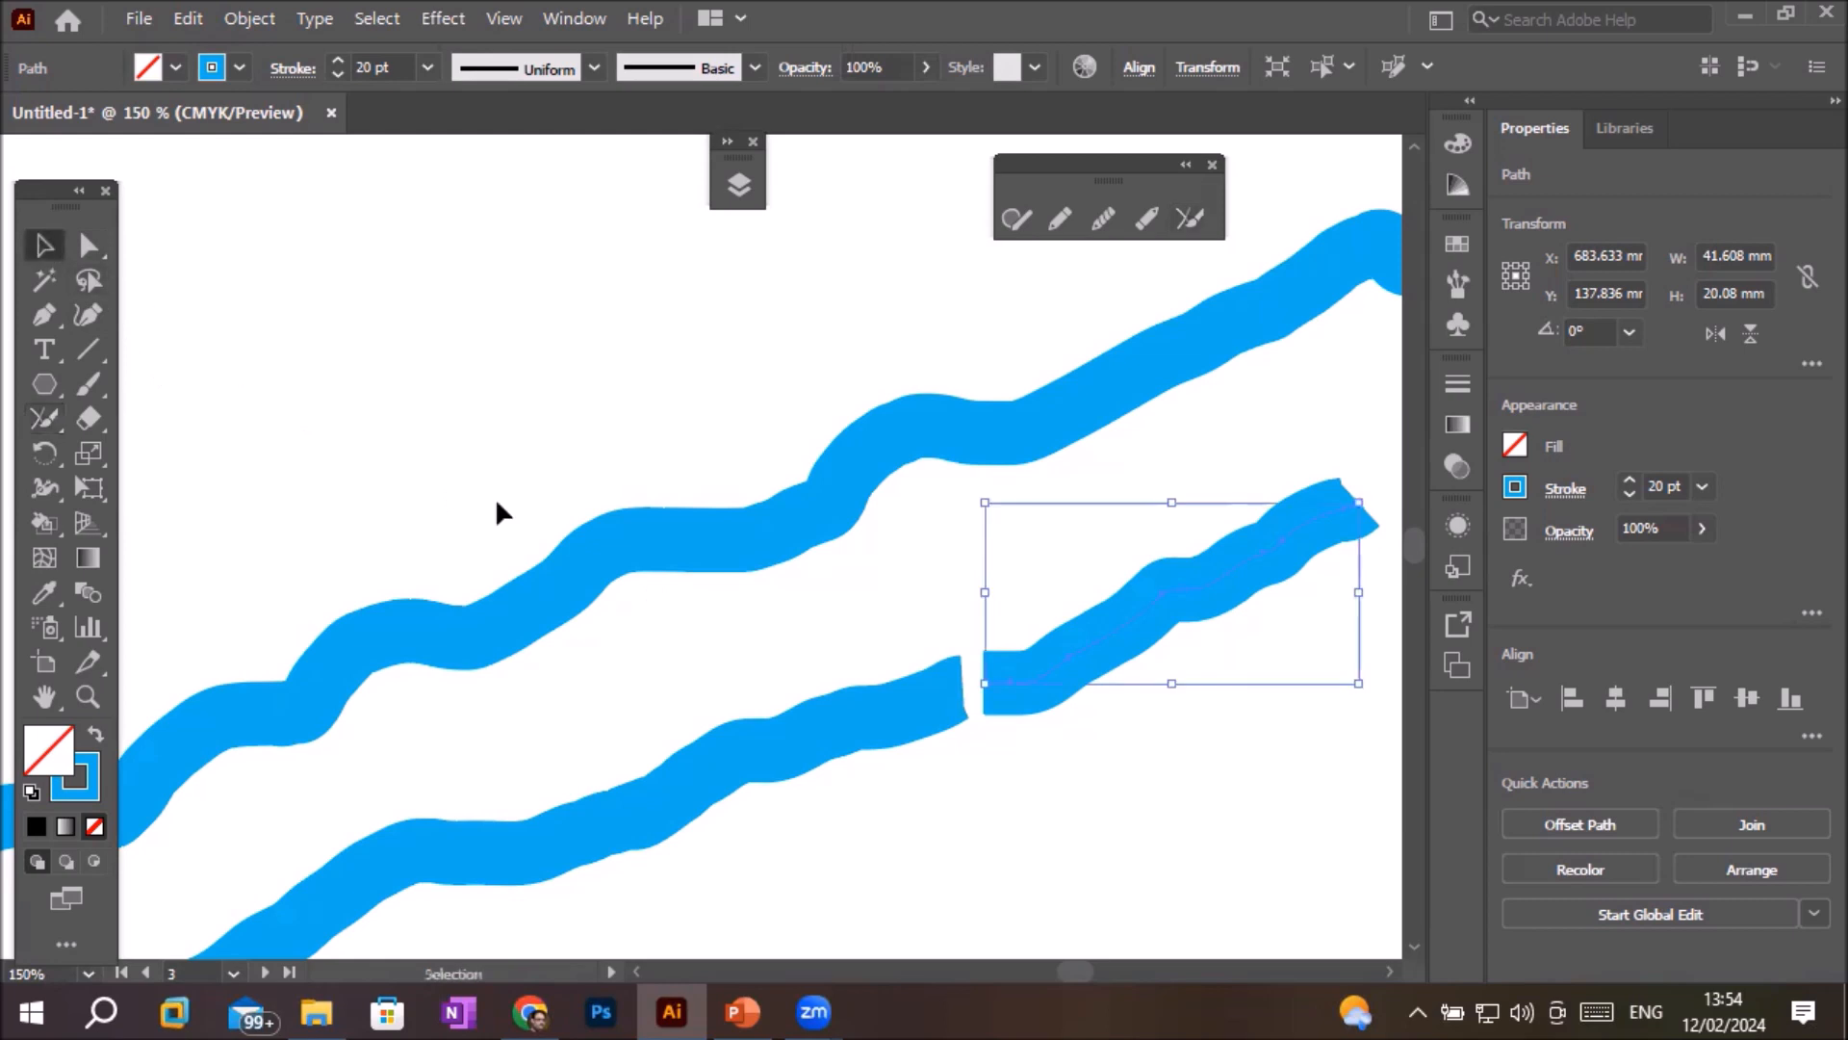
pyautogui.click(936, 702)
pyautogui.keyDown('shift'); pyautogui.click(1033, 672); pyautogui.keyUp('shift')
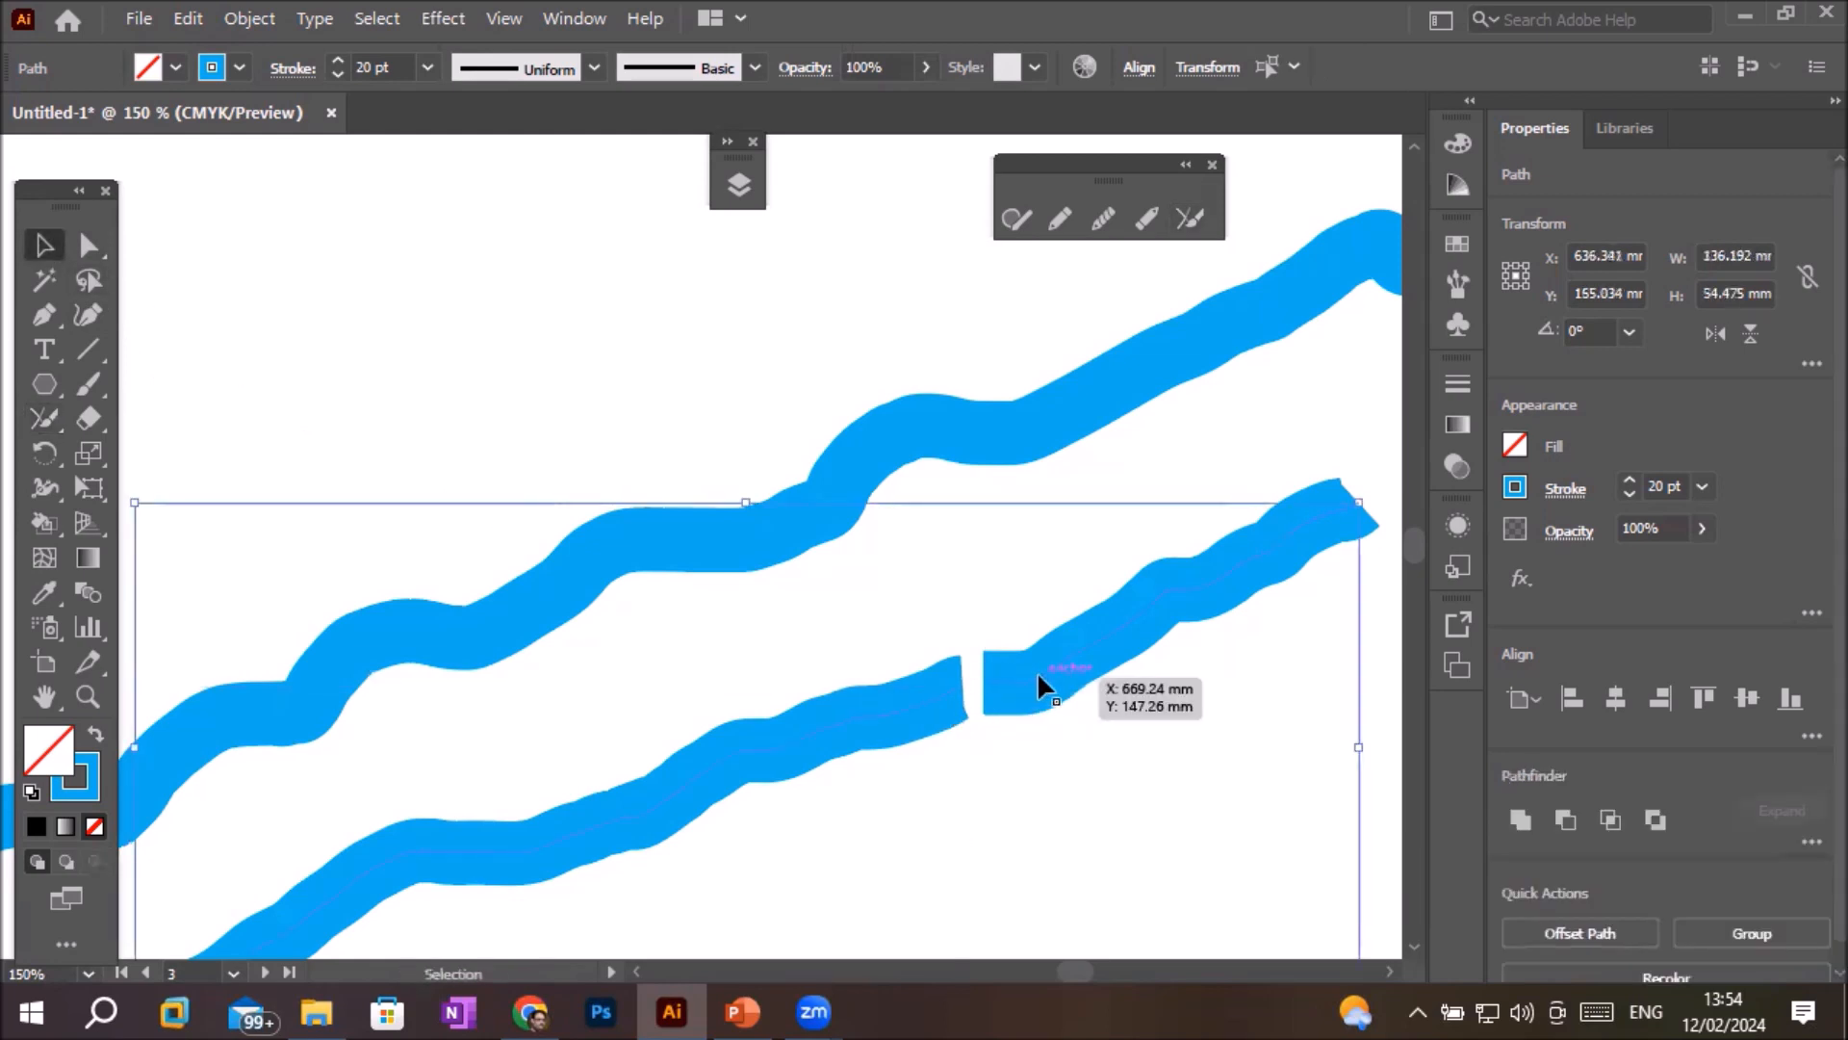
pyautogui.click(1190, 216)
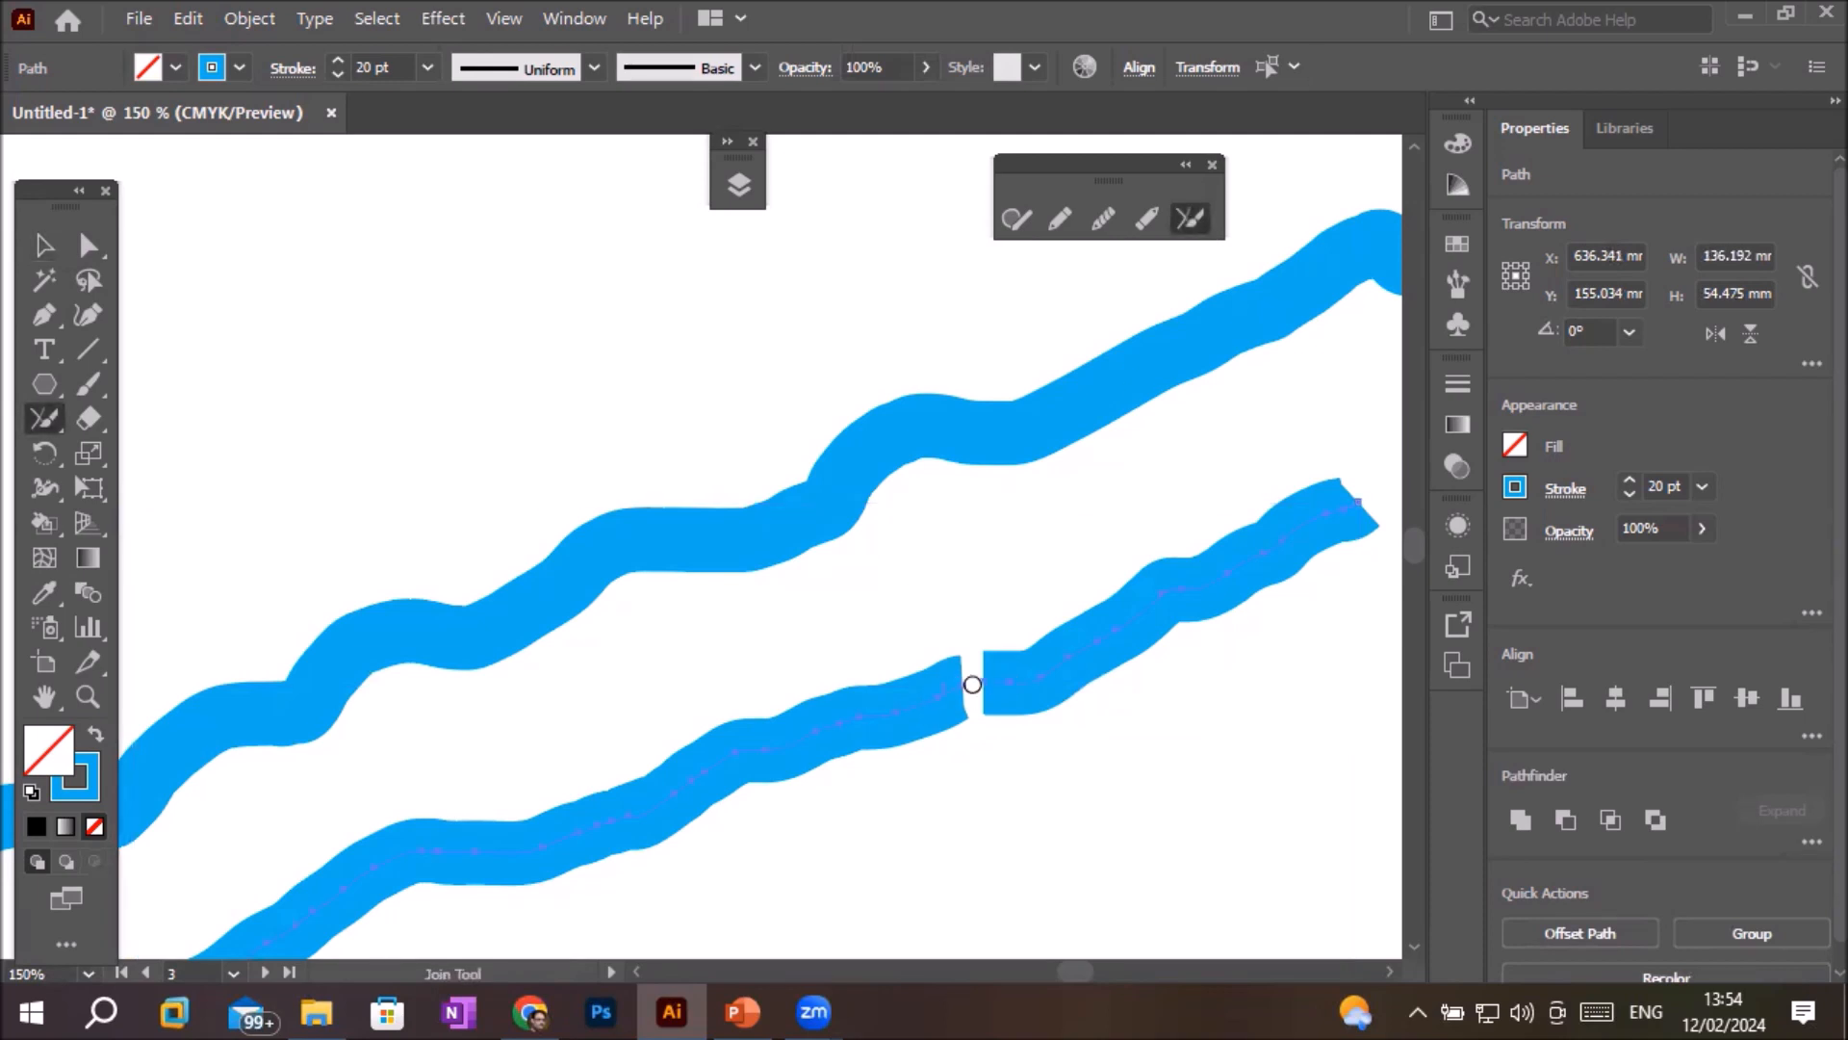
pyautogui.scroll(-2, 1053, 658)
pyautogui.scroll(2, 1056, 658)
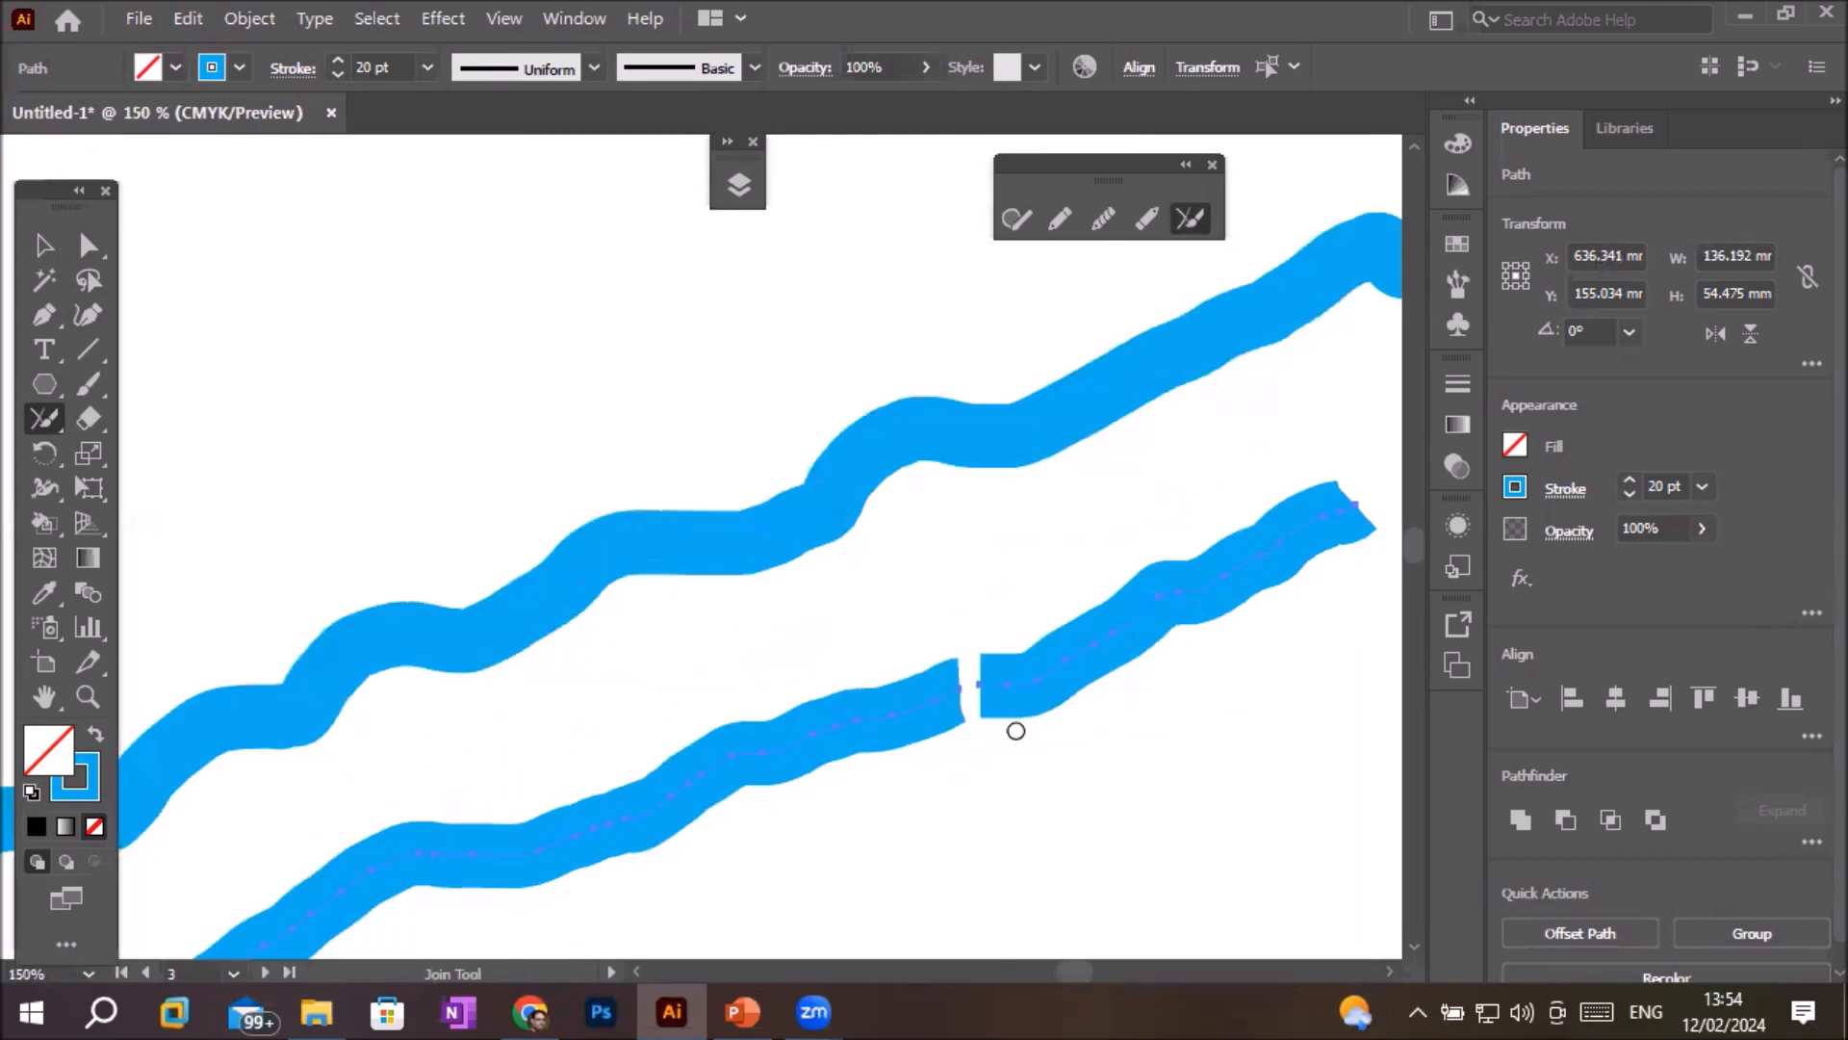
pyautogui.scroll(-1, 952, 719)
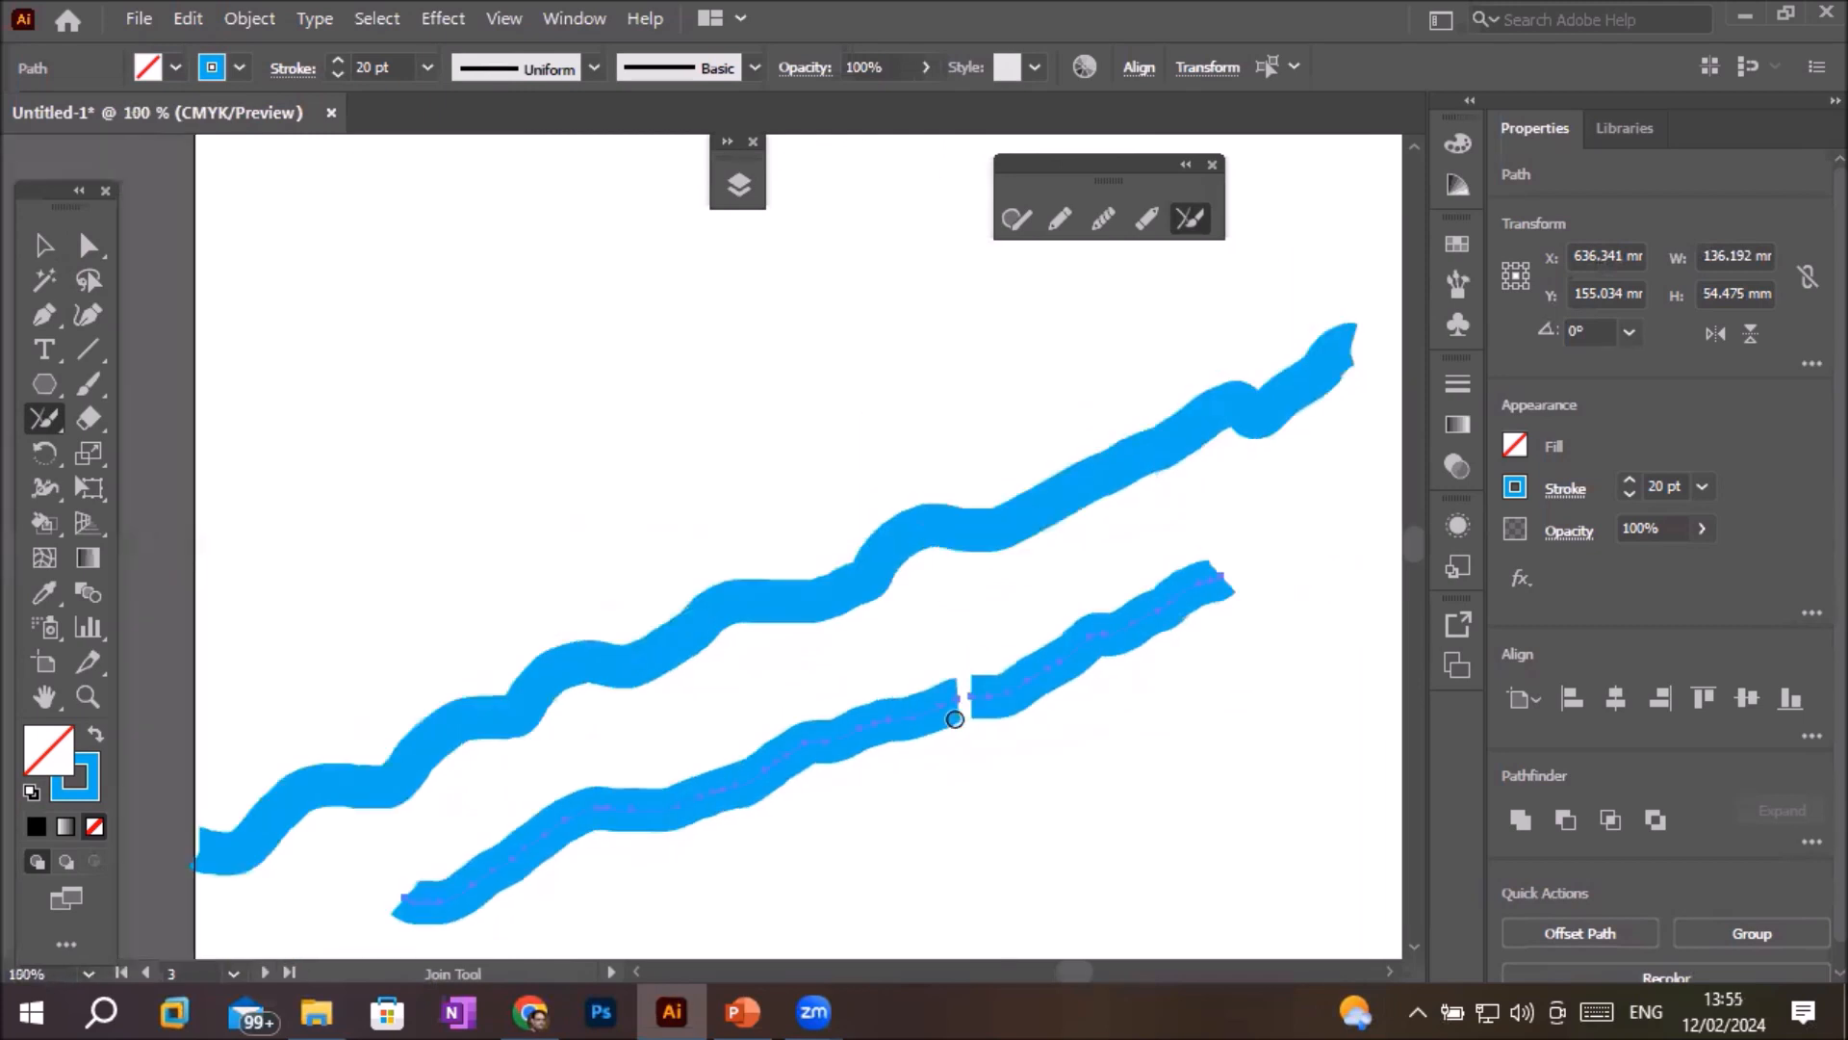
pyautogui.moveTo(1236, 559)
pyautogui.mouseDown()
pyautogui.moveTo(1343, 407)
pyautogui.moveTo(1369, 336)
pyautogui.moveTo(1343, 371)
pyautogui.mouseUp()
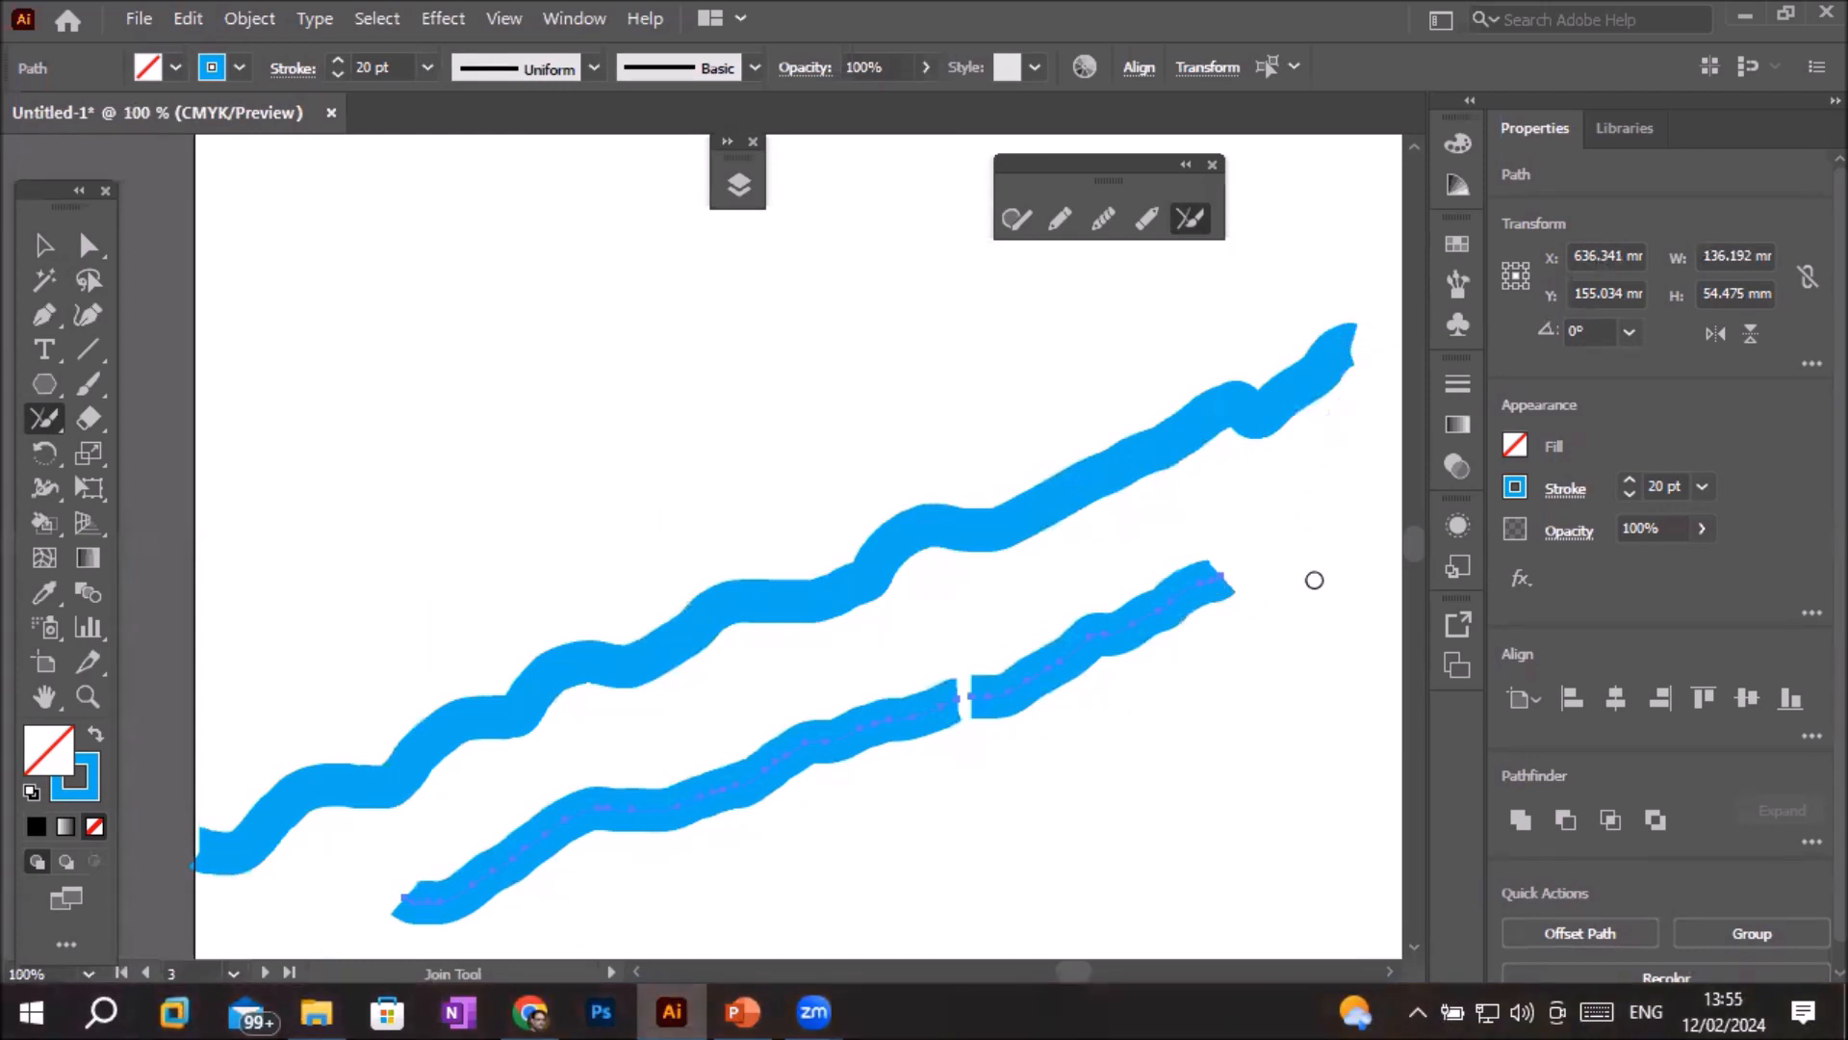
# - Delete both pieces of the lower wavy line and move the remaining line up, closer to the Pencil Tool title
pyautogui.scroll(-2, 1059, 739)
pyautogui.scroll(1, 1019, 841)
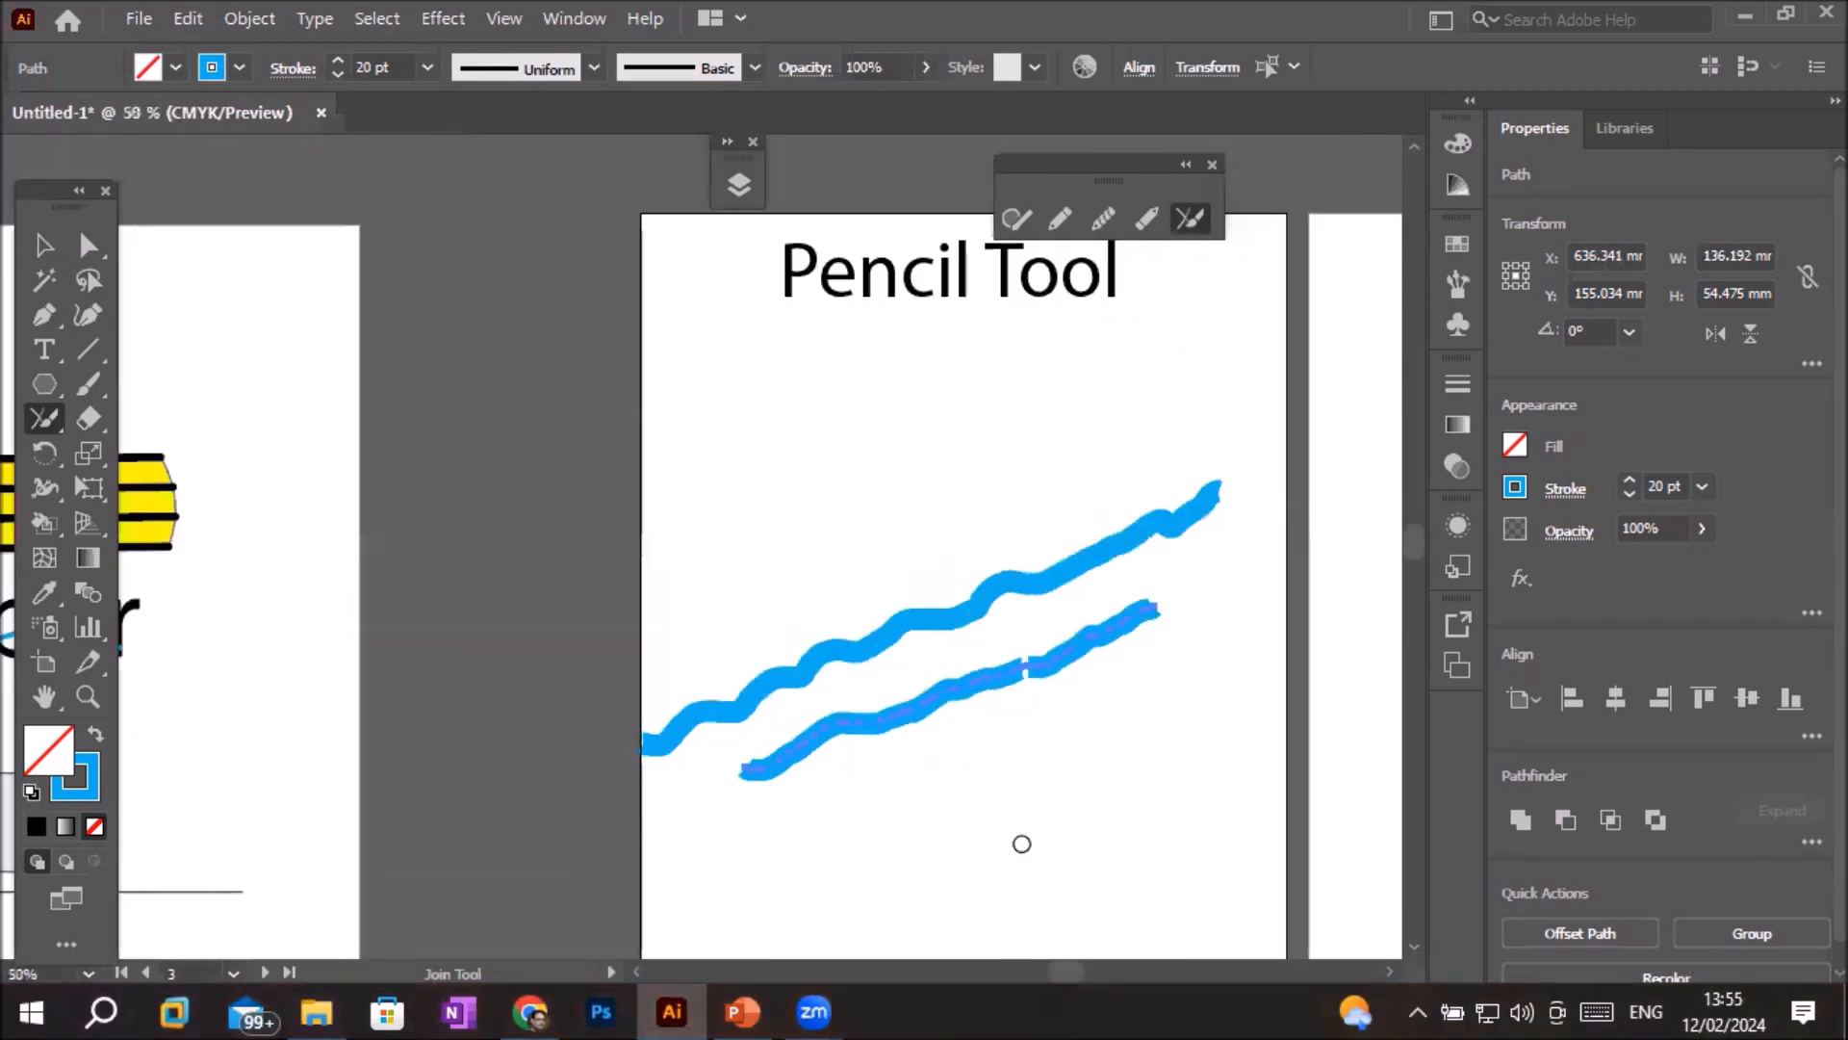
pyautogui.click(43, 245)
pyautogui.press('Delete')
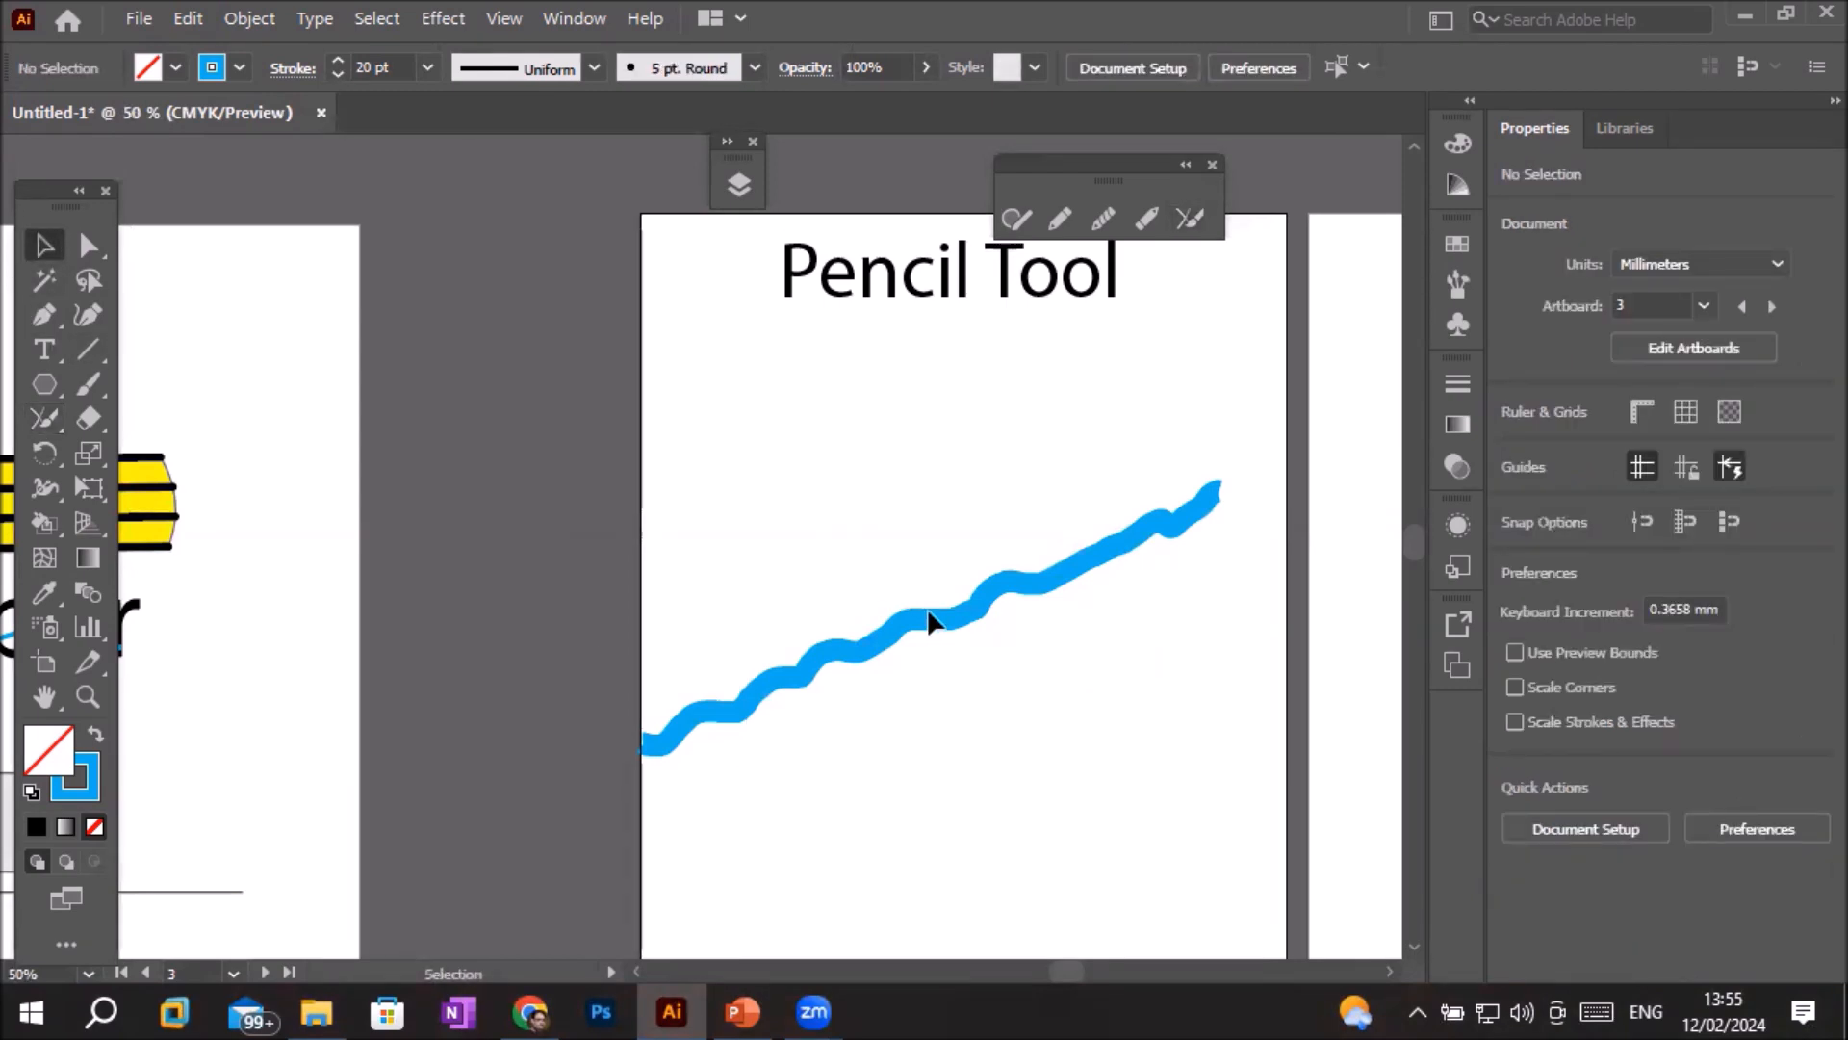
pyautogui.moveTo(929, 621)
pyautogui.mouseDown()
pyautogui.moveTo(1004, 534)
pyautogui.moveTo(943, 539)
pyautogui.mouseUp()
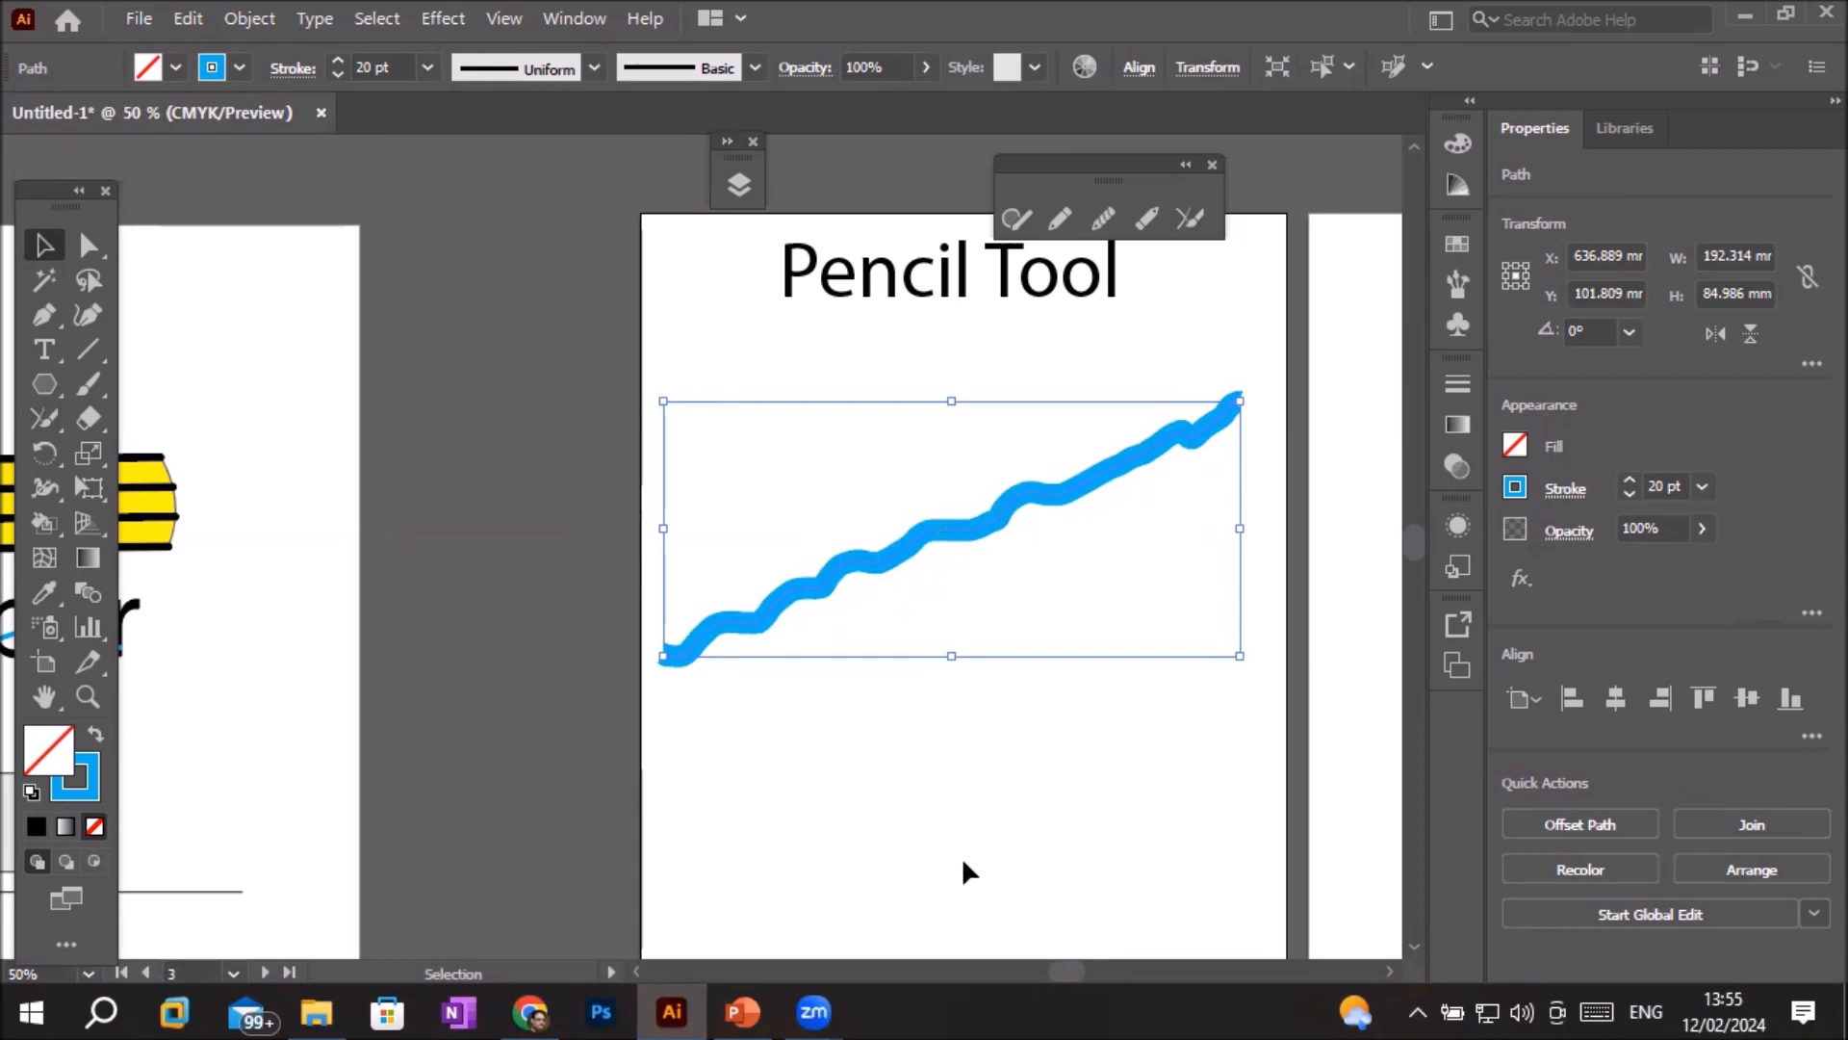
# - Erase three short sections of the wavy line with the Path Eraser tool, splitting it into four pieces
pyautogui.scroll(-1, 962, 856)
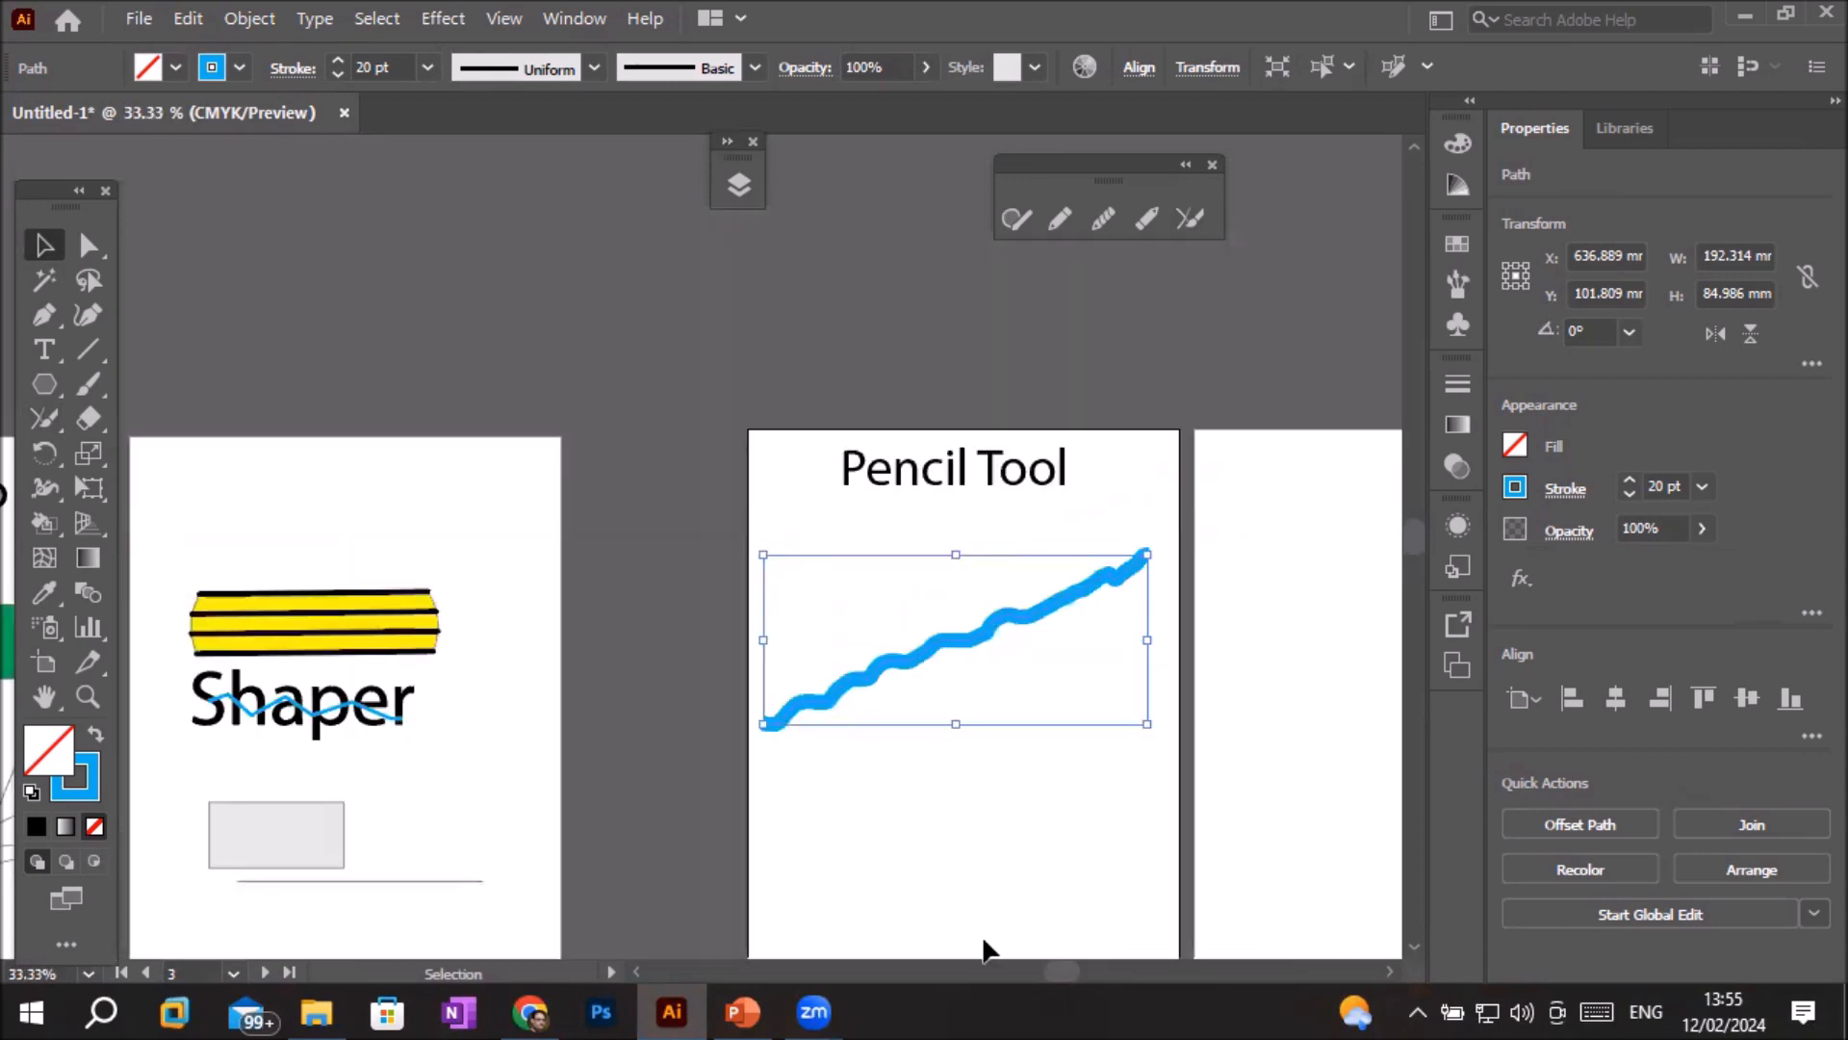
pyautogui.scroll(3, 939, 674)
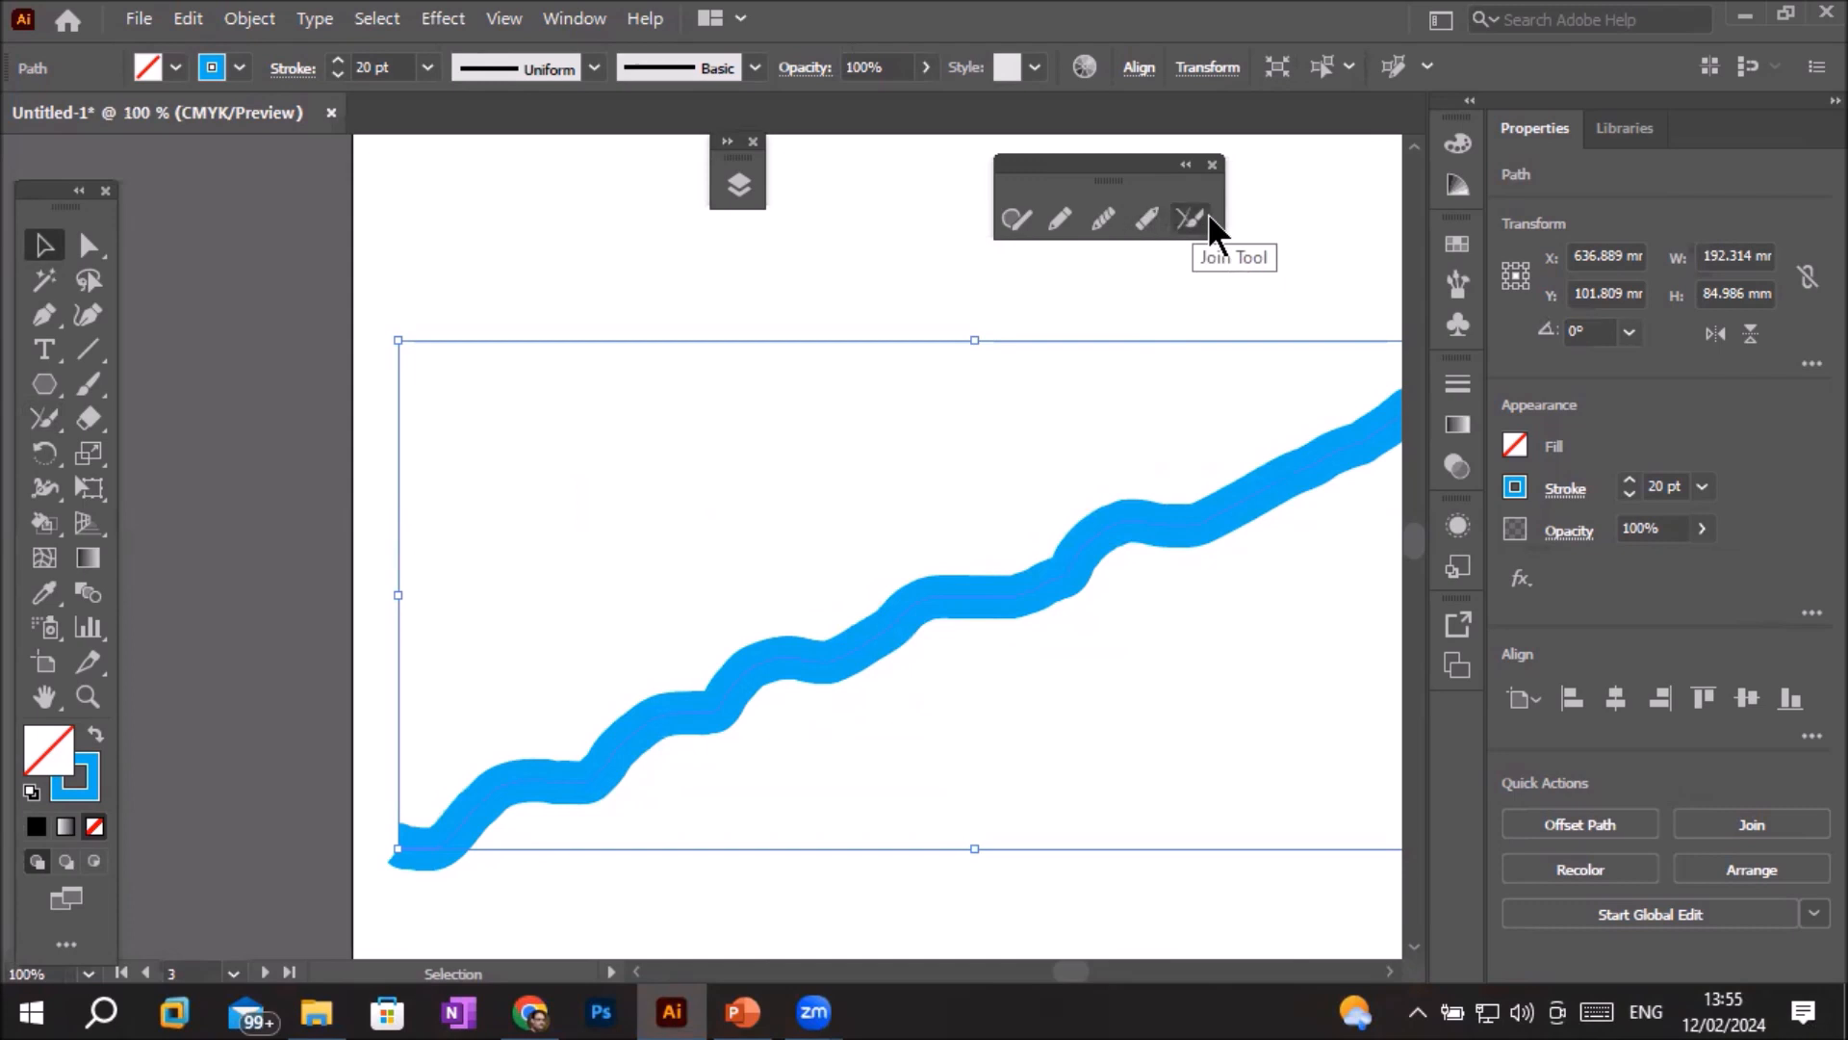
pyautogui.click(1140, 226)
pyautogui.moveTo(947, 594); pyautogui.dragTo(1022, 600)
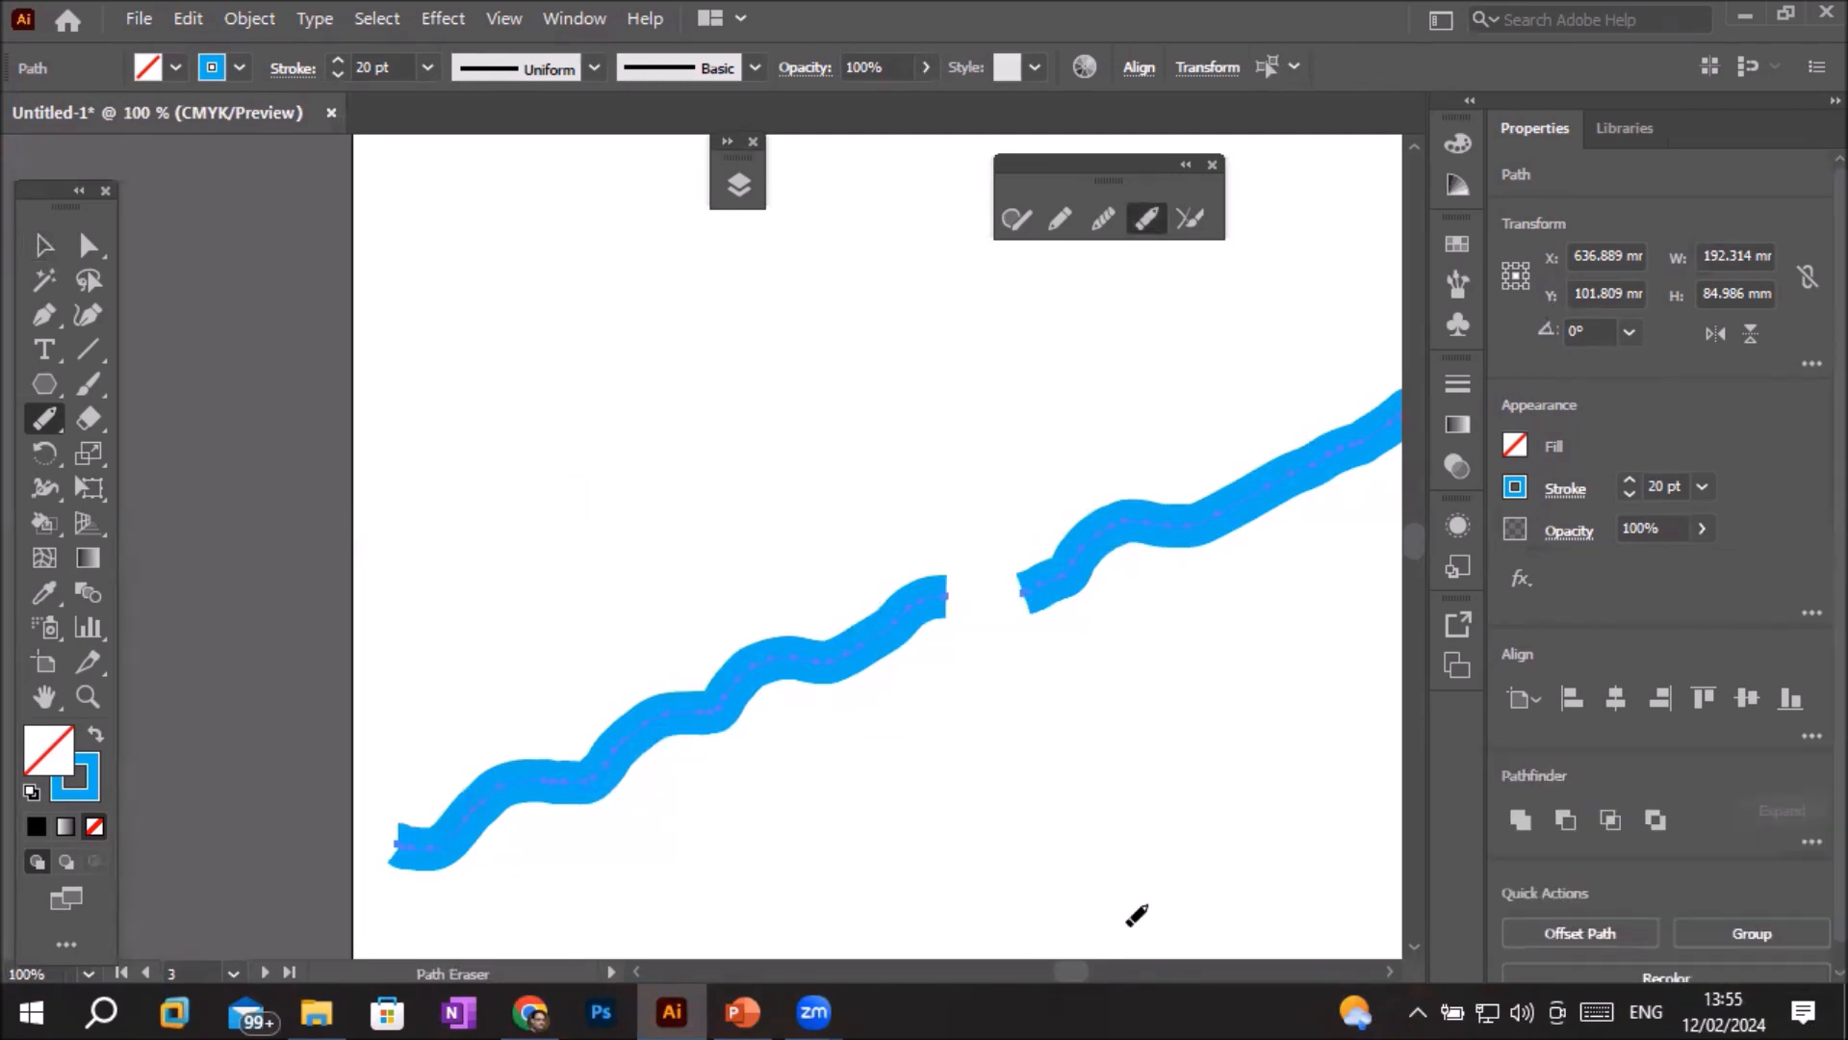
pyautogui.moveTo(691, 713); pyautogui.dragTo(760, 676)
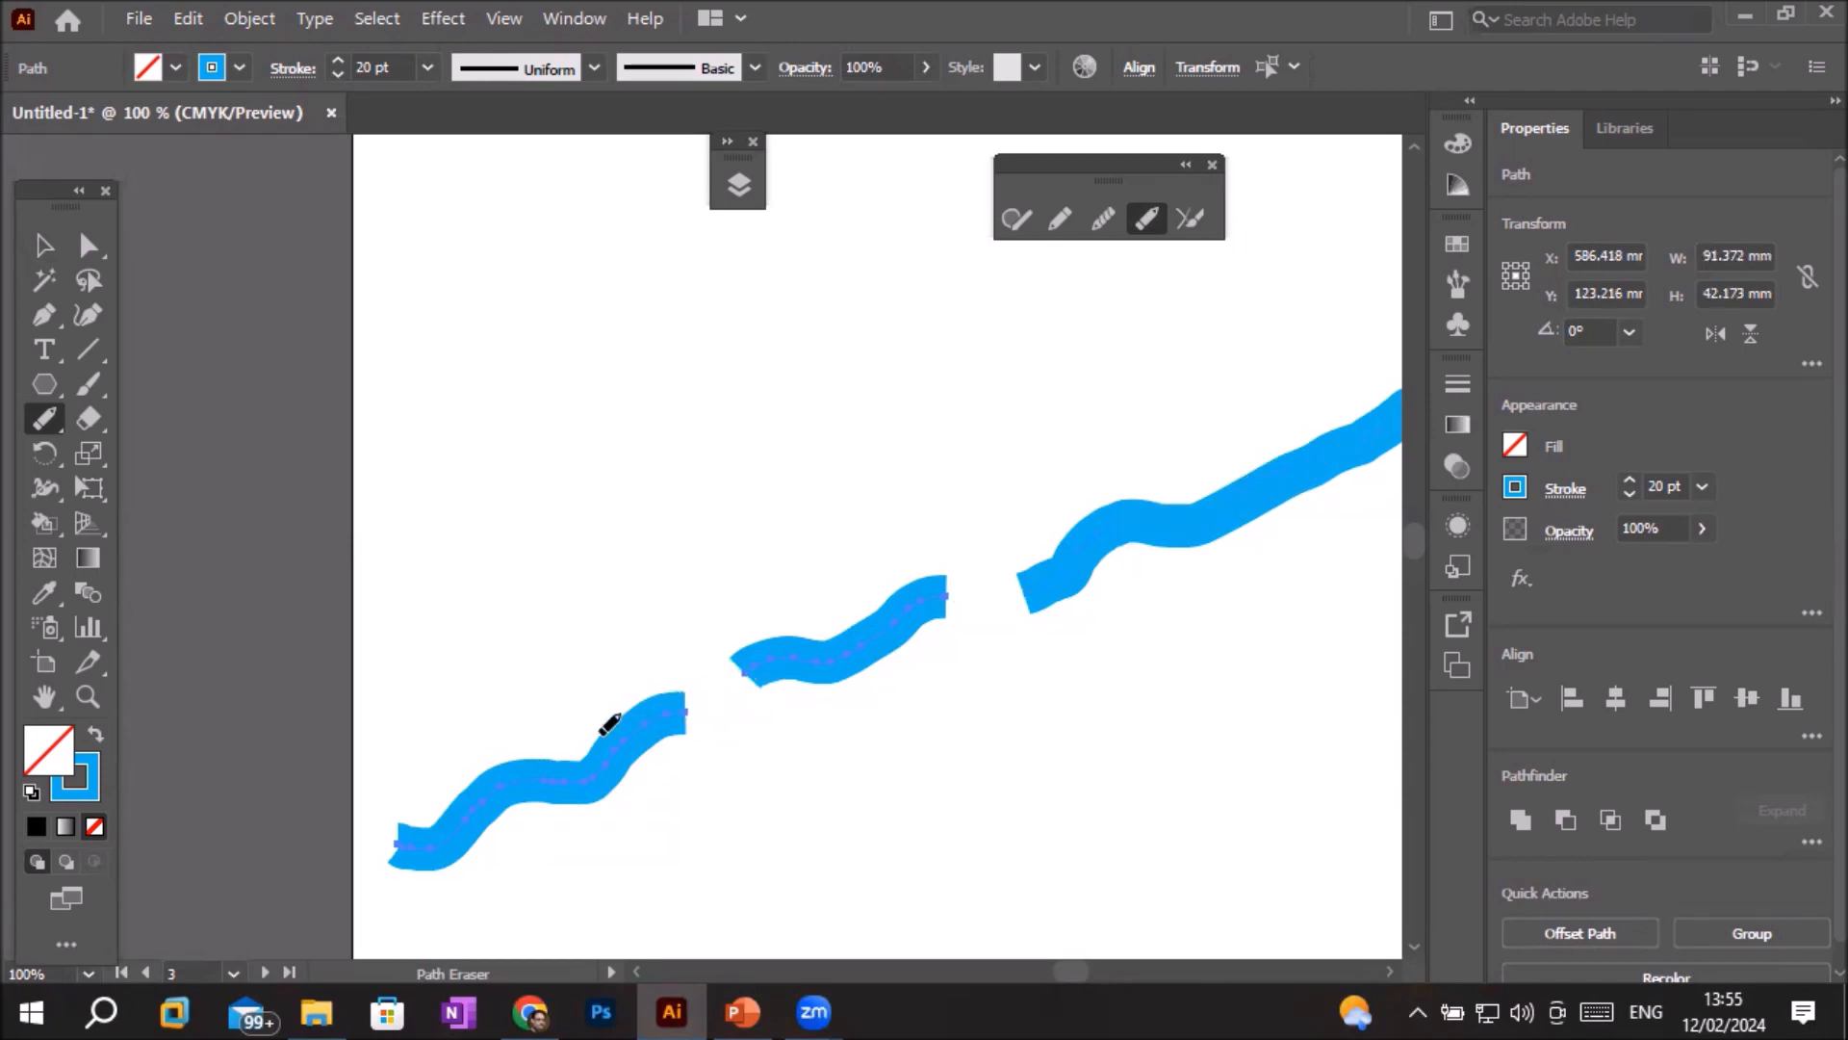
pyautogui.moveTo(536, 779); pyautogui.dragTo(627, 760)
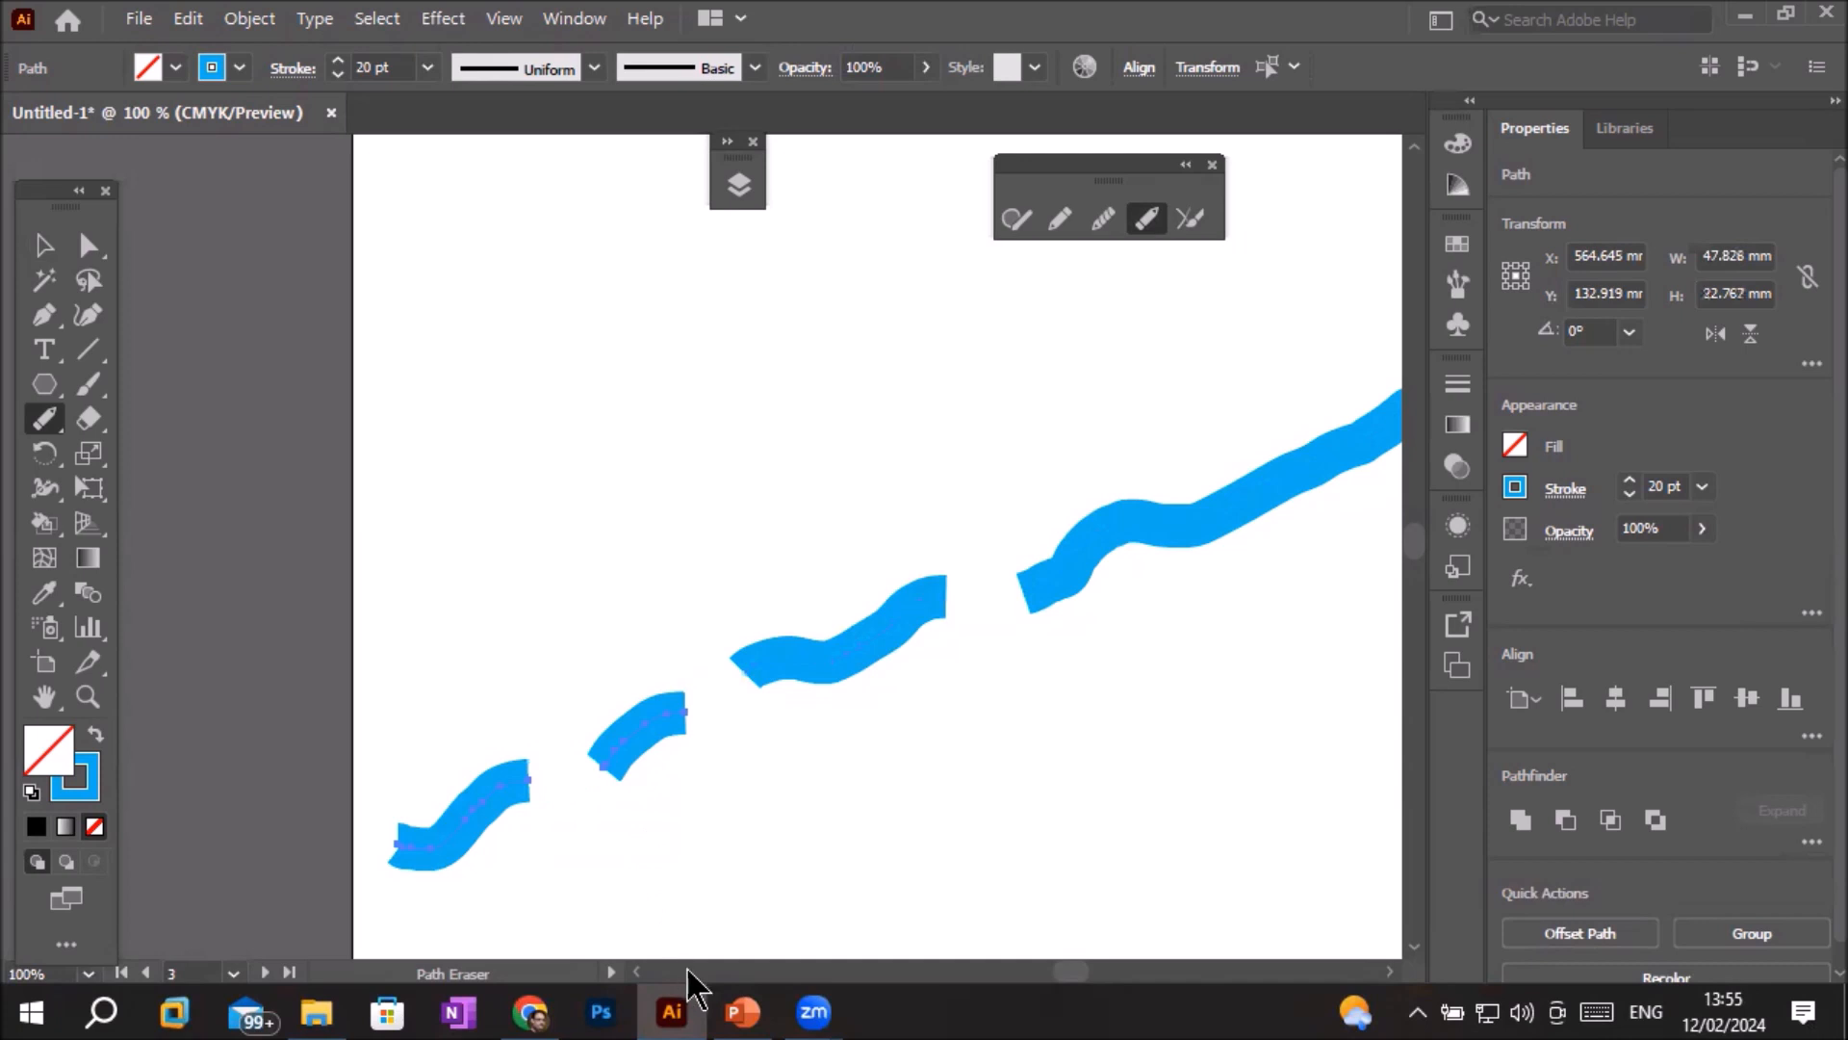
# - Reconnect the four pieces of the wavy line by brushing across each gap with the Join tool
pyautogui.click(1191, 220)
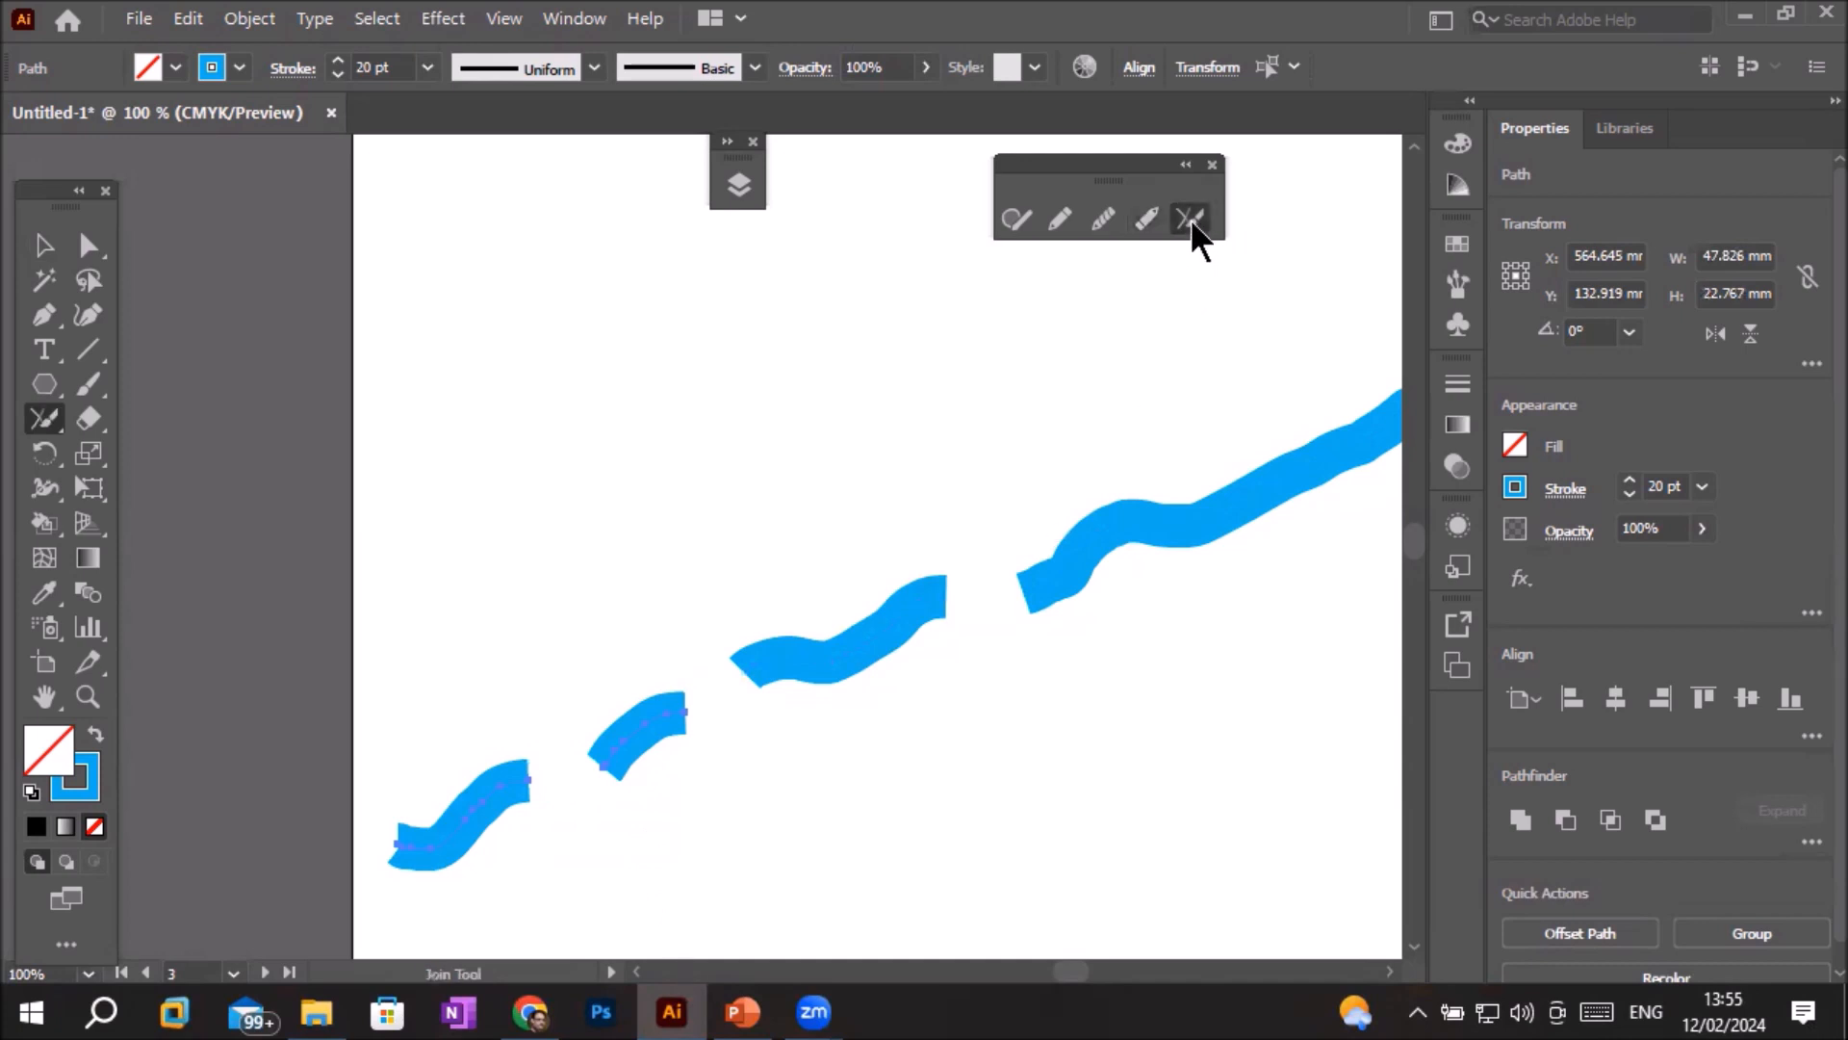
pyautogui.moveTo(755, 662)
pyautogui.mouseDown()
pyautogui.moveTo(659, 729)
pyautogui.moveTo(777, 665)
pyautogui.moveTo(665, 721)
pyautogui.mouseUp()
pyautogui.moveTo(515, 789)
pyautogui.mouseDown()
pyautogui.moveTo(625, 754)
pyautogui.moveTo(769, 664)
pyautogui.mouseUp()
pyautogui.moveTo(929, 595); pyautogui.dragTo(1054, 582)
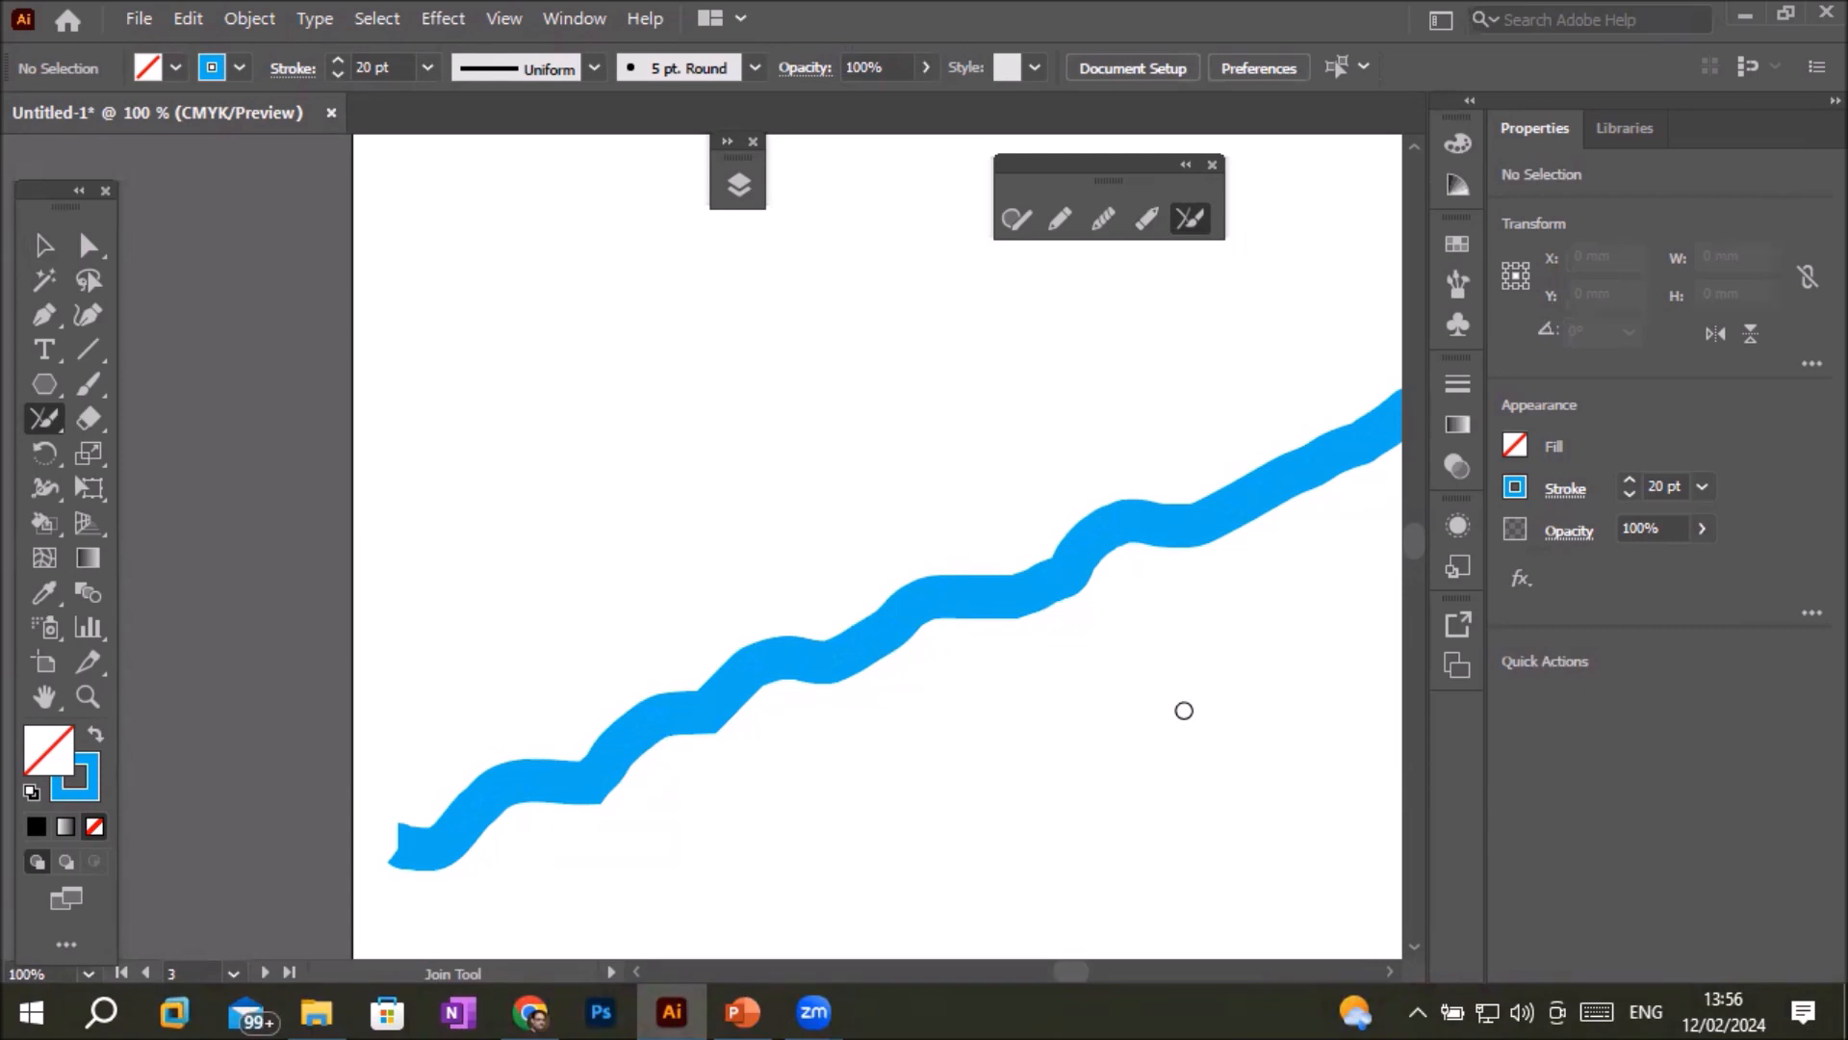
# - Select the wavy line and erase a short section of it near the middle with the Path Eraser tool
pyautogui.scroll(-1, 1184, 710)
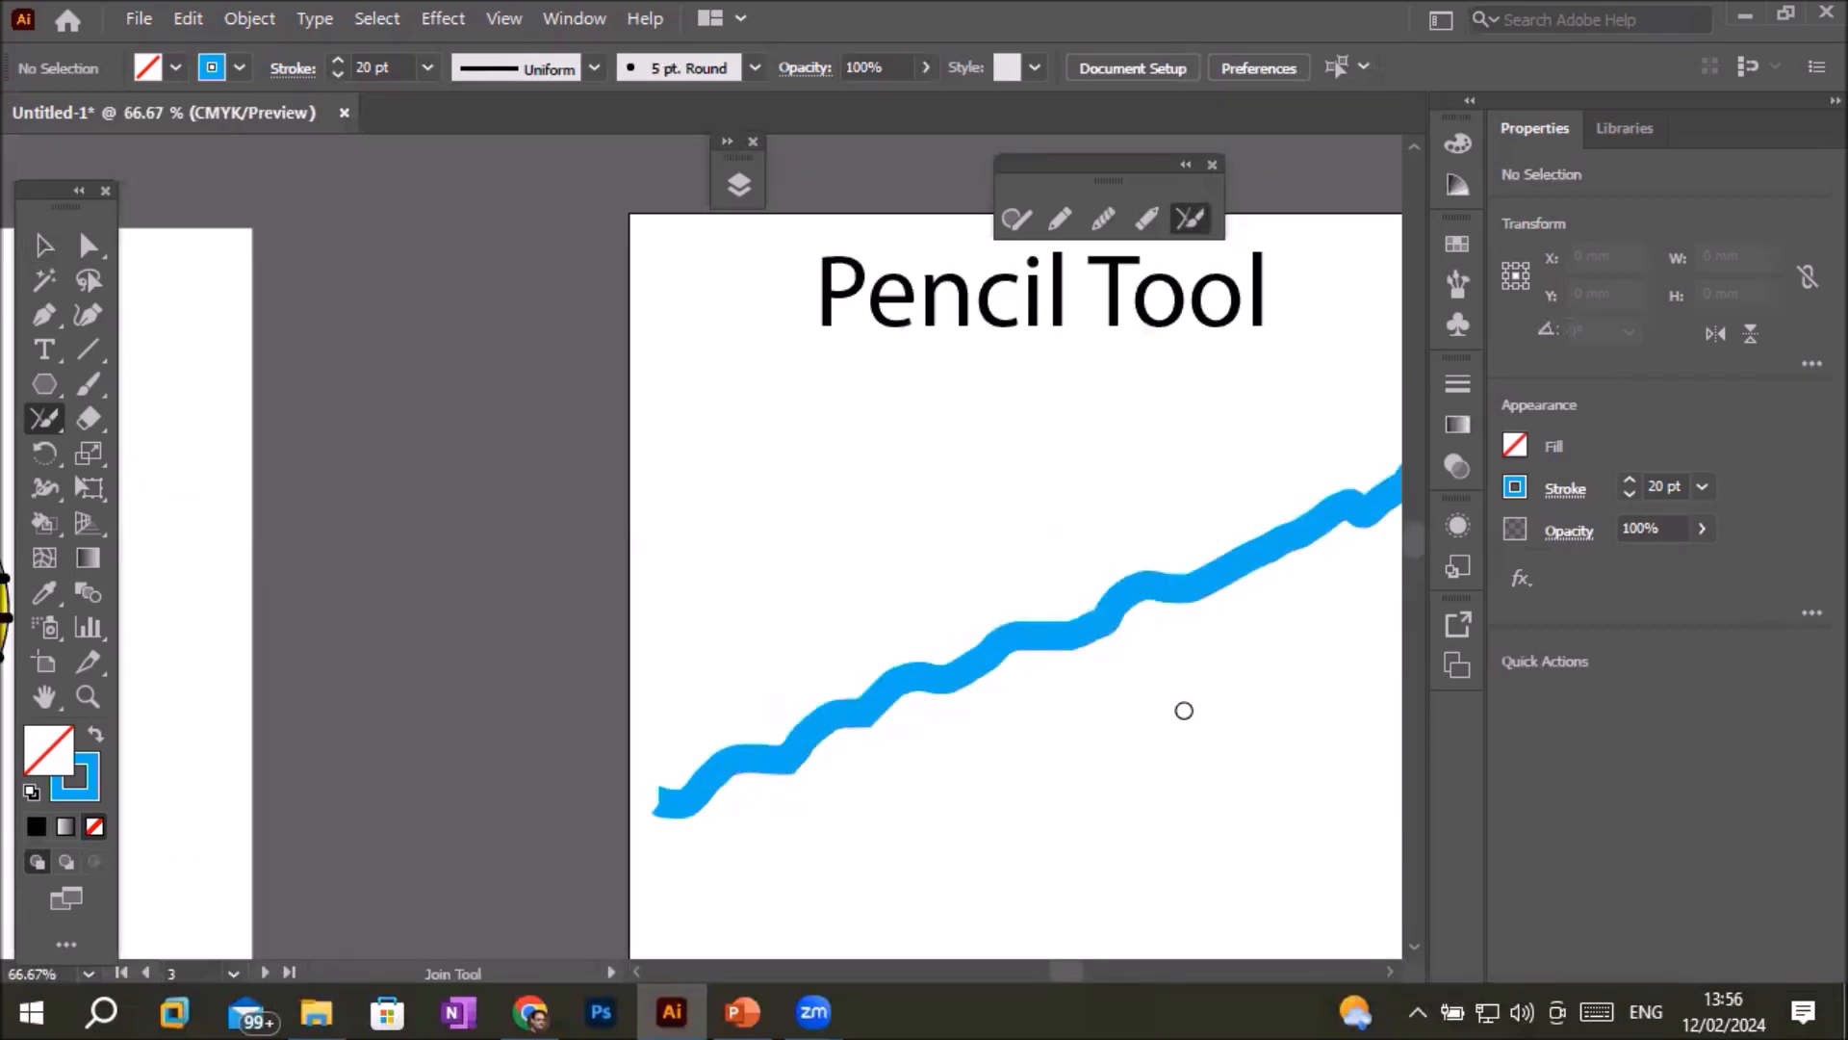
pyautogui.click(1145, 217)
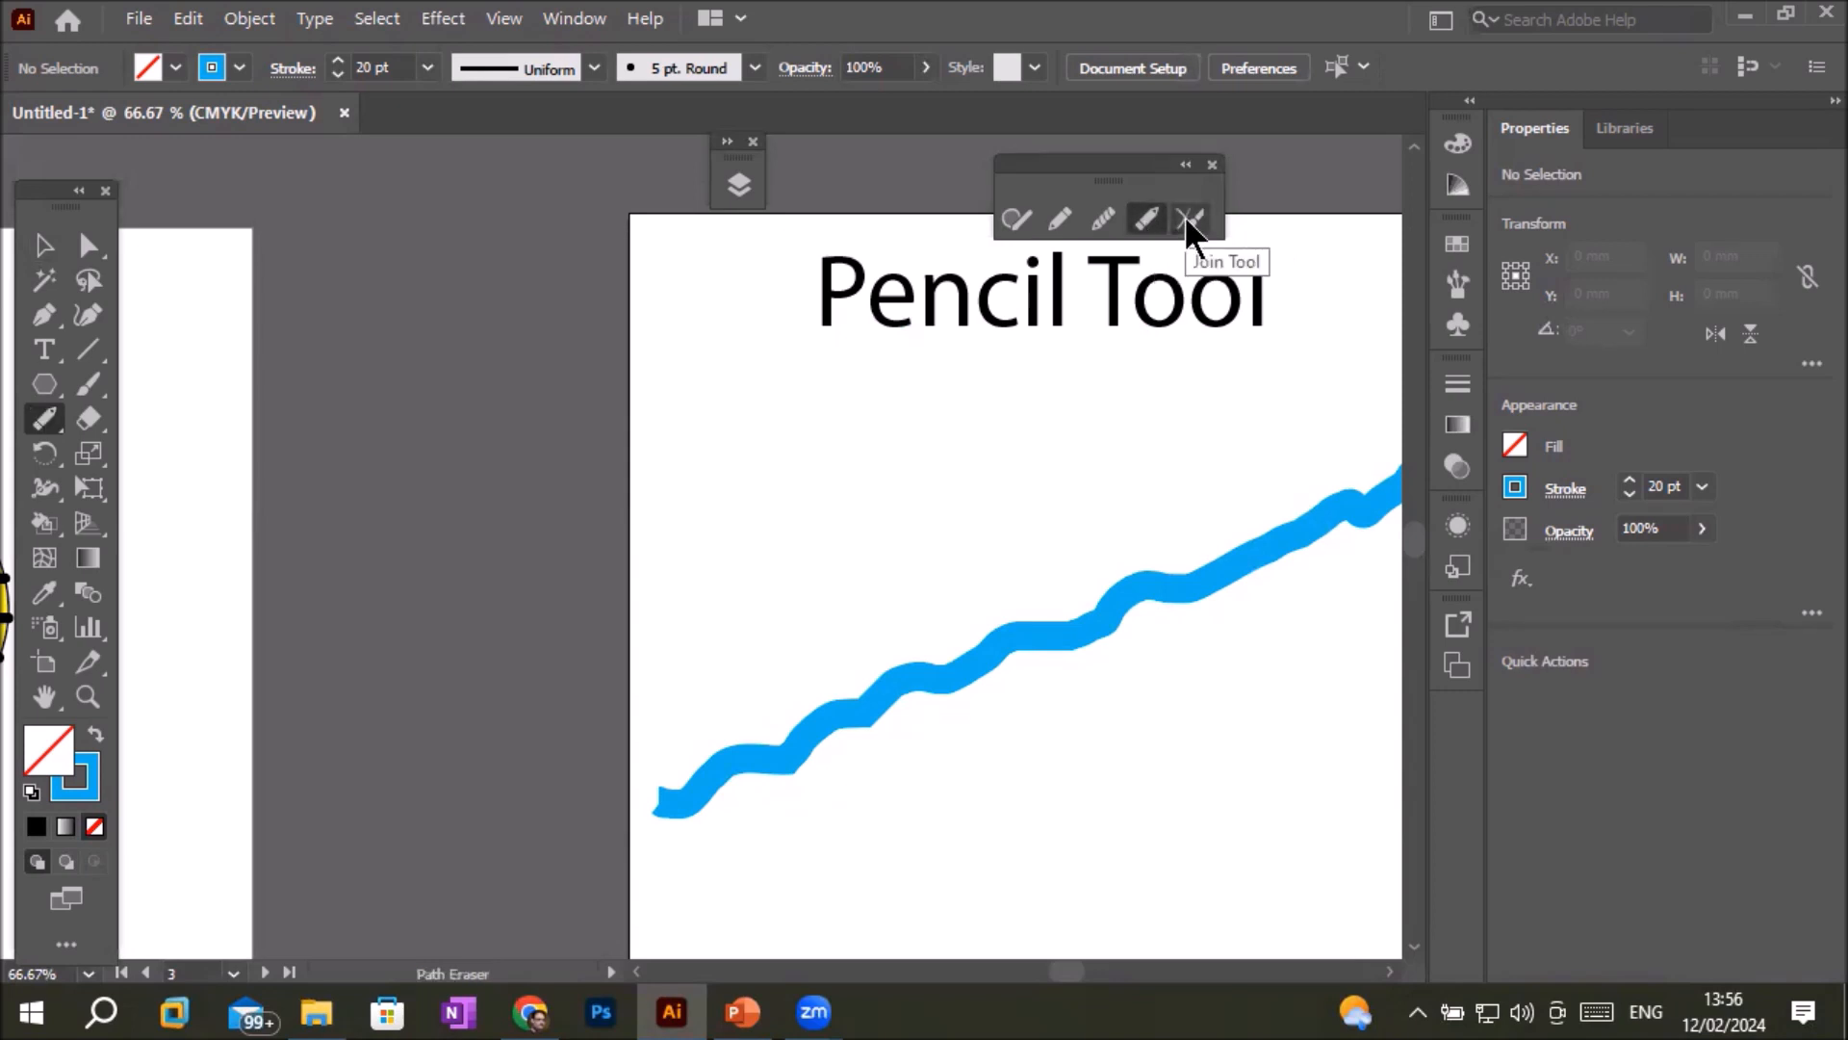
pyautogui.click(46, 246)
pyautogui.click(956, 679)
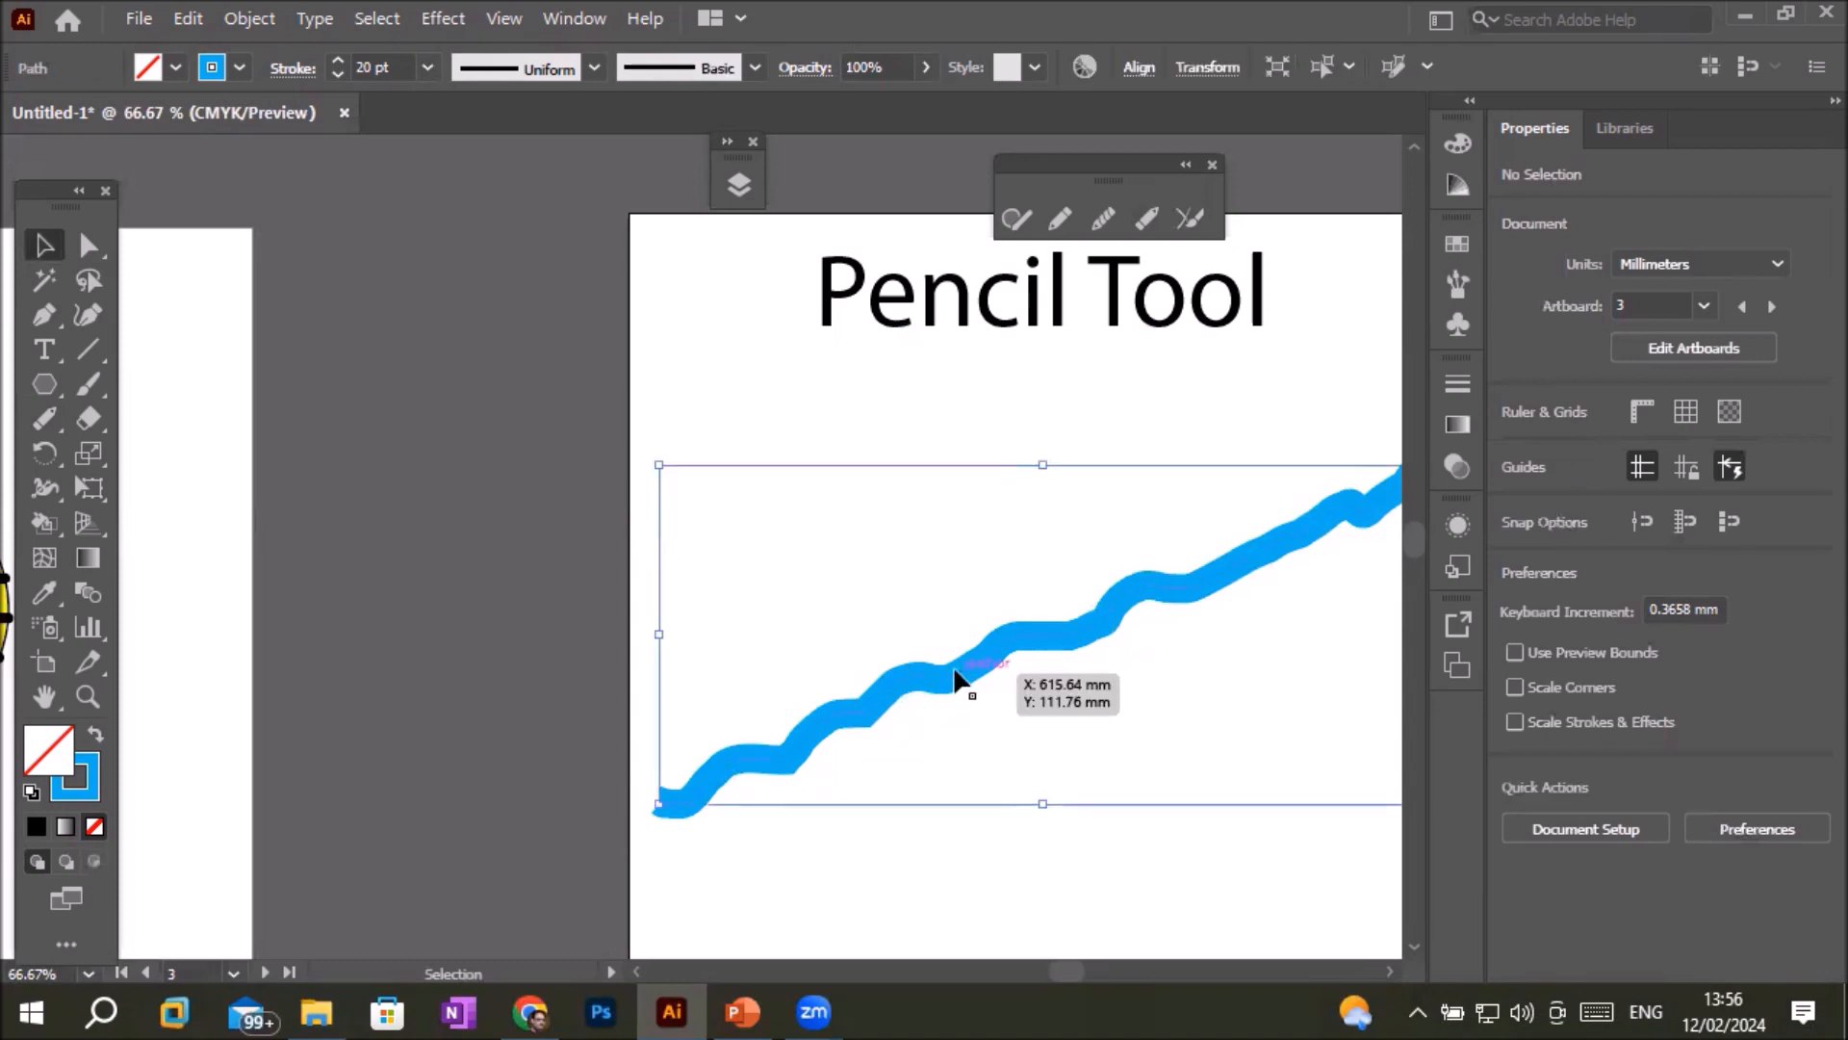
pyautogui.click(1147, 218)
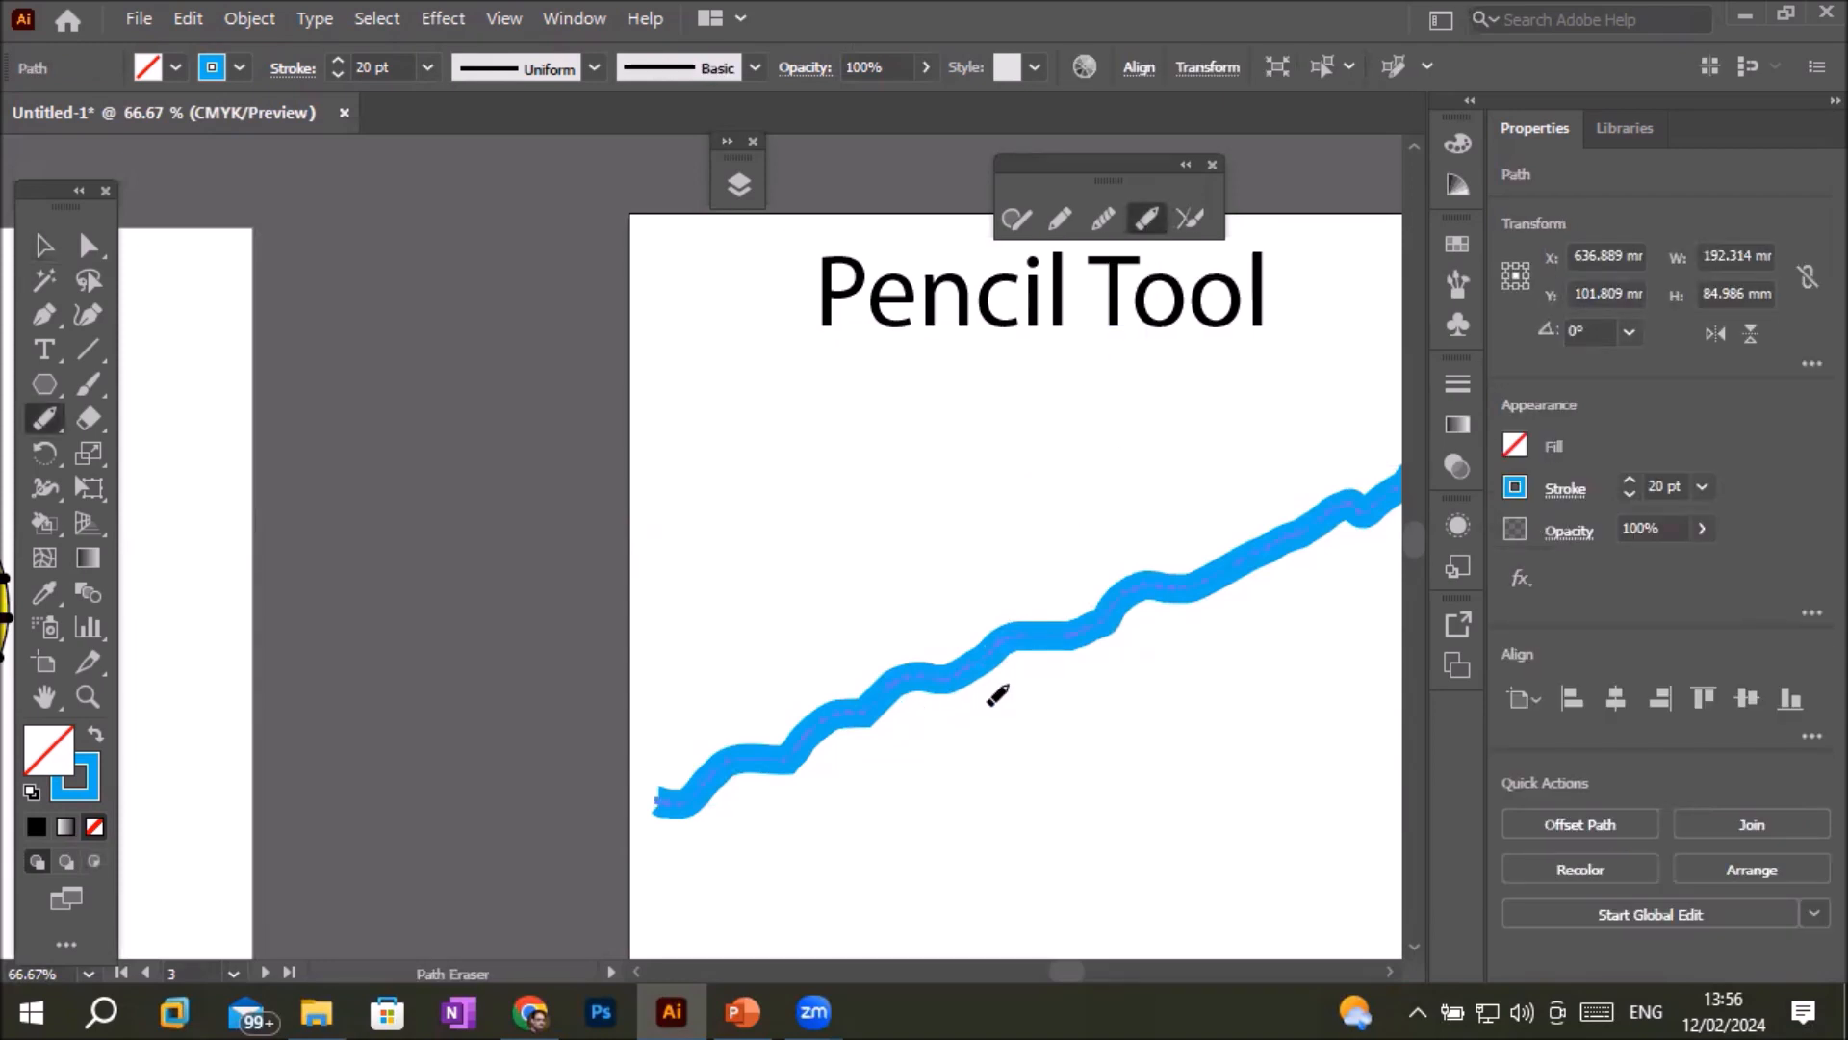
pyautogui.scroll(4, 998, 695)
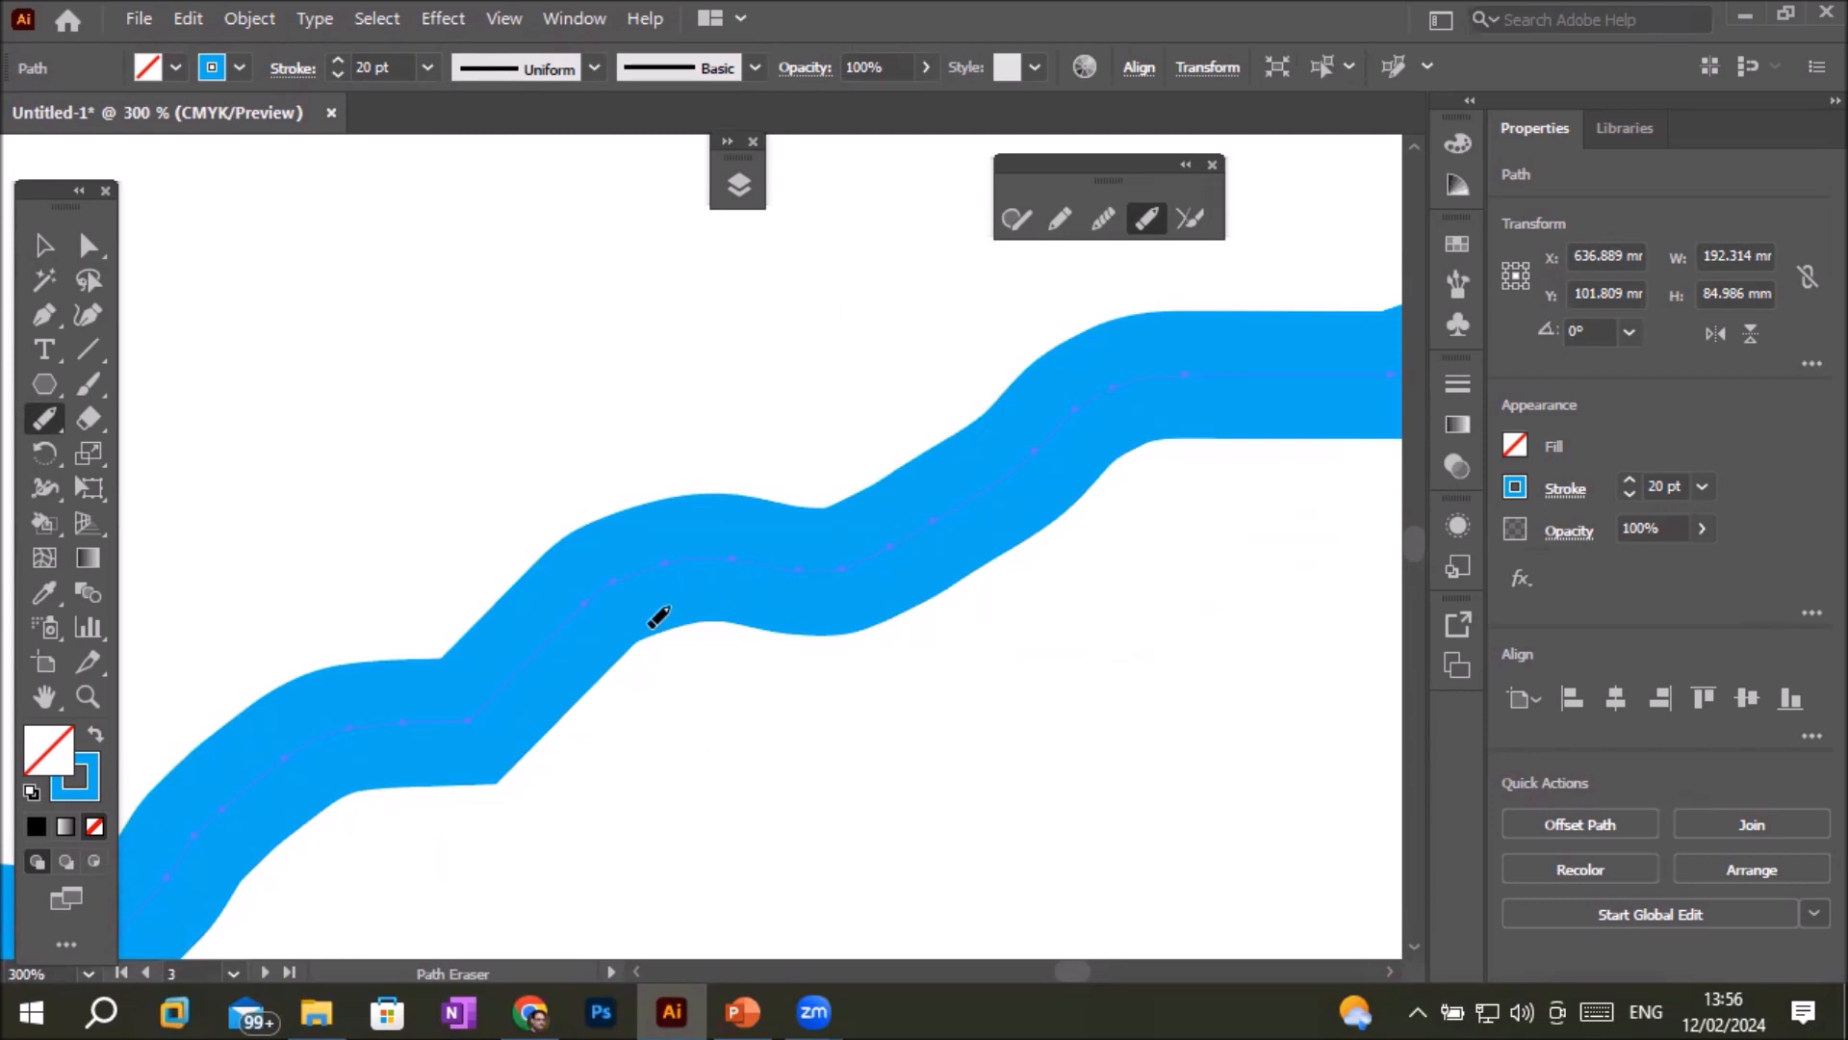
pyautogui.moveTo(664, 556); pyautogui.dragTo(751, 545)
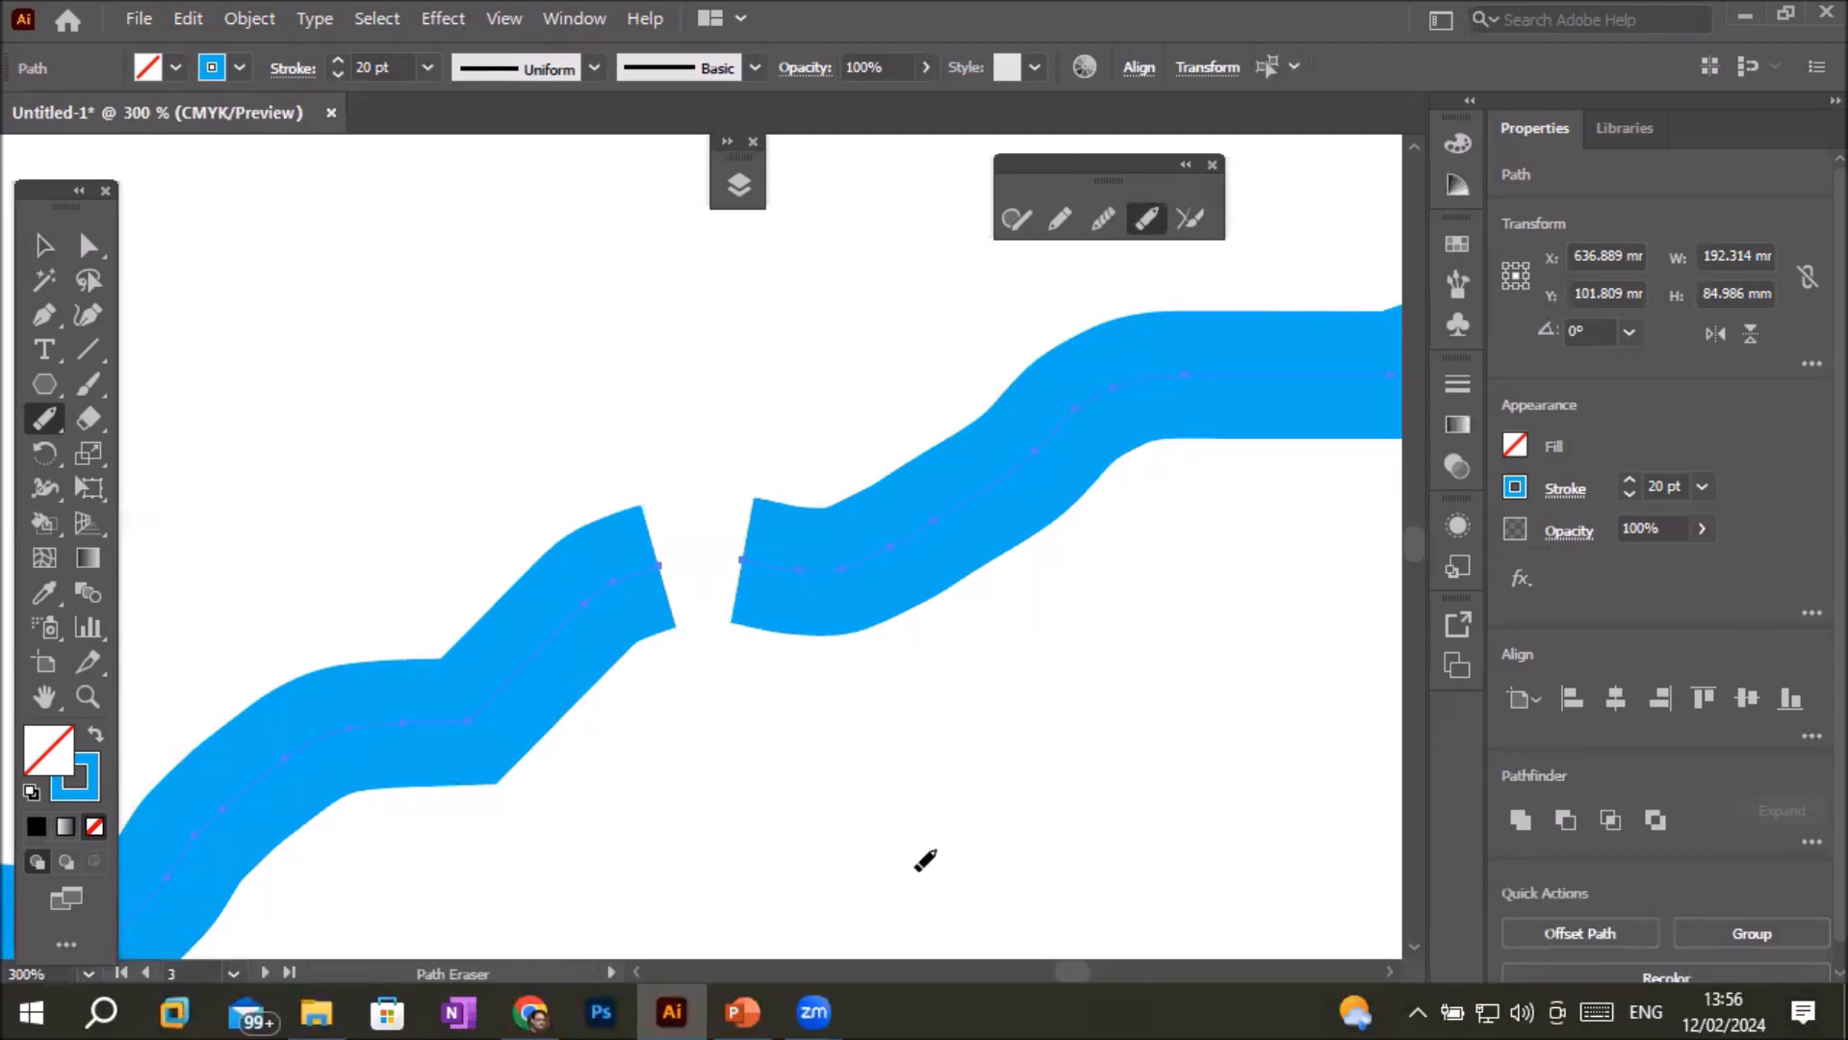
# - Reconnect the wavy line by brushing across the erased gap with the Join tool
pyautogui.click(1194, 221)
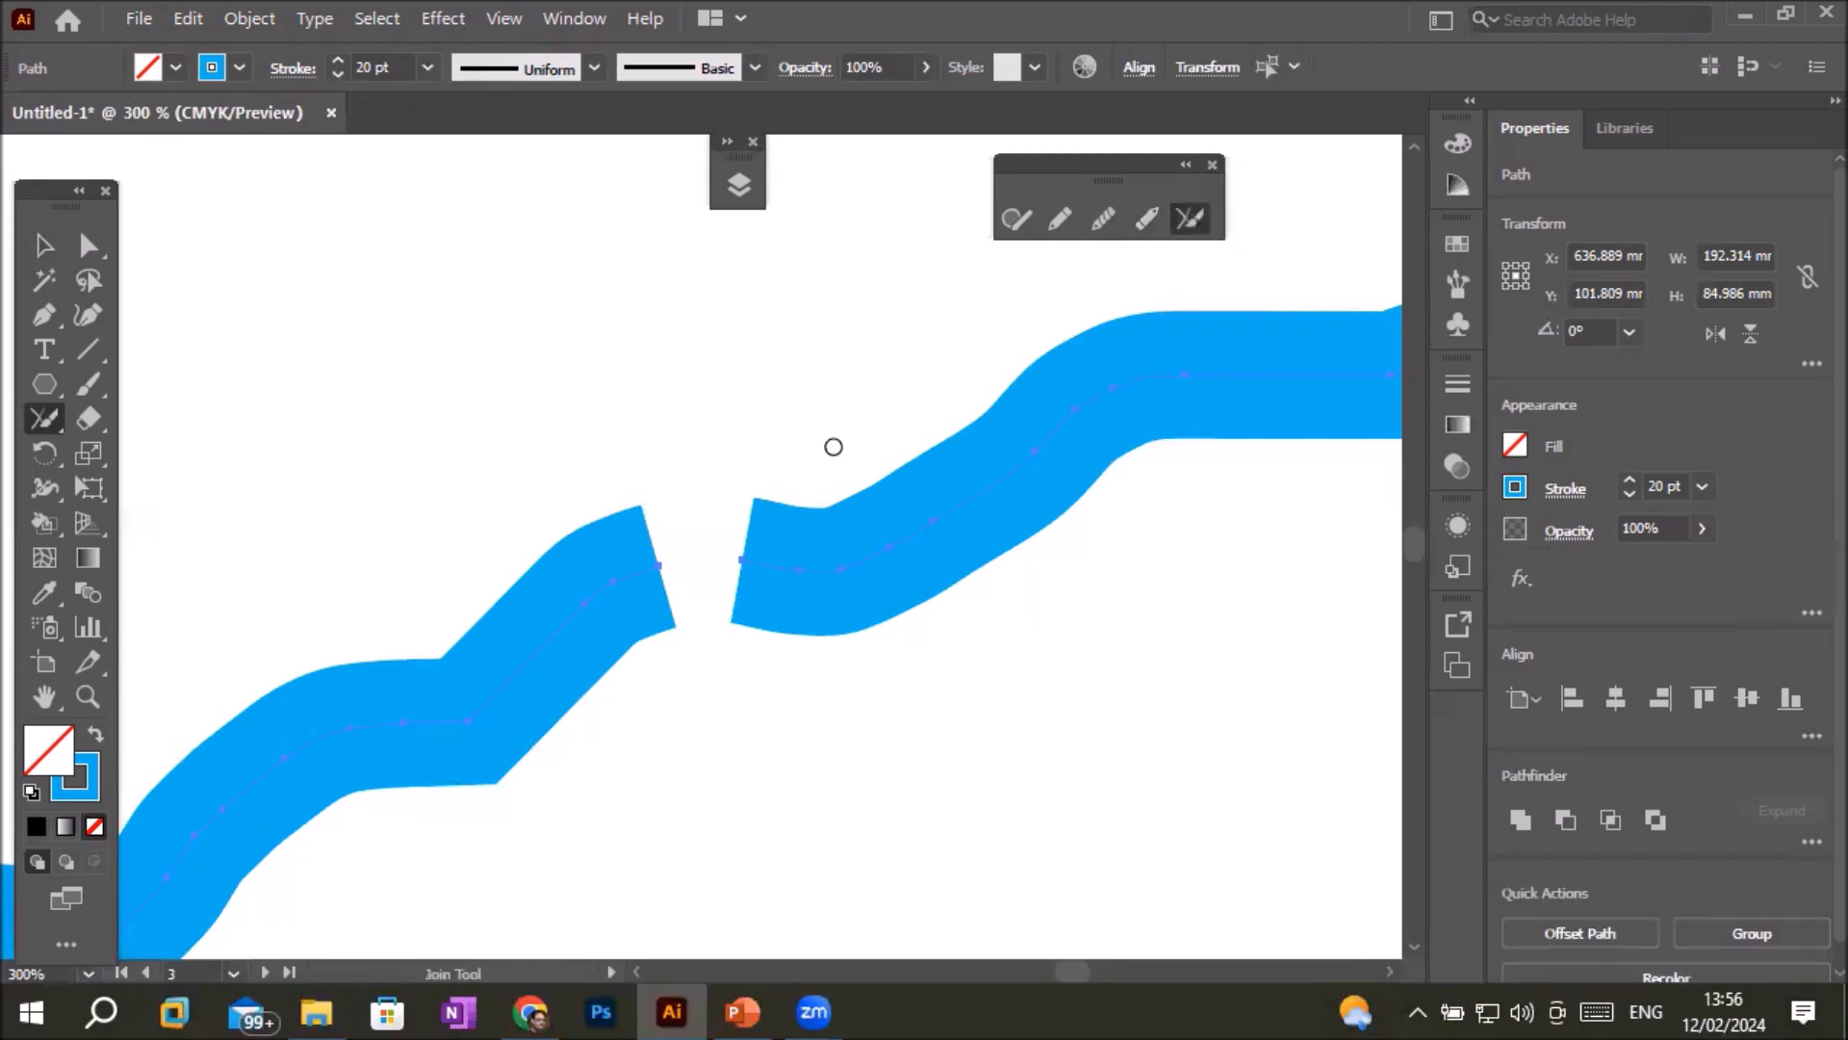
pyautogui.moveTo(637, 560); pyautogui.dragTo(795, 552)
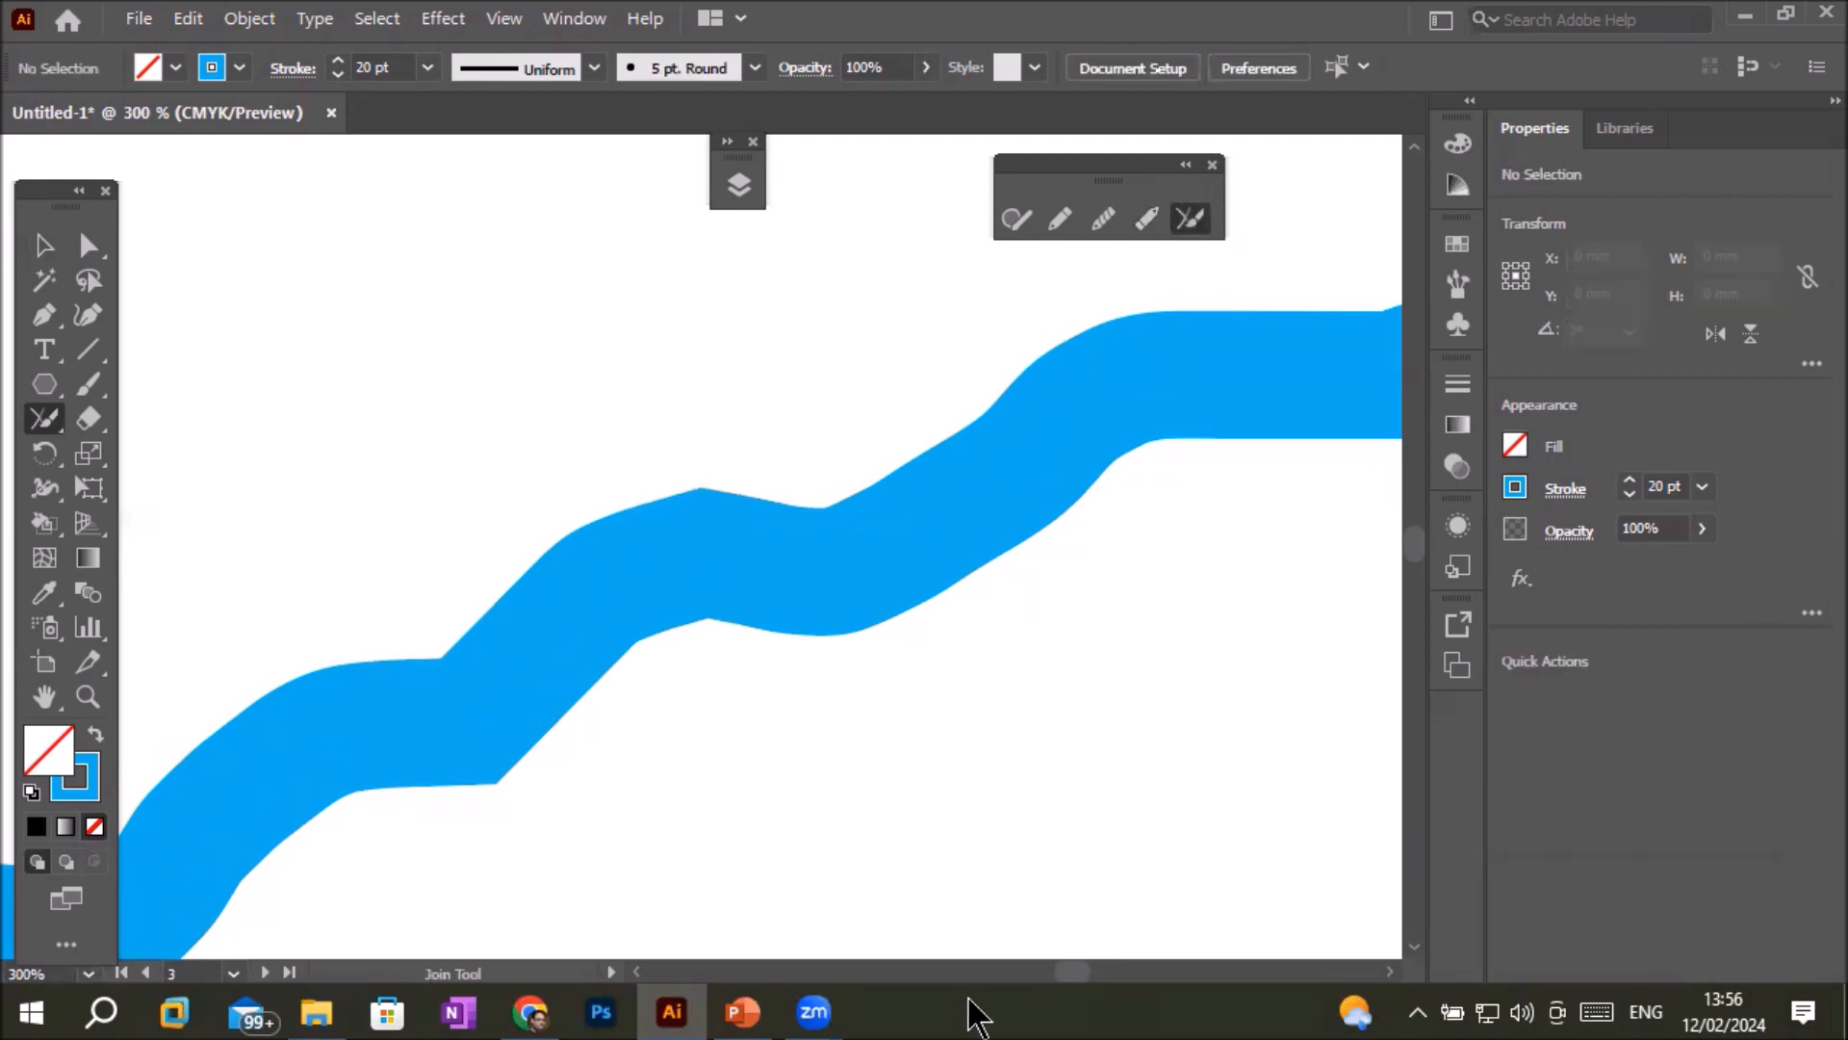
pyautogui.scroll(-2, 885, 887)
pyautogui.scroll(-2, 885, 884)
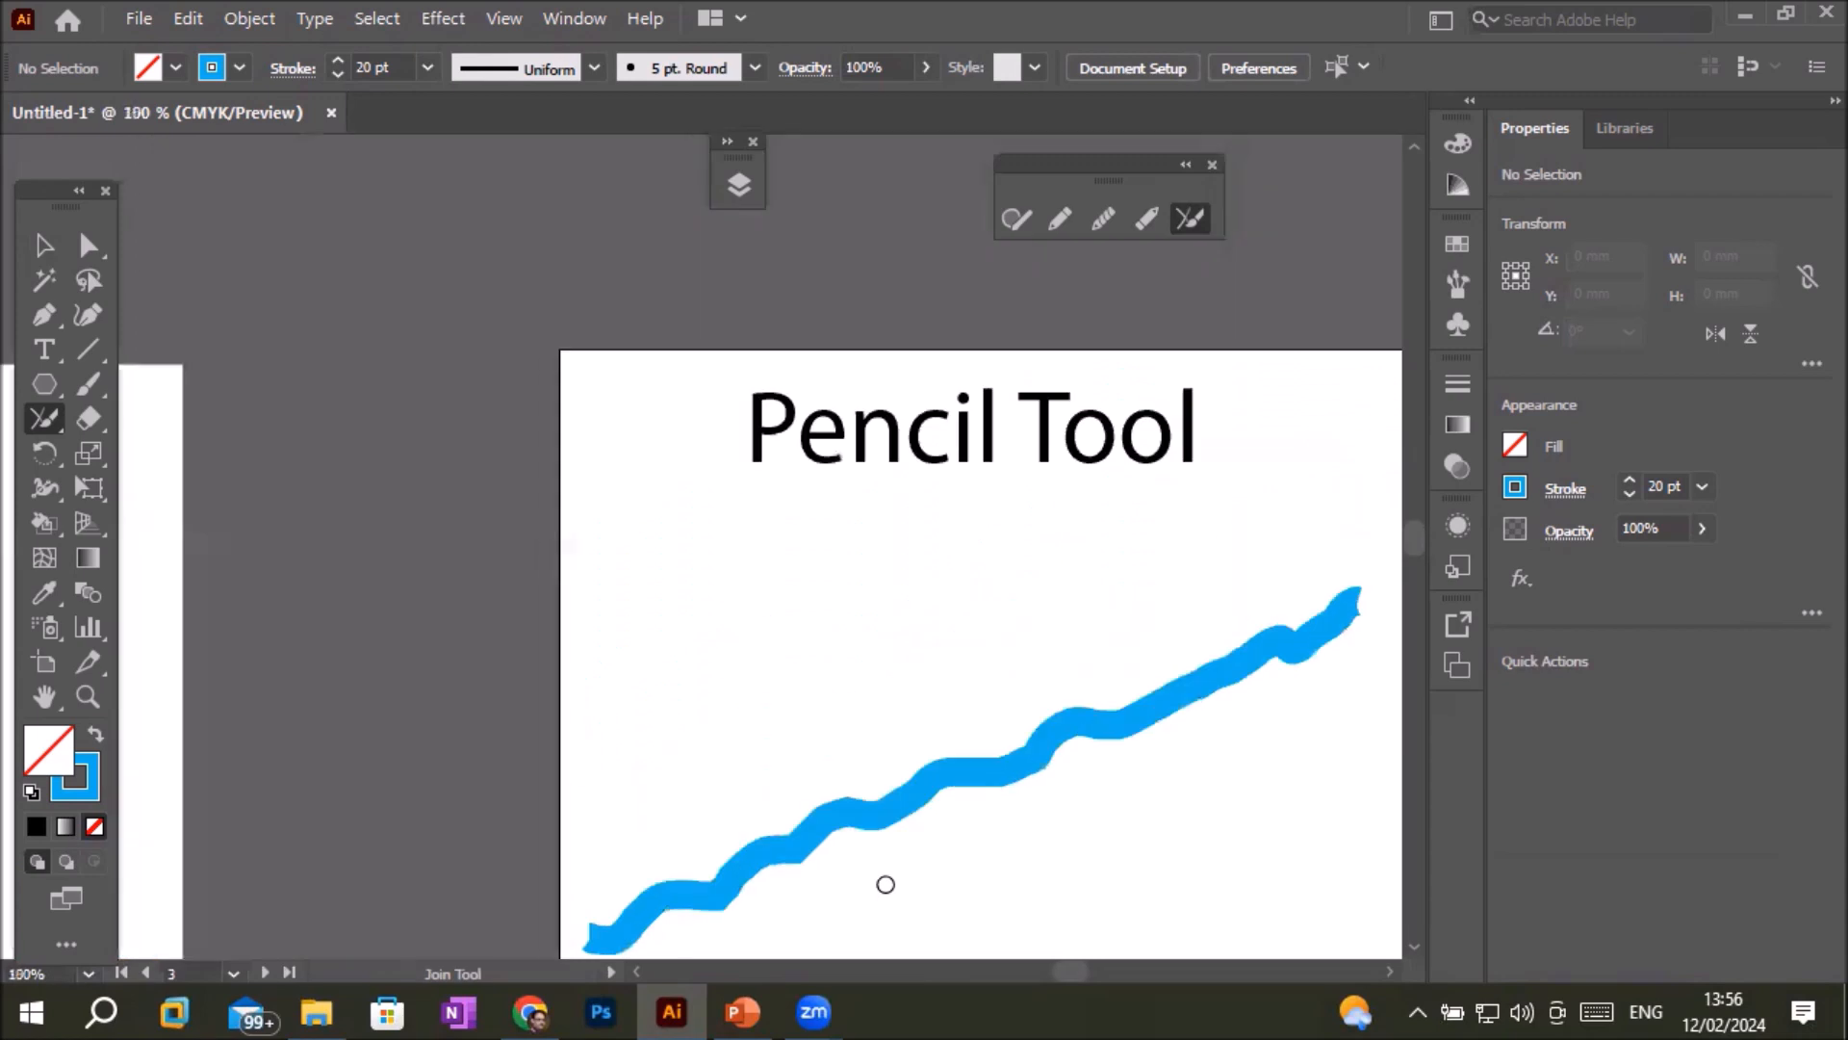
pyautogui.scroll(-1, 885, 883)
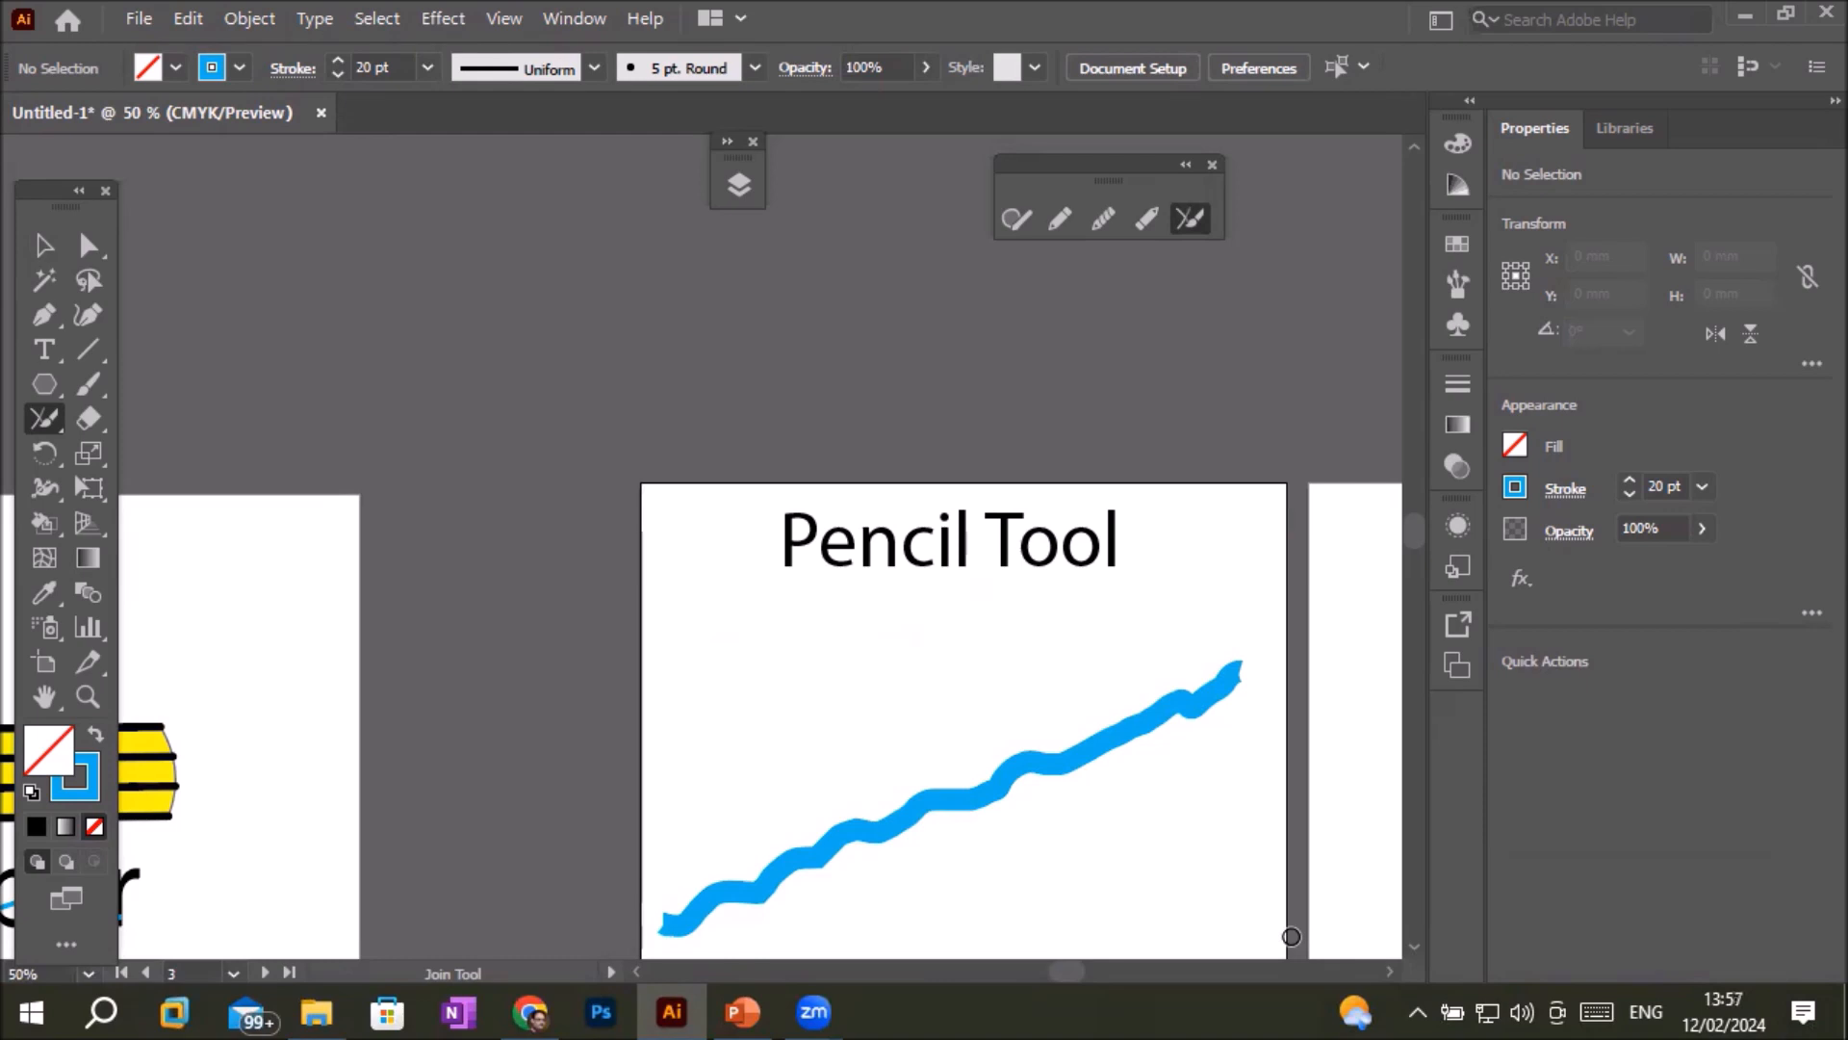
# - Draw a rectangle about 147 by 85 mm on the empty artboard beside the Pencil Tool artboard
pyautogui.click(45, 386)
pyautogui.moveTo(46, 386); pyautogui.dragTo(156, 383)
pyautogui.moveTo(1222, 722); pyautogui.dragTo(487, 558)
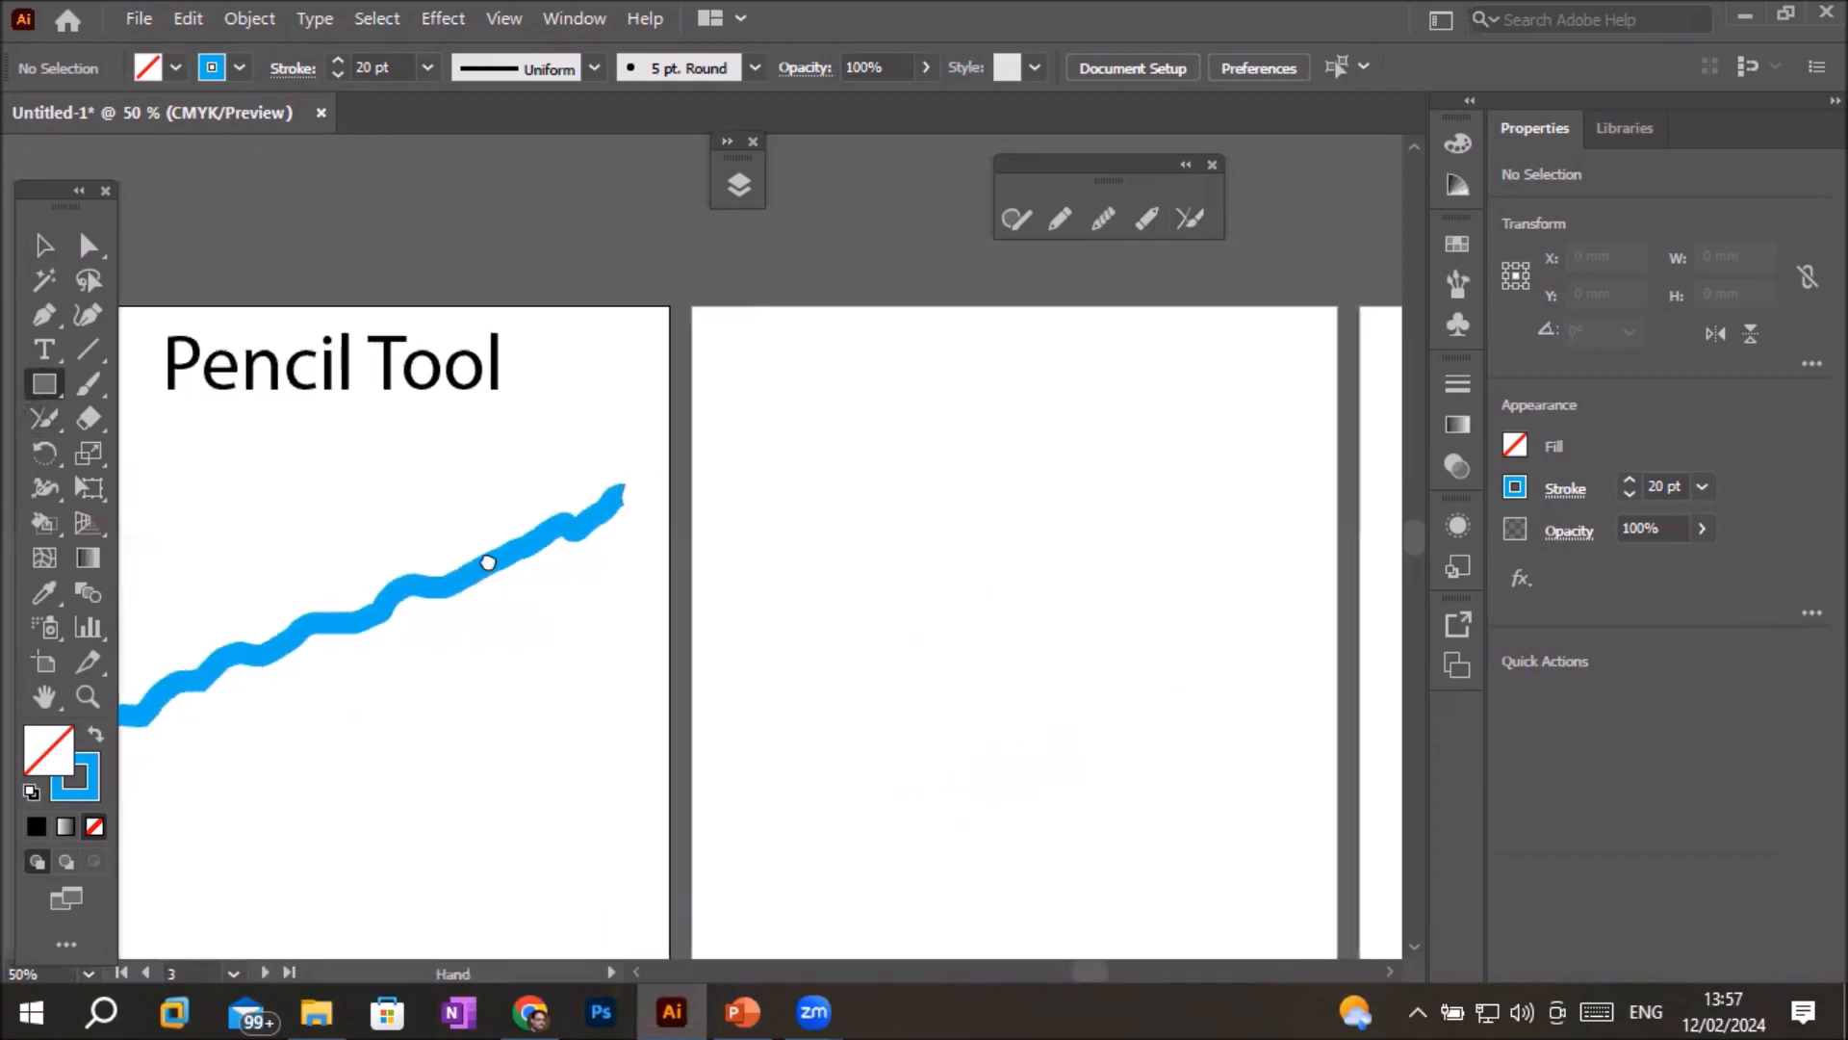
pyautogui.moveTo(684, 522)
pyautogui.mouseDown()
pyautogui.moveTo(817, 660)
pyautogui.moveTo(1122, 775)
pyautogui.mouseUp()
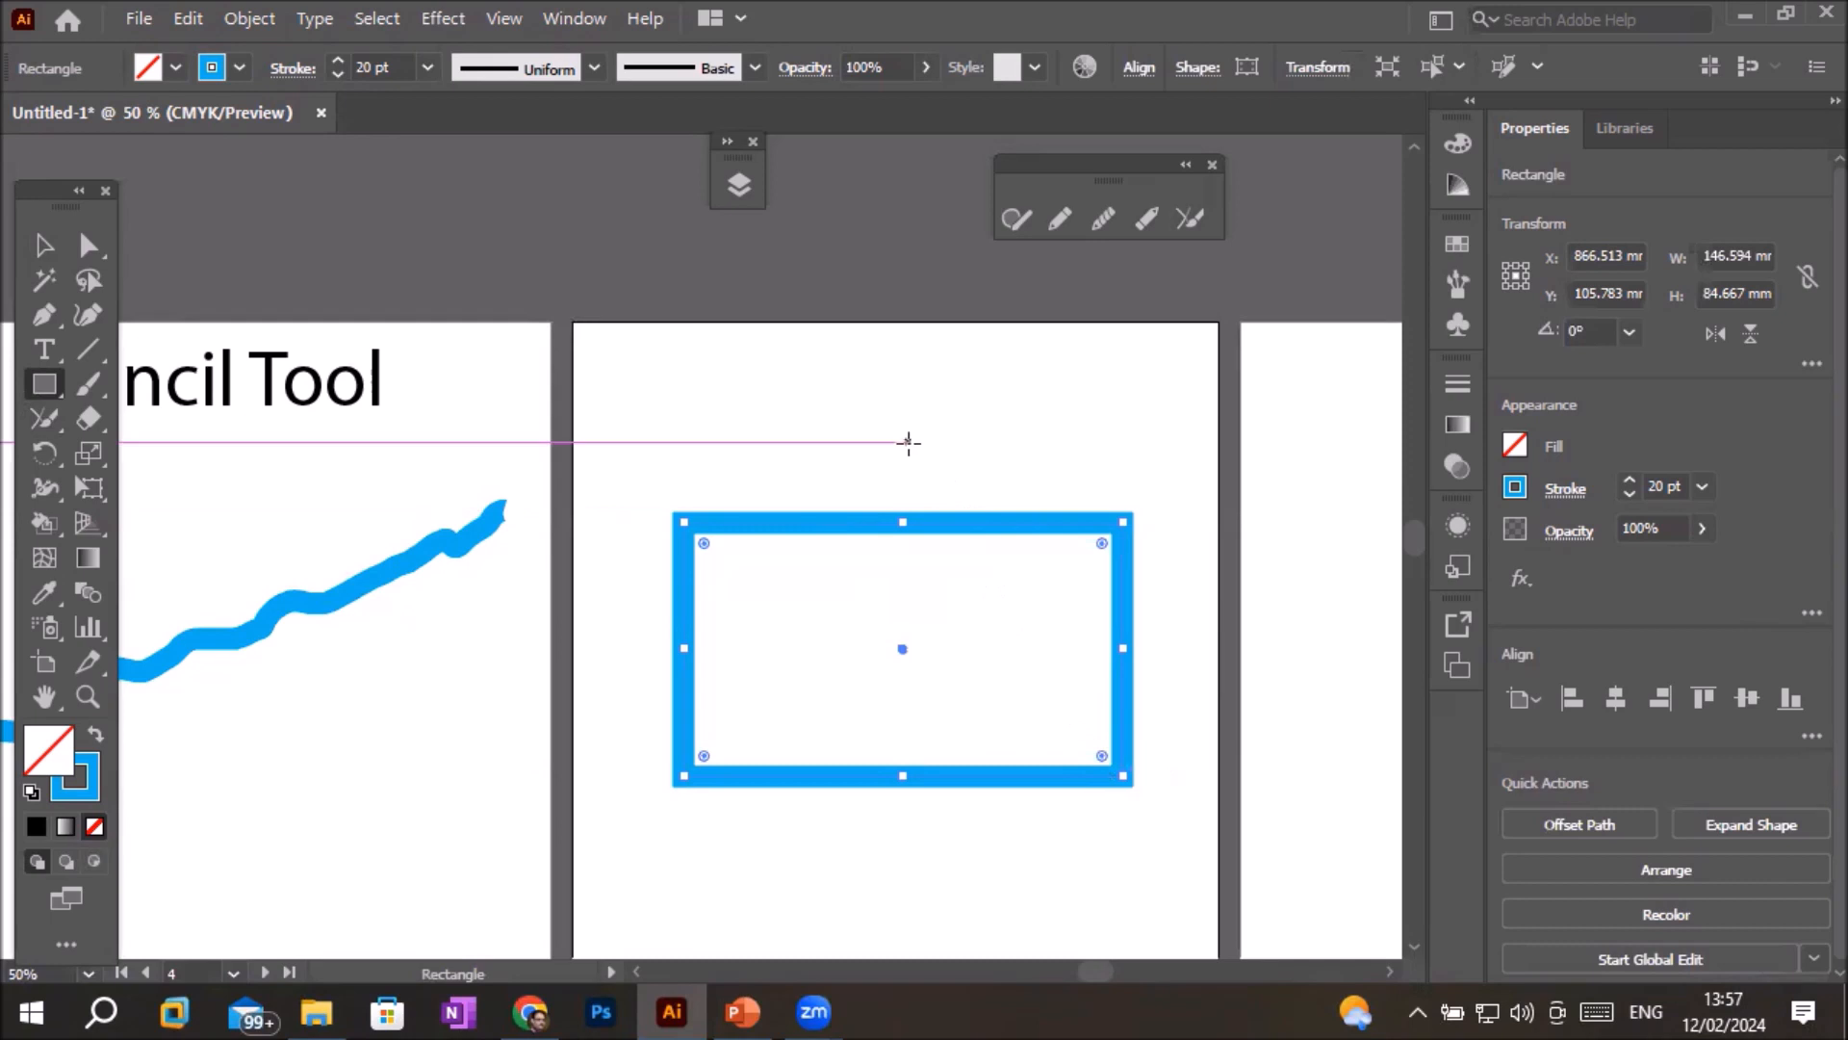
# - Erase a section from each of the rectangle's four sides with the Path Eraser tool, splitting it into four corner pieces
pyautogui.scroll(1, 907, 443)
pyautogui.scroll(2, 957, 577)
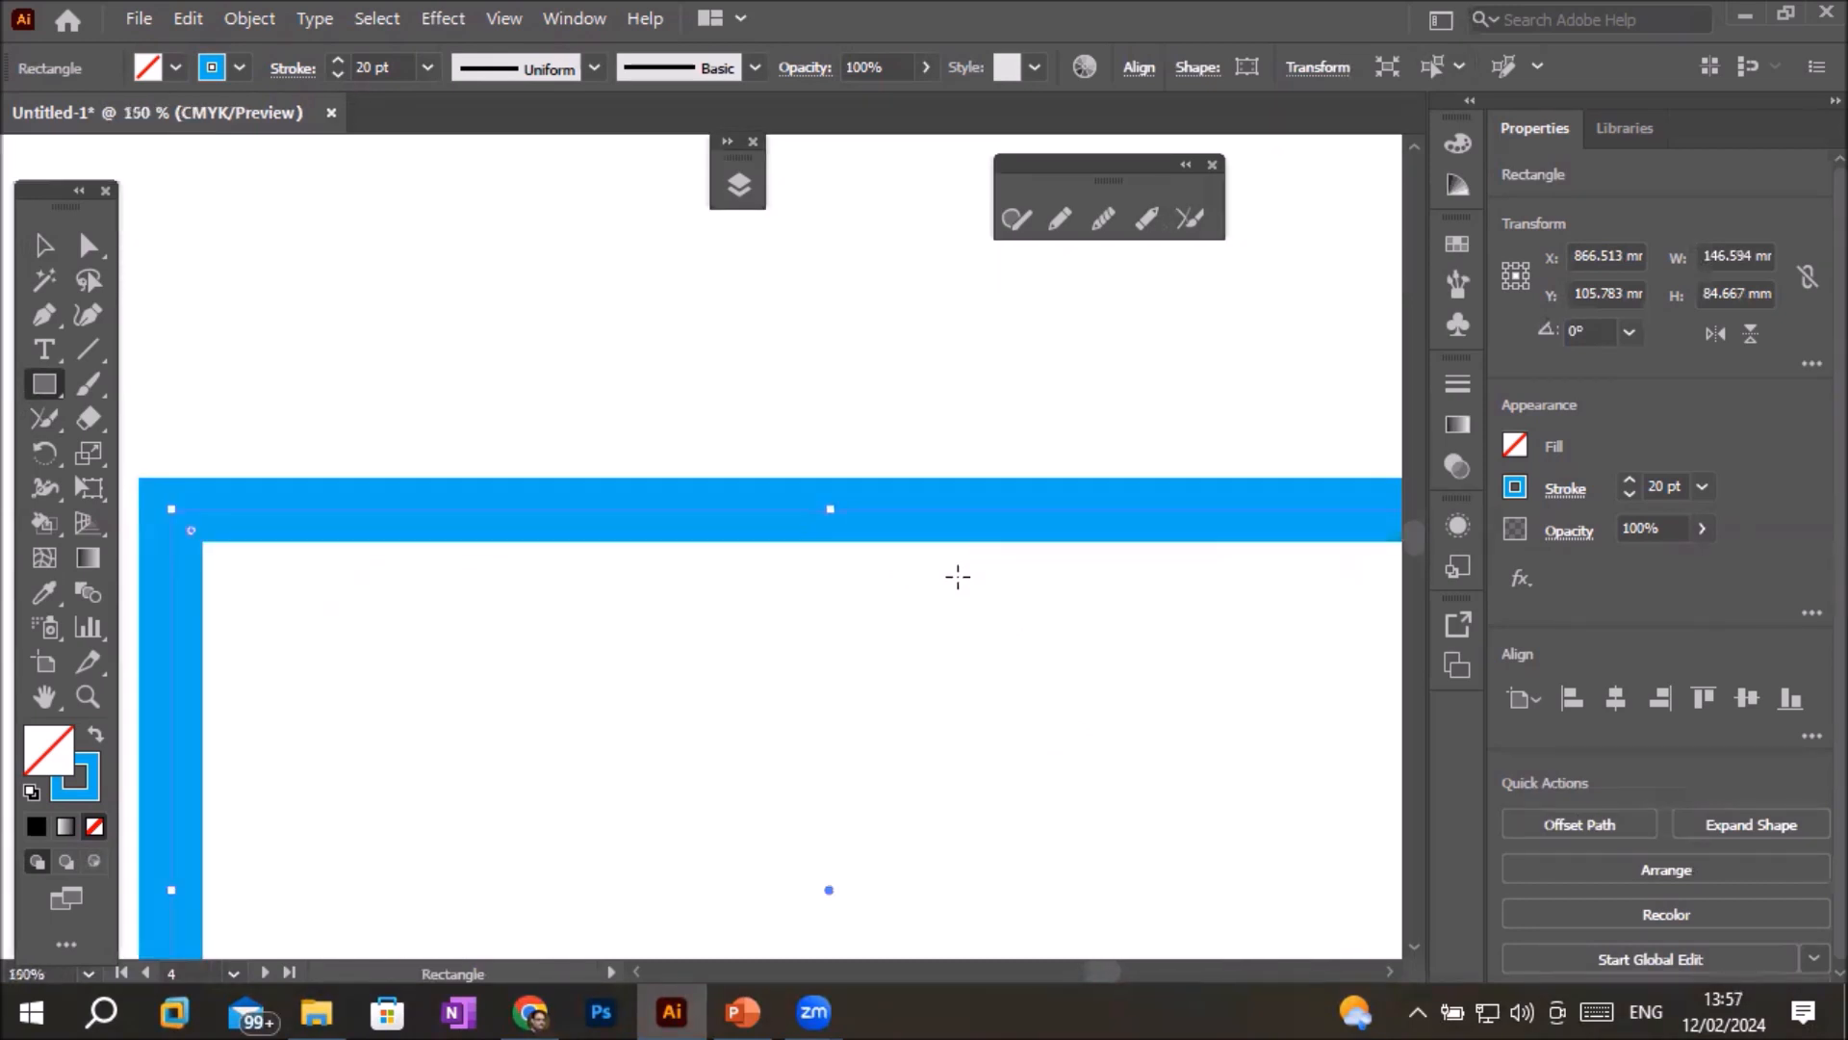
pyautogui.click(1145, 221)
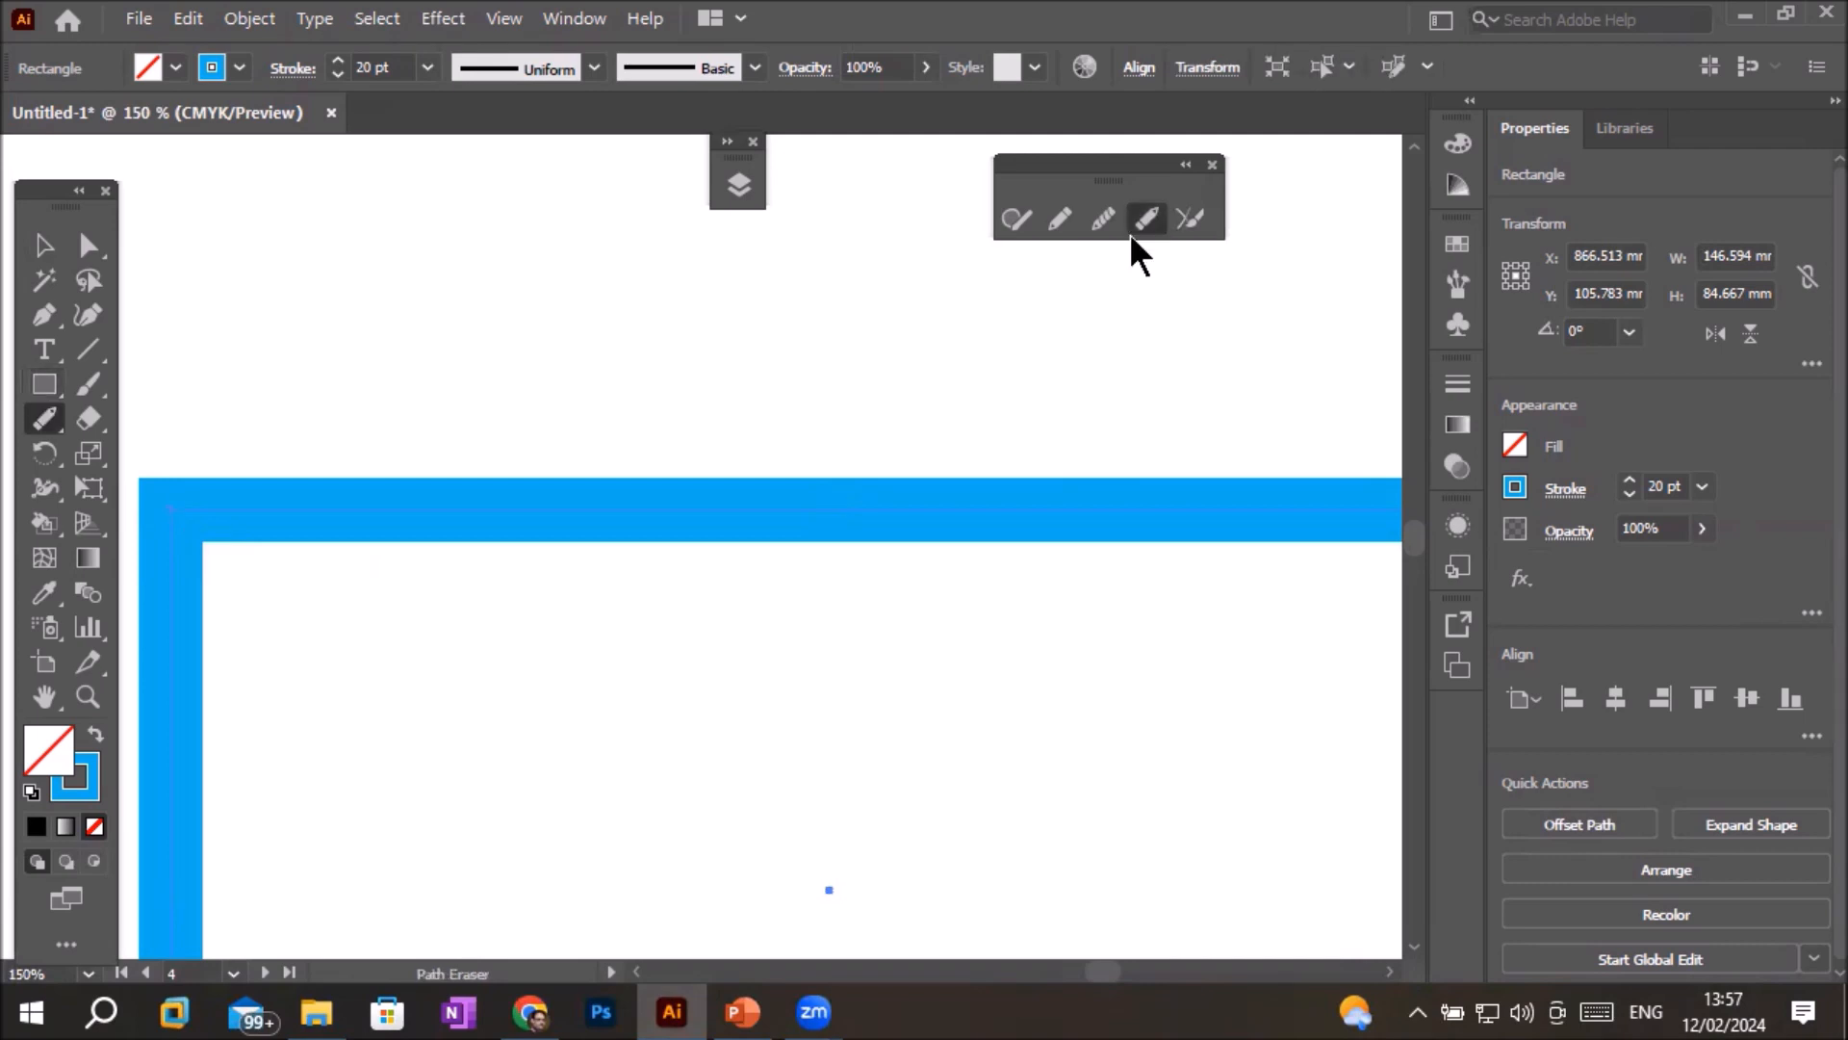
pyautogui.moveTo(514, 501); pyautogui.dragTo(606, 502)
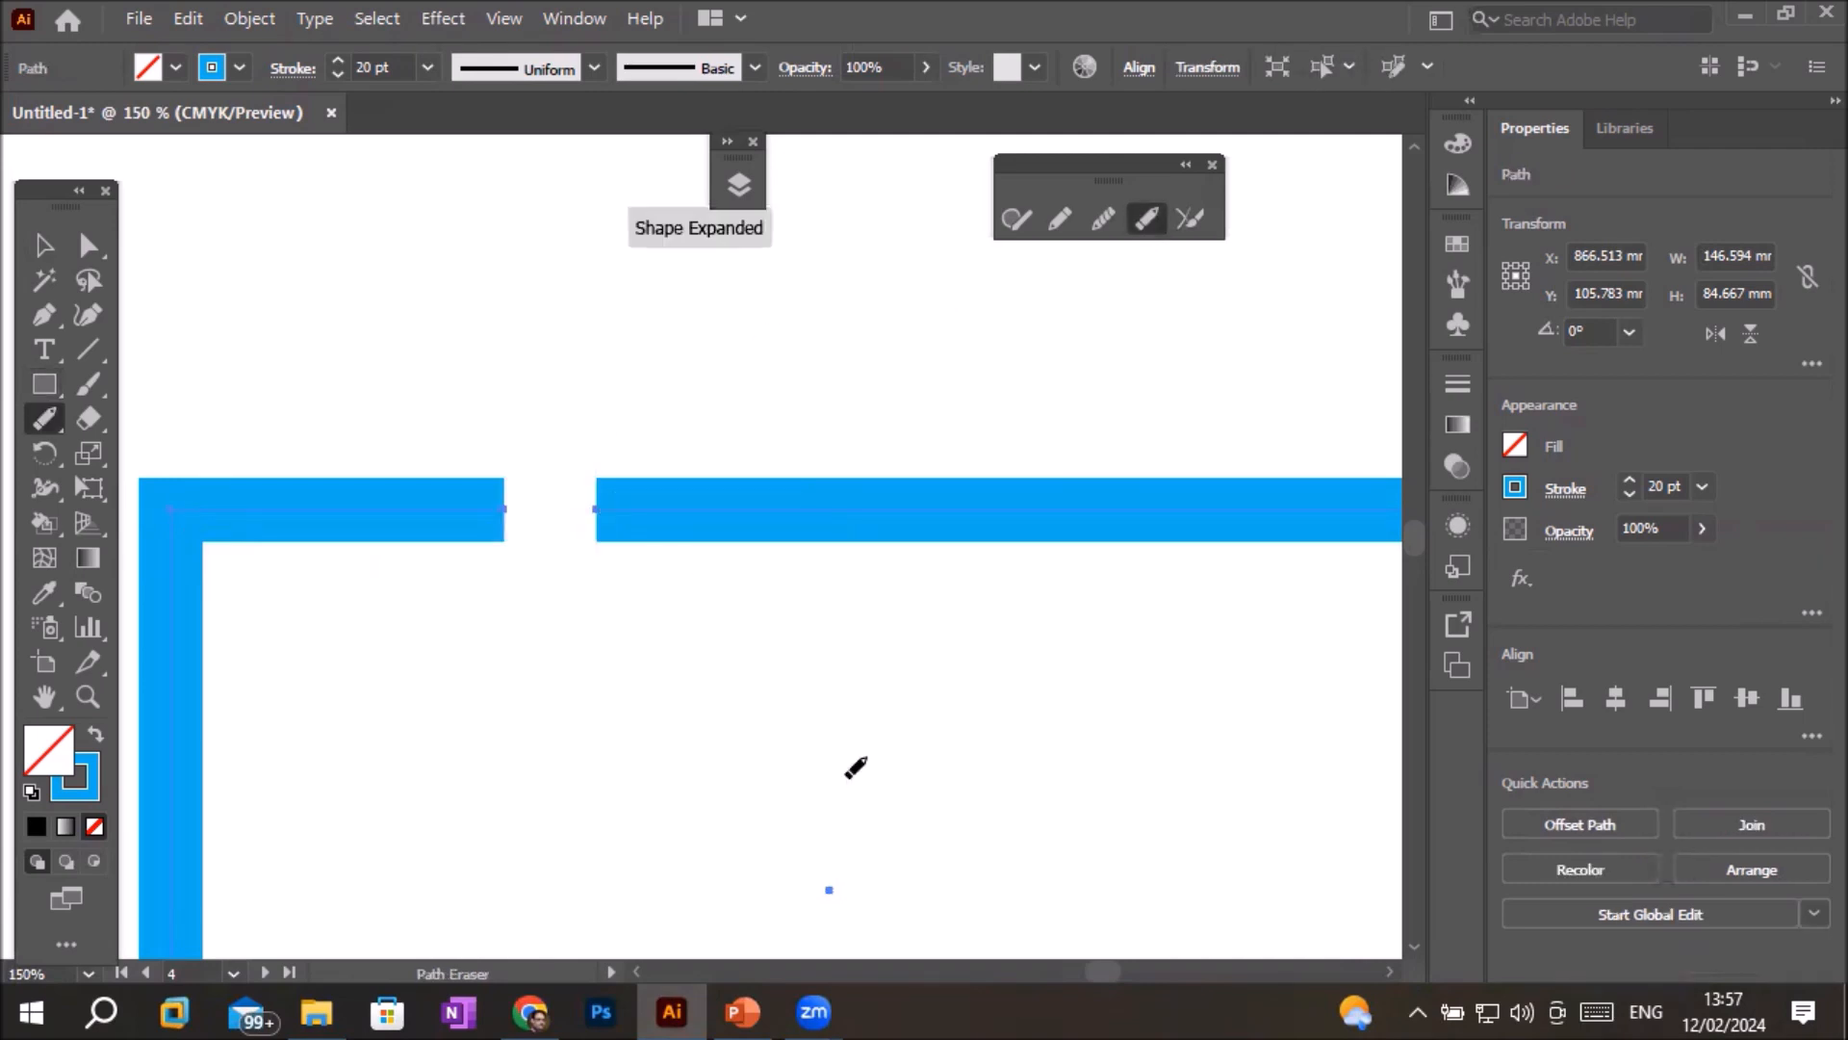
pyautogui.scroll(-2, 856, 767)
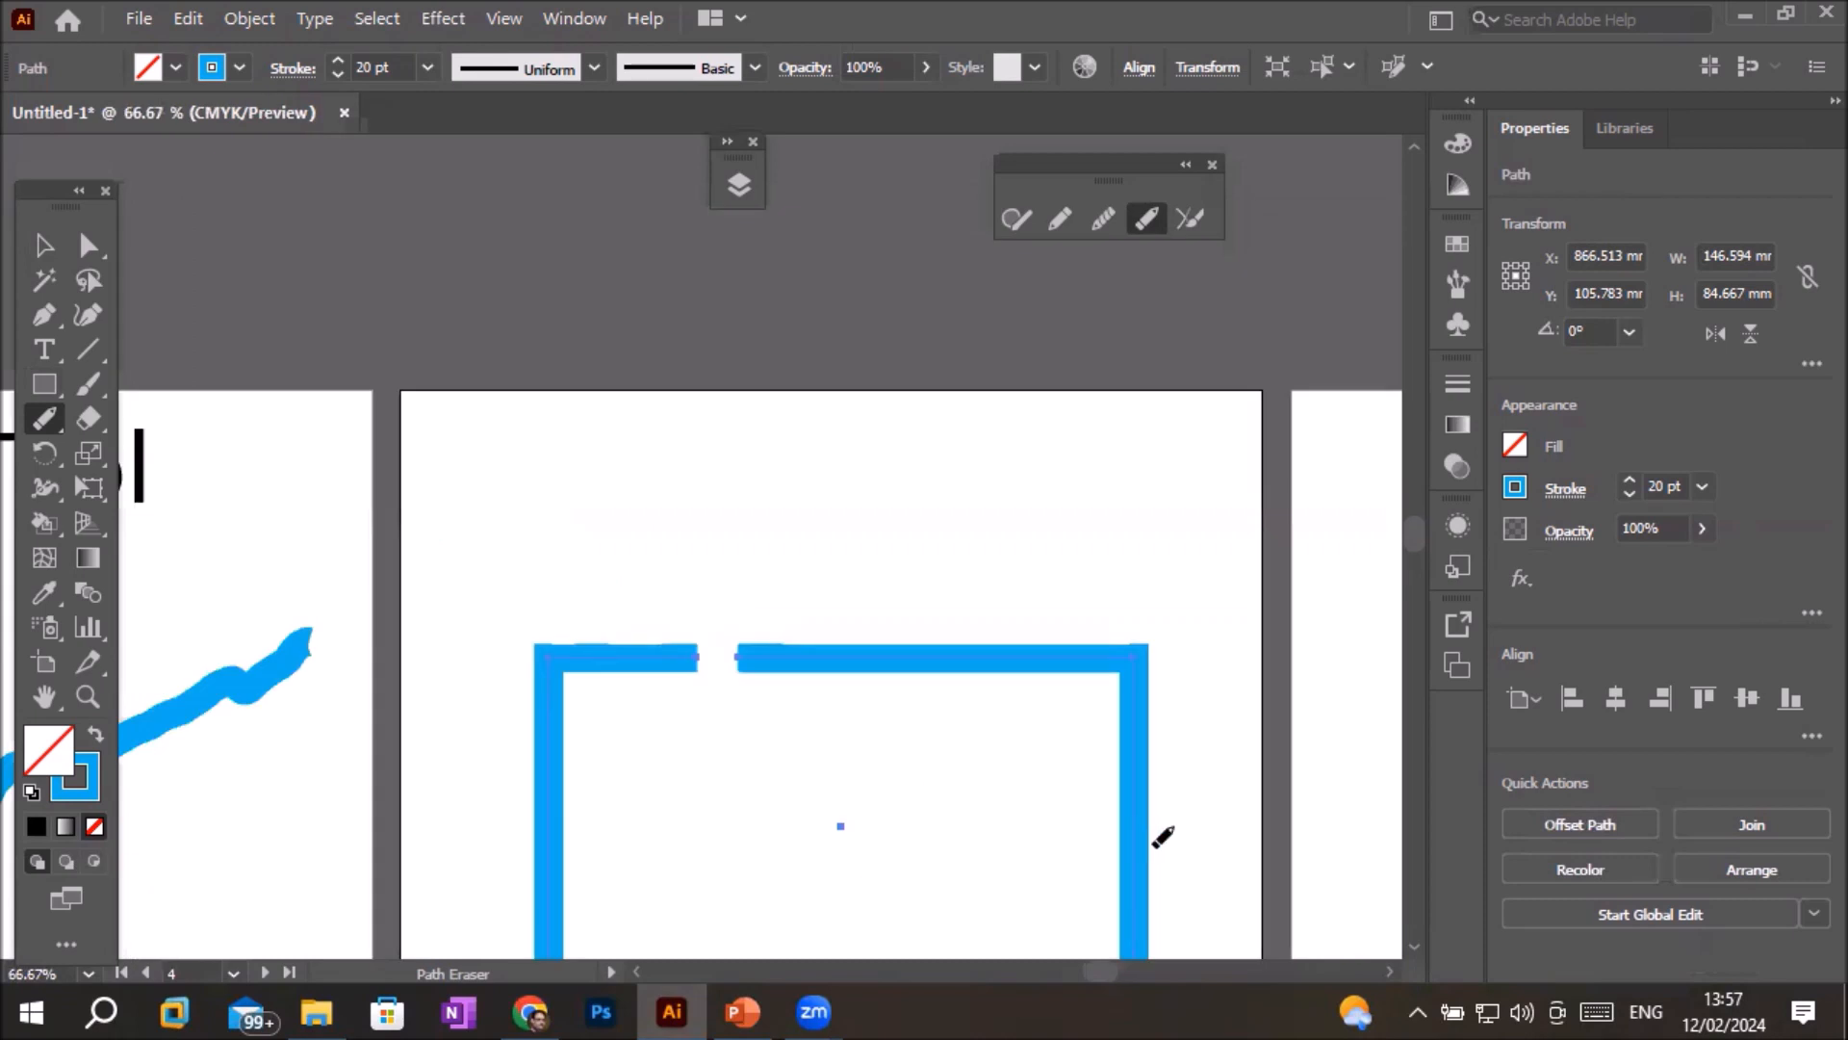
pyautogui.scroll(-3, 1163, 836)
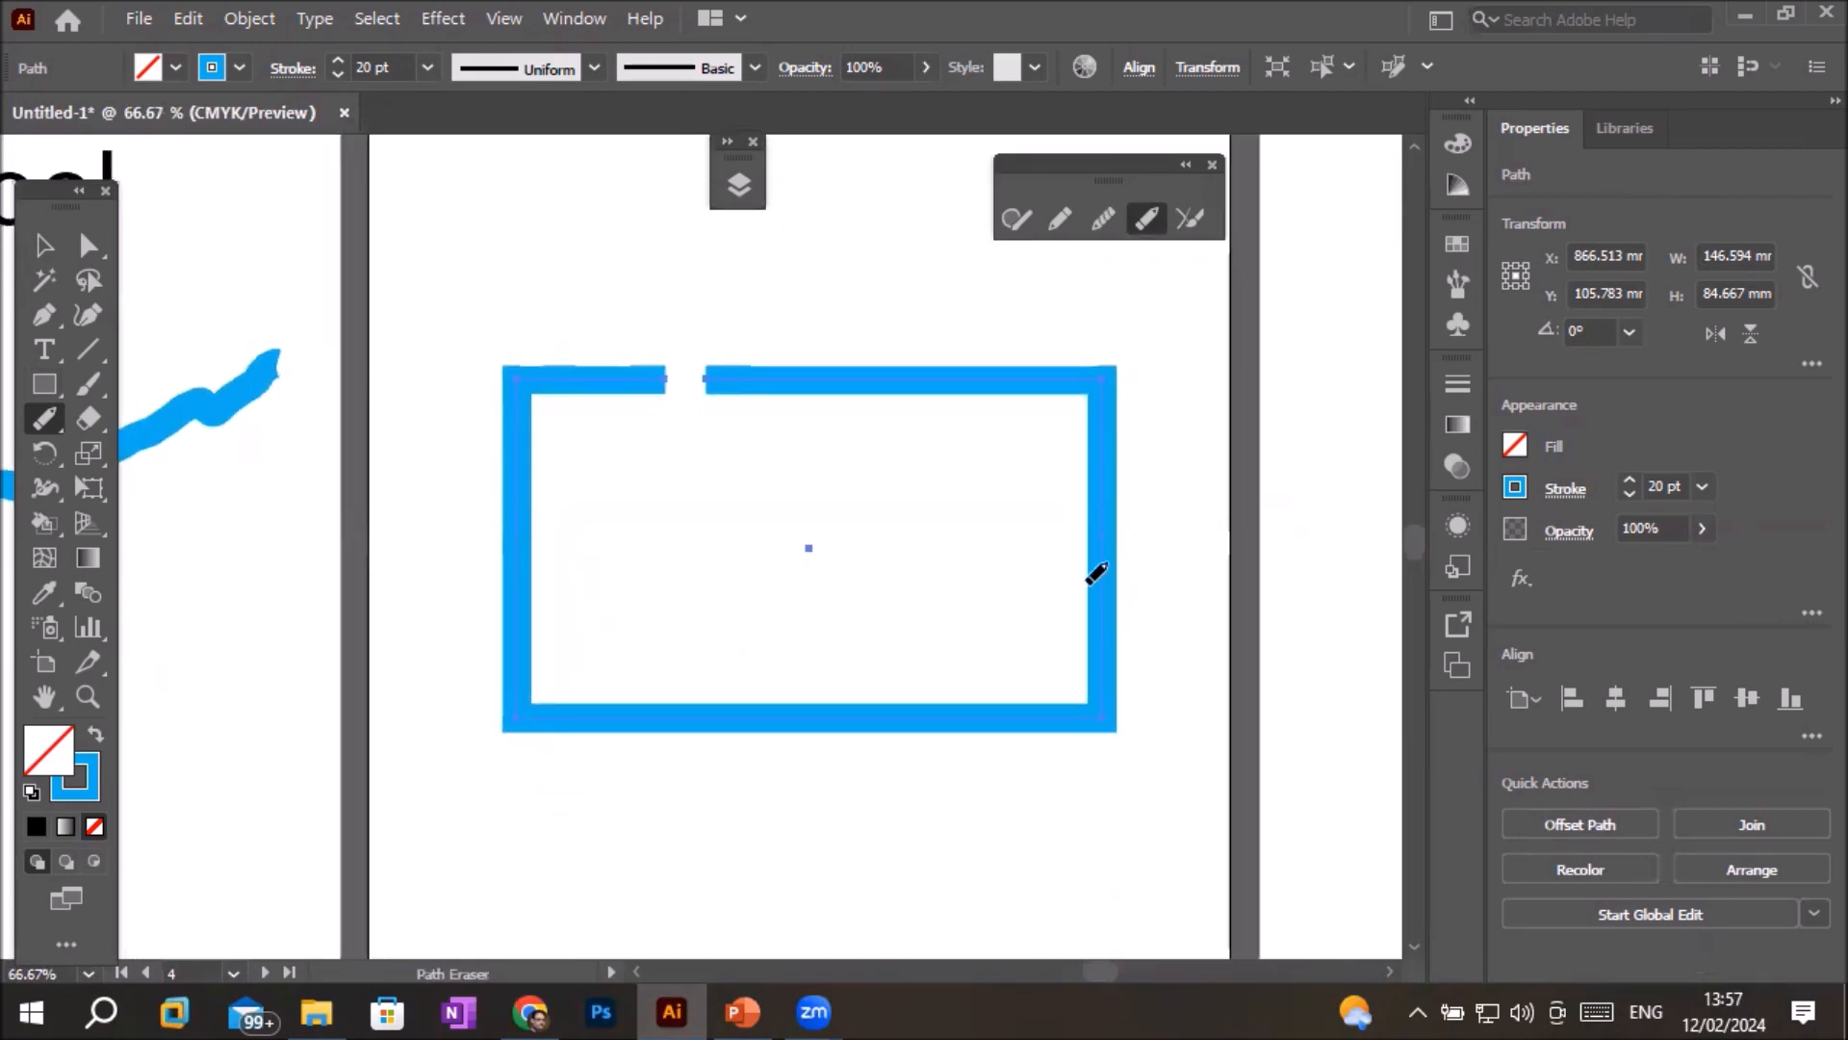
pyautogui.moveTo(1099, 553); pyautogui.dragTo(1102, 592)
pyautogui.moveTo(767, 709); pyautogui.dragTo(789, 720)
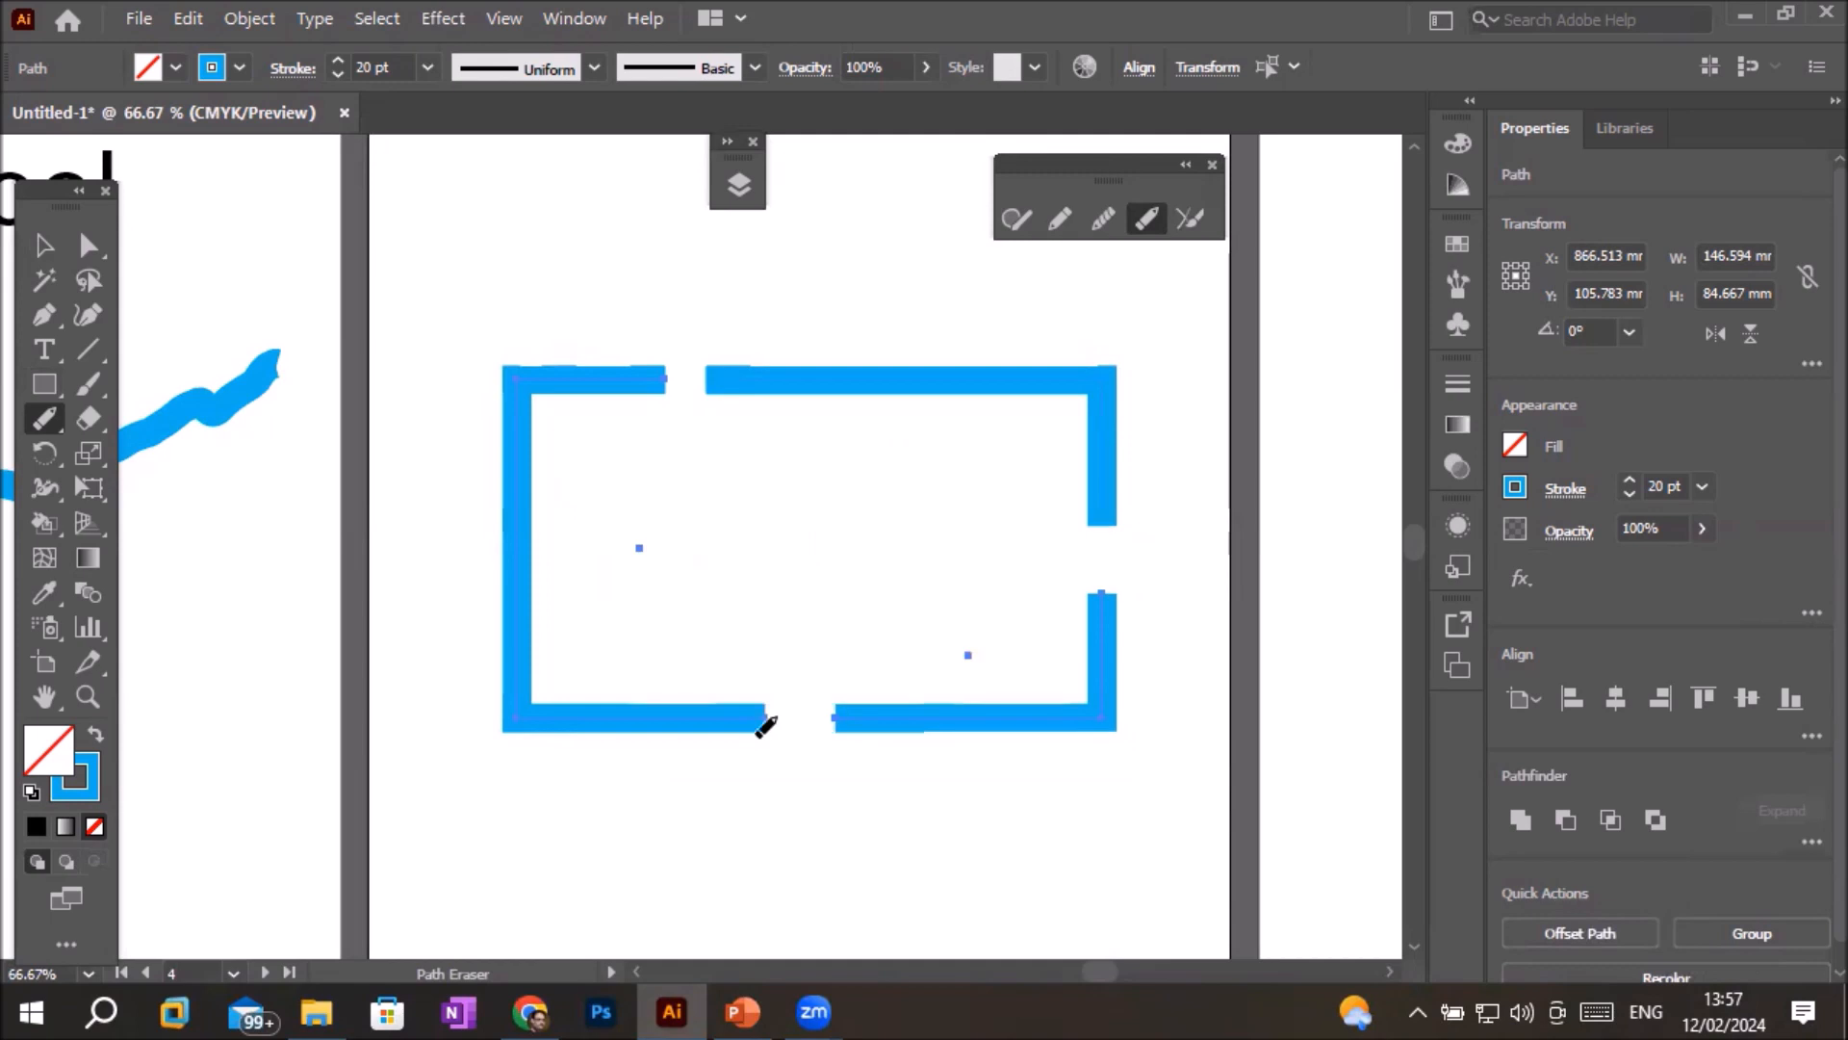
pyautogui.moveTo(503, 528); pyautogui.dragTo(514, 643)
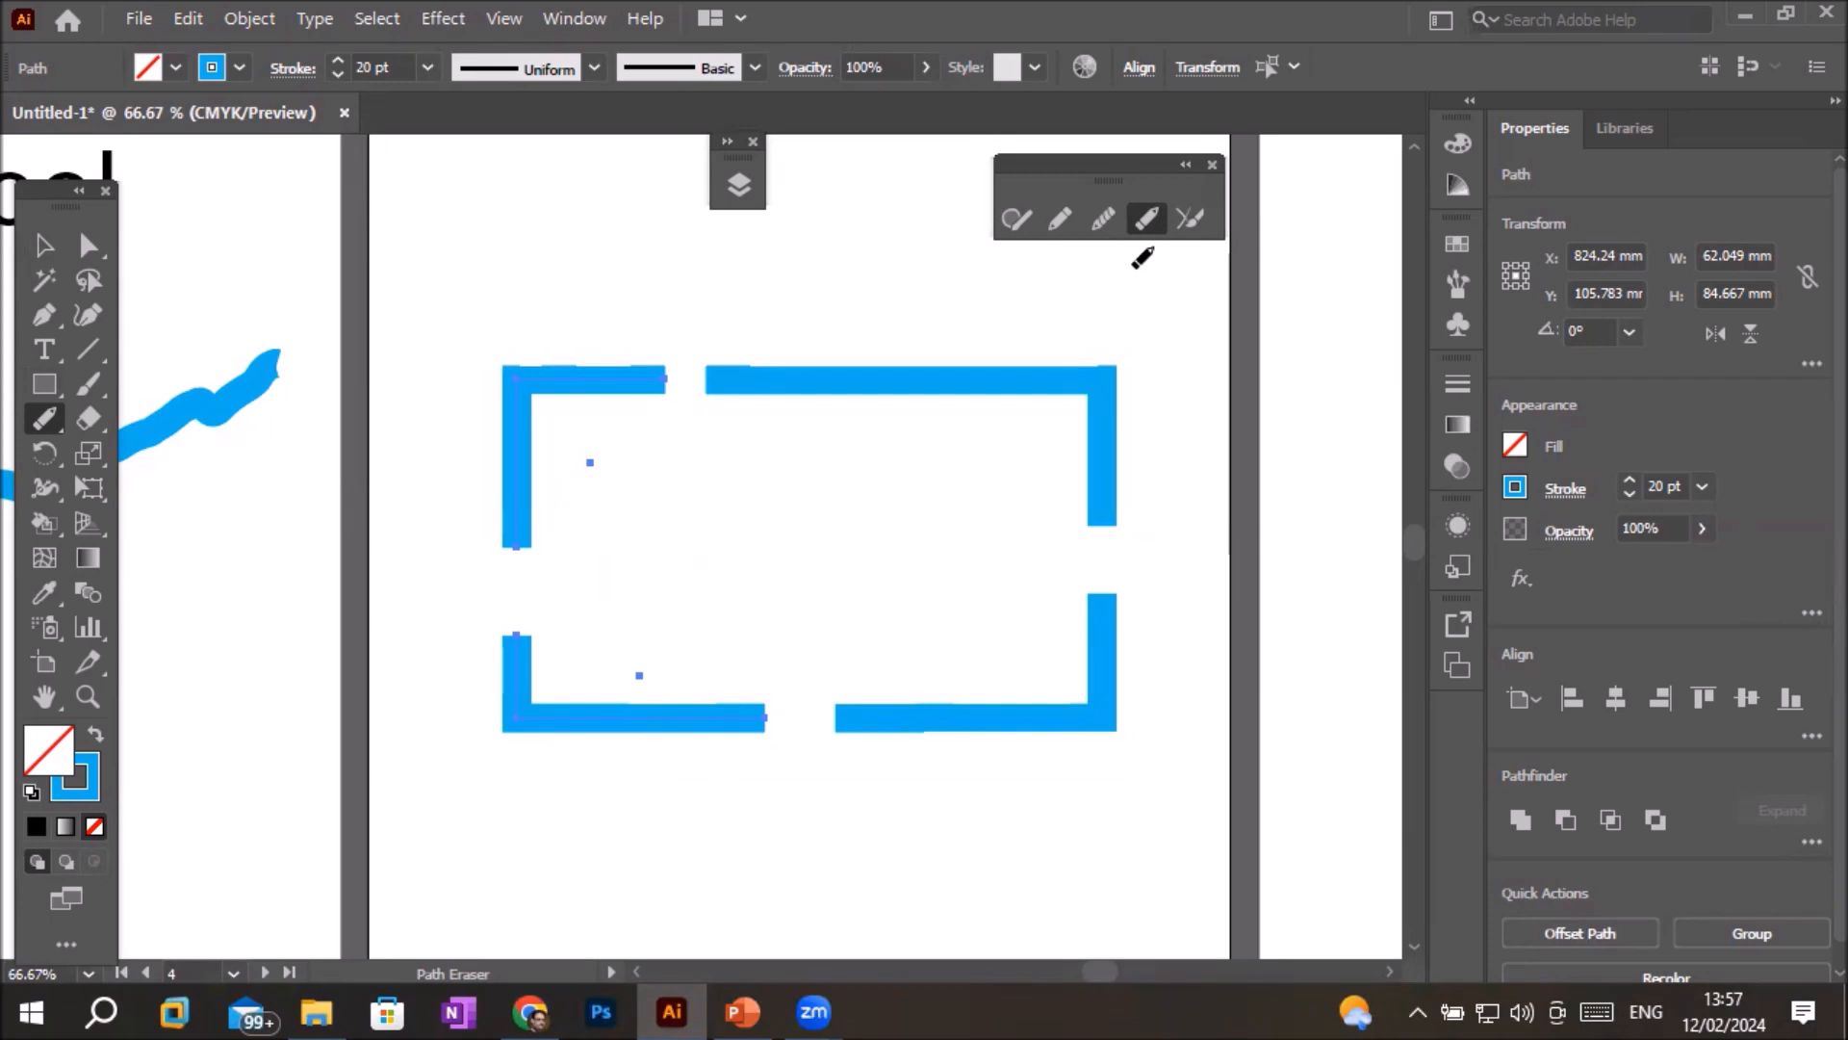
# - Try to close the bottom, top and left gaps of the rectangle with the Join tool
pyautogui.click(1189, 217)
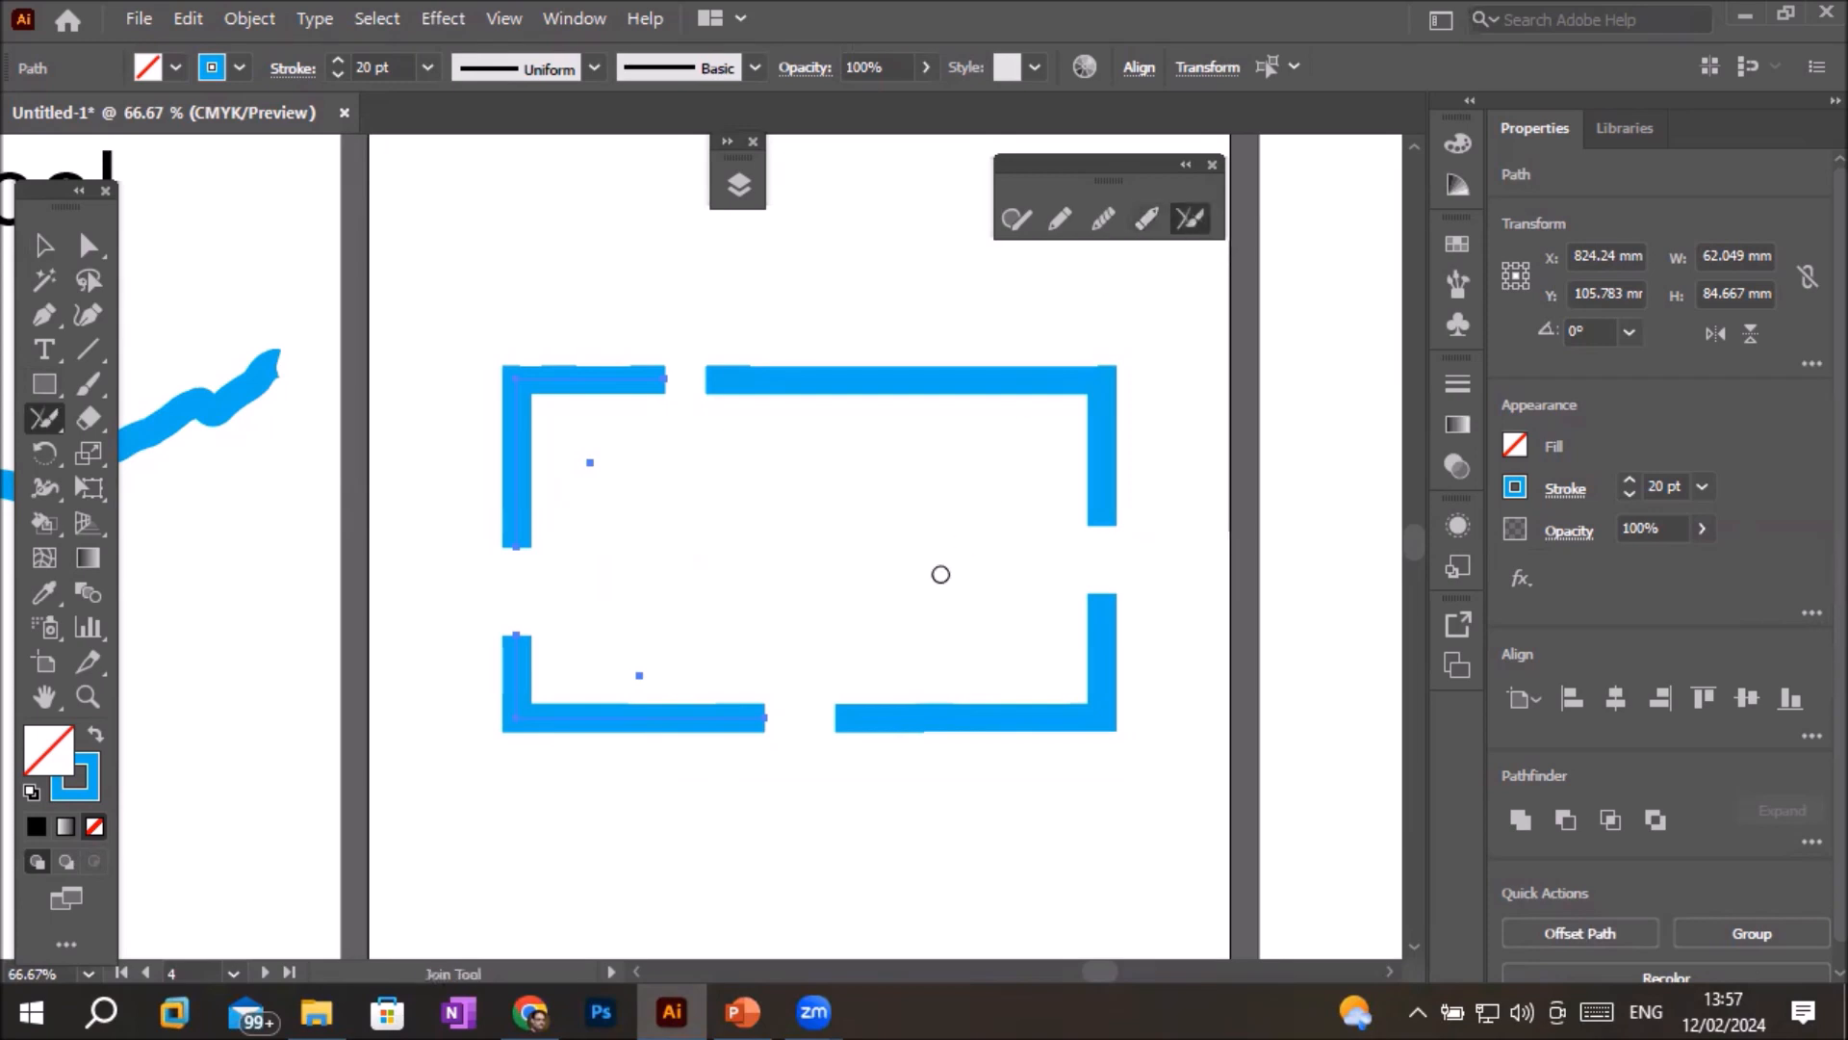
pyautogui.moveTo(751, 720); pyautogui.dragTo(867, 722)
pyautogui.moveTo(647, 374); pyautogui.dragTo(787, 375)
pyautogui.moveTo(511, 526); pyautogui.dragTo(501, 678)
pyautogui.click(43, 245)
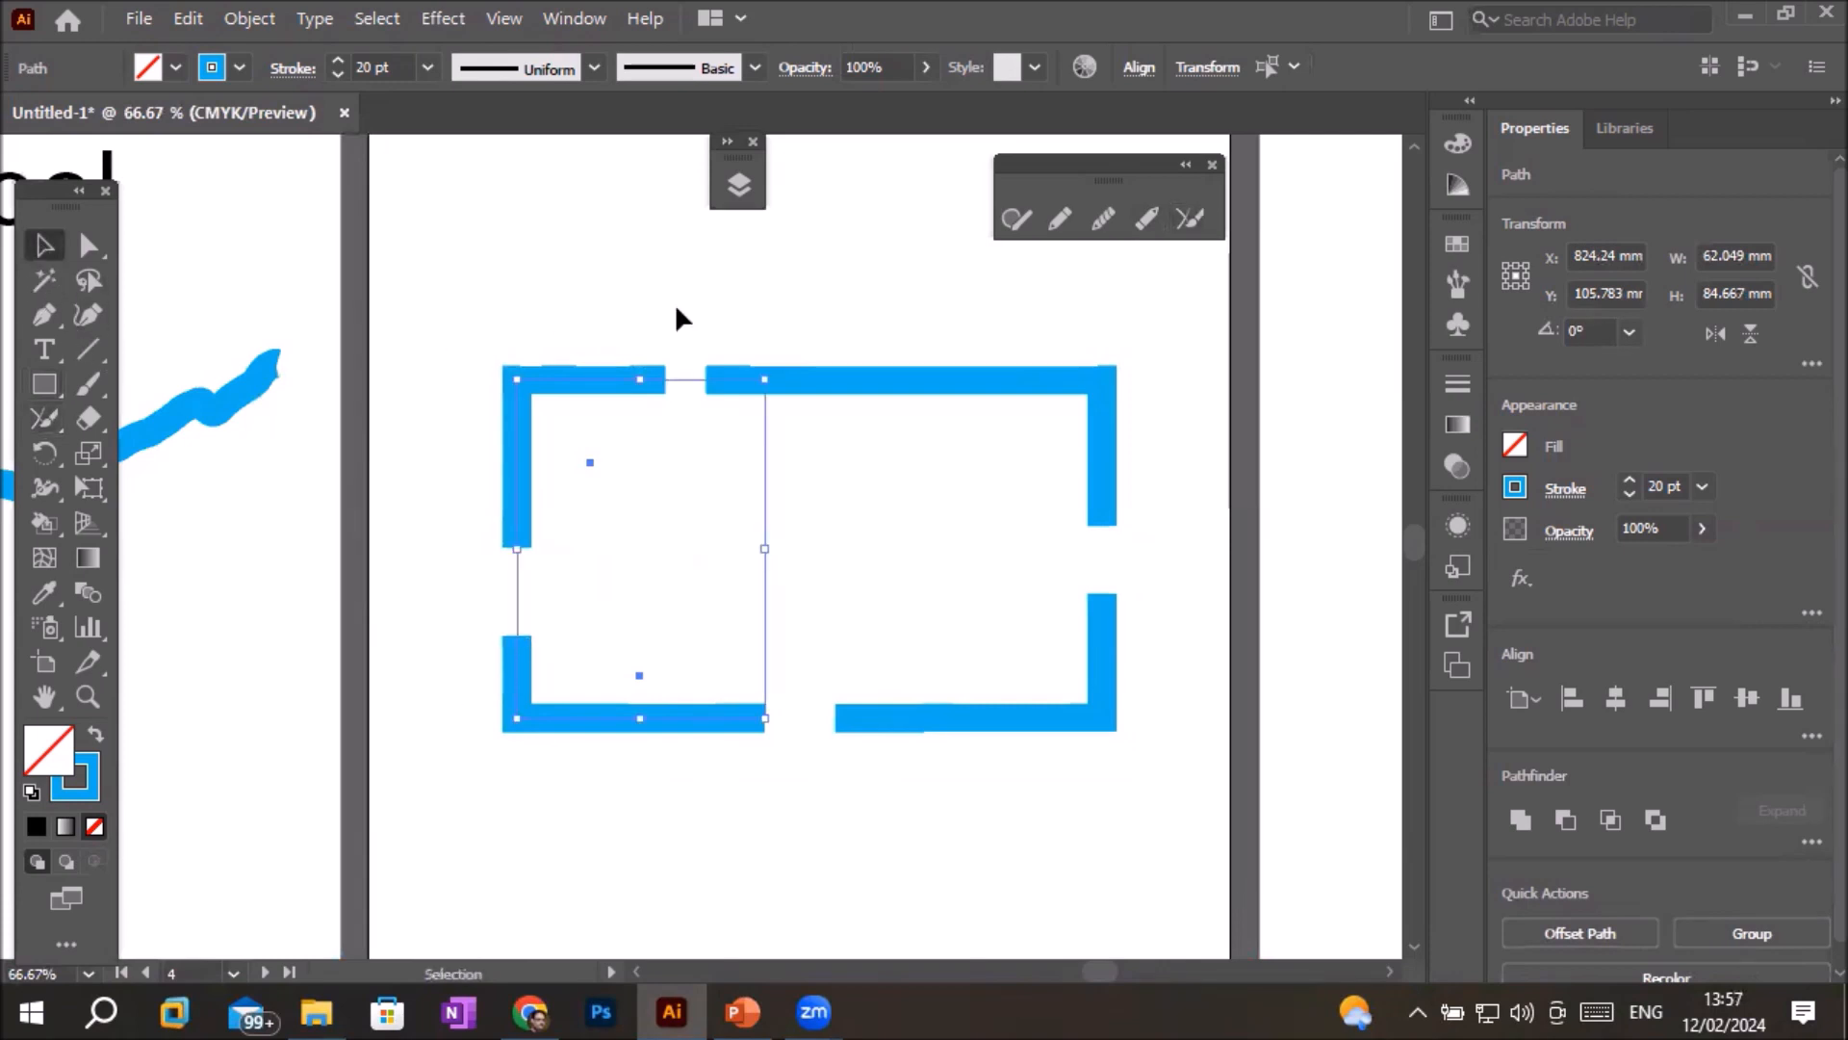
pyautogui.click(1190, 220)
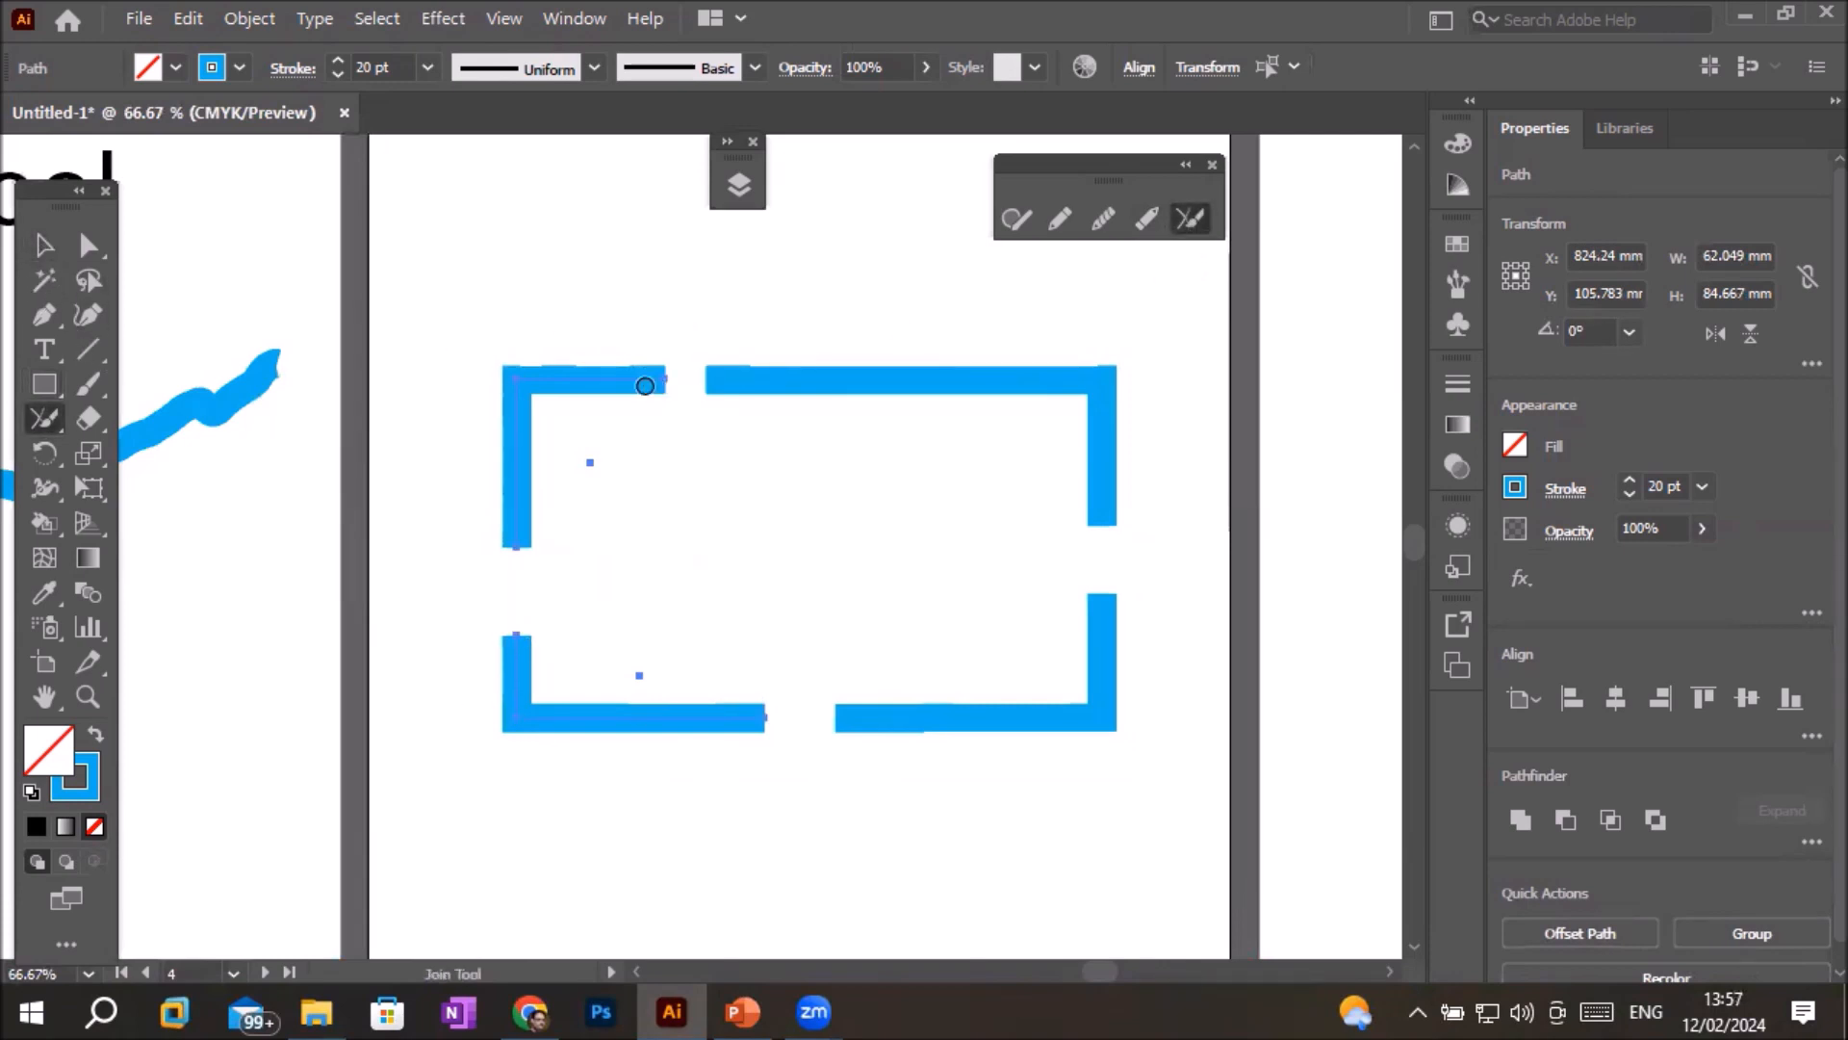
pyautogui.moveTo(518, 536)
pyautogui.mouseDown()
pyautogui.moveTo(496, 700)
pyautogui.moveTo(528, 516)
pyautogui.moveTo(524, 701)
pyautogui.moveTo(530, 536)
pyautogui.moveTo(507, 534)
pyautogui.moveTo(527, 710)
pyautogui.mouseUp()
pyautogui.moveTo(520, 535); pyautogui.dragTo(523, 670)
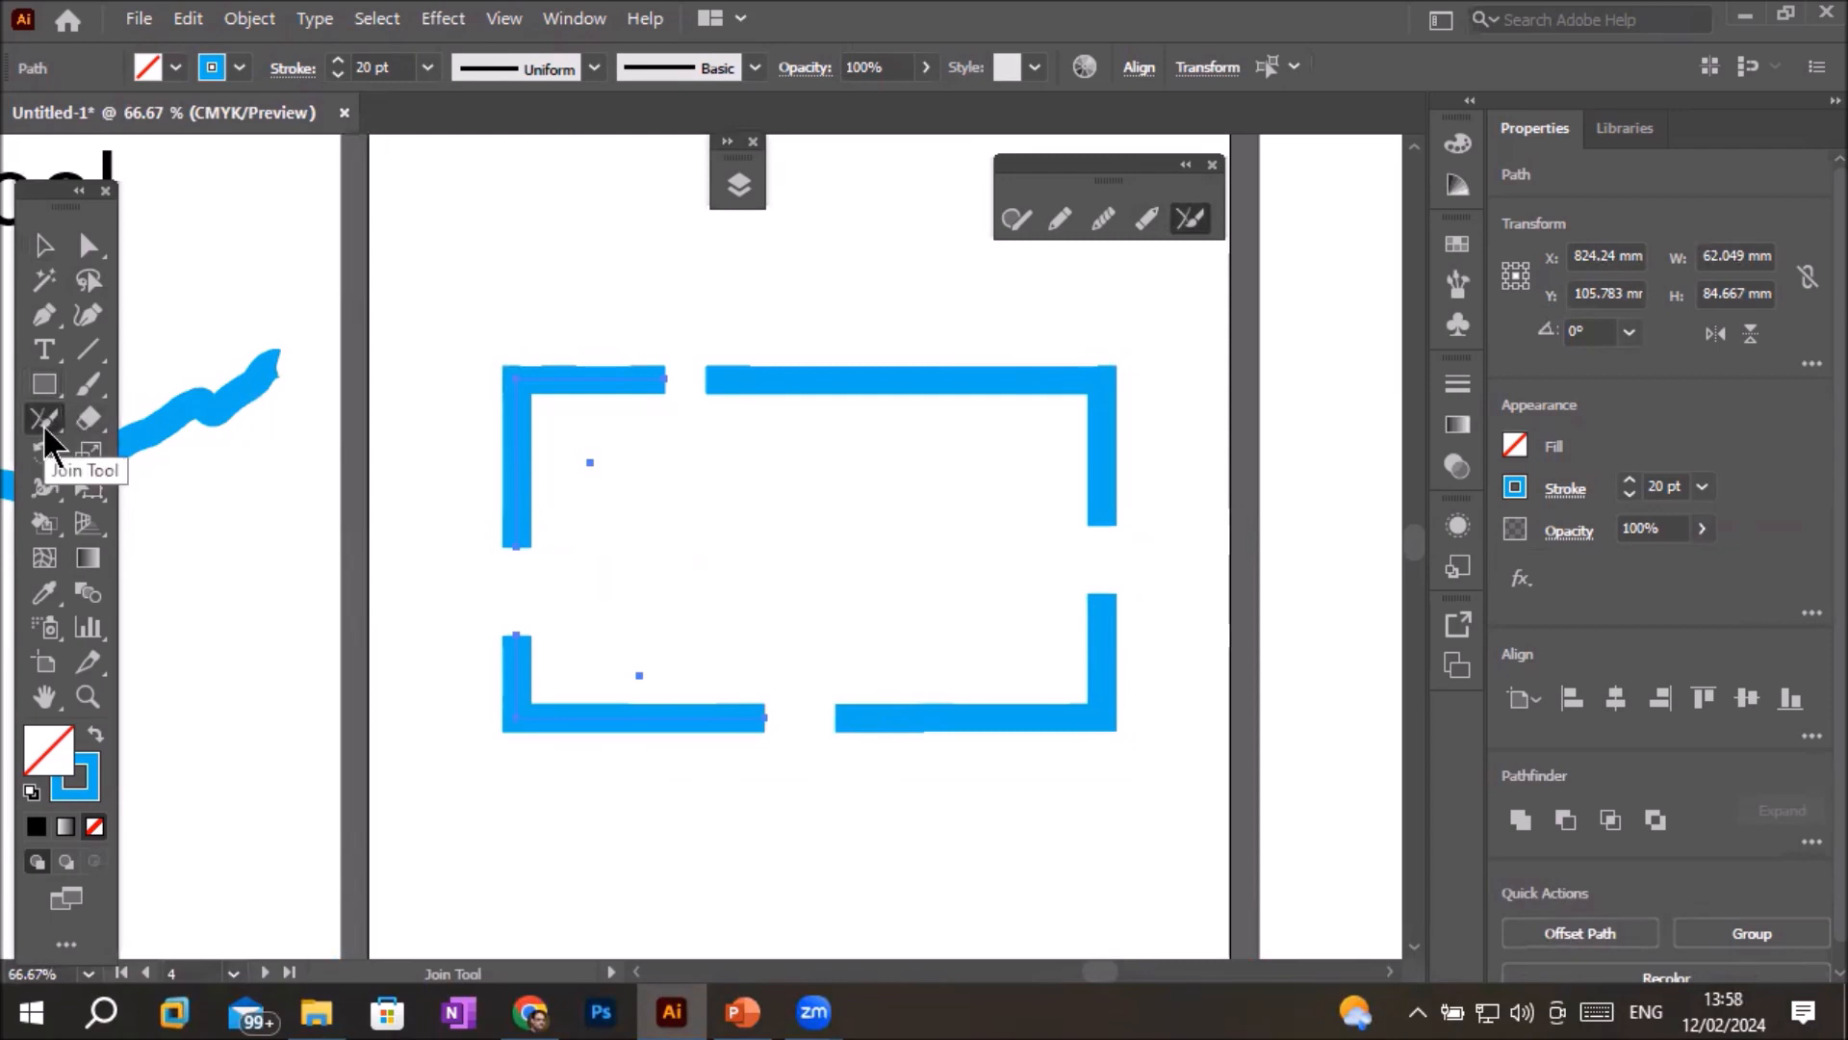
pyautogui.scroll(2, 627, 598)
pyautogui.scroll(-1, 626, 597)
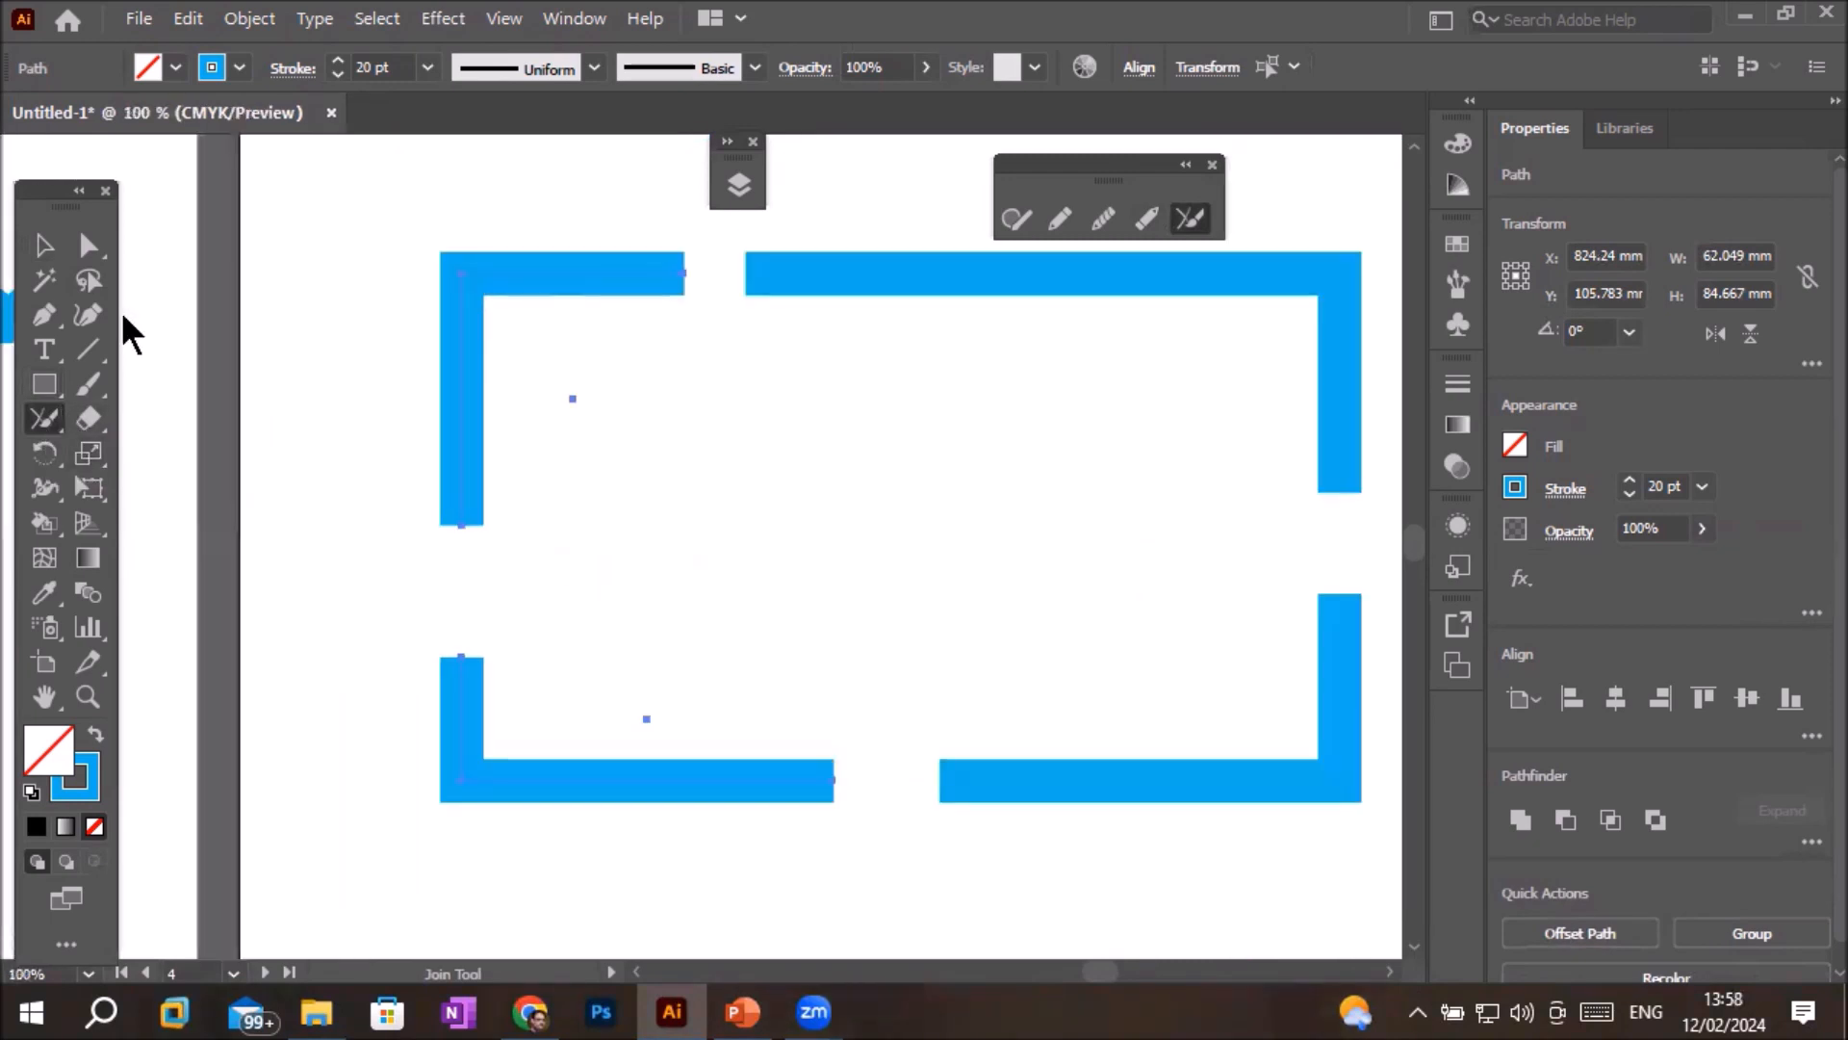
# - Move the lower-left corner piece straight up and the lower-right corner piece up and to the left, closer to the other pieces
pyautogui.click(44, 247)
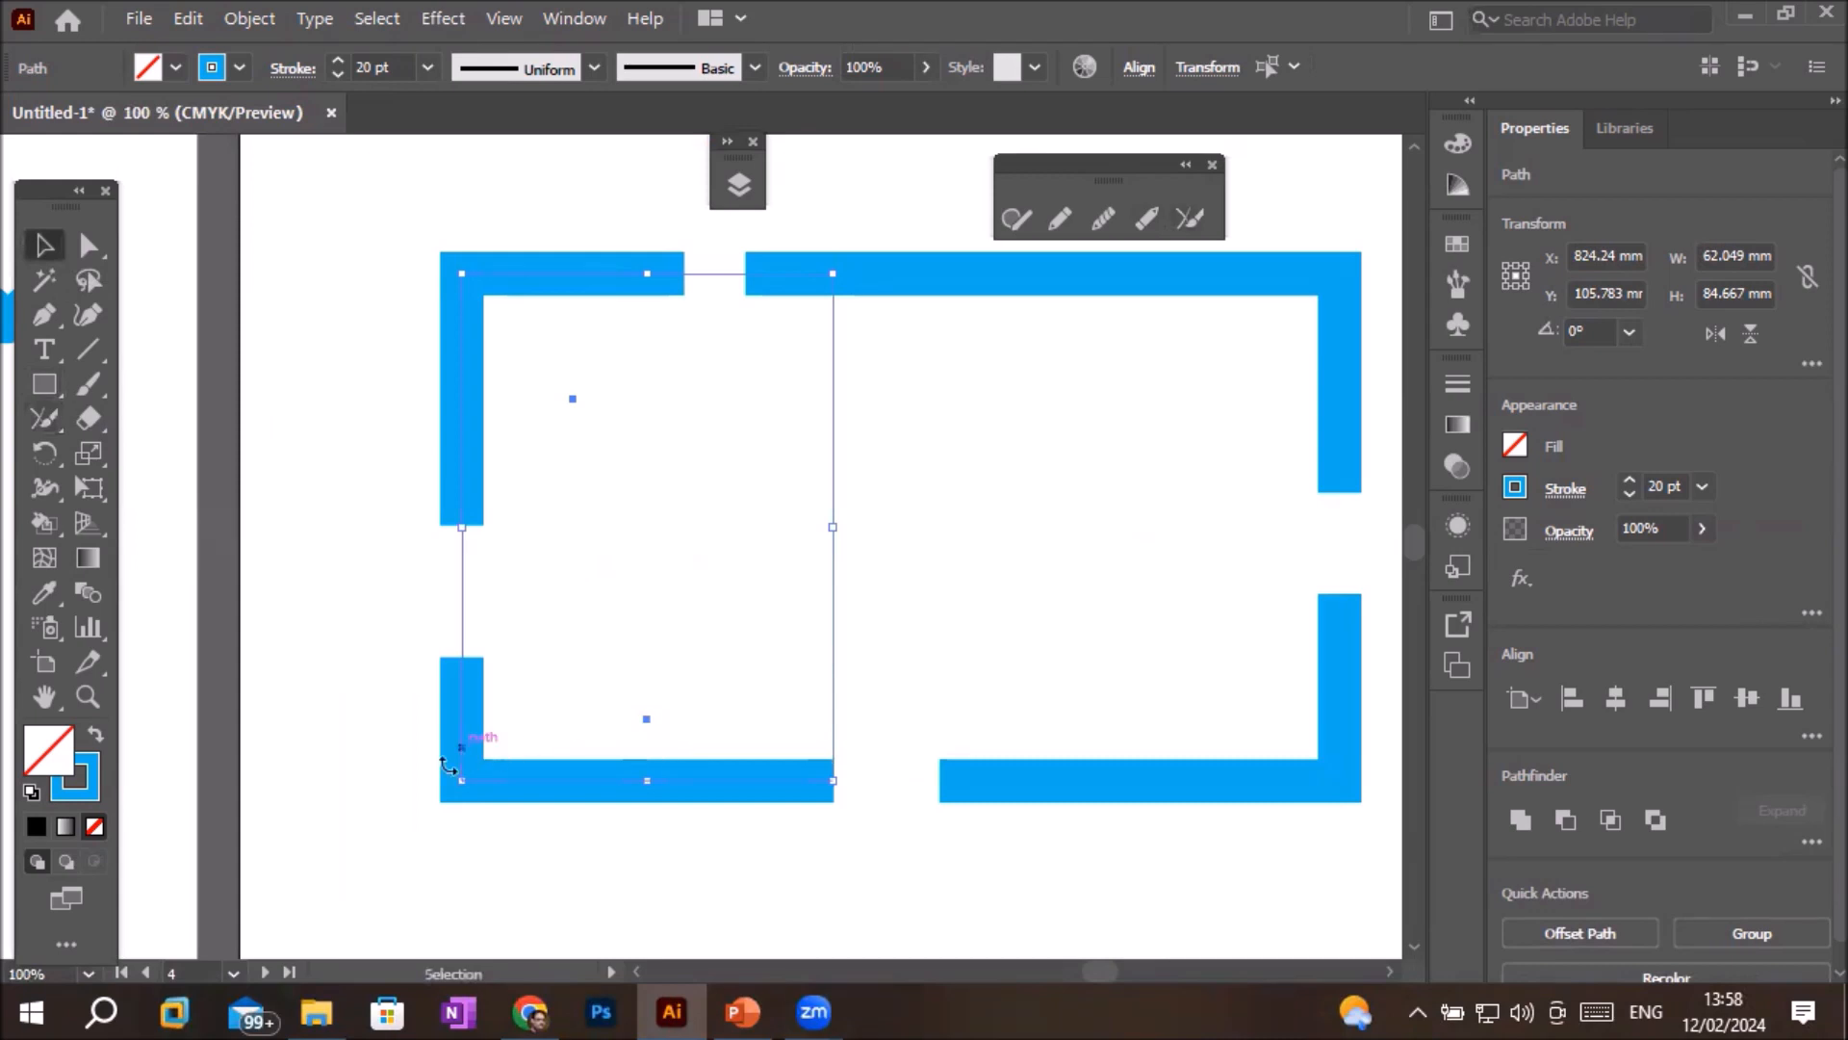
pyautogui.click(366, 751)
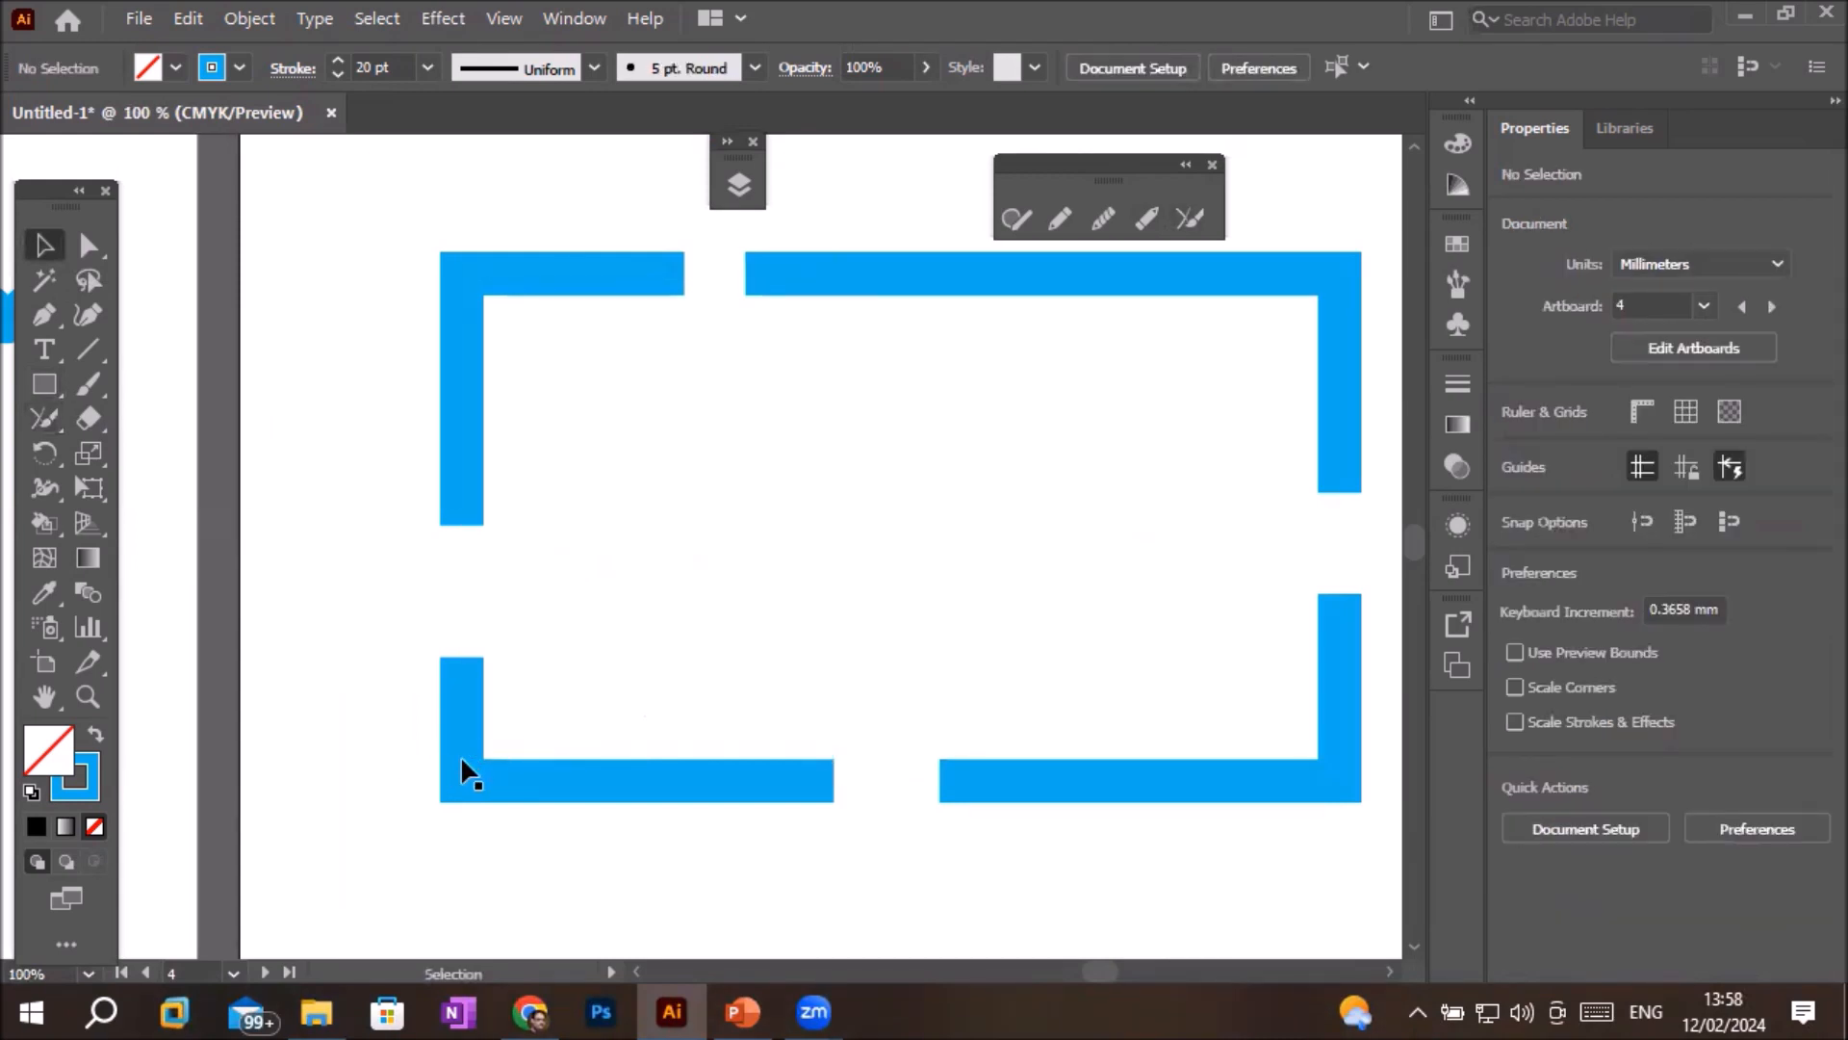
pyautogui.click(466, 755)
pyautogui.moveTo(466, 754); pyautogui.dragTo(464, 656)
pyautogui.moveTo(972, 789); pyautogui.dragTo(886, 683)
pyautogui.click(858, 812)
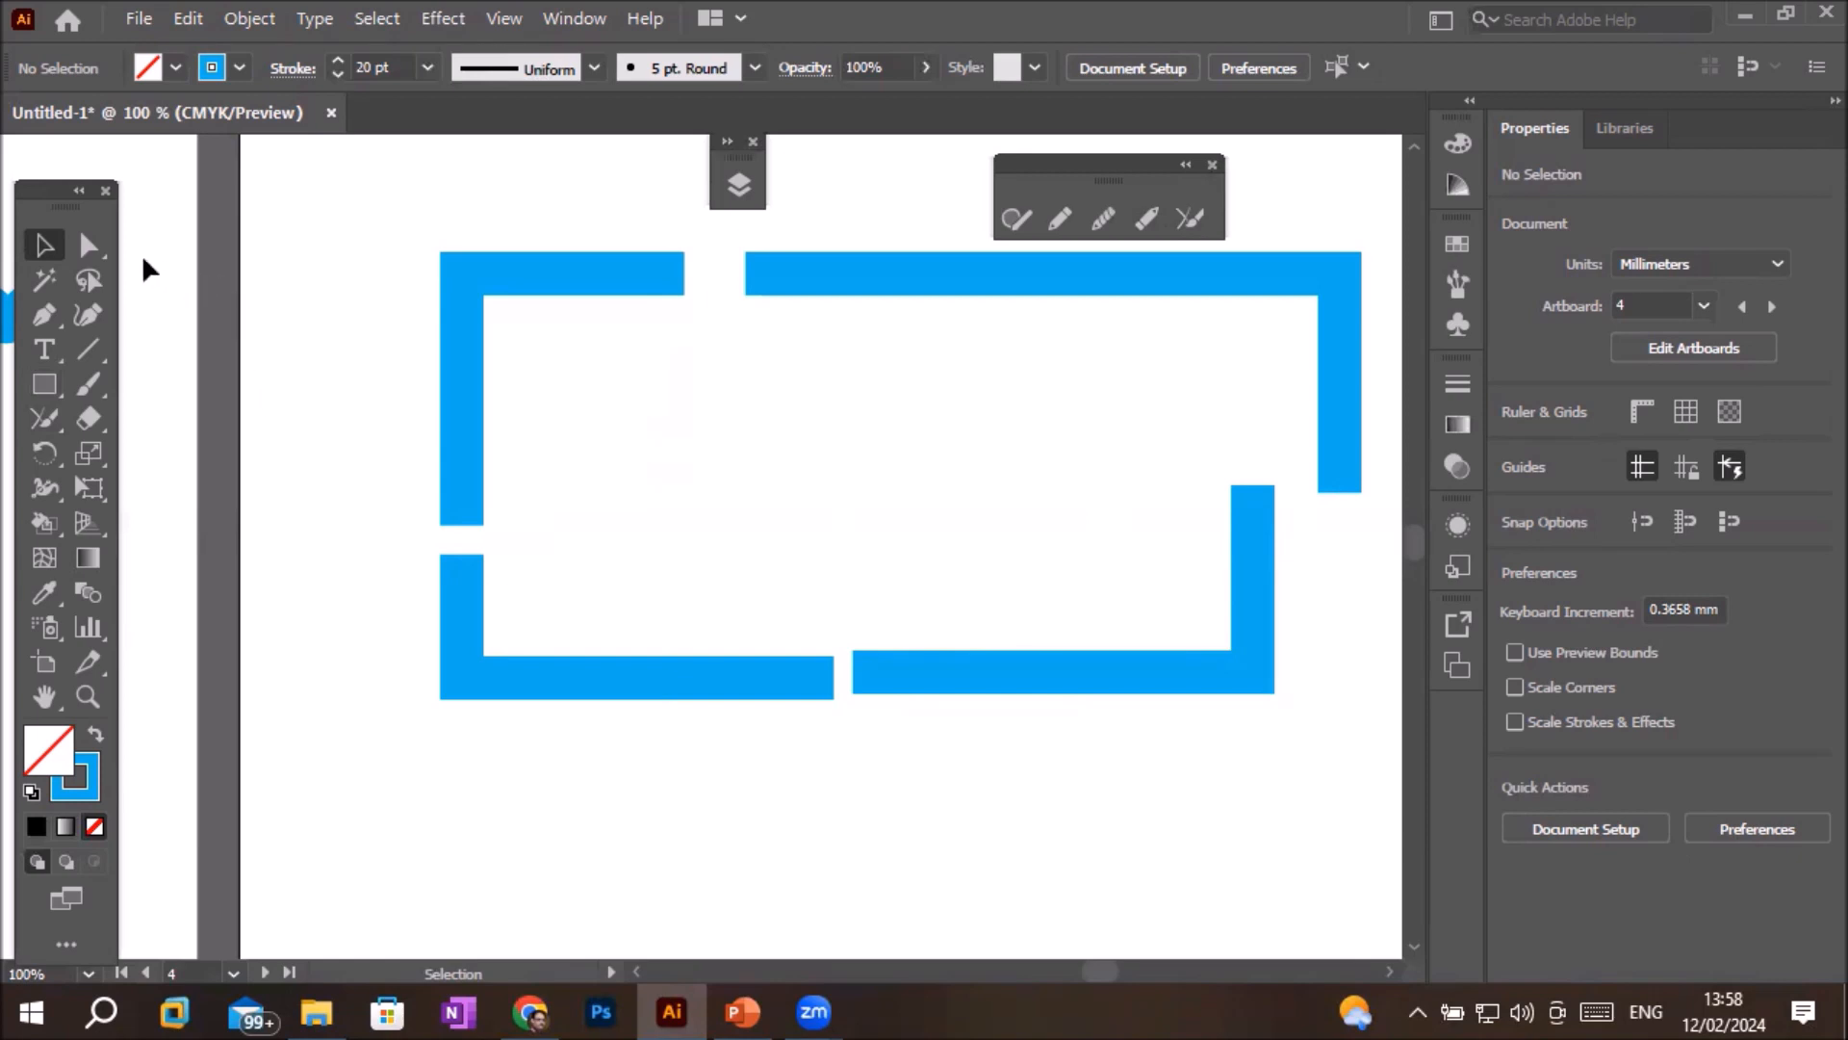
# - Bend the two lower corner pieces by moving their open end anchor points upward with the Direct Selection tool
pyautogui.click(96, 249)
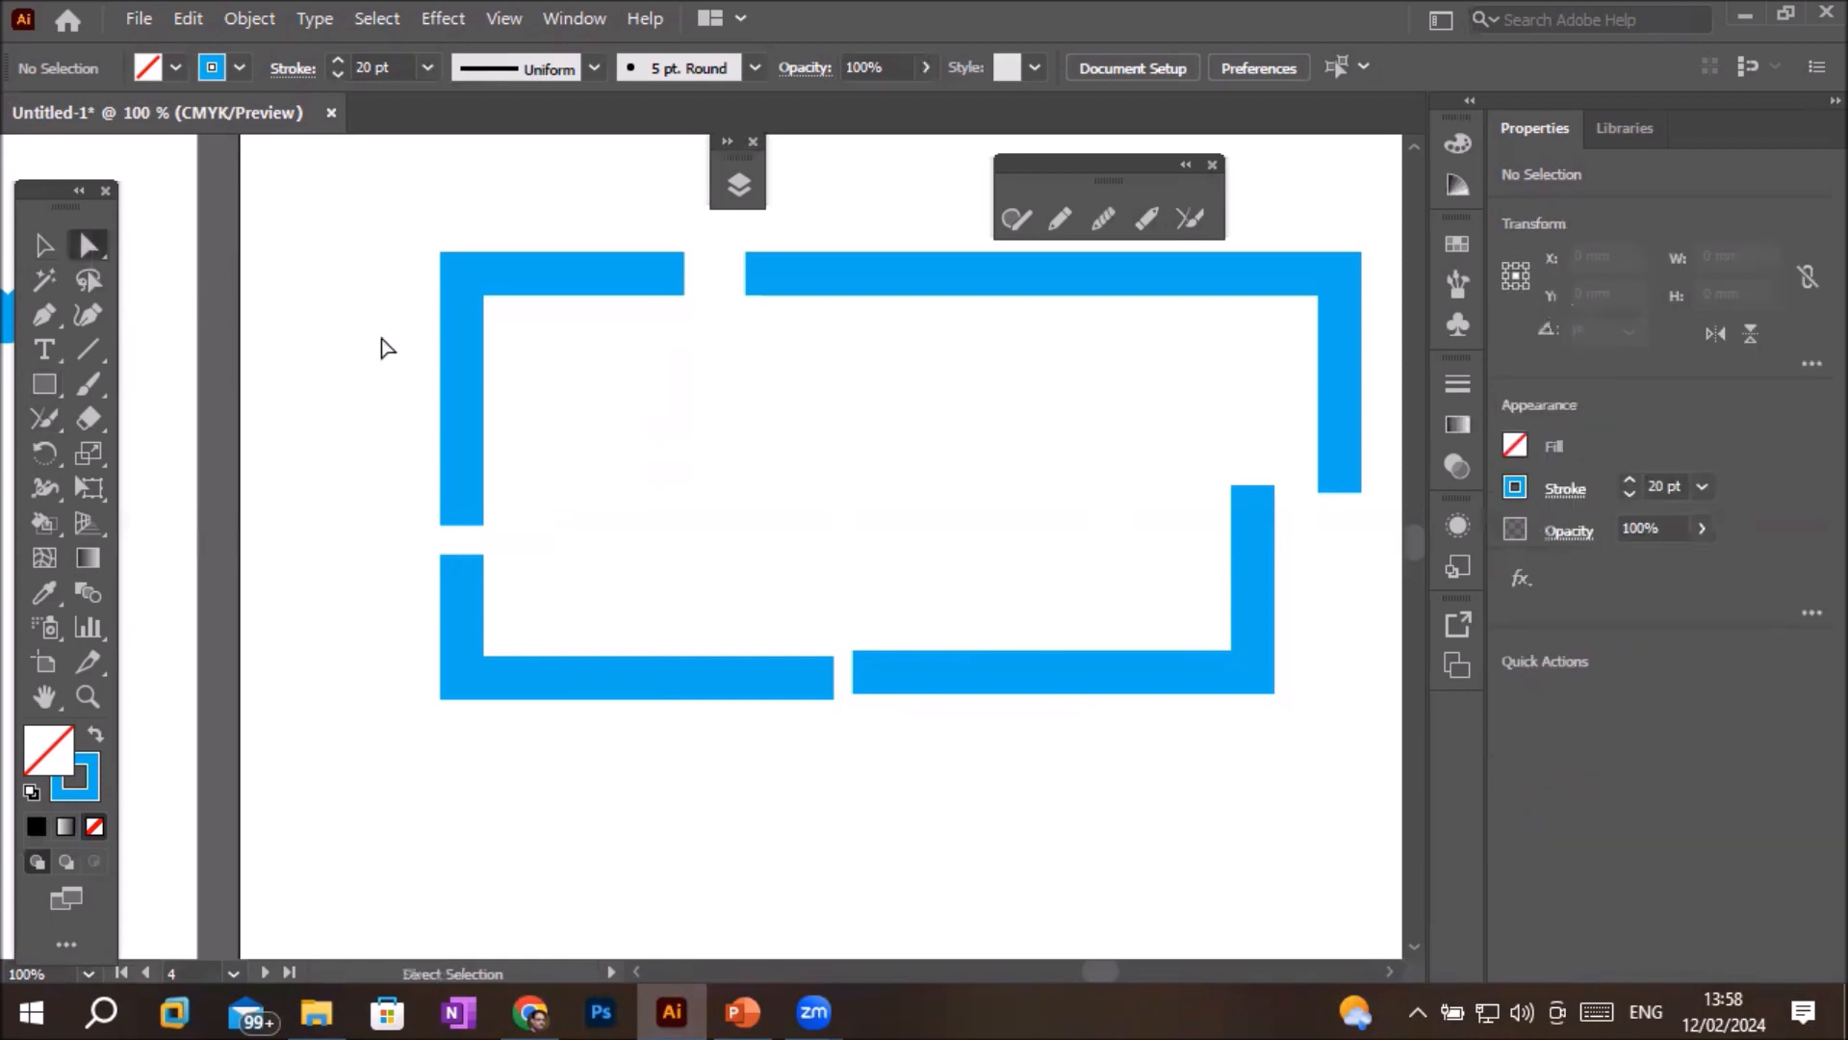
pyautogui.click(1253, 558)
pyautogui.moveTo(1257, 488); pyautogui.dragTo(1217, 351)
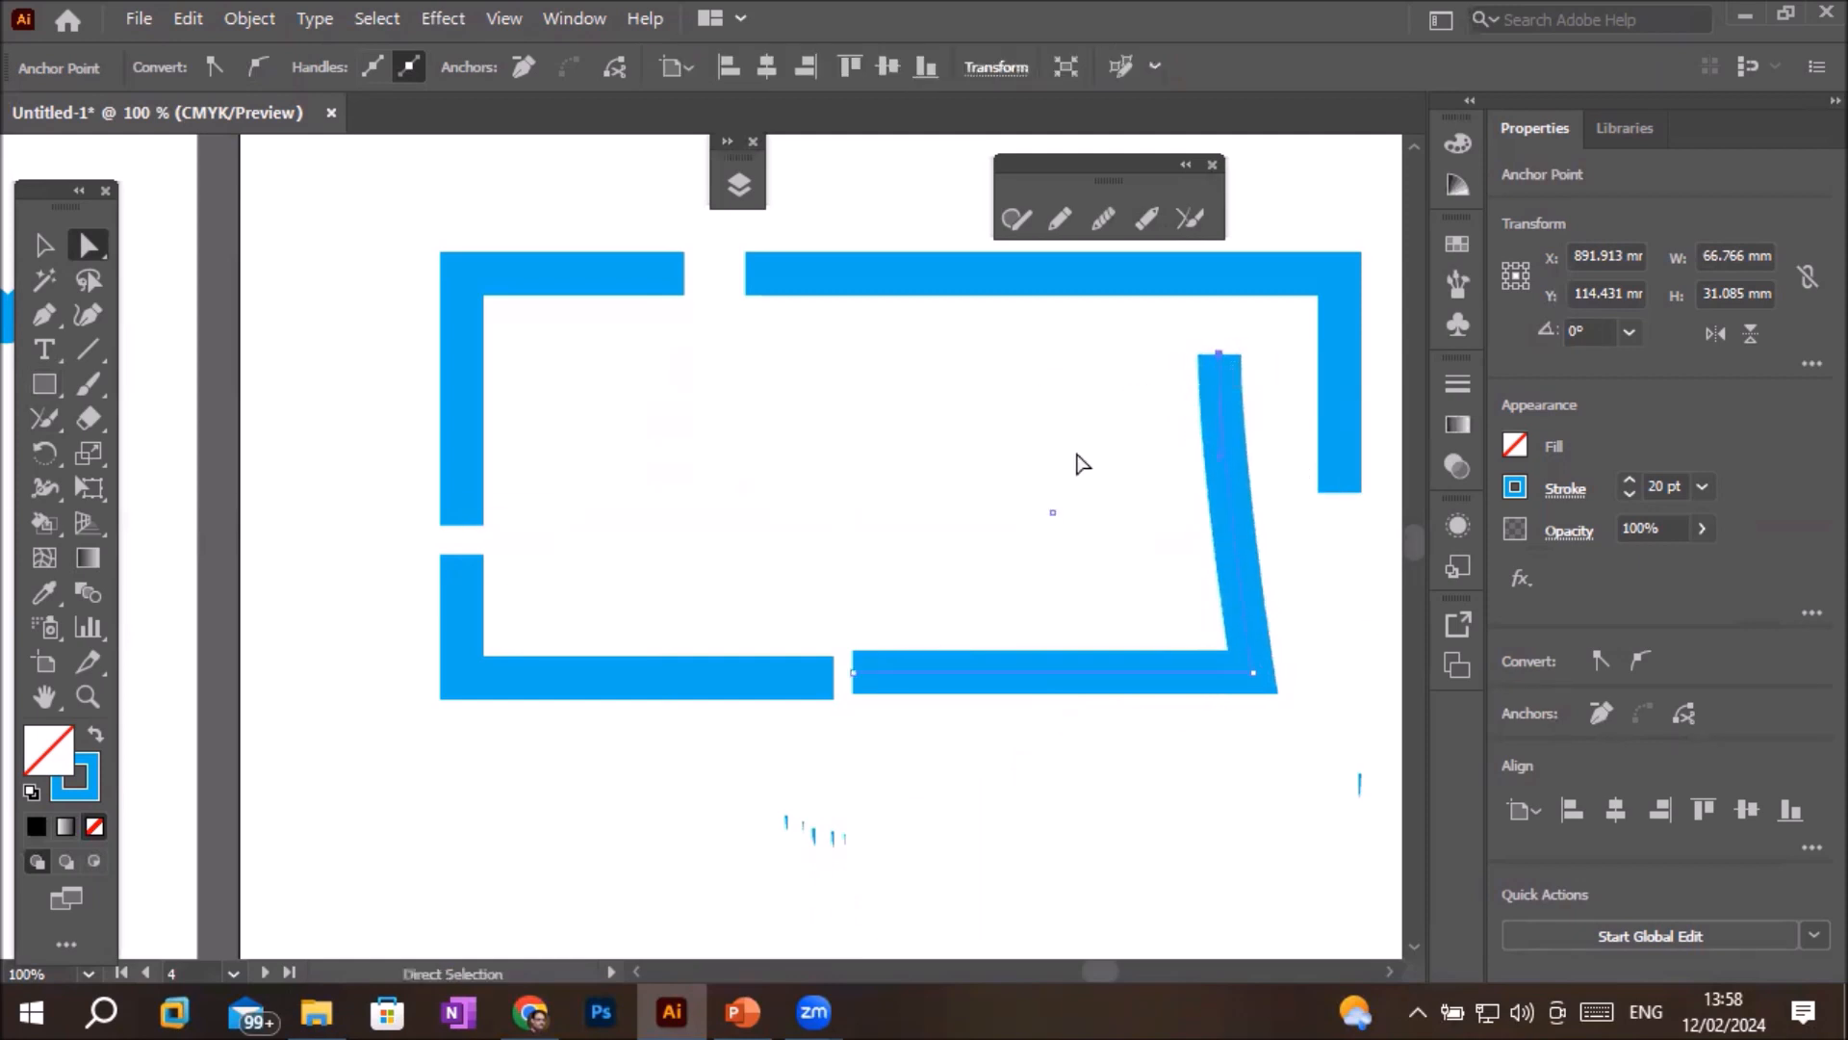
pyautogui.moveTo(853, 673); pyautogui.dragTo(846, 435)
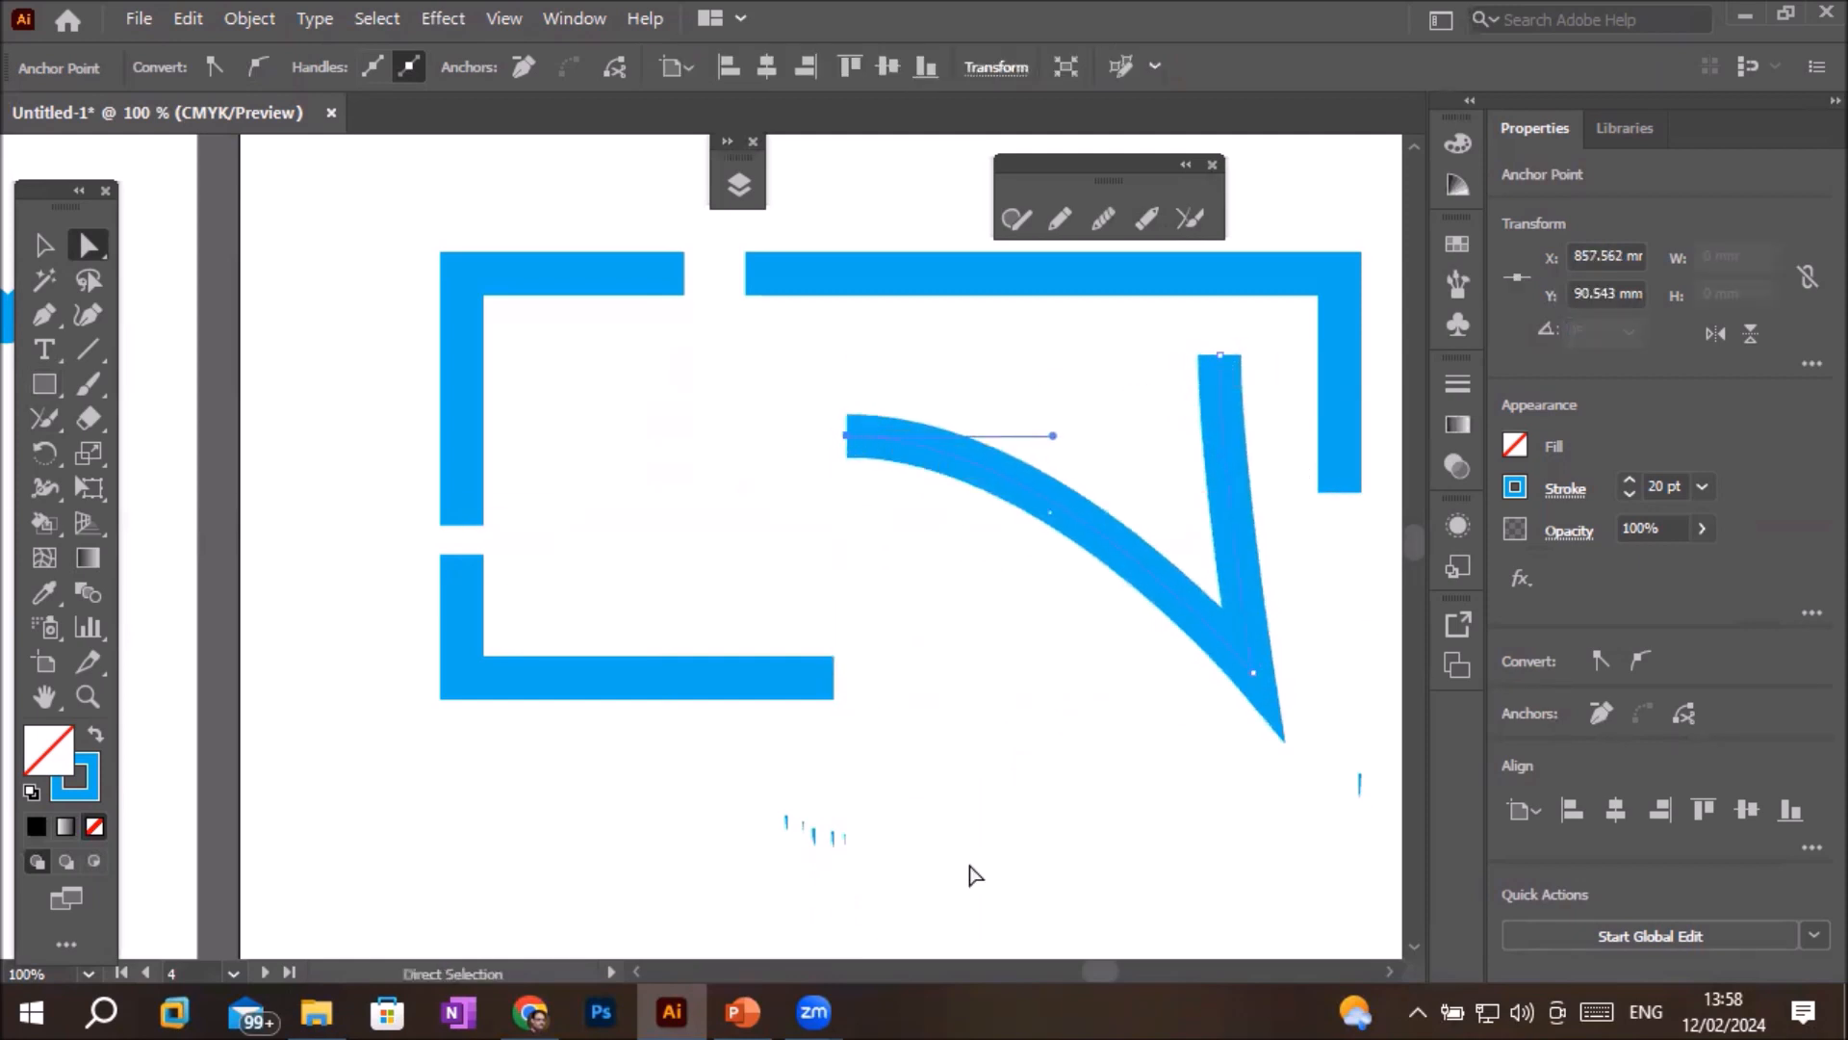
pyautogui.click(834, 679)
pyautogui.moveTo(841, 693); pyautogui.dragTo(816, 546)
pyautogui.click(926, 759)
# - Select all the rectangle pieces on the artboard and delete them
pyautogui.scroll(-2, 926, 760)
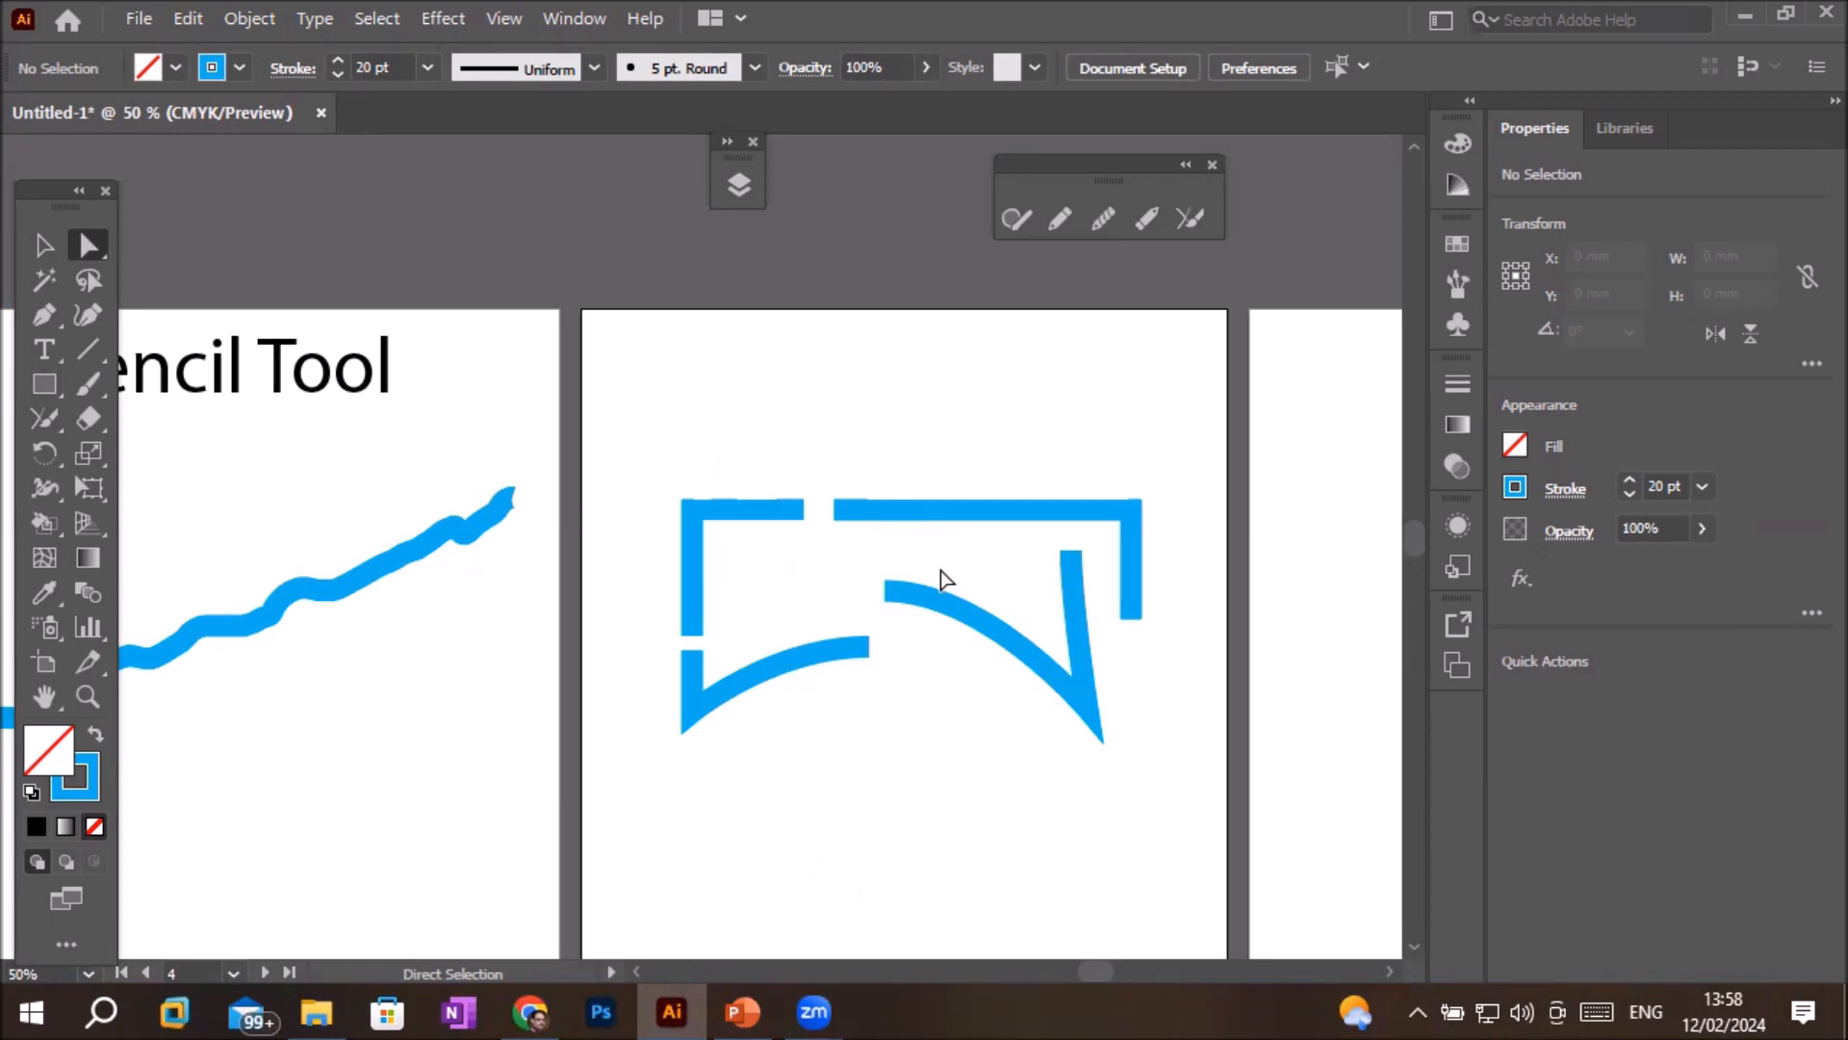
pyautogui.moveTo(628, 468); pyautogui.dragTo(1235, 788)
pyautogui.press('Delete')
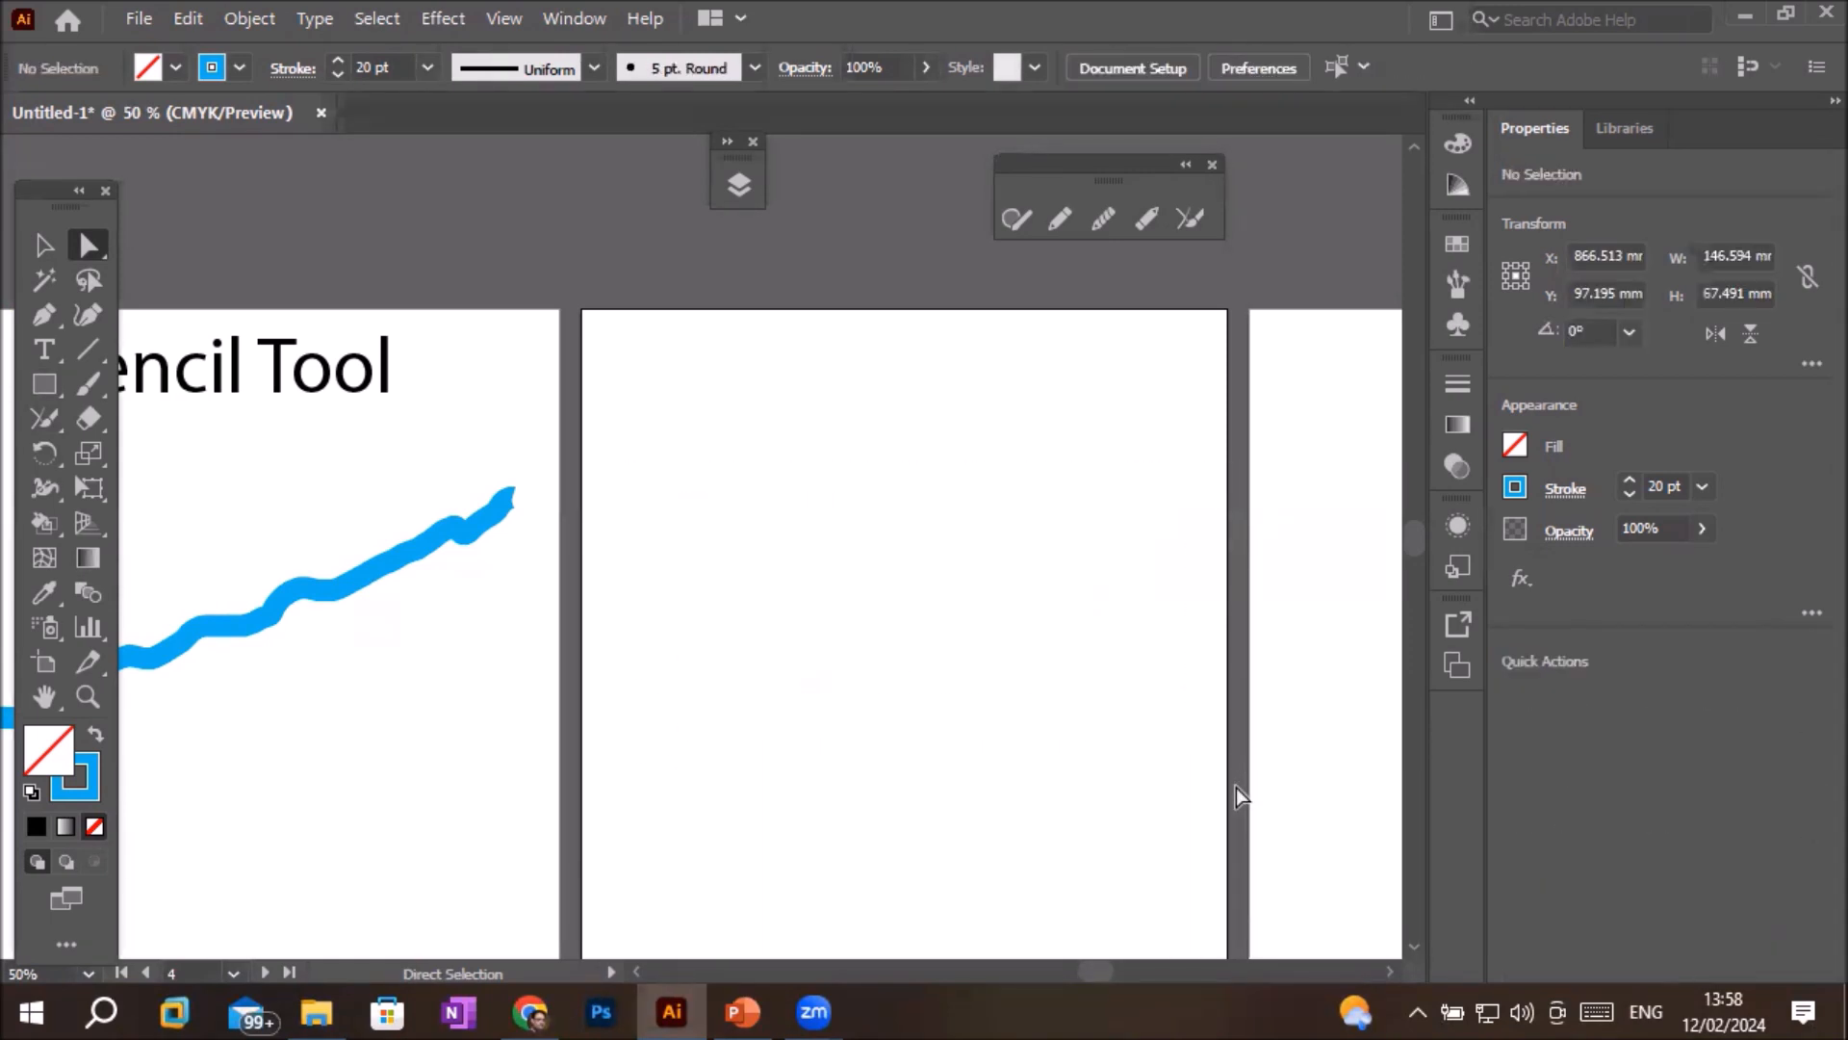
# - Add a black letter T in Myriad Pro Regular to the empty artboard and scale it up to about 366 pt
pyautogui.click(44, 351)
pyautogui.click(832, 643)
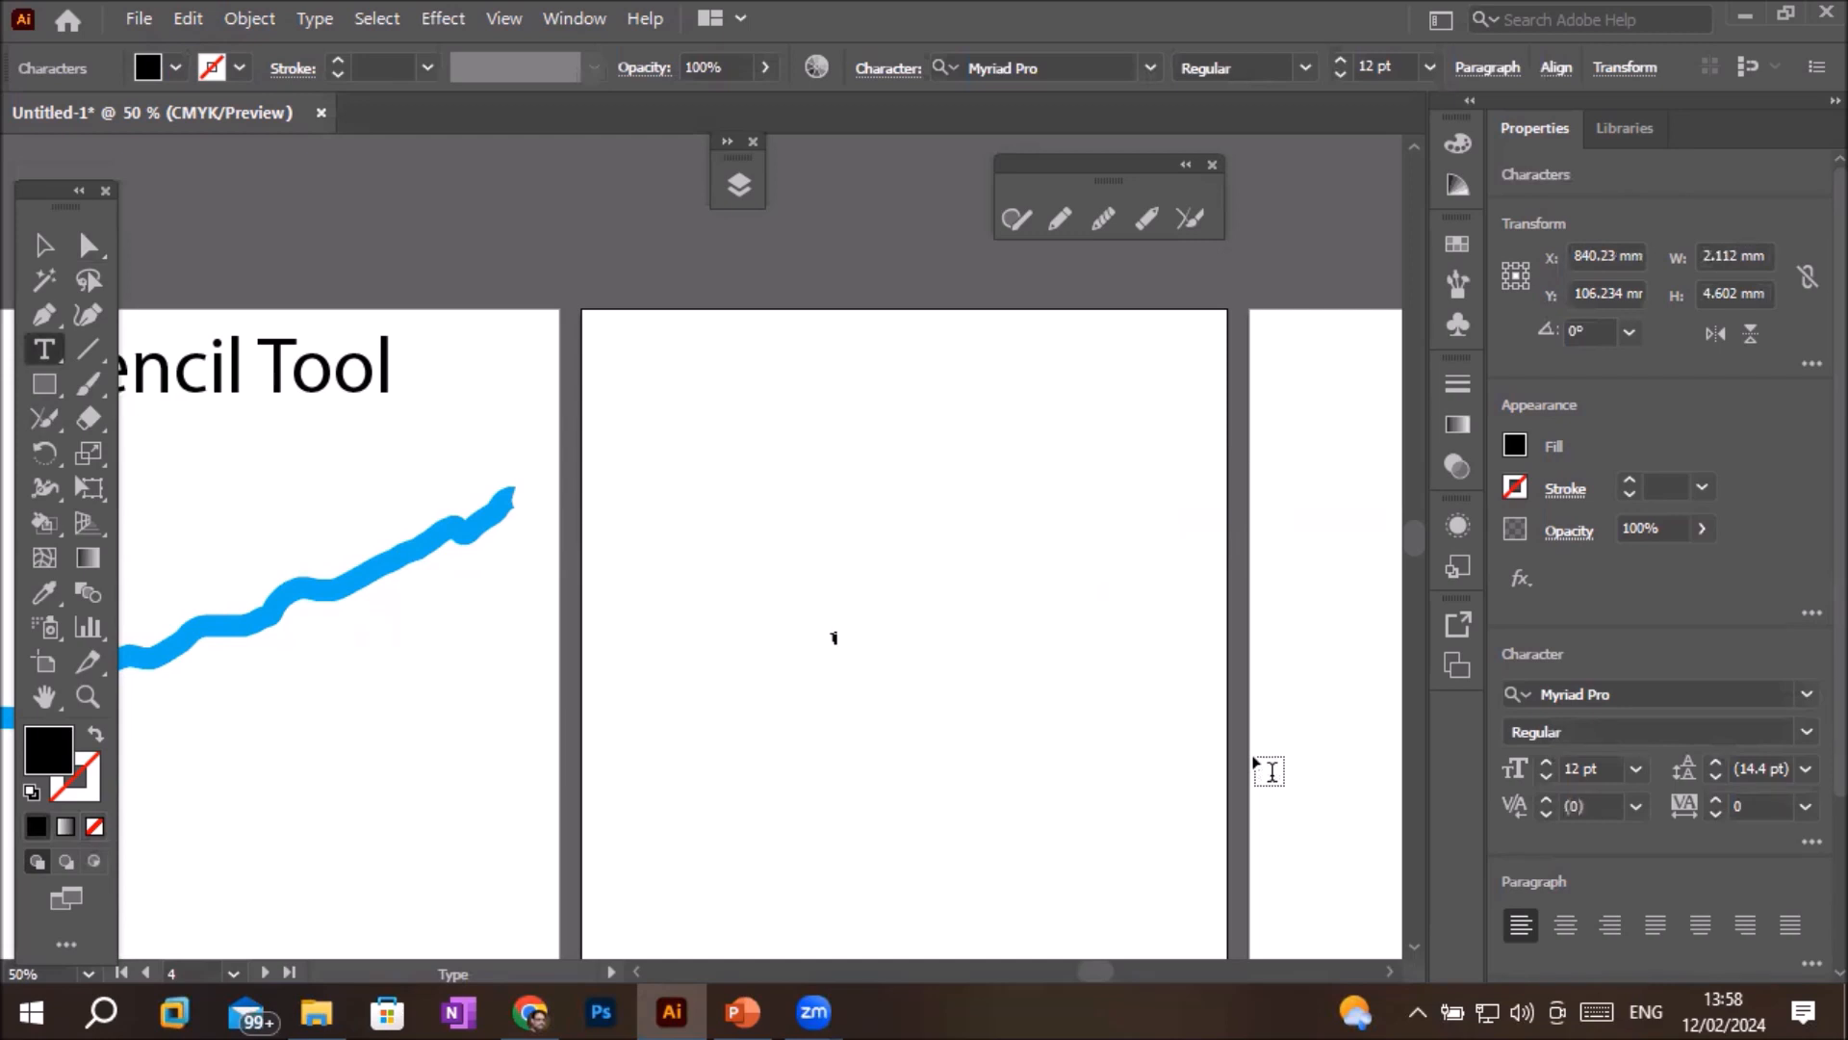
pyautogui.click(45, 247)
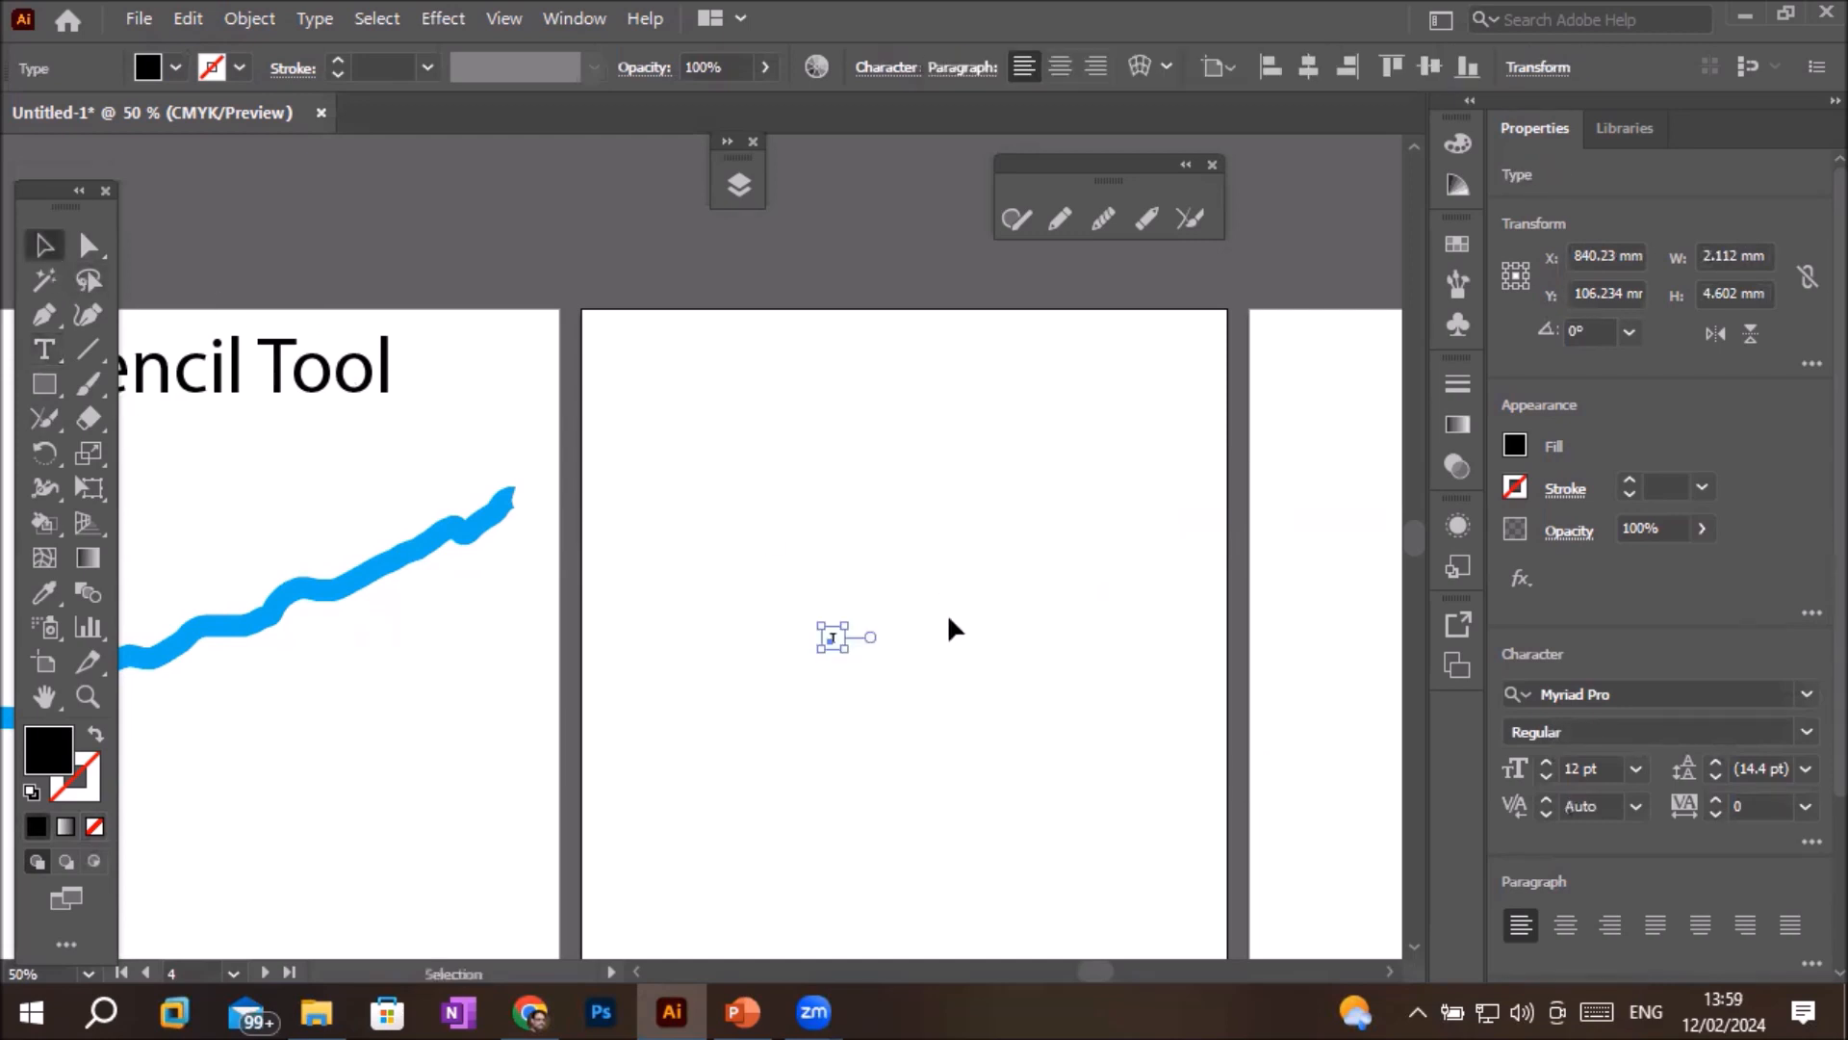
pyautogui.moveTo(842, 631); pyautogui.dragTo(963, 491)
pyautogui.moveTo(869, 647); pyautogui.dragTo(996, 813)
pyautogui.hotkey('ctrl', '1')
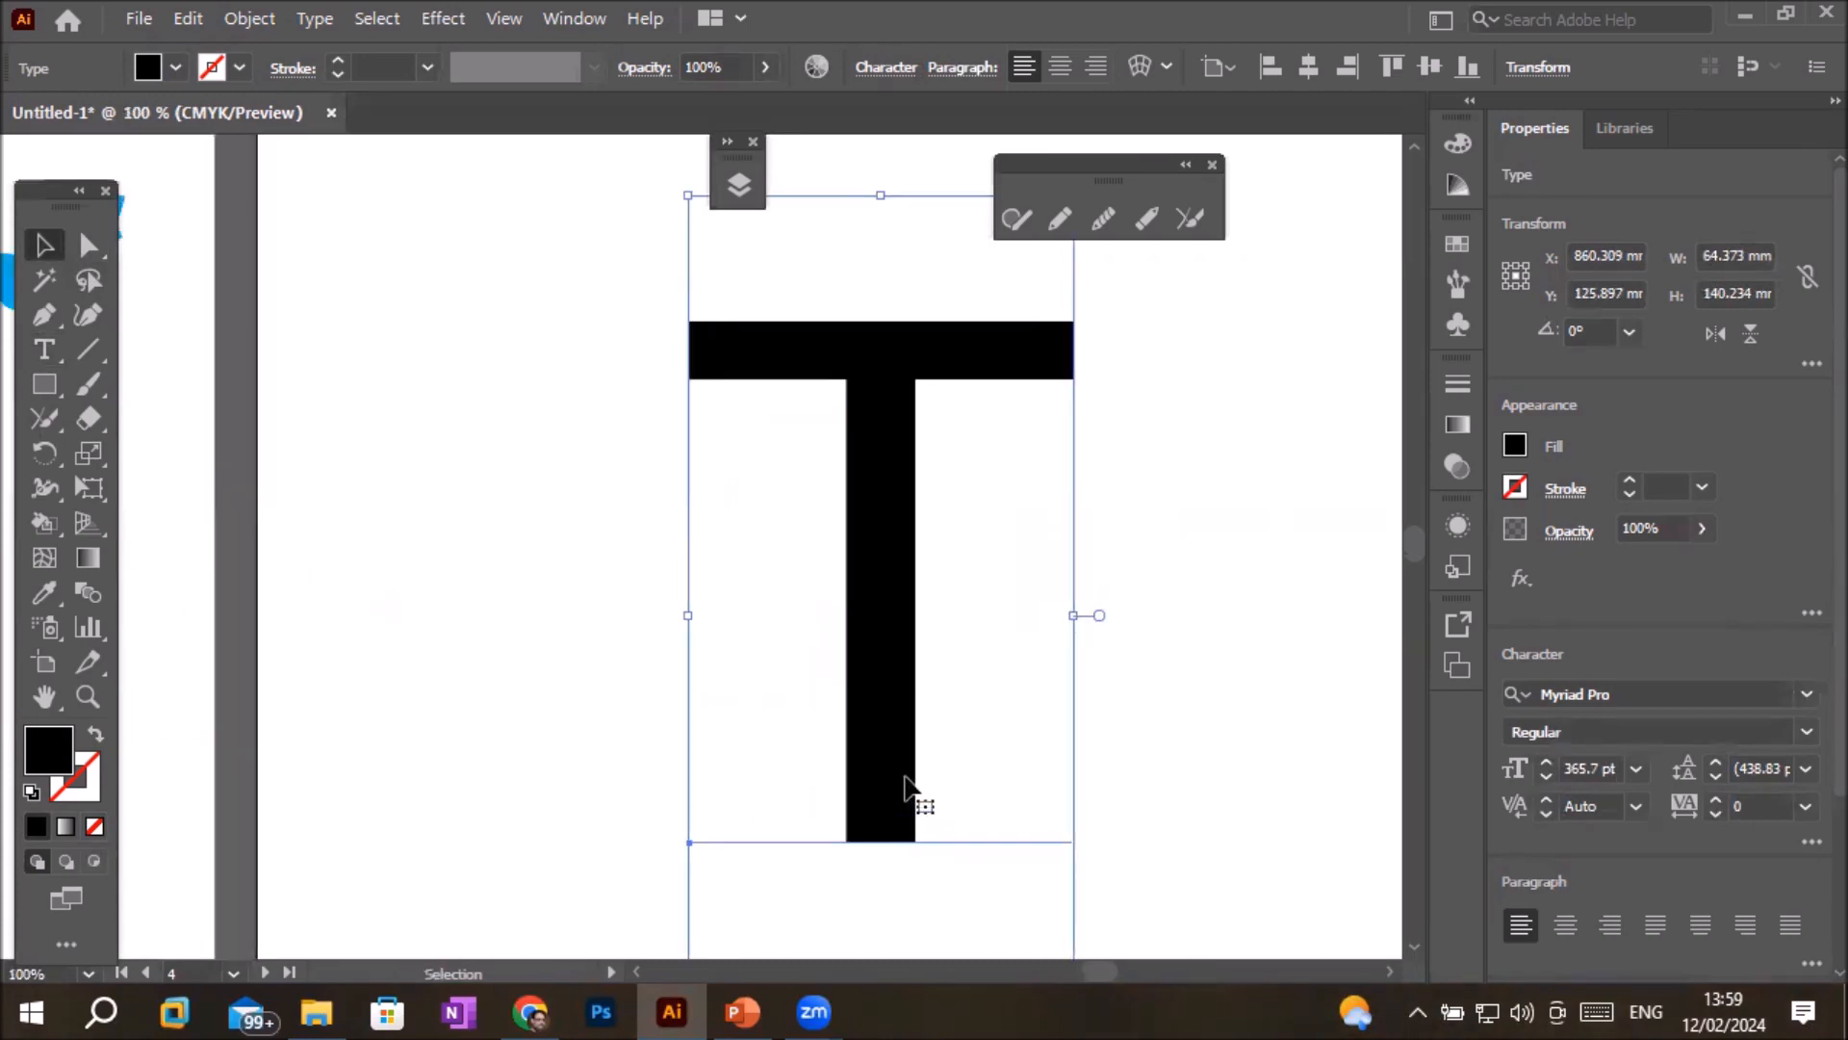
# - Convert the letter T to outlines and try to erase part of its stem with the Path Eraser tool
pyautogui.scroll(-1, 904, 787)
pyautogui.rightClick(895, 704)
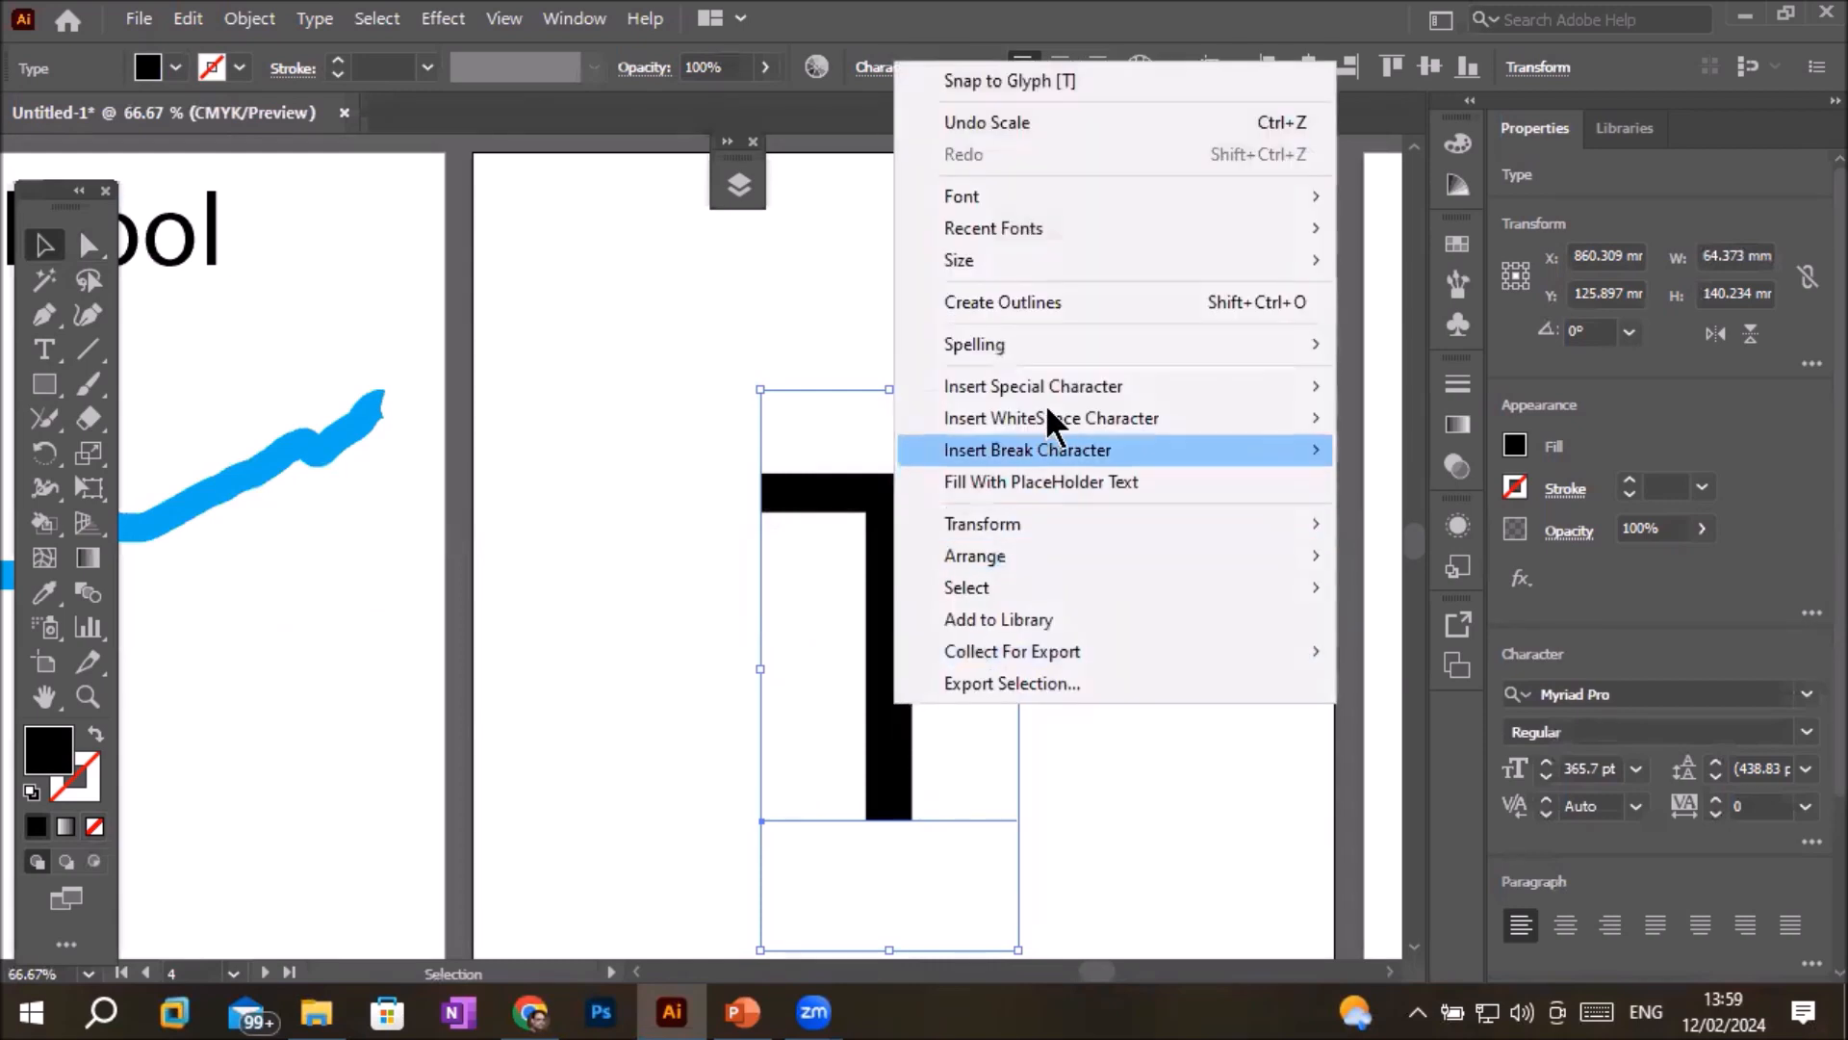
pyautogui.click(1068, 304)
pyautogui.scroll(1, 1183, 784)
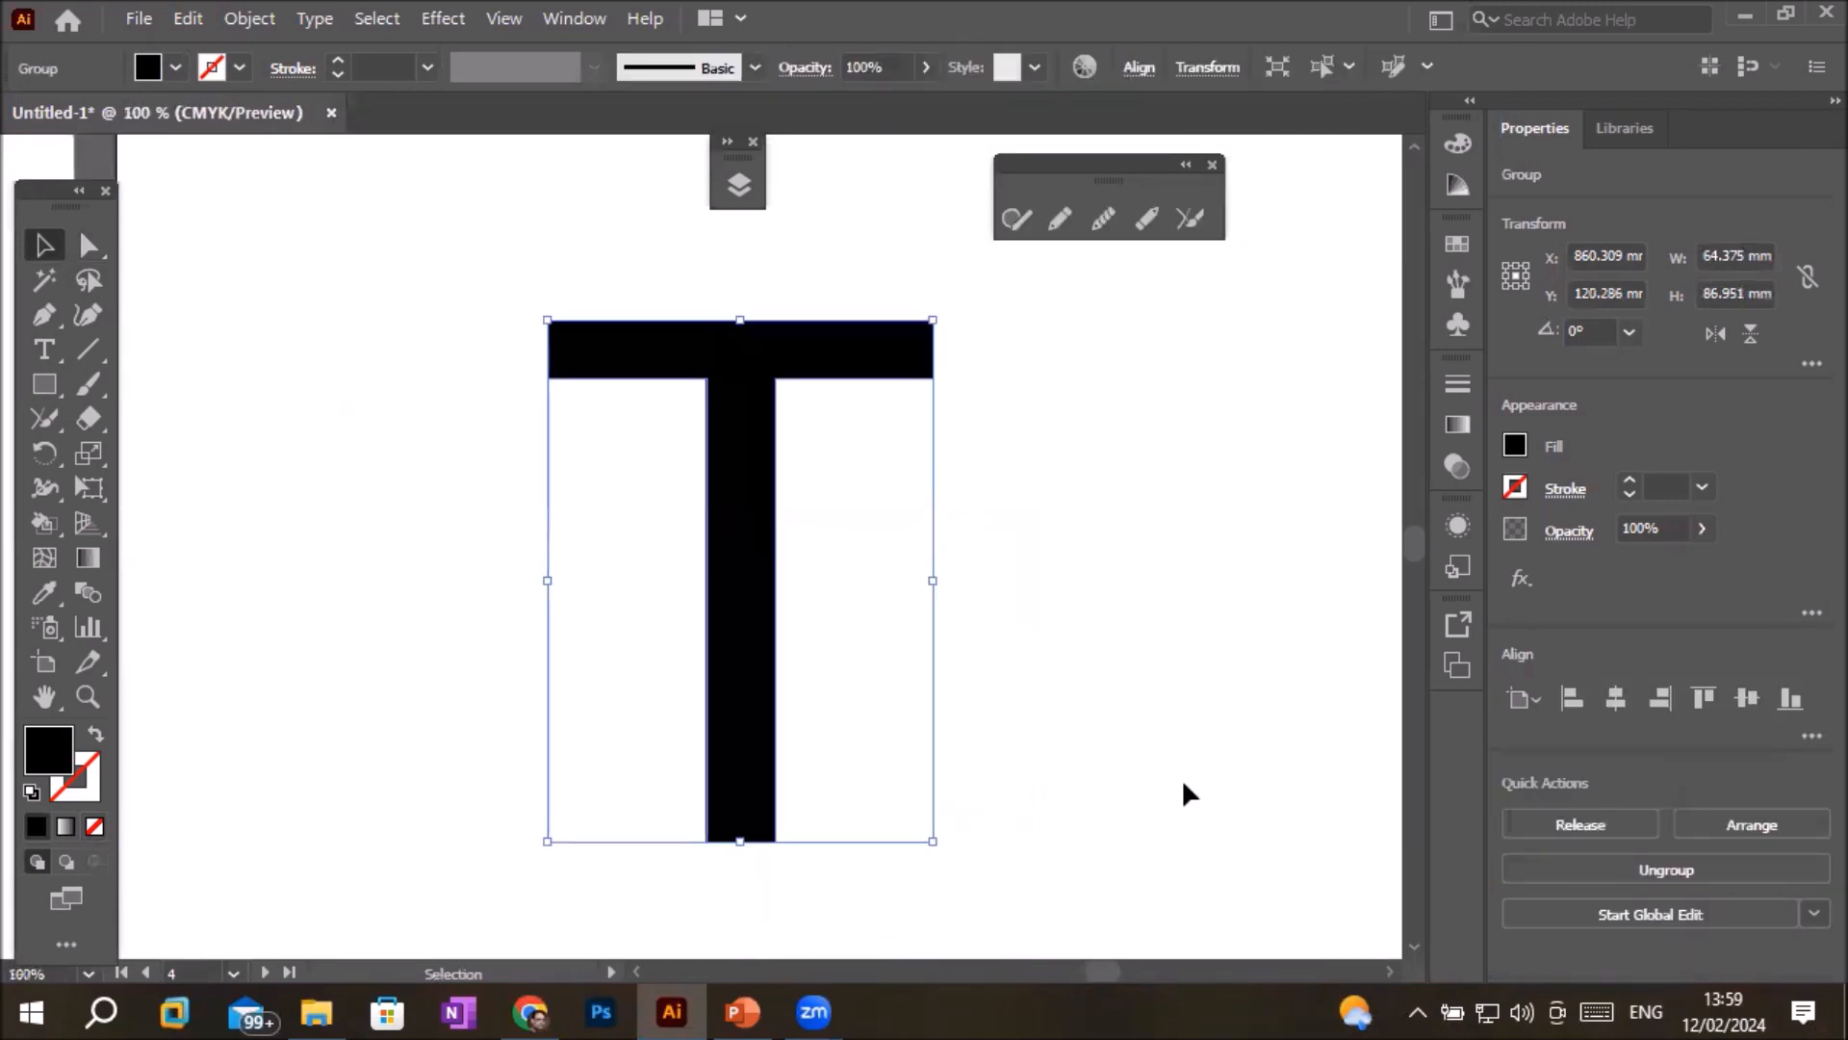
pyautogui.click(1144, 219)
pyautogui.moveTo(708, 555); pyautogui.dragTo(842, 648)
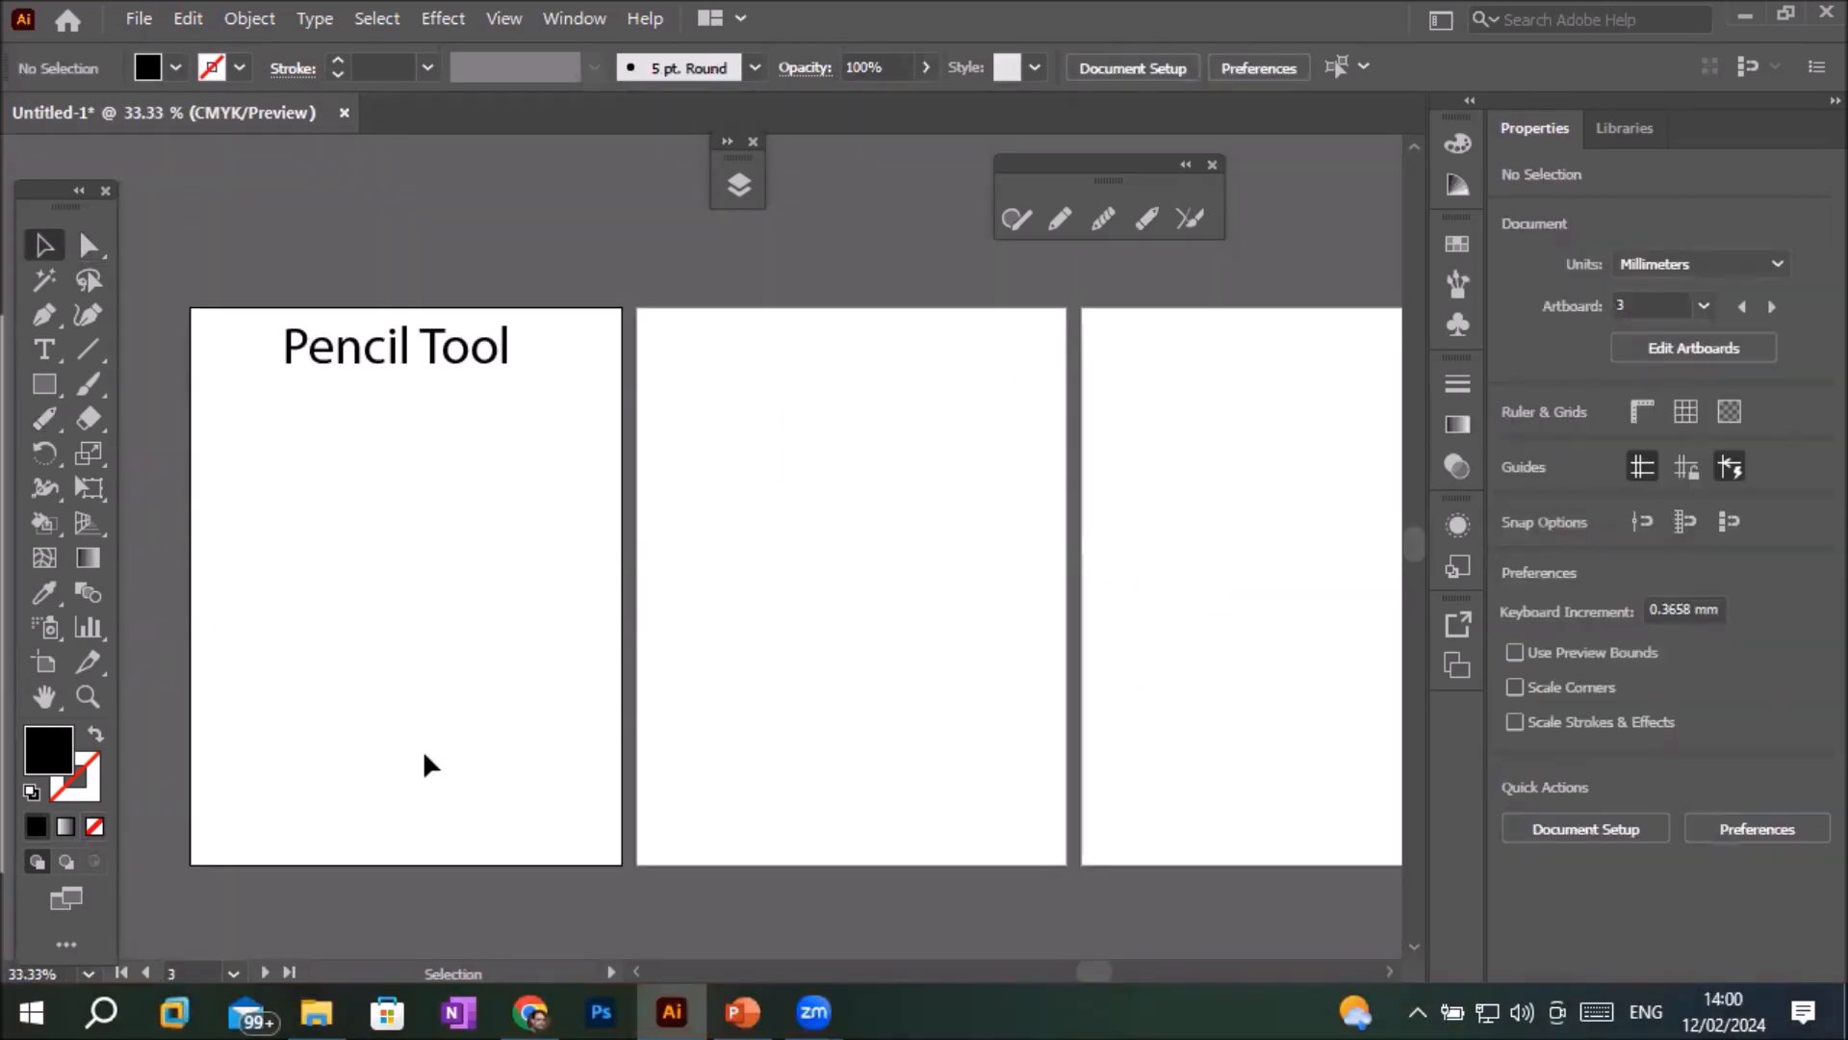
# - Draw a freehand staircase-like line about 194 mm wide and 201 mm tall descending across the Pencil Tool artboard with the Pencil tool
pyautogui.moveTo(453, 747); pyautogui.dragTo(746, 714)
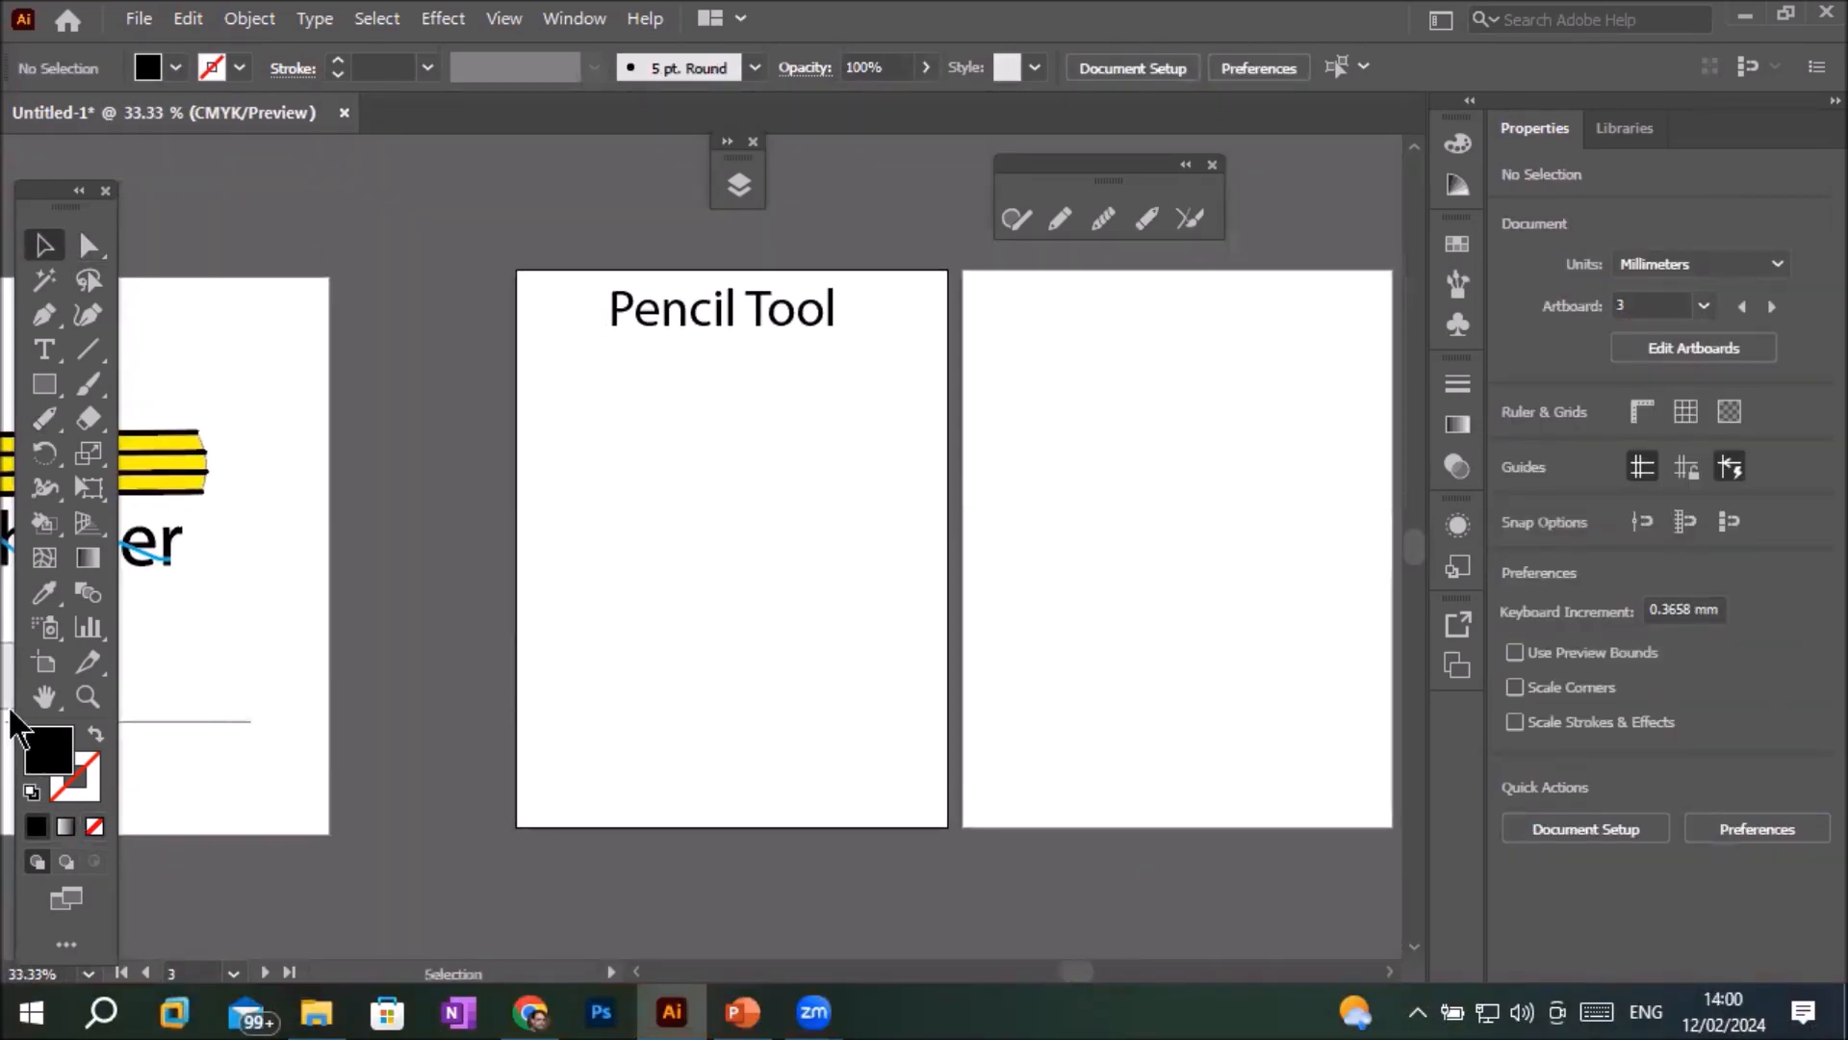
pyautogui.click(45, 420)
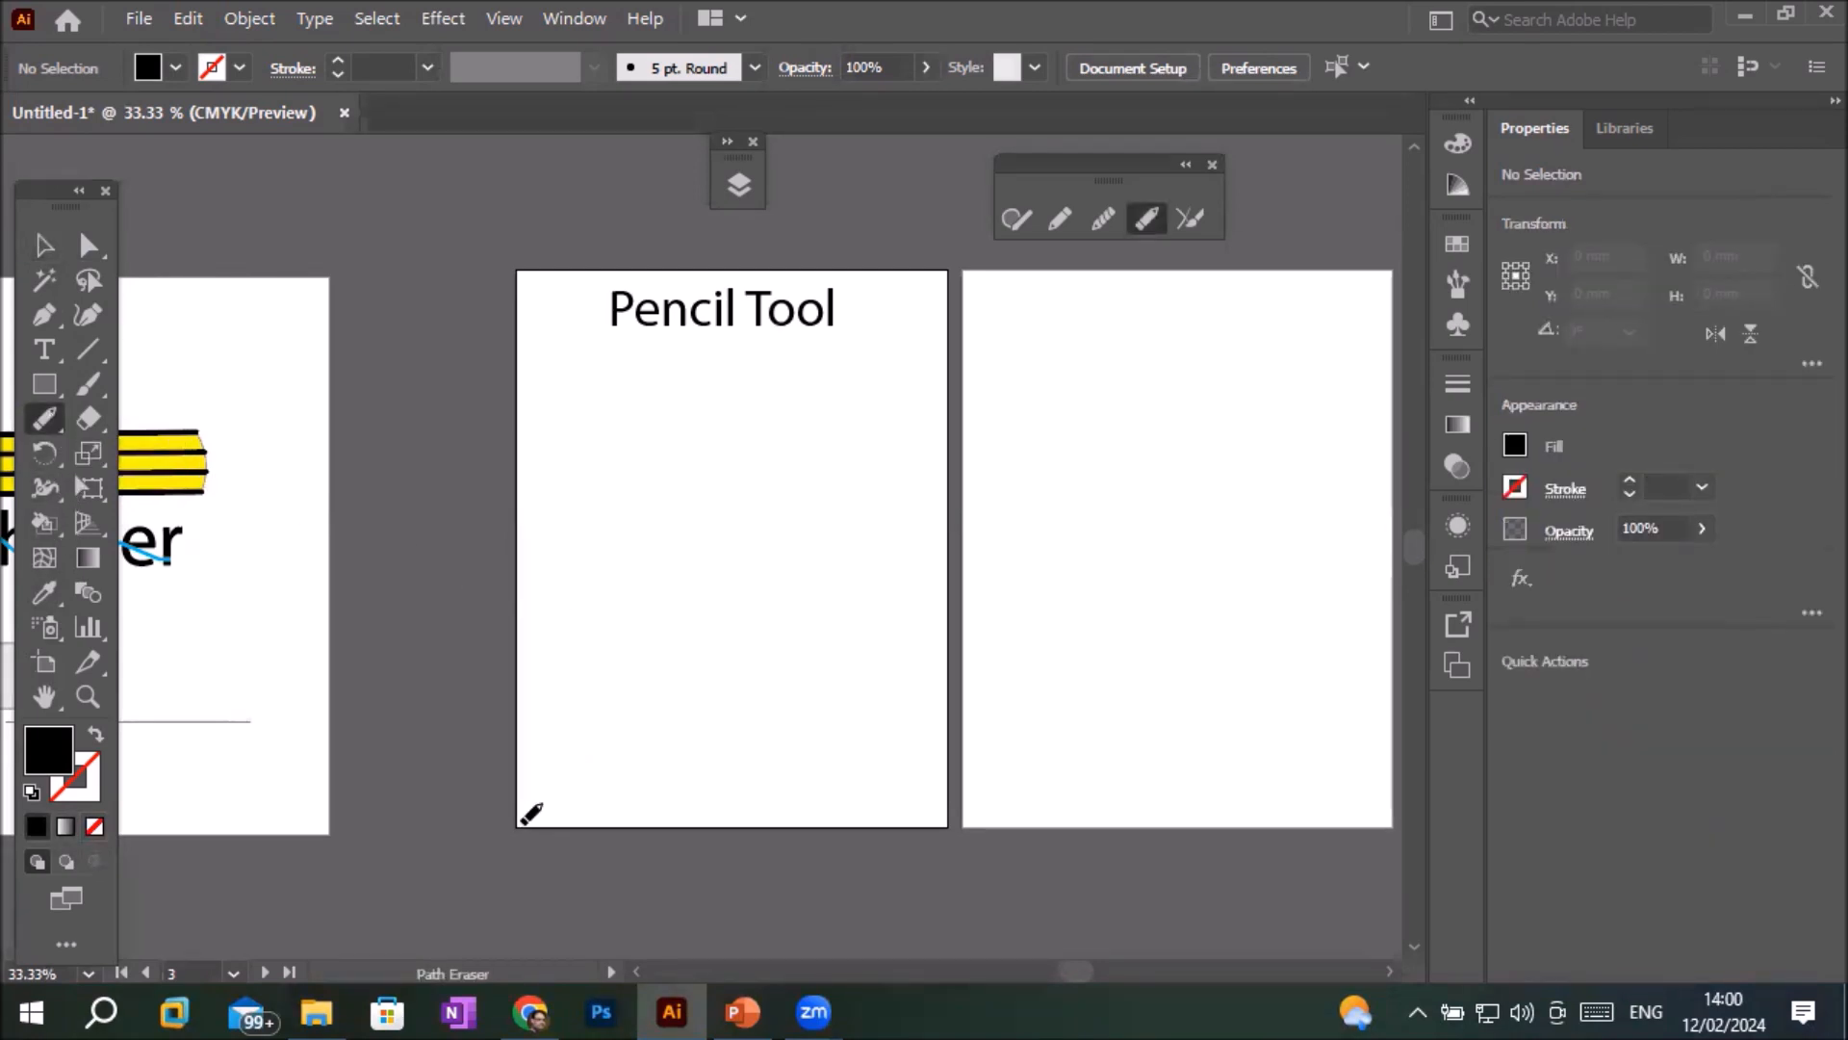
pyautogui.click(46, 419)
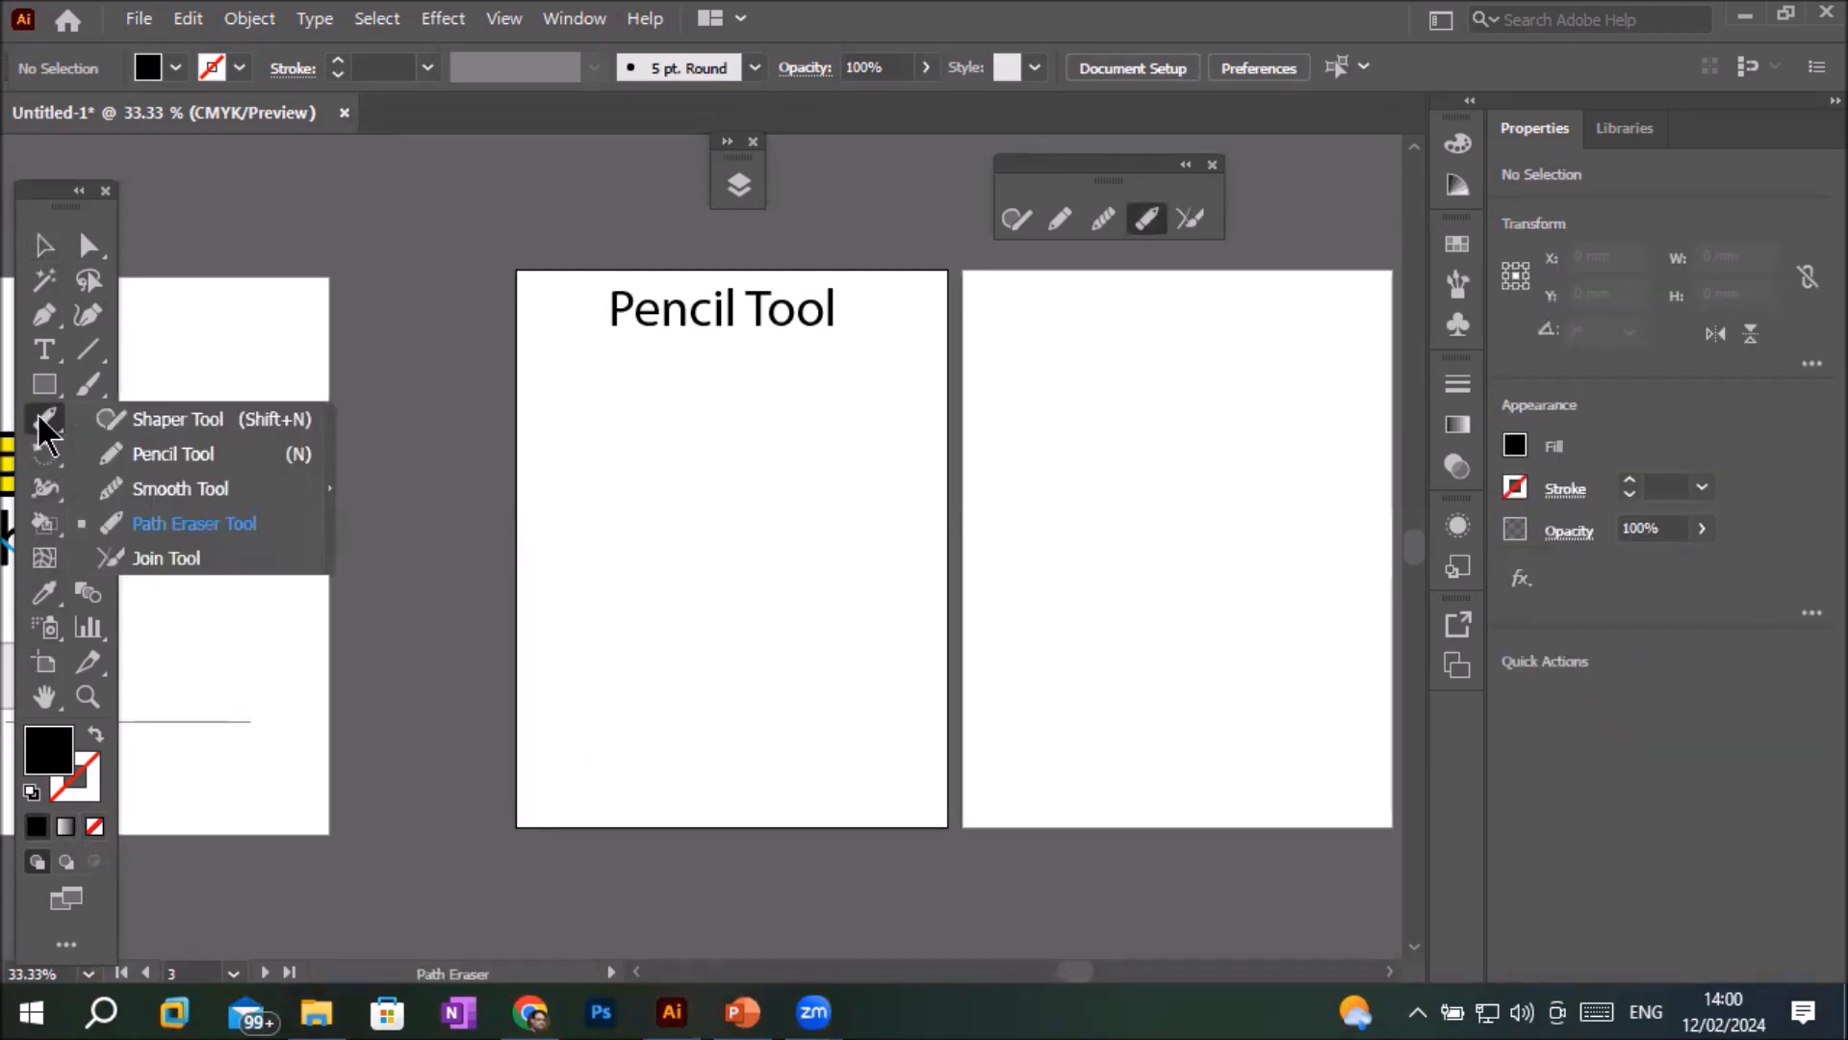
pyautogui.click(165, 459)
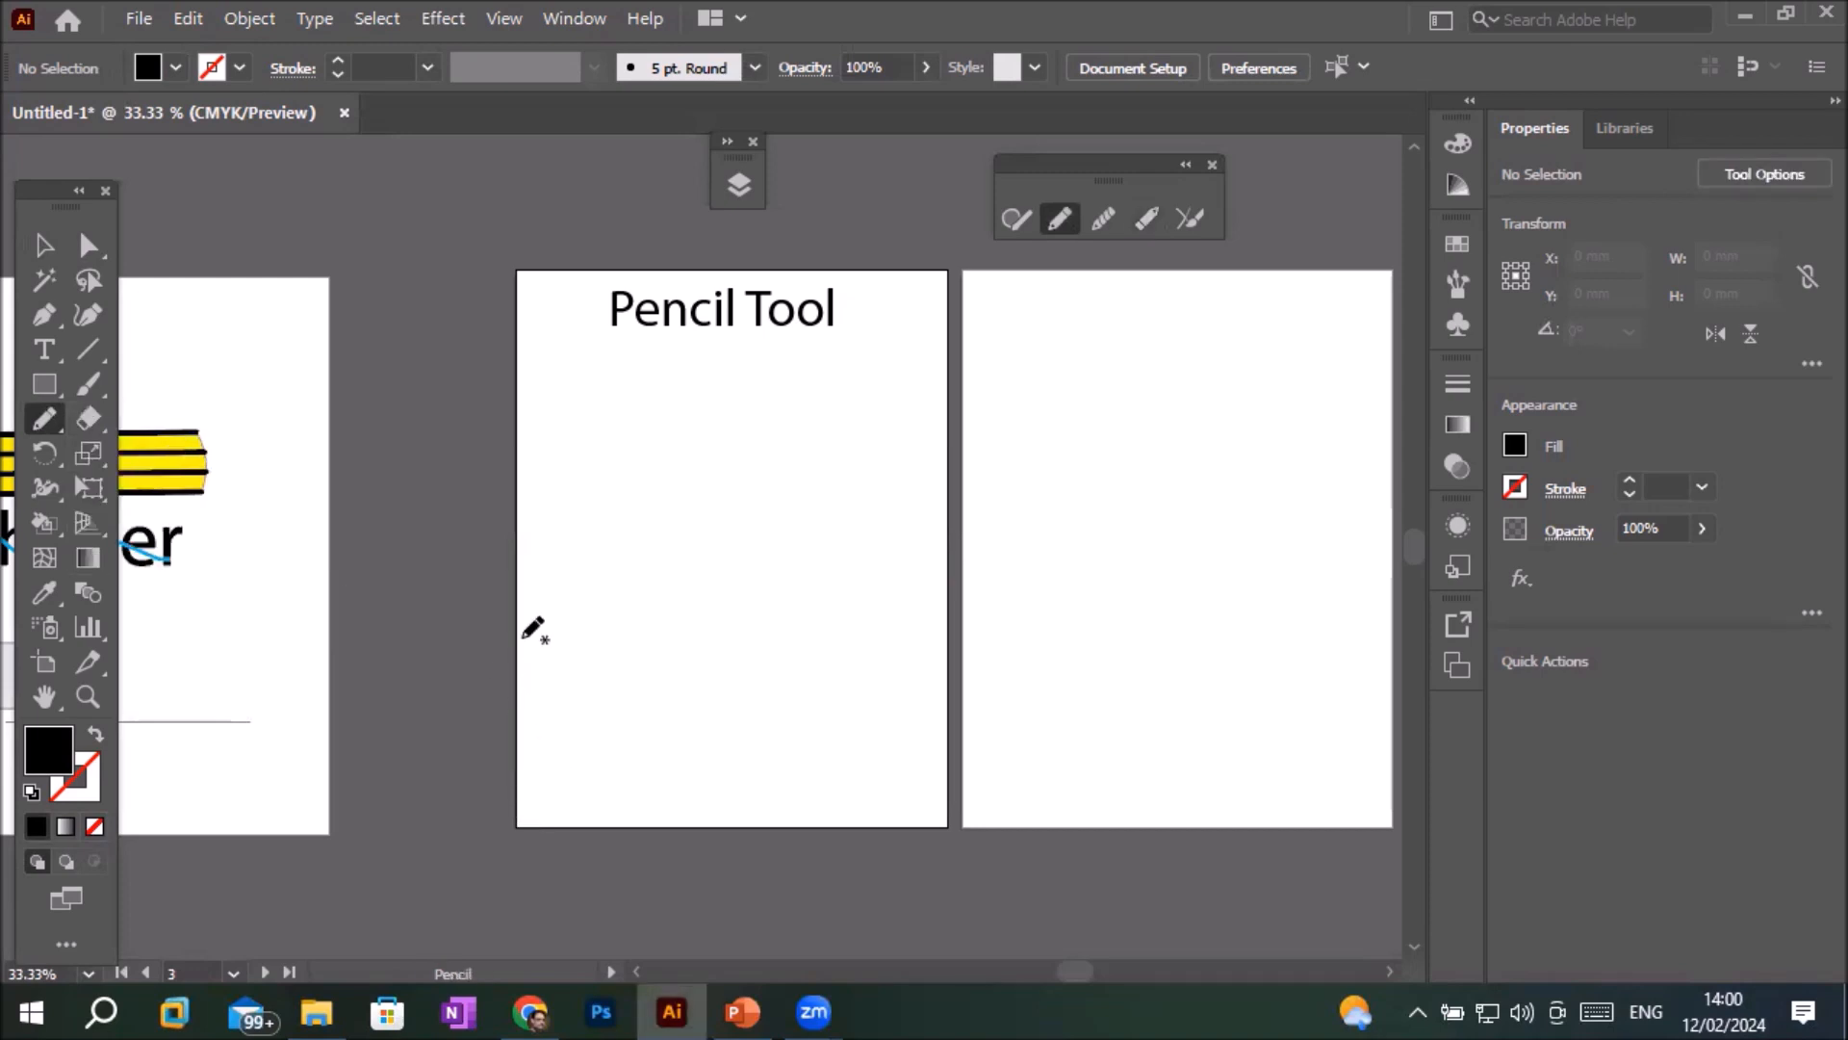
pyautogui.moveTo(520, 396)
pyautogui.mouseDown()
pyautogui.moveTo(703, 504)
pyautogui.moveTo(739, 585)
pyautogui.moveTo(874, 627)
pyautogui.moveTo(907, 795)
pyautogui.mouseUp()
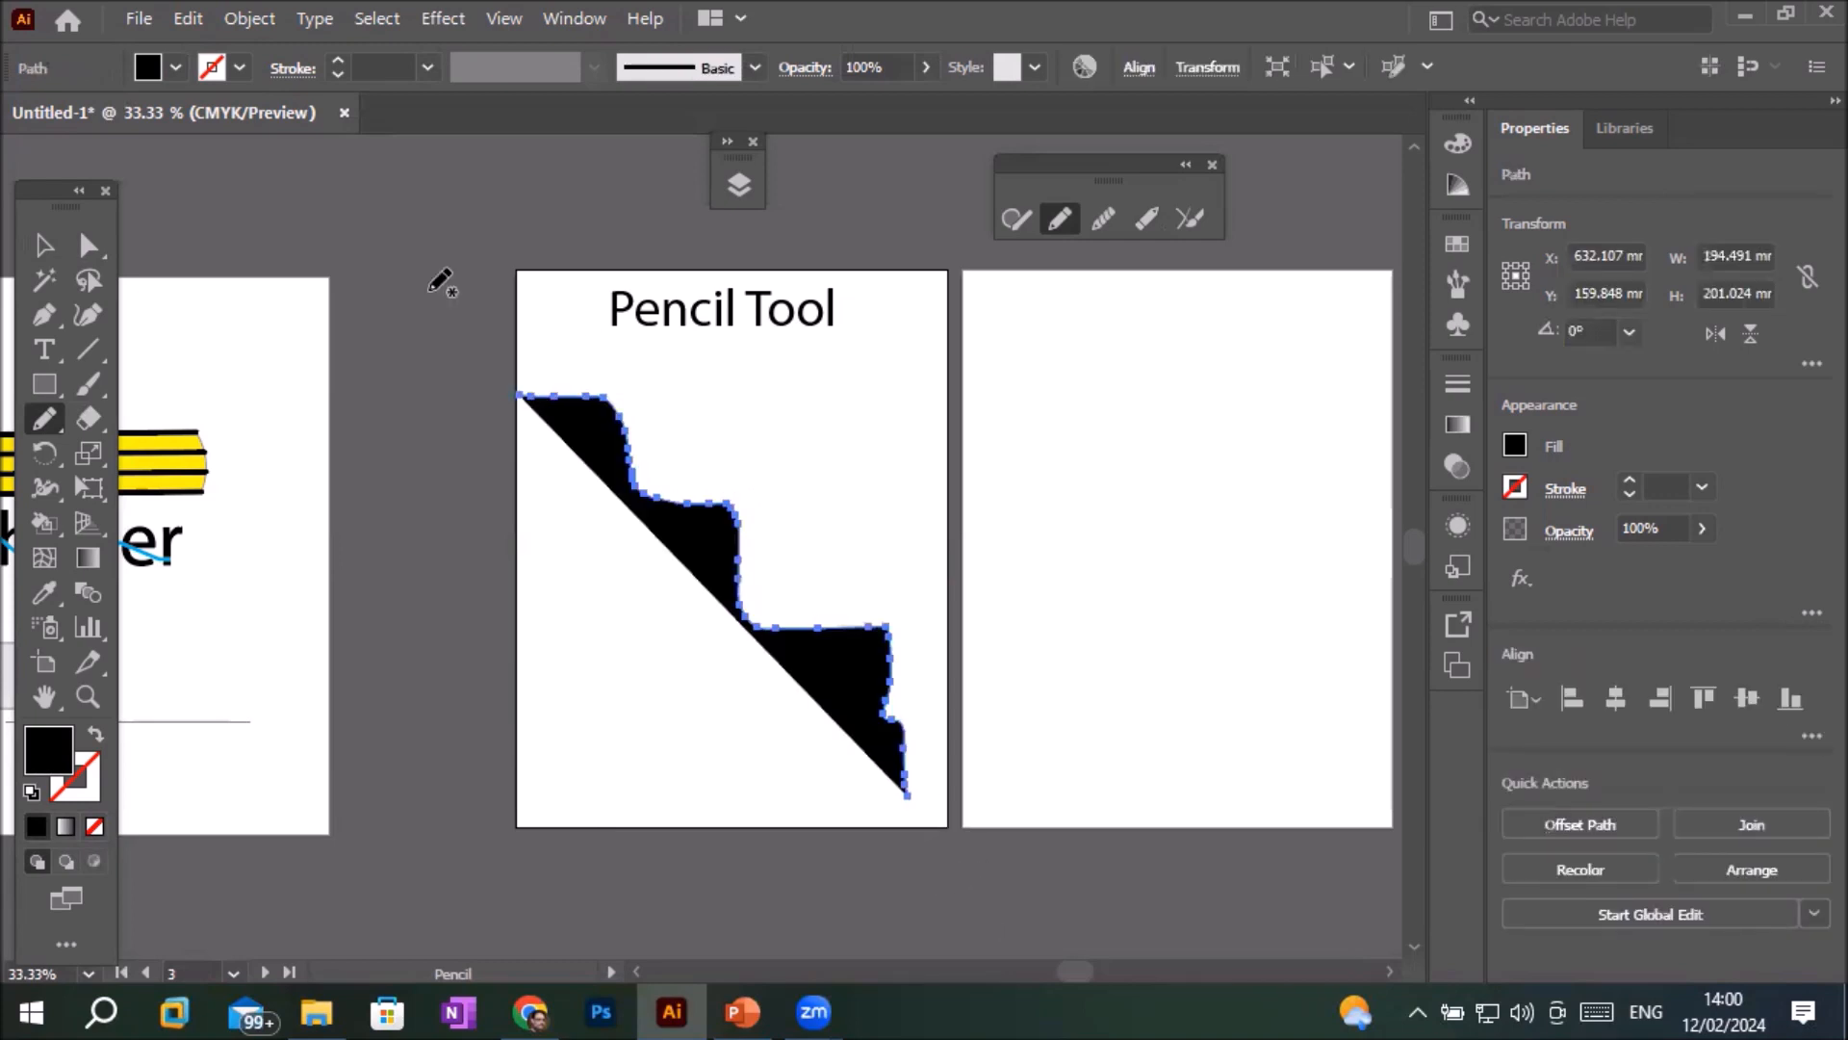
# - Set the fill of the freehand stepped path to None
pyautogui.click(175, 68)
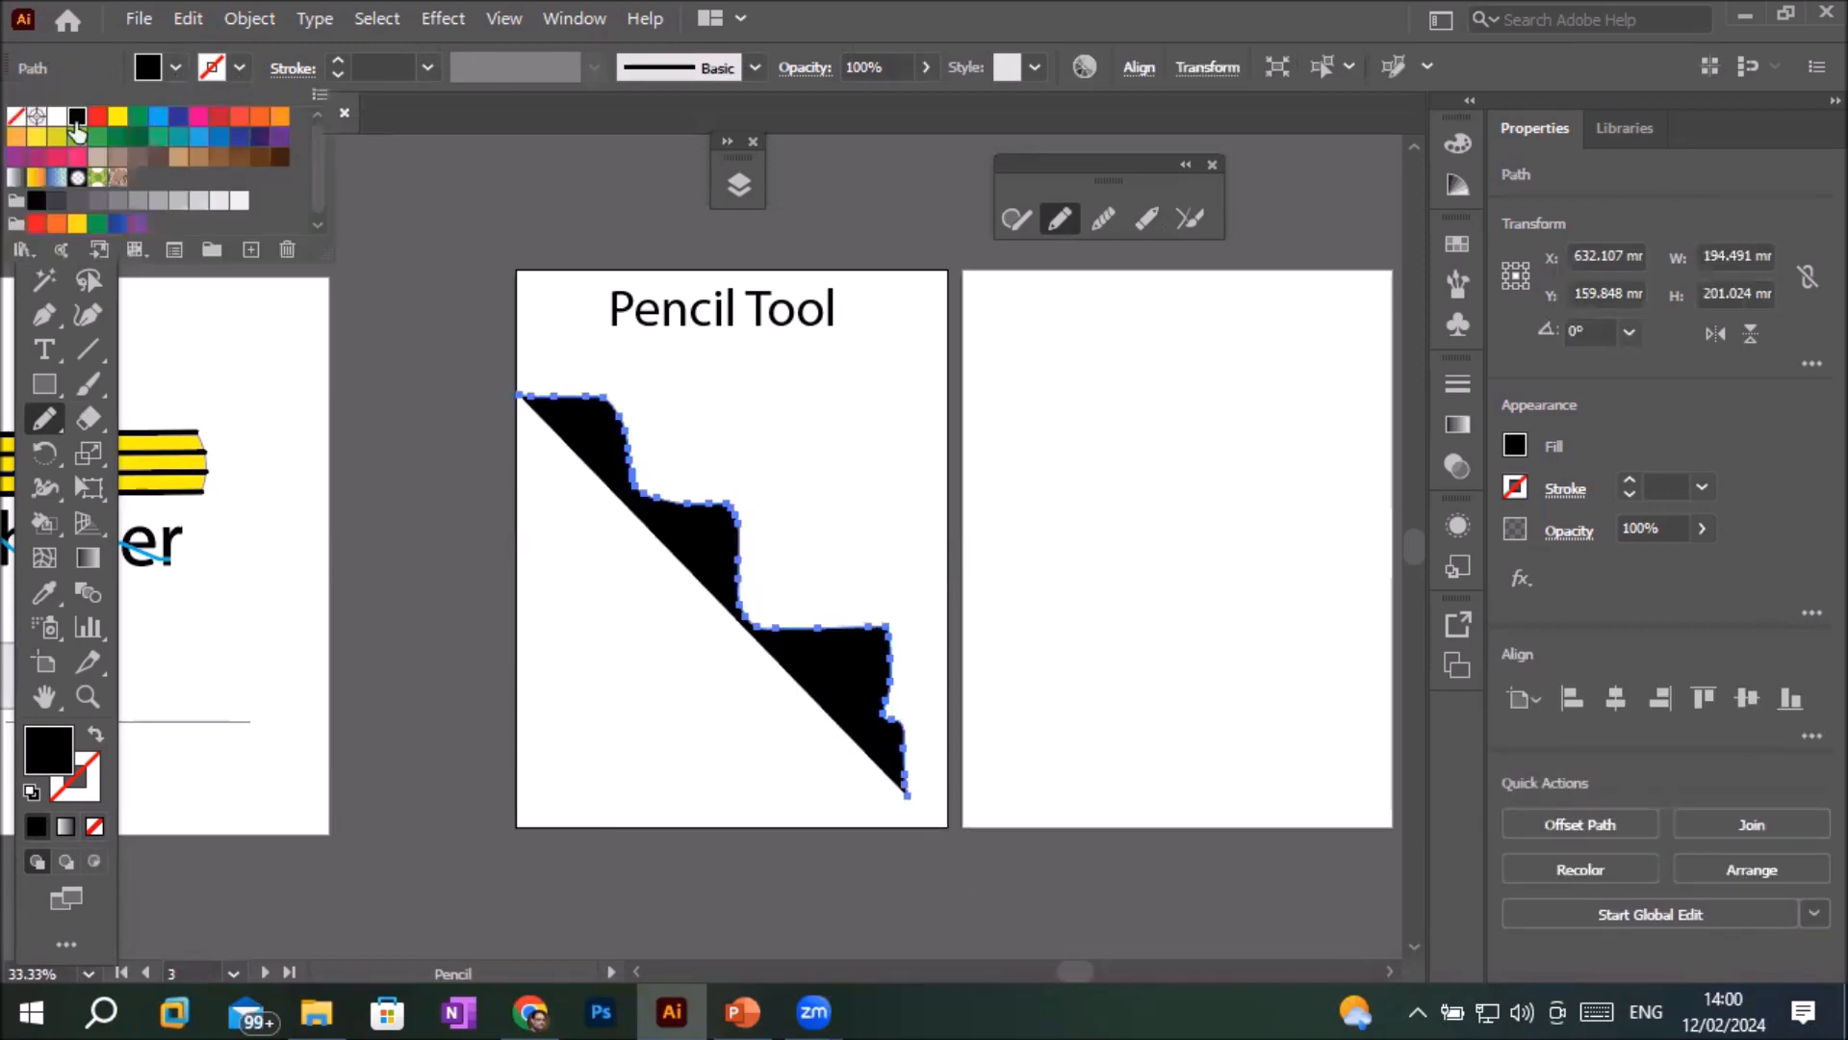
pyautogui.click(17, 117)
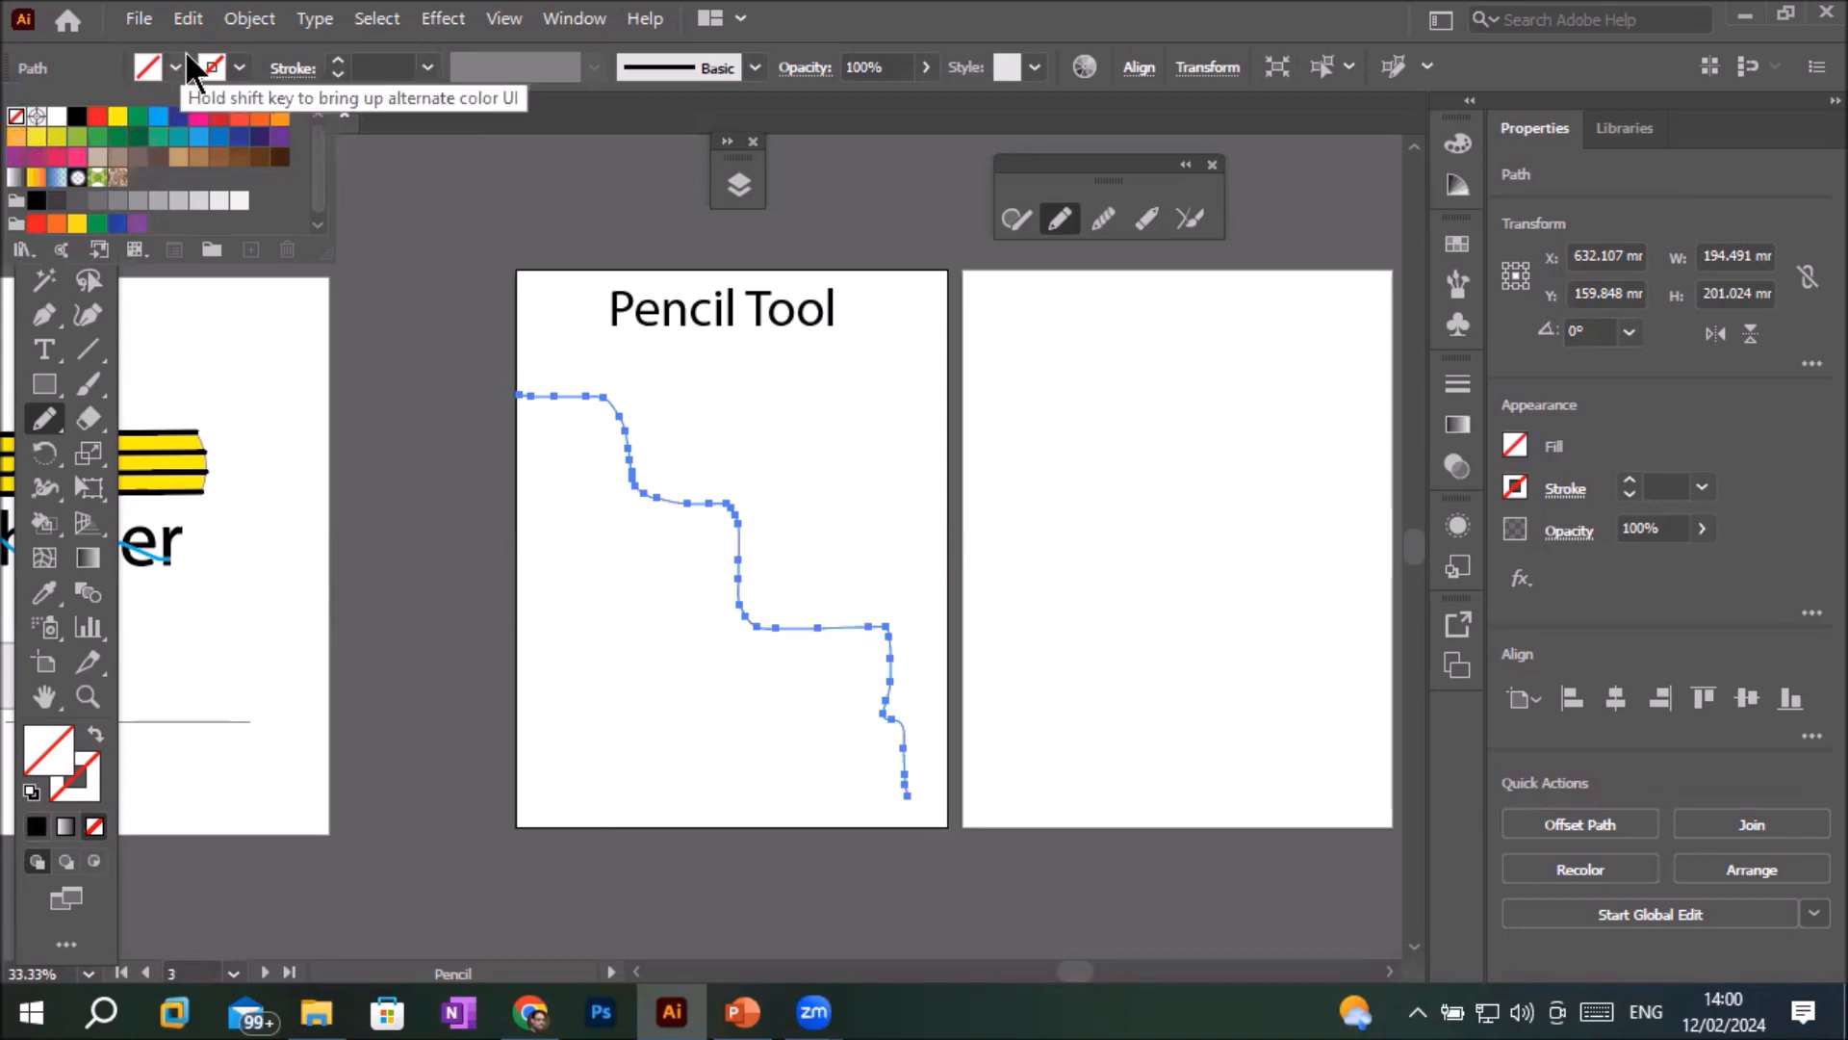
pyautogui.click(812, 520)
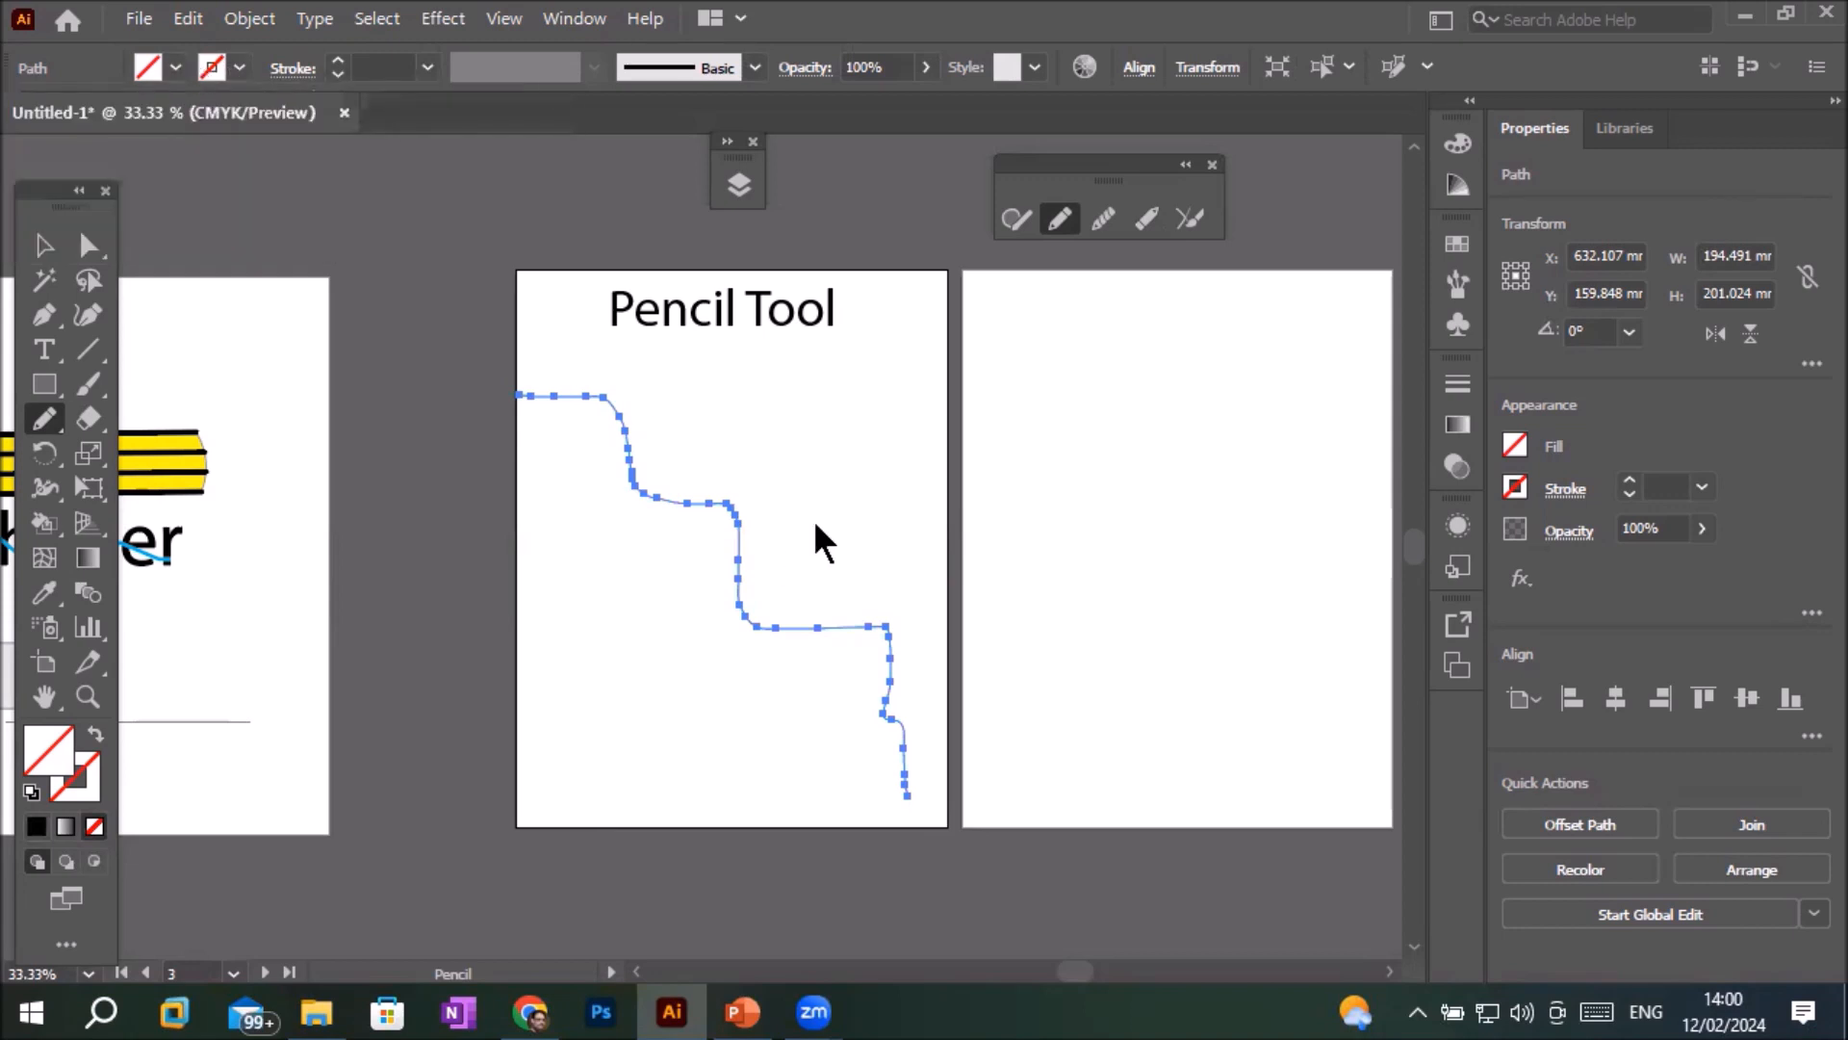
# - Give the stepped path a blue 5 pt stroke and deselect it
pyautogui.scroll(2, 812, 519)
pyautogui.scroll(2, 647, 603)
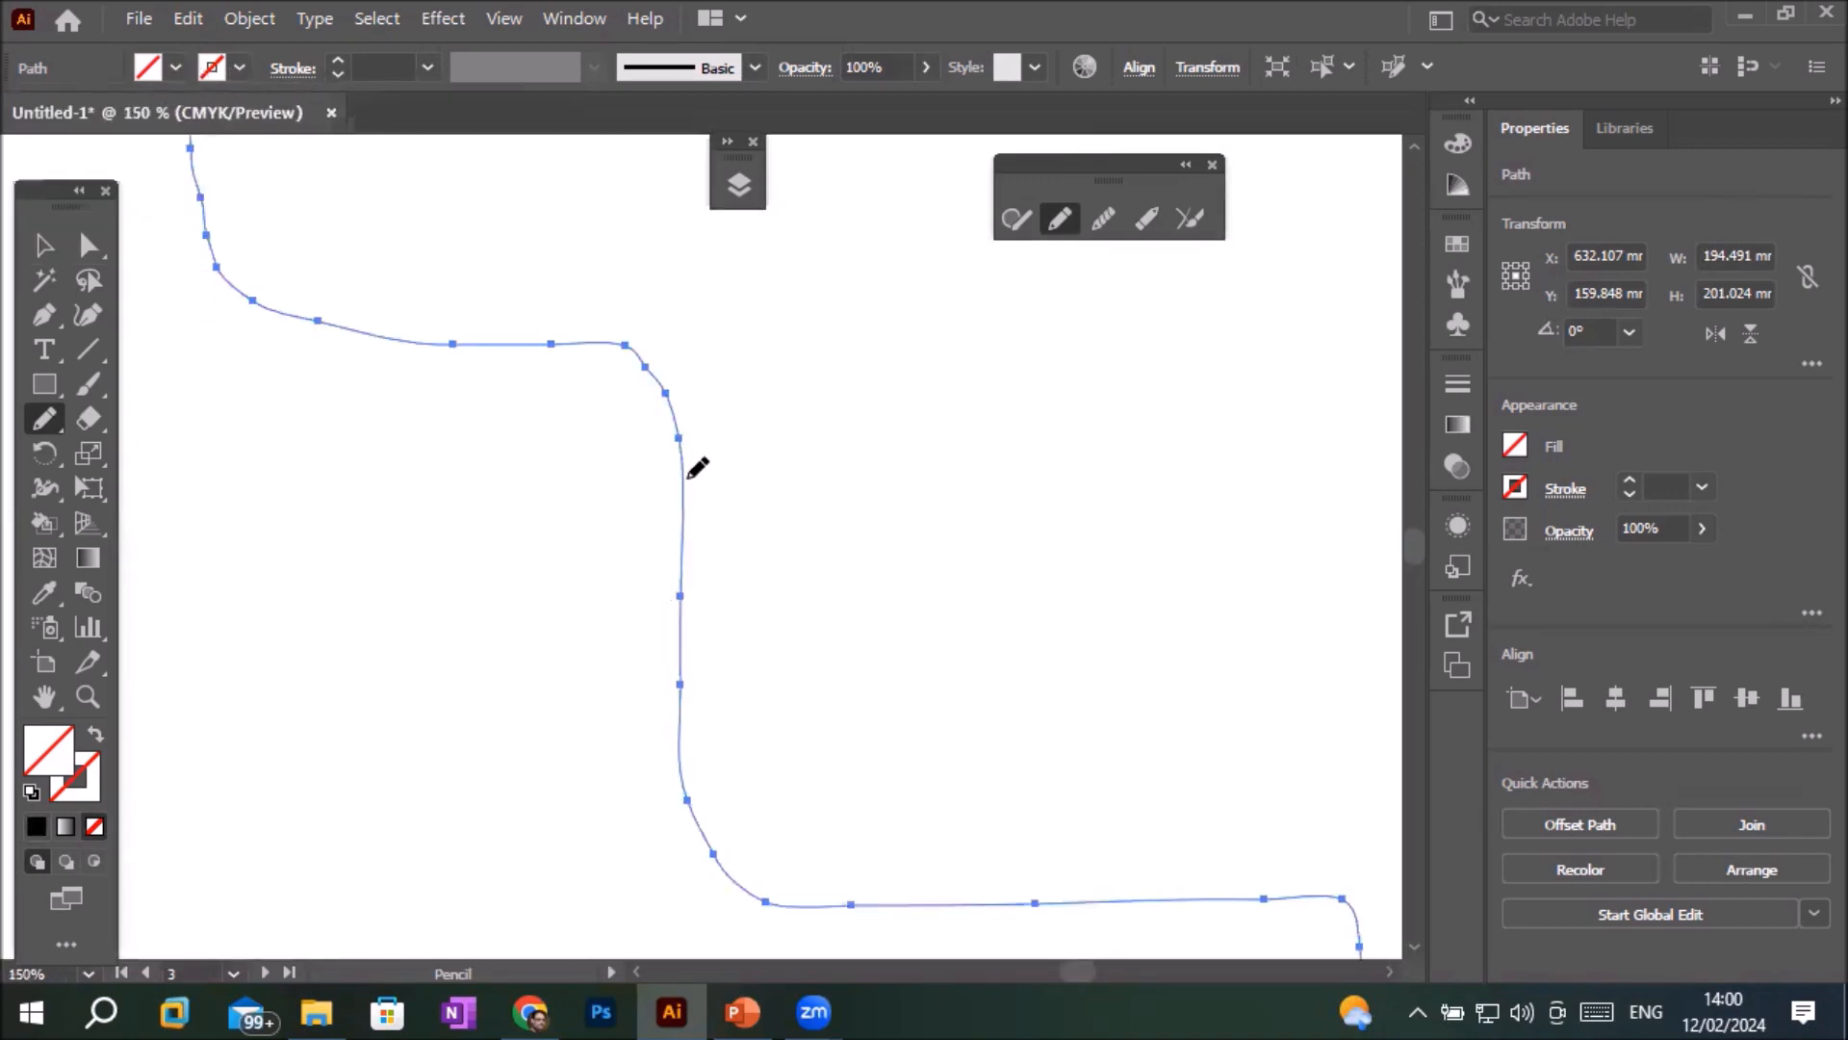
pyautogui.scroll(-2, 707, 565)
pyautogui.scroll(-1, 707, 565)
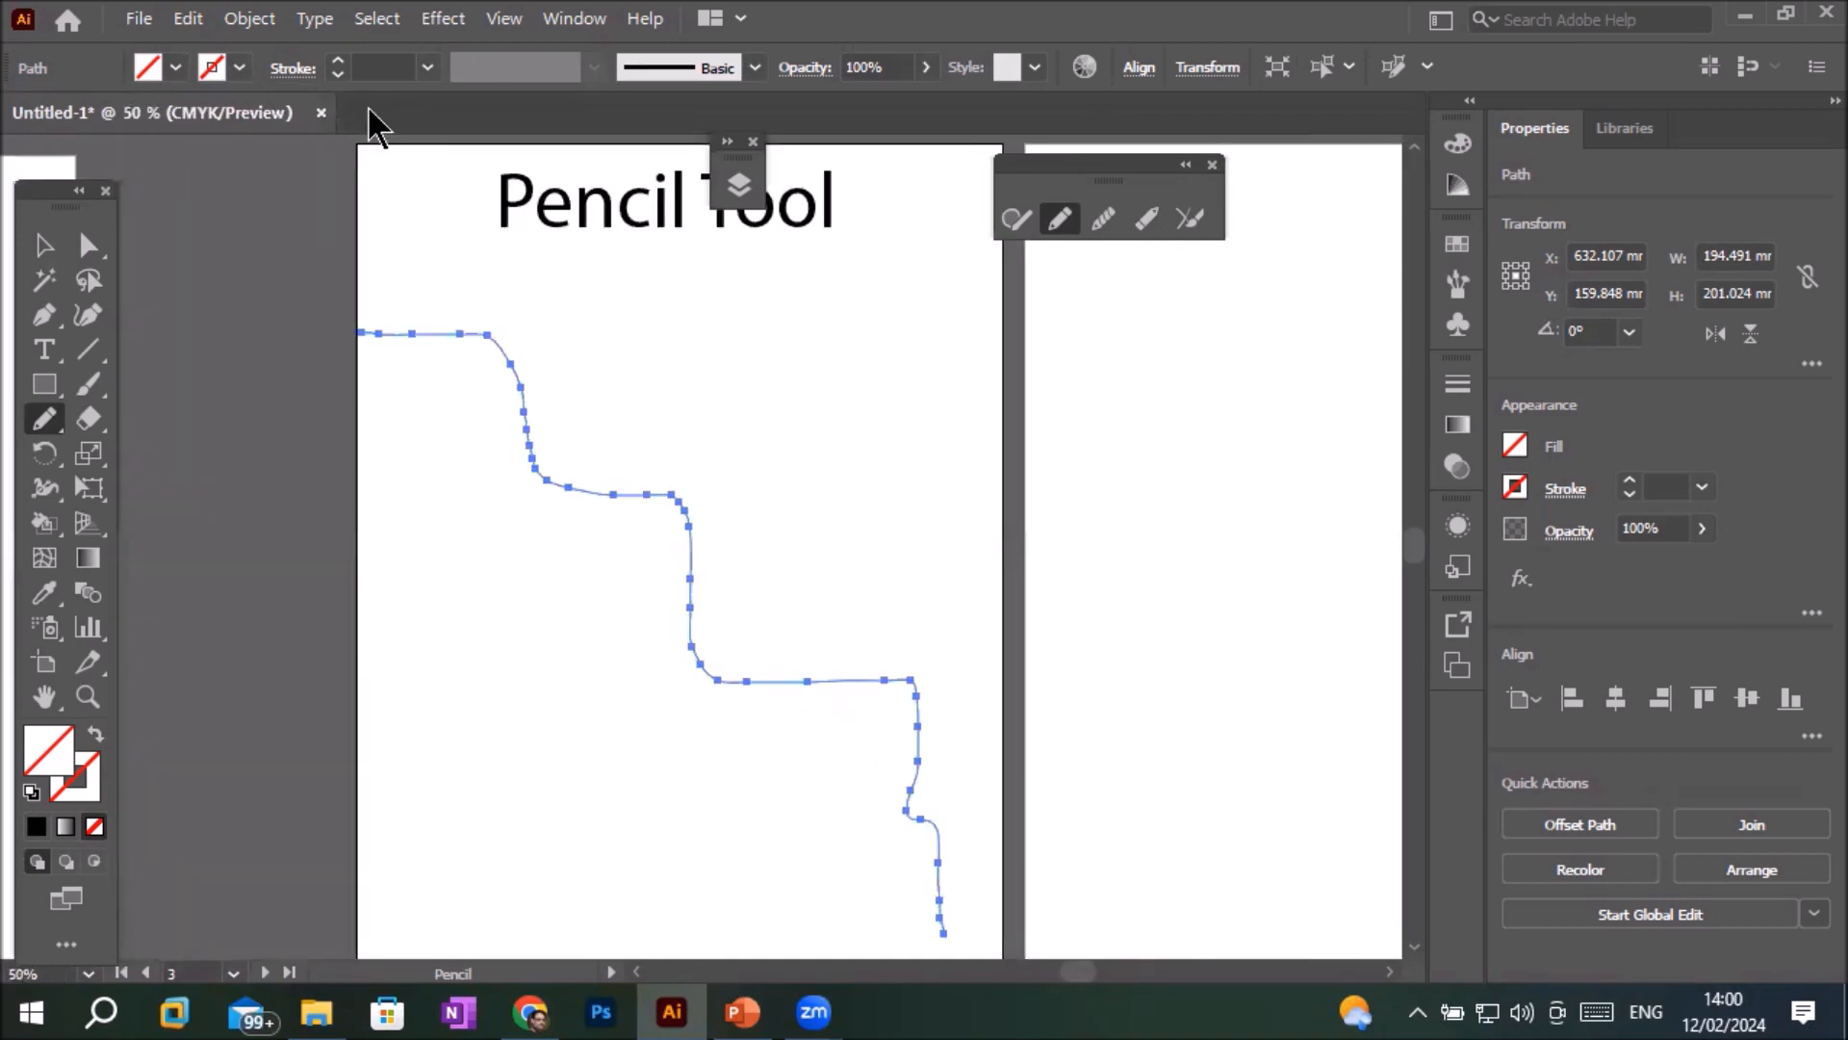
pyautogui.click(337, 61)
pyautogui.click(337, 60)
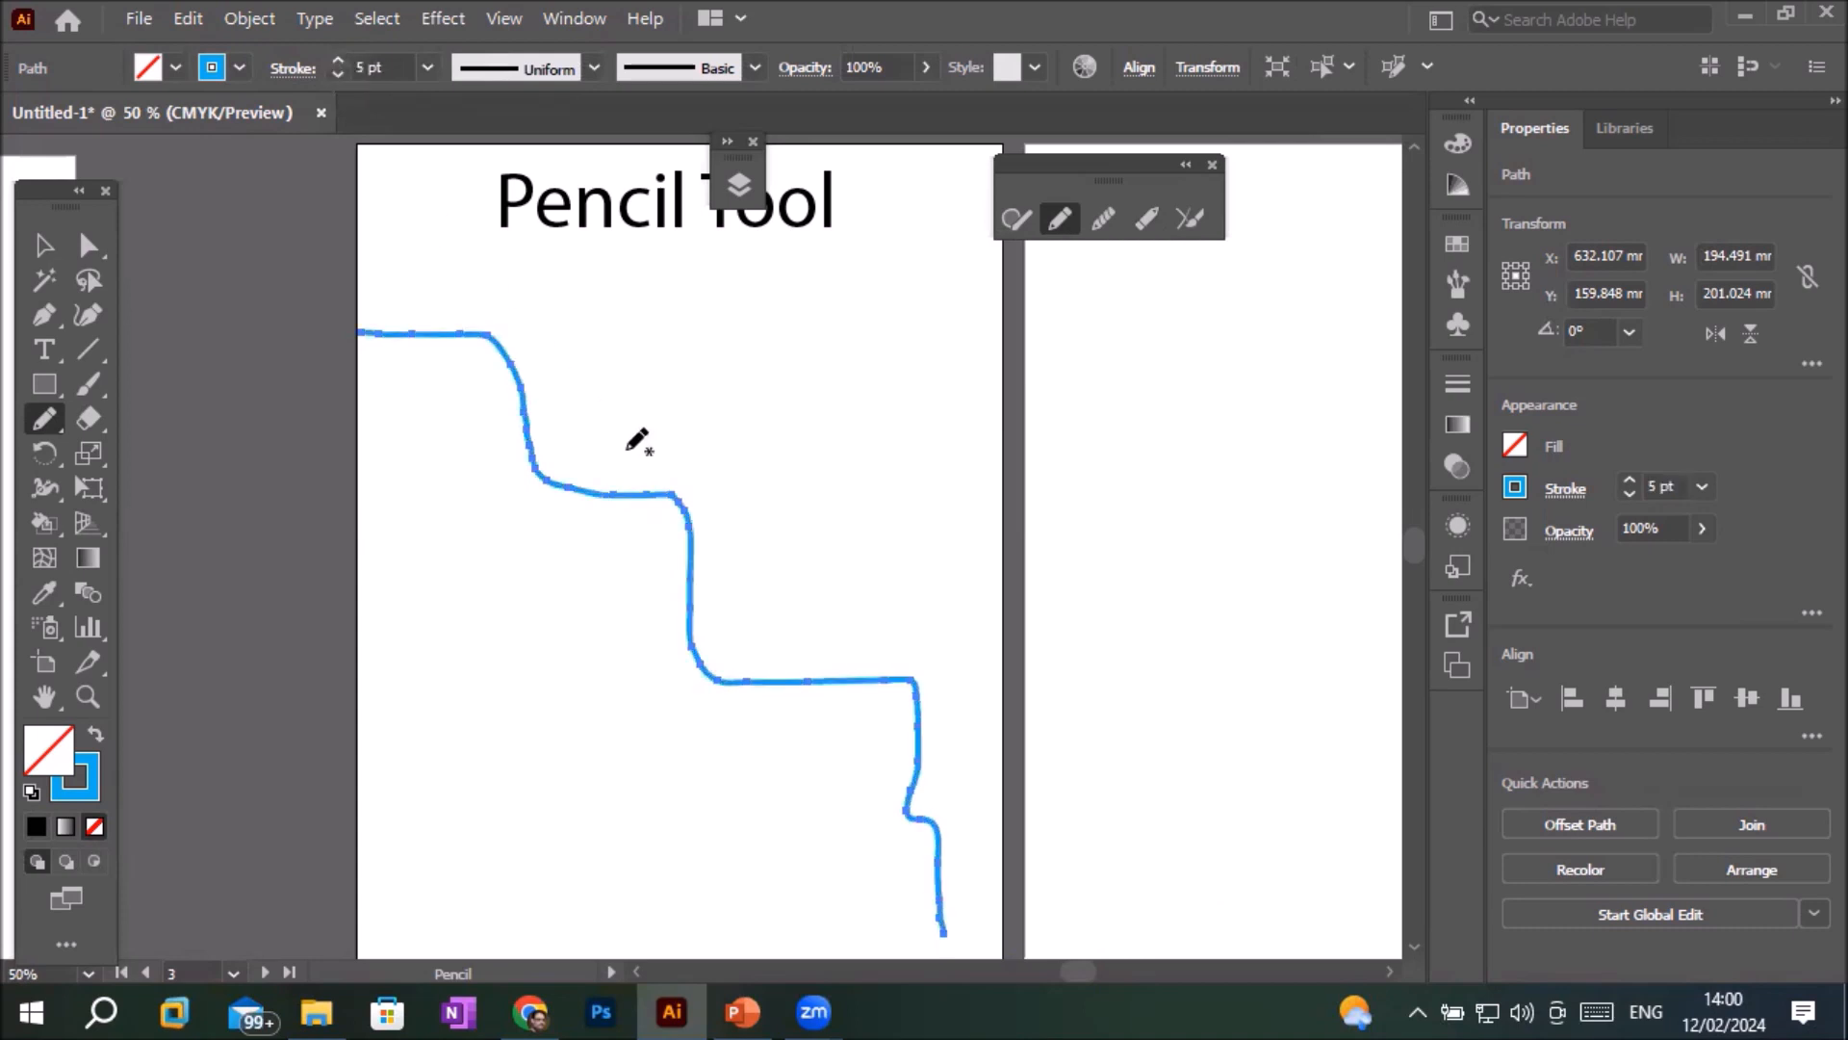
pyautogui.click(48, 248)
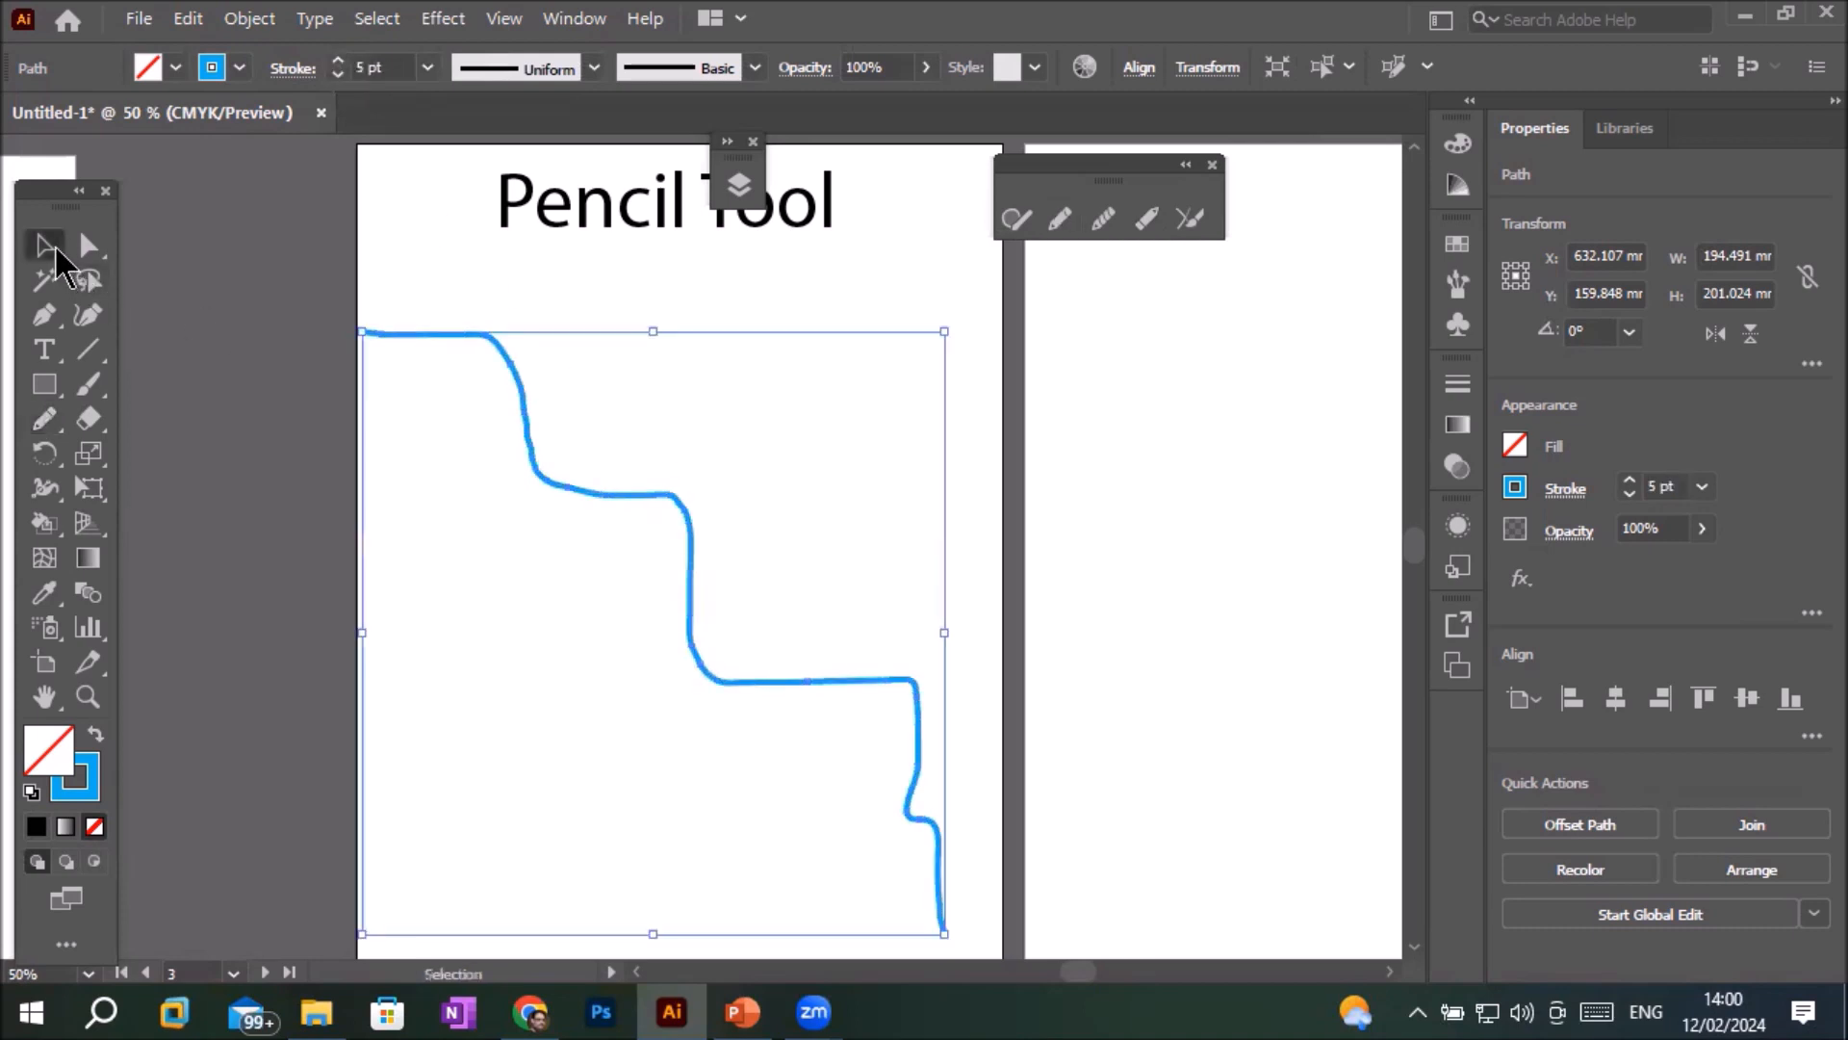
pyautogui.click(1083, 499)
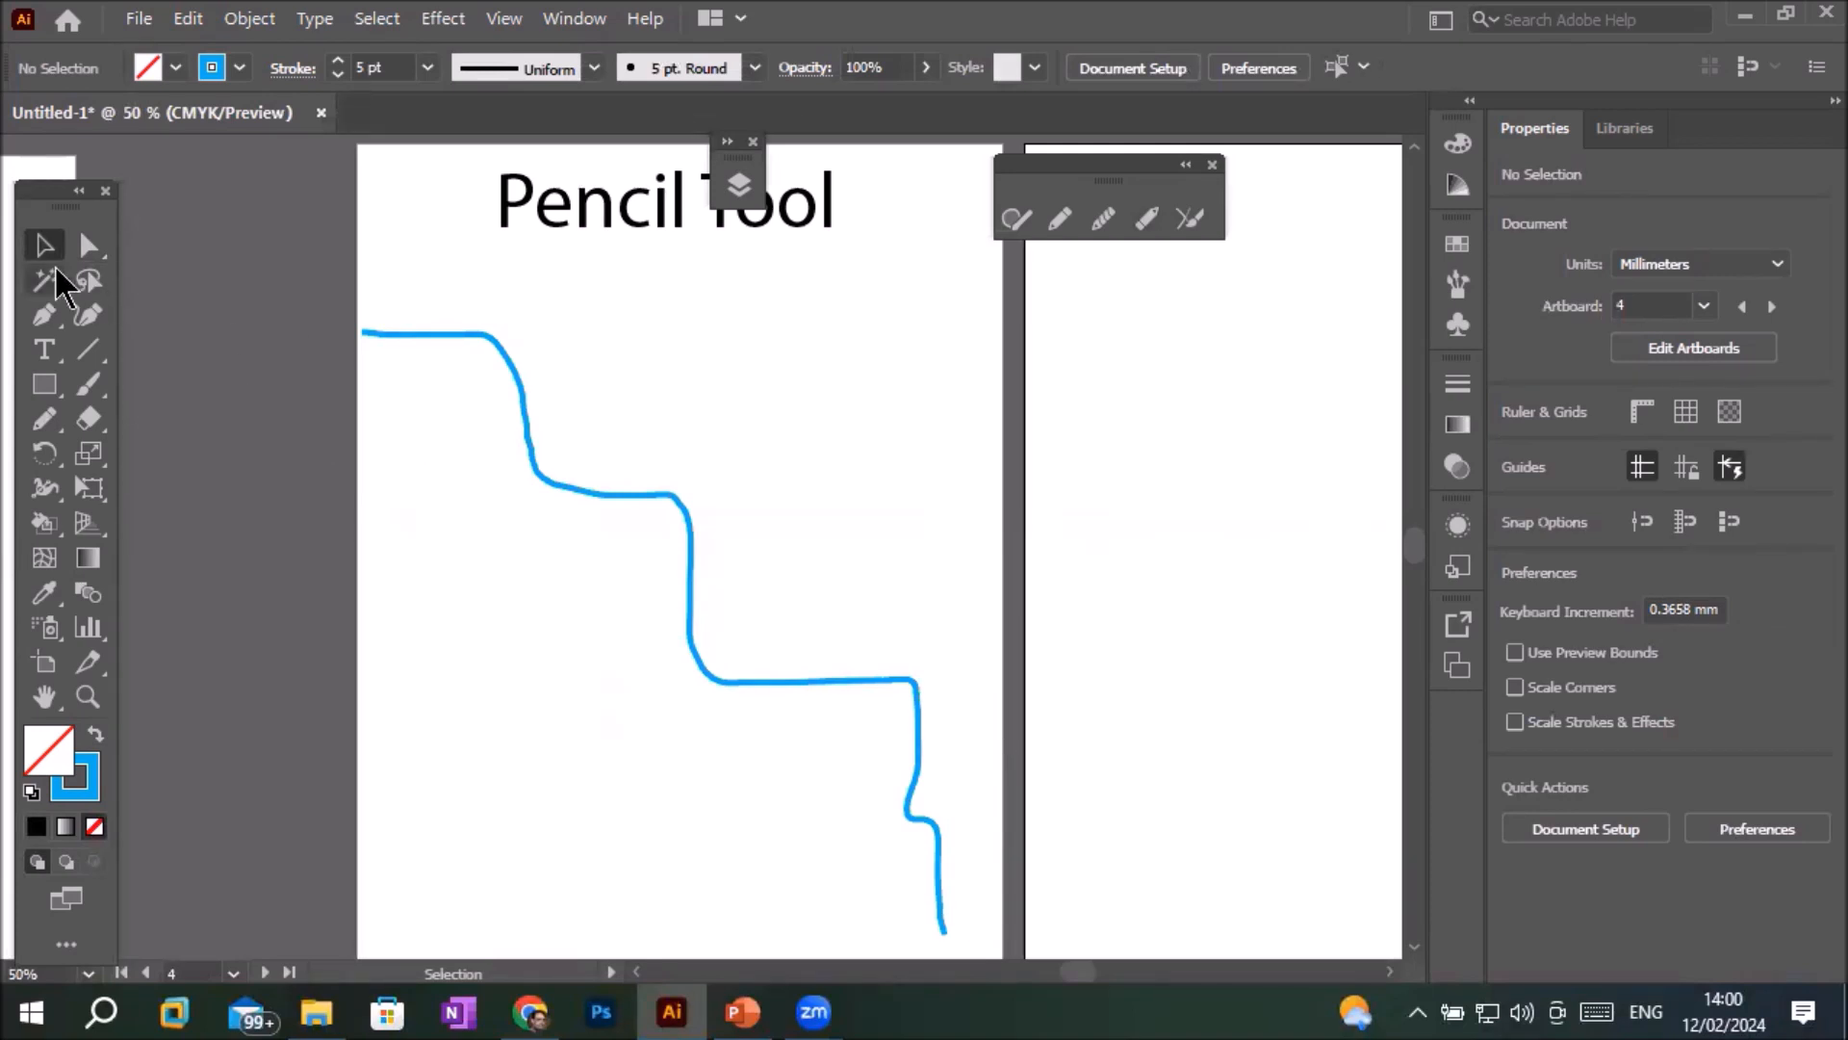
# - Select the blue stepped line and smooth its corners along the whole length with the Smooth tool
pyautogui.click(503, 339)
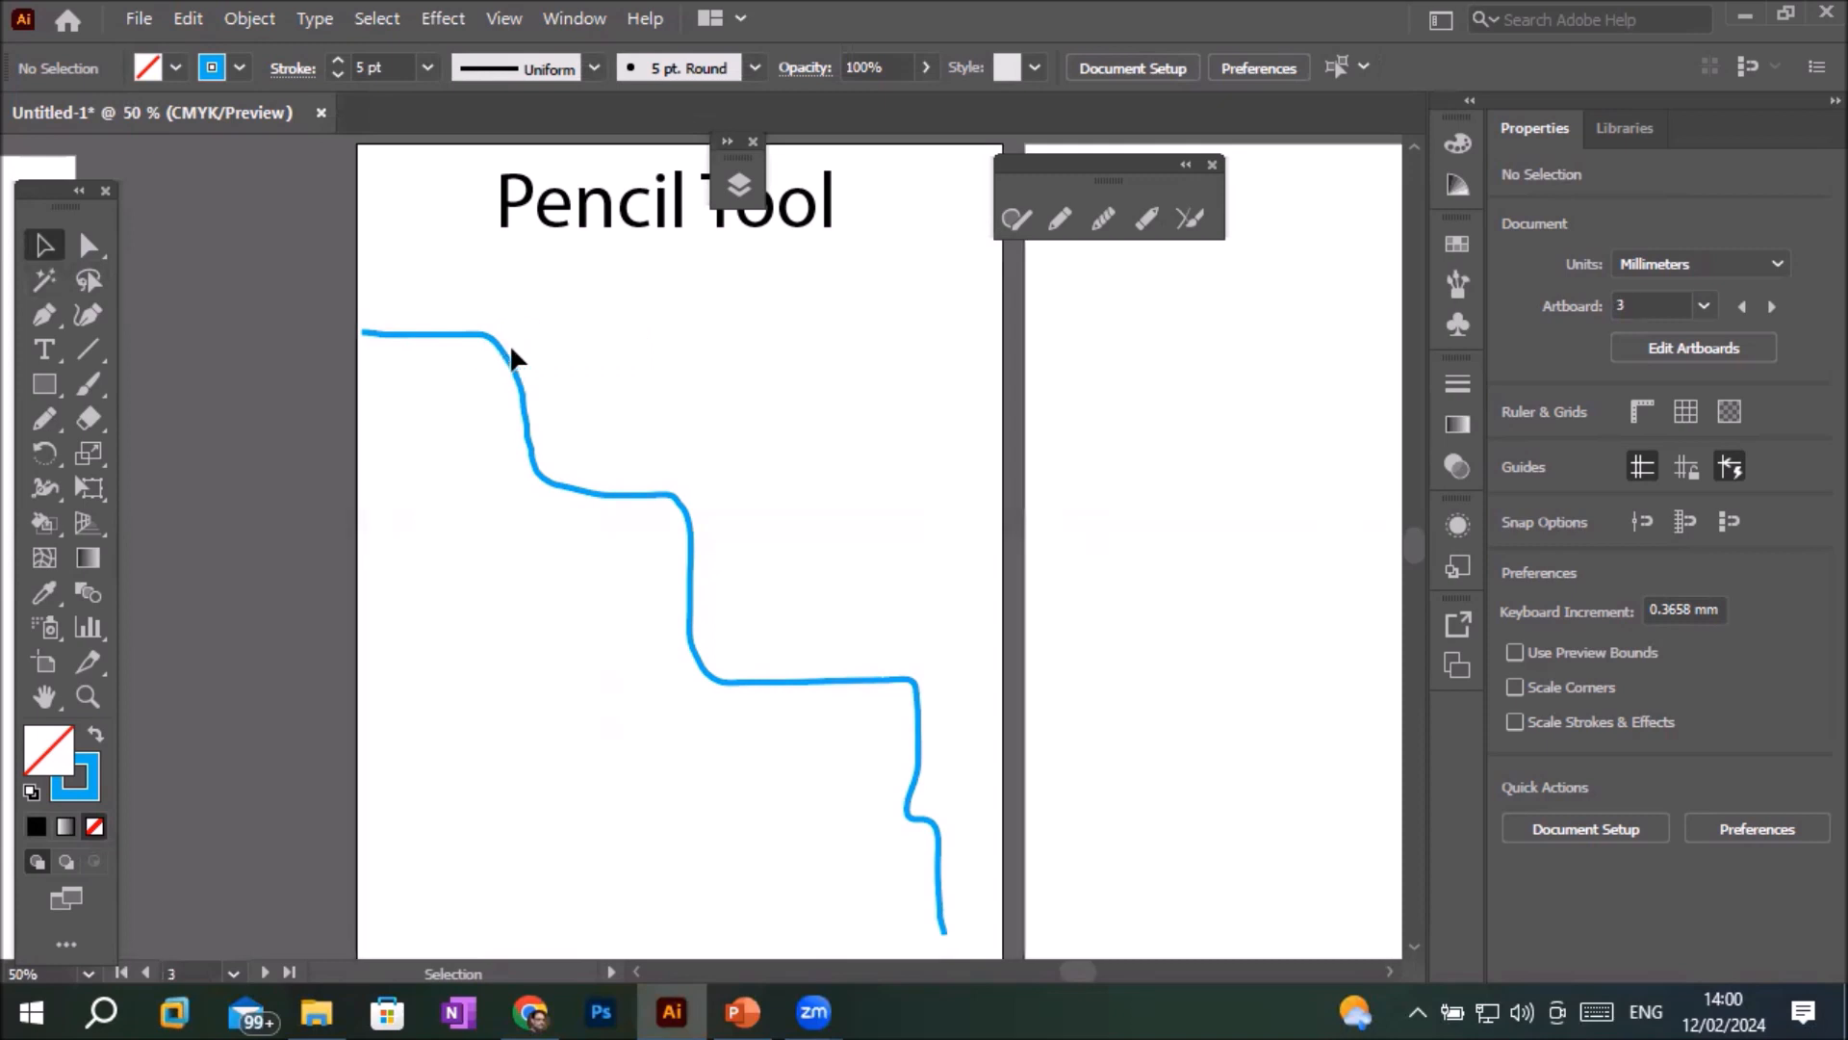
pyautogui.click(506, 352)
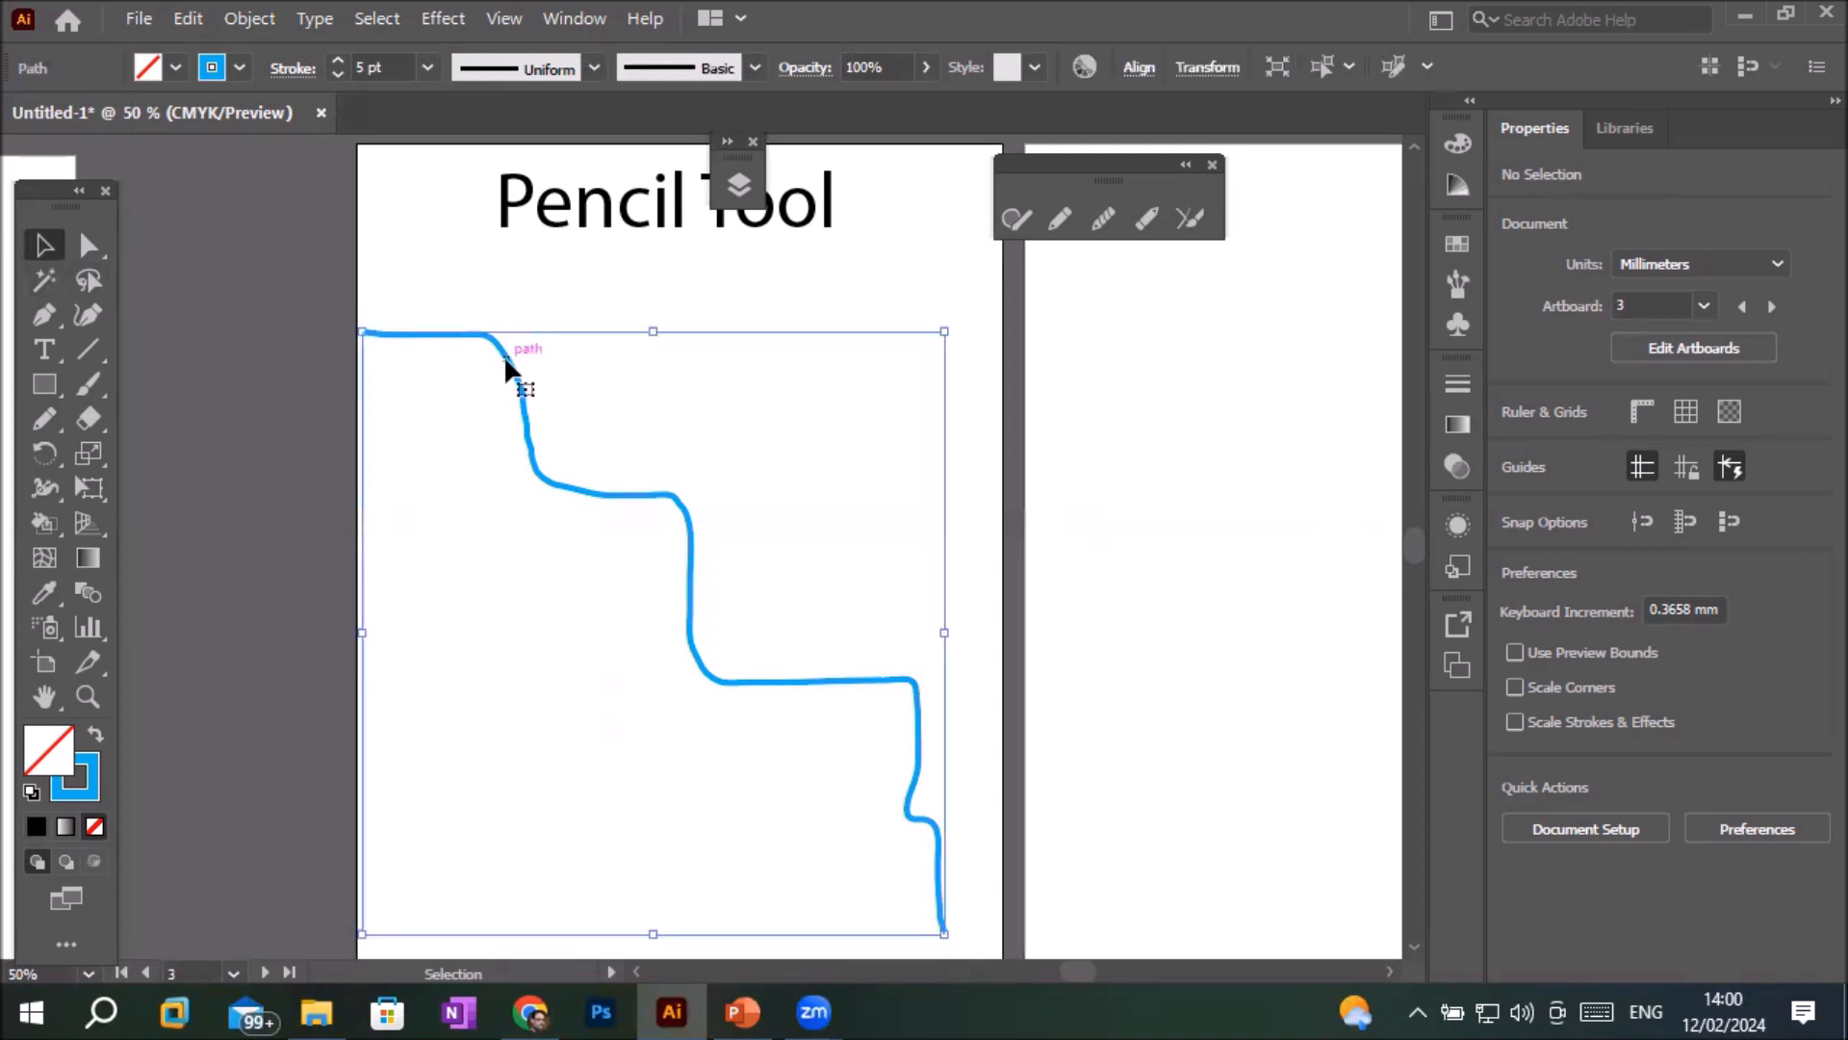
pyautogui.click(43, 424)
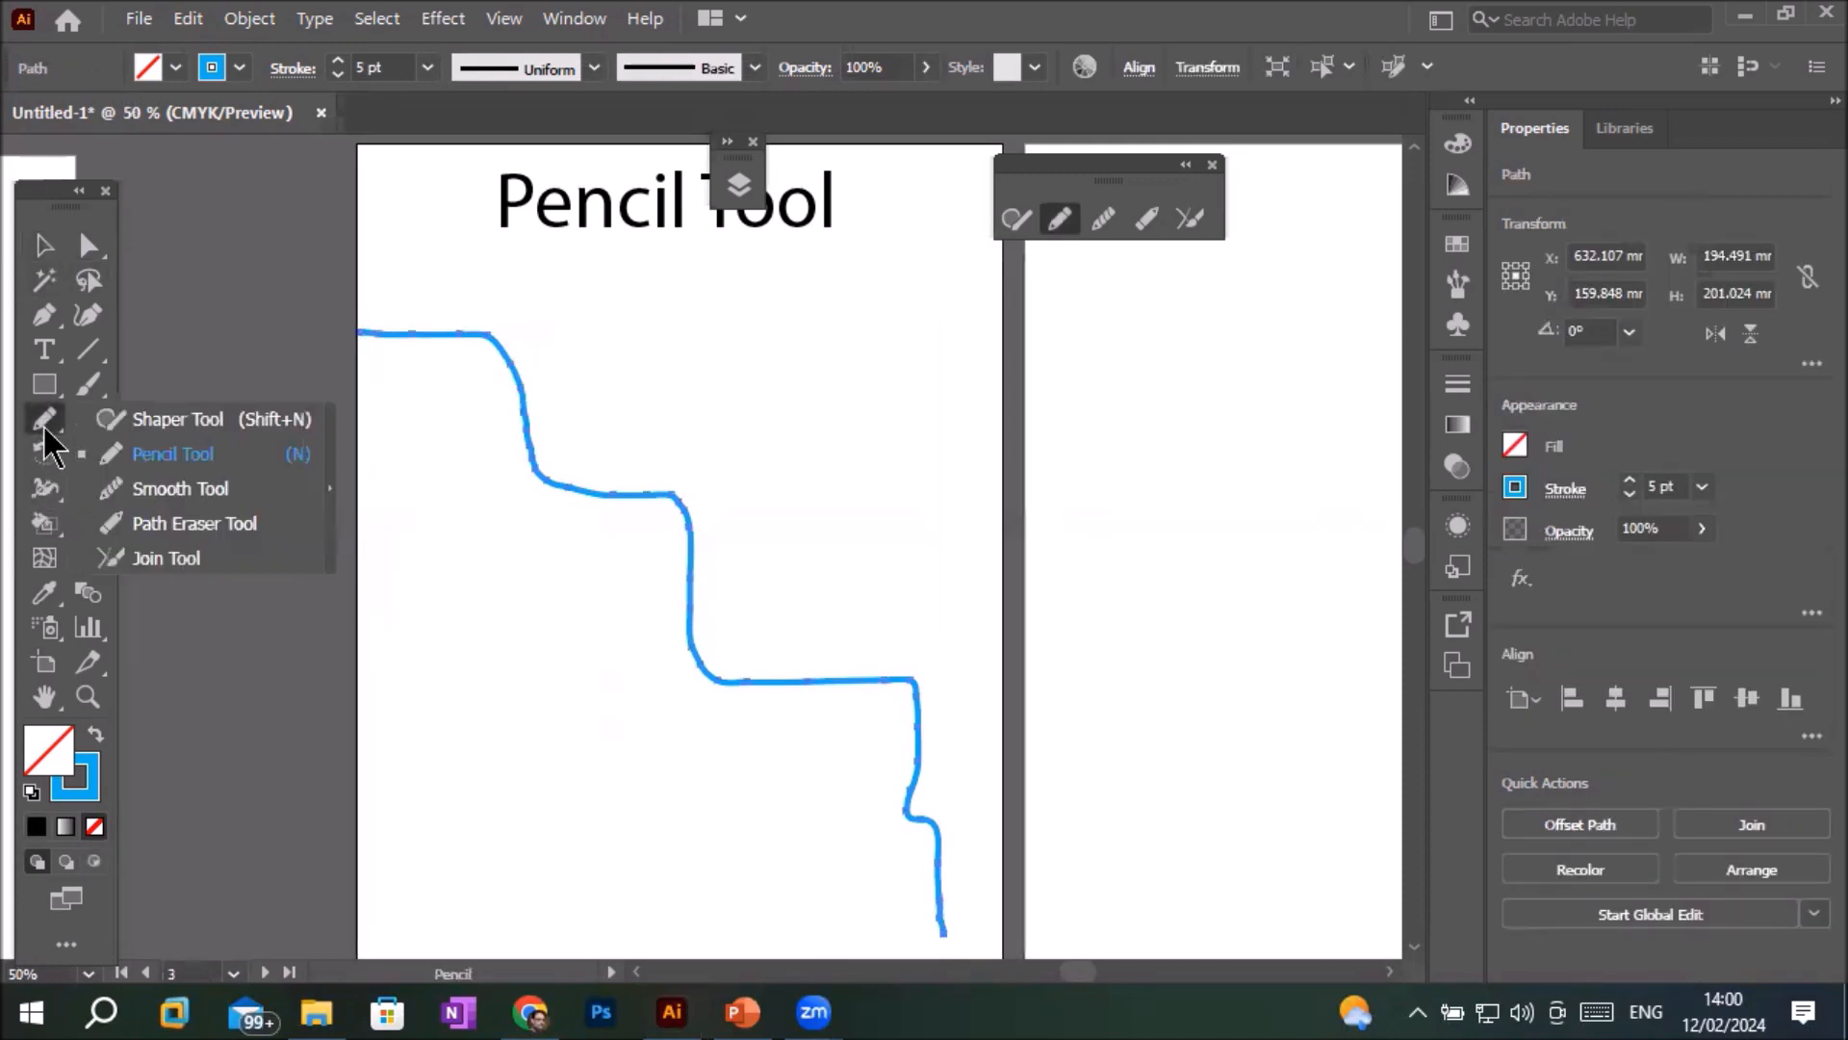
pyautogui.click(217, 501)
pyautogui.moveTo(456, 336)
pyautogui.mouseDown()
pyautogui.moveTo(582, 503)
pyautogui.moveTo(700, 603)
pyautogui.moveTo(729, 692)
pyautogui.moveTo(830, 676)
pyautogui.moveTo(923, 705)
pyautogui.moveTo(966, 958)
pyautogui.mouseUp()
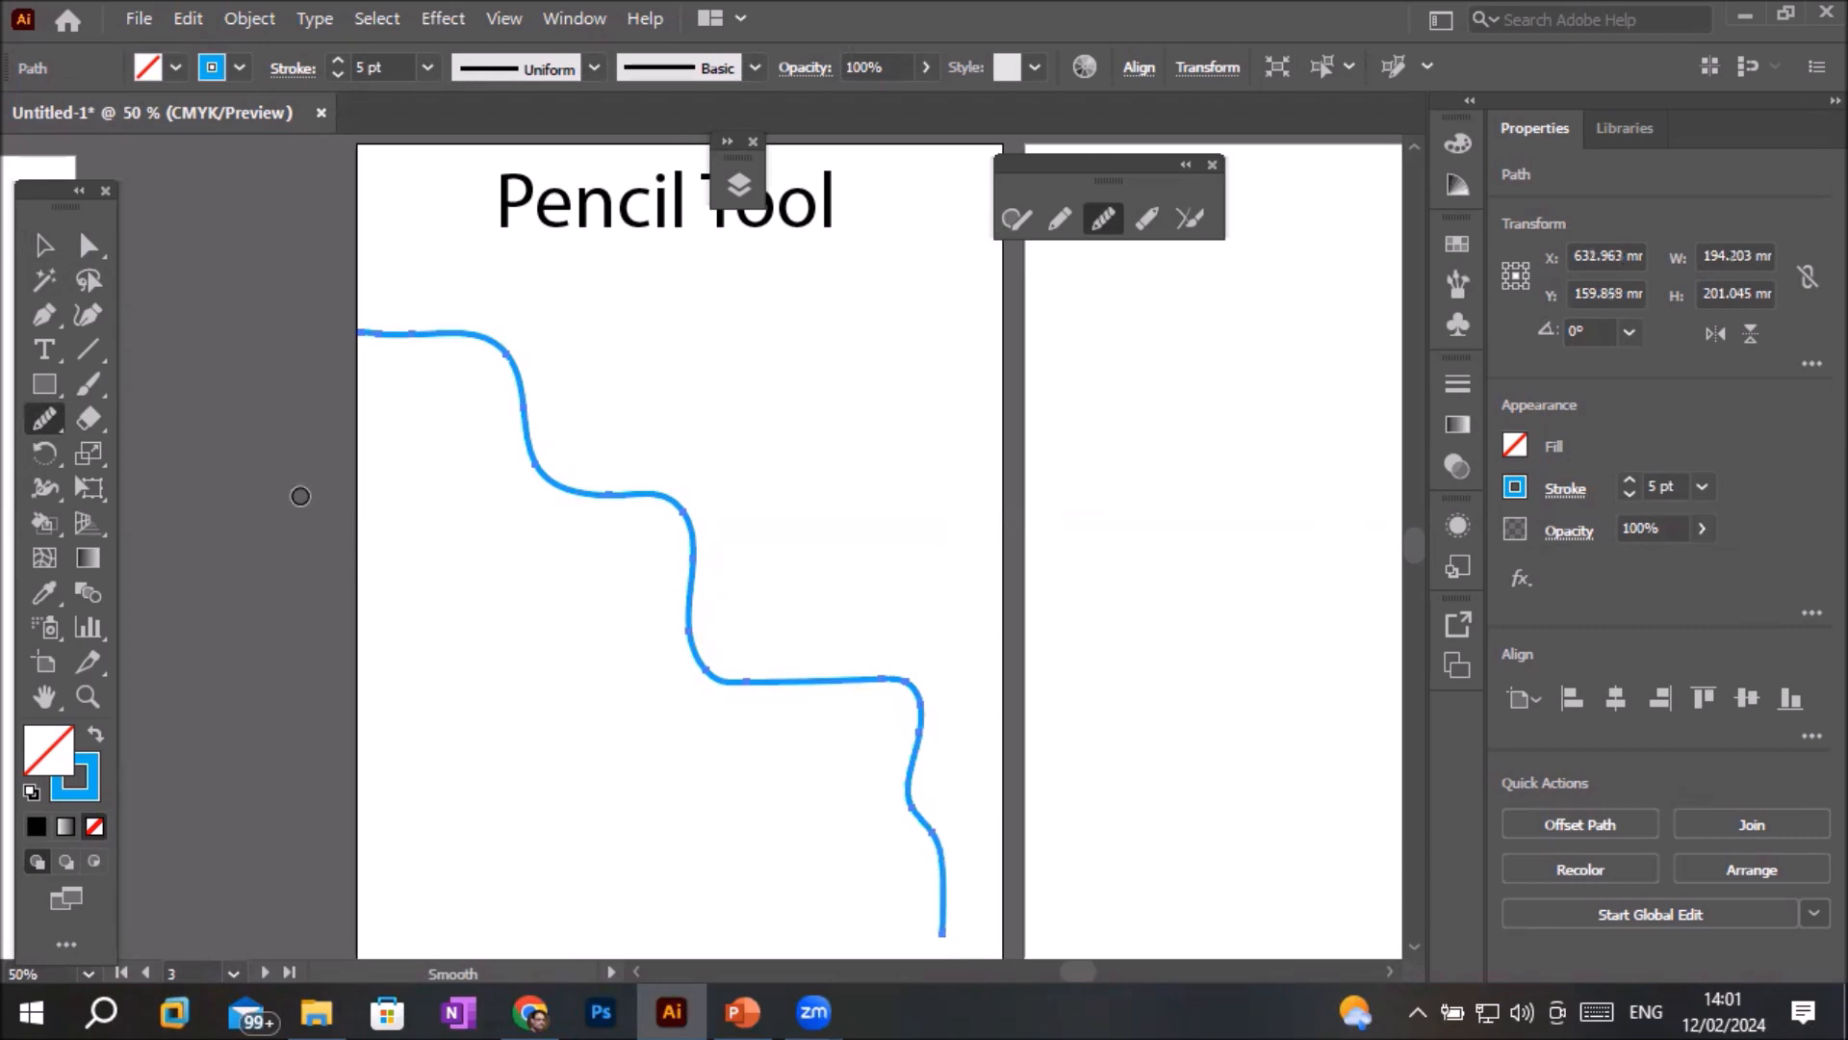
# - Cut two small gaps in the blue line with the Path Eraser tool, one on each of the two lower horizontal stretches
pyautogui.click(42, 421)
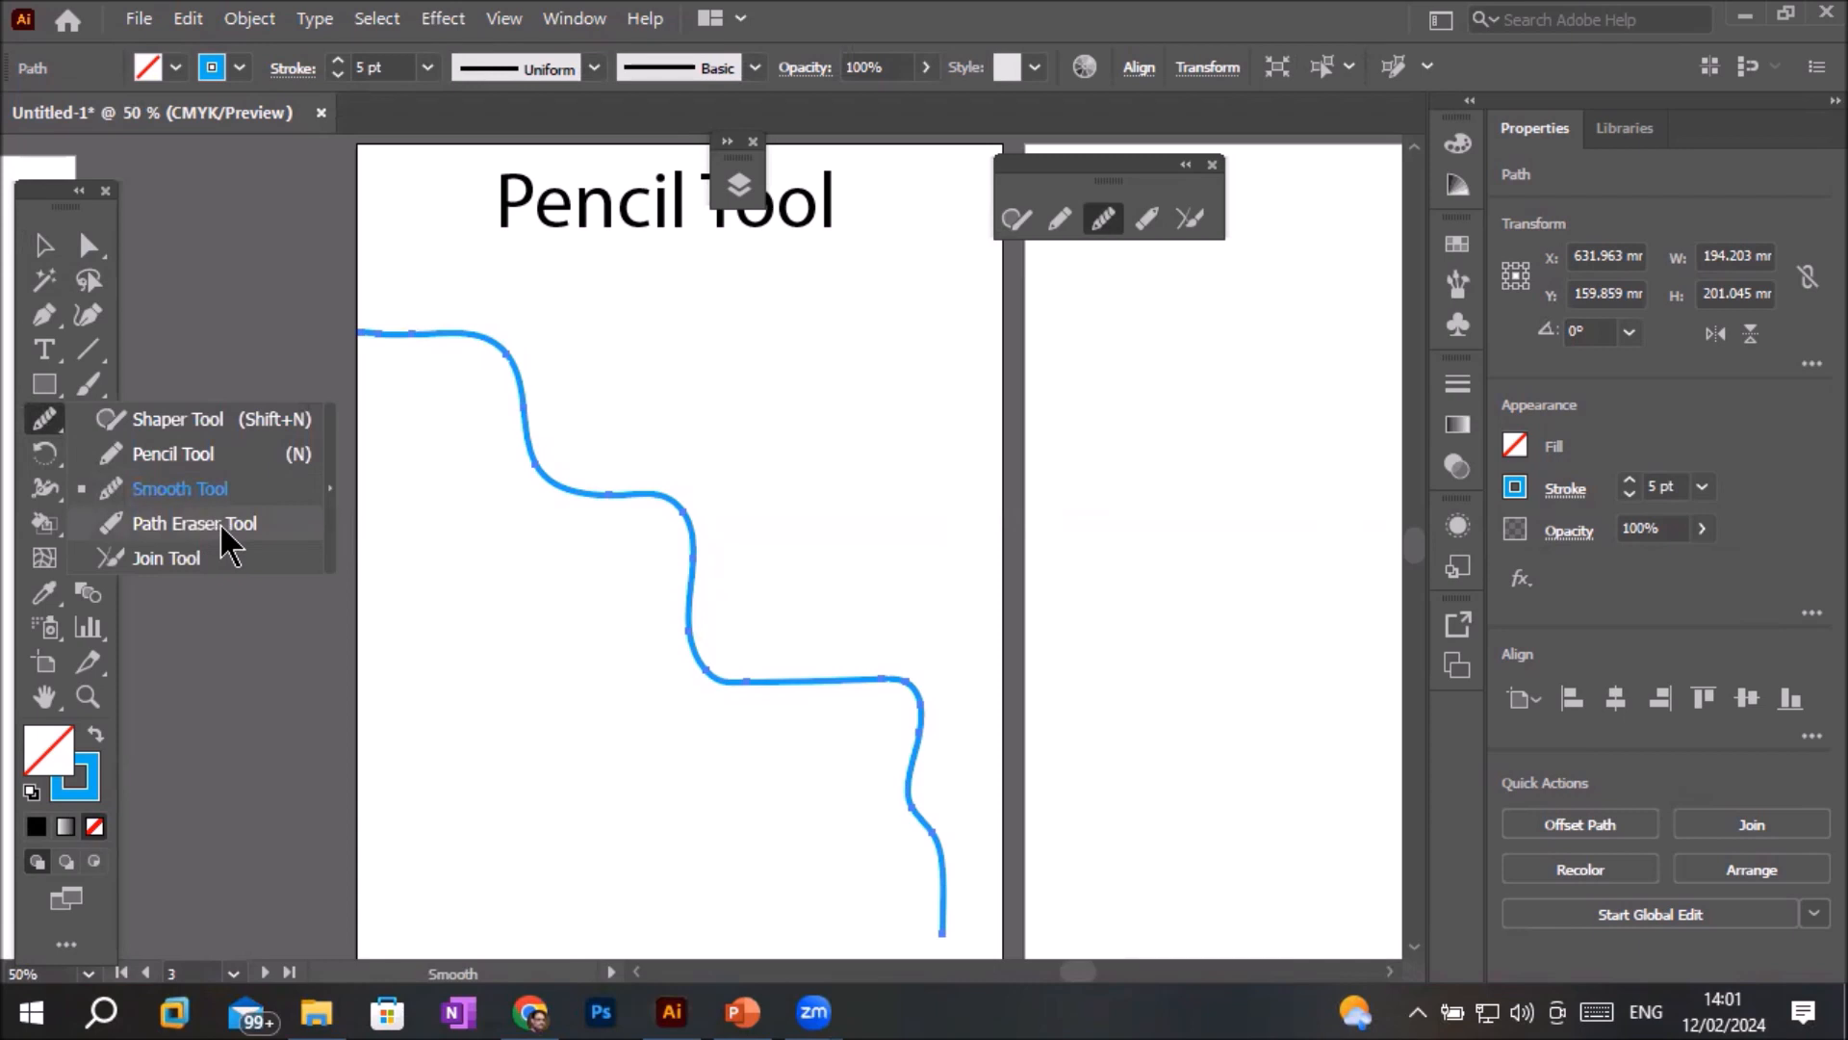
pyautogui.click(222, 525)
pyautogui.scroll(2, 546, 551)
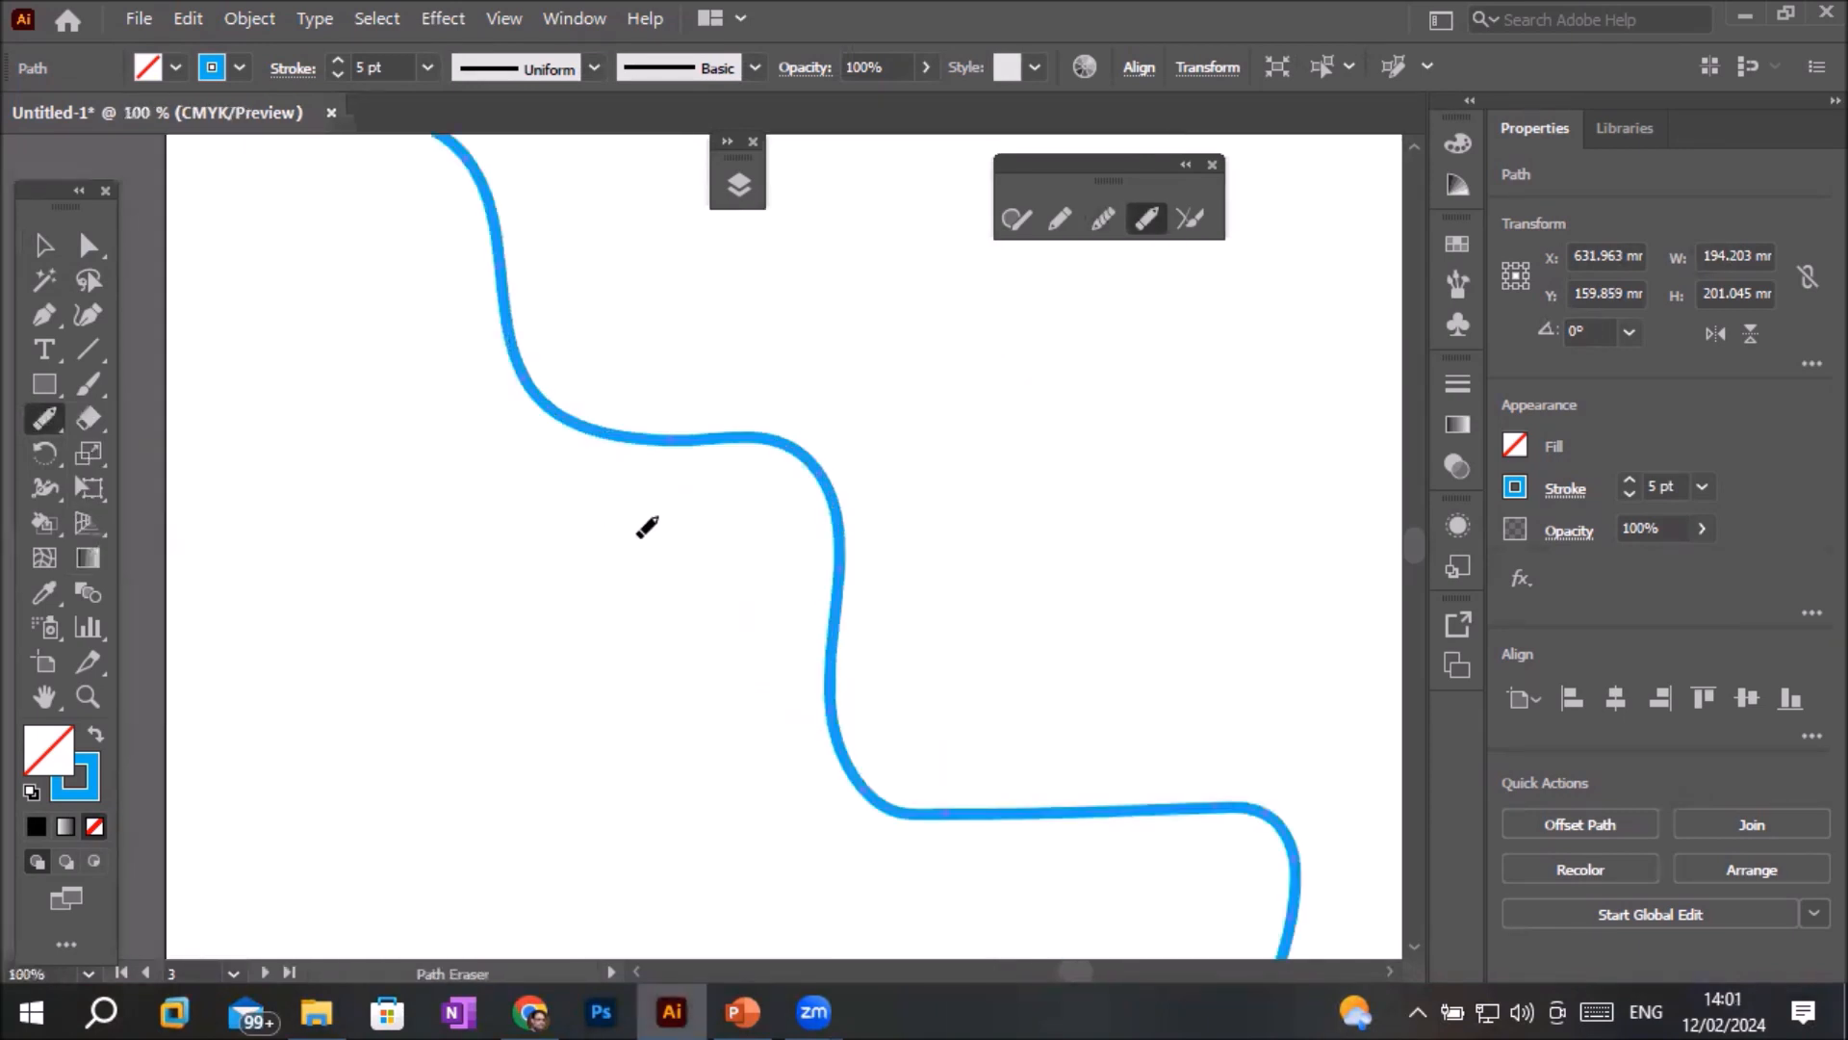
pyautogui.scroll(-2, 651, 536)
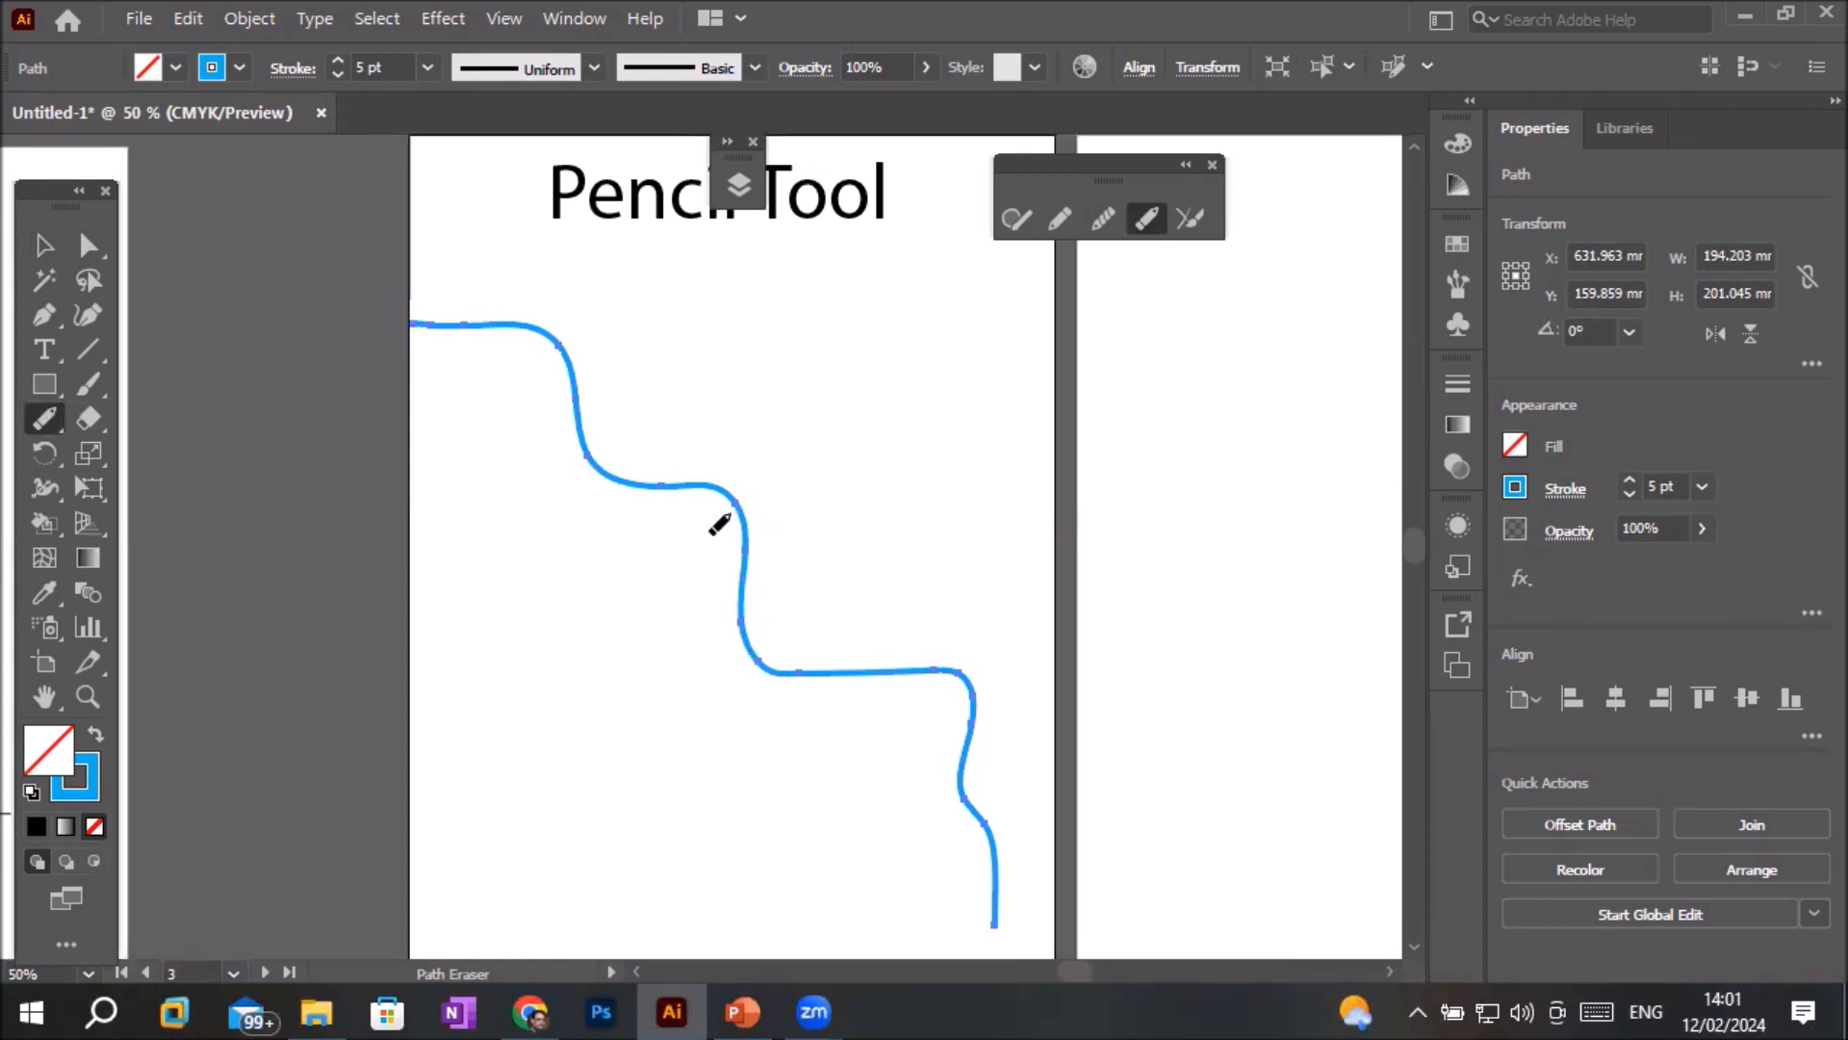
pyautogui.moveTo(708, 492); pyautogui.dragTo(678, 487)
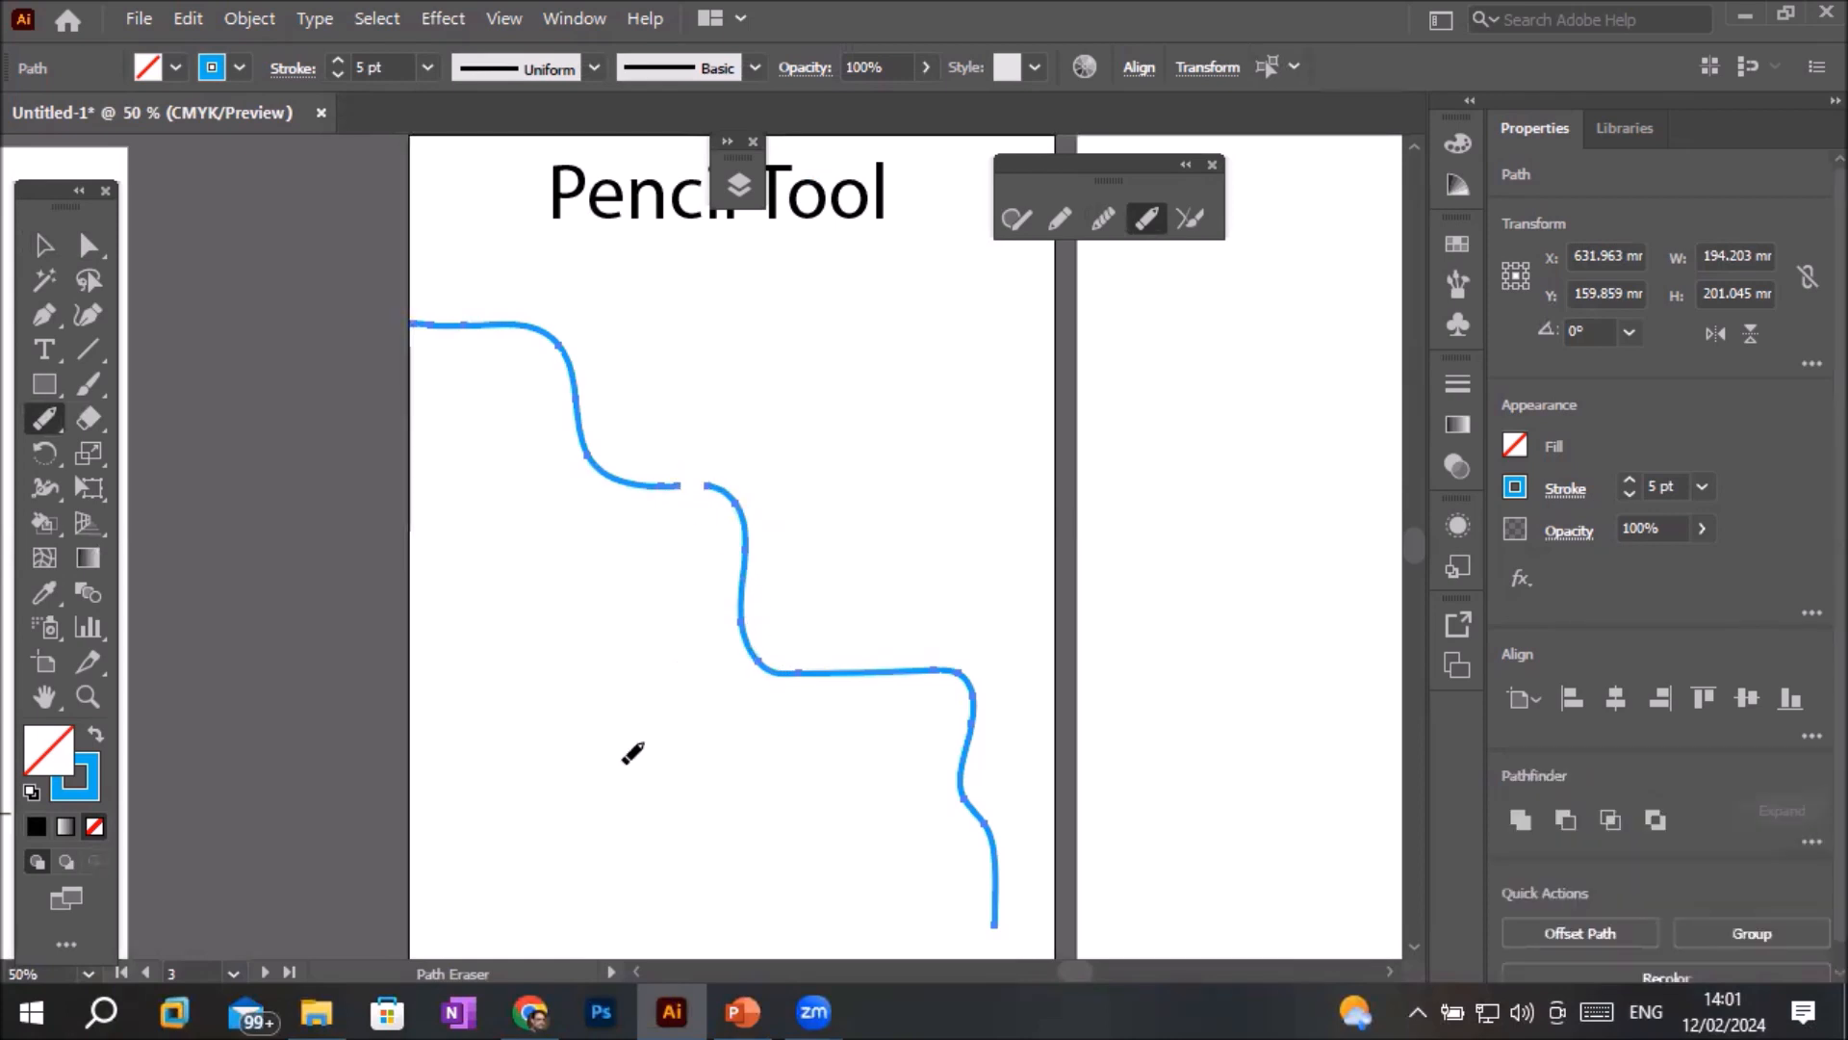
pyautogui.moveTo(926, 683); pyautogui.dragTo(901, 679)
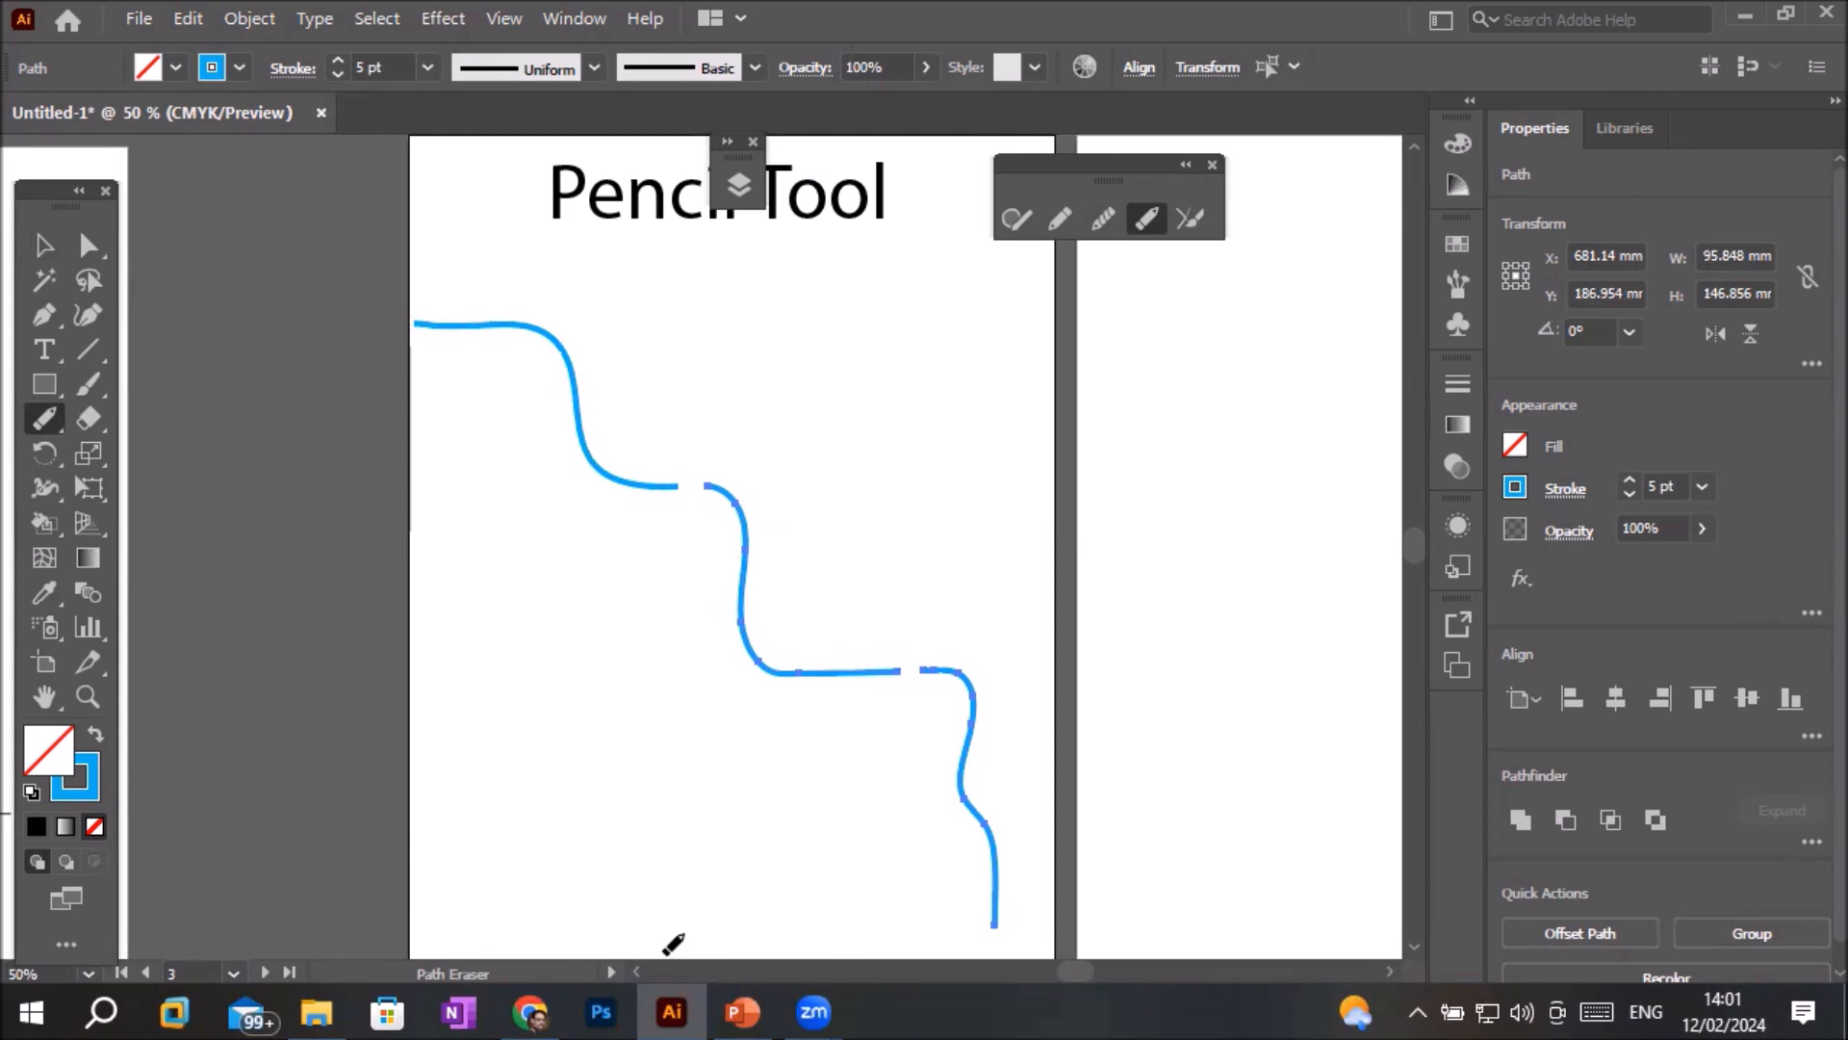
# - Try to close the upper gap in the blue line with the Join tool
pyautogui.scroll(2, 664, 507)
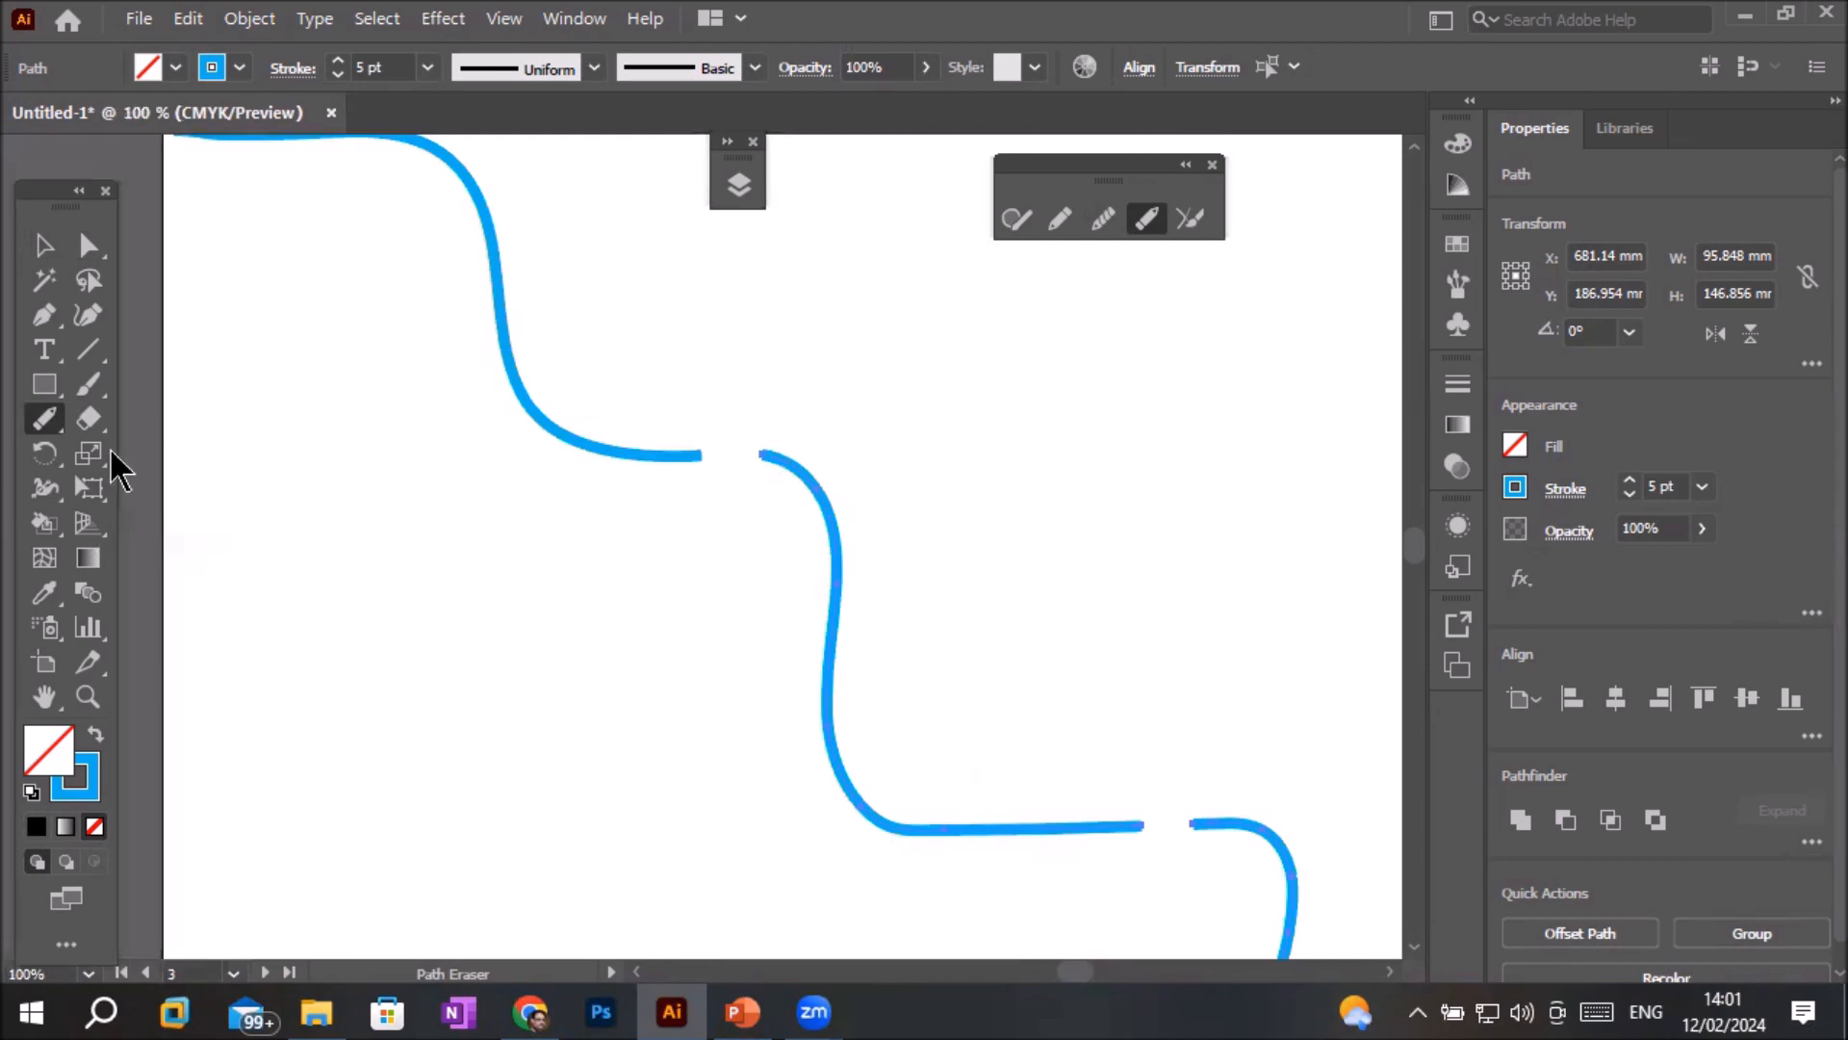
pyautogui.rightClick(45, 419)
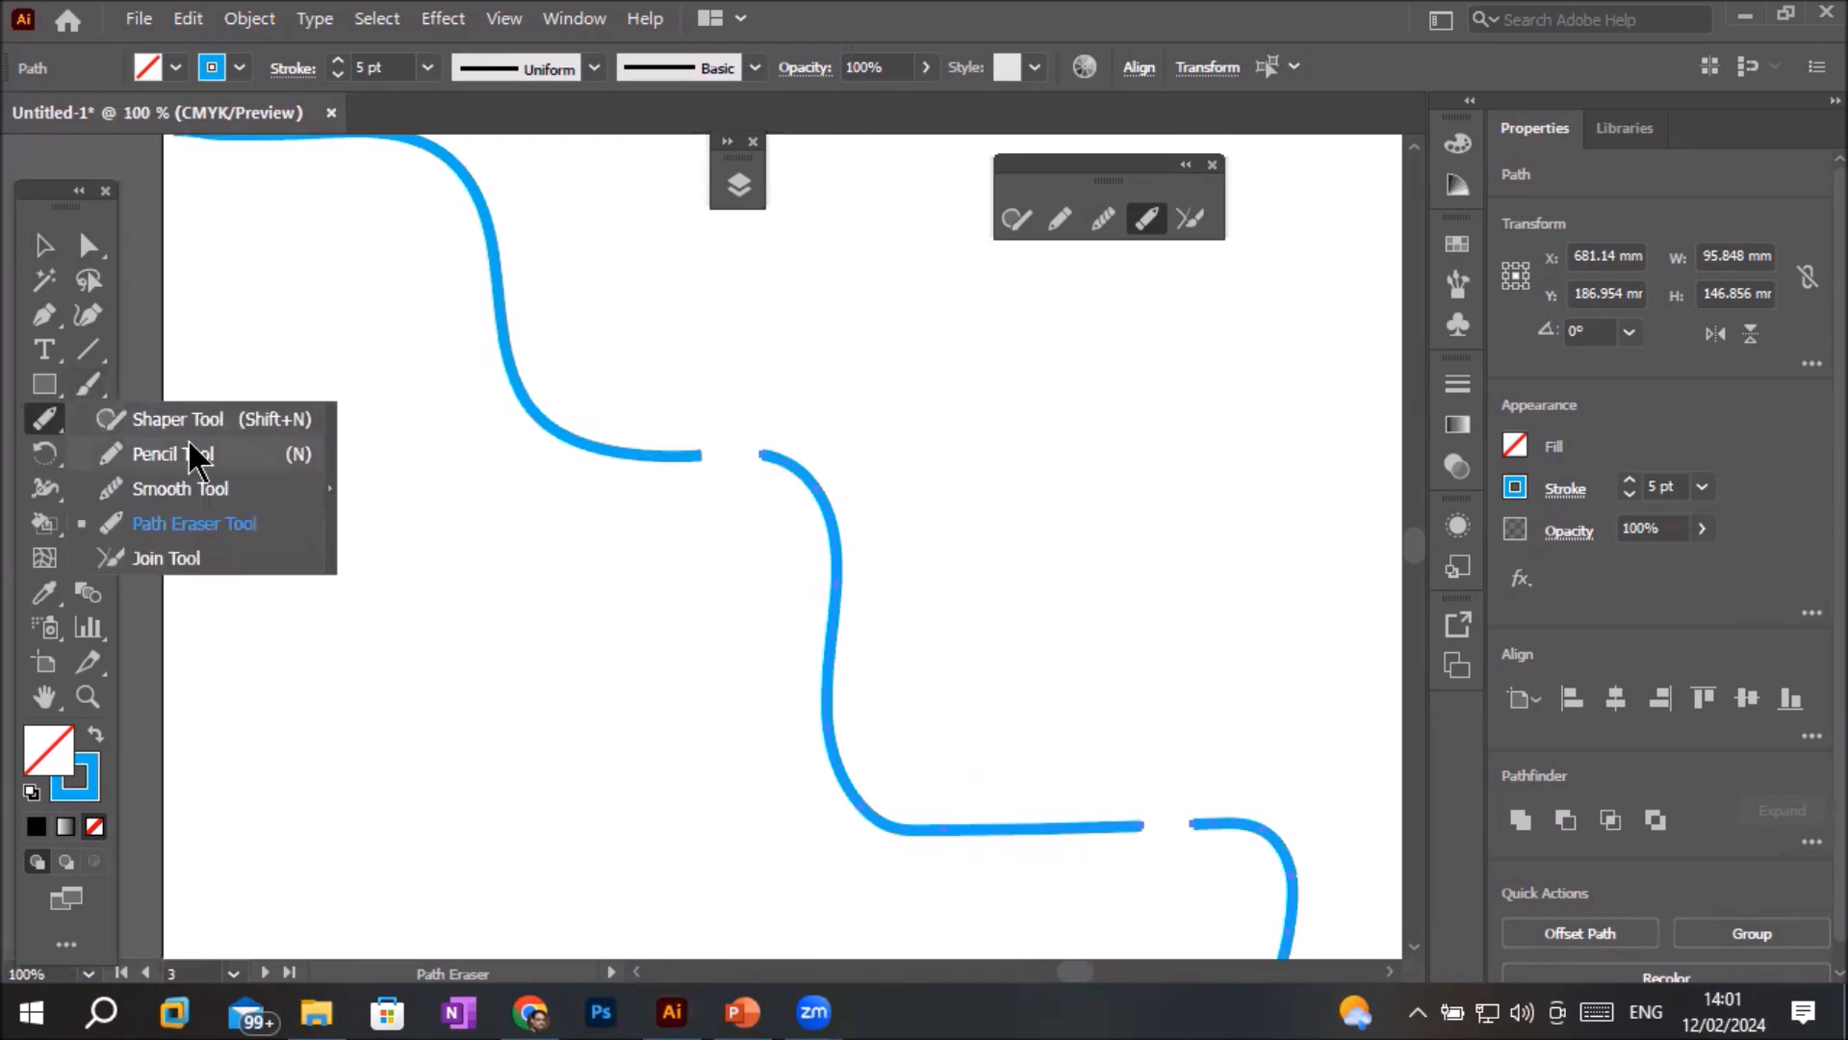
pyautogui.click(207, 558)
pyautogui.moveTo(671, 455); pyautogui.dragTo(786, 453)
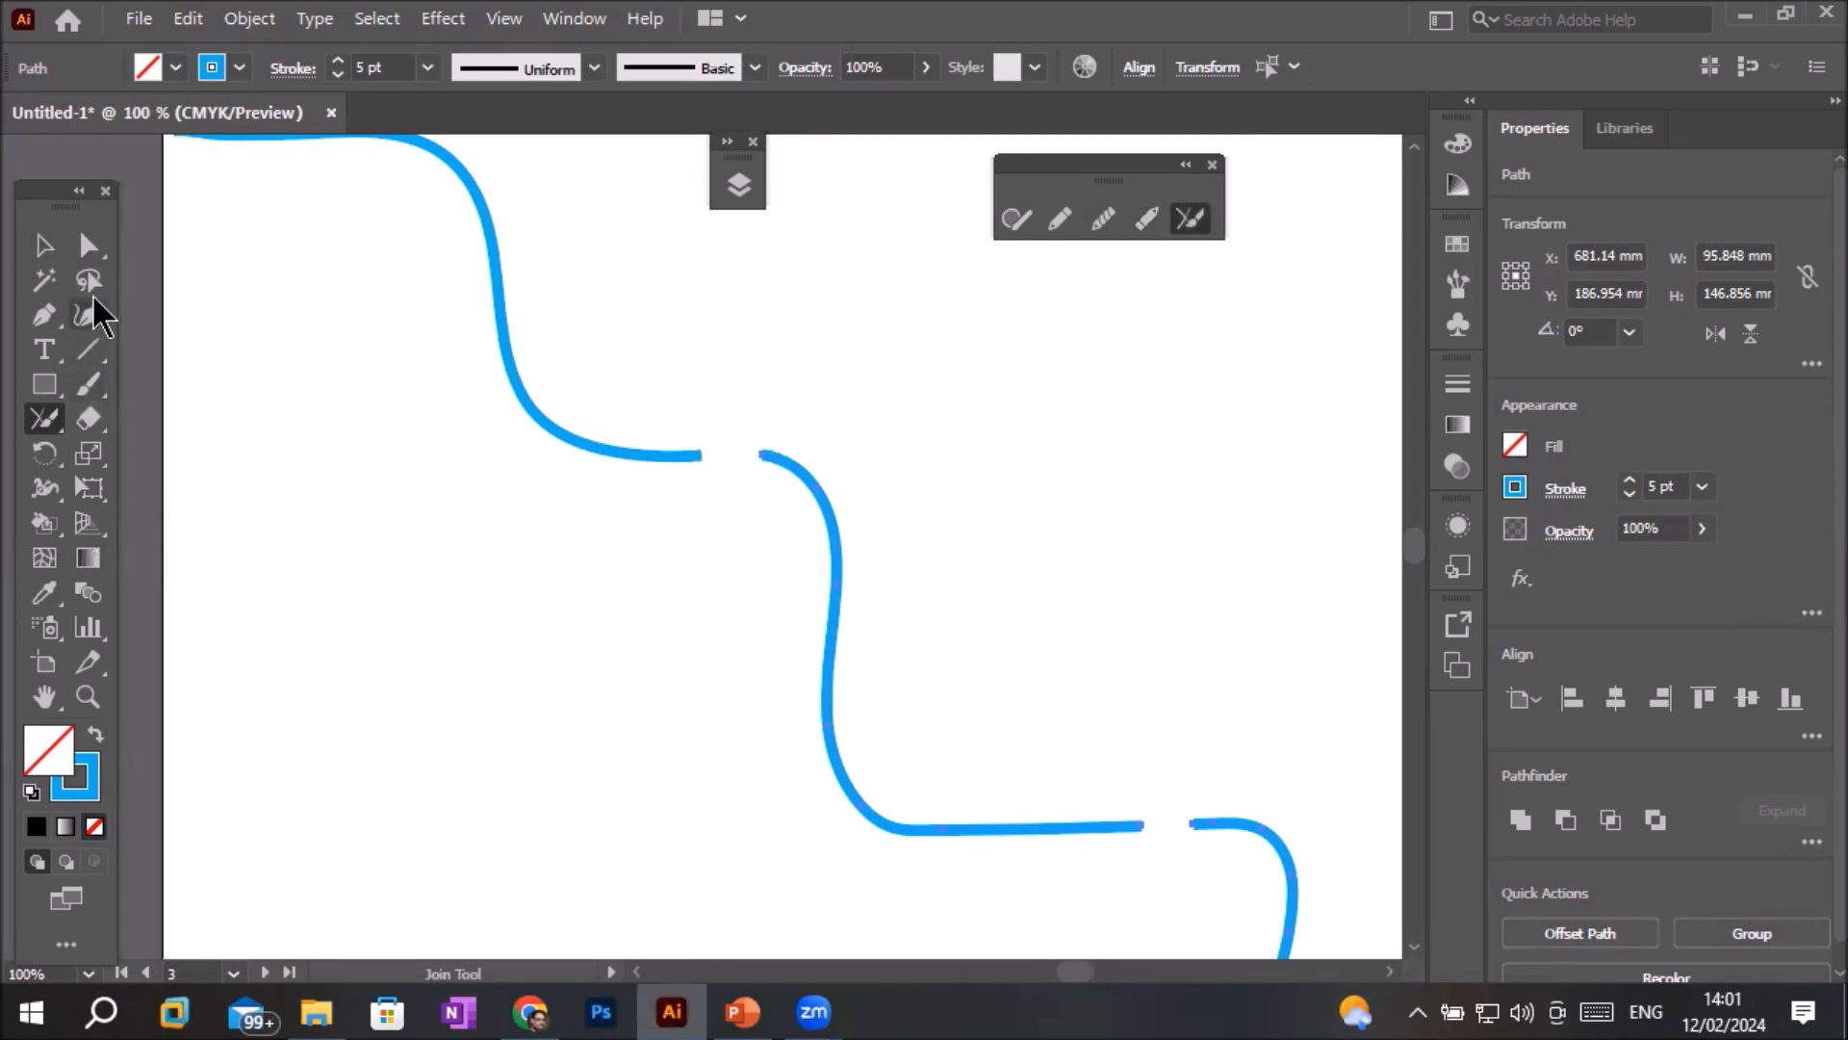
# - Select the two open end points at the upper gap with the Lasso tool and join them into one path
pyautogui.click(88, 281)
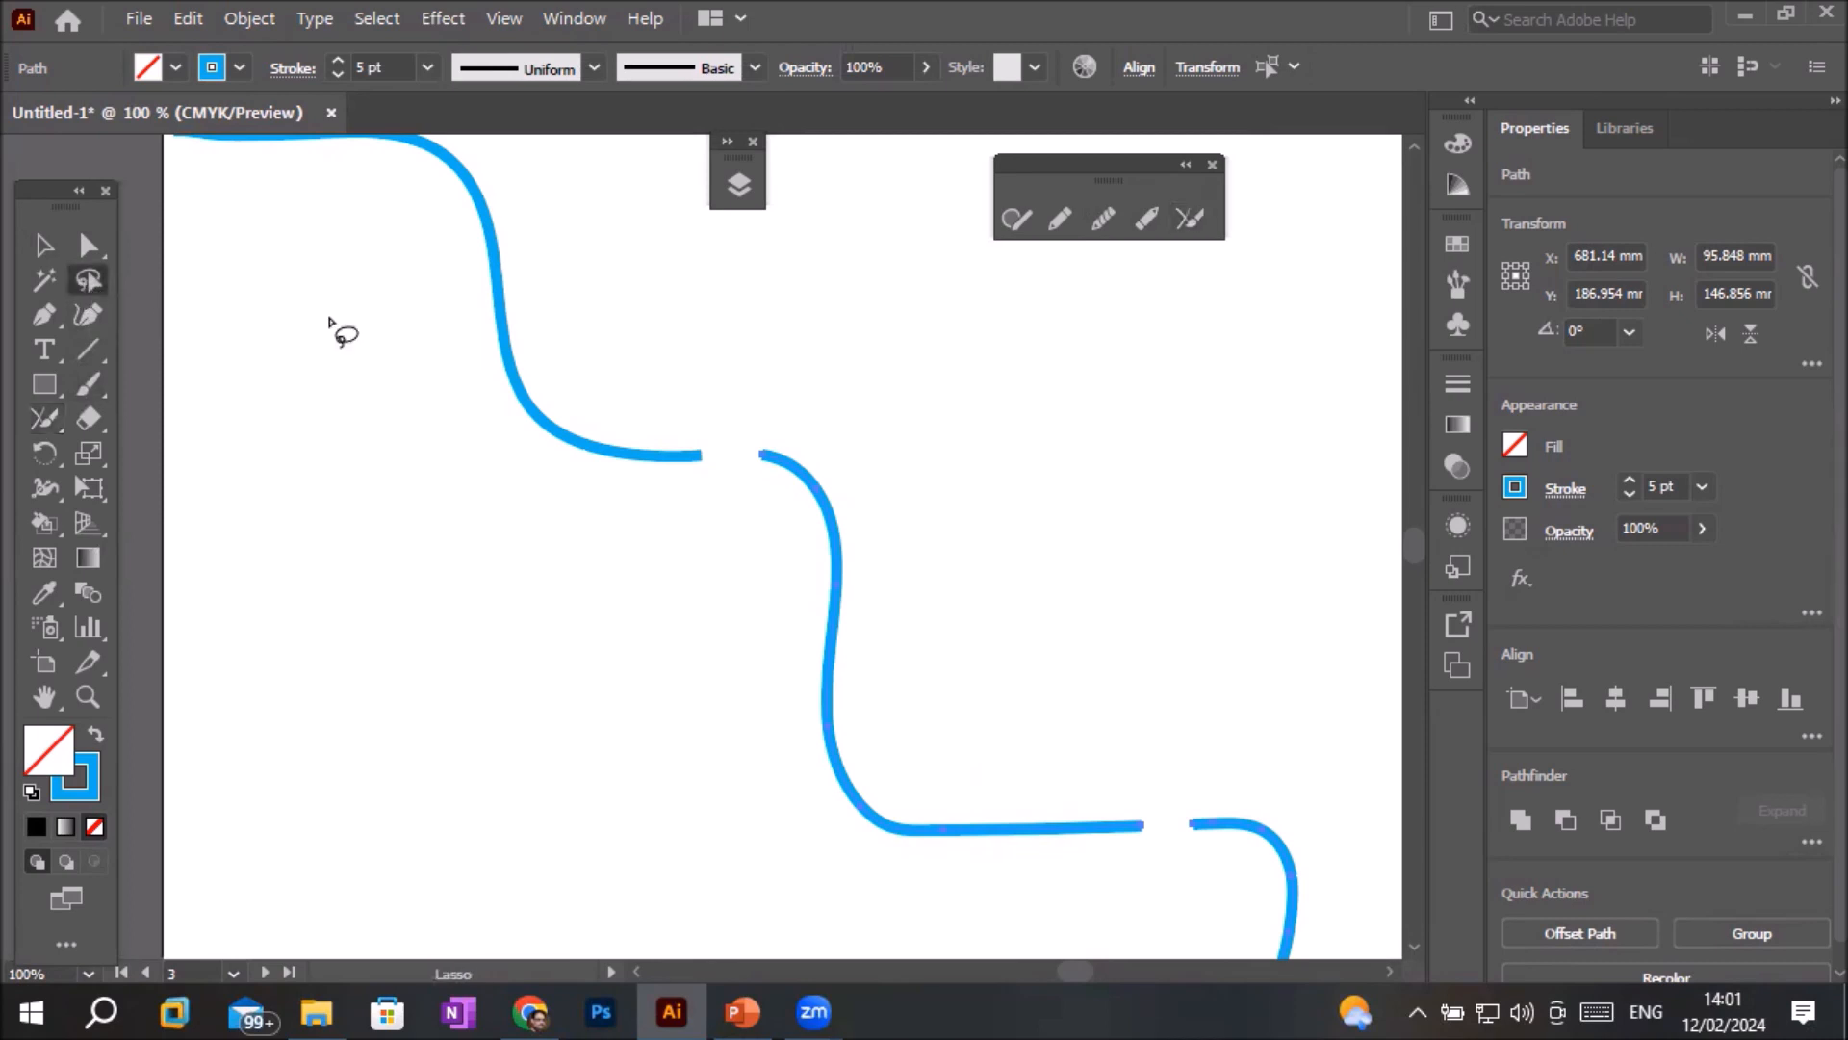
pyautogui.moveTo(717, 365)
pyautogui.mouseDown()
pyautogui.moveTo(668, 478)
pyautogui.moveTo(741, 546)
pyautogui.moveTo(888, 471)
pyautogui.moveTo(717, 366)
pyautogui.mouseUp()
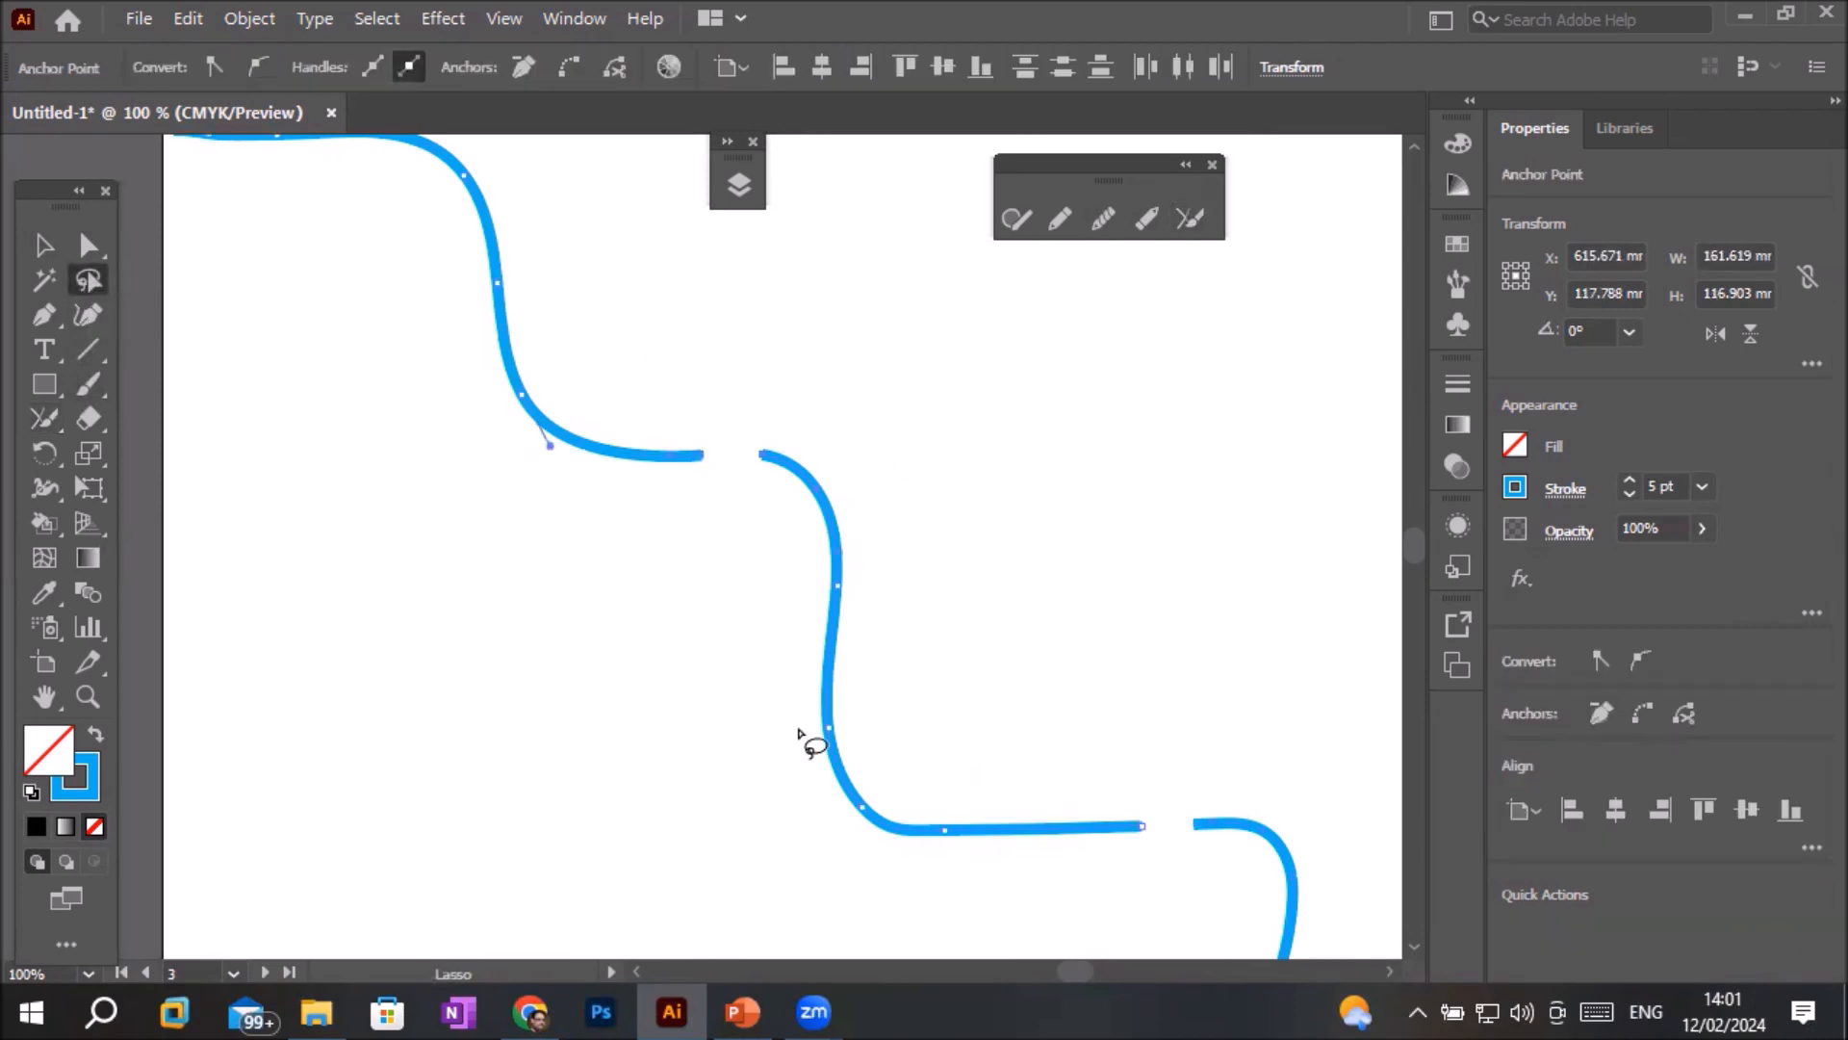
pyautogui.click(710, 443)
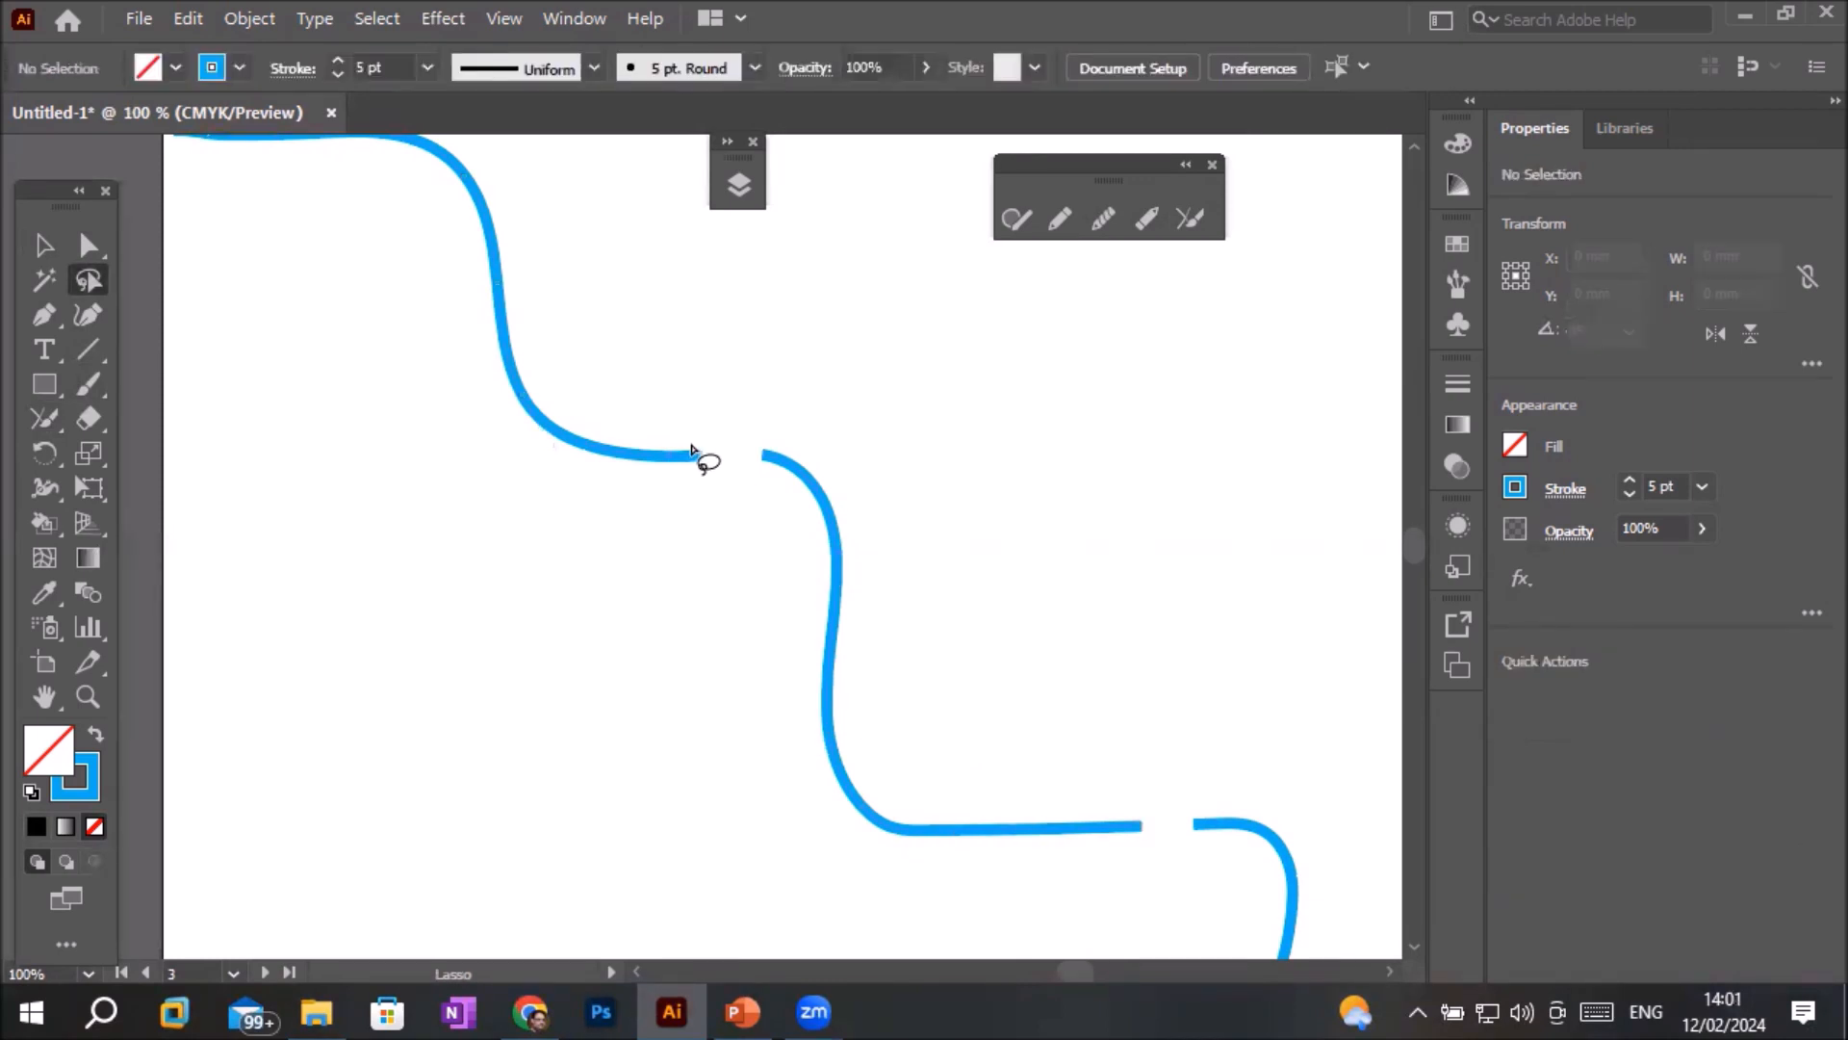
pyautogui.scroll(1, 717, 466)
pyautogui.moveTo(688, 408)
pyautogui.mouseDown()
pyautogui.moveTo(654, 480)
pyautogui.moveTo(697, 512)
pyautogui.moveTo(801, 506)
pyautogui.moveTo(847, 442)
pyautogui.moveTo(691, 412)
pyautogui.mouseUp()
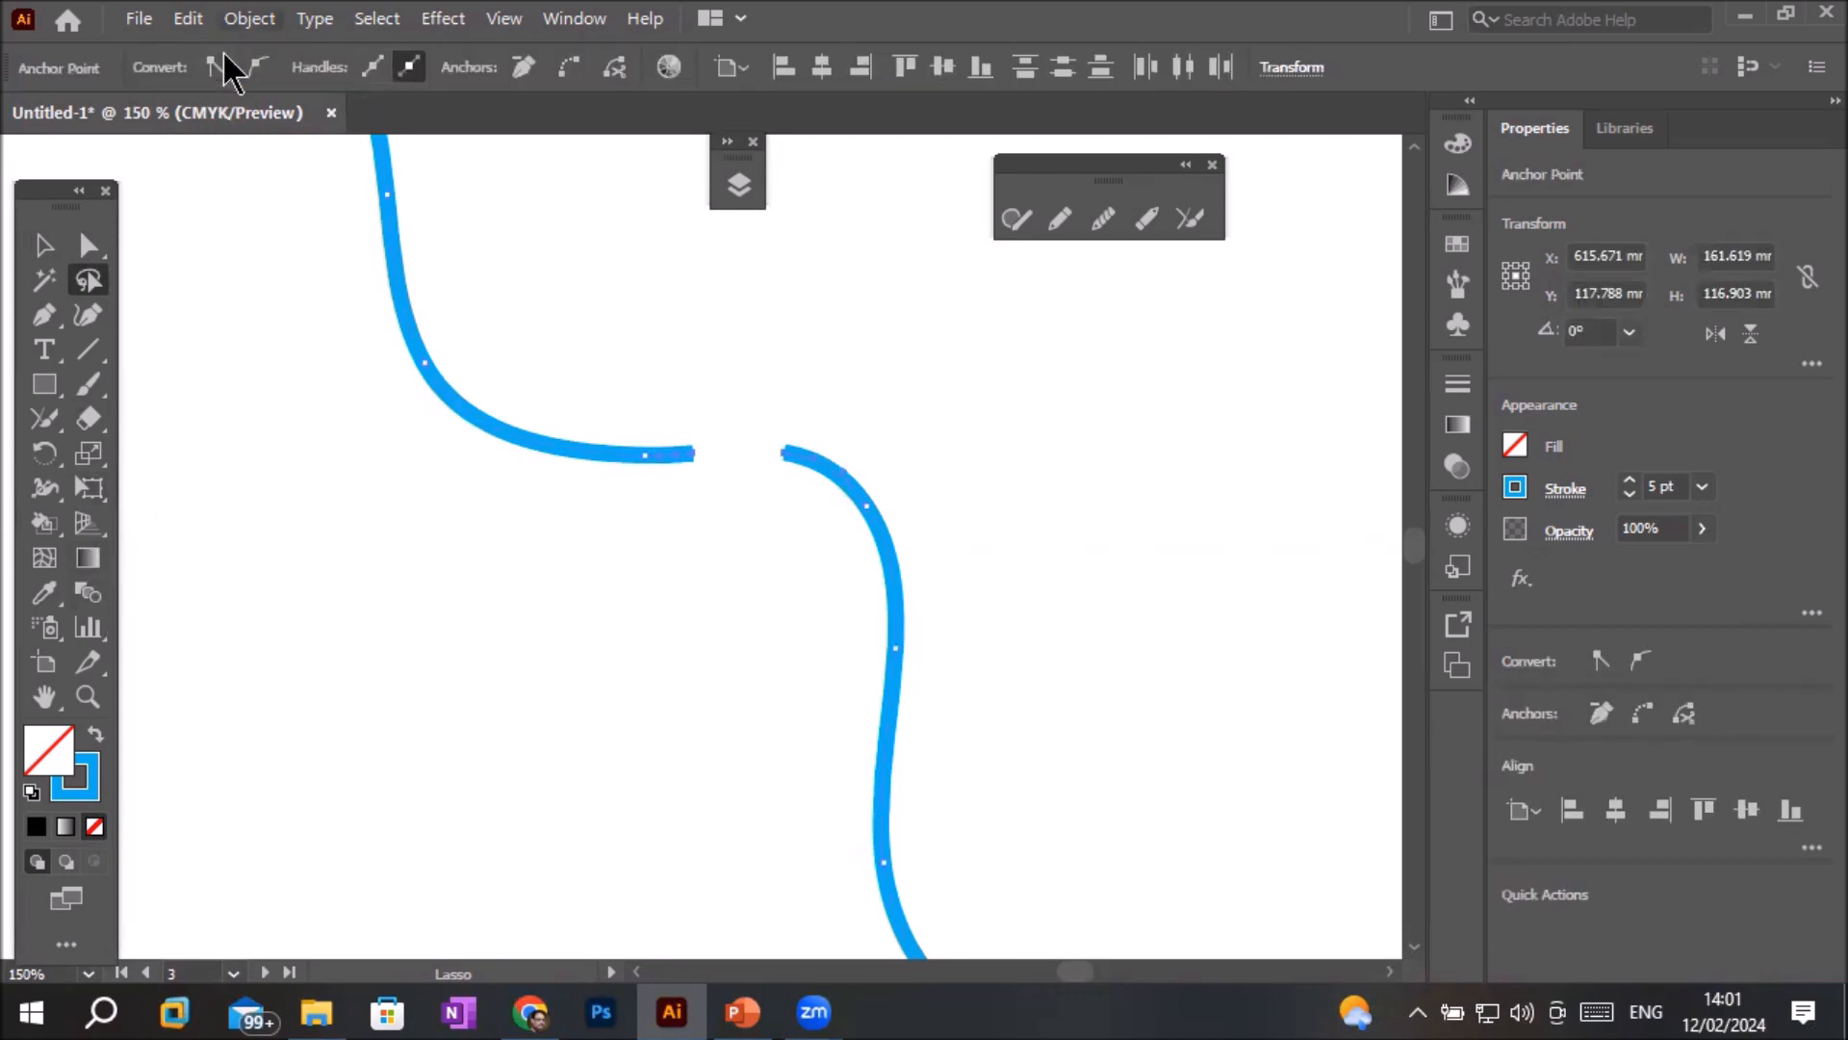
pyautogui.click(249, 18)
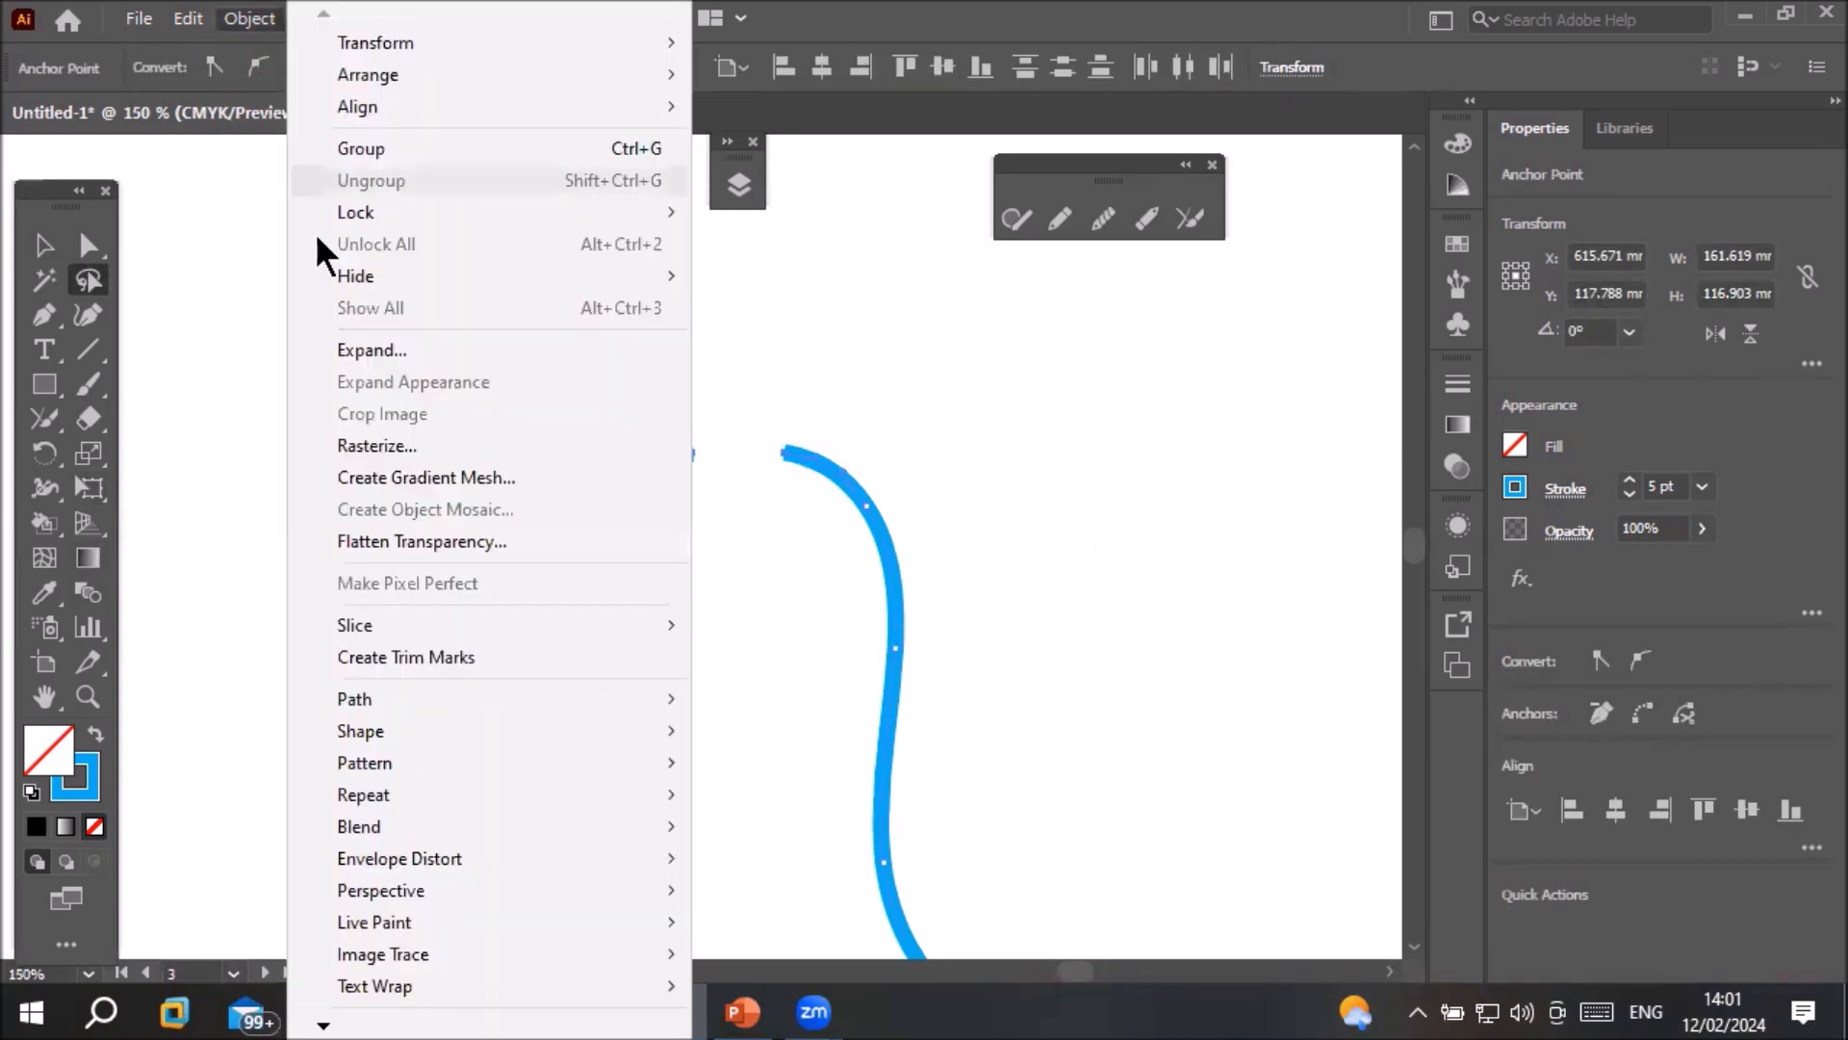
pyautogui.moveTo(426, 693)
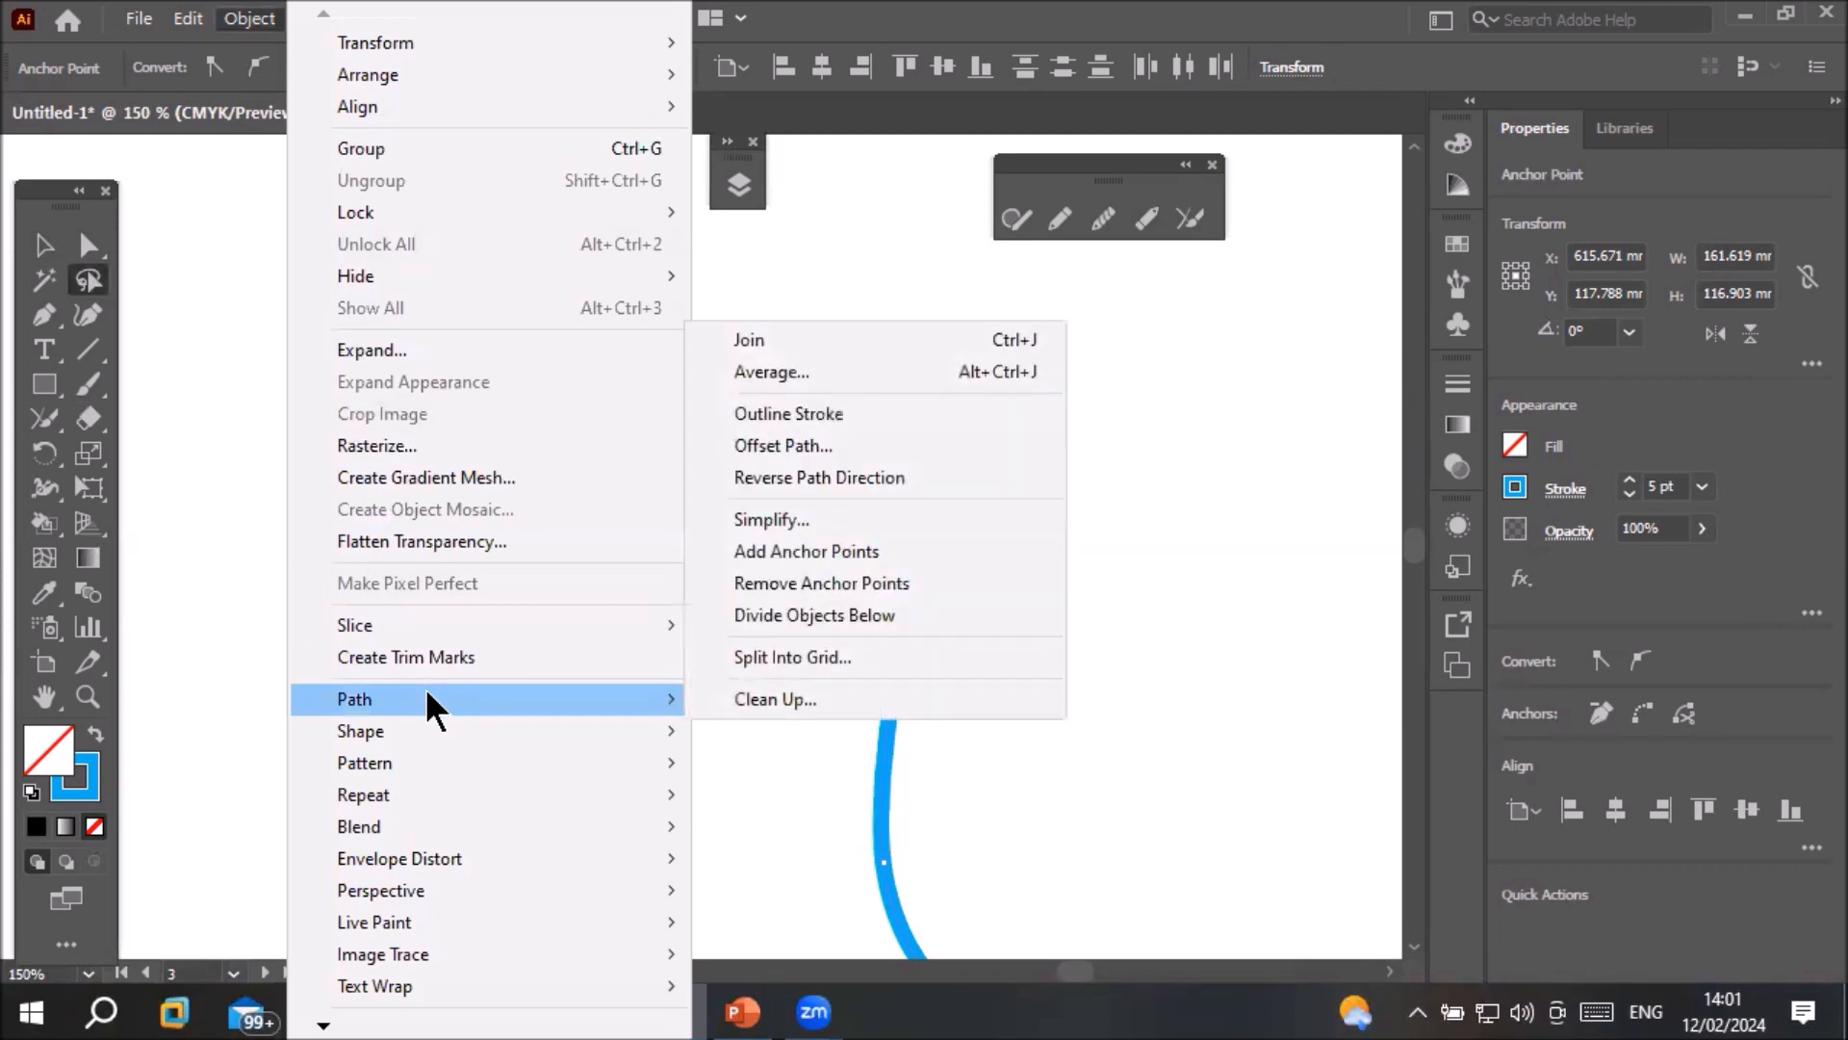
pyautogui.click(916, 339)
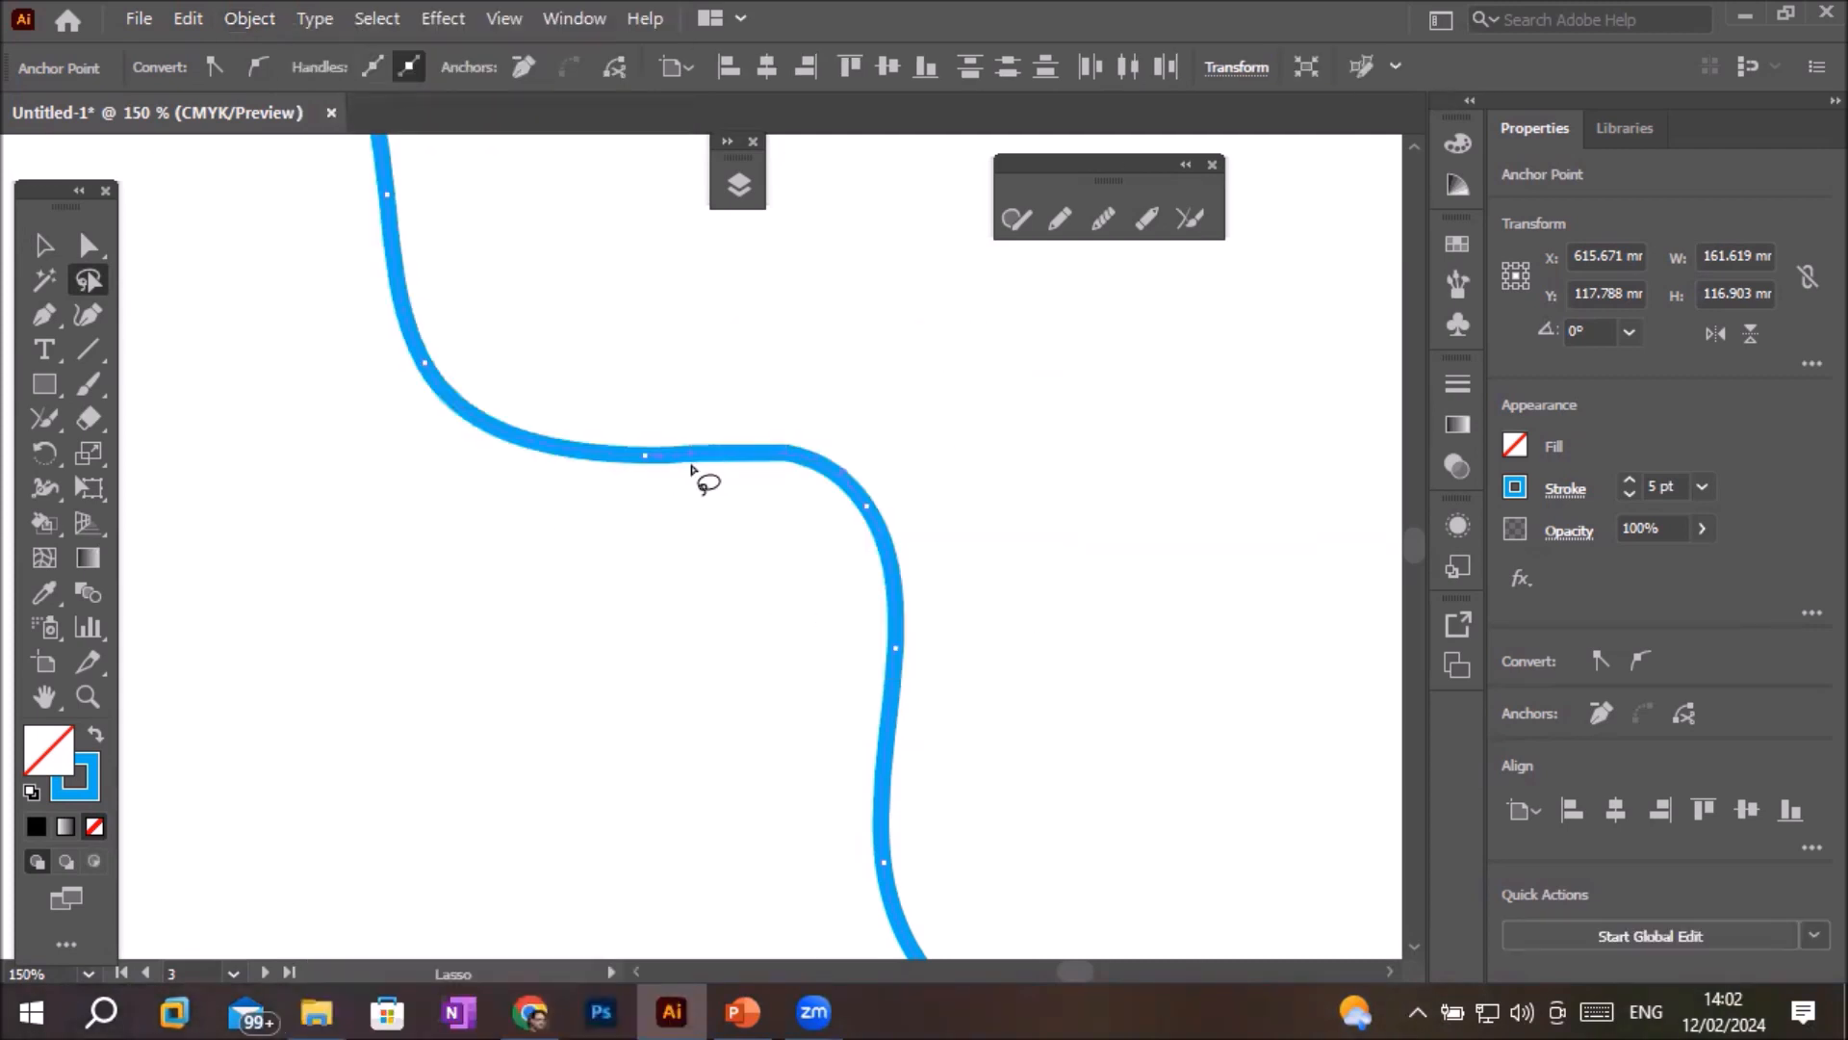
# - Select the two open end points at the lower gap in the blue line with the Lasso tool and join them
pyautogui.press('space')
pyautogui.moveTo(1056, 639); pyautogui.dragTo(884, 281)
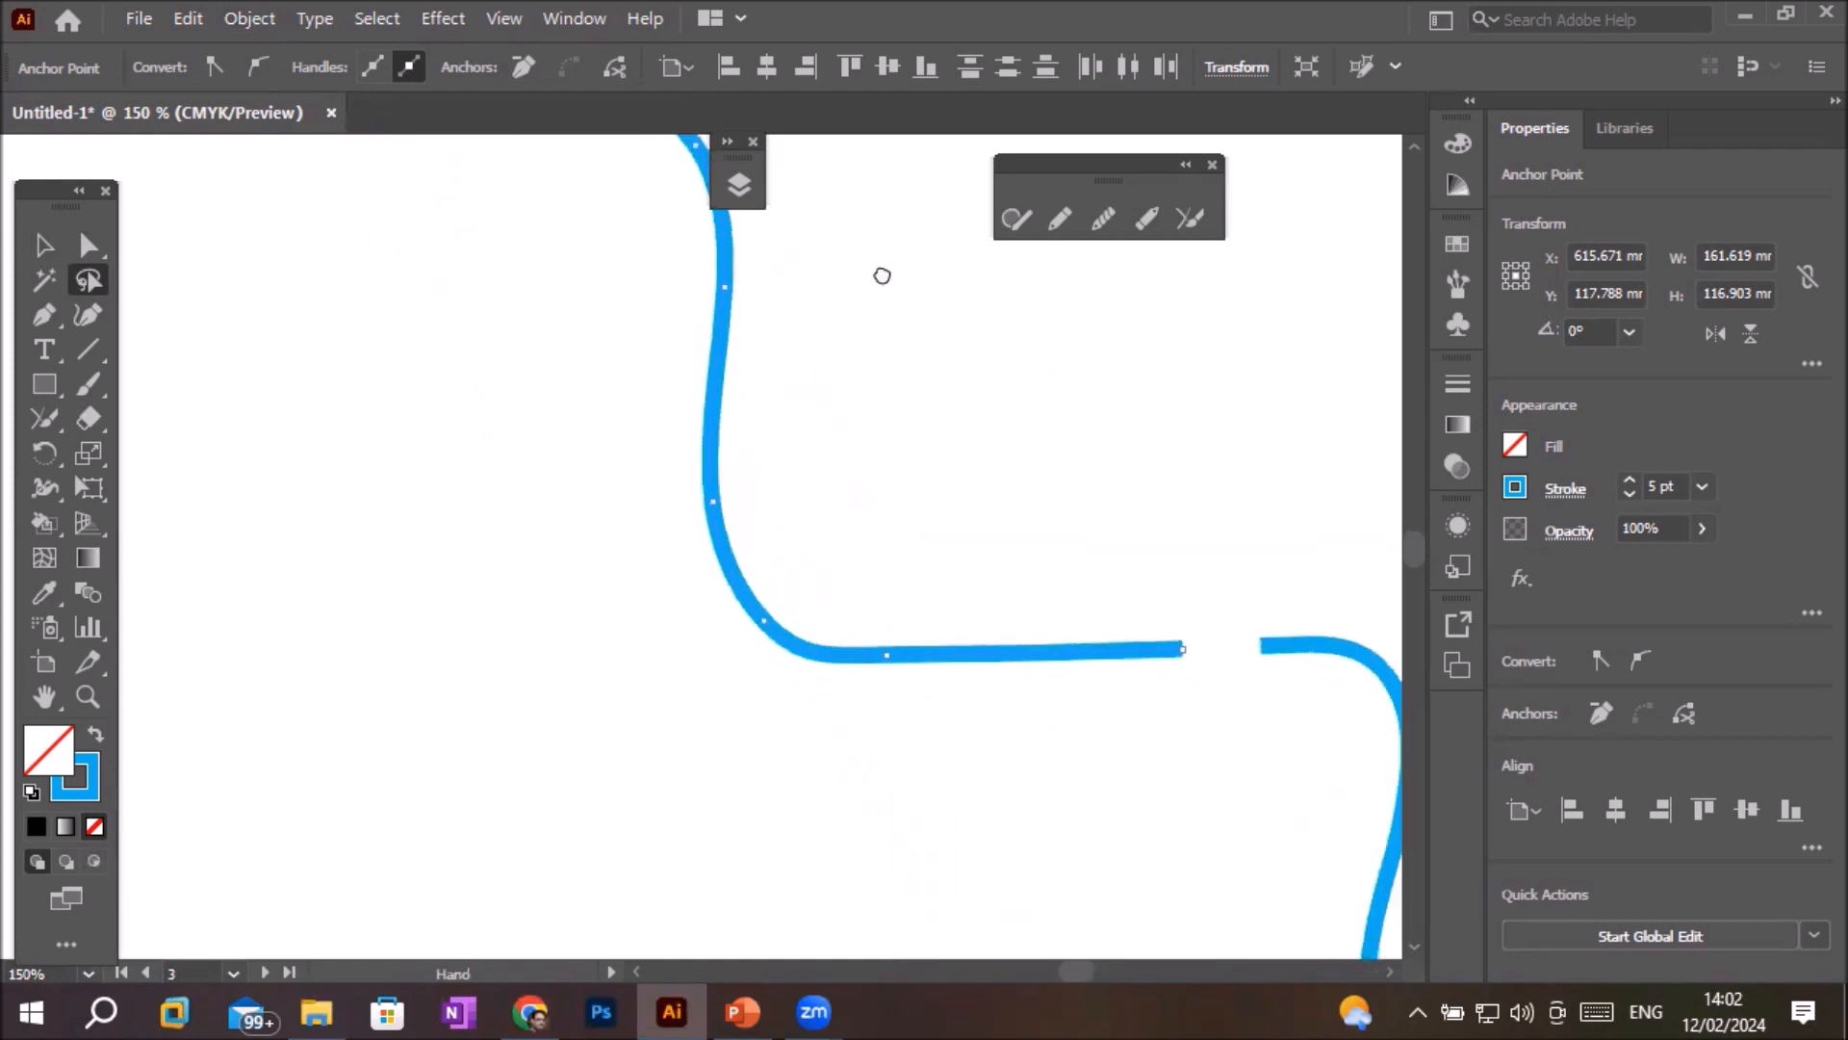
pyautogui.moveTo(1320, 549)
pyautogui.mouseDown()
pyautogui.moveTo(789, 561)
pyautogui.moveTo(710, 623)
pyautogui.mouseUp()
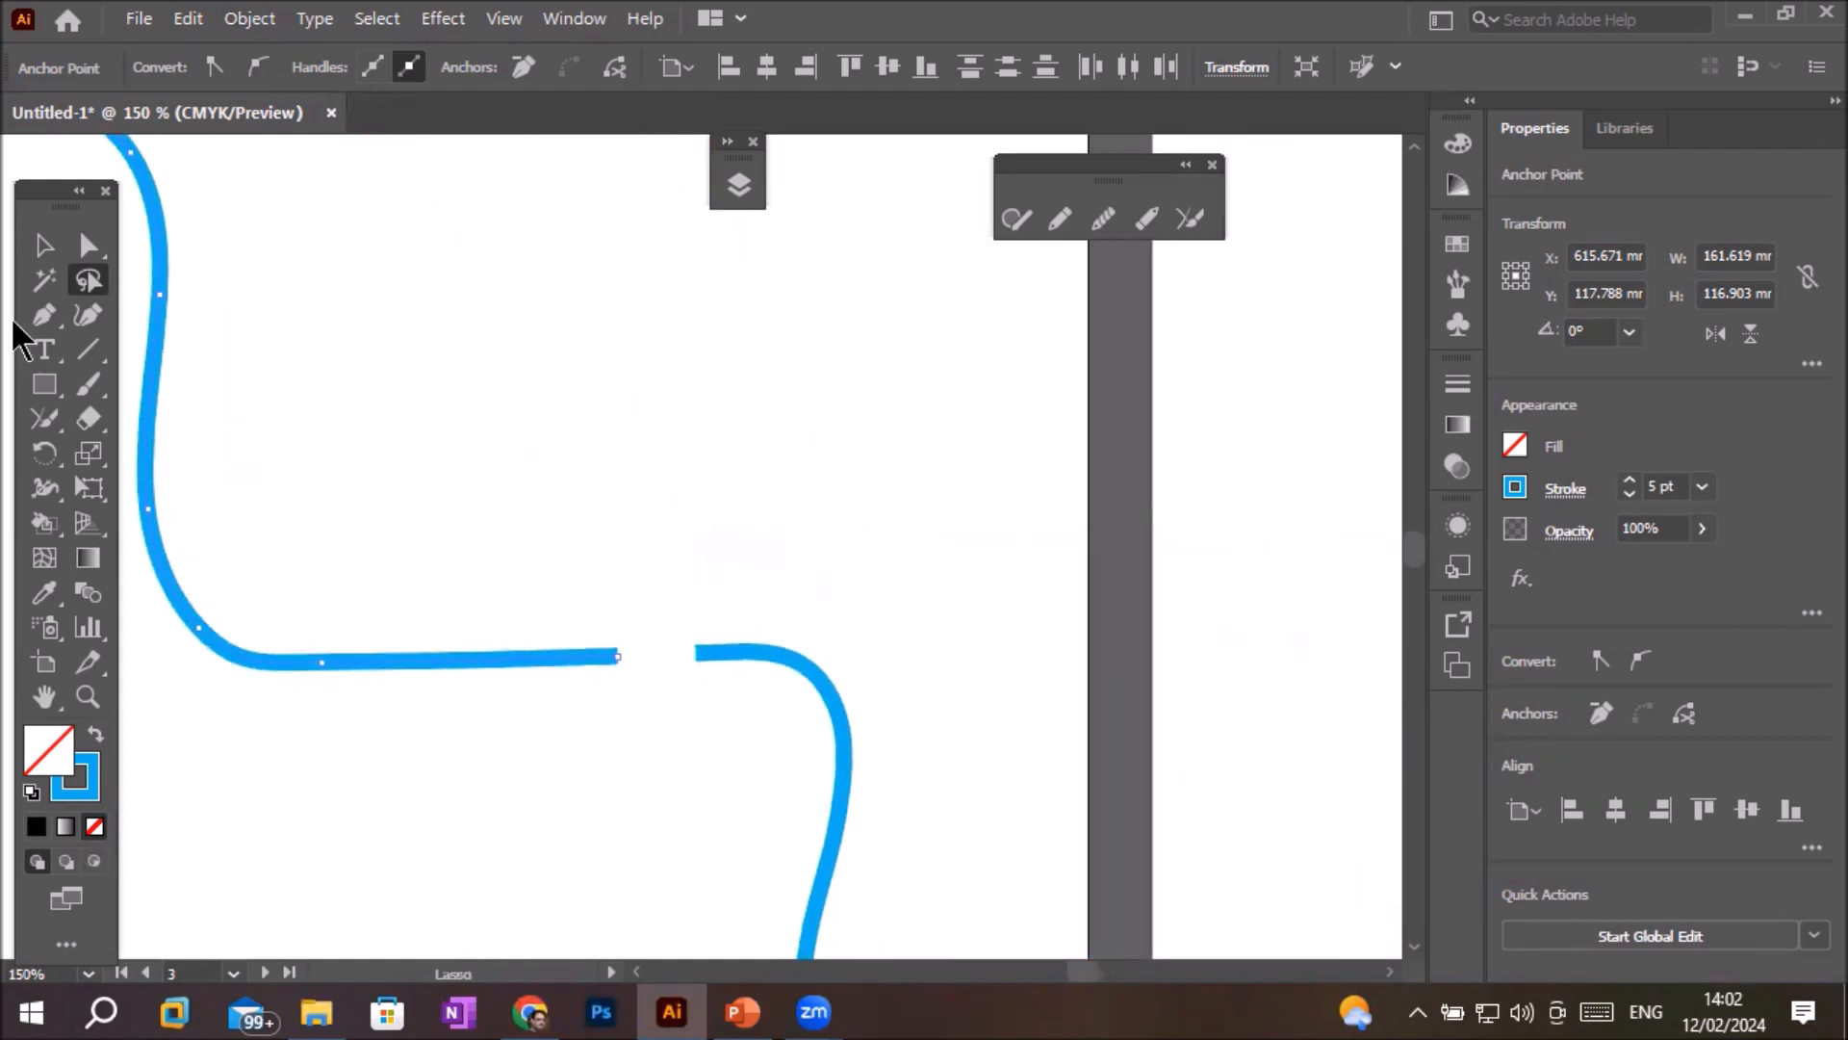
pyautogui.moveTo(632, 613)
pyautogui.mouseDown()
pyautogui.moveTo(590, 674)
pyautogui.moveTo(715, 694)
pyautogui.moveTo(733, 635)
pyautogui.moveTo(635, 616)
pyautogui.mouseUp()
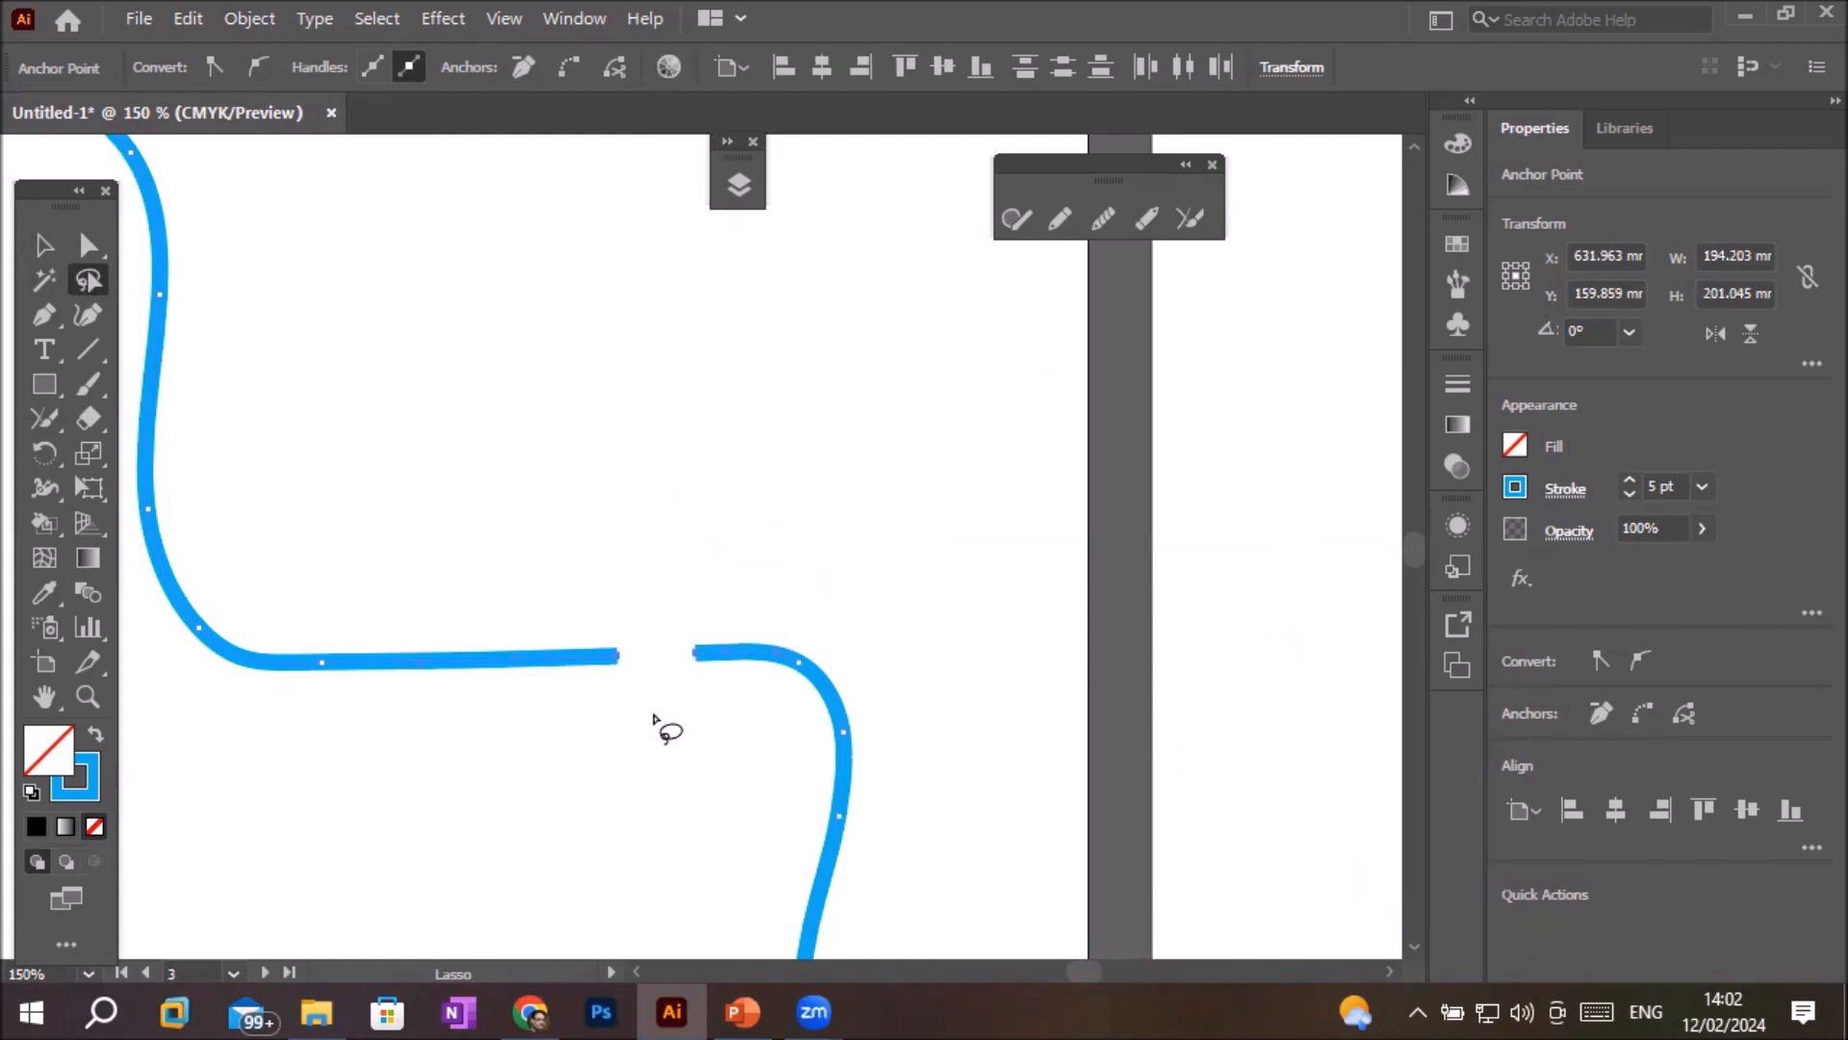
pyautogui.click(249, 18)
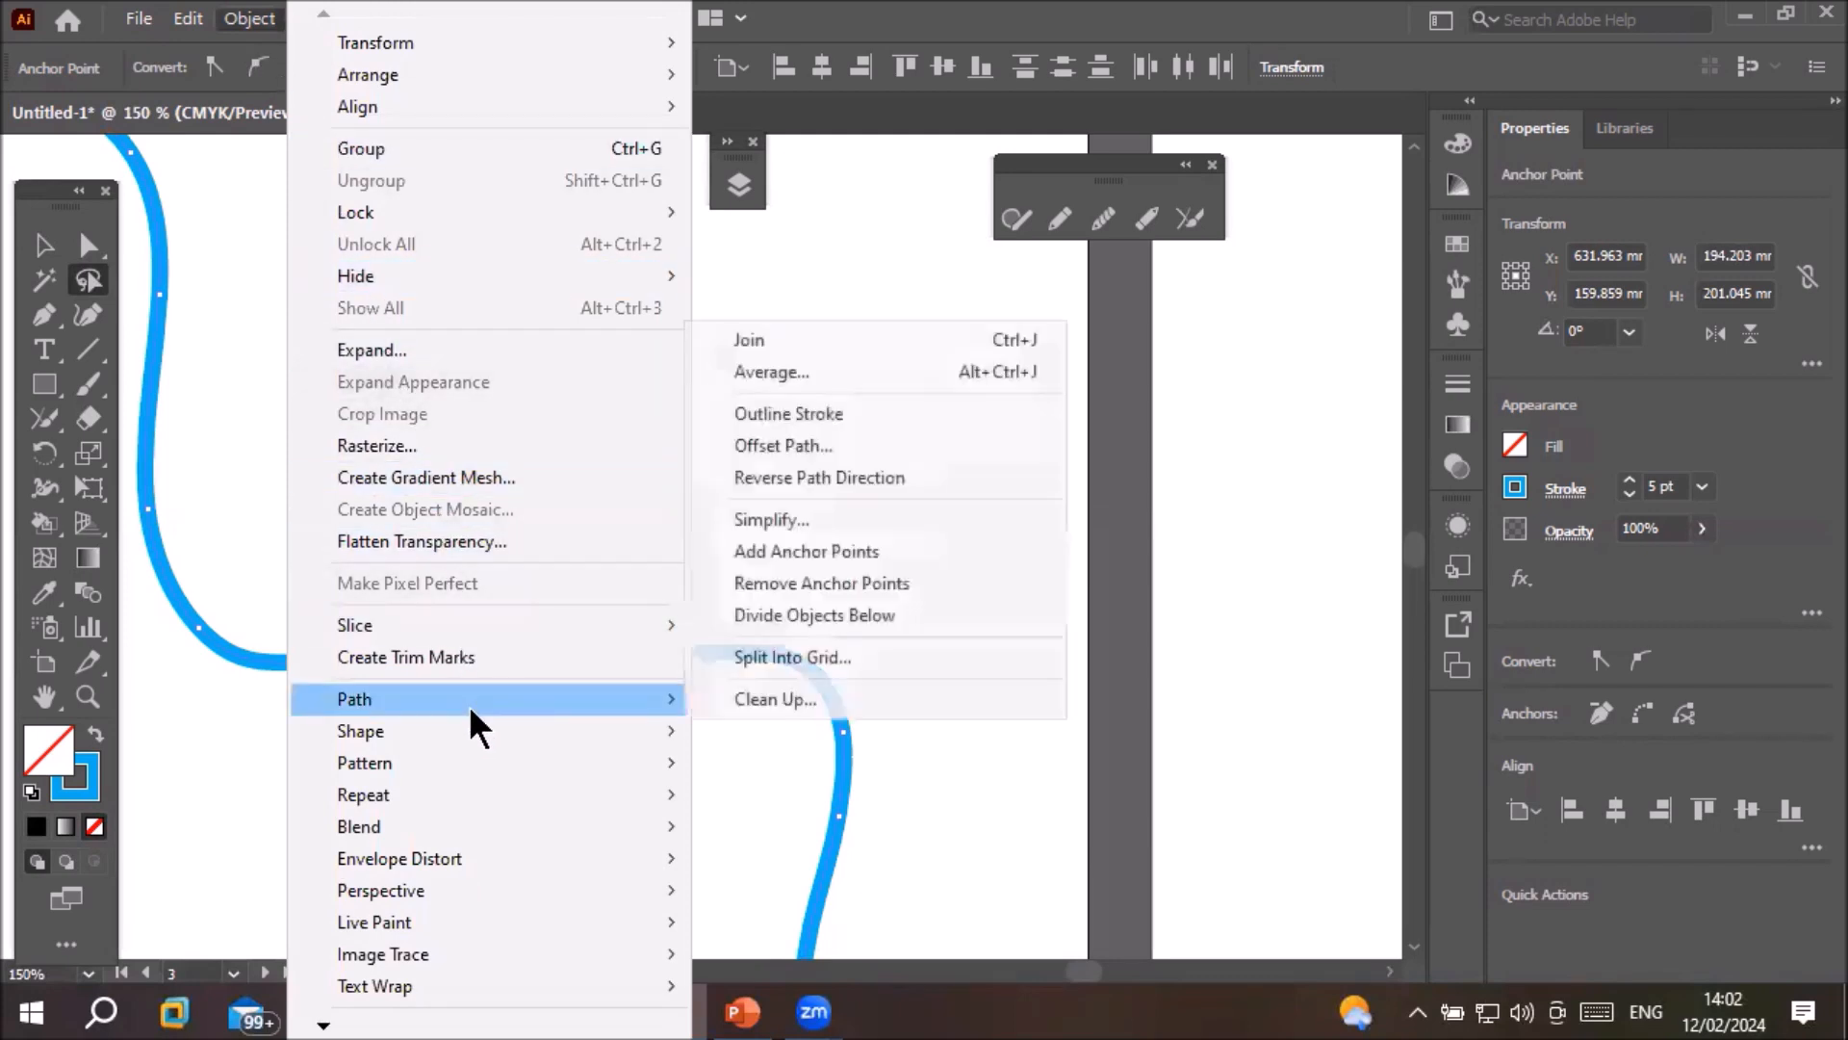
pyautogui.click(826, 338)
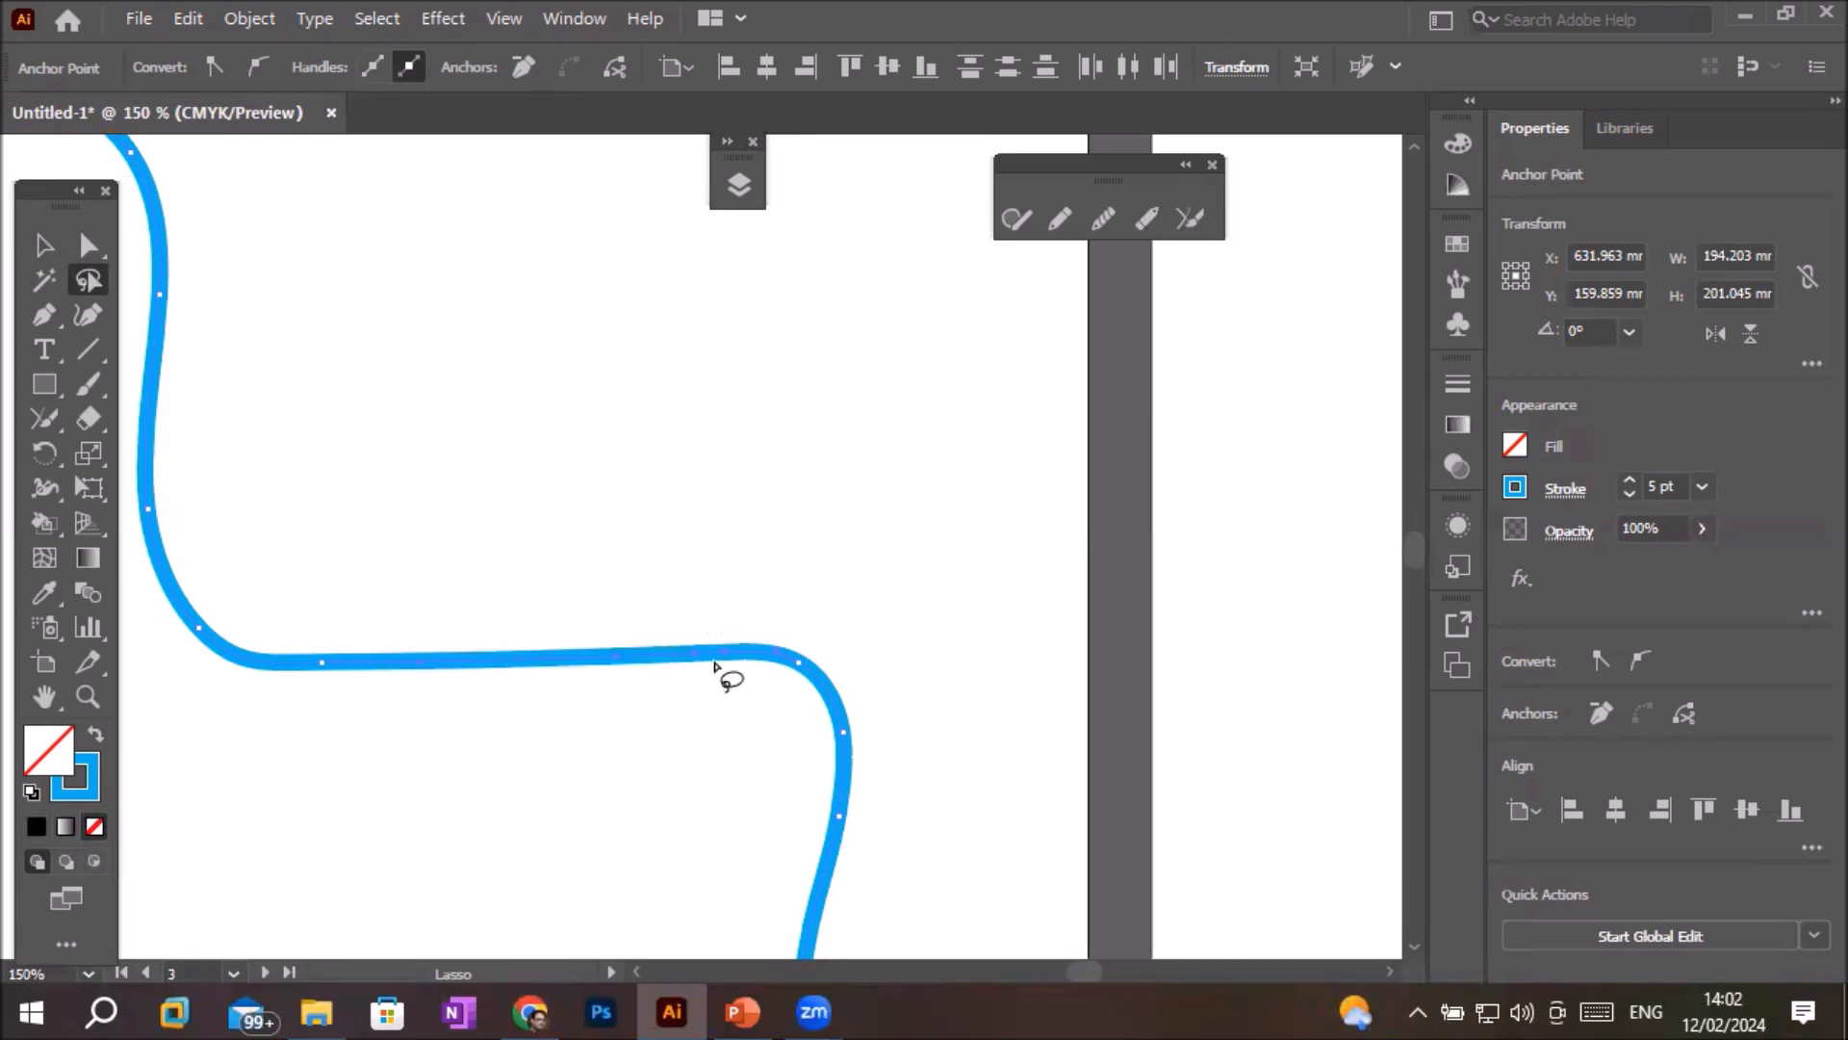
# - Select the blue line's start and end anchor points with the Lasso tool and join them with a straight segment into a closed shape
pyautogui.scroll(-3, 710, 672)
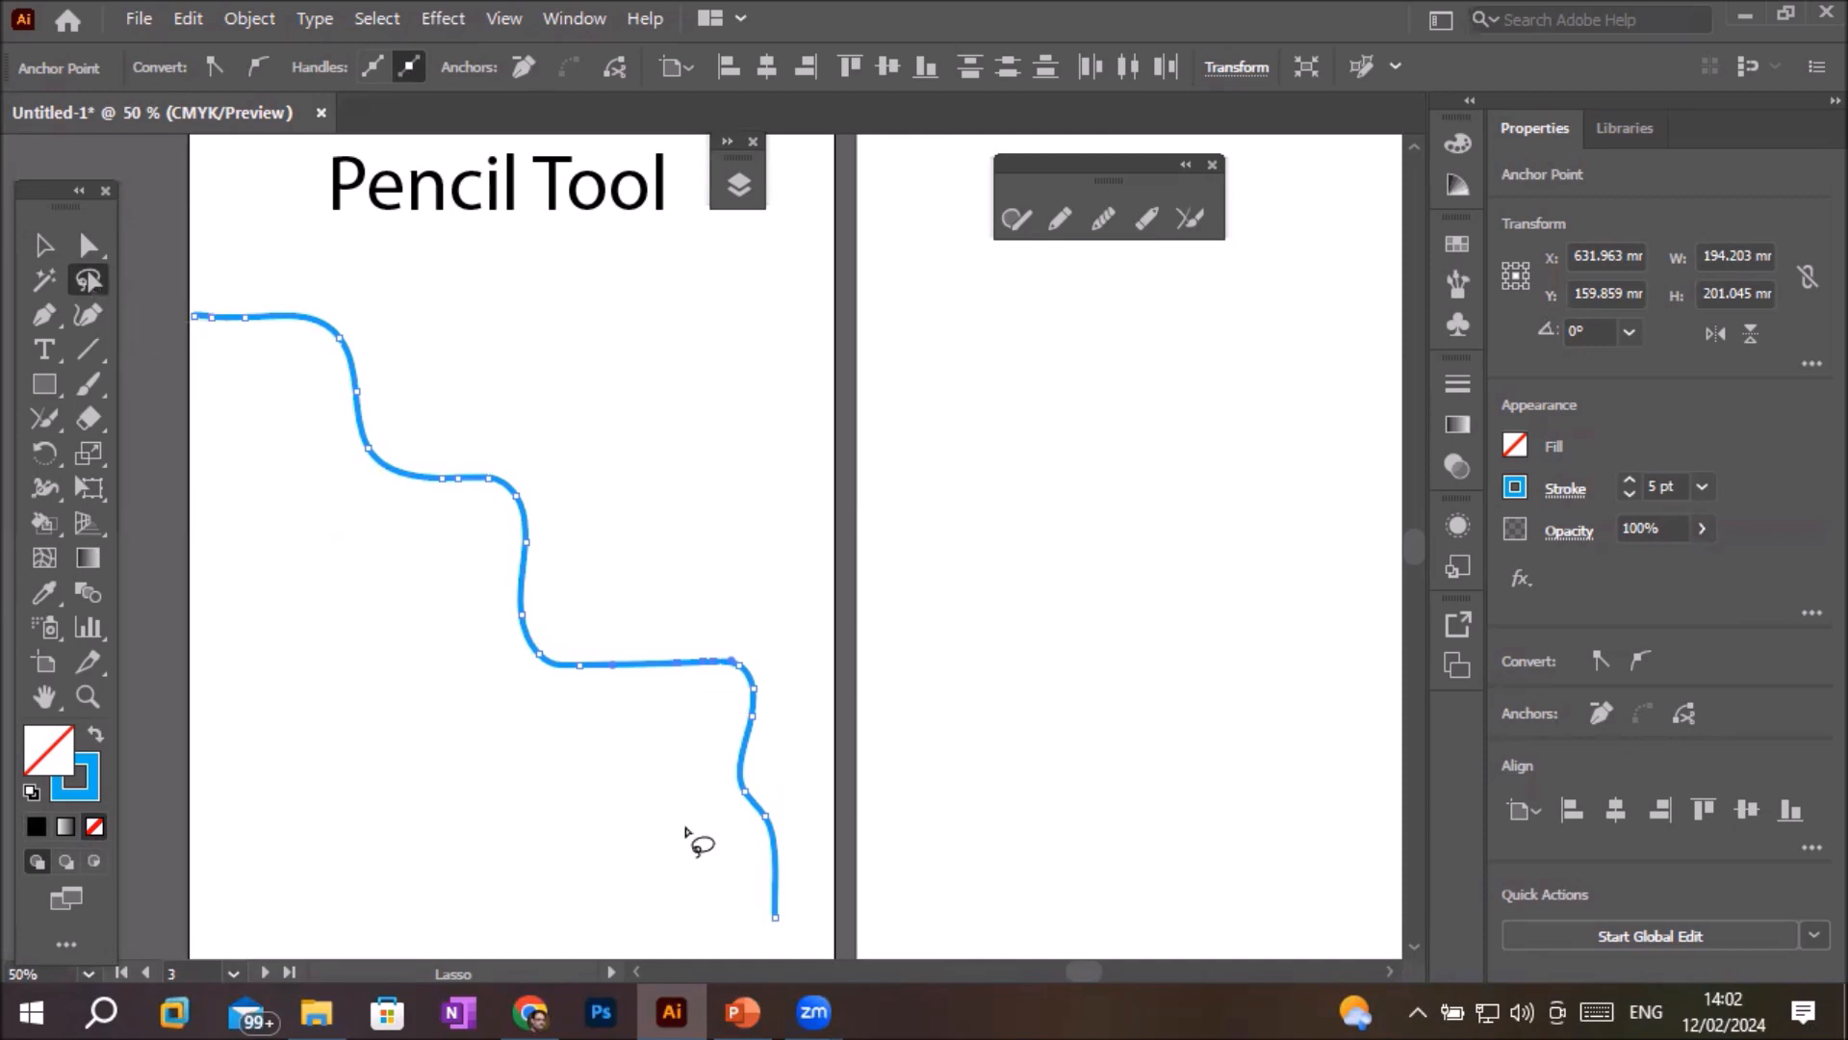
pyautogui.scroll(-1, 767, 808)
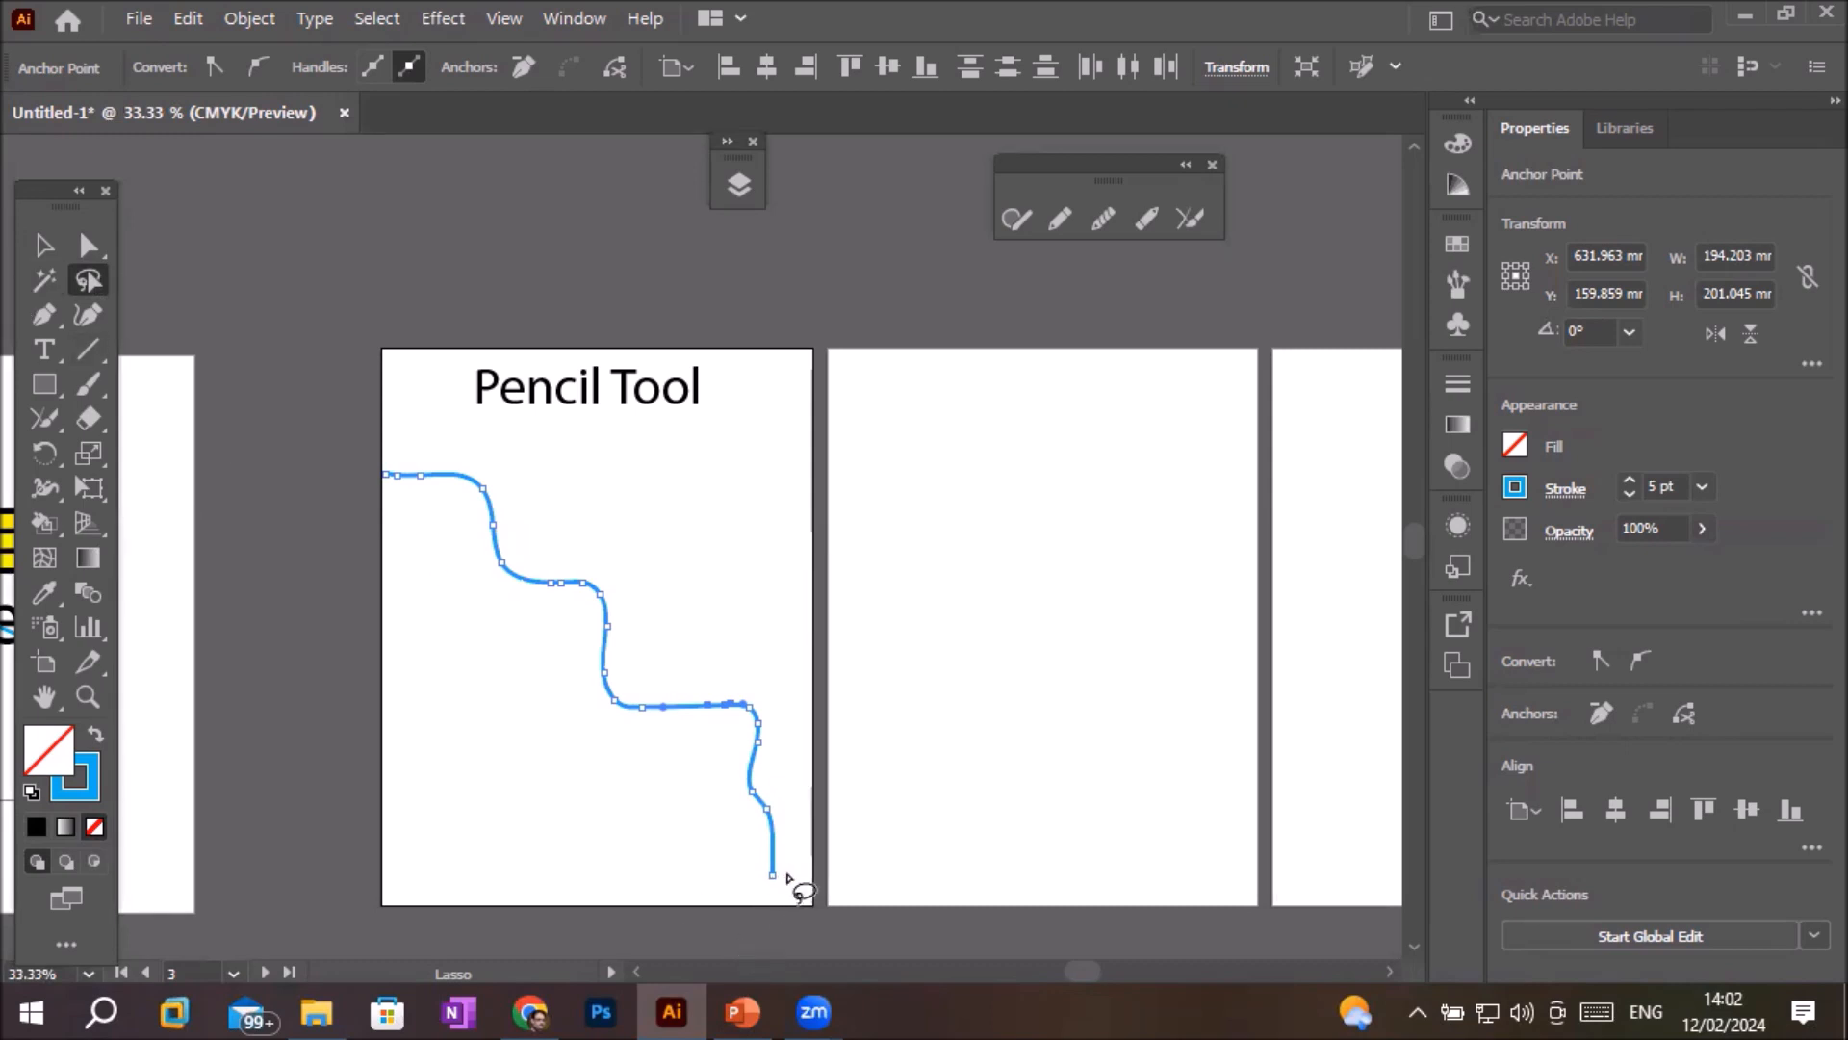
pyautogui.moveTo(781, 872)
pyautogui.mouseDown()
pyautogui.moveTo(740, 877)
pyautogui.moveTo(749, 911)
pyautogui.moveTo(787, 897)
pyautogui.moveTo(801, 855)
pyautogui.moveTo(756, 872)
pyautogui.mouseUp()
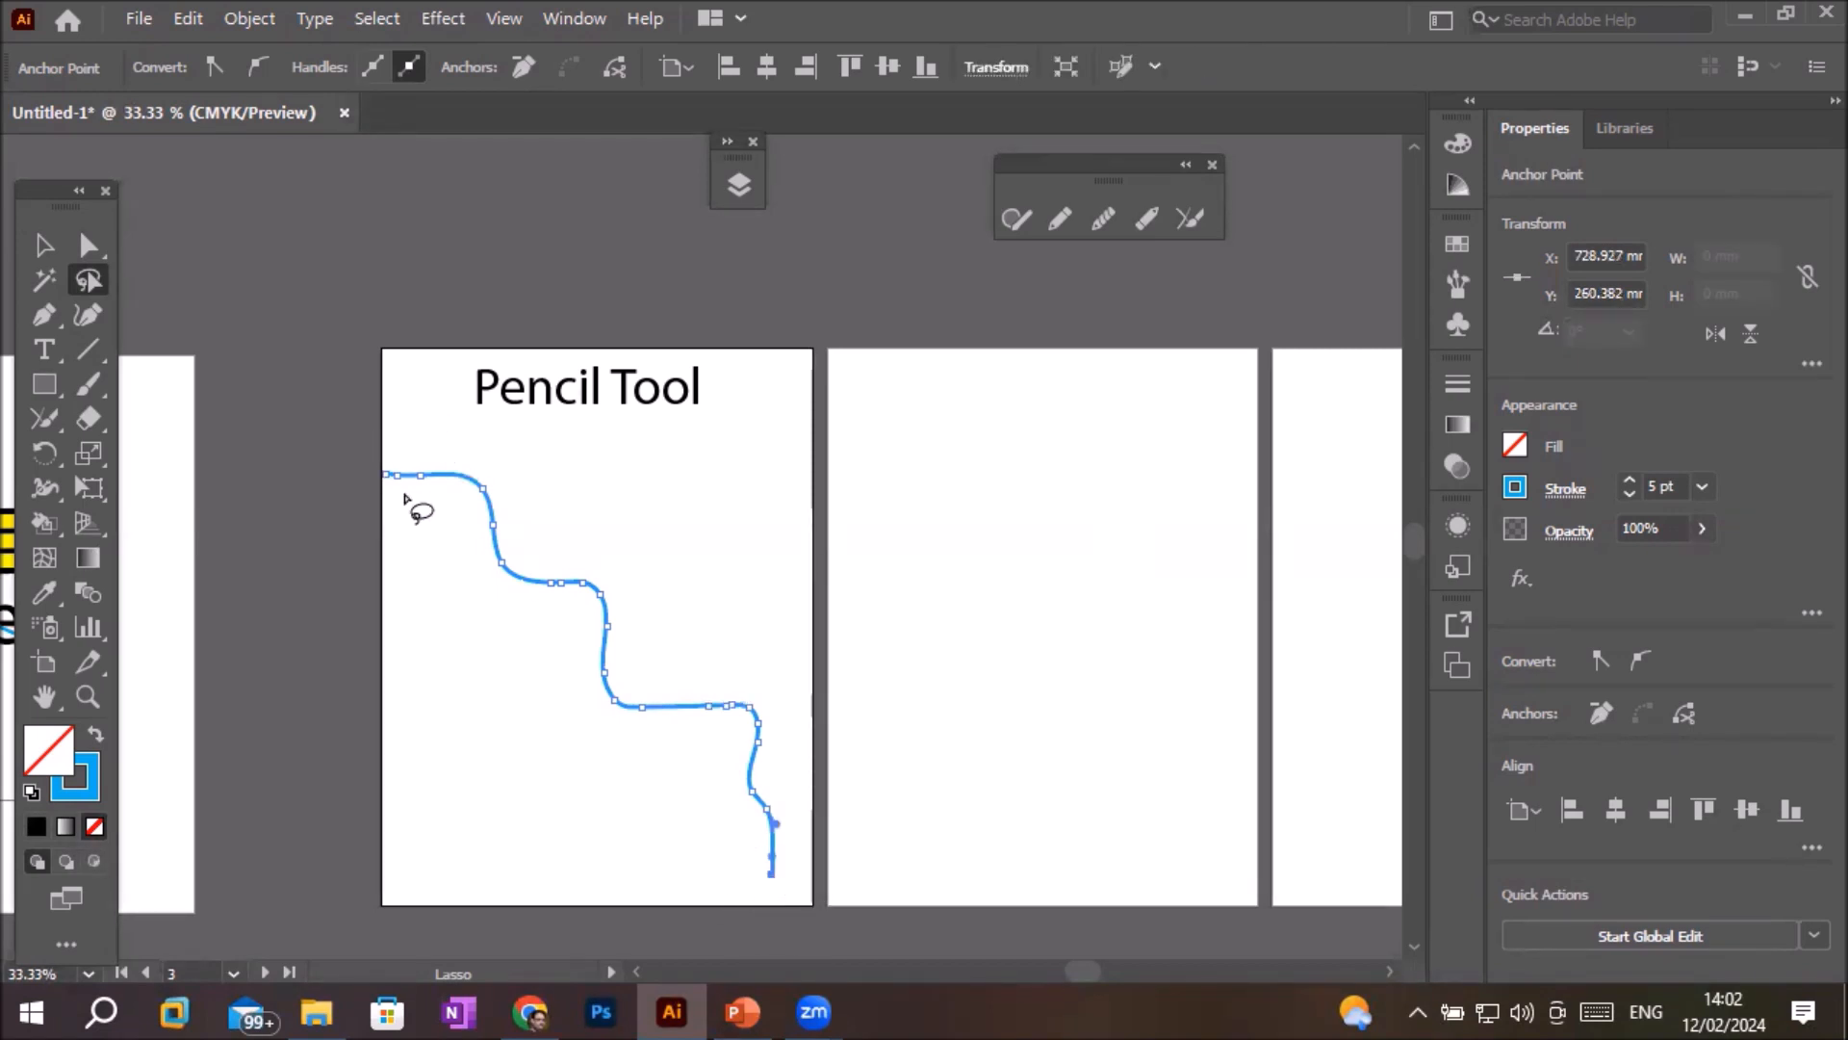
pyautogui.scroll(5, 371, 466)
pyautogui.scroll(2, 365, 480)
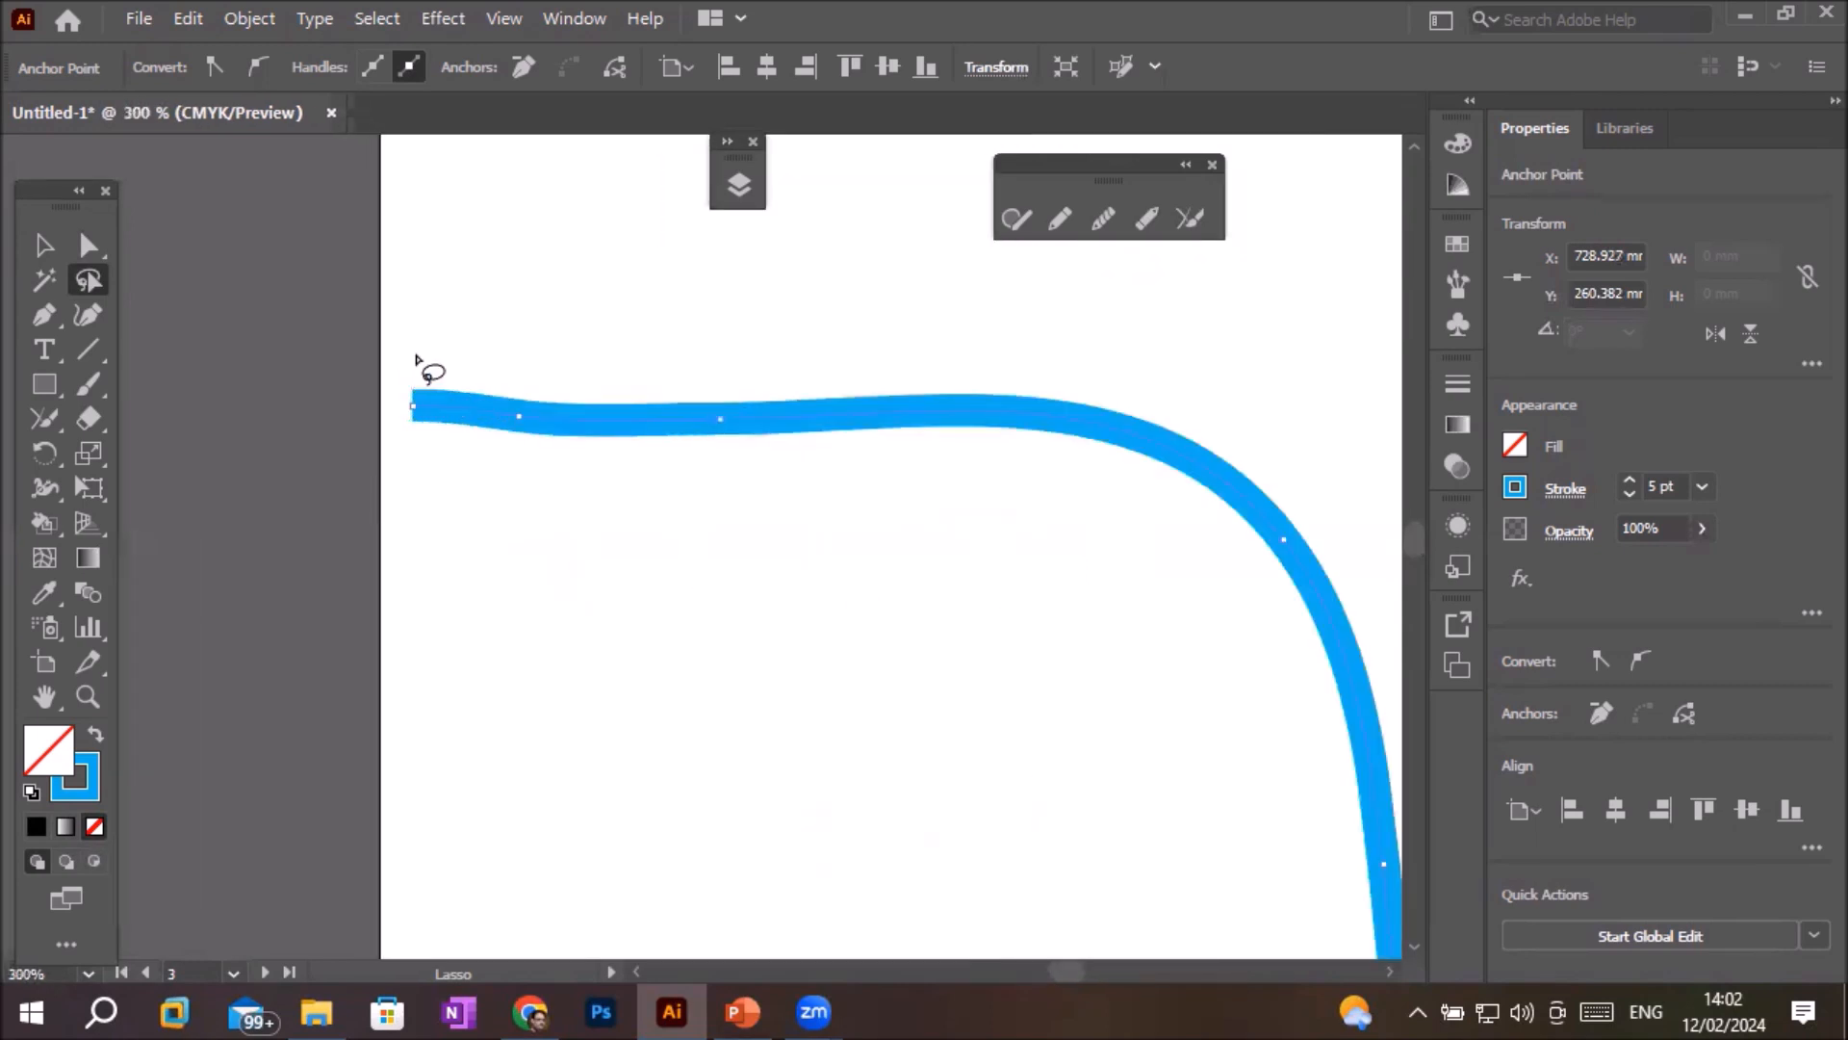
pyautogui.moveTo(419, 358)
pyautogui.mouseDown()
pyautogui.moveTo(388, 443)
pyautogui.moveTo(416, 462)
pyautogui.moveTo(423, 364)
pyautogui.mouseUp()
pyautogui.scroll(-4, 594, 684)
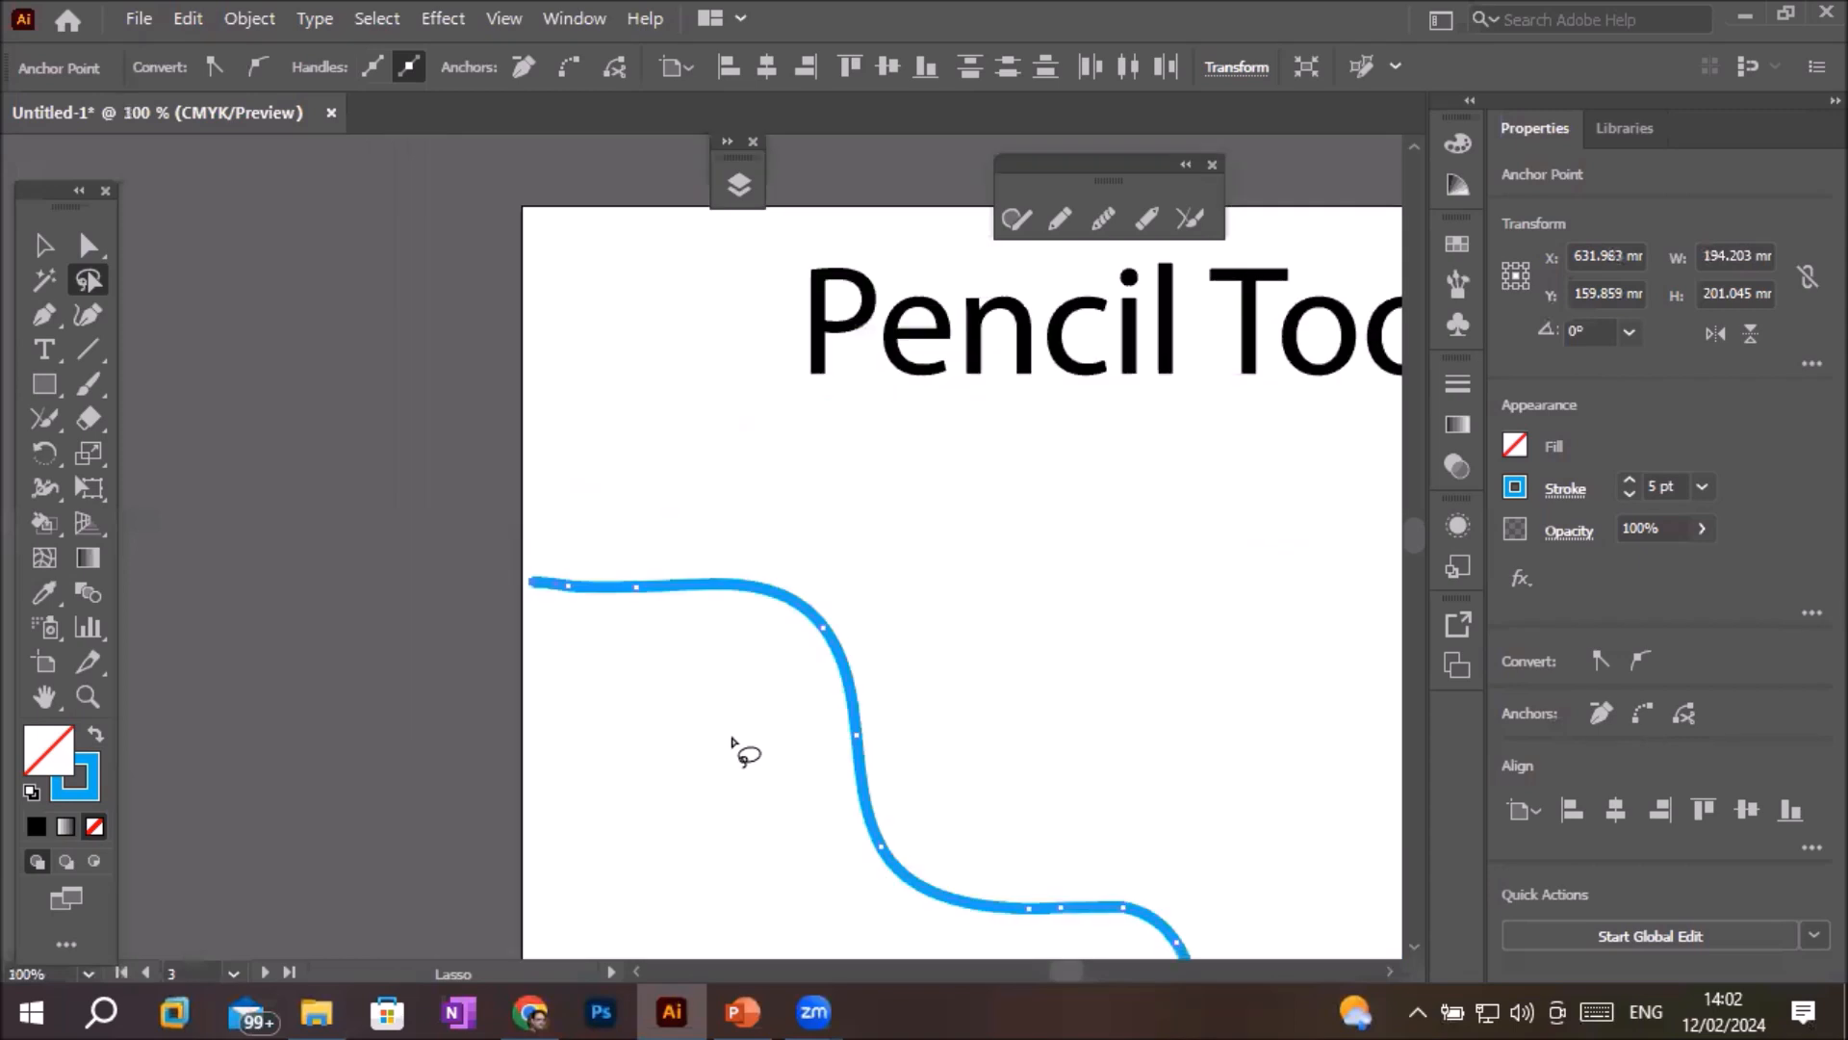
pyautogui.moveTo(1097, 846); pyautogui.dragTo(973, 384)
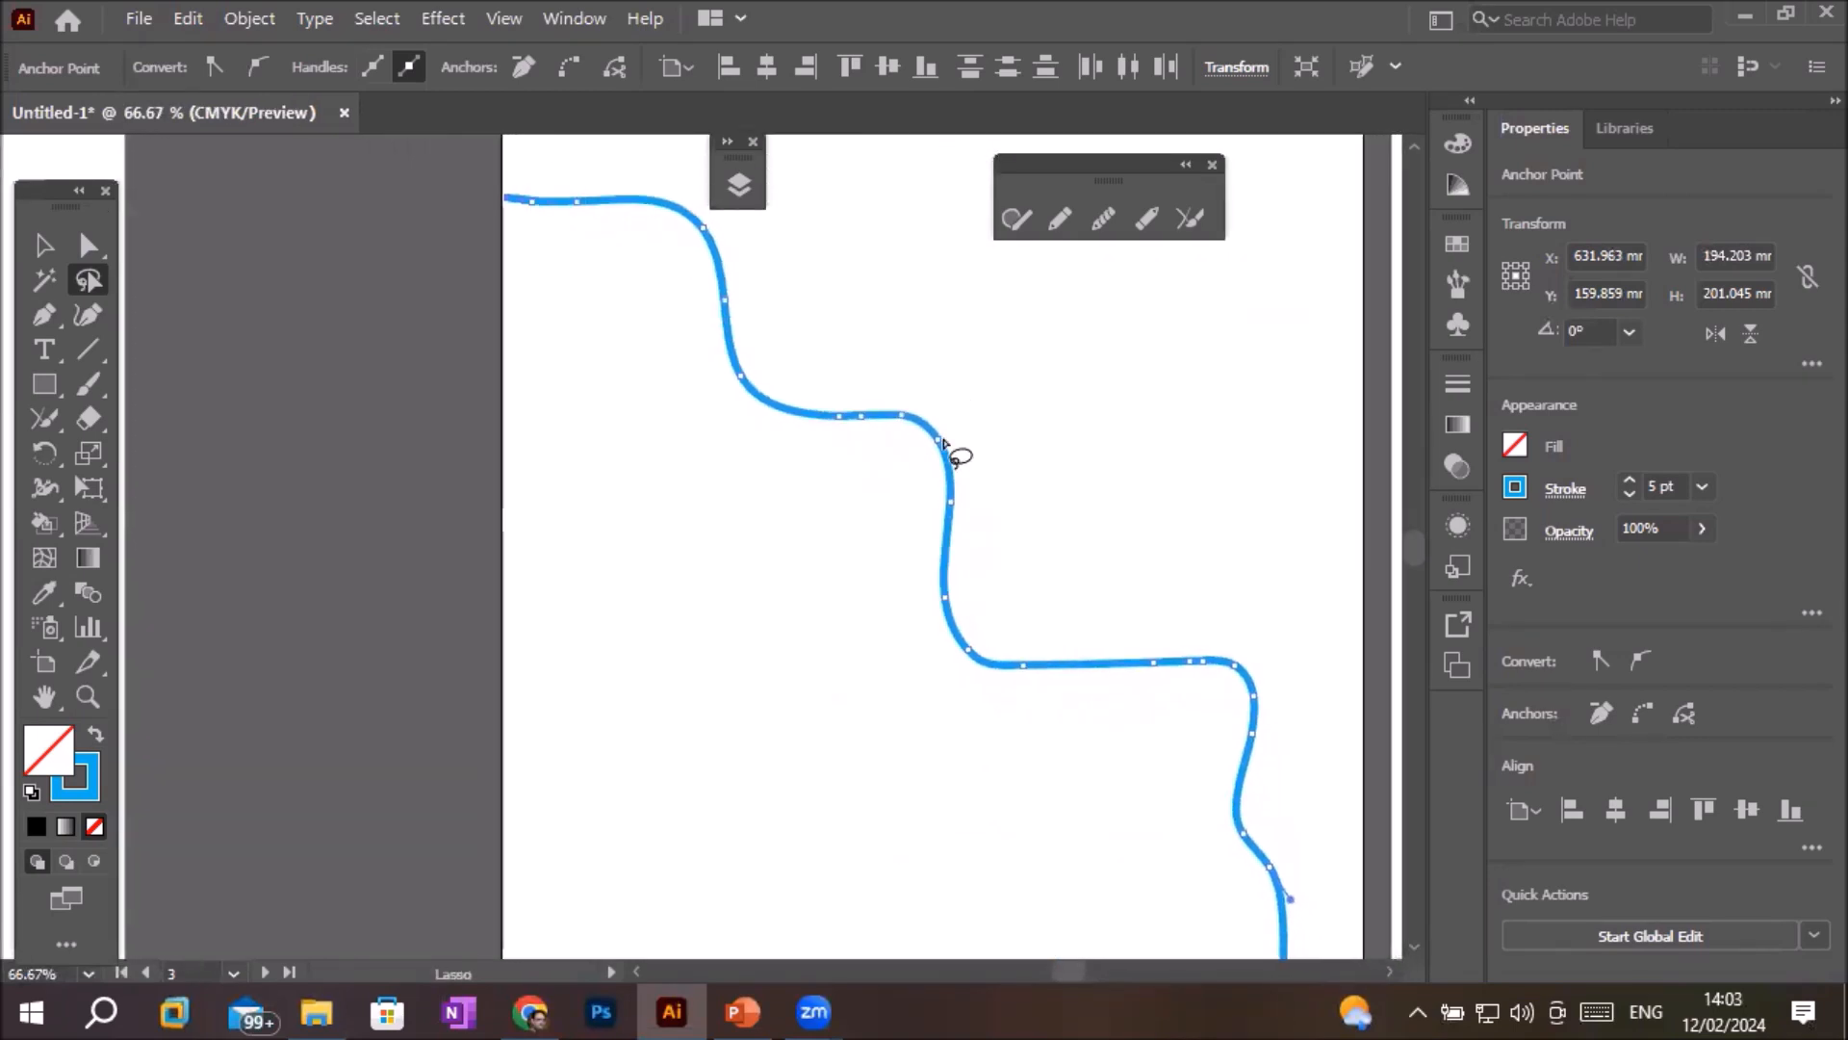
pyautogui.click(249, 18)
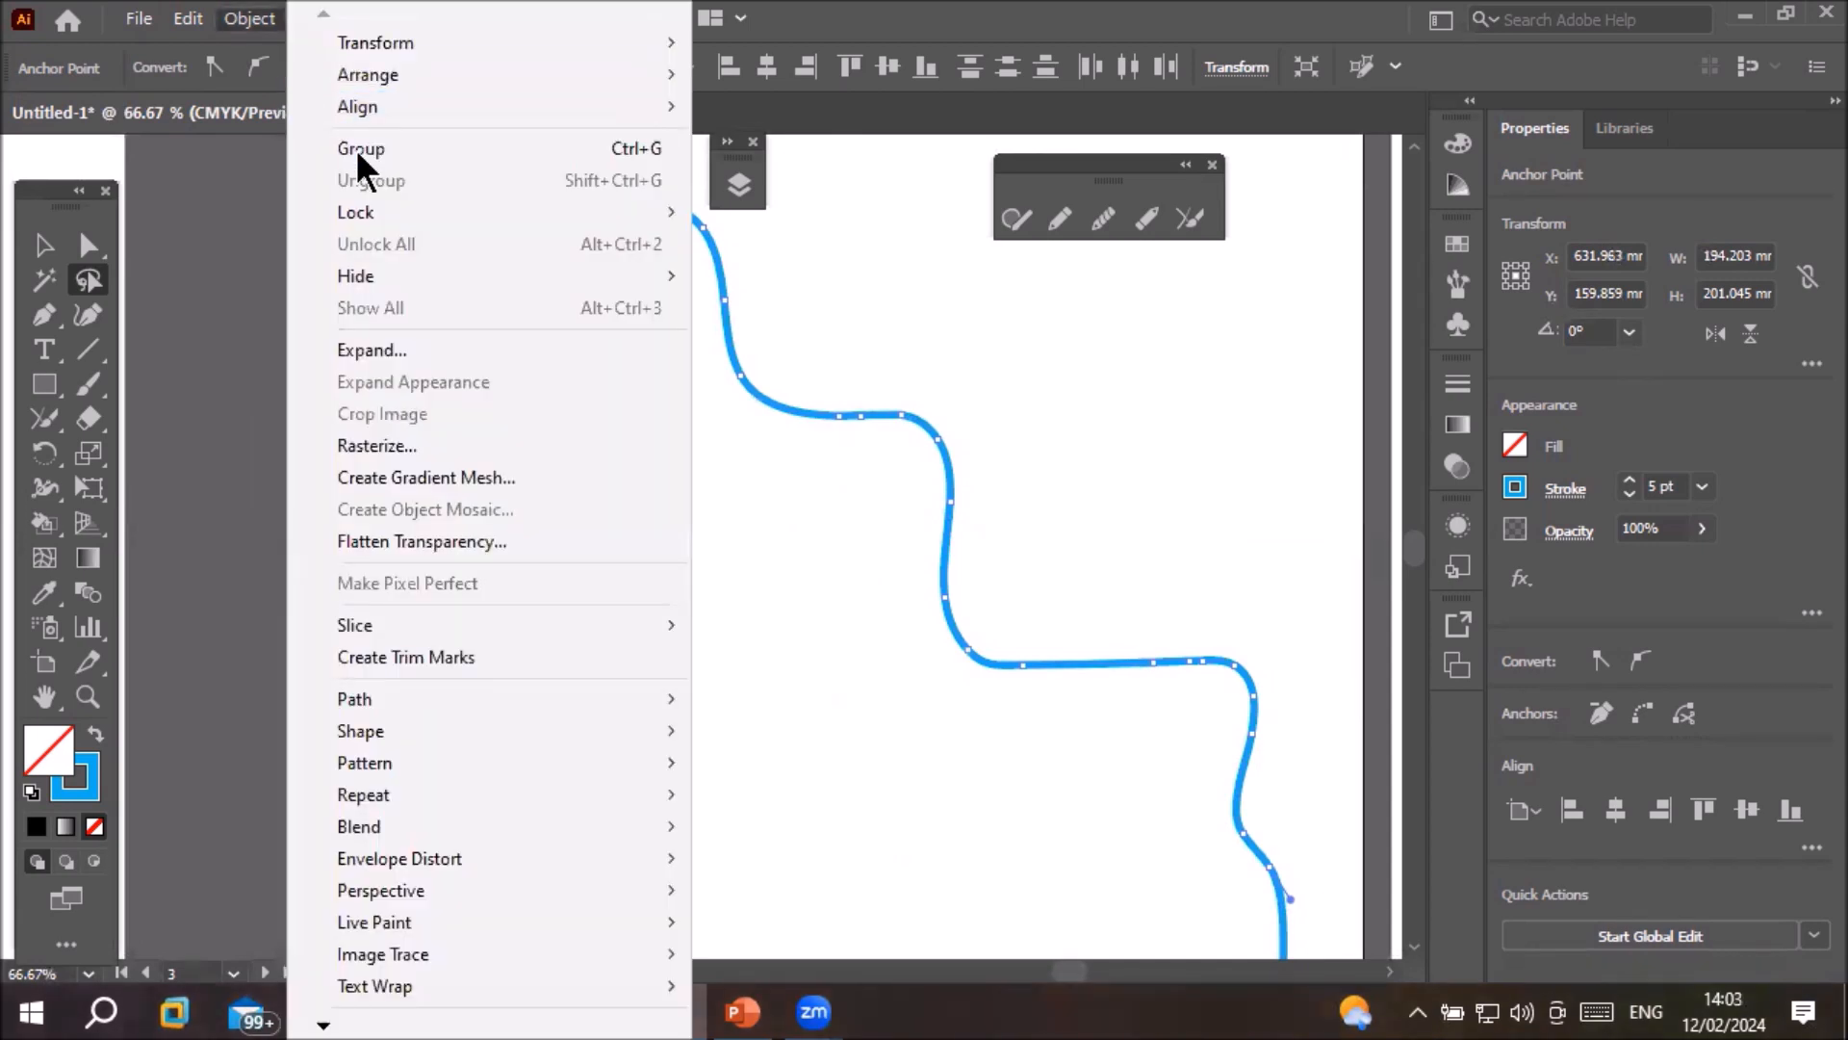
pyautogui.moveTo(493, 695)
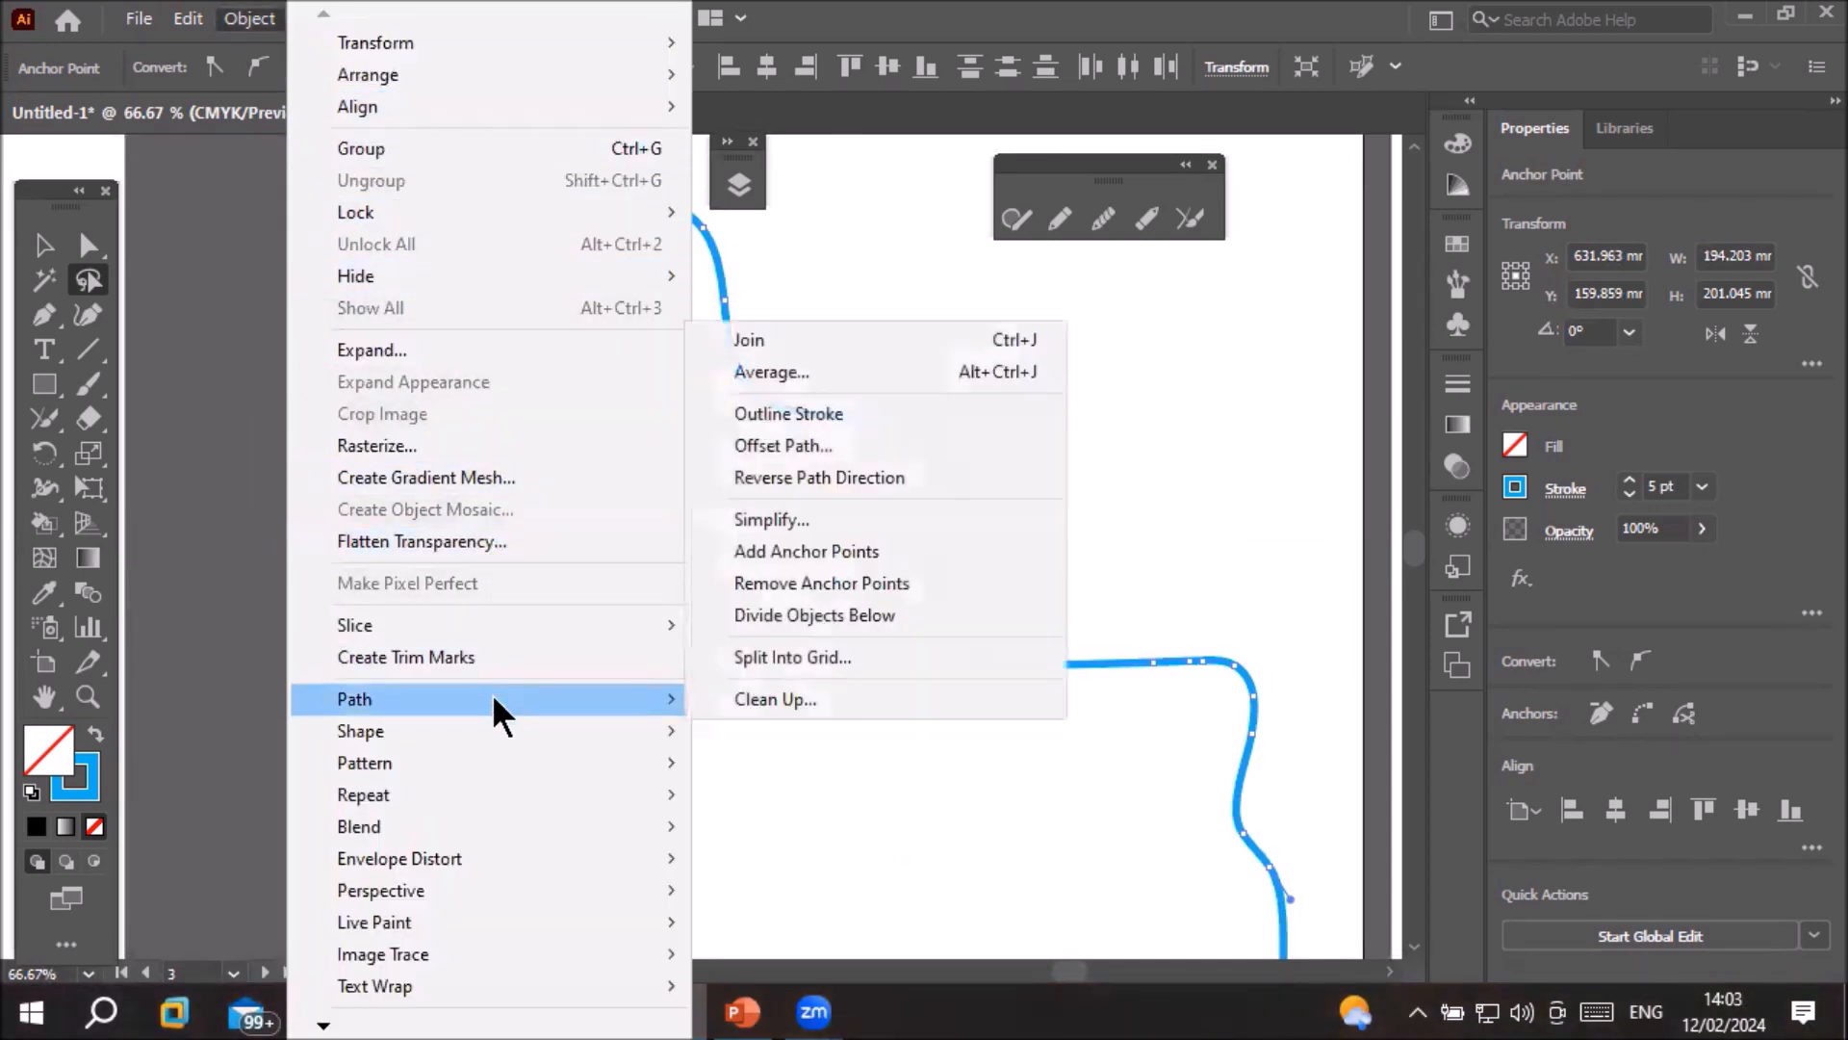
pyautogui.click(772, 338)
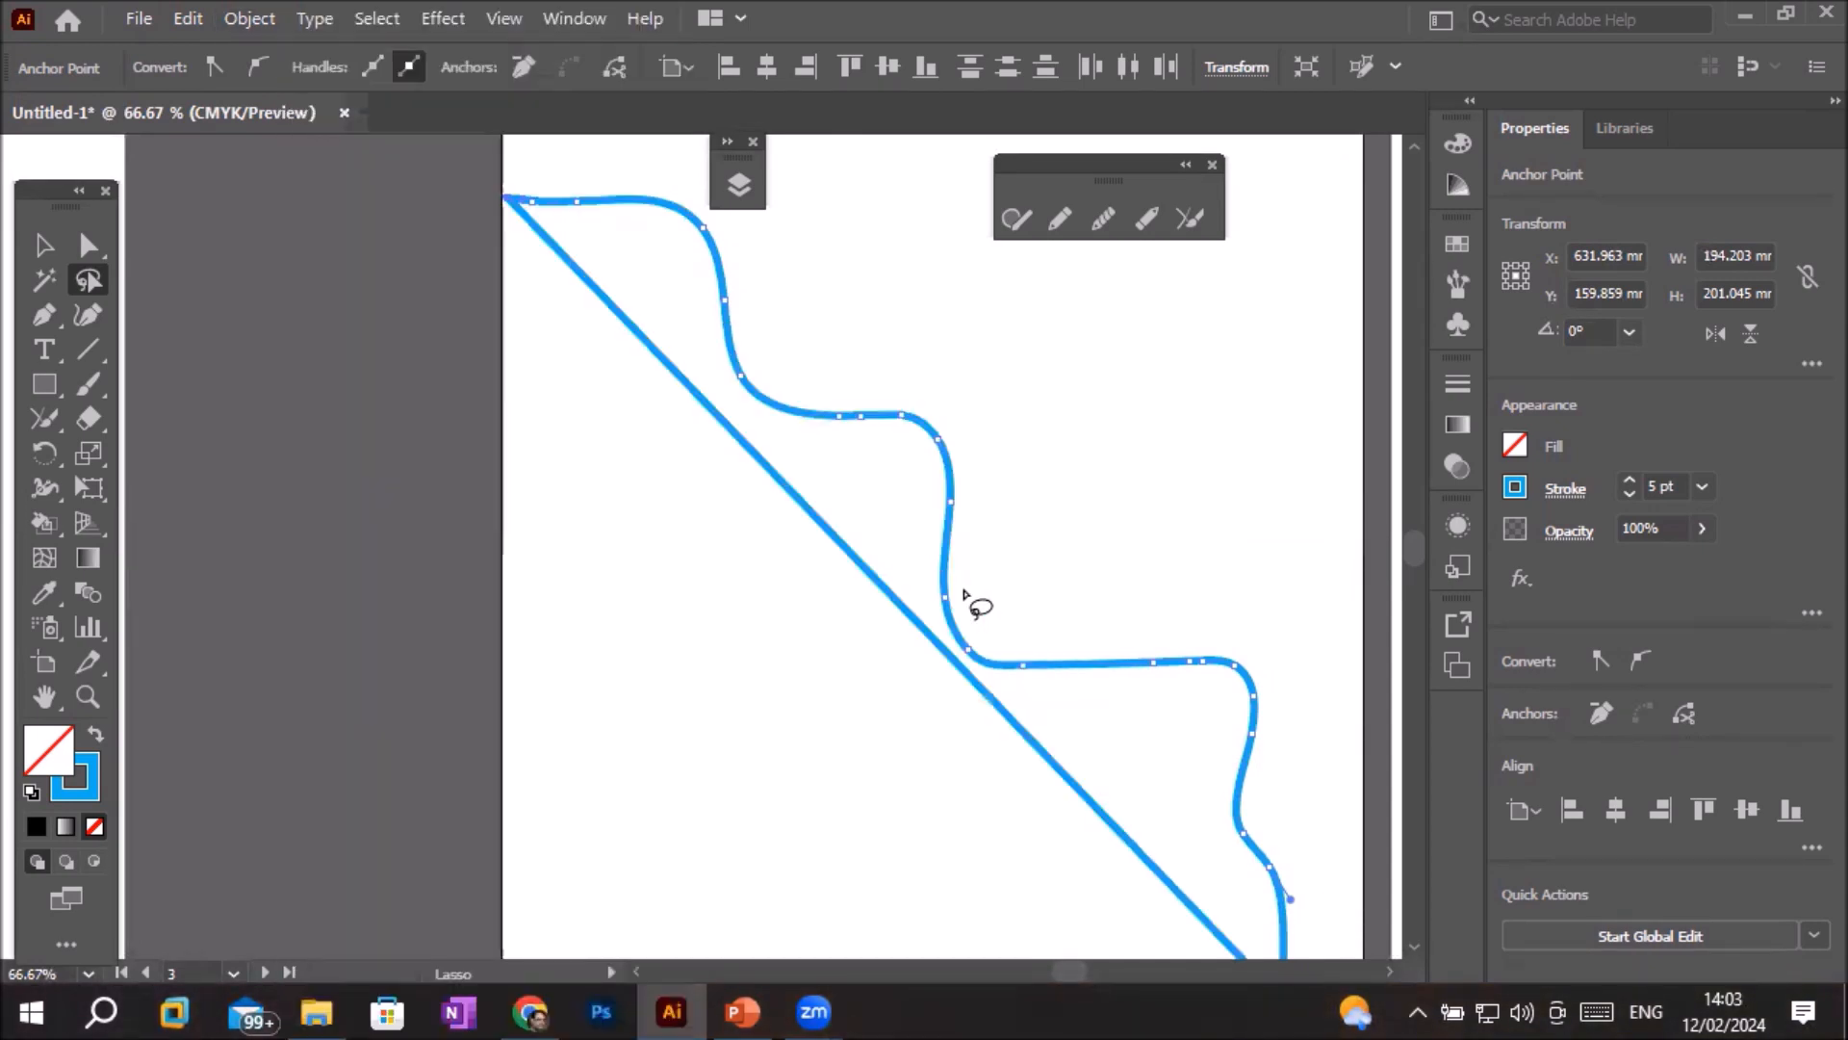
pyautogui.scroll(-1, 1234, 663)
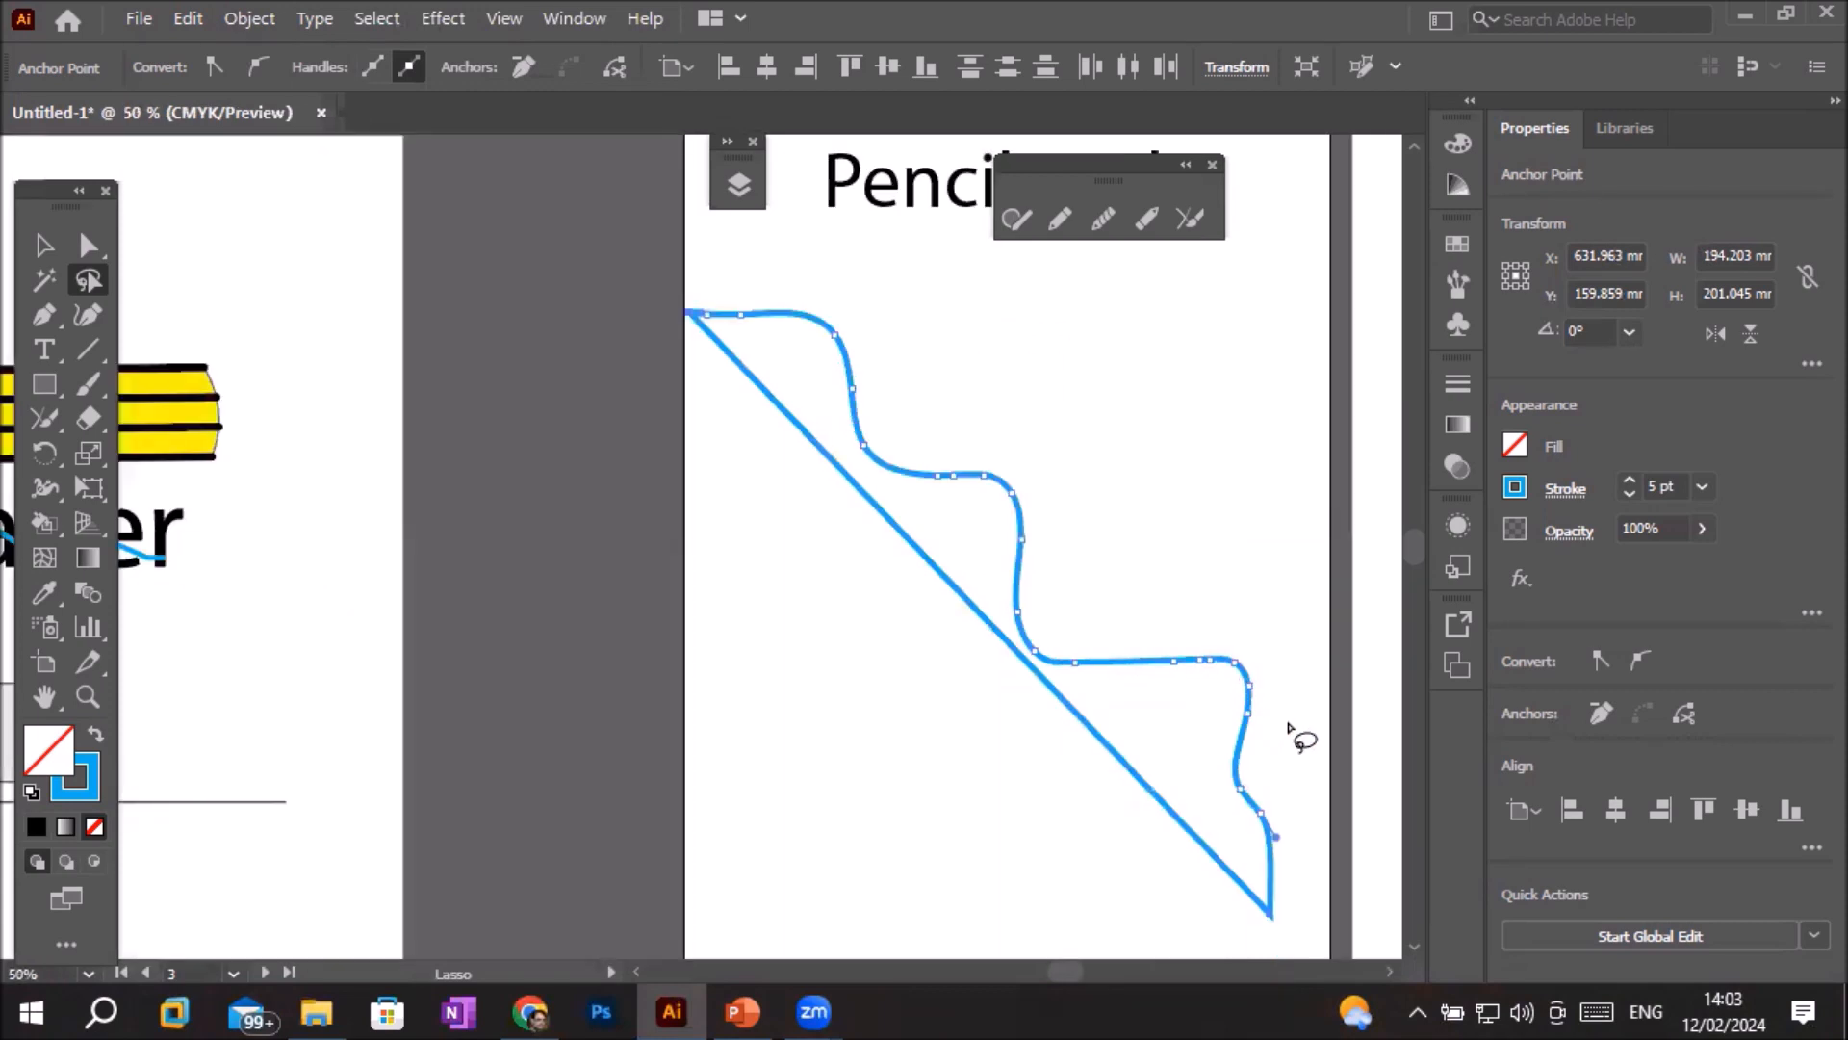